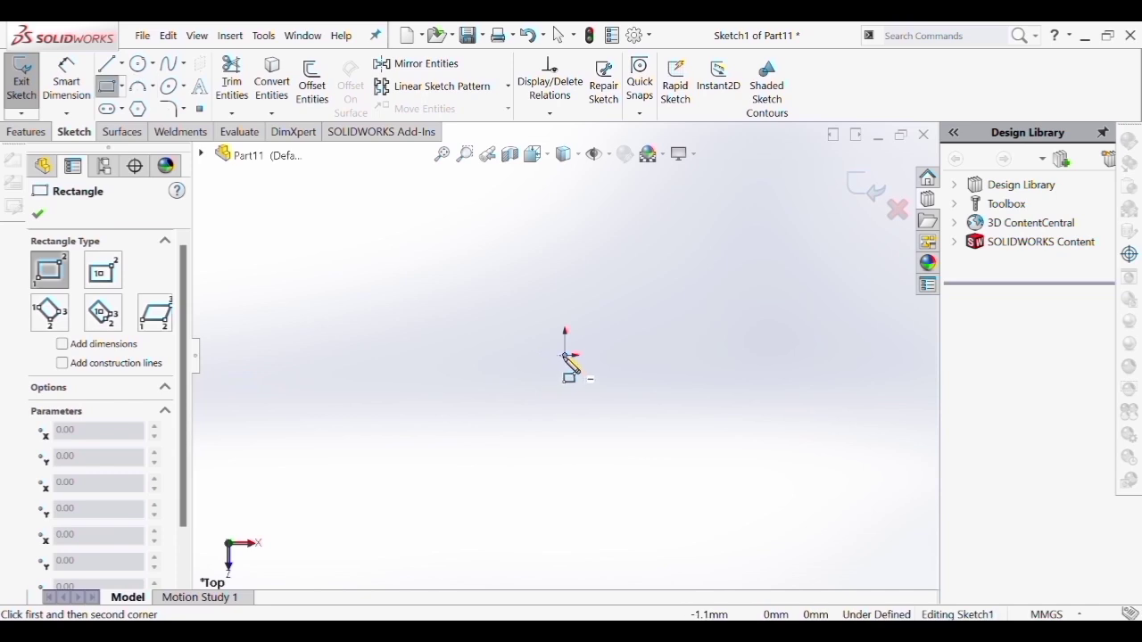
Sketch a corner rectangle from the origin and dimension its width and height to 150 mm each
click(565, 356)
click(645, 246)
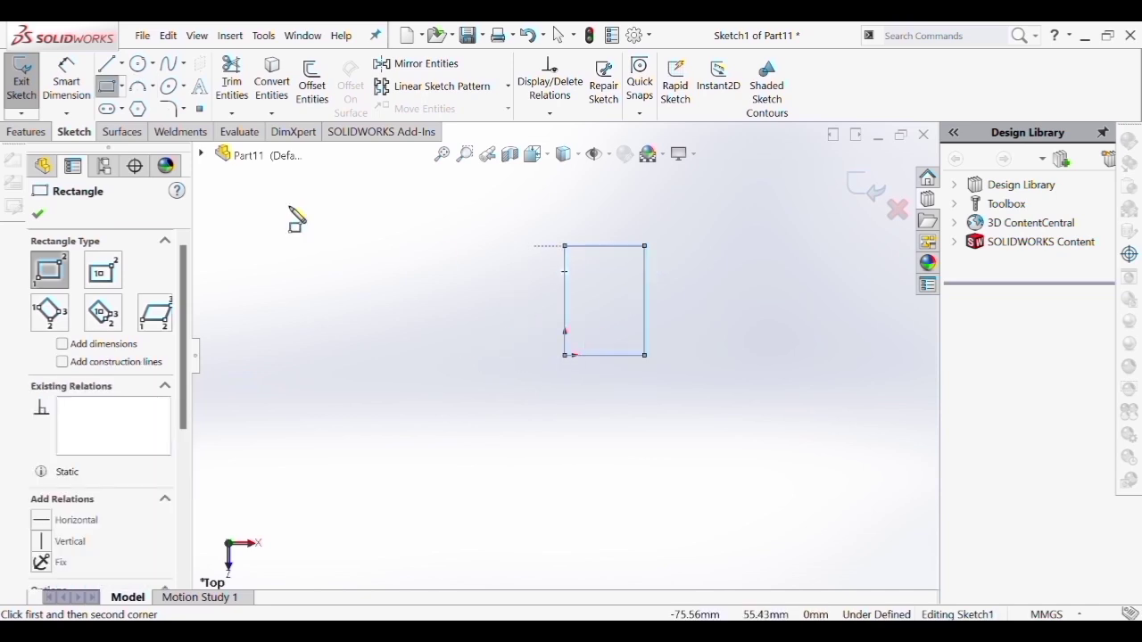
click(67, 82)
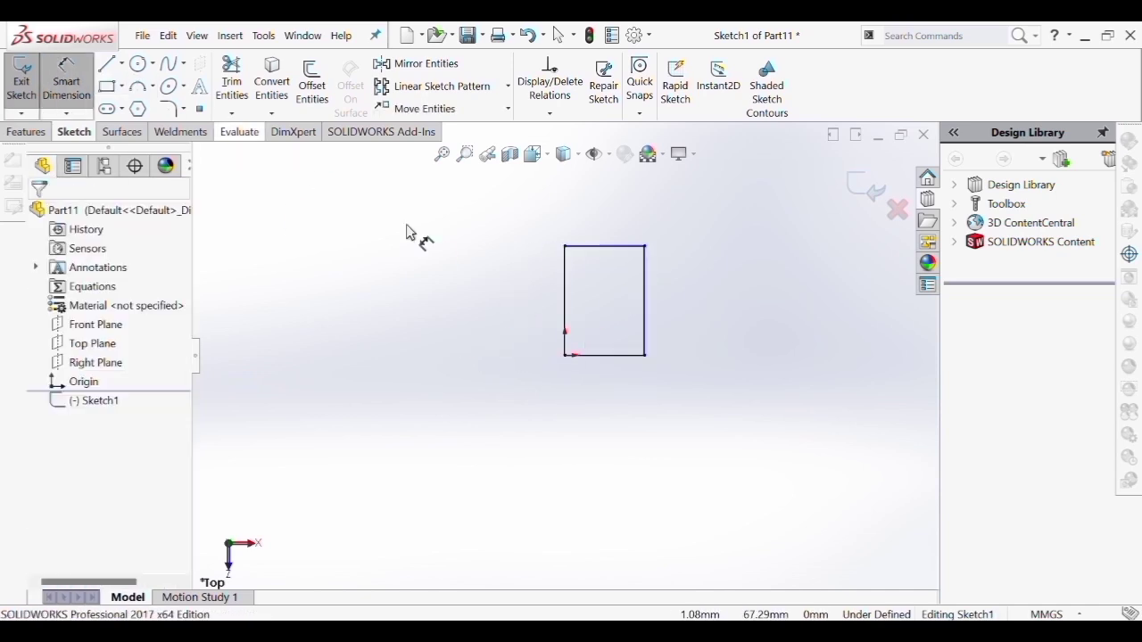
click(602, 356)
click(602, 422)
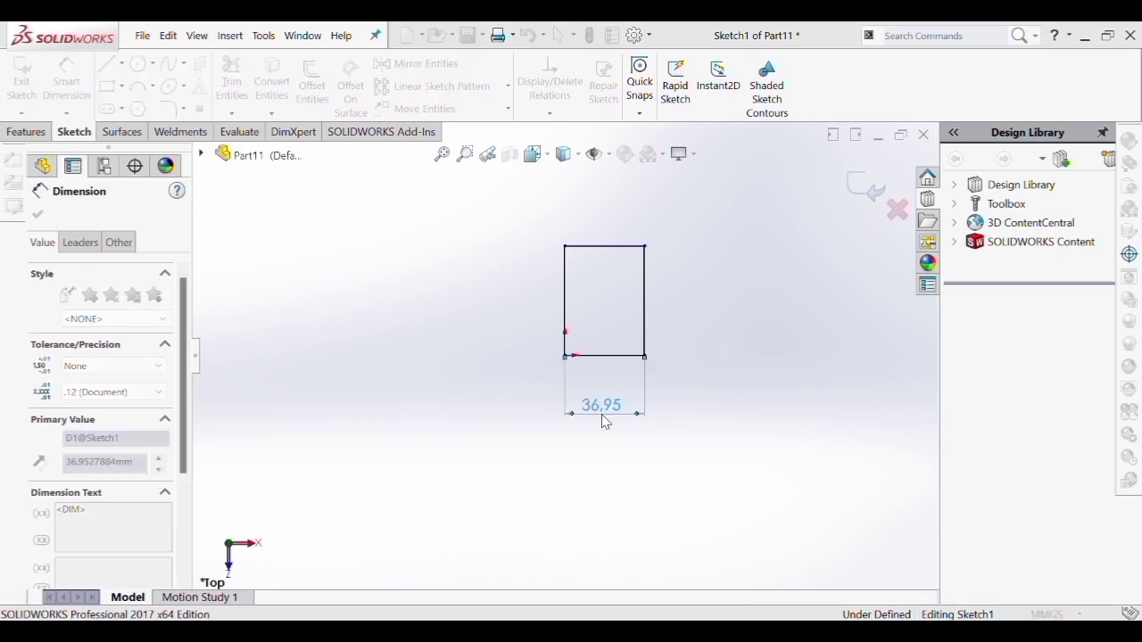
text(150)
key(Return)
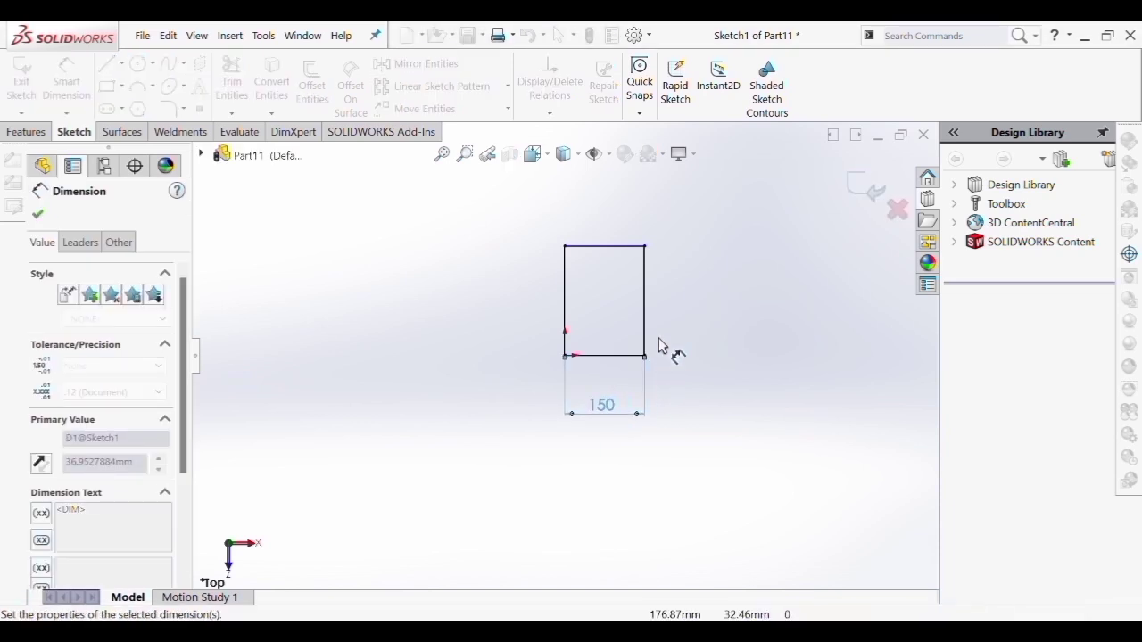
click(646, 308)
click(725, 304)
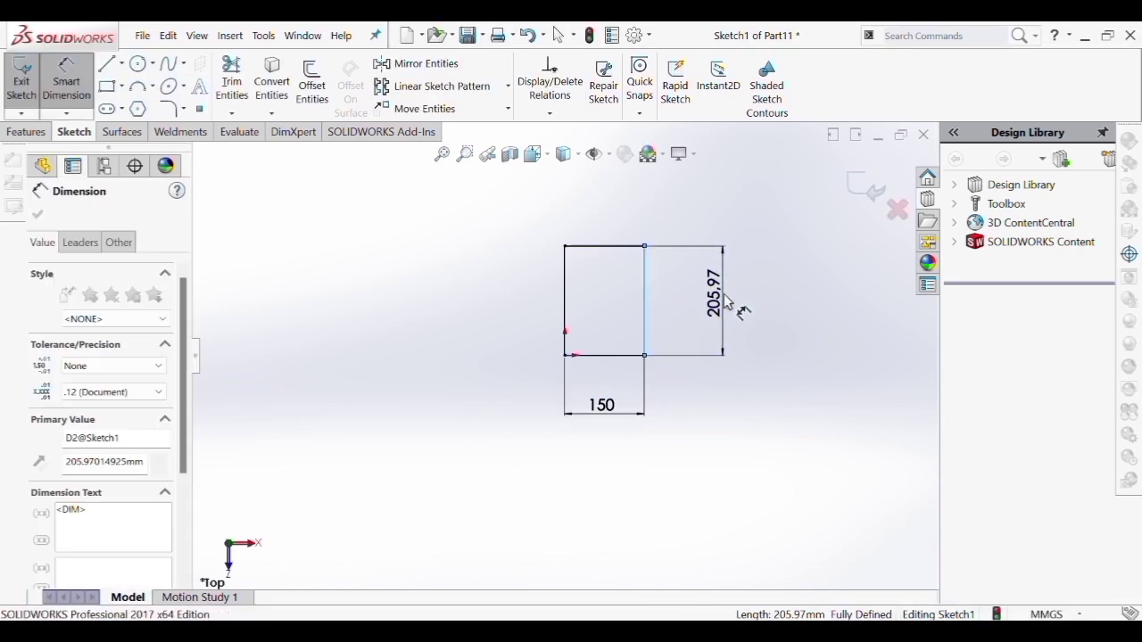
text(150)
key(Return)
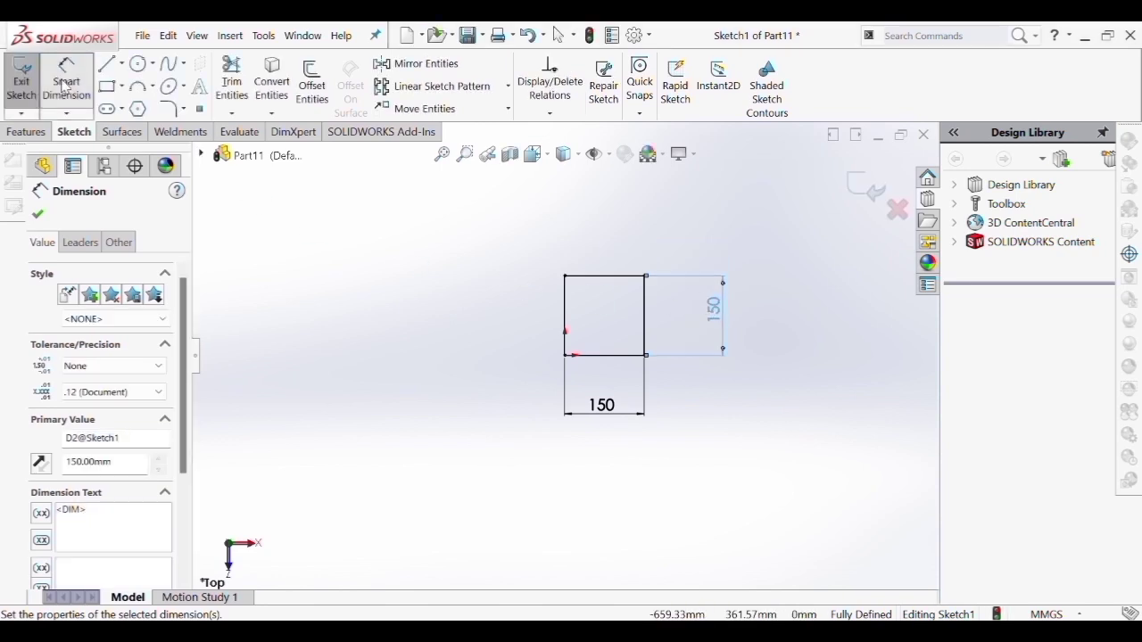
Extrude the square sketch as a solid boss with a blind depth of 50 mm
click(26, 131)
click(34, 99)
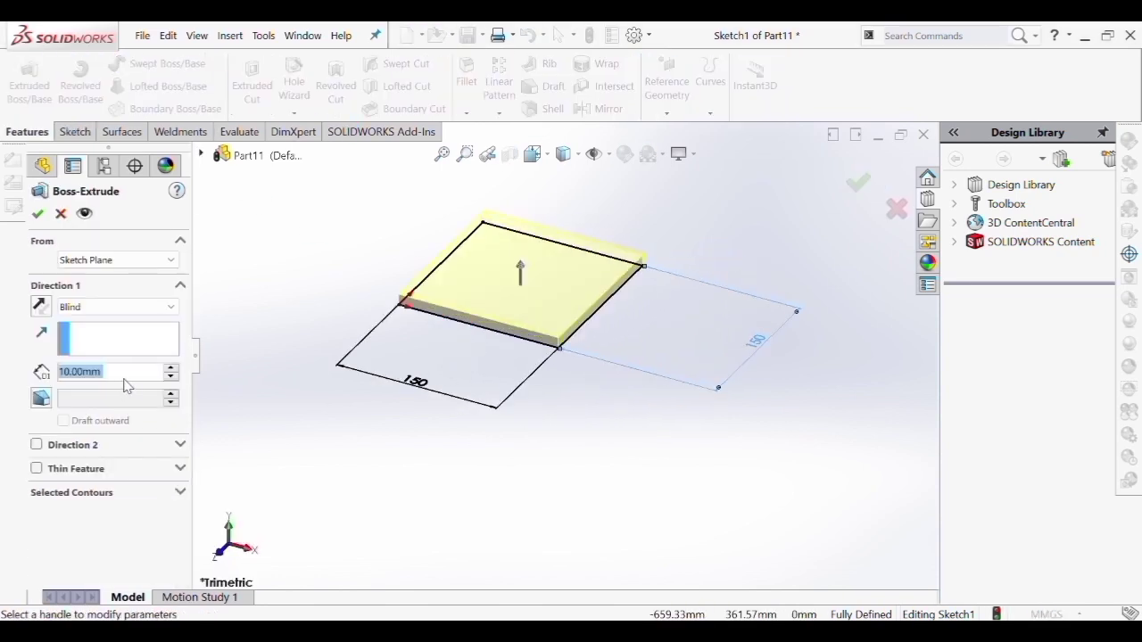
text(500)
key(Return)
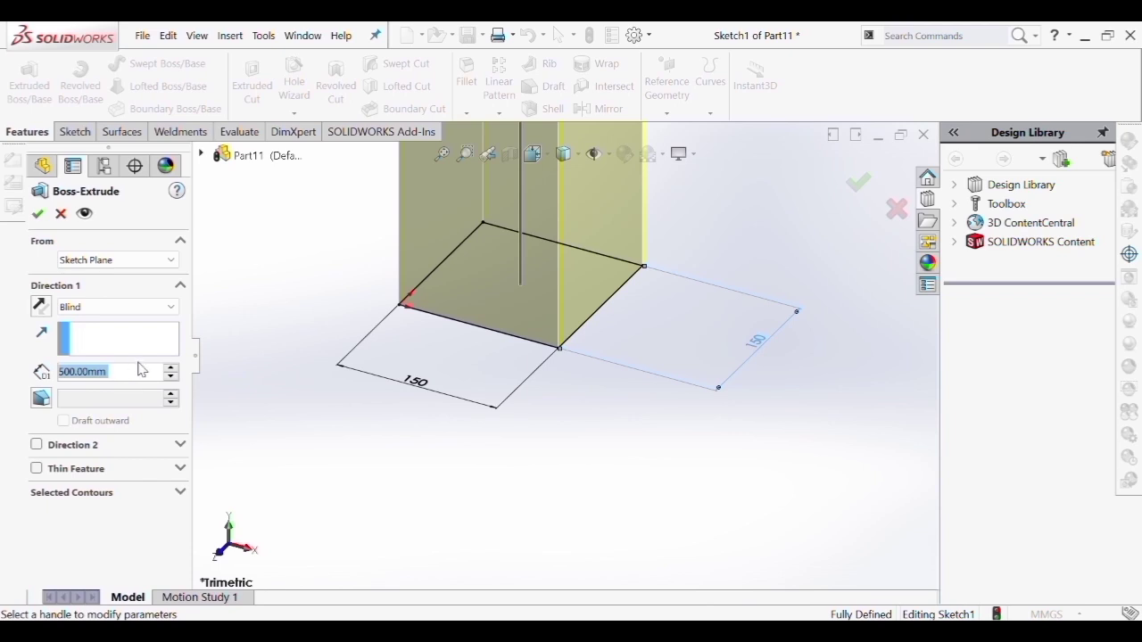
text(50)
key(Return)
click(38, 212)
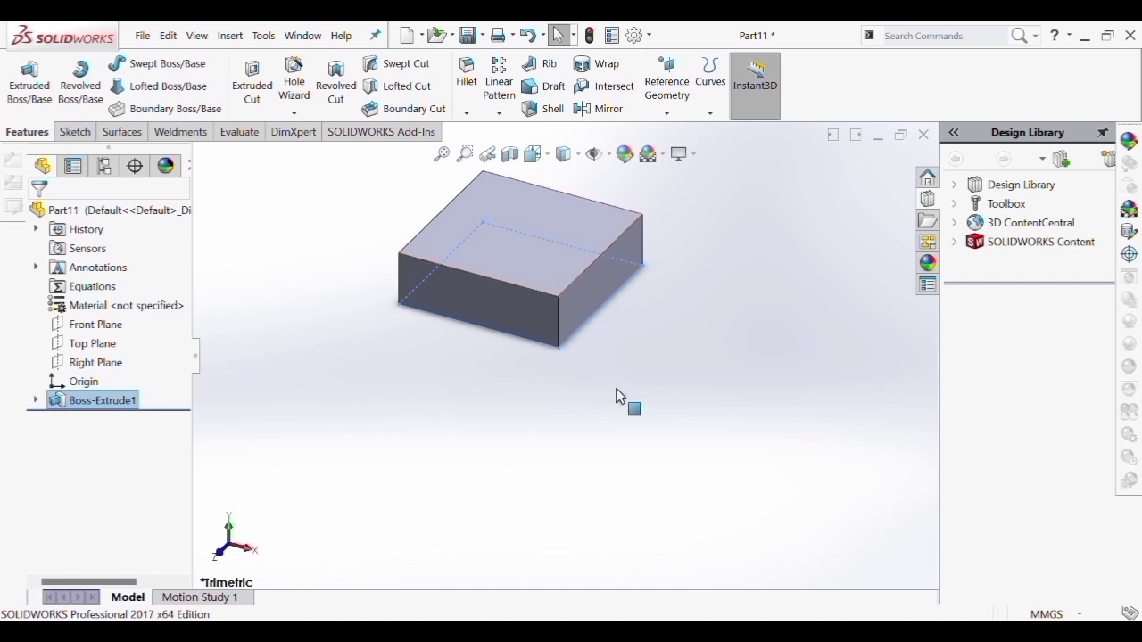
Start a sketch on the block's underside and draw a centerline joining the midpoints of two opposite edges
middle_drag(617, 400, 354, 384)
click(486, 294)
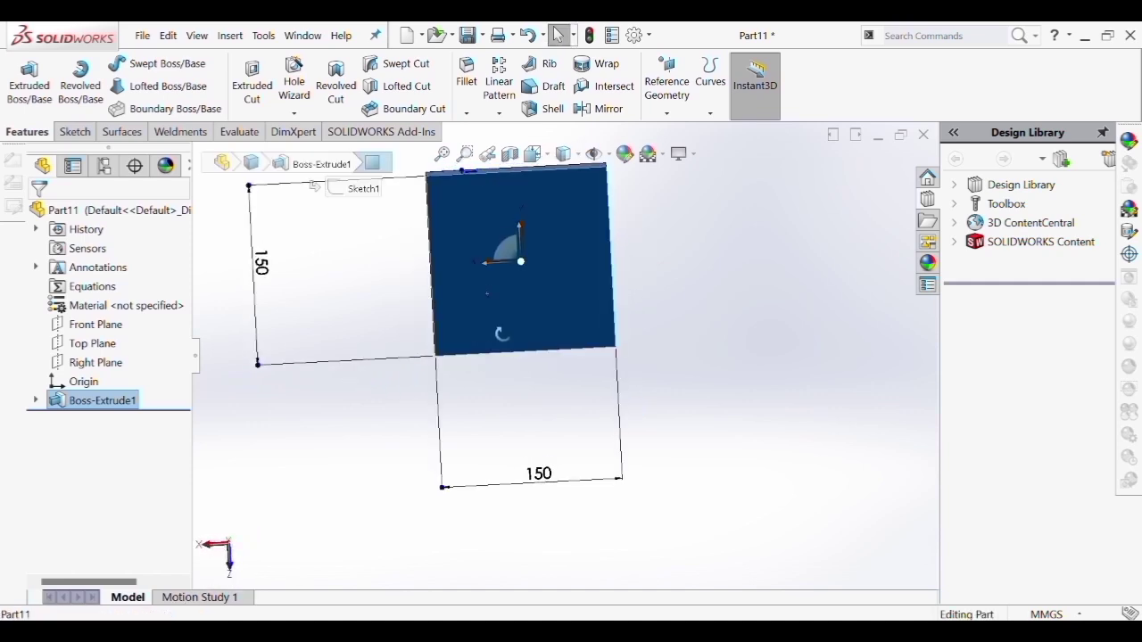
click(75, 132)
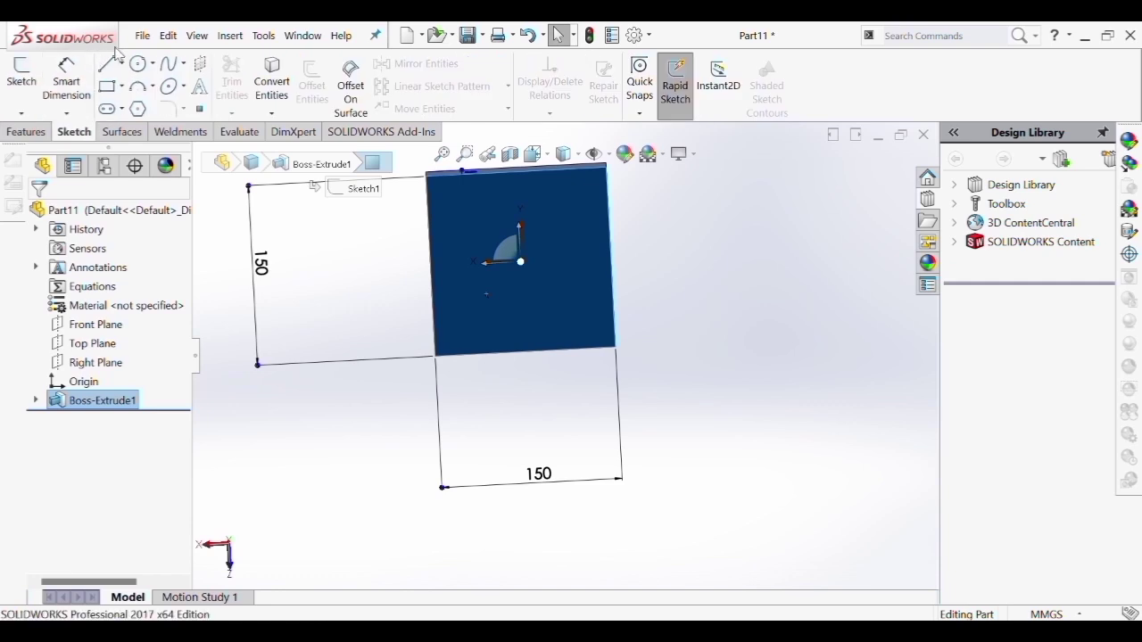
click(123, 65)
click(129, 100)
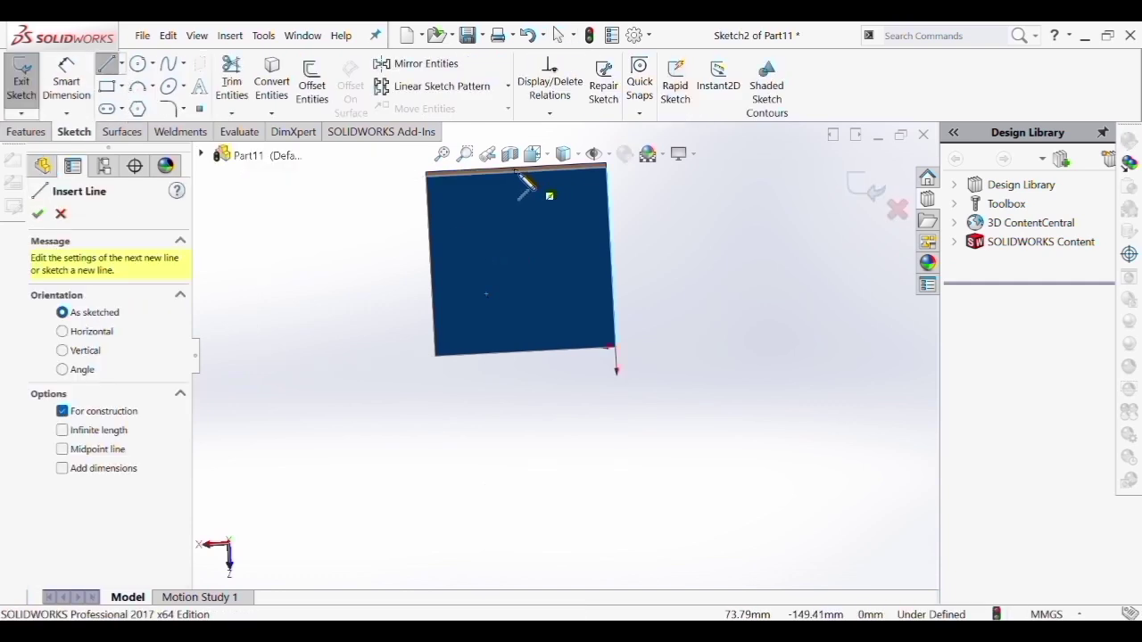
click(517, 172)
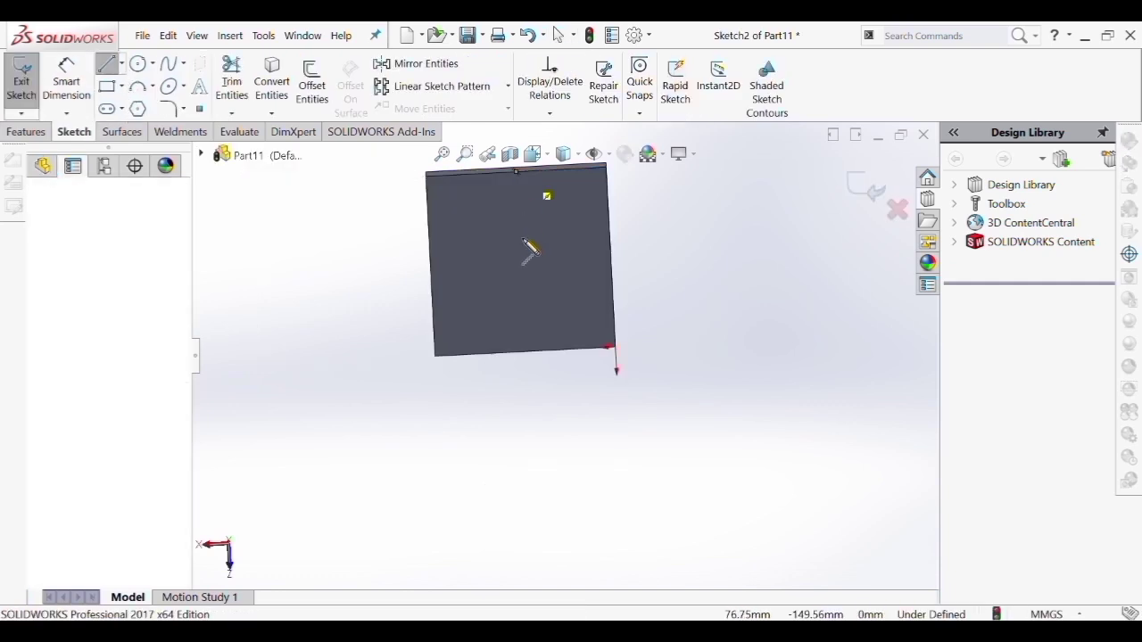
click(526, 354)
key(Escape)
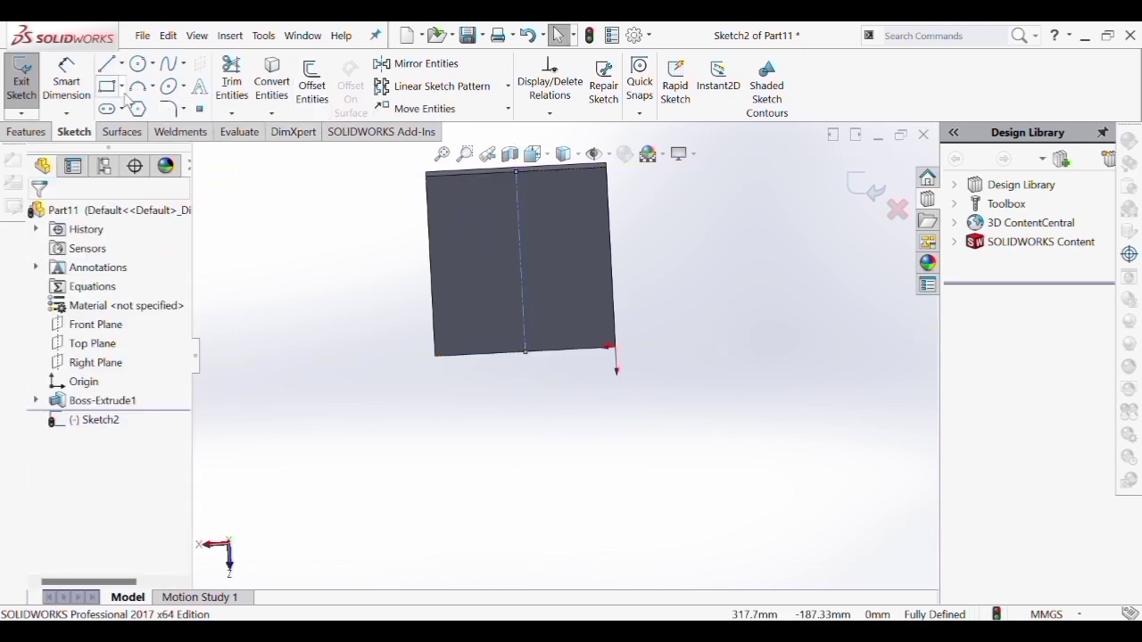
Draw a center rectangle about 103 mm wide, centred on the midpoint of the centerline
click(122, 88)
click(157, 129)
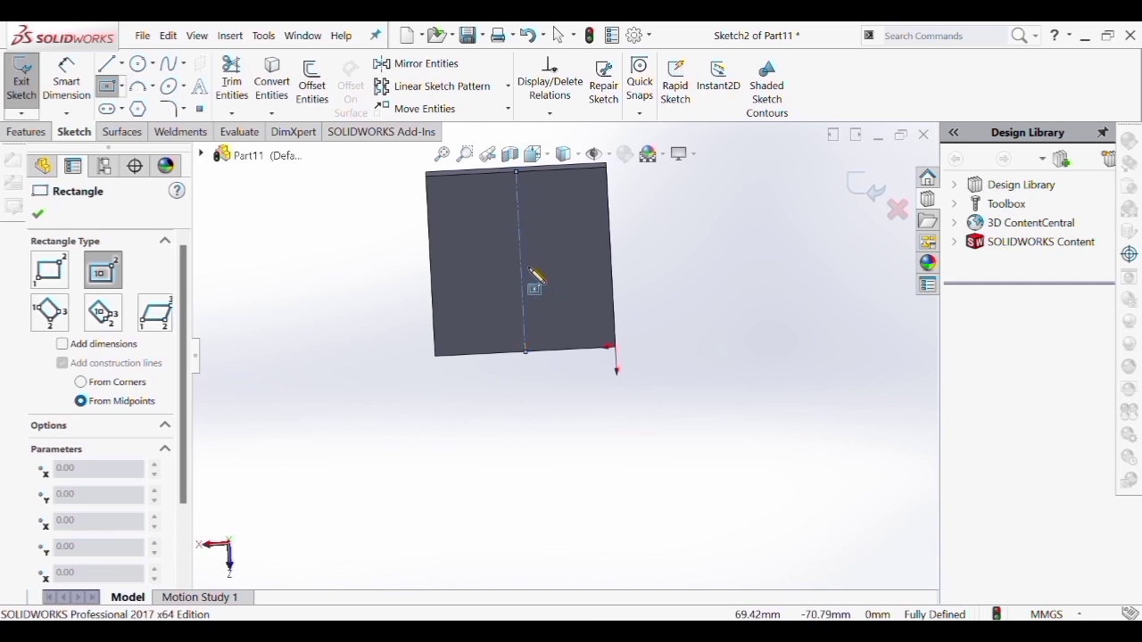
click(522, 263)
click(587, 319)
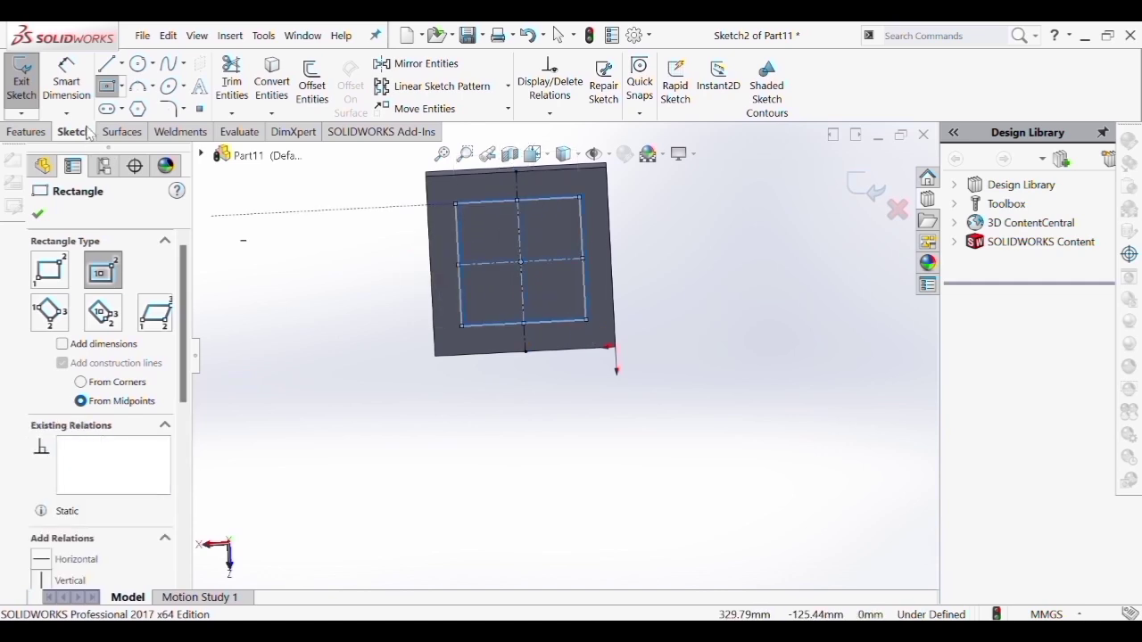
Dimension the inner rectangle's width and height to 130 mm each
click(66, 80)
click(546, 326)
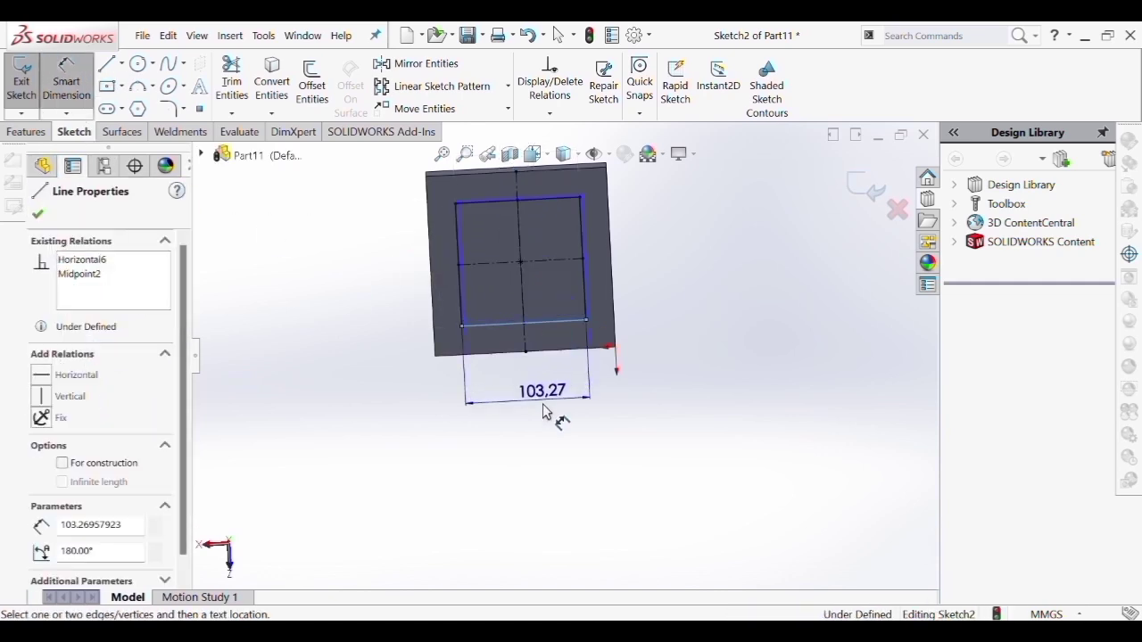
click(546, 412)
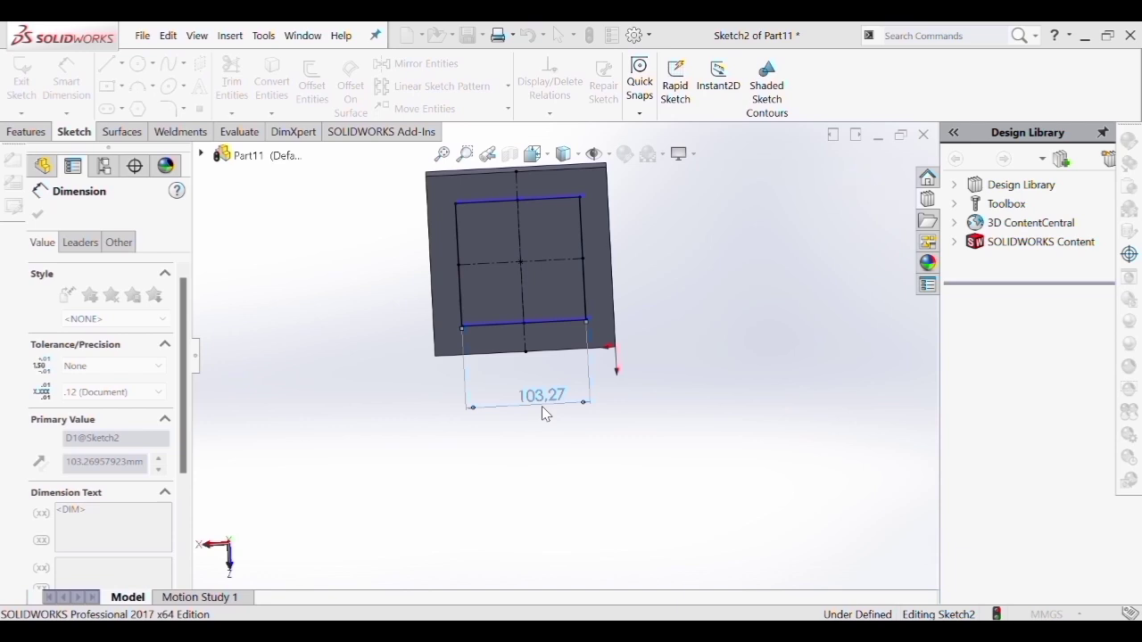
key(Return)
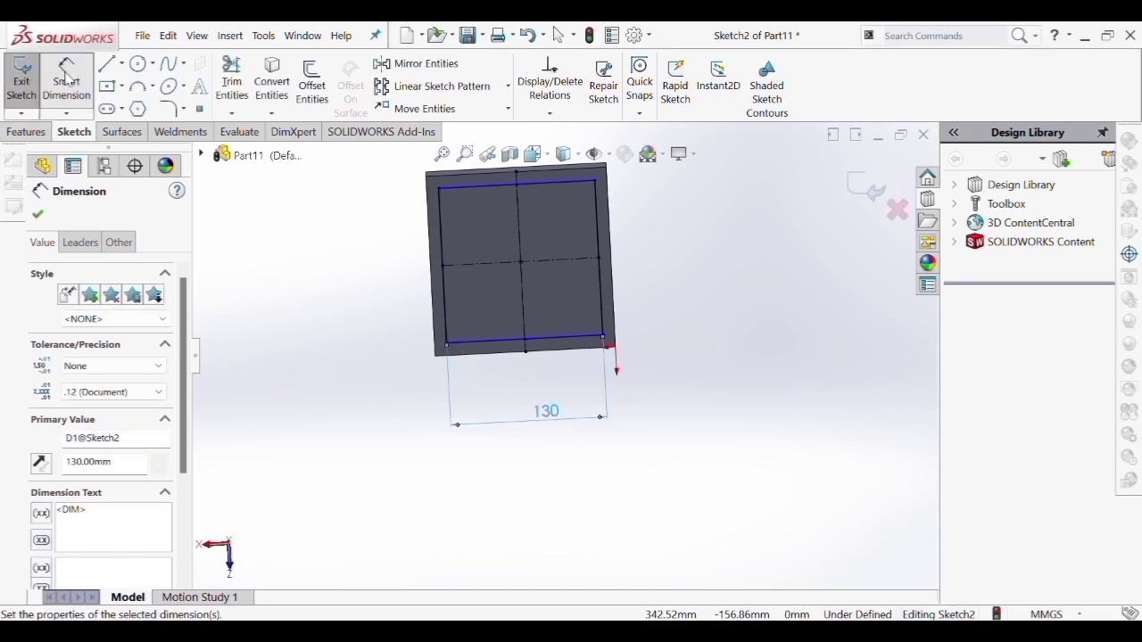
click(553, 188)
click(564, 339)
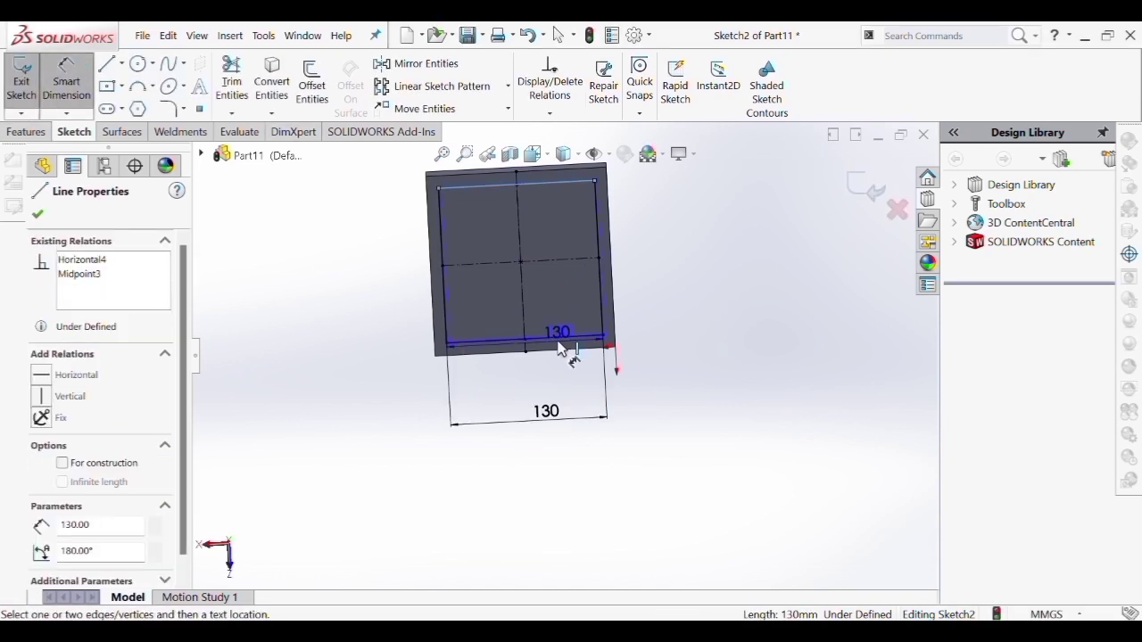
click(728, 253)
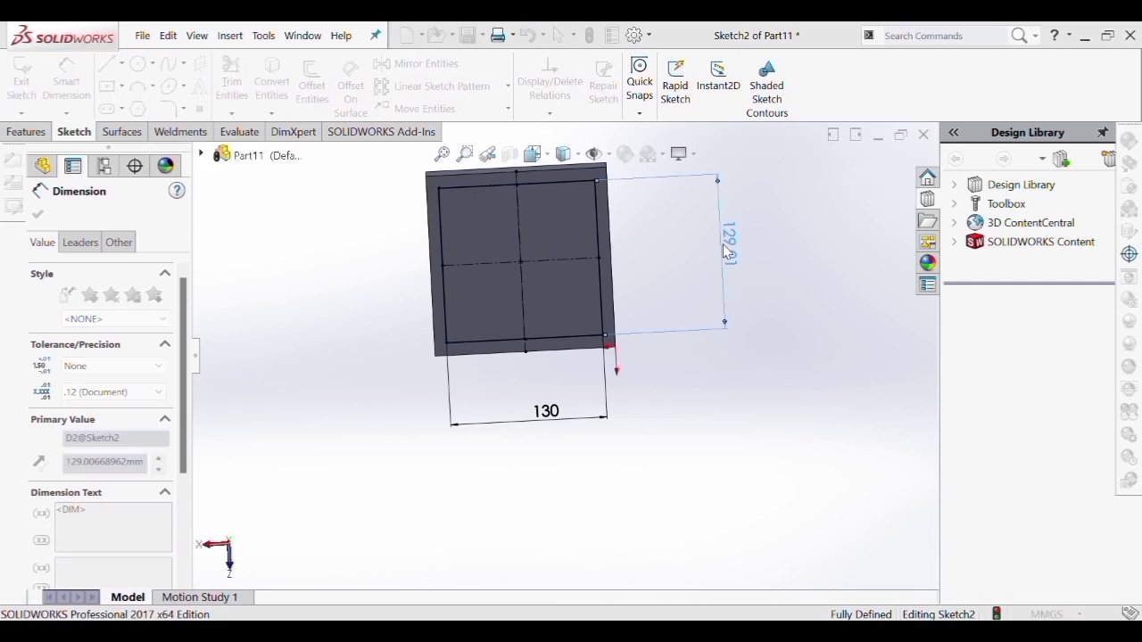
text(130)
key(Return)
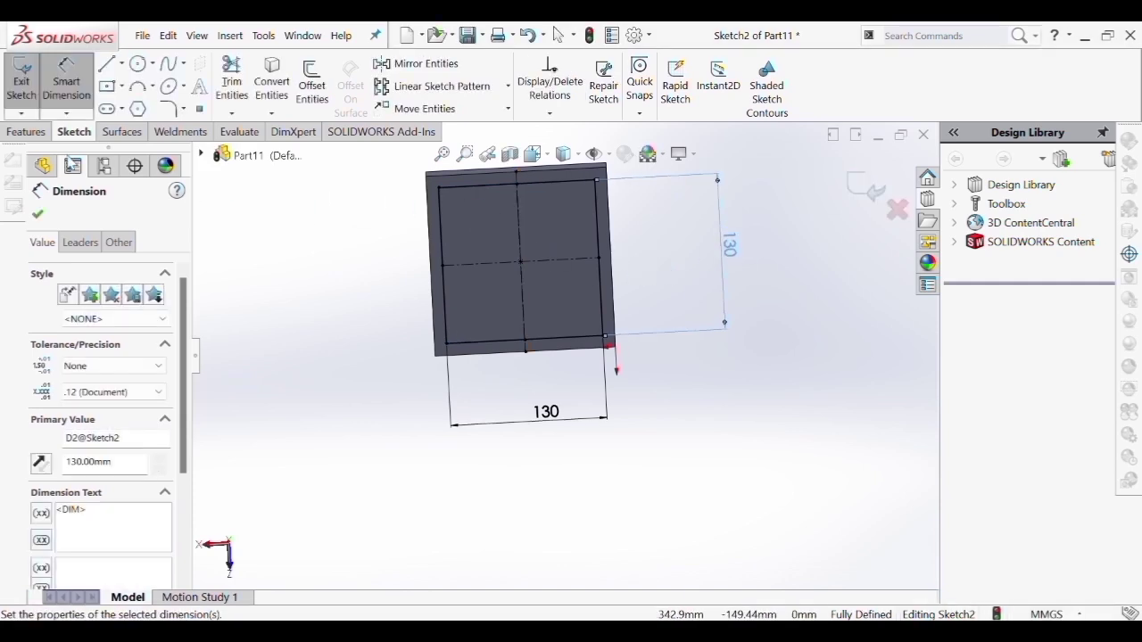
Cut the 130 mm square profile into the block to a blind depth of 40 mm
click(52, 132)
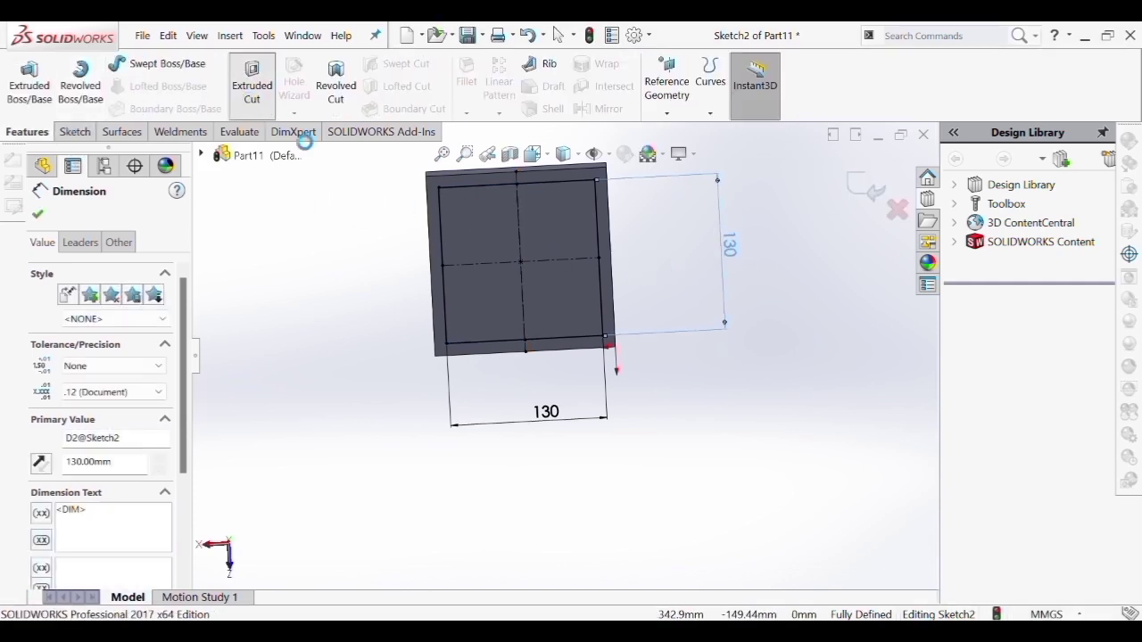
click(252, 84)
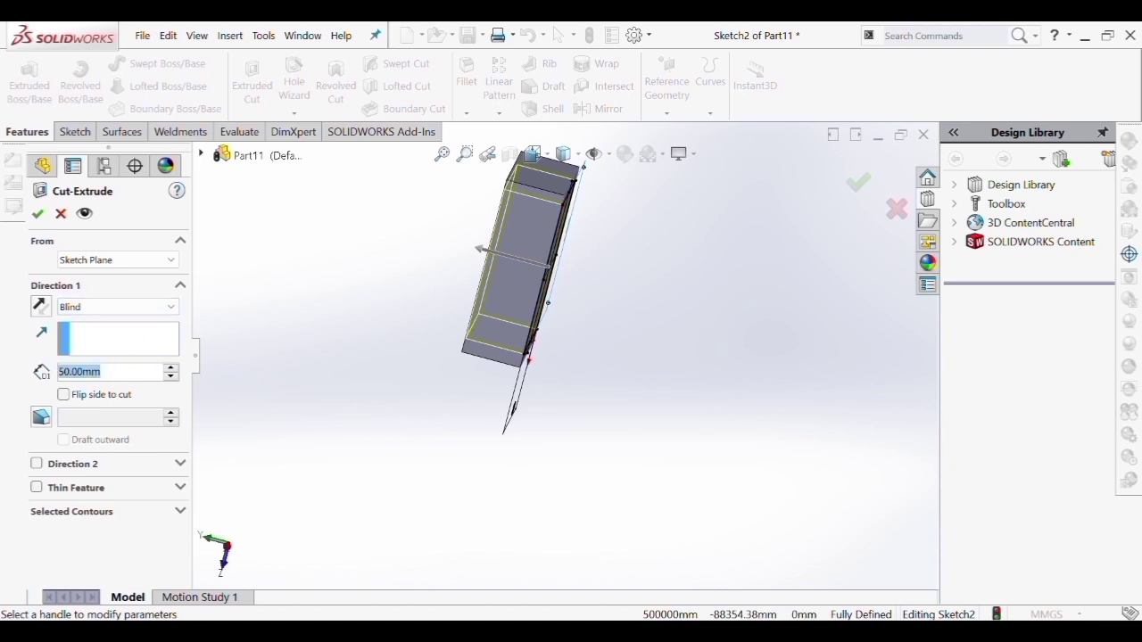
text(40)
key(Return)
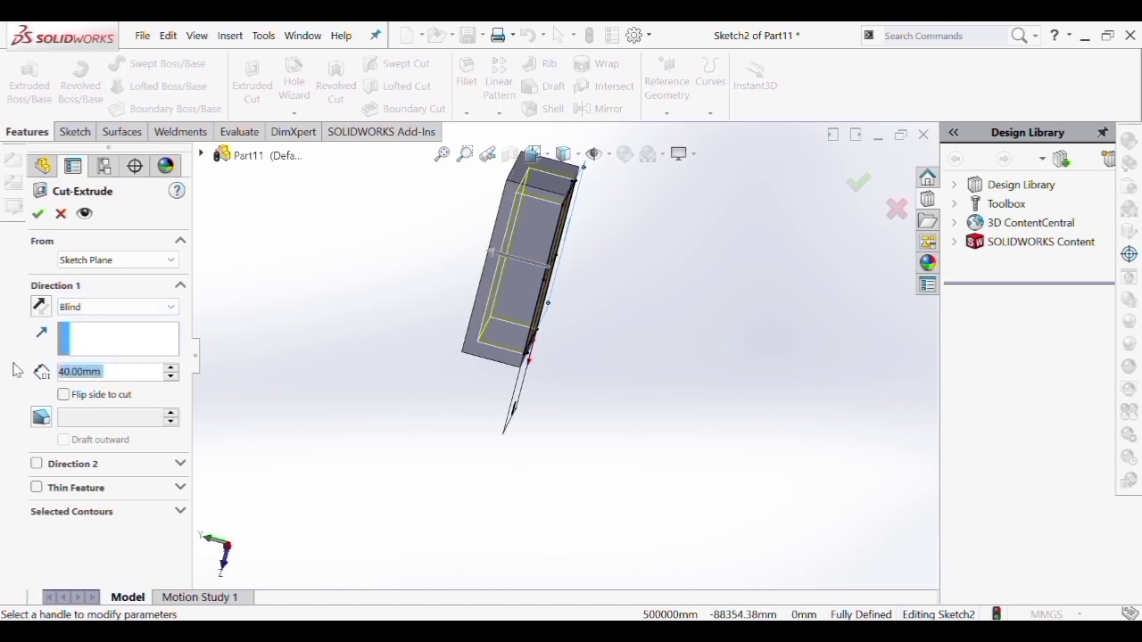
click(38, 211)
middle_drag(536, 306, 453, 279)
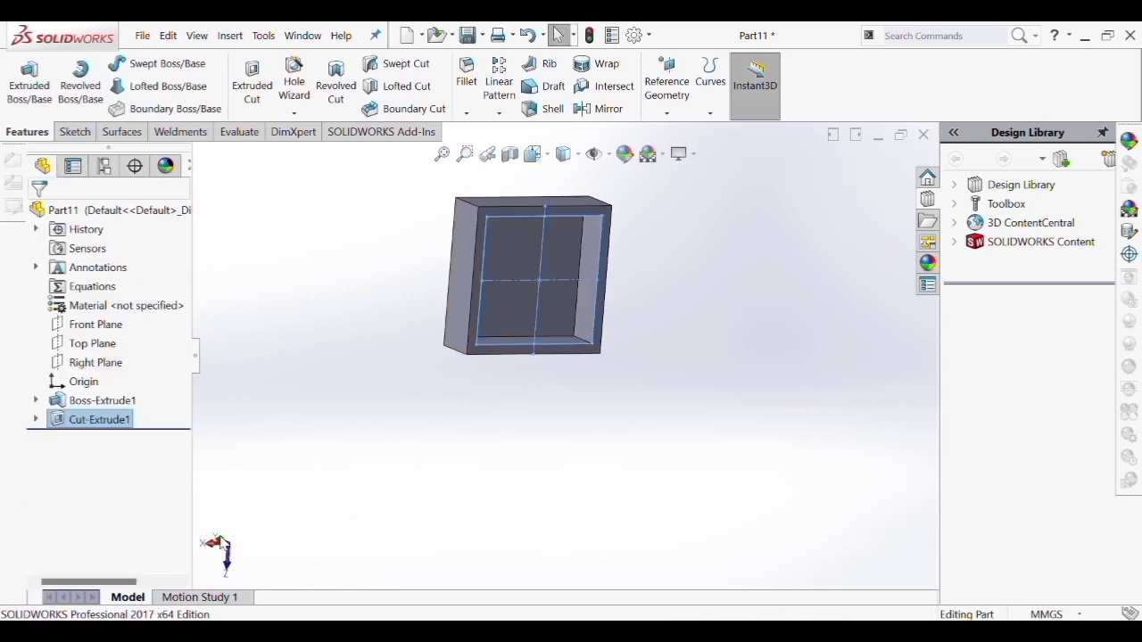
key(Escape)
Start a sketch on the rim face in the bottom view and draw a vertical centerline between the midpoints of the pocket's opposite inner edges
click(220, 547)
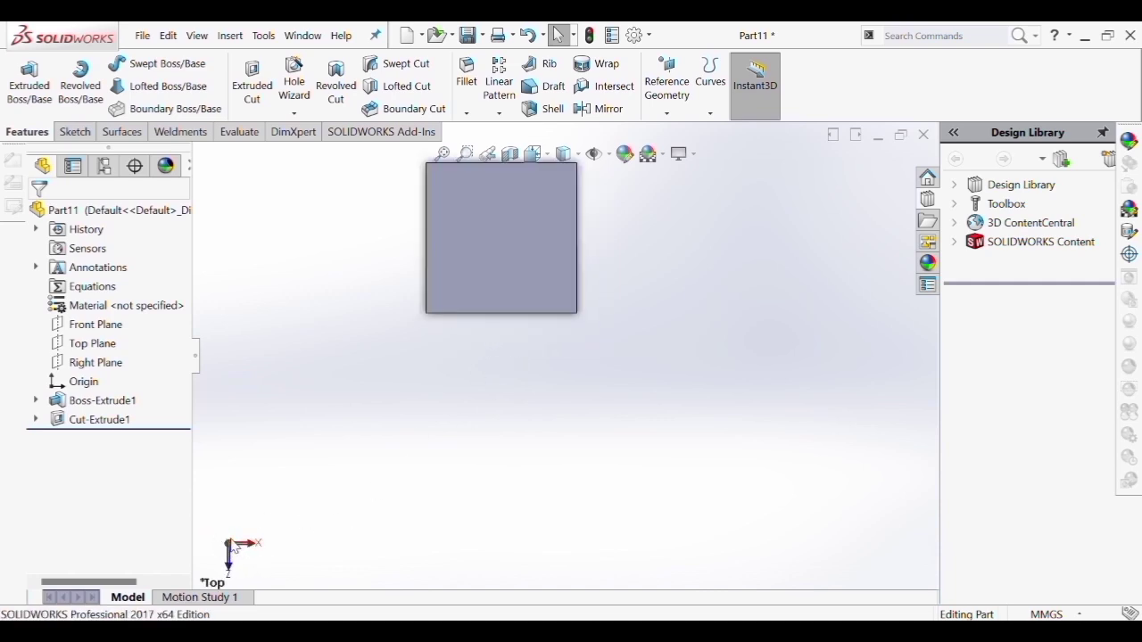
click(229, 555)
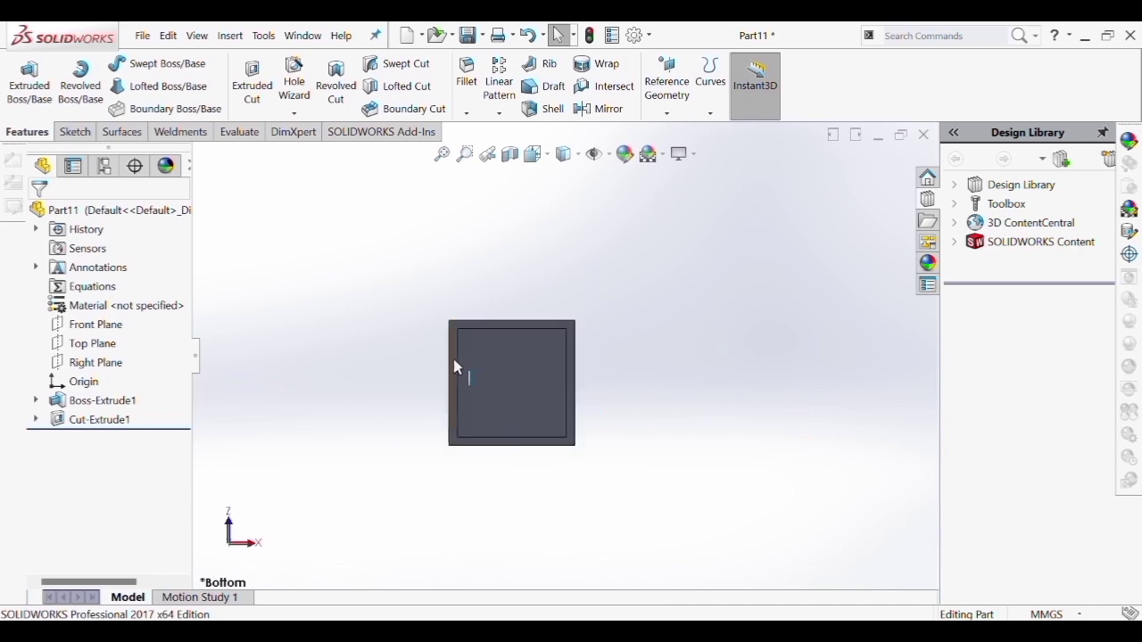
click(74, 132)
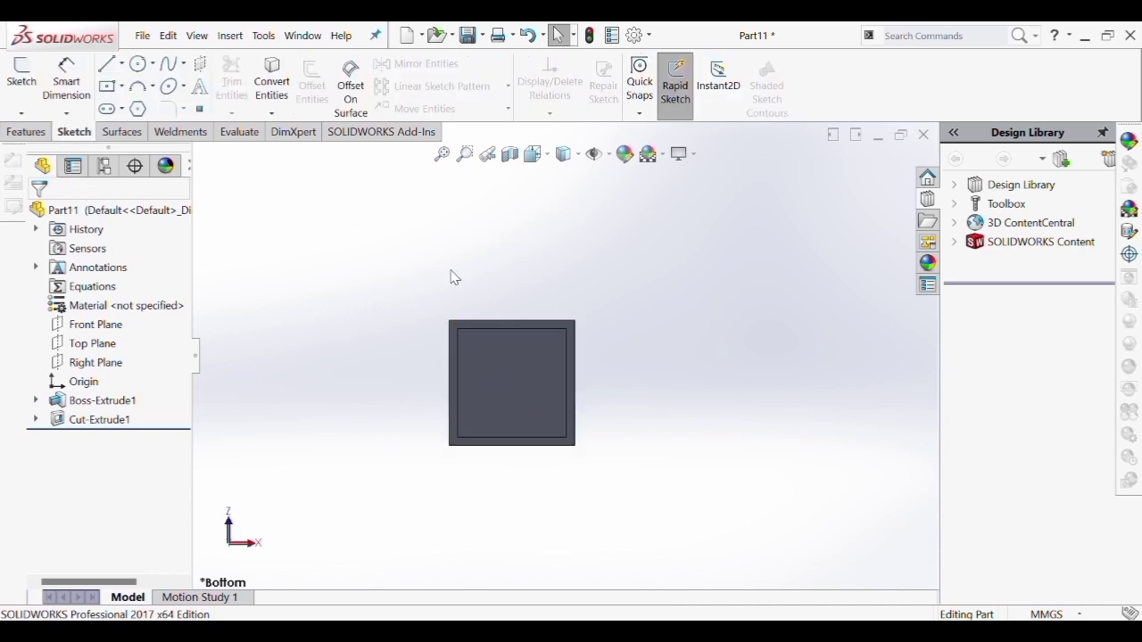
click(472, 322)
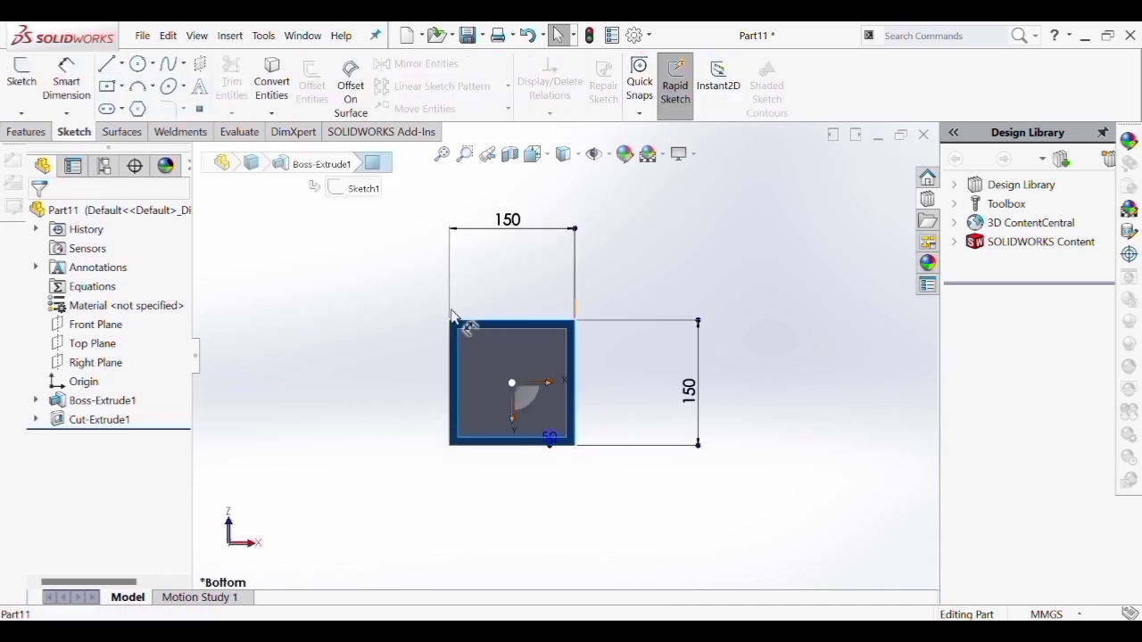
click(32, 85)
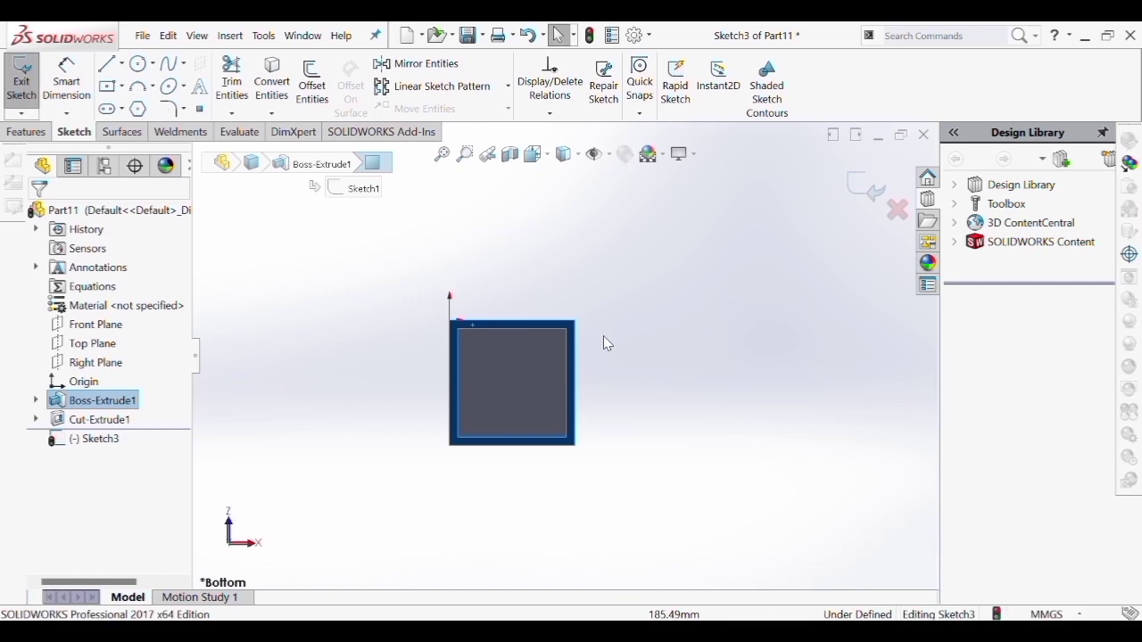
click(124, 67)
click(132, 103)
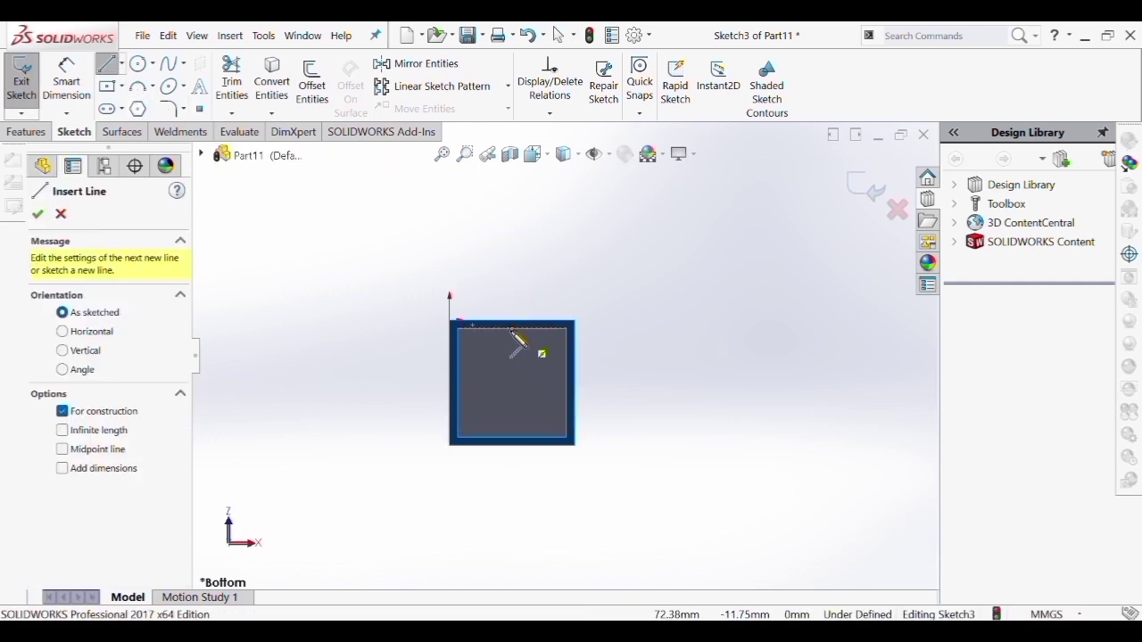
click(512, 329)
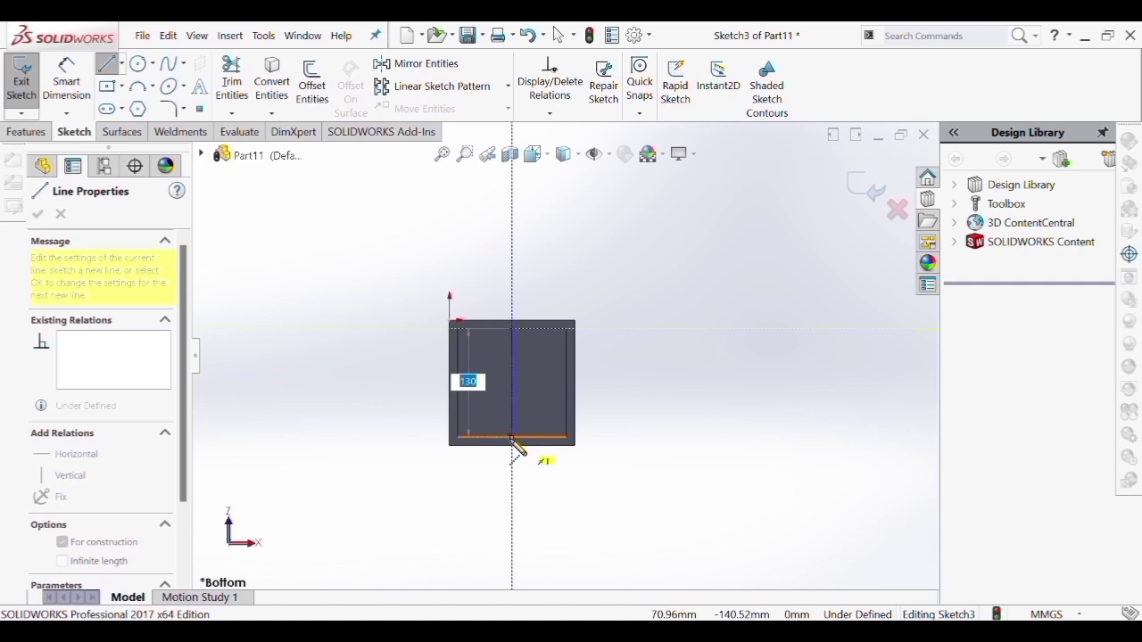
click(511, 438)
key(Escape)
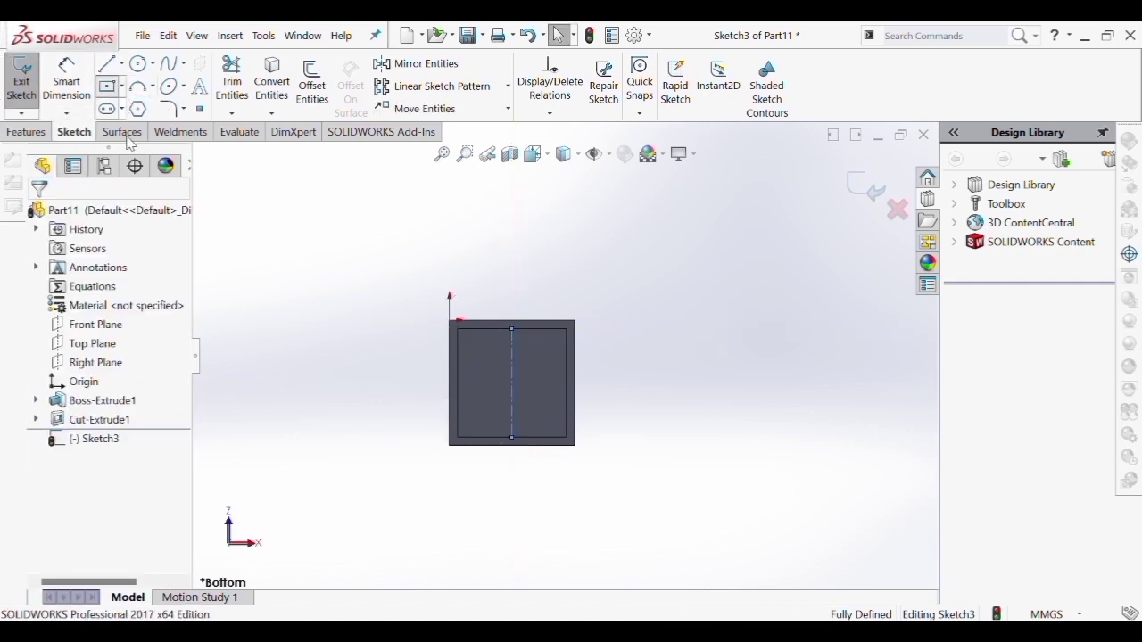
Draw a center rectangle from the vertical centerline's midpoint to the block's outer corner, matching the 150 mm square outline
click(108, 86)
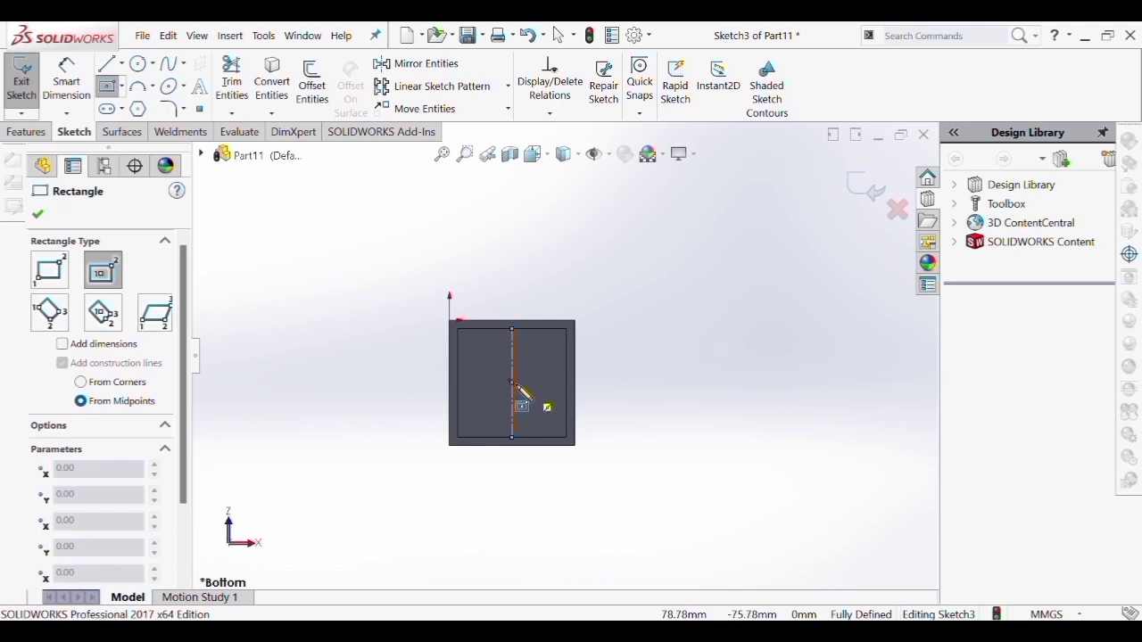
key(Escape)
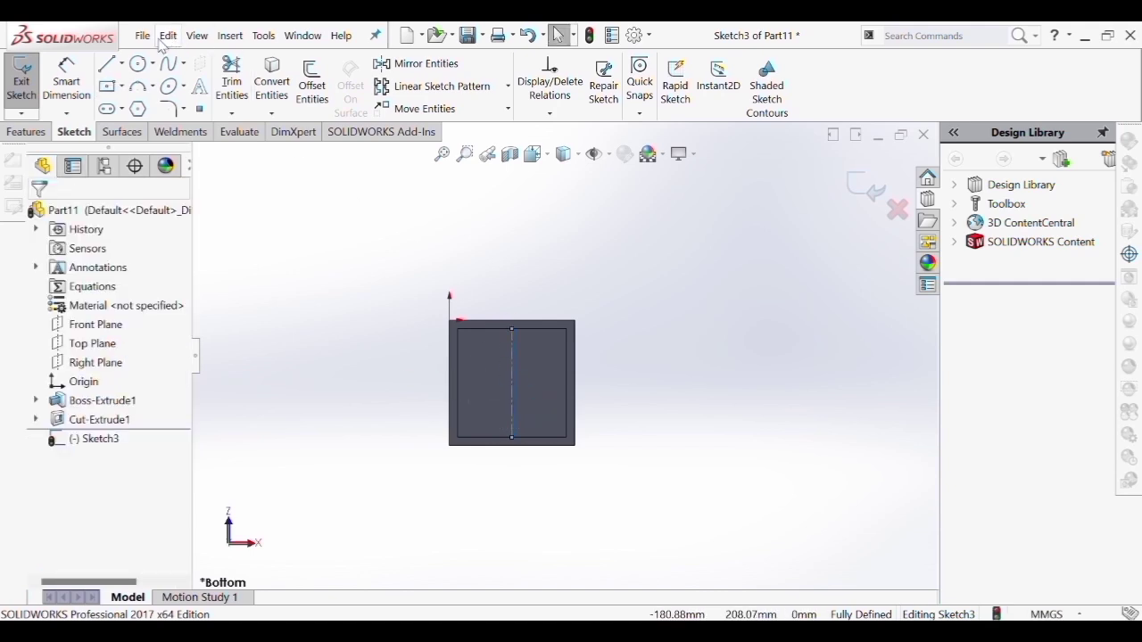
click(108, 87)
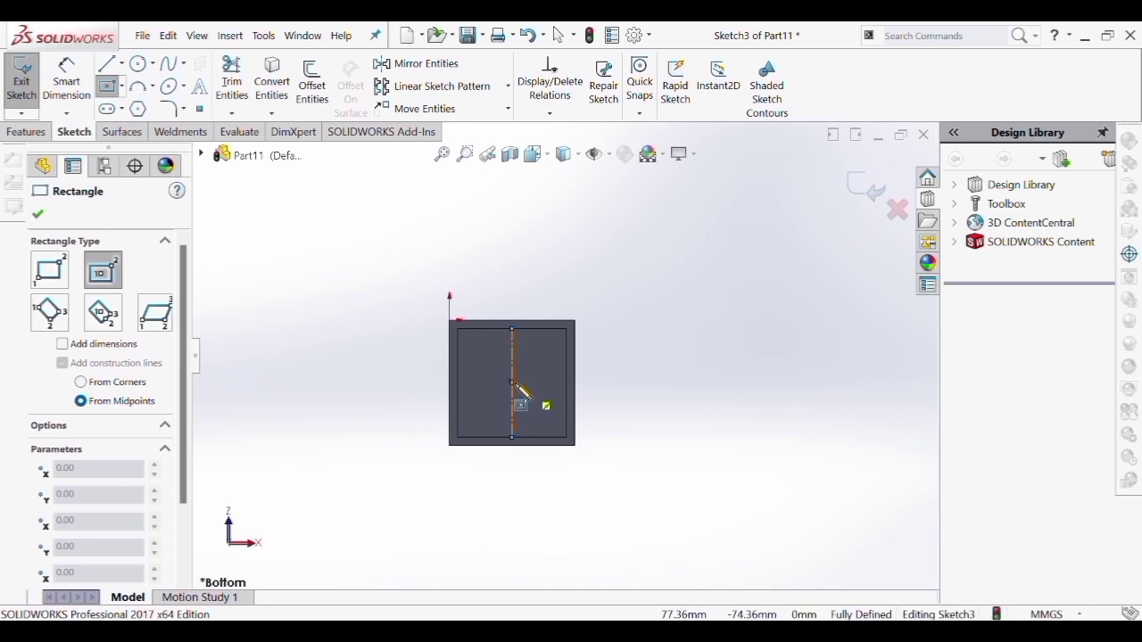
click(512, 383)
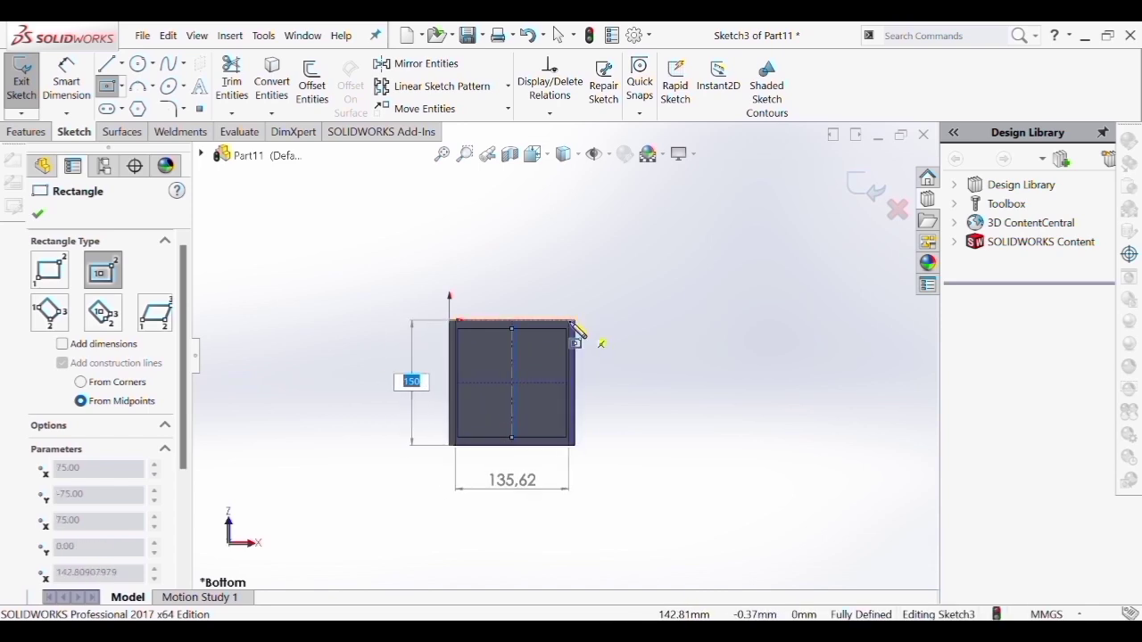
click(575, 323)
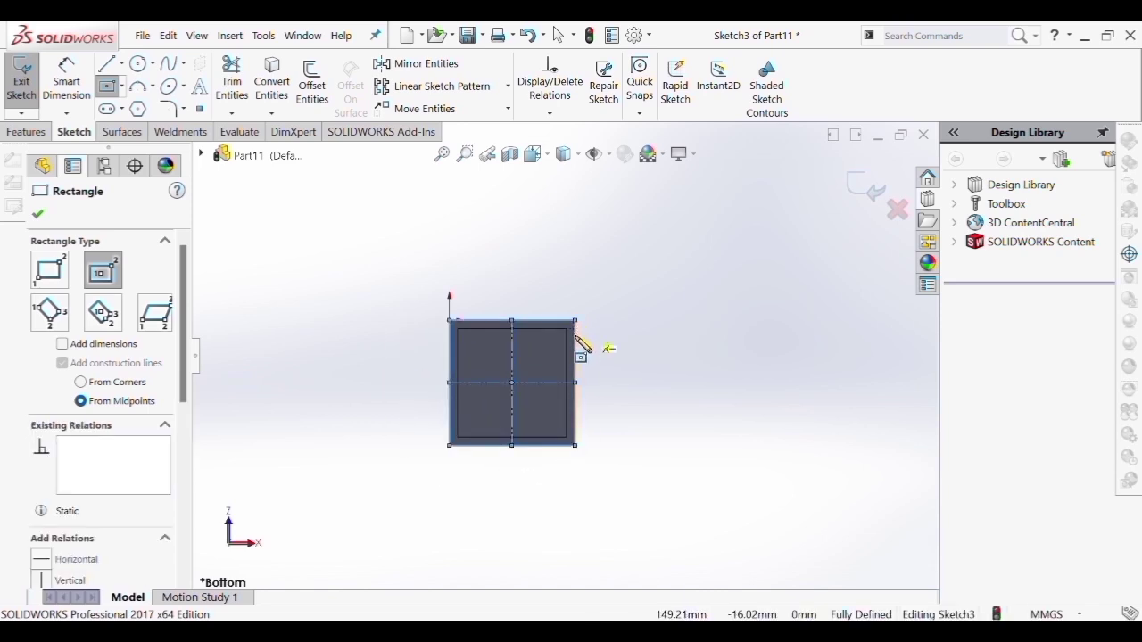
key(Escape)
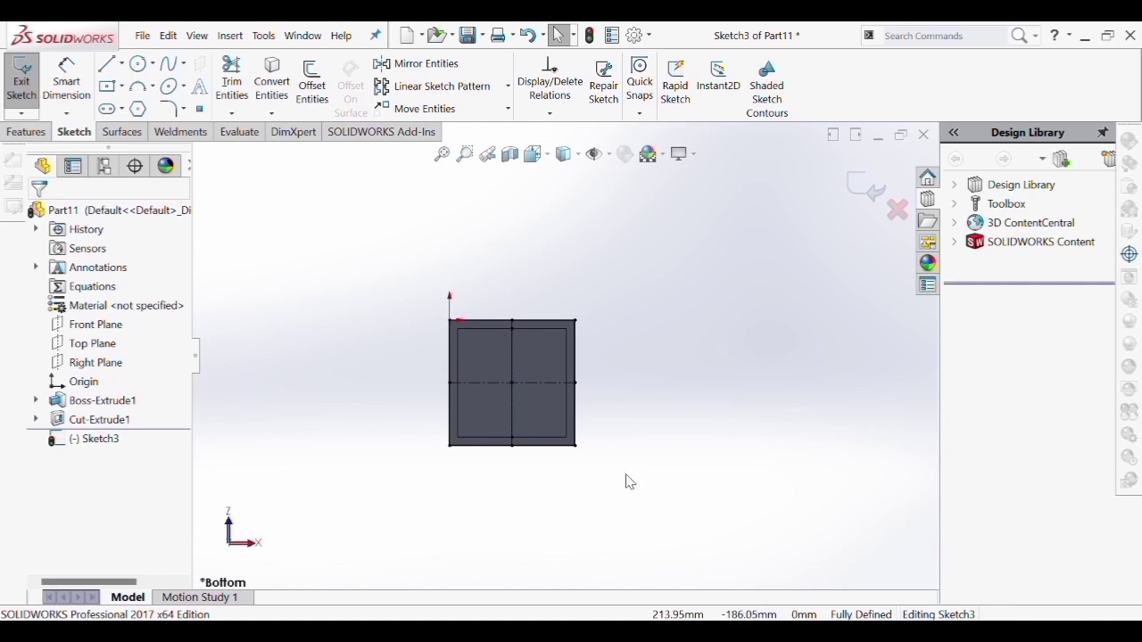
Convert the four sides of the outer 150 mm rectangle to construction geometry
click(575, 416)
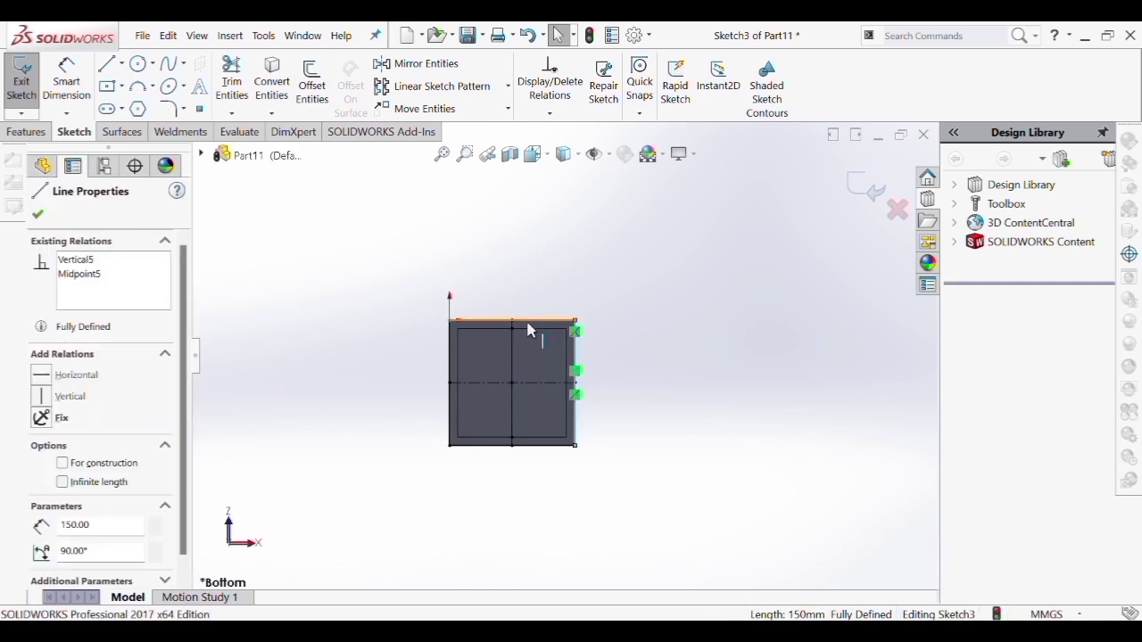
ctrl+click(527, 321)
ctrl+click(449, 347)
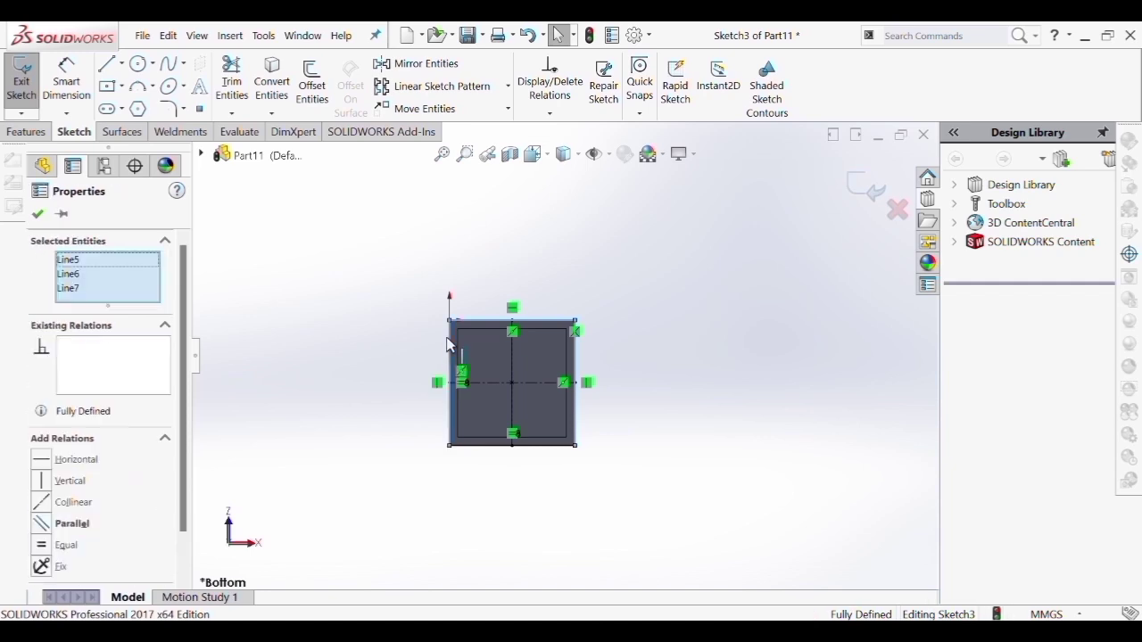
ctrl+click(484, 445)
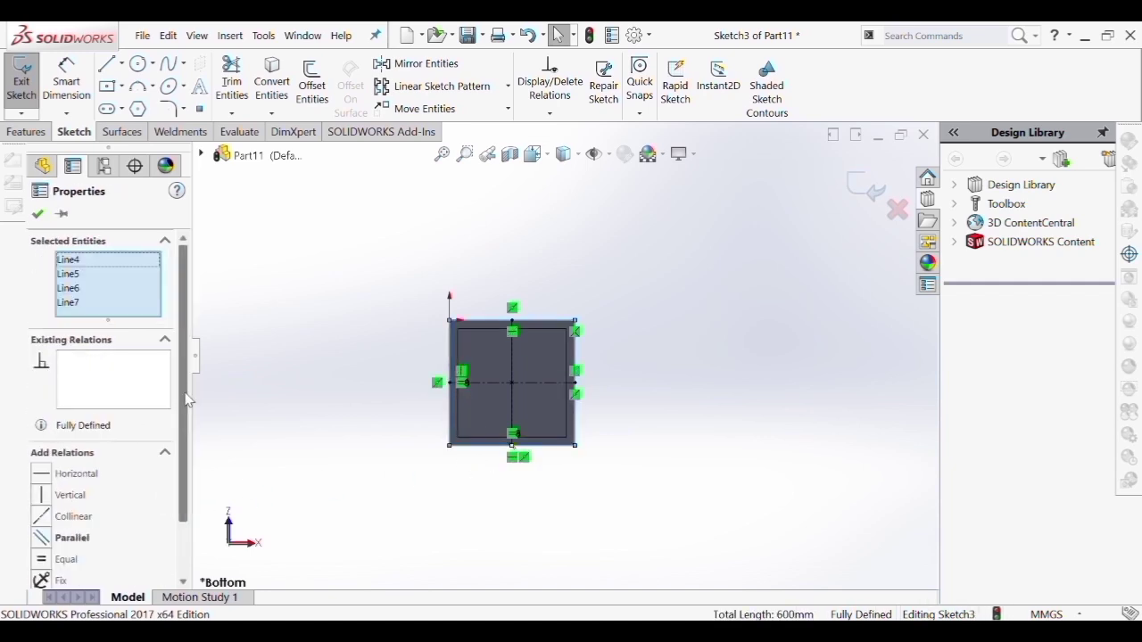
scroll(169, 464, down, 2)
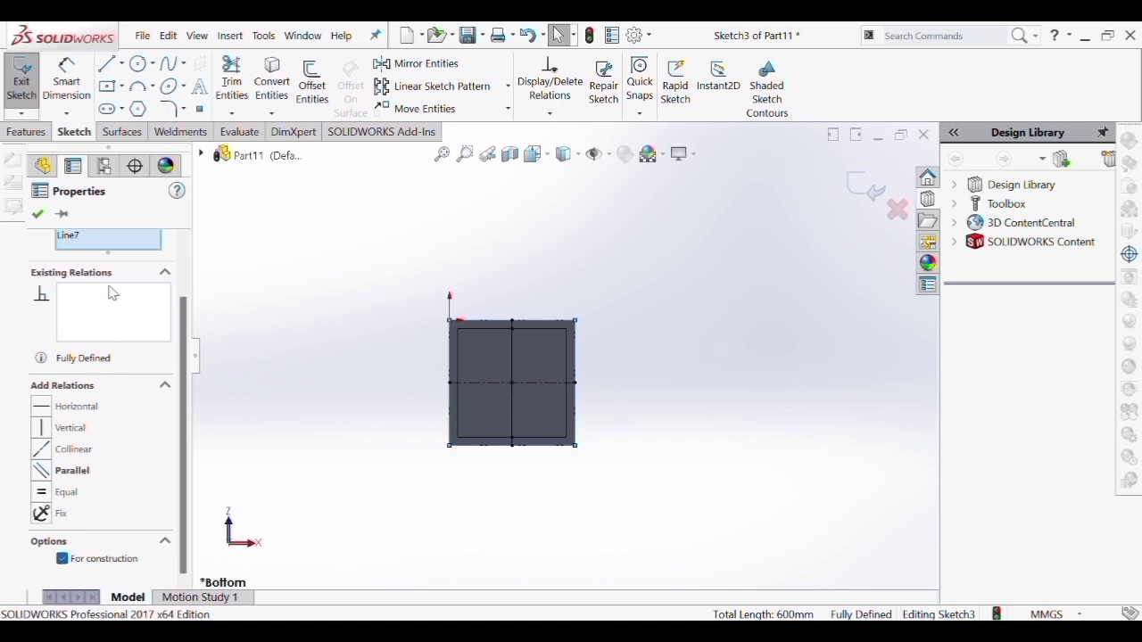
click(40, 214)
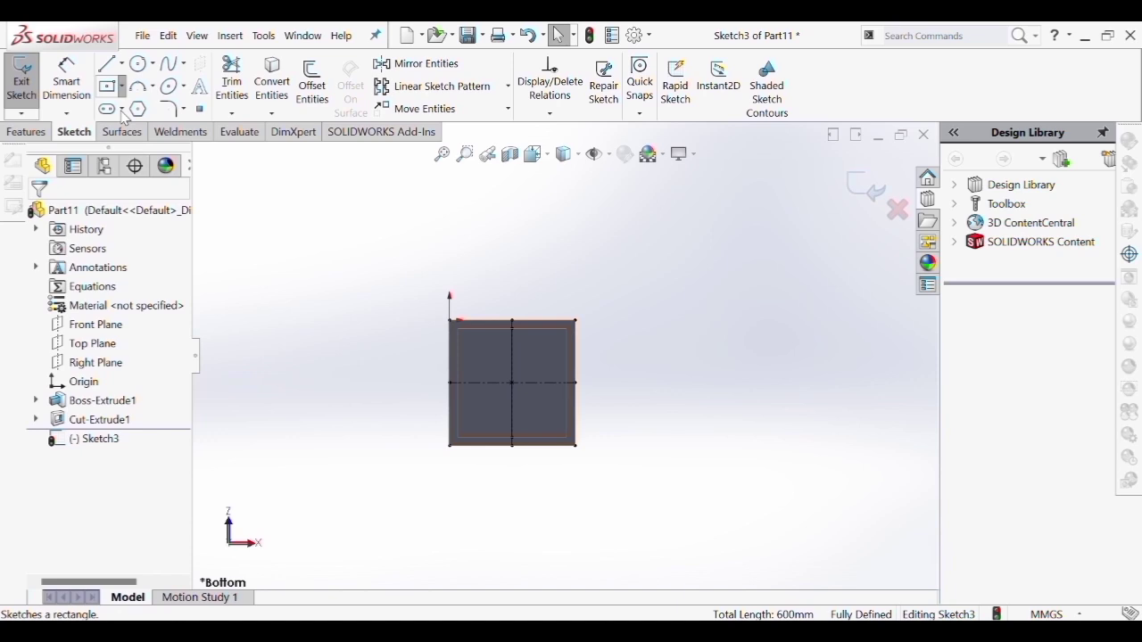
Draw a corner rectangle about 34 mm wide and 53 mm high outside the block, starting at its lower-left corner
click(107, 86)
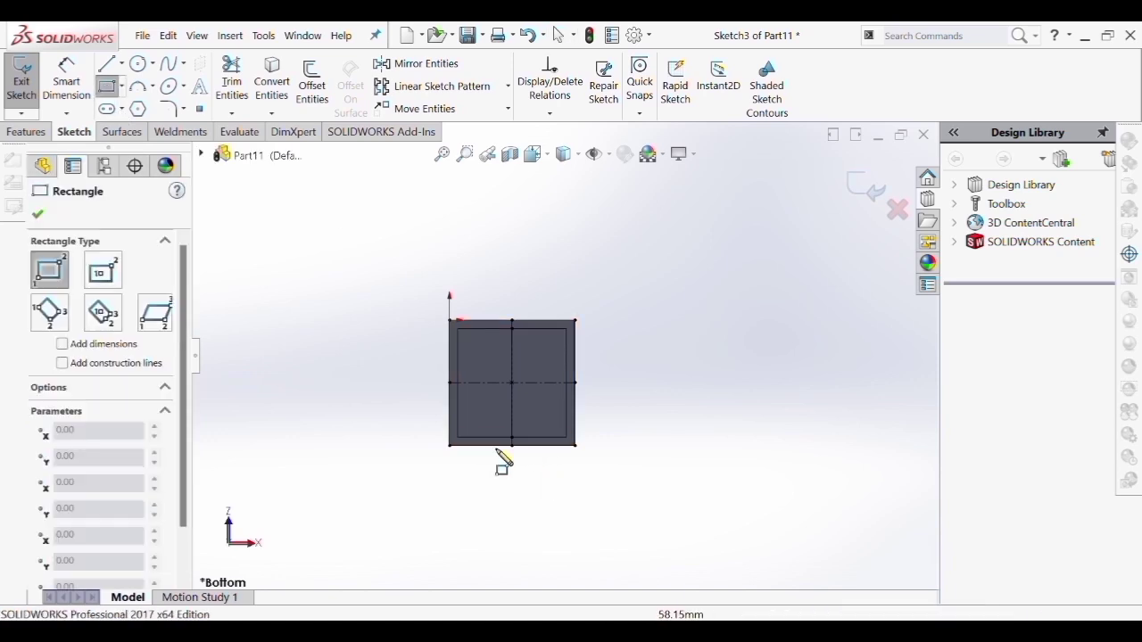
click(450, 445)
click(422, 402)
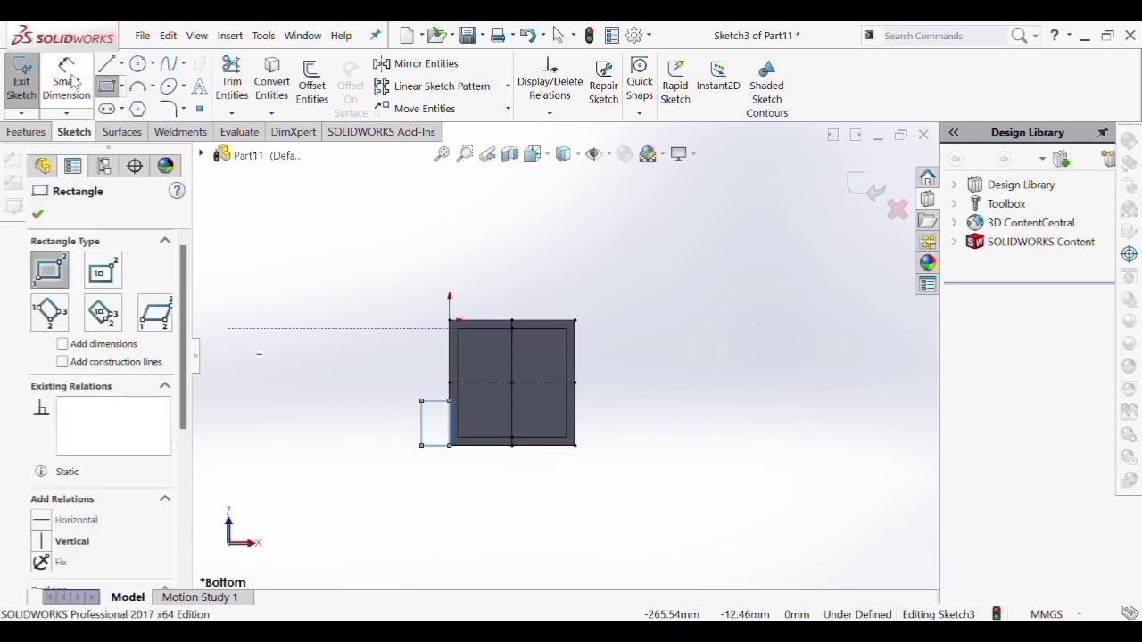
Dimension the small corner rectangle's width and height to 20 mm each
click(68, 82)
click(432, 446)
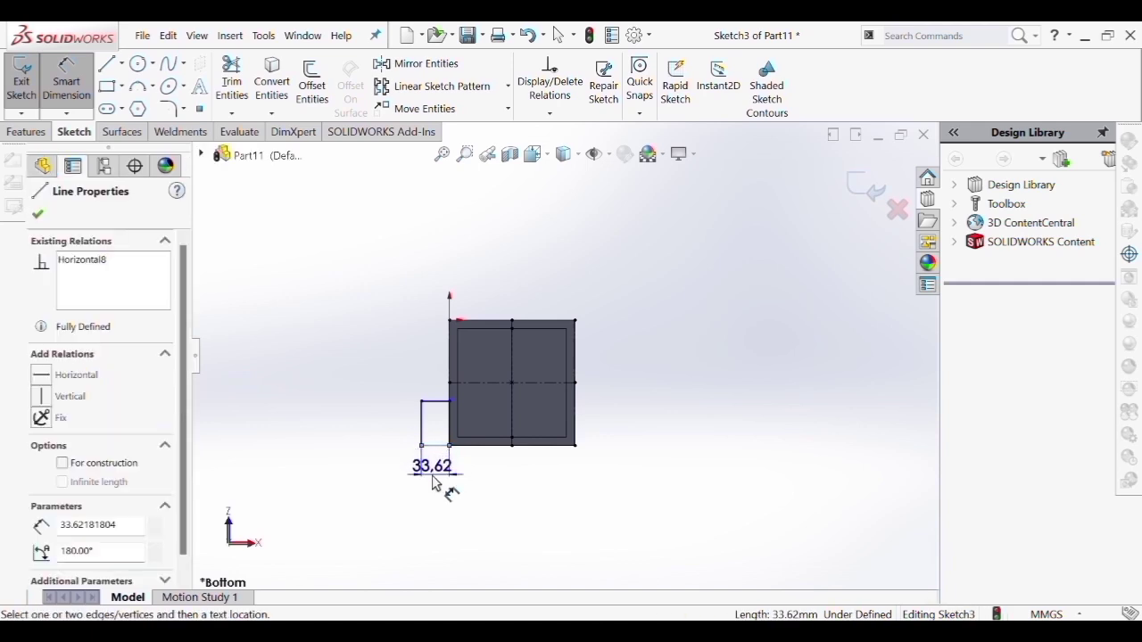
click(432, 473)
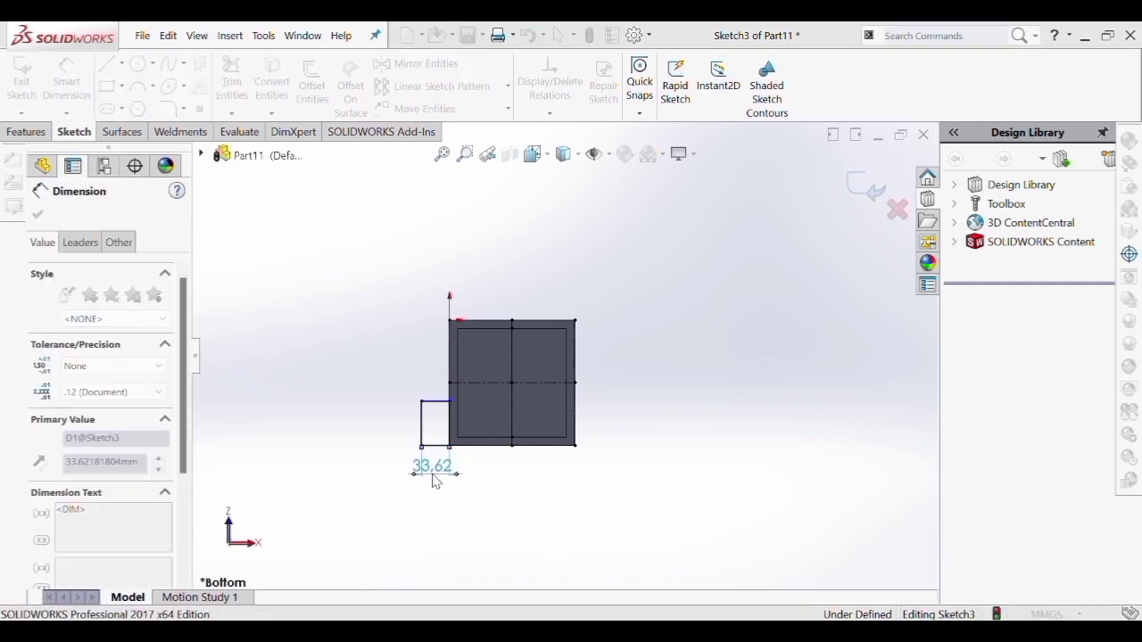
text(20)
key(Return)
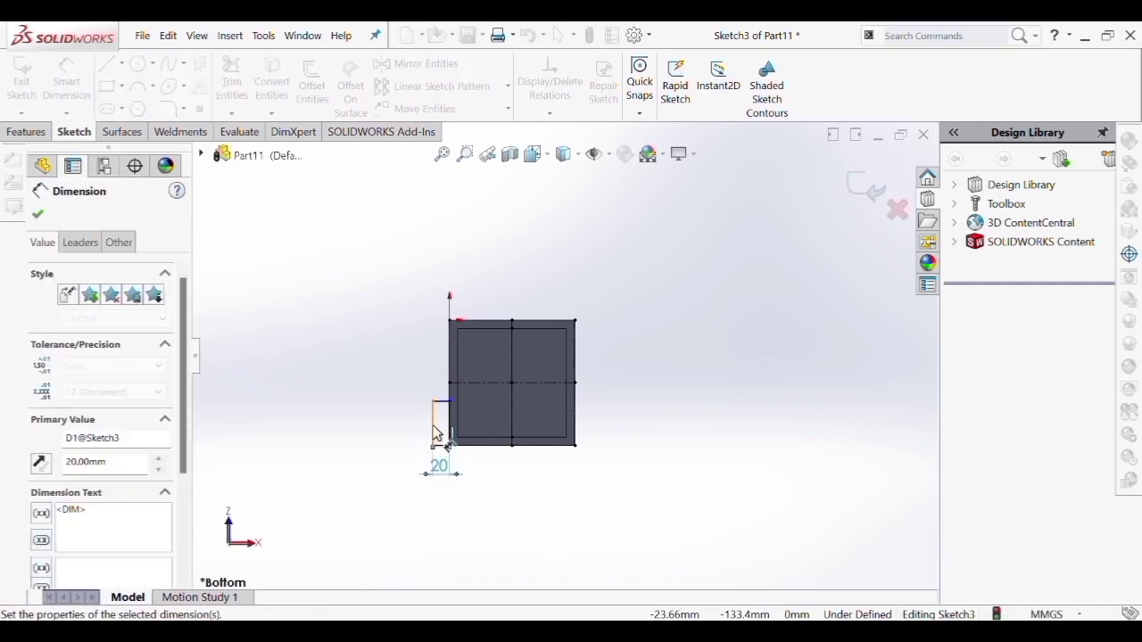
click(433, 425)
click(331, 427)
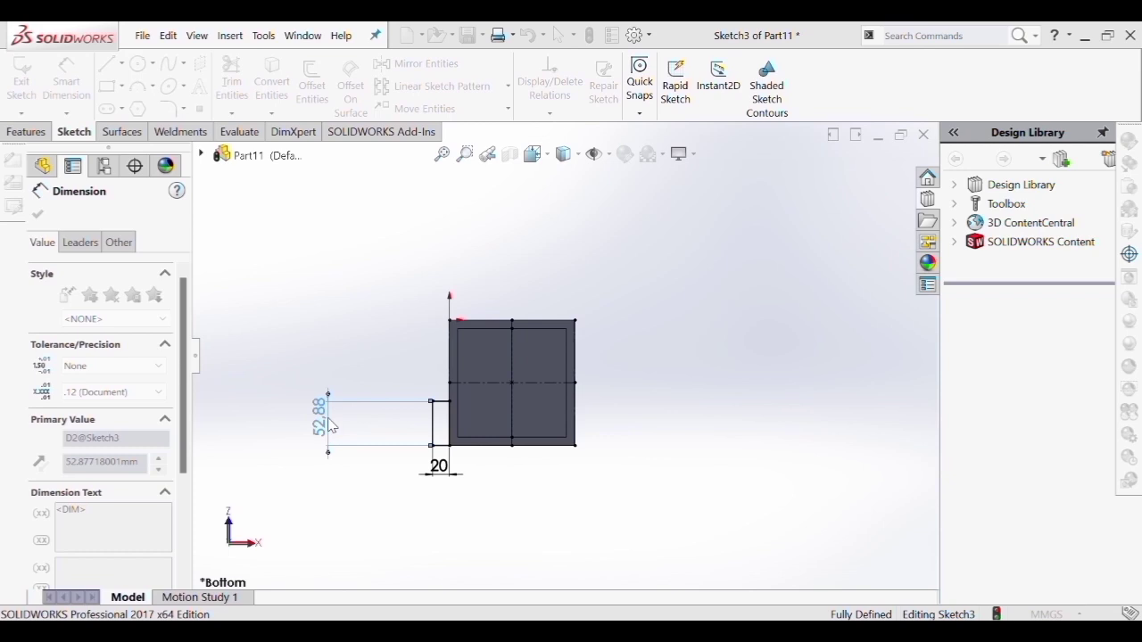
text(20)
key(Return)
key(Escape)
Mirror the 20 mm square at the block's lower-left corner about the vertical centerline
scroll(453, 473, down, 1)
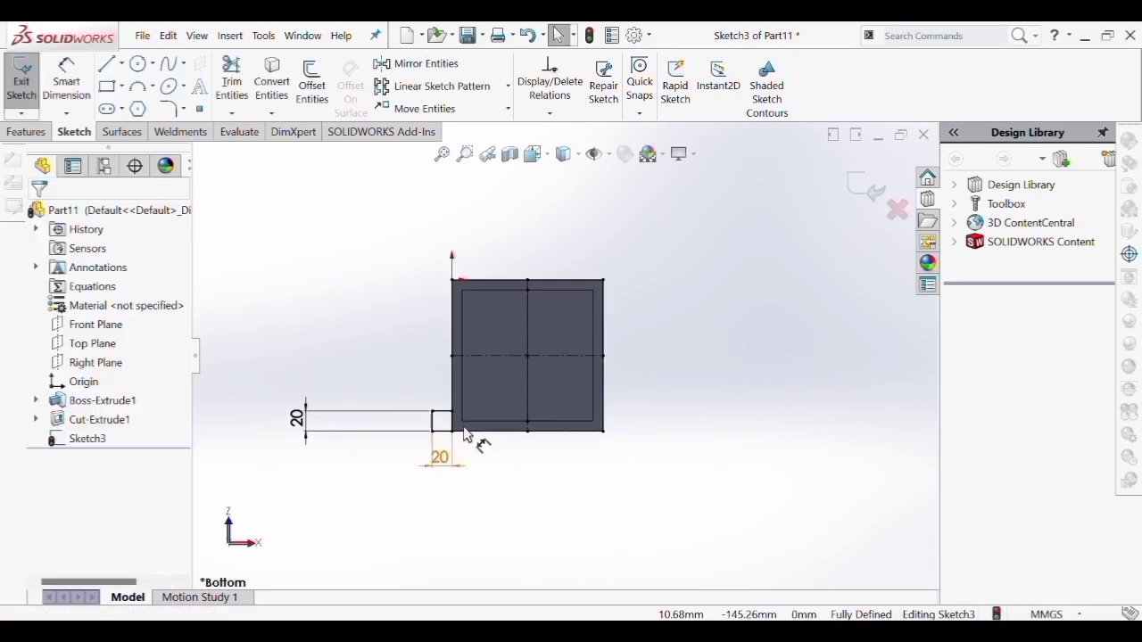
drag(464, 434, 413, 413)
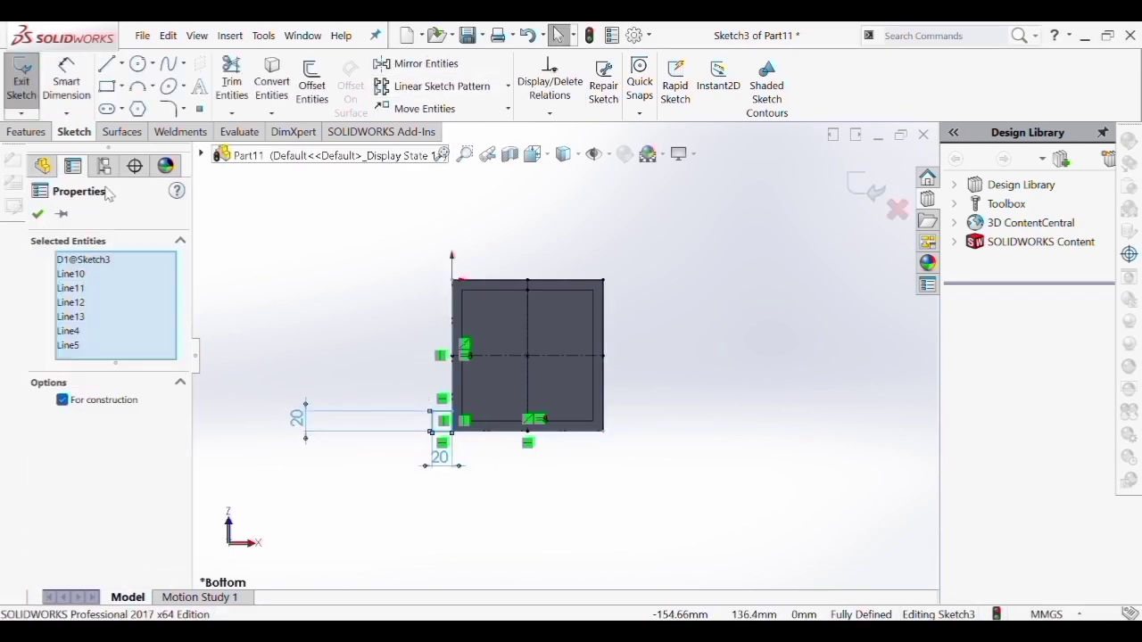
click(418, 64)
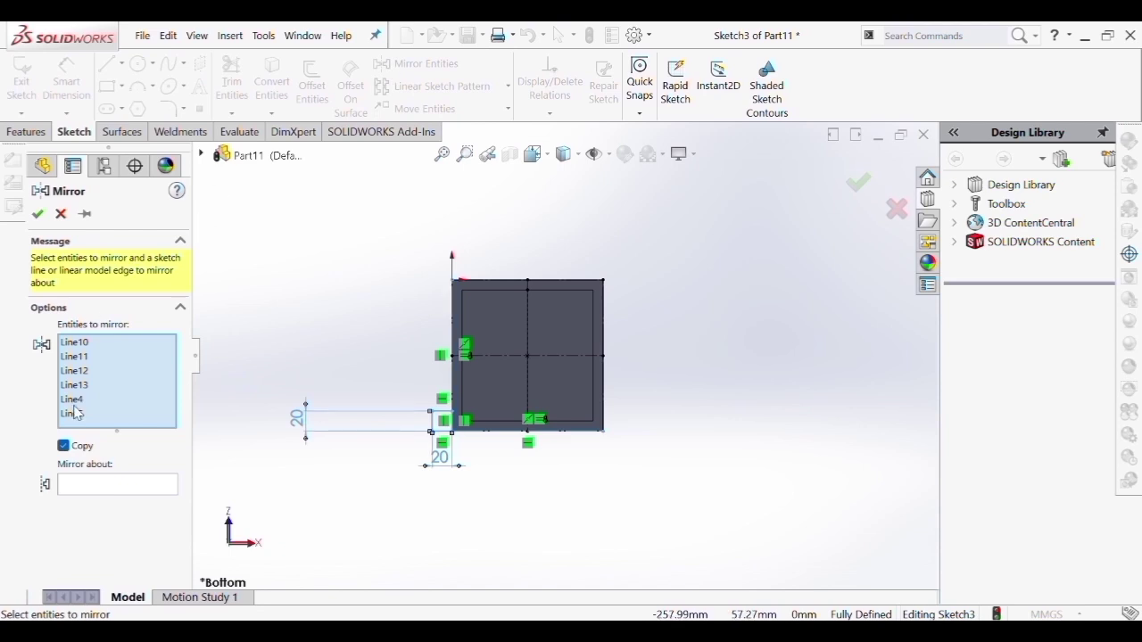
click(122, 490)
click(446, 325)
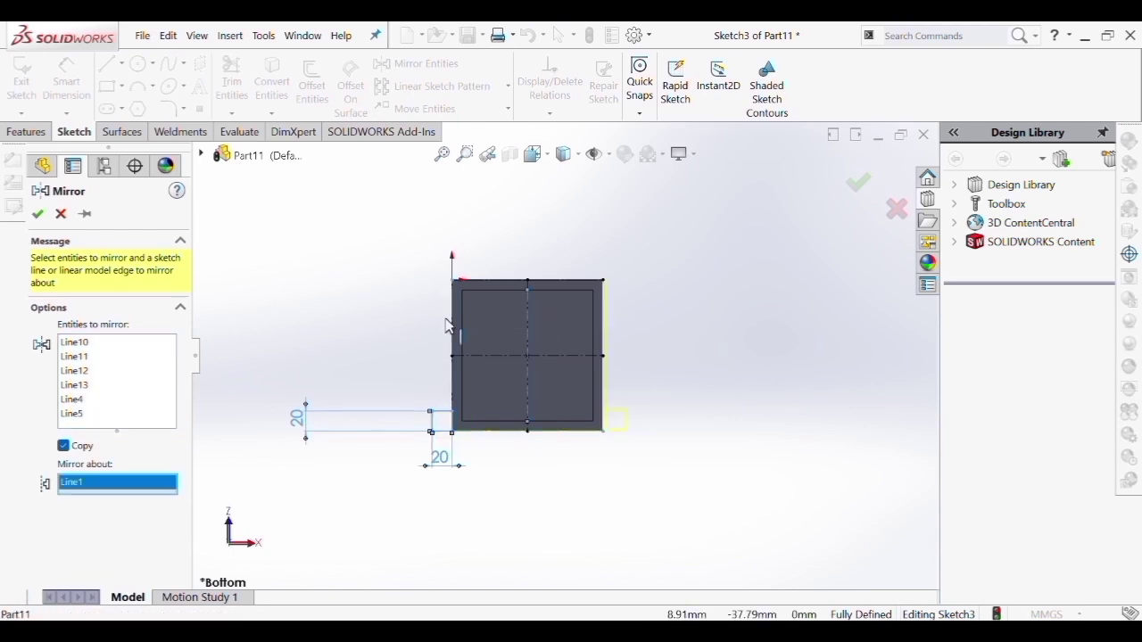
click(37, 215)
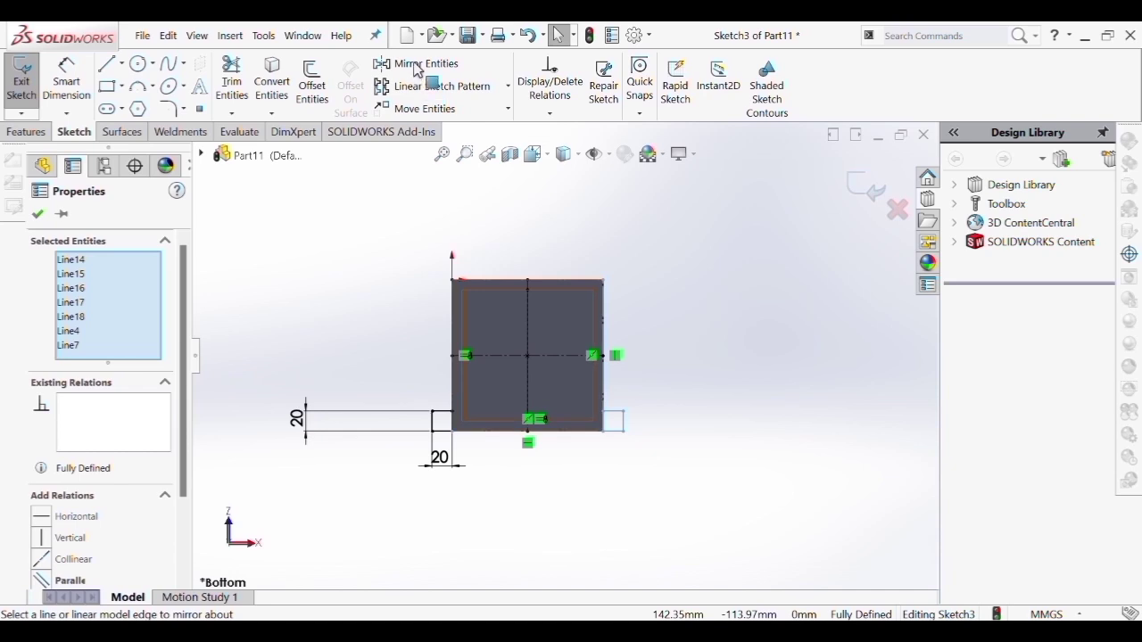
Mirror the lower-right square about the horizontal centerline to the block's upper-right corner
click(418, 63)
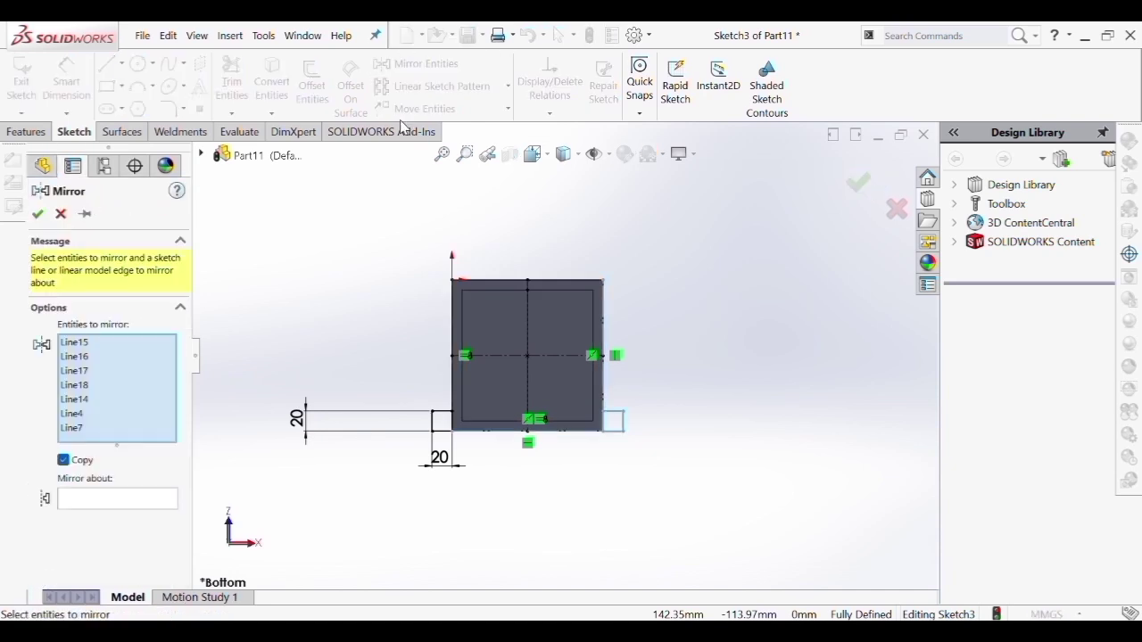
click(134, 499)
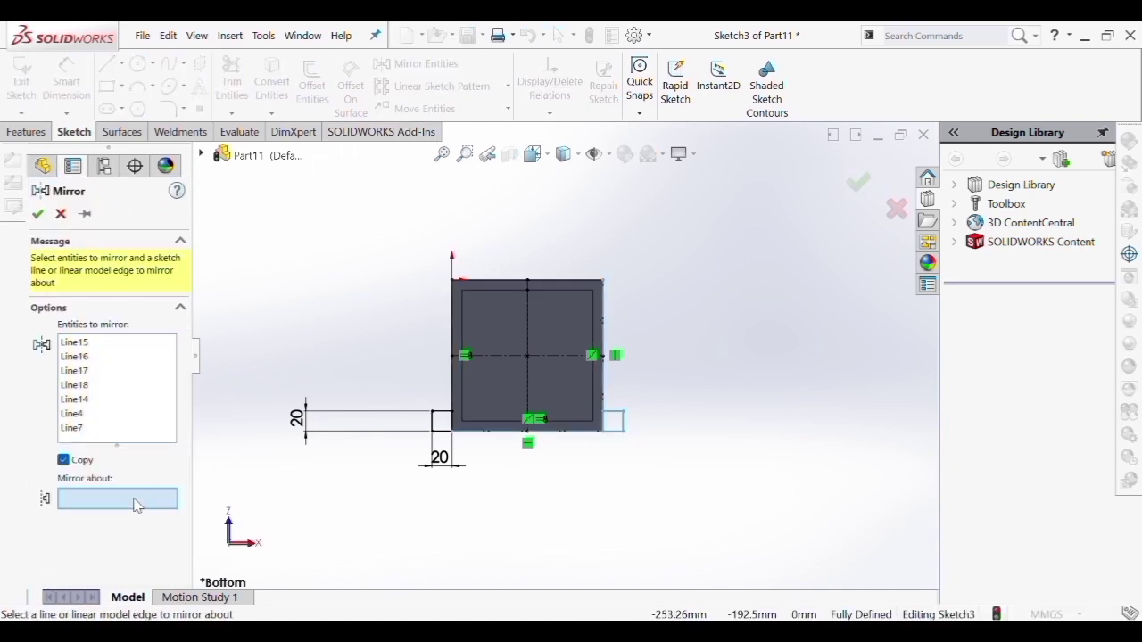
click(497, 356)
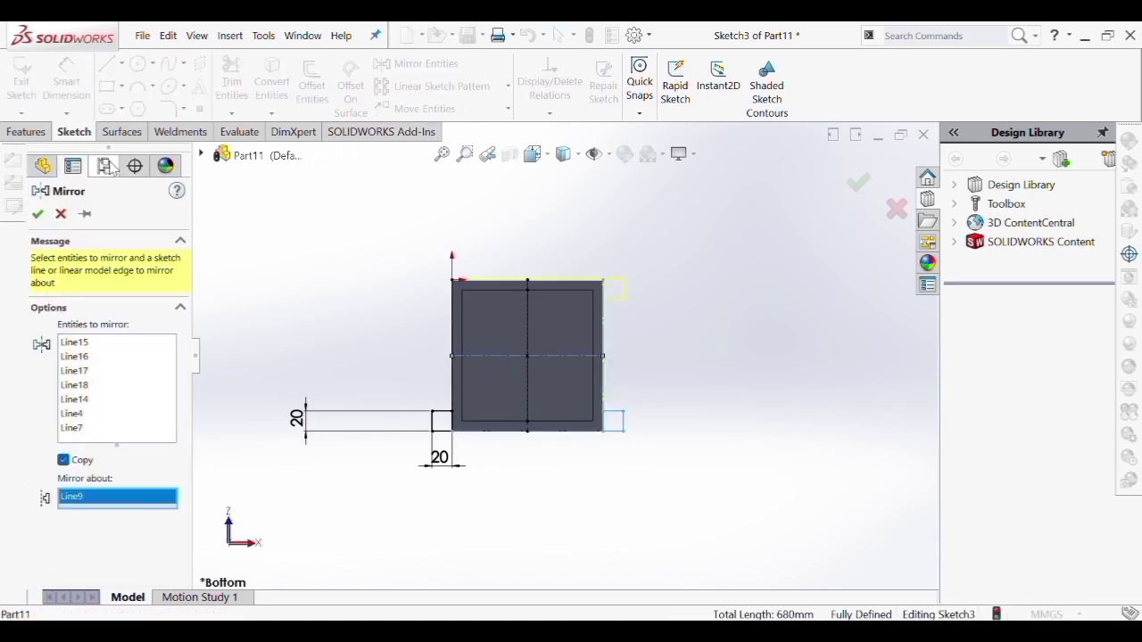
click(37, 214)
Select the upper-right square and mirror it about the vertical centerline to the block's upper-left corner
drag(676, 330, 547, 259)
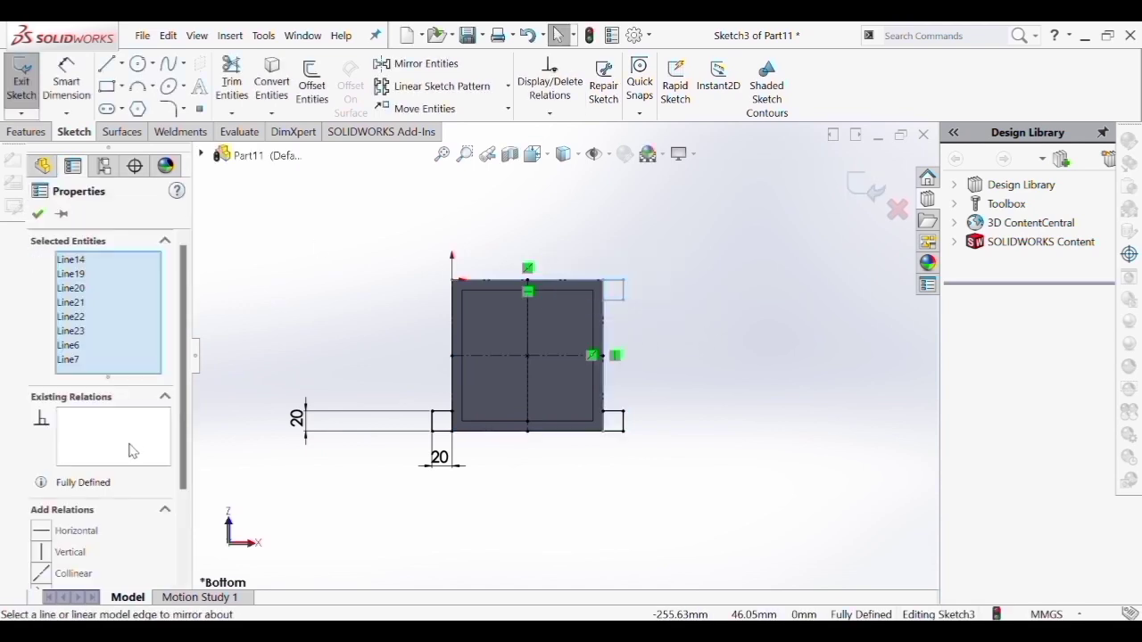
click(417, 63)
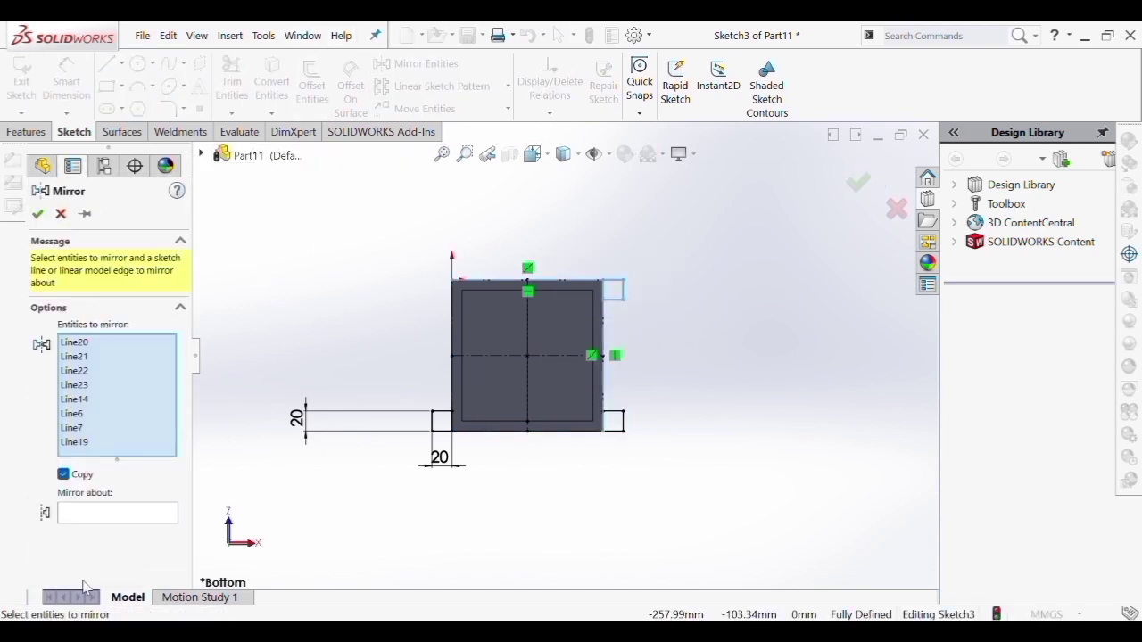
click(119, 514)
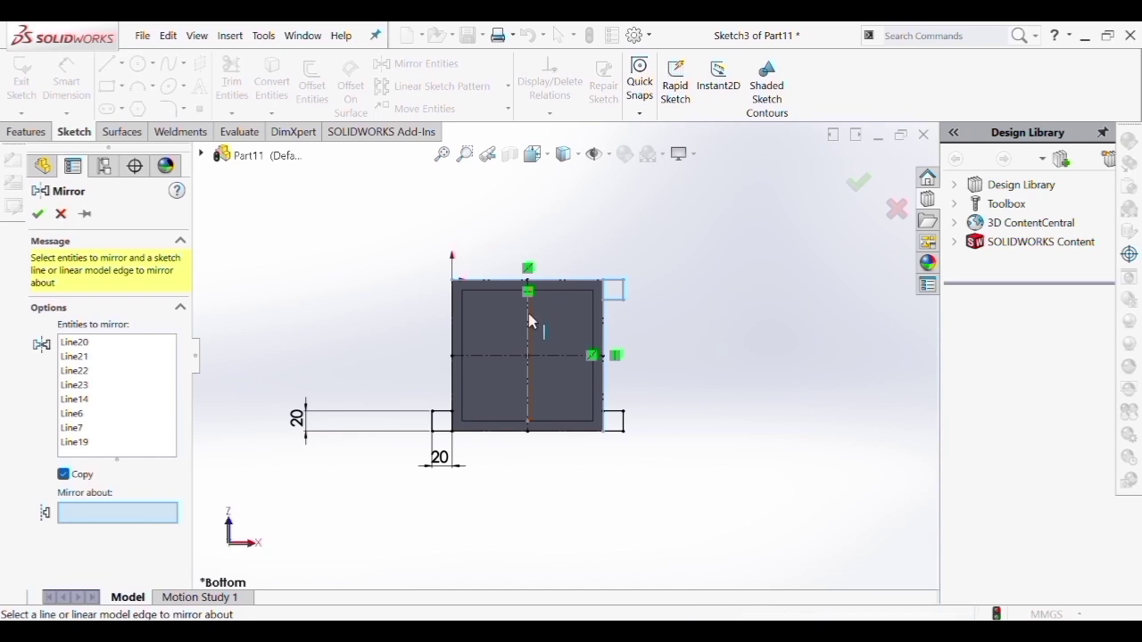
click(453, 303)
click(37, 214)
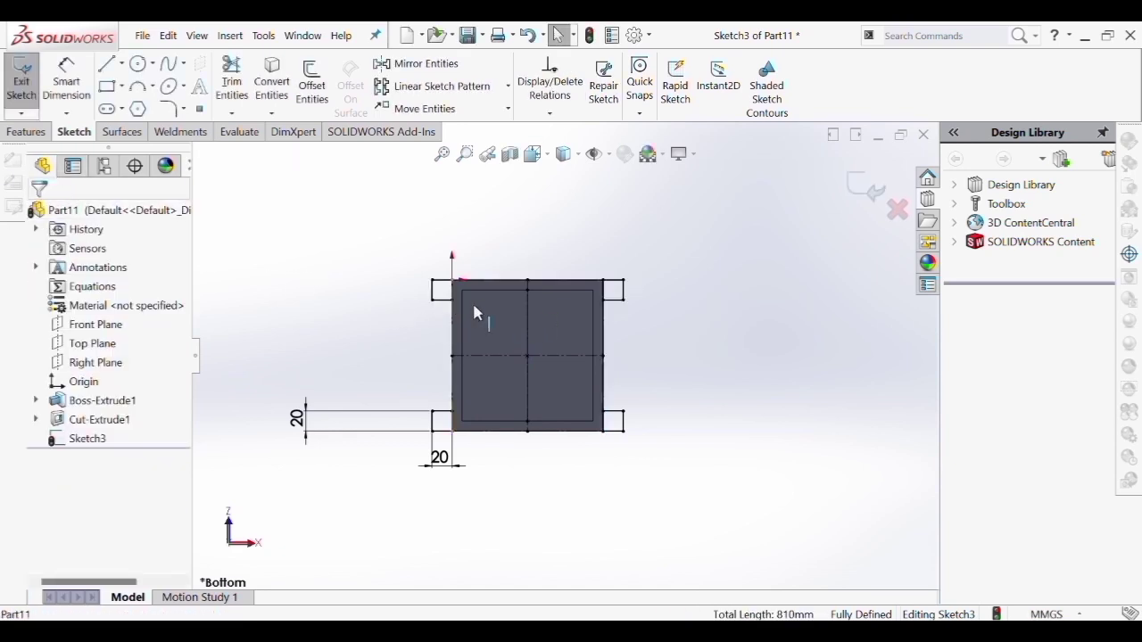
Extrude the four corner squares to a blind depth of 5 mm in the reversed direction, merged with the block
click(25, 131)
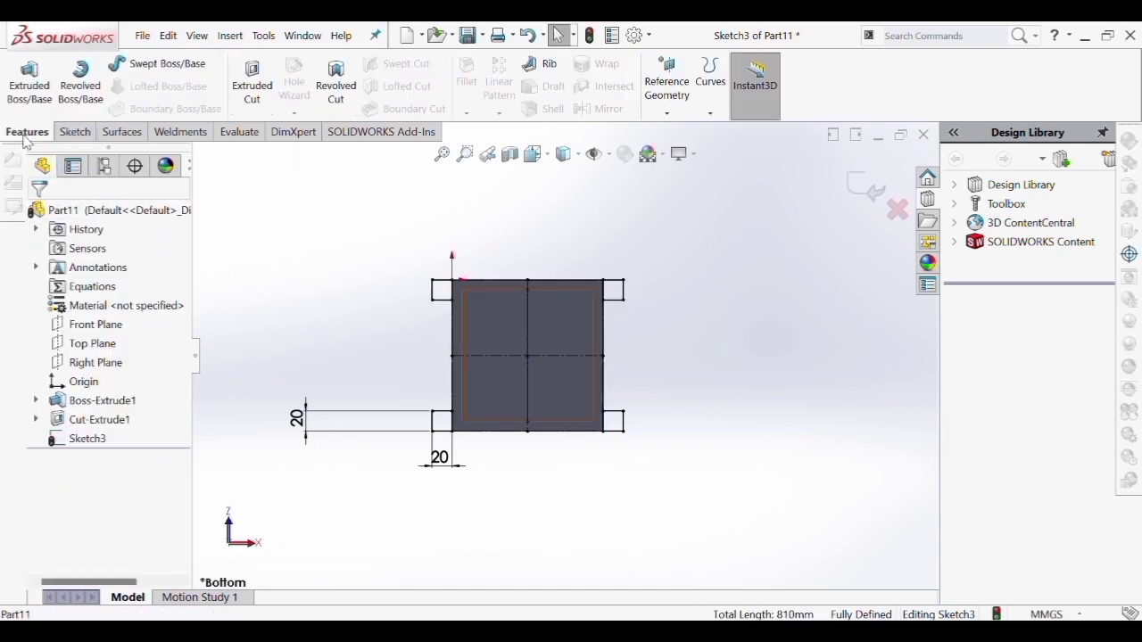
click(30, 80)
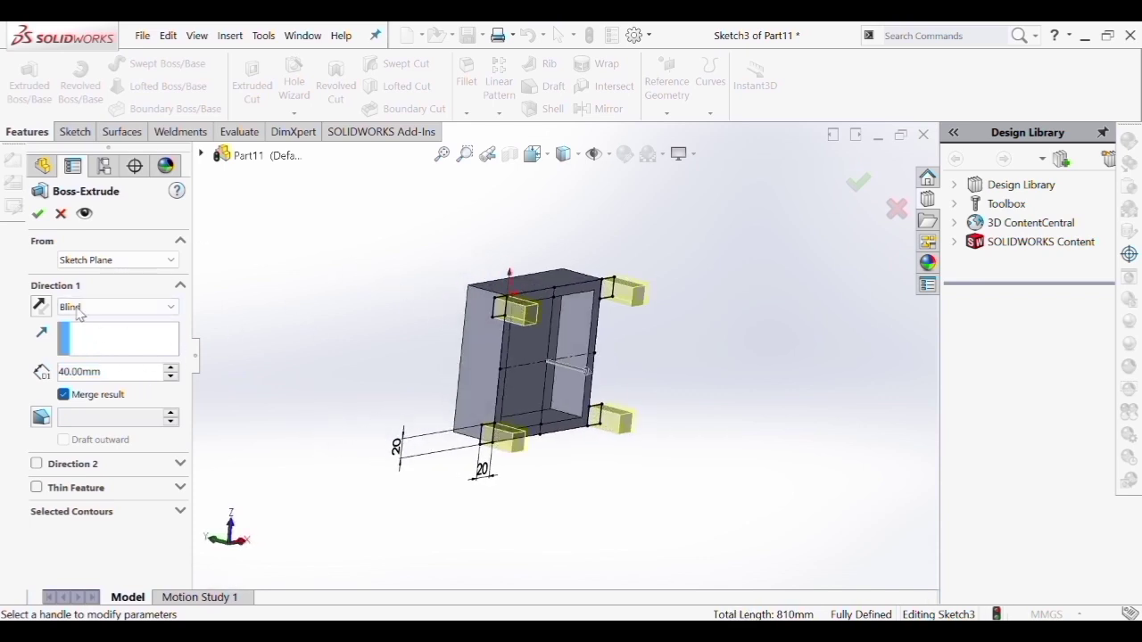
click(41, 306)
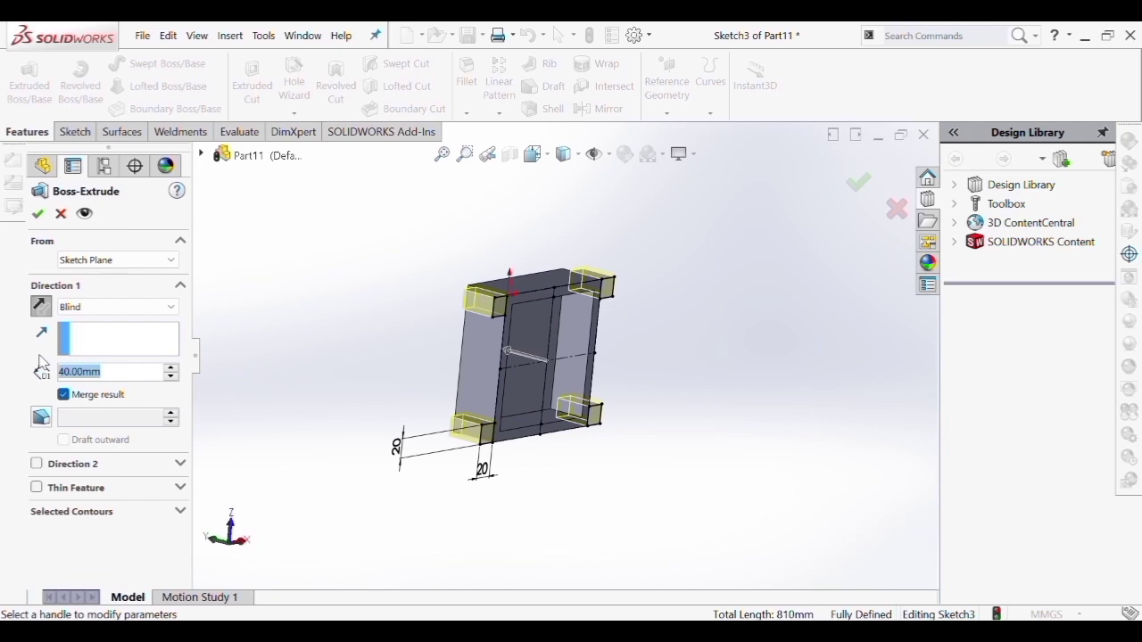
text(5)
key(Return)
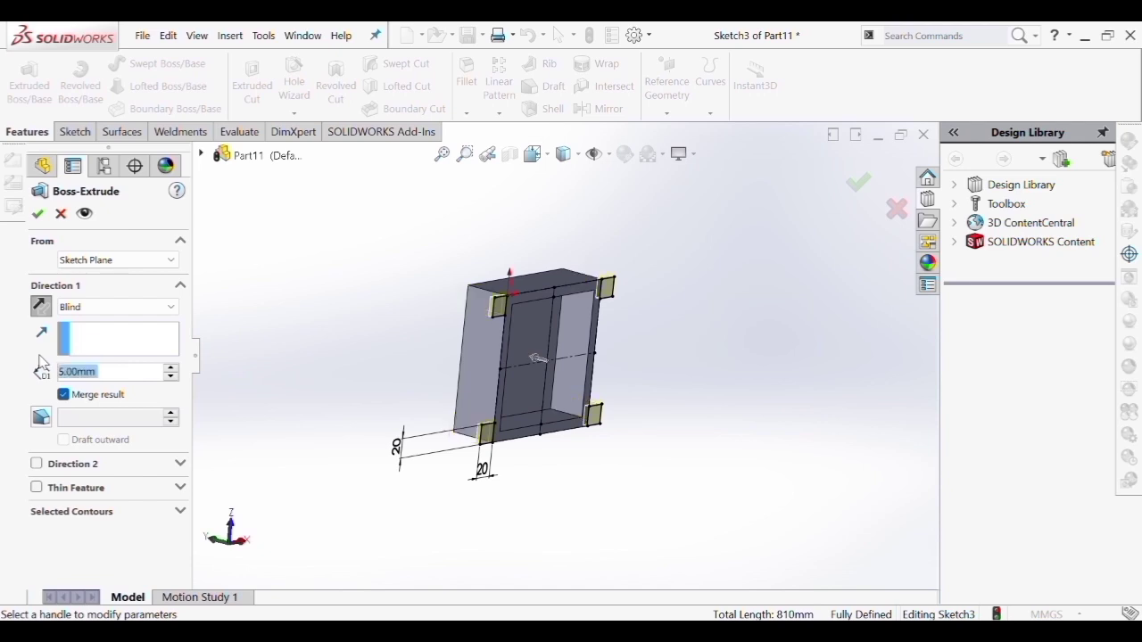
click(38, 213)
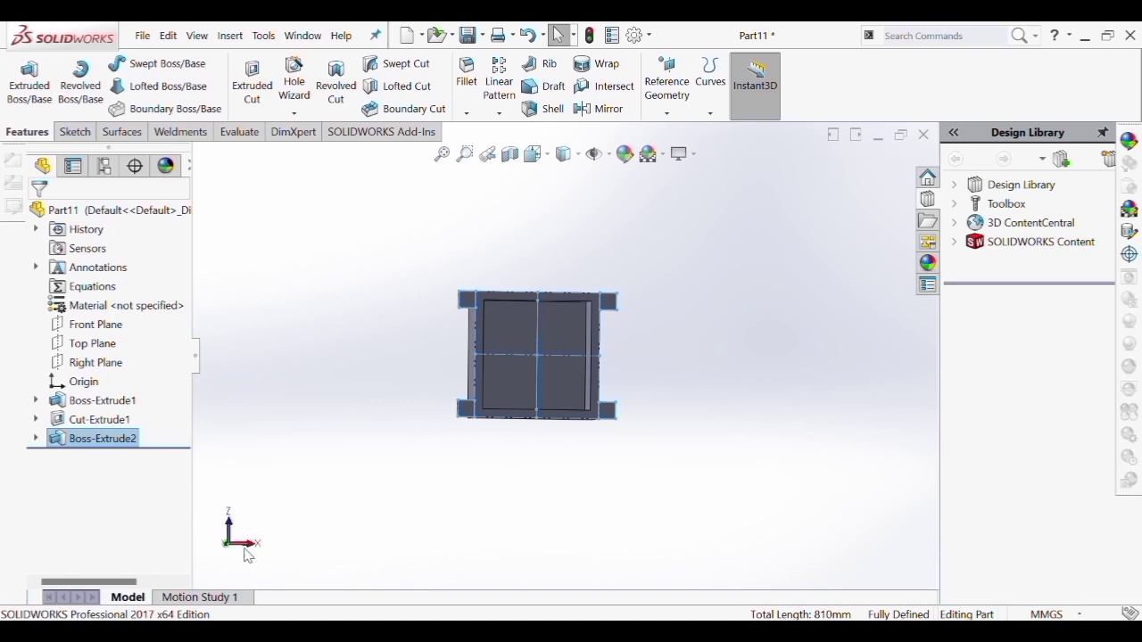
Orient the part to the Bottom view and start a sketch on the block's bottom face
click(244, 543)
click(229, 523)
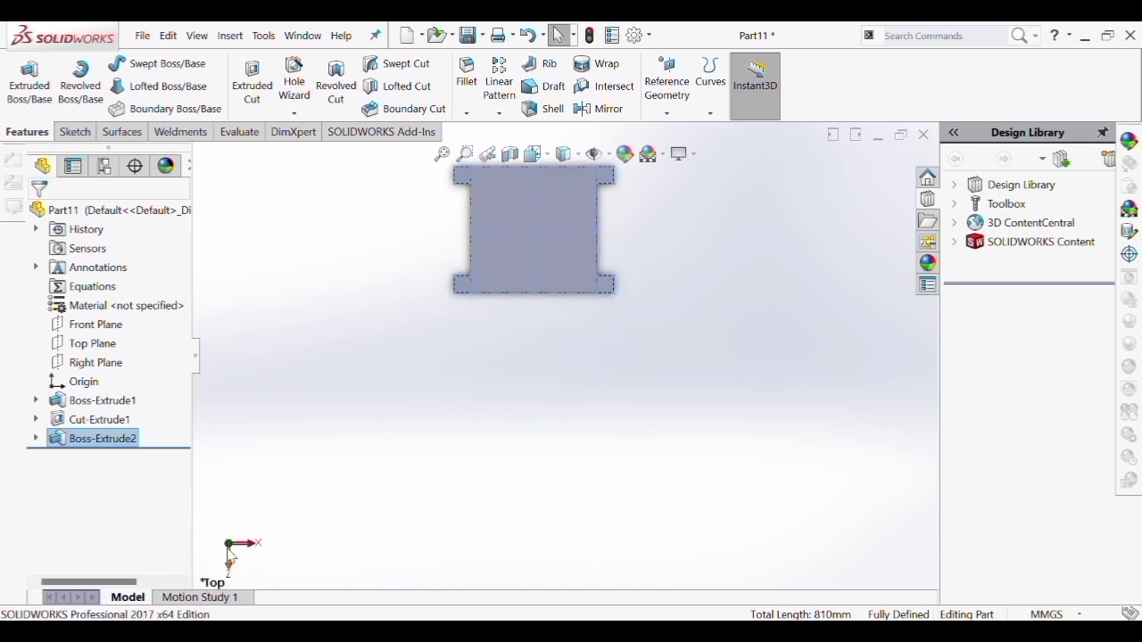
click(229, 554)
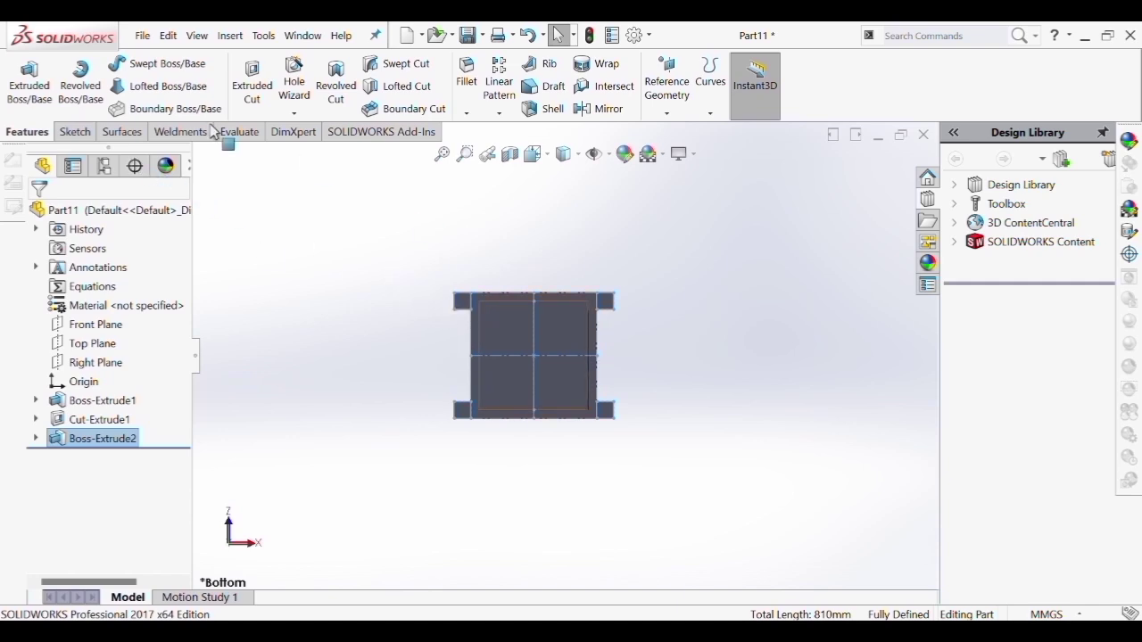
click(87, 133)
click(122, 65)
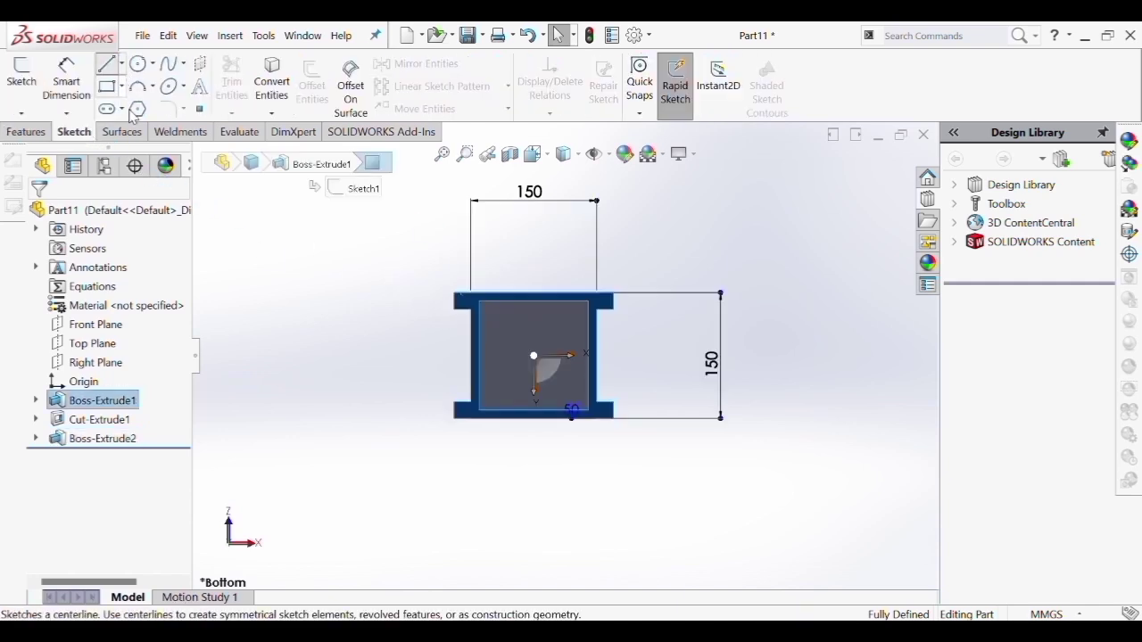
click(130, 109)
scroll(438, 308, down, 2)
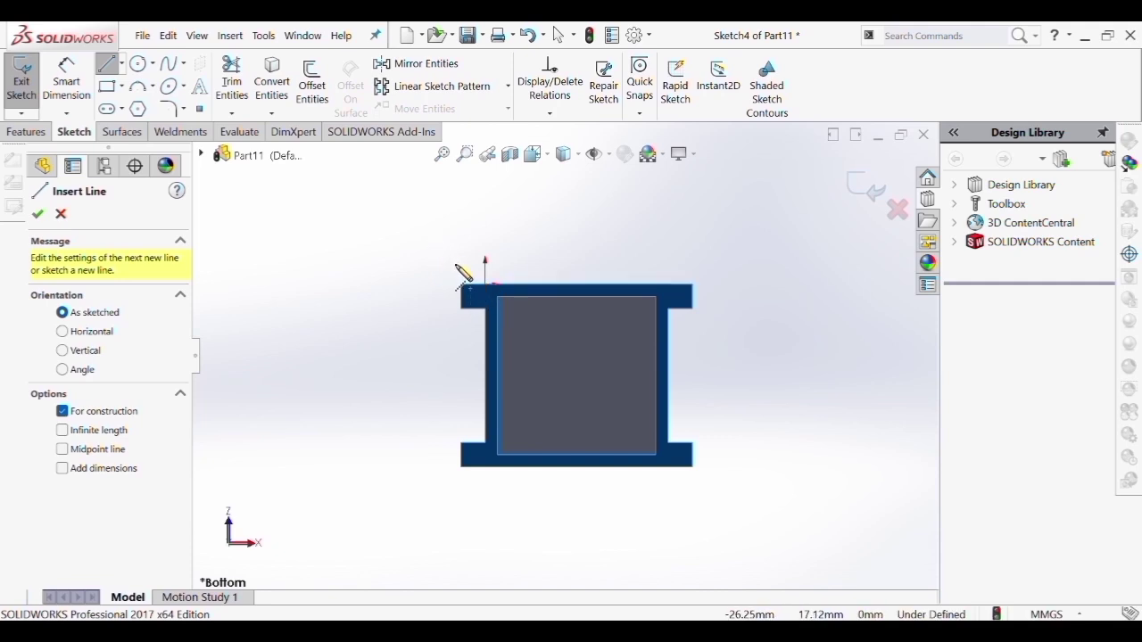
key(Escape)
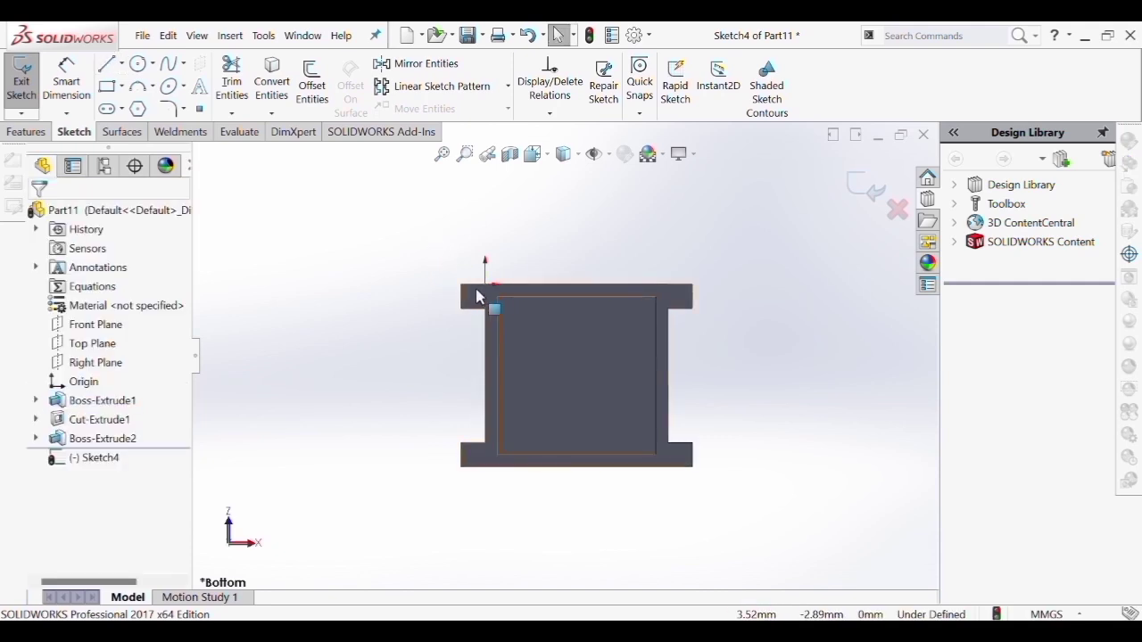
key(z)
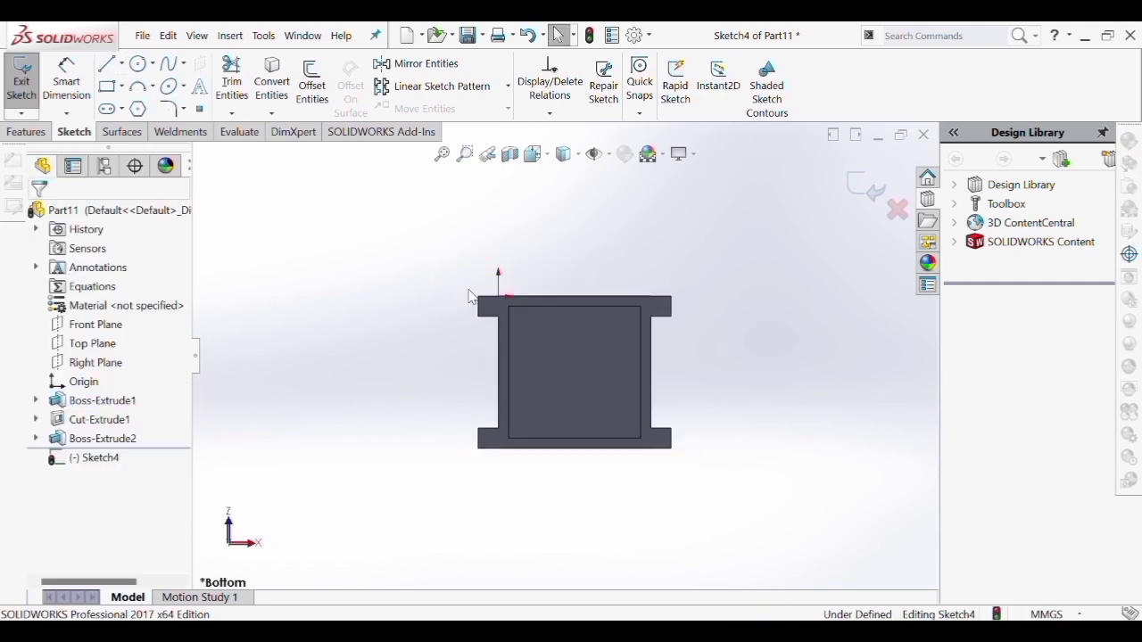
Sketch a vertical centerline about 20 mm long through the middle of the upper-left corner tab
click(501, 328)
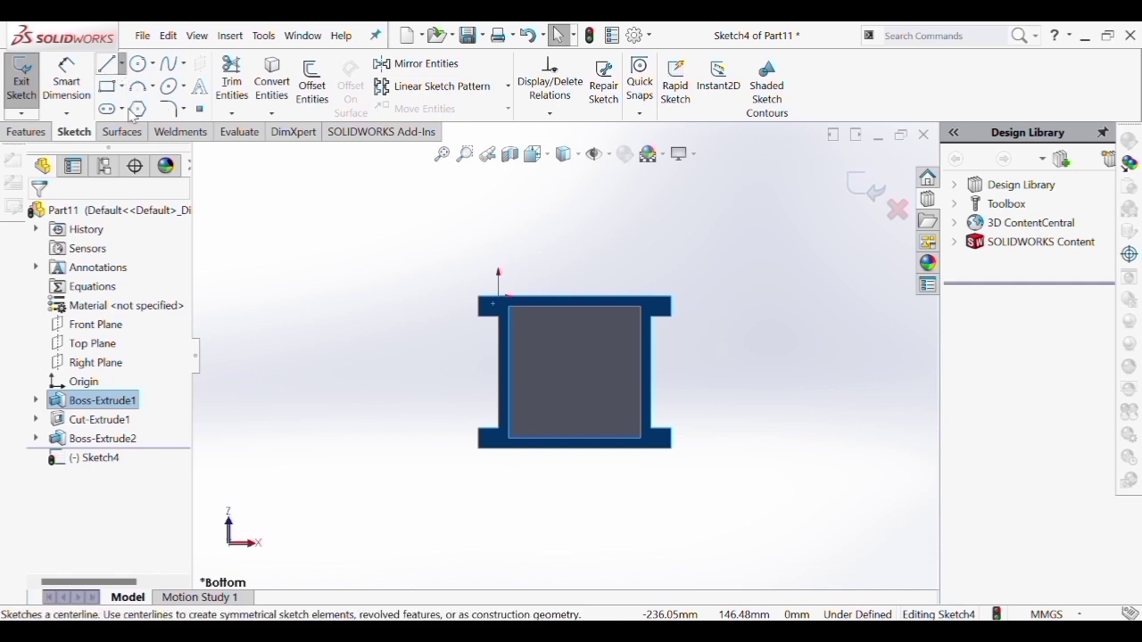
click(109, 66)
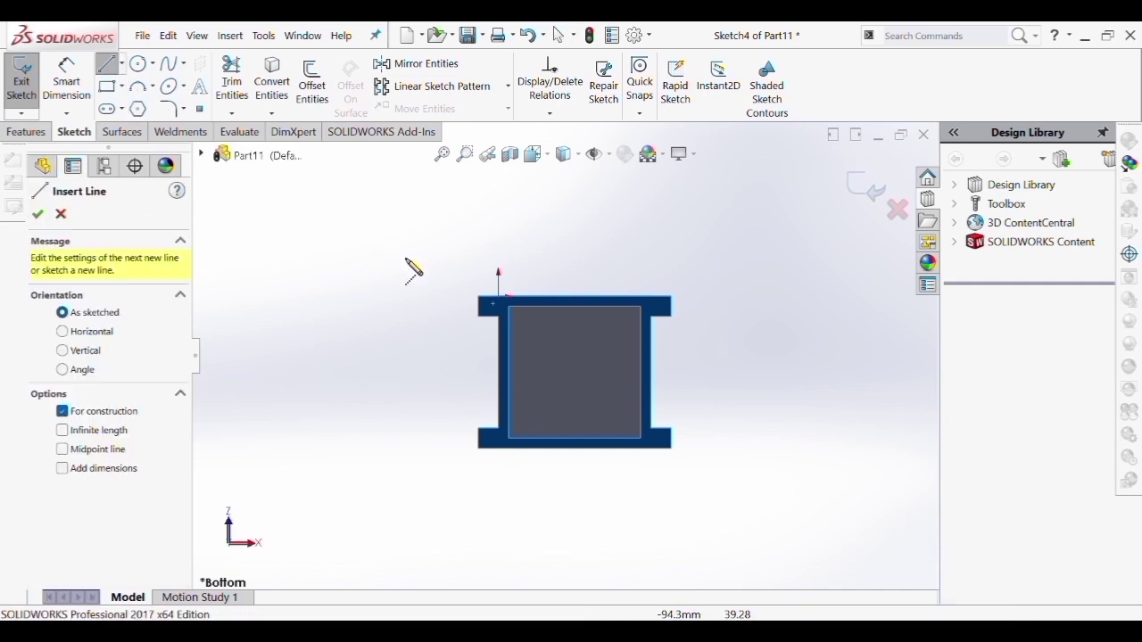
click(493, 307)
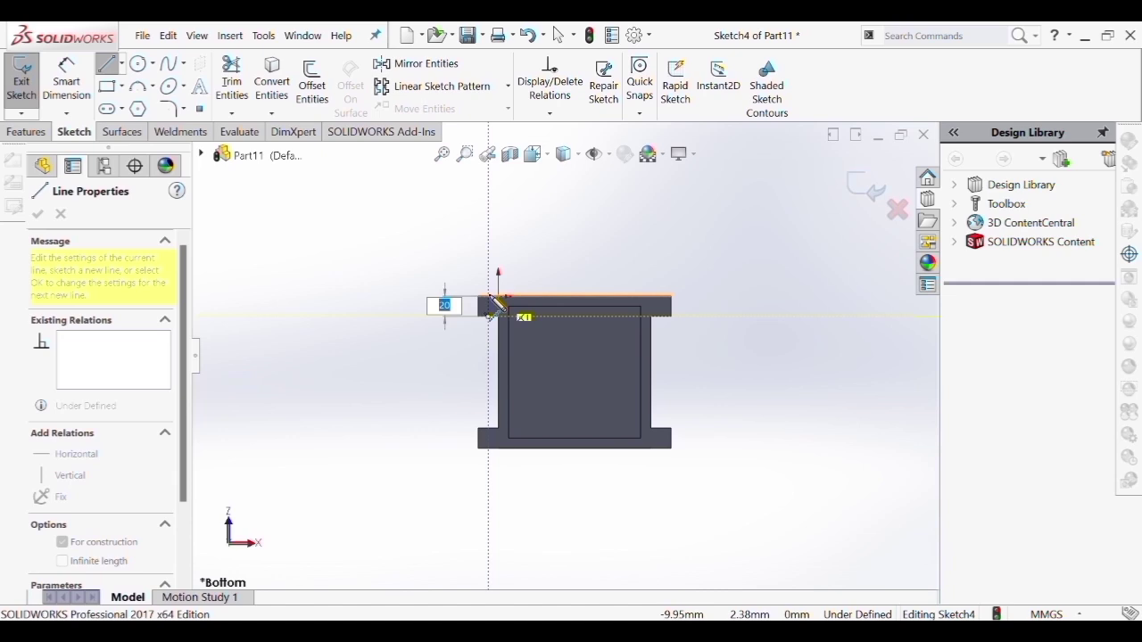
click(489, 299)
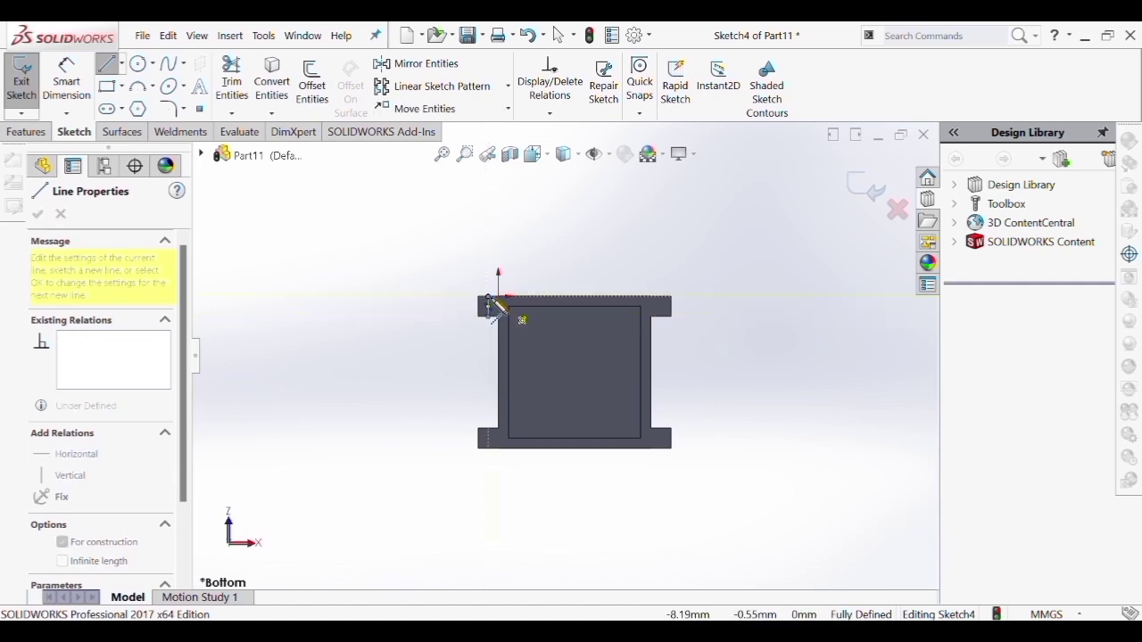
key(Escape)
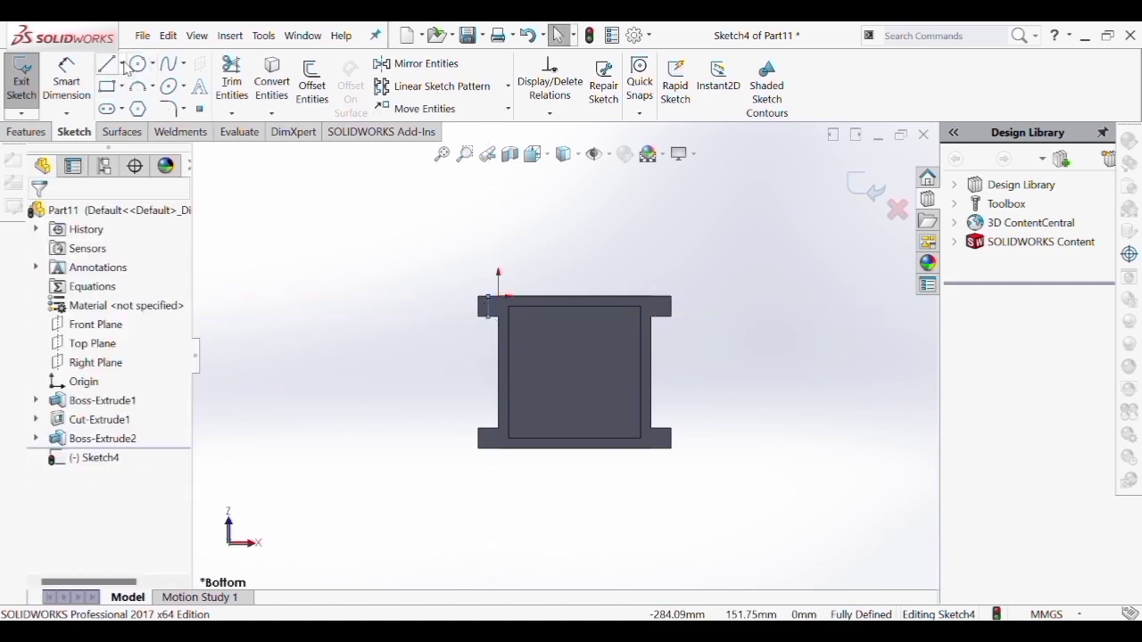
Sketch a vertical centerline about 20 mm long across the middle of the lower-left corner tab
click(107, 65)
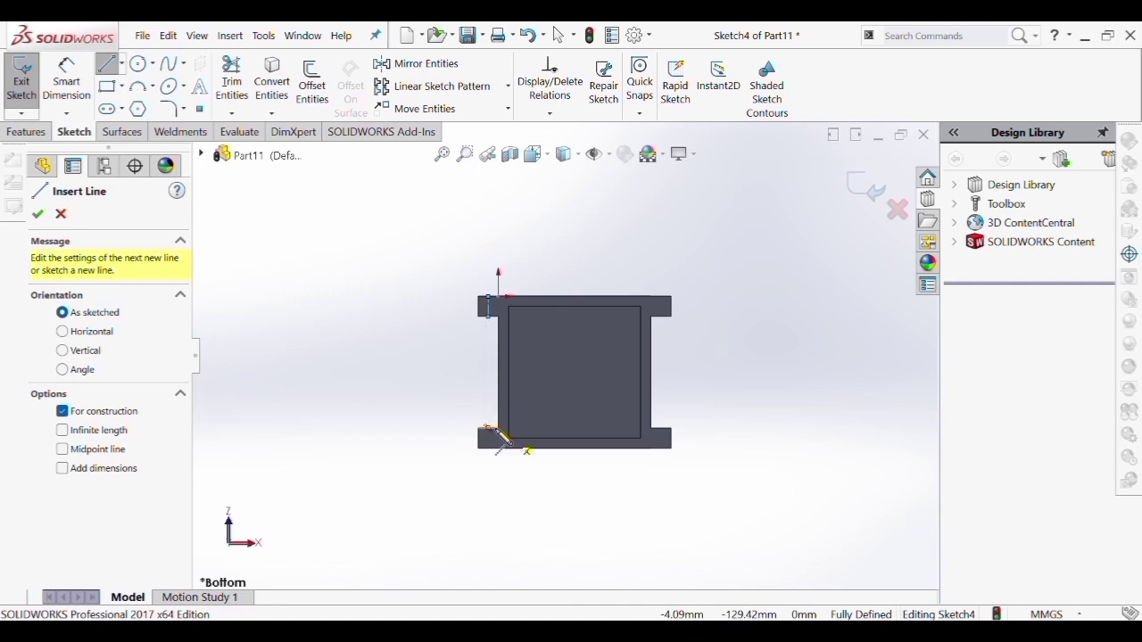
click(489, 437)
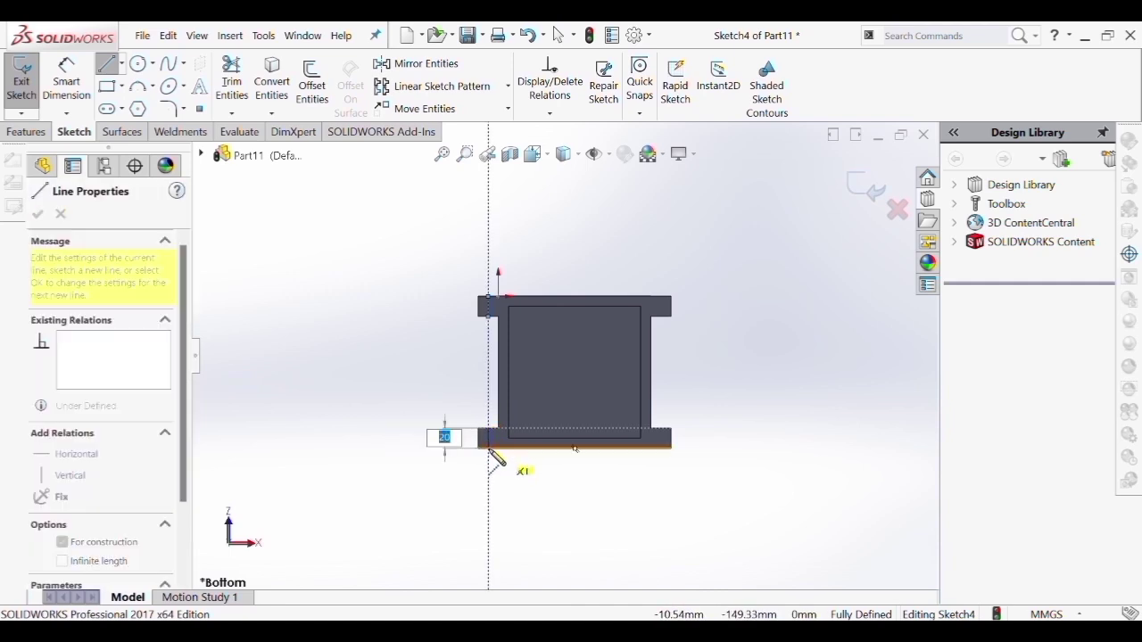
key(Escape)
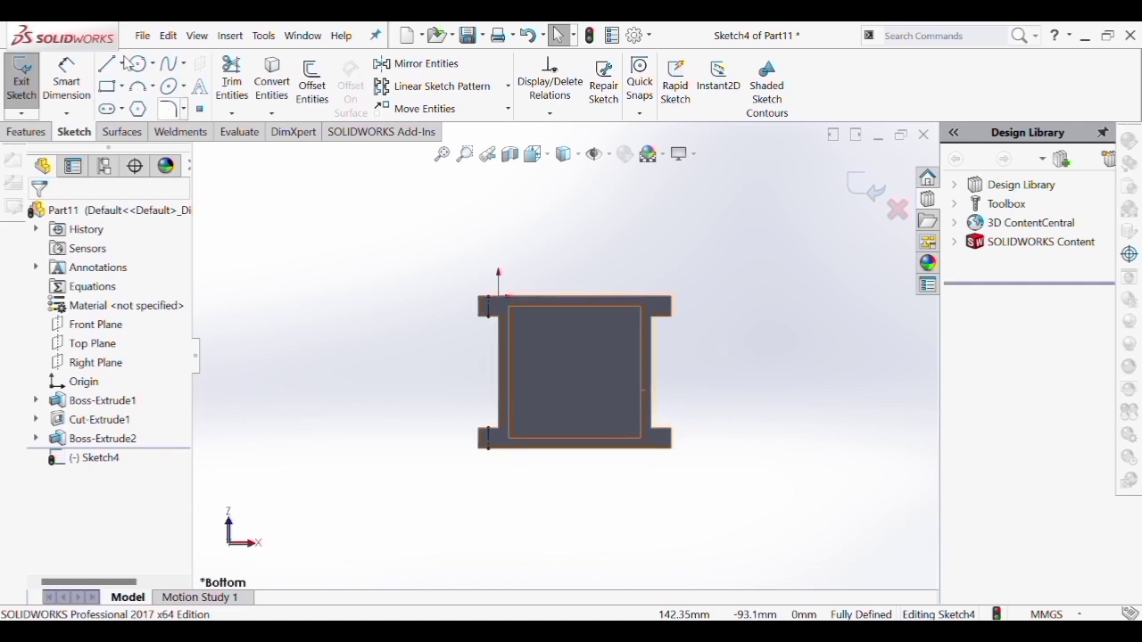
Sketch a vertical centerline about 20 mm long through the middle of the upper-right corner tab
click(122, 63)
click(131, 99)
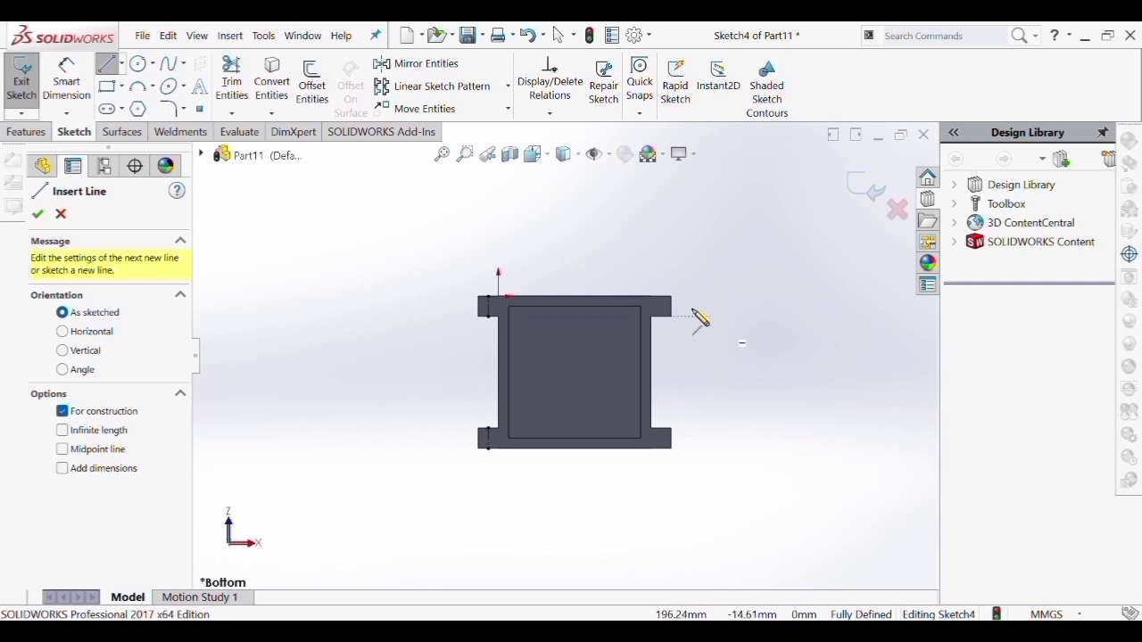
click(661, 316)
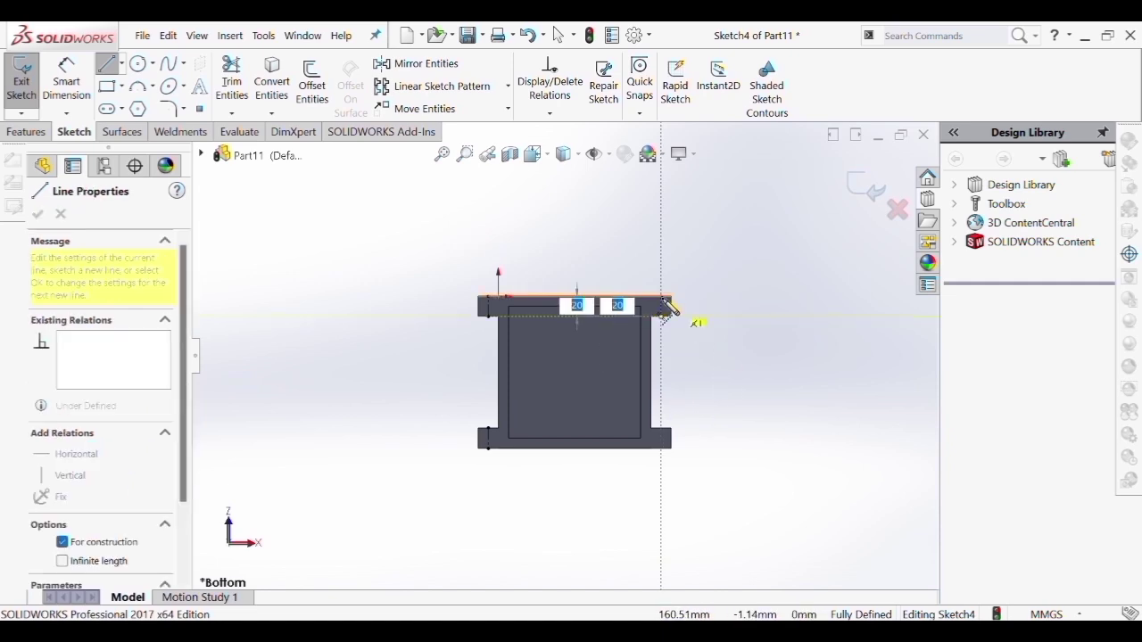
click(661, 296)
key(Escape)
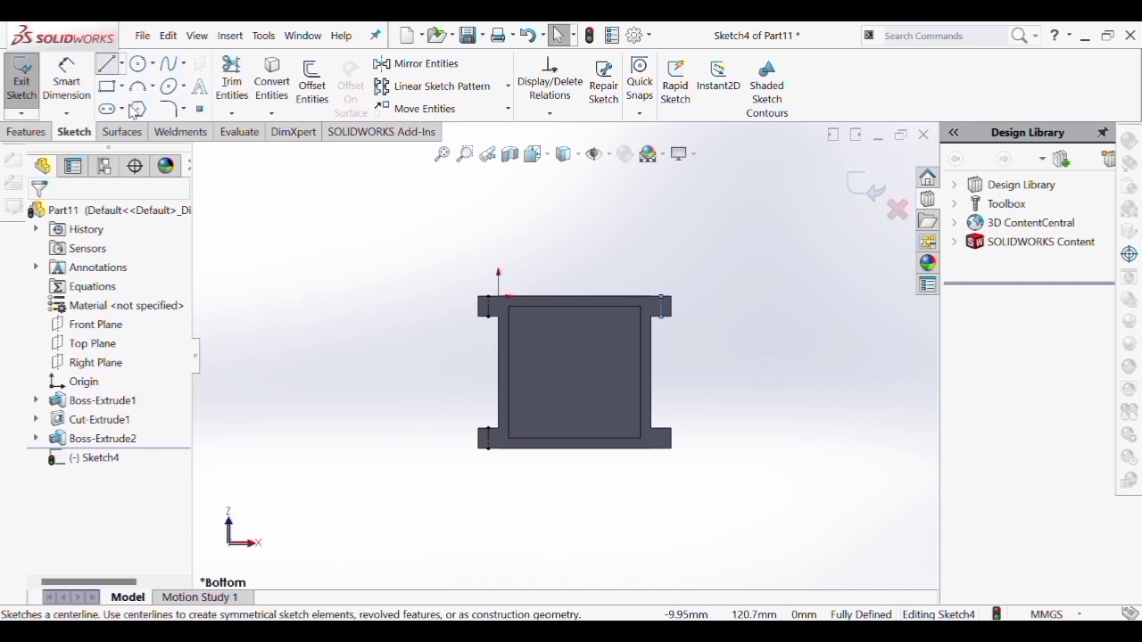
Sketch a vertical centerline across the middle of the lower-right corner tab and exit the sketch
click(131, 107)
click(665, 430)
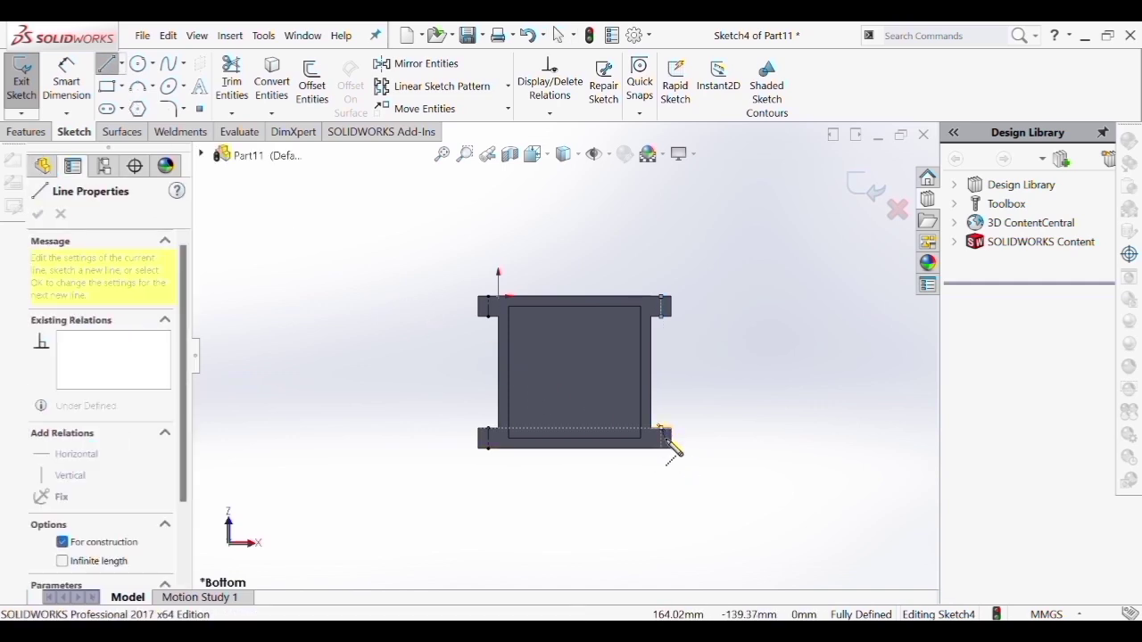
click(661, 448)
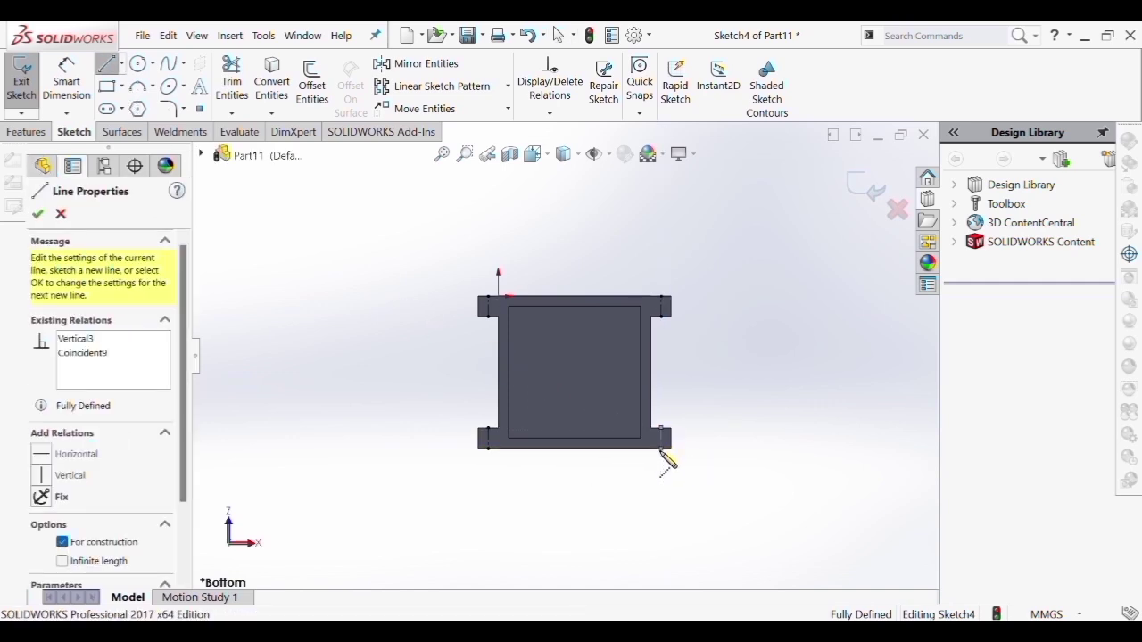
key(Escape)
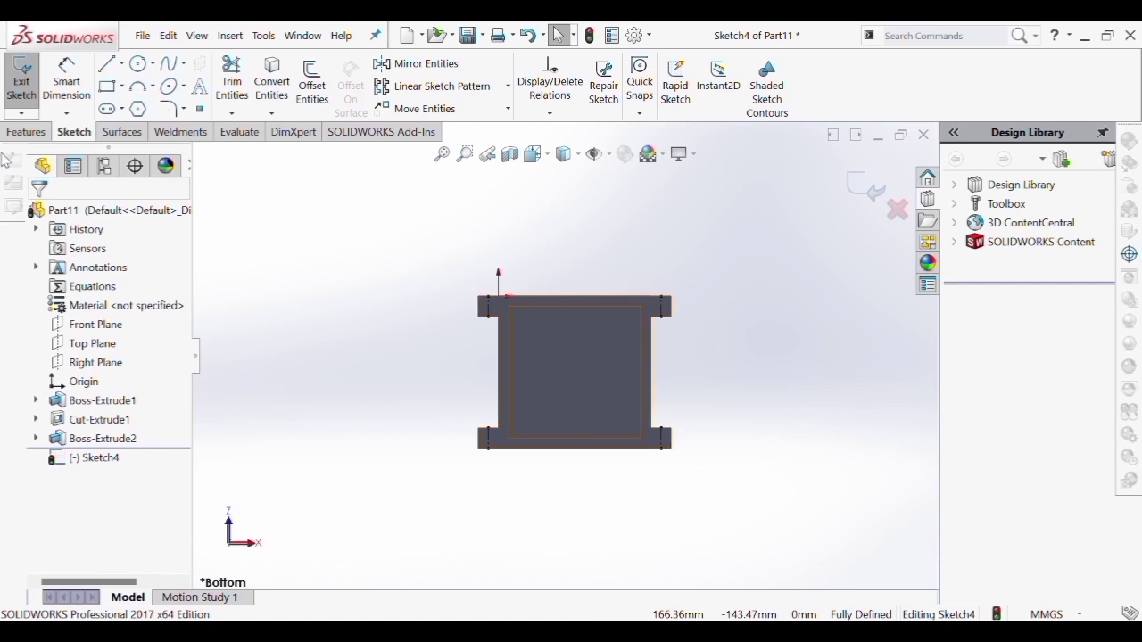
click(43, 132)
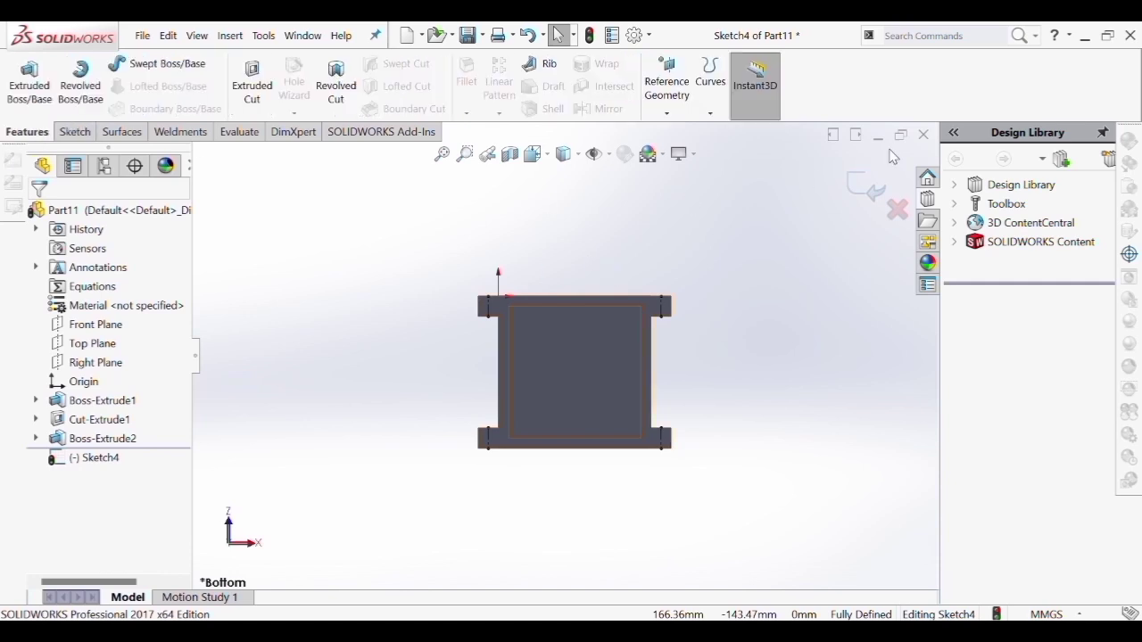
click(873, 182)
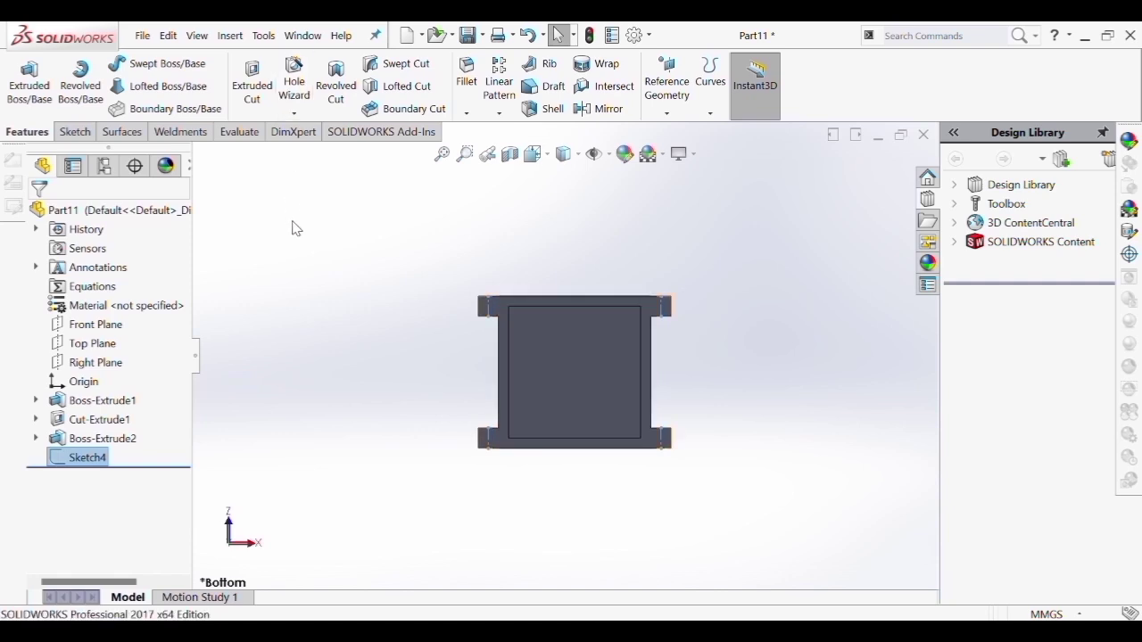
click(303, 85)
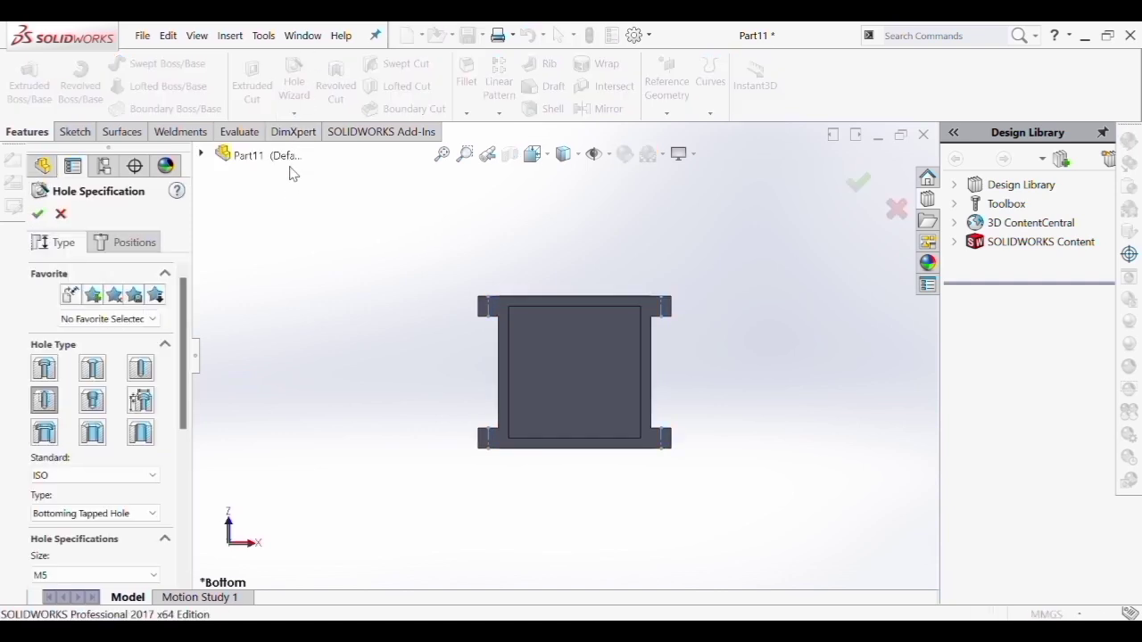
scroll(182, 343, down, 3)
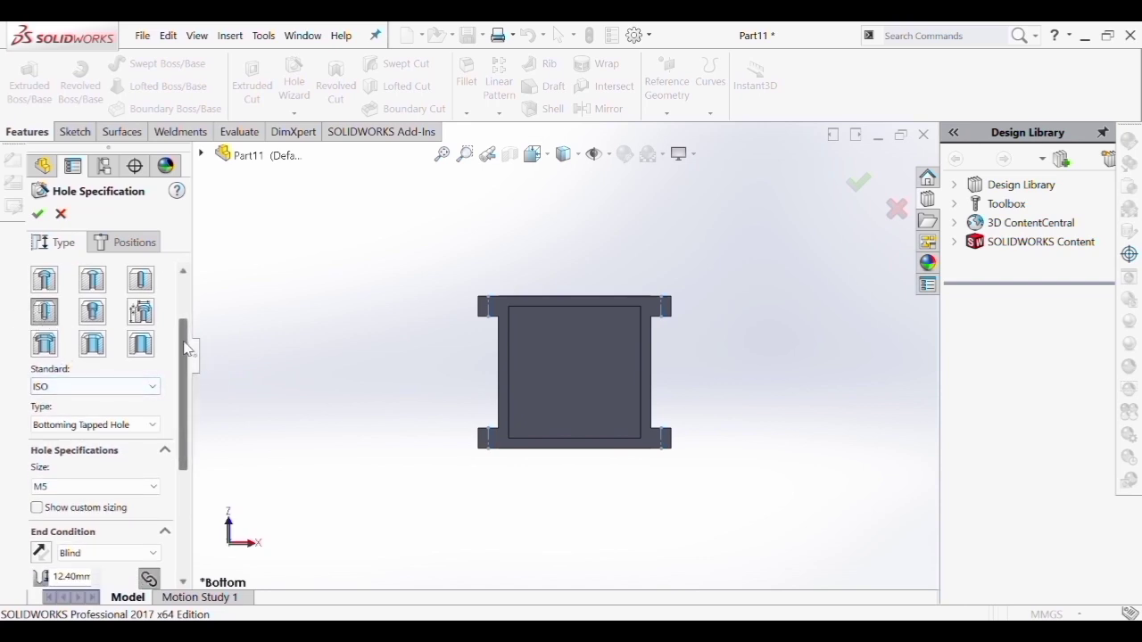
scroll(185, 374, down, 2)
click(108, 241)
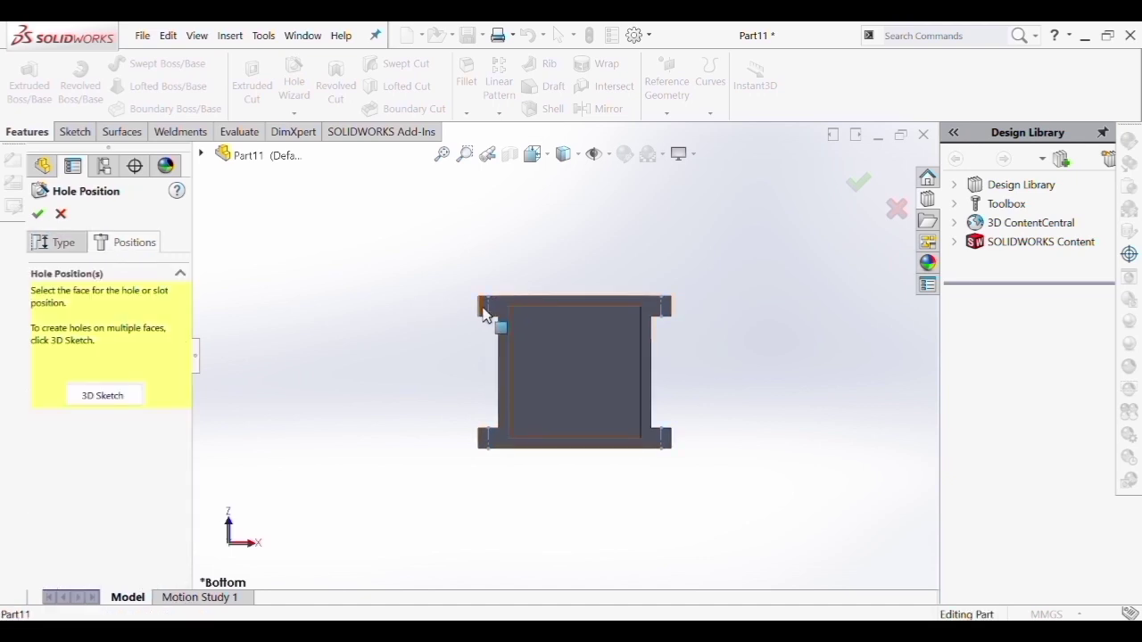
click(484, 310)
scroll(496, 308, down, 3)
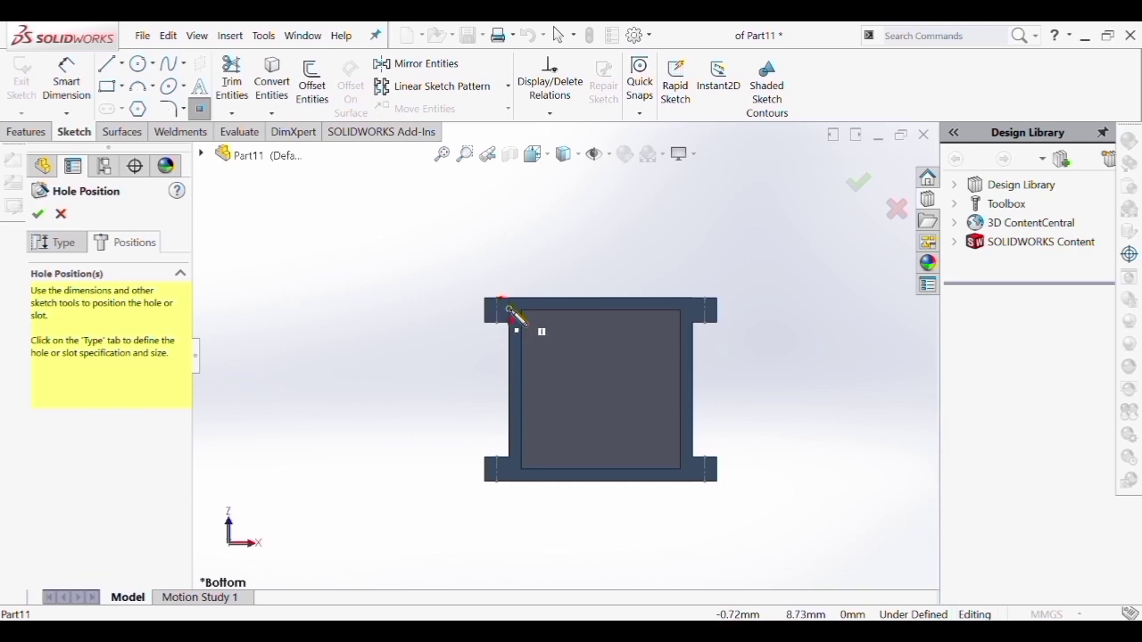
click(498, 311)
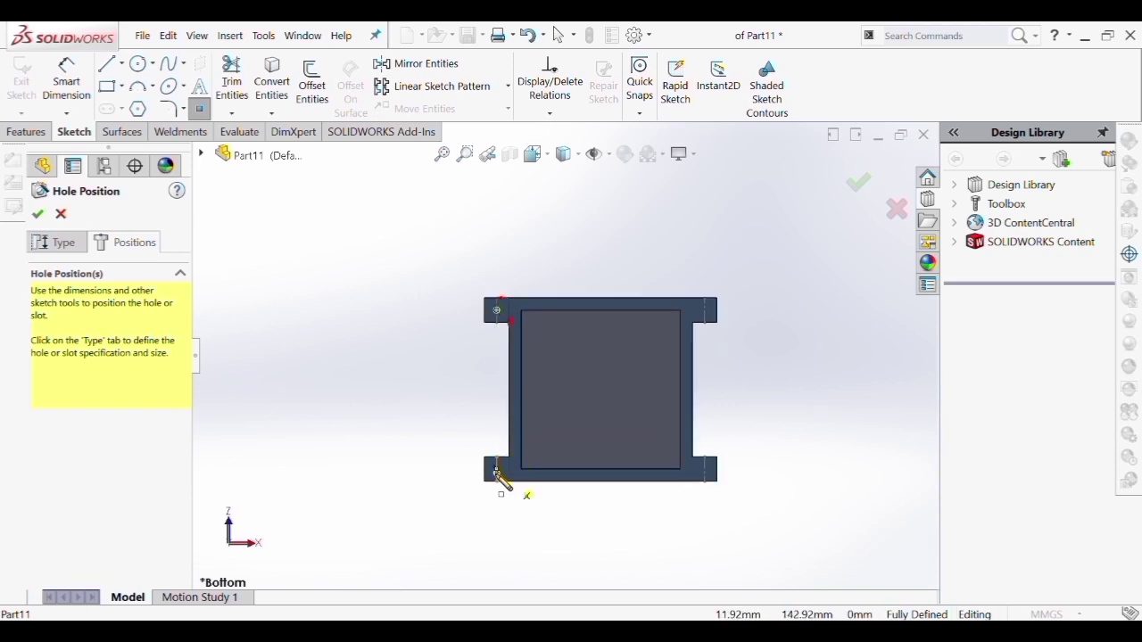
scroll(496, 471, down, 3)
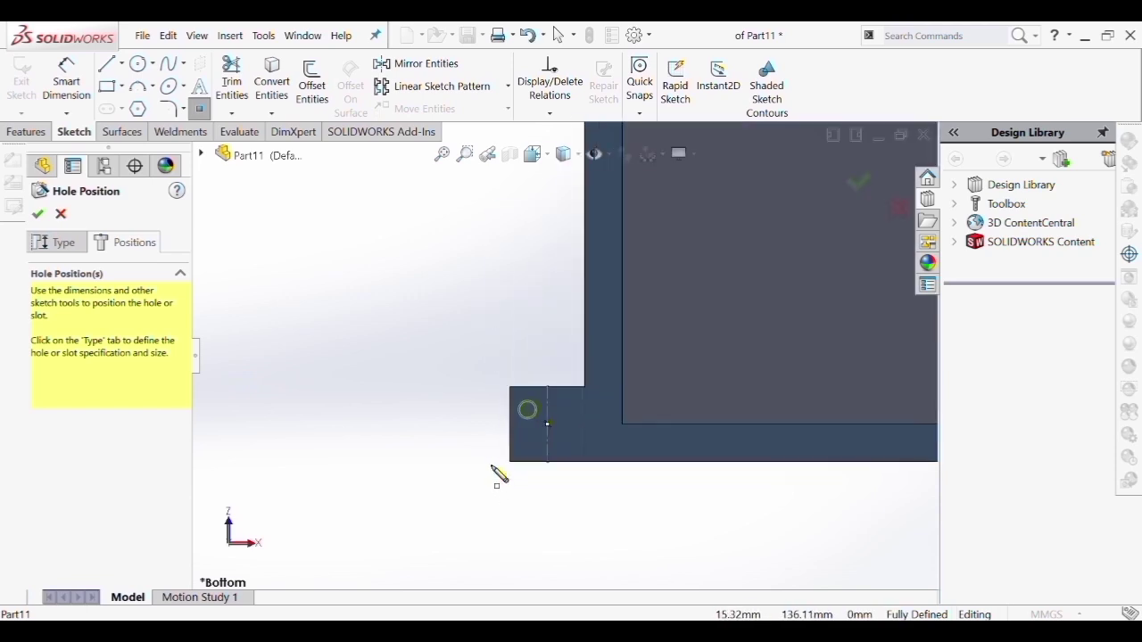
click(548, 424)
scroll(688, 349, up, 5)
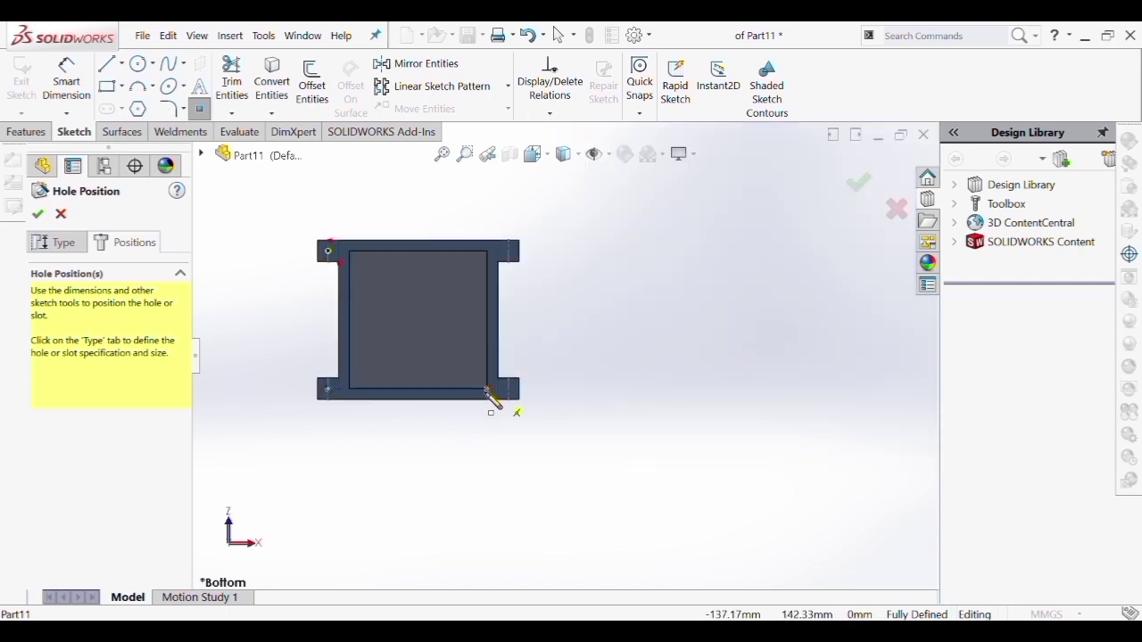
scroll(492, 401, down, 3)
click(542, 381)
scroll(528, 311, up, 5)
scroll(528, 241, down, 4)
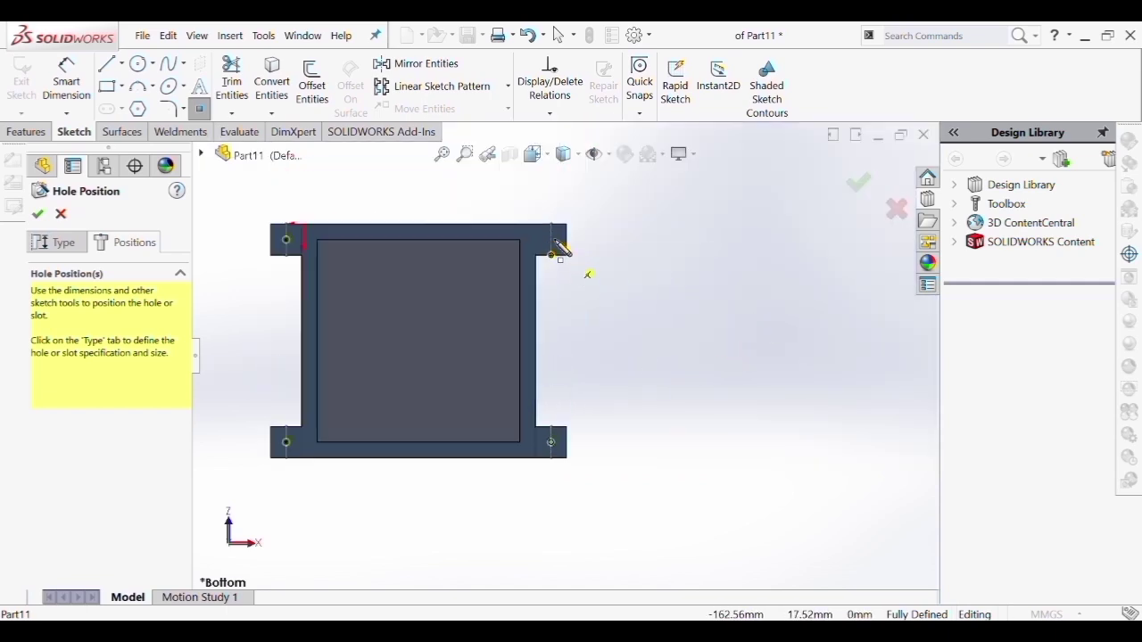
click(551, 236)
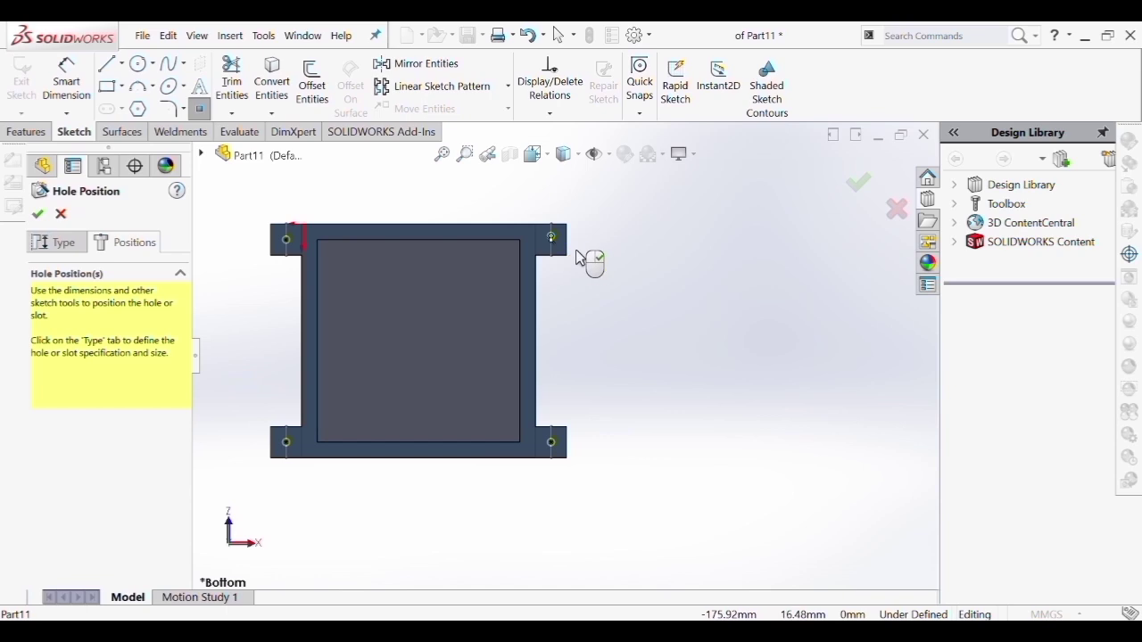
click(559, 35)
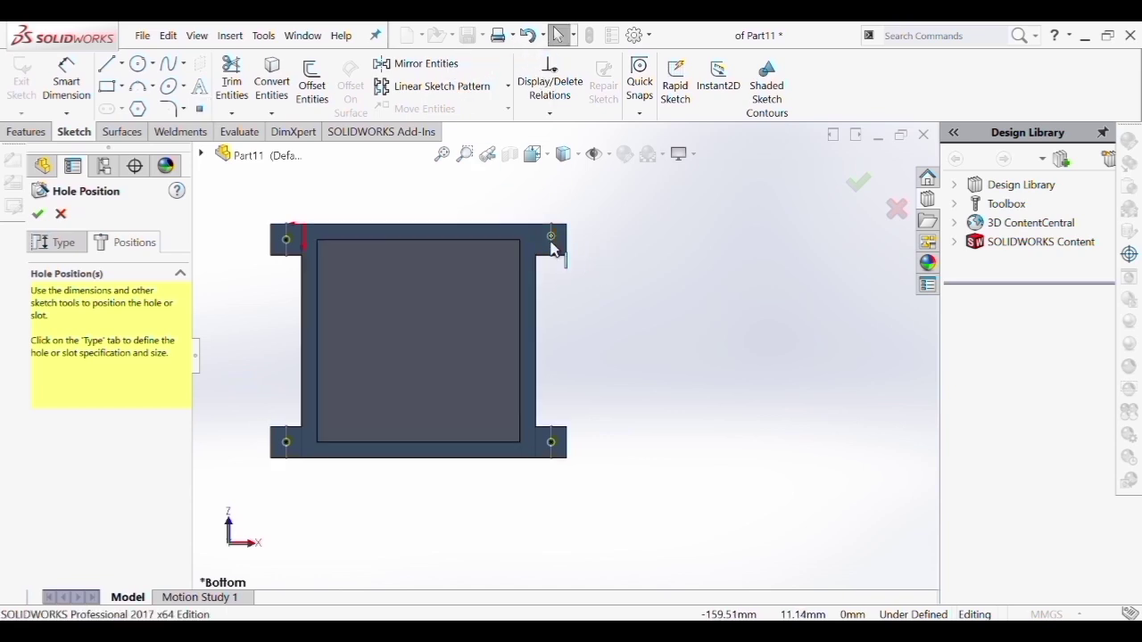
click(60, 242)
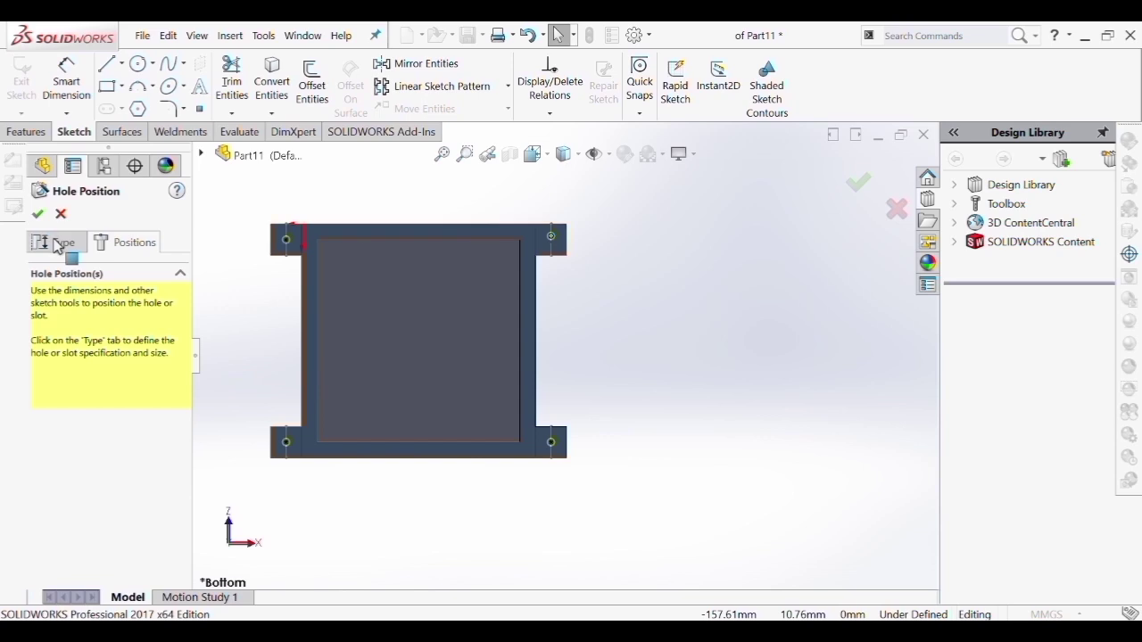
click(130, 247)
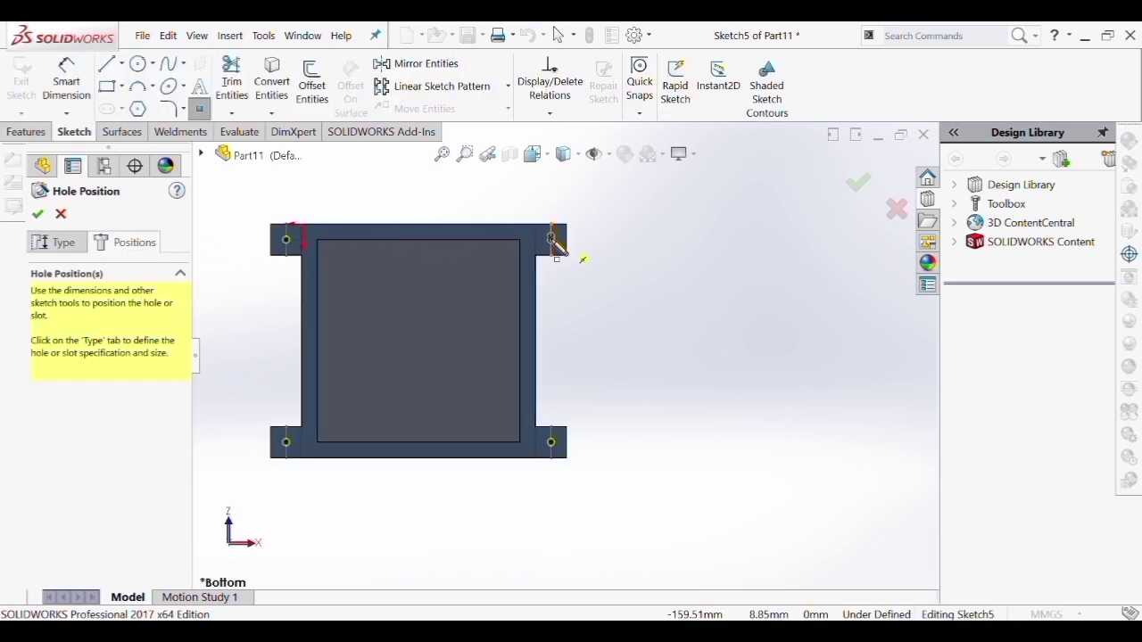
click(61, 213)
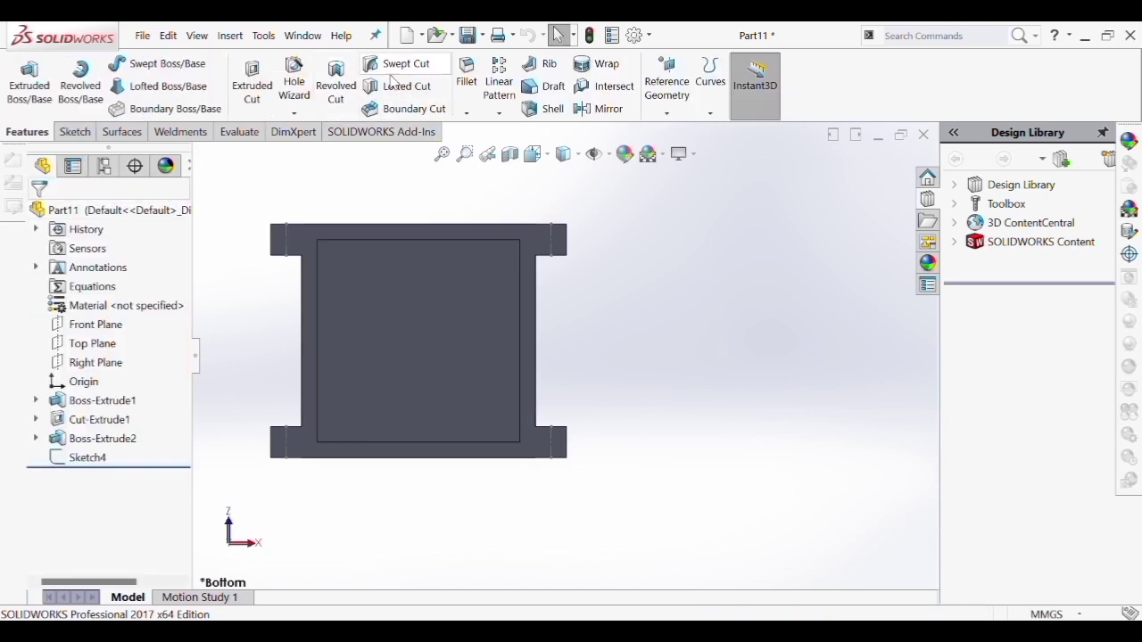
Set up an ISO M5 bottoming tapped hole and position it on the centerline midpoints of the upper-left and upper-right tabs
click(296, 82)
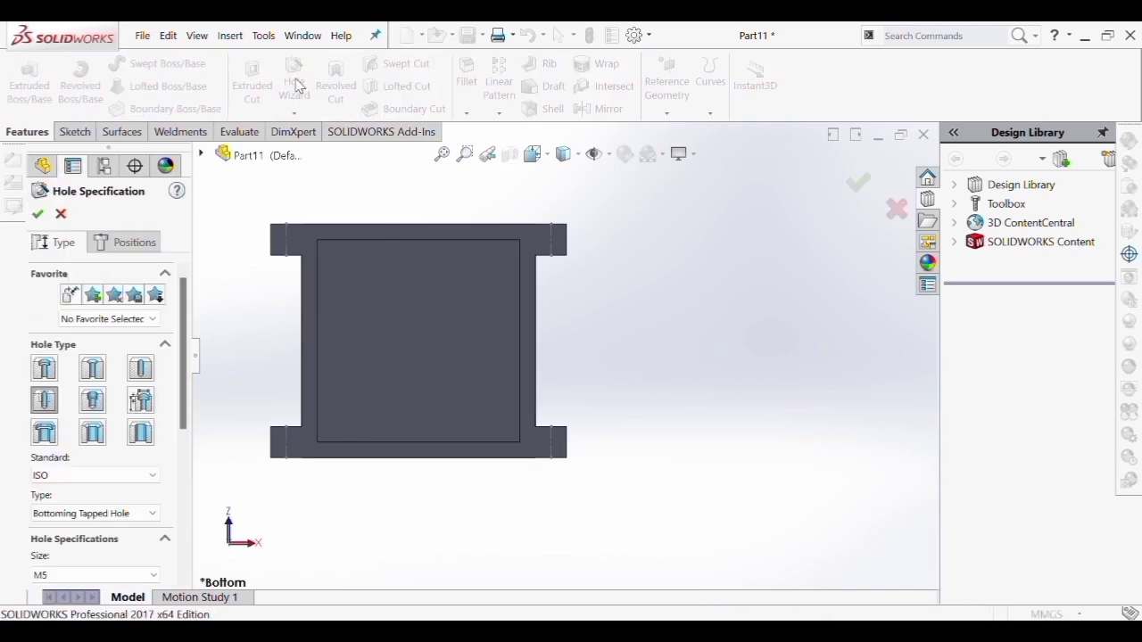
click(125, 242)
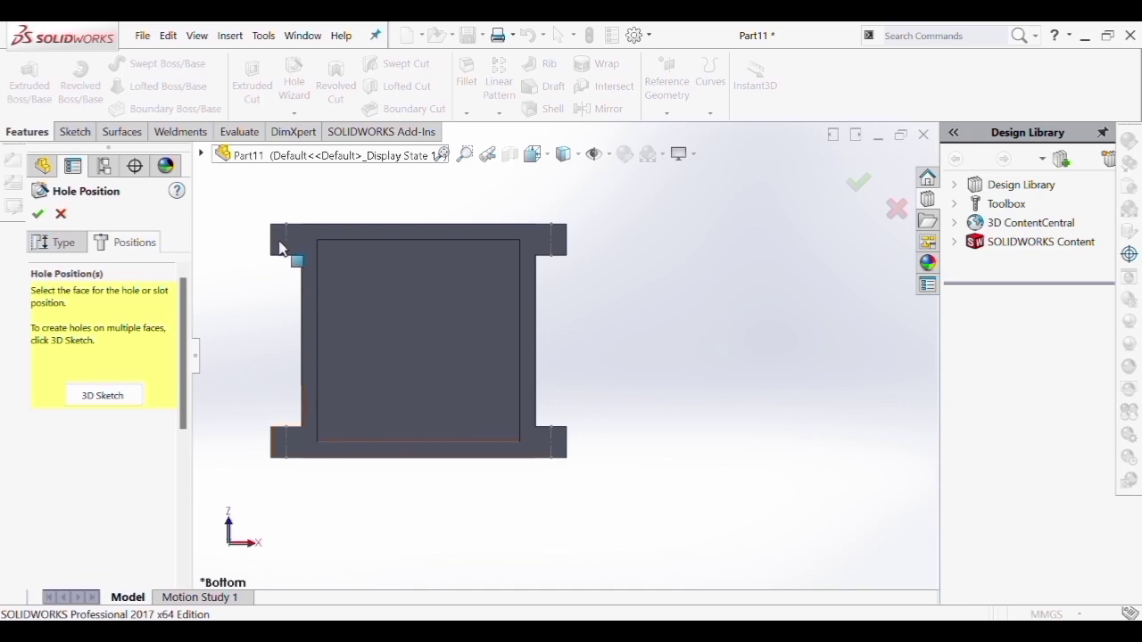
click(281, 249)
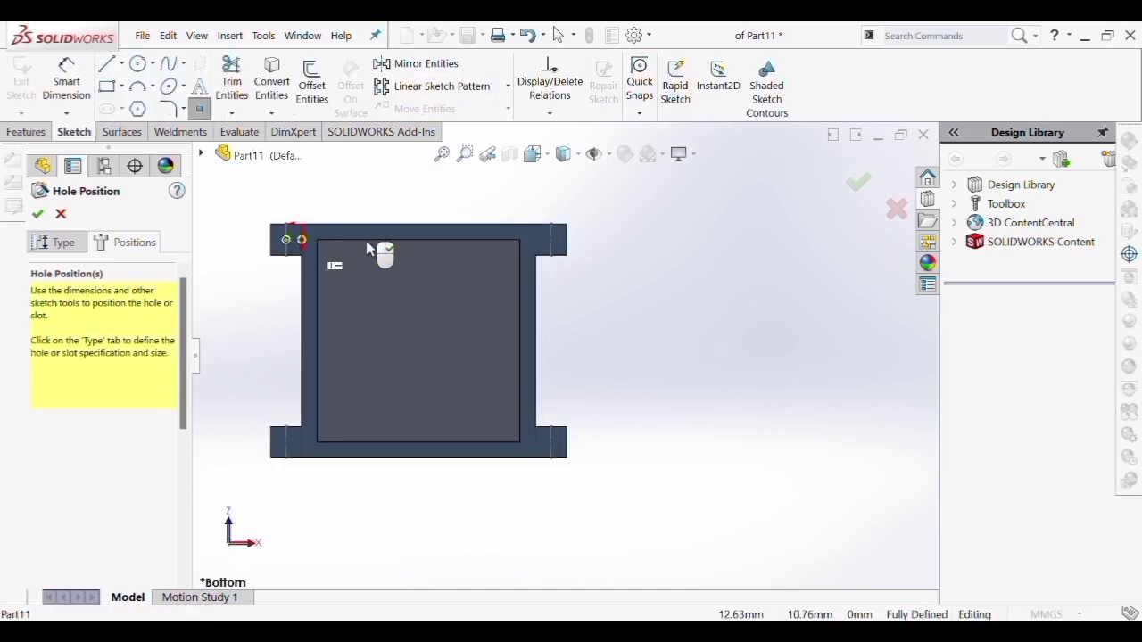
scroll(551, 250, down, 5)
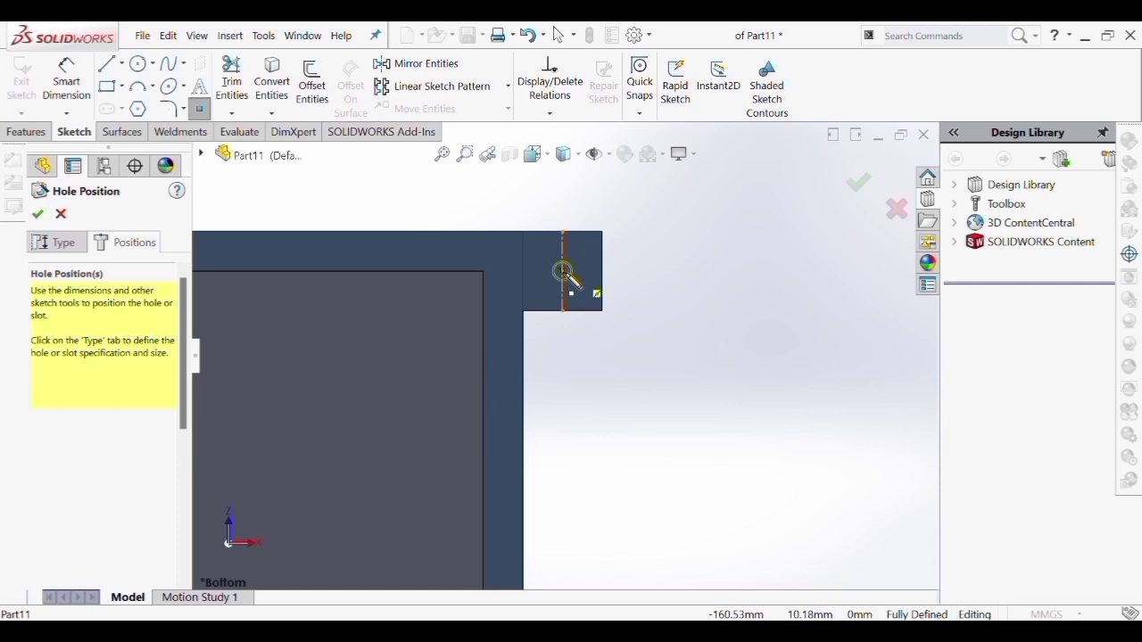
click(564, 271)
Add hole positions at the middle of the lower-right and lower-left tabs and complete the tapped hole feature
scroll(526, 323, up, 5)
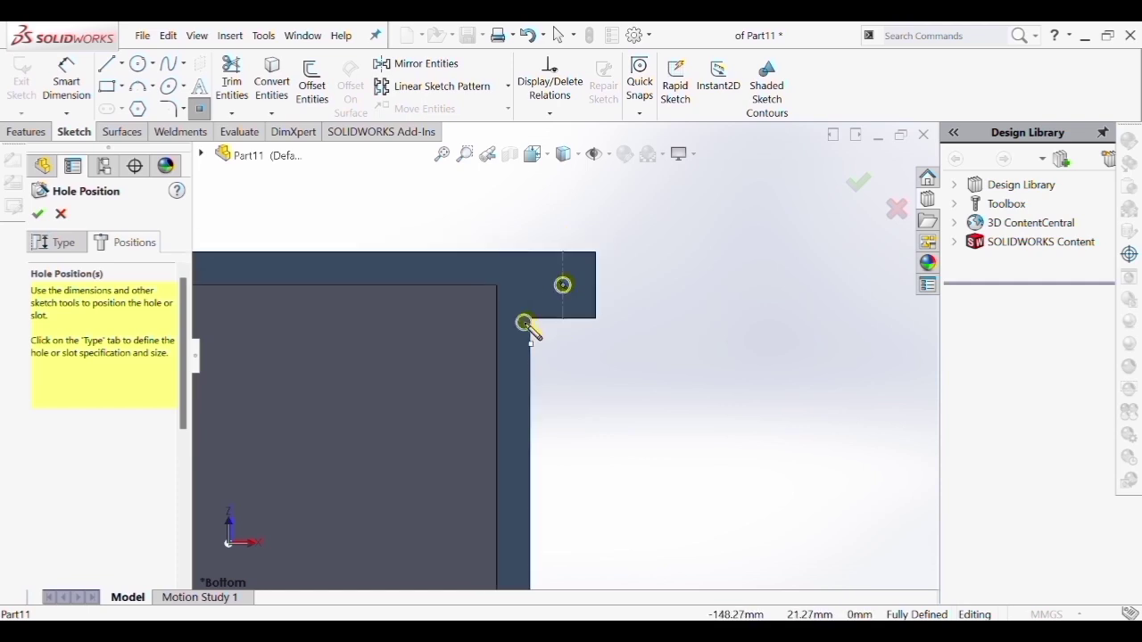
scroll(580, 491, down, 5)
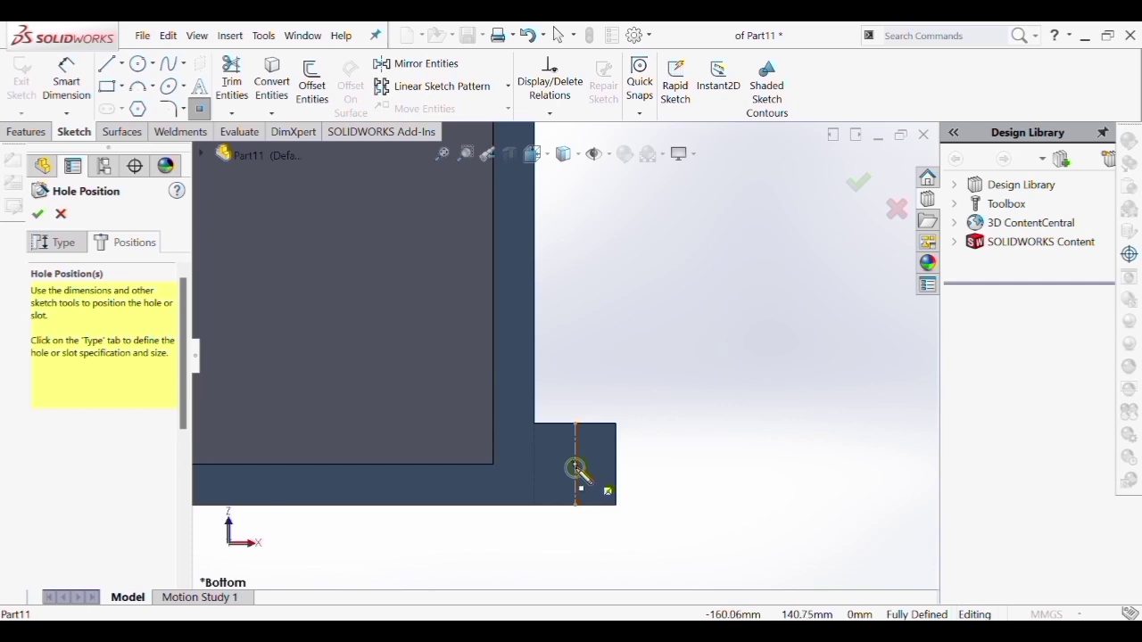
click(576, 464)
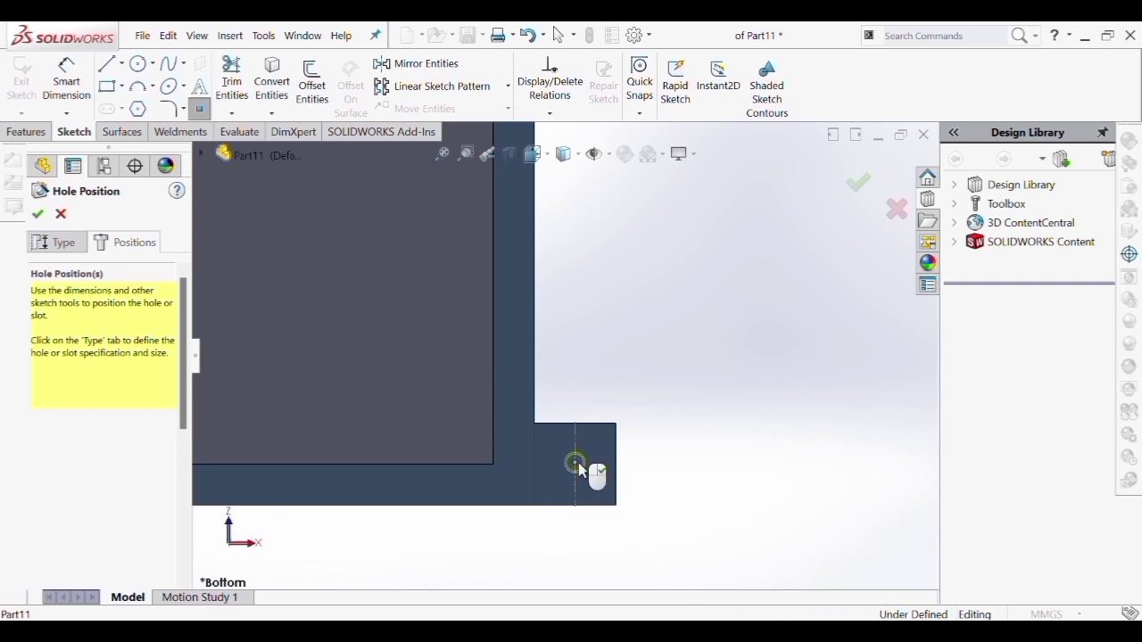
scroll(421, 428, up, 3)
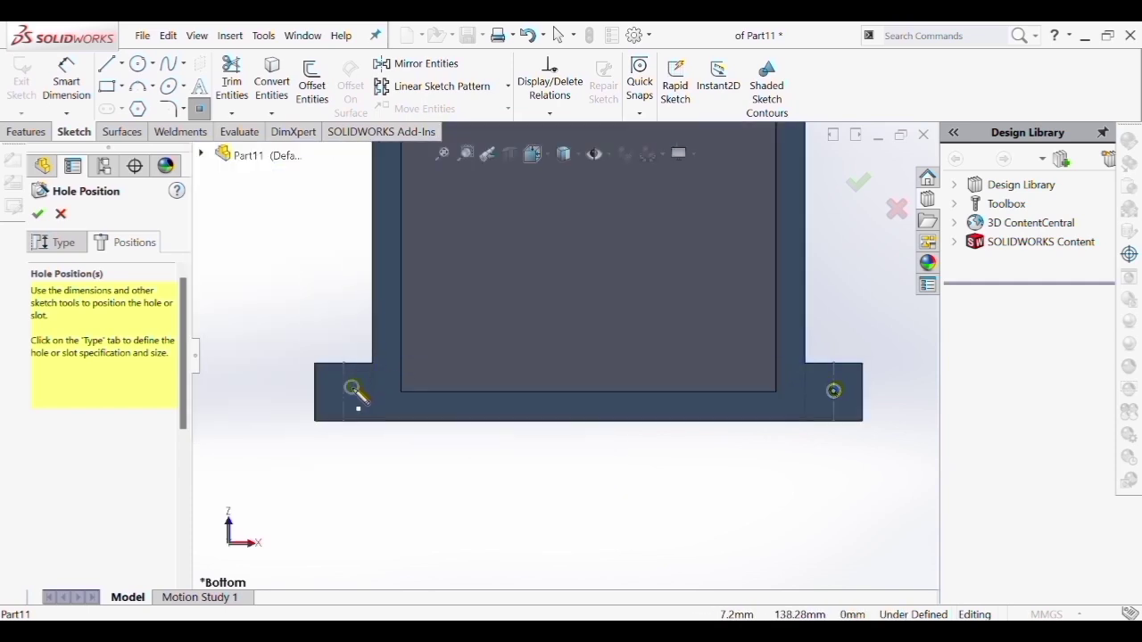
scroll(344, 393, down, 3)
click(426, 388)
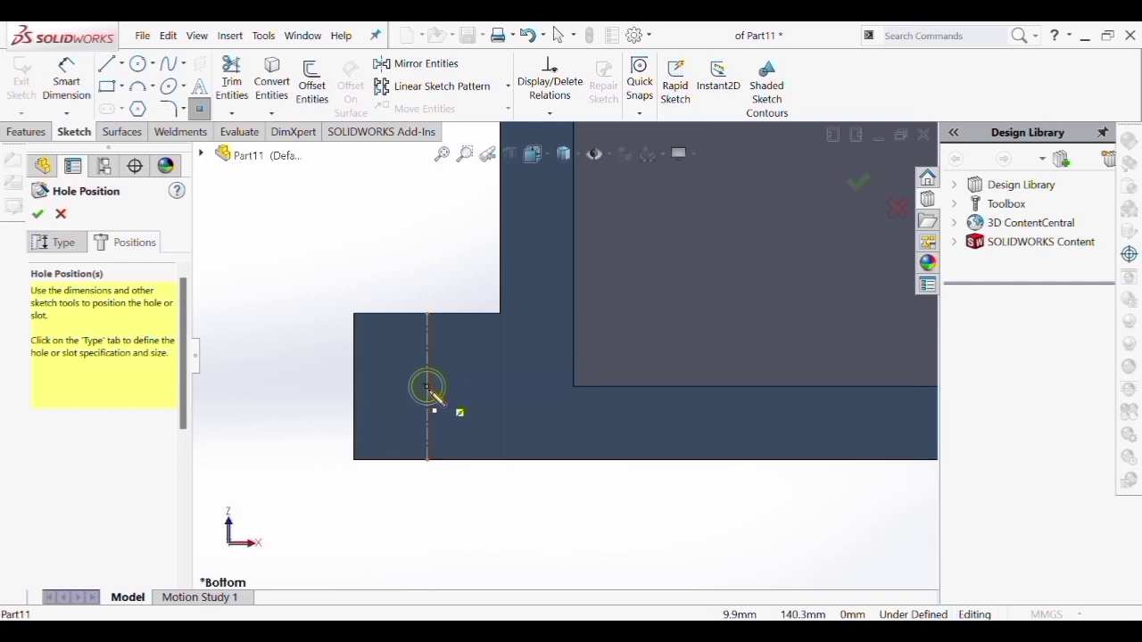
click(37, 213)
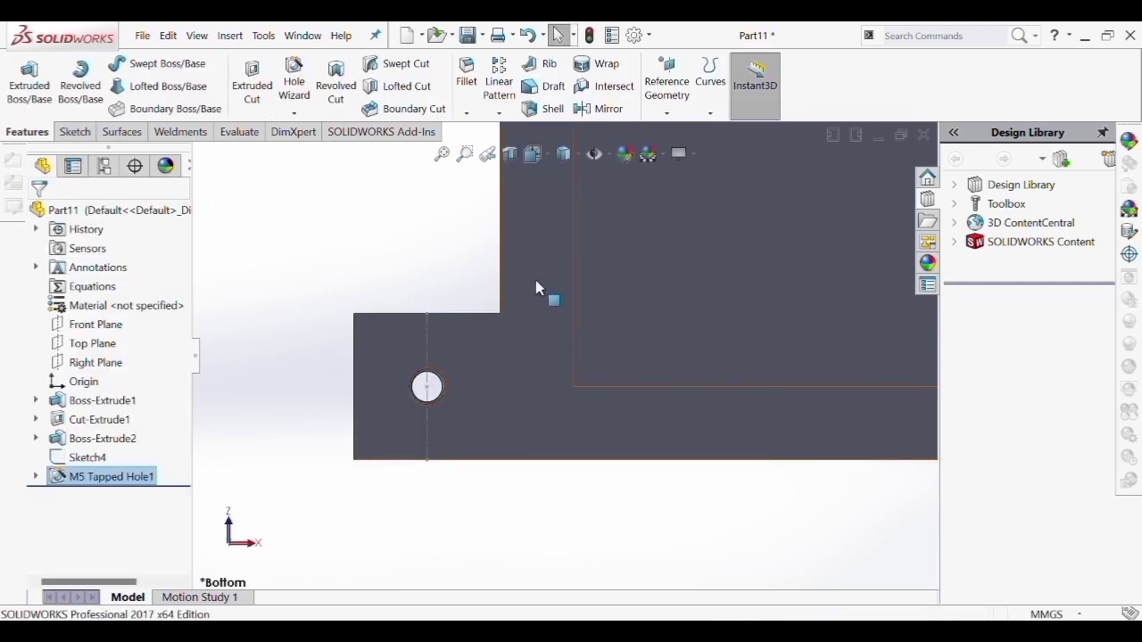
On the block's closed 150 mm square face, sketch a vertical centerline joining the midpoints of the upper and lower edges
scroll(536, 288, up, 3)
middle_drag(583, 271, 657, 272)
key(Escape)
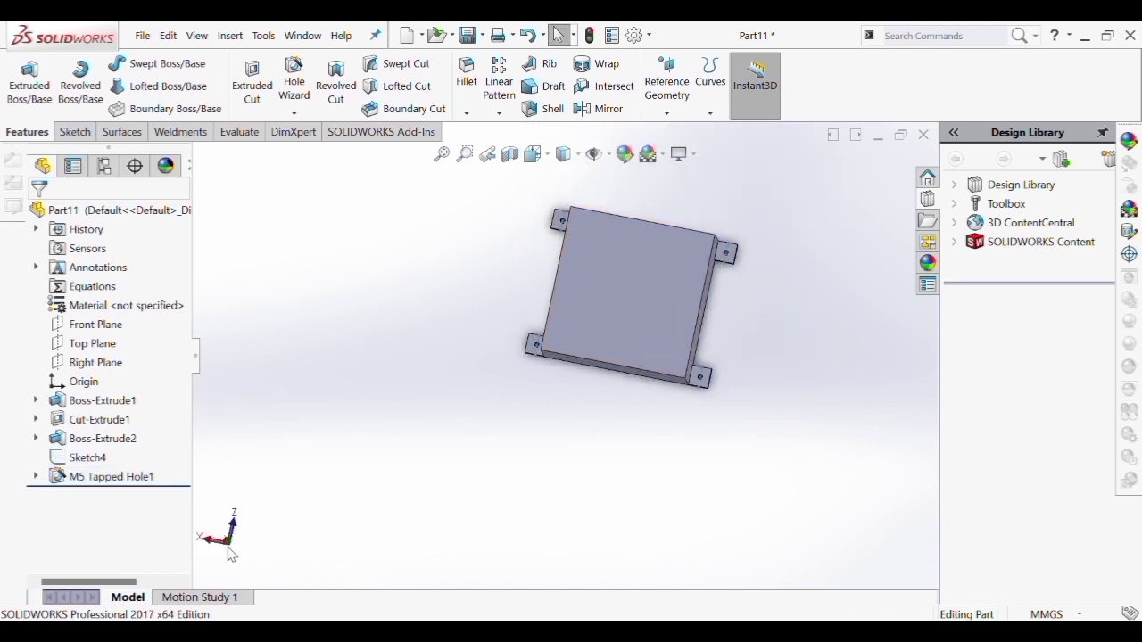
click(226, 544)
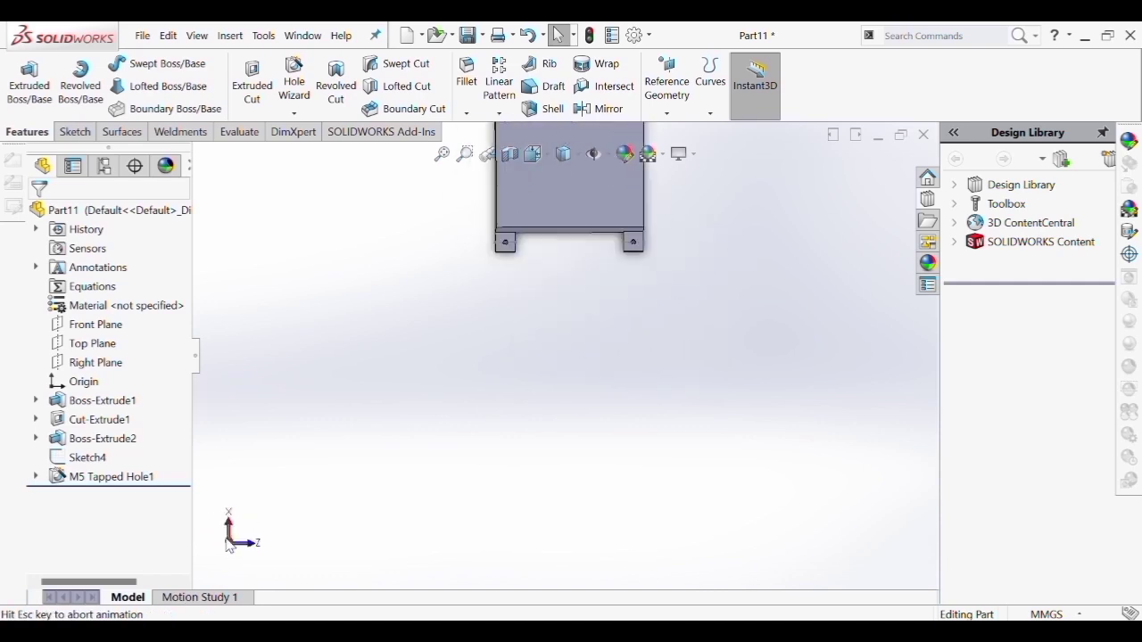
scroll(563, 330, up, 6)
scroll(571, 288, down, 6)
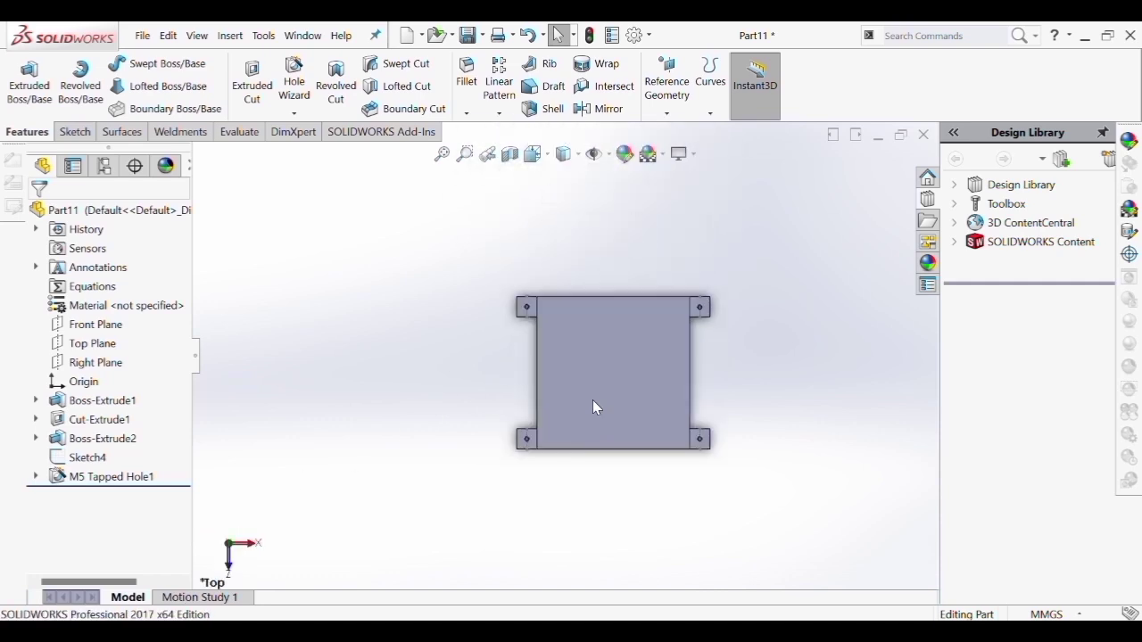
click(634, 354)
click(77, 133)
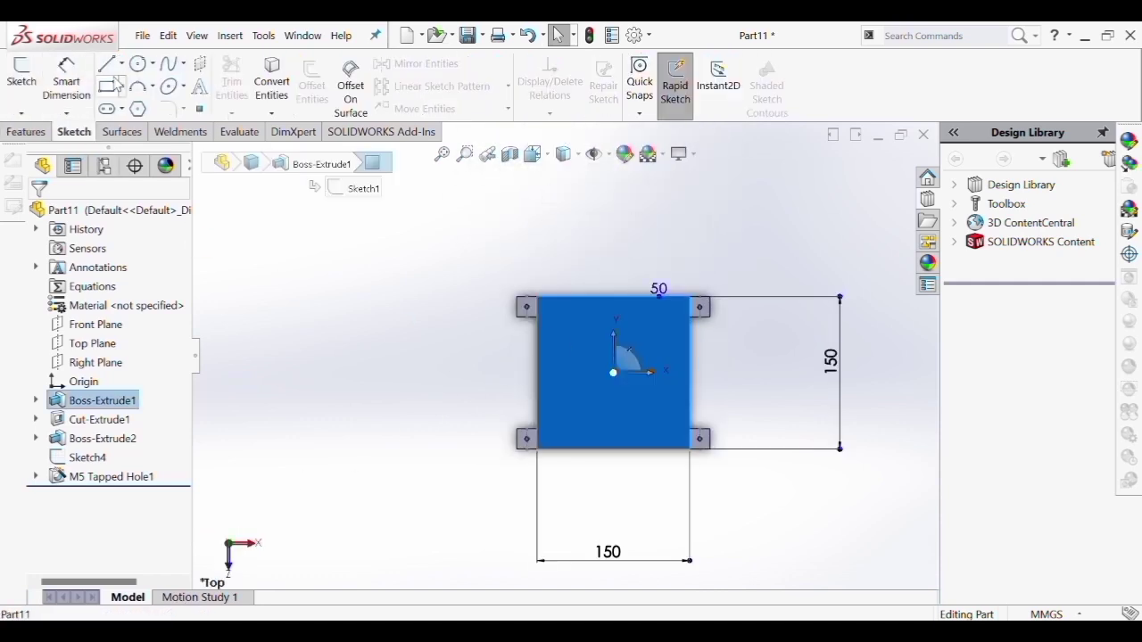
click(116, 67)
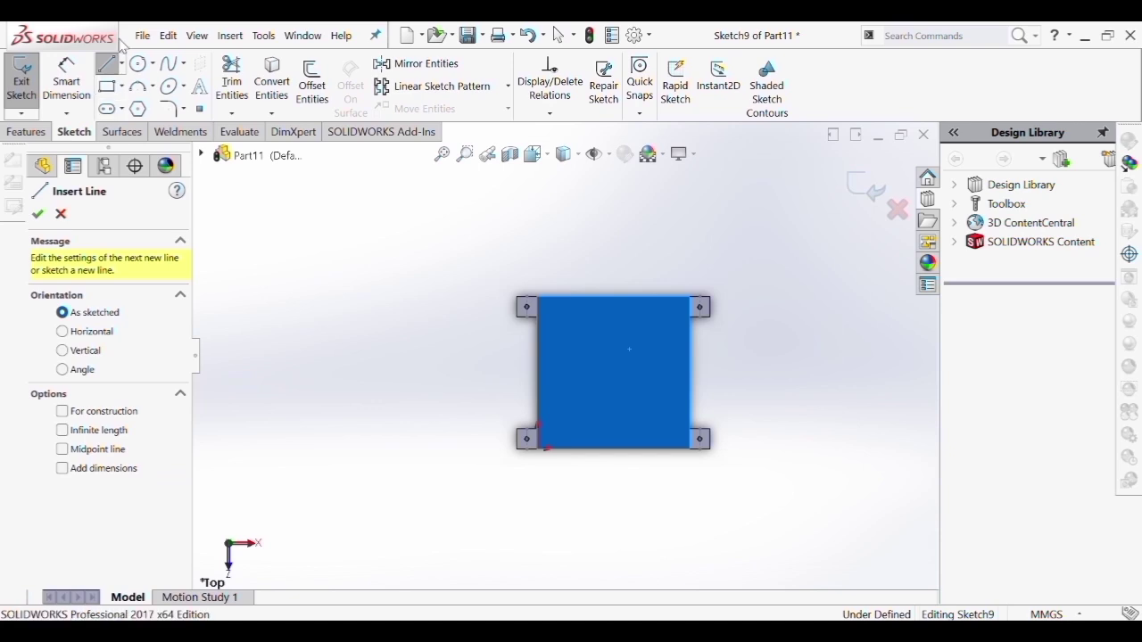
click(123, 64)
click(124, 112)
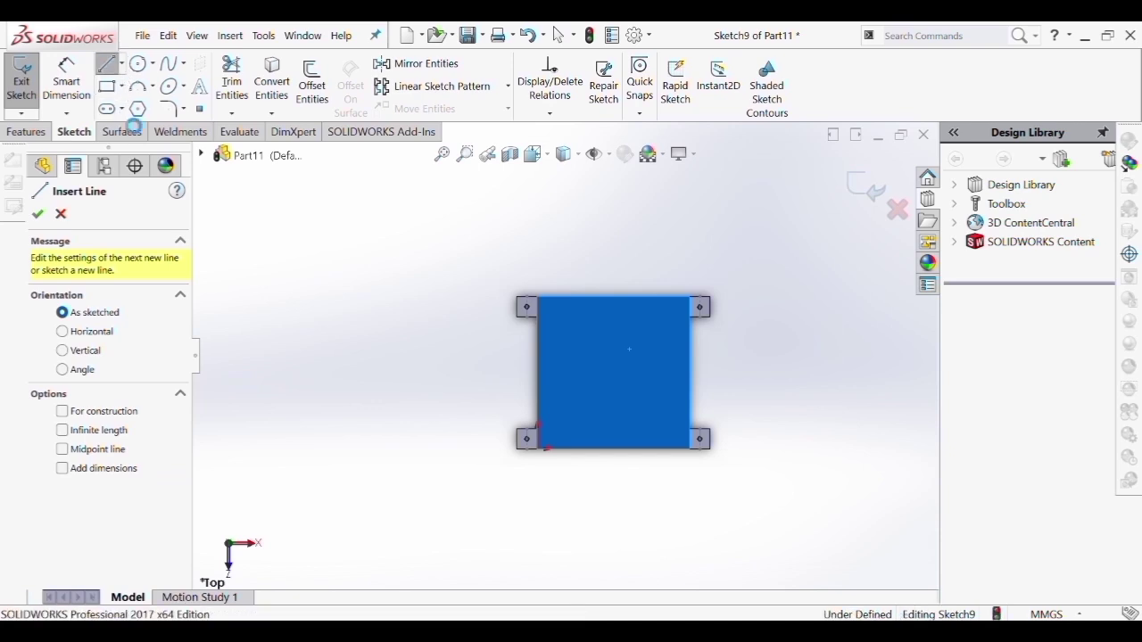
click(613, 296)
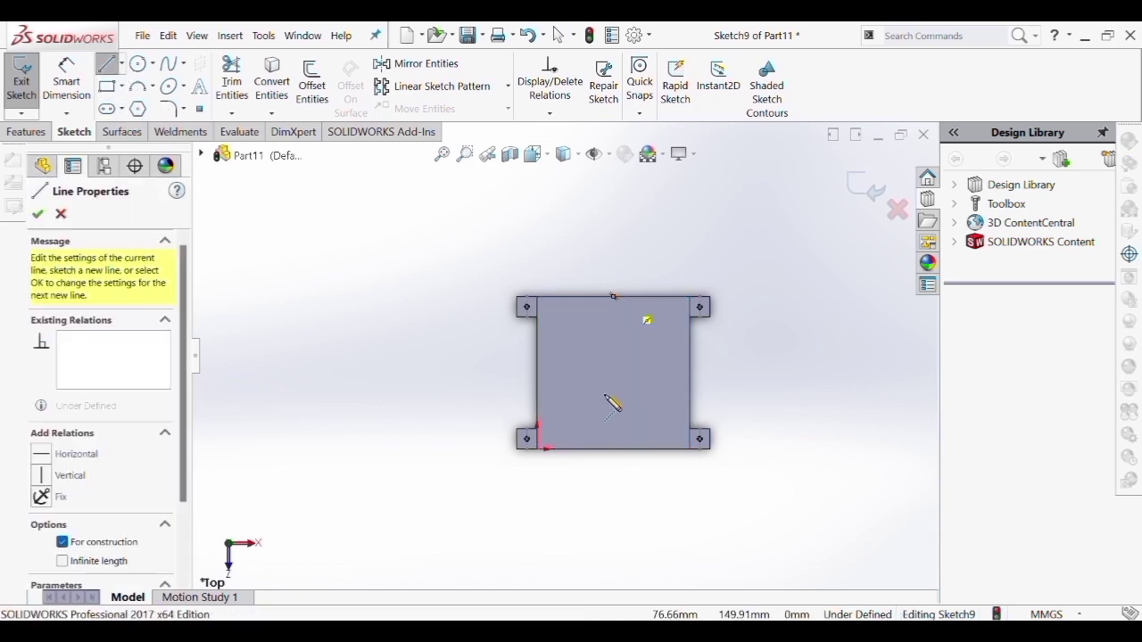
click(613, 449)
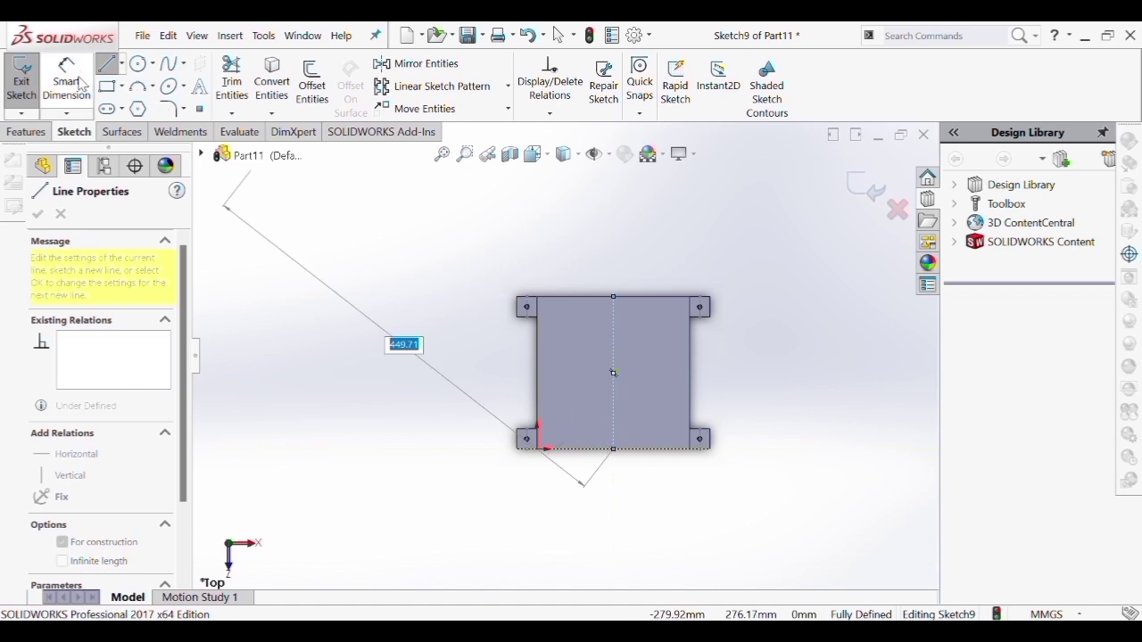
click(105, 61)
click(107, 61)
Sketch a circle centred on the centerline near the block's upper edge and set its diameter to 45 mm
click(138, 64)
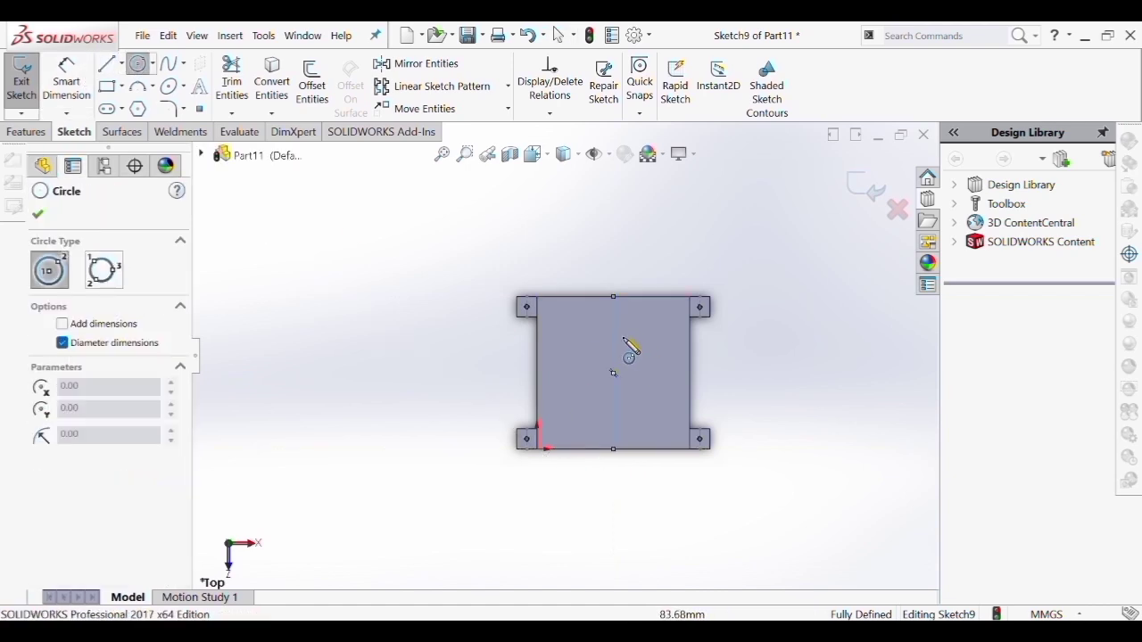
click(613, 328)
click(637, 359)
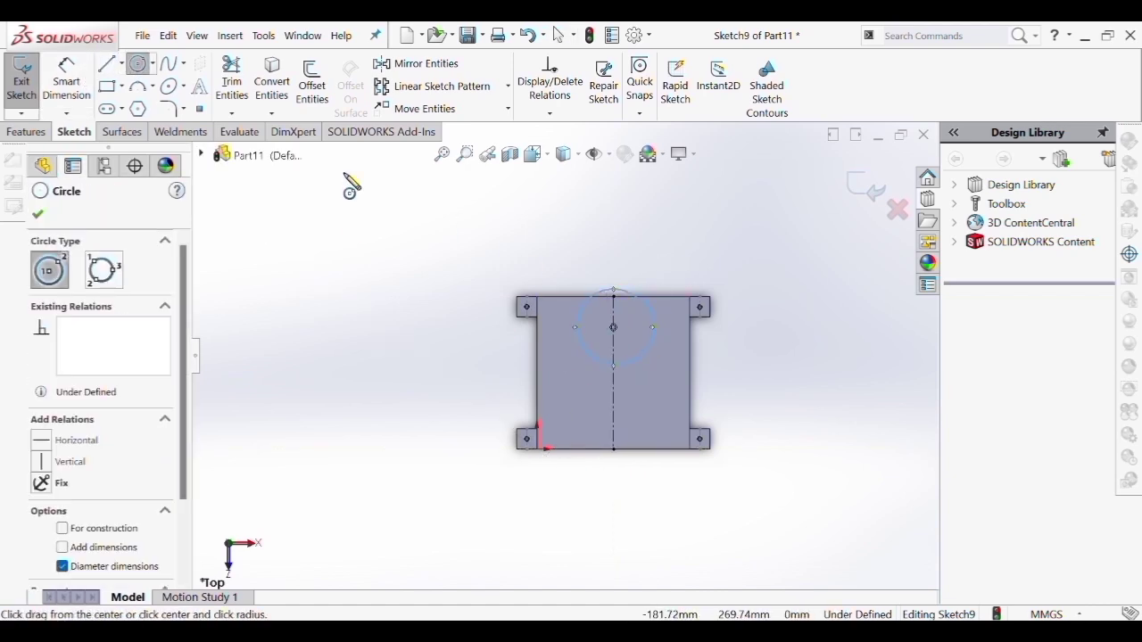
click(67, 77)
click(644, 301)
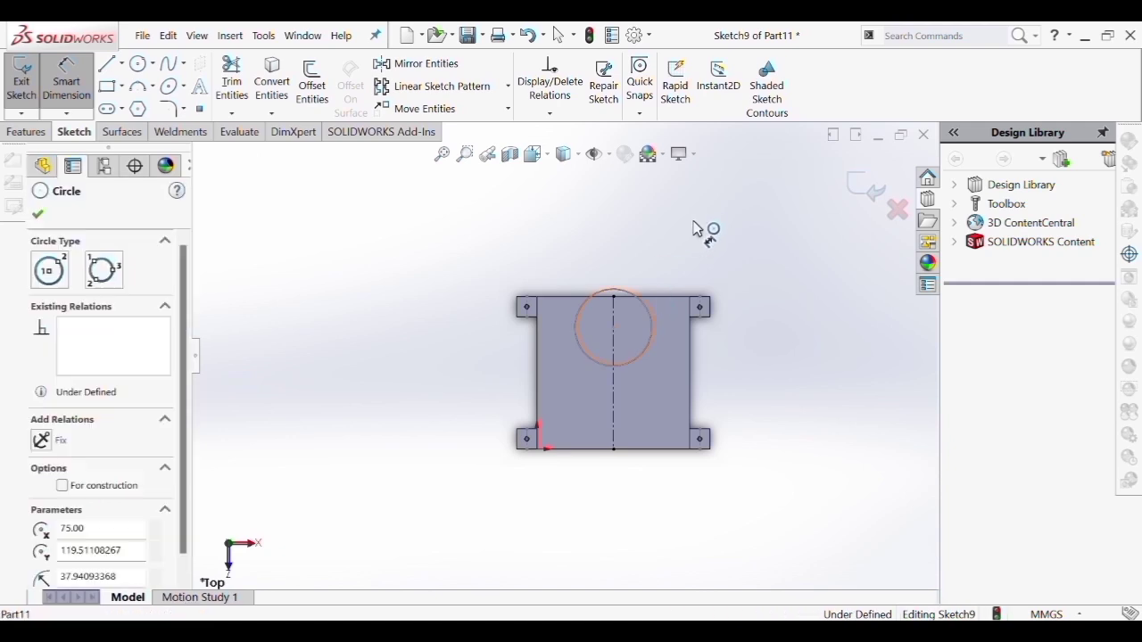
click(694, 221)
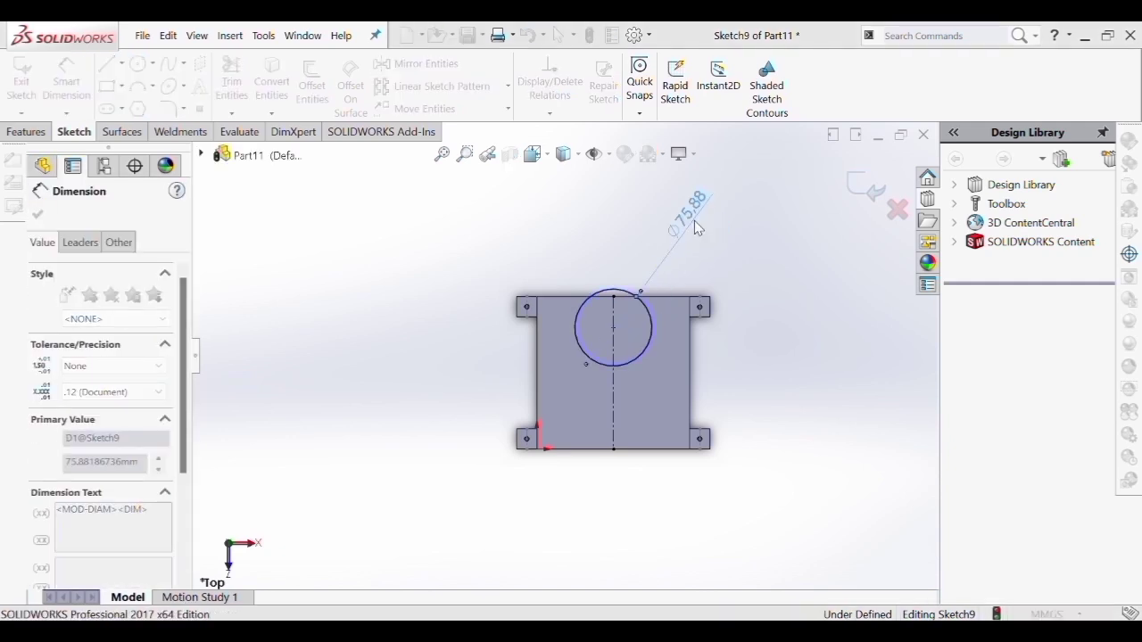
text(45)
key(Return)
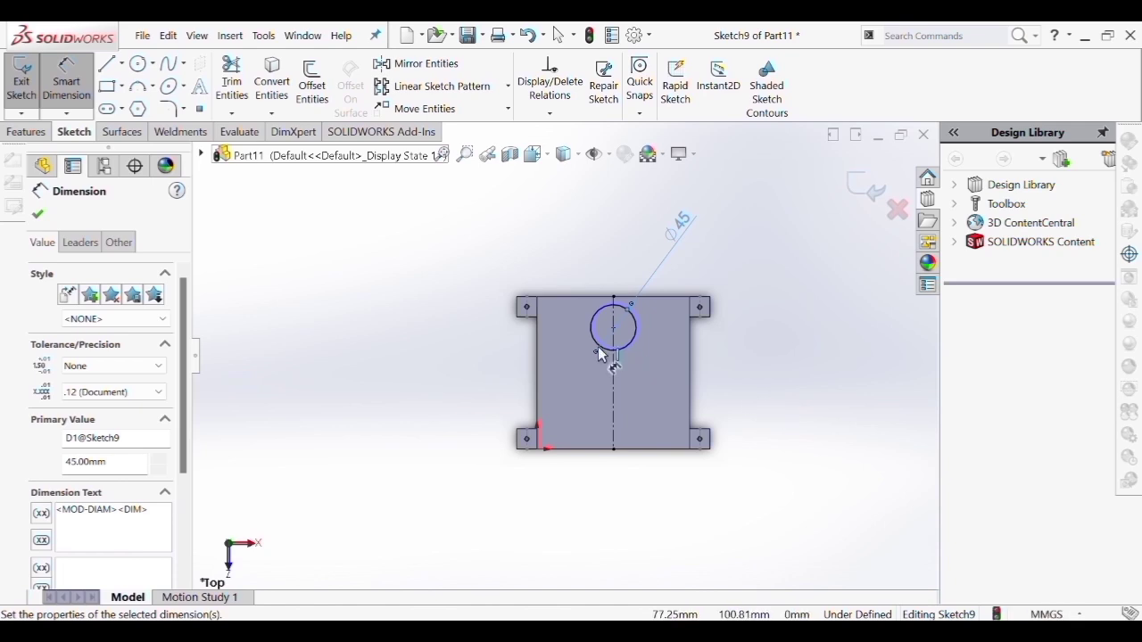
Dimension the circle's center 37.5 mm from the block's upper edge
click(615, 328)
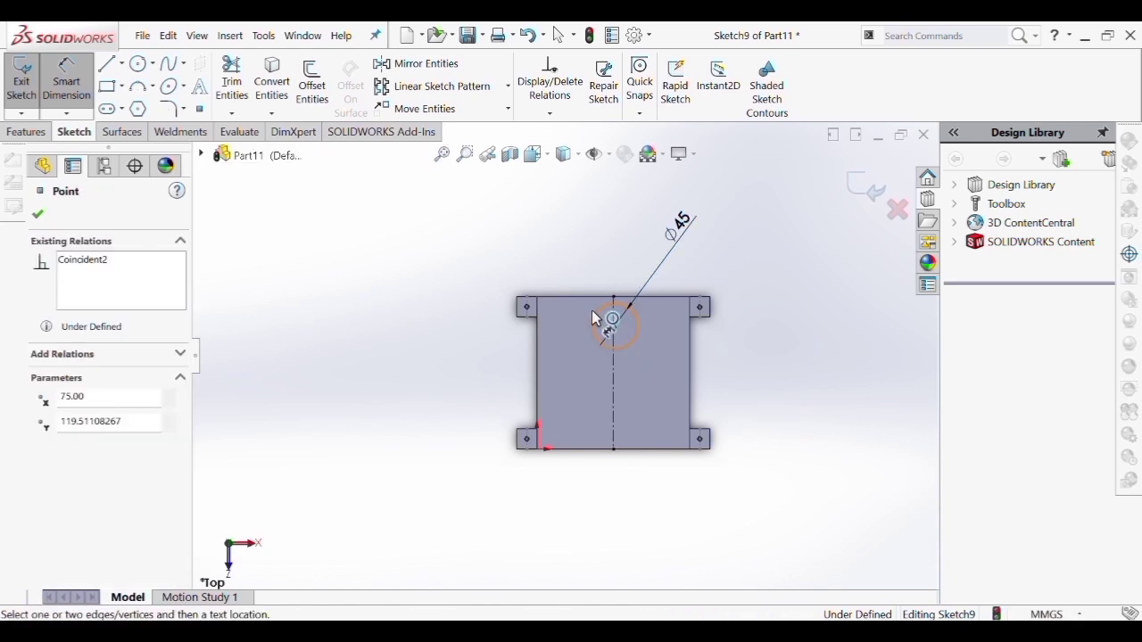
click(584, 297)
click(473, 254)
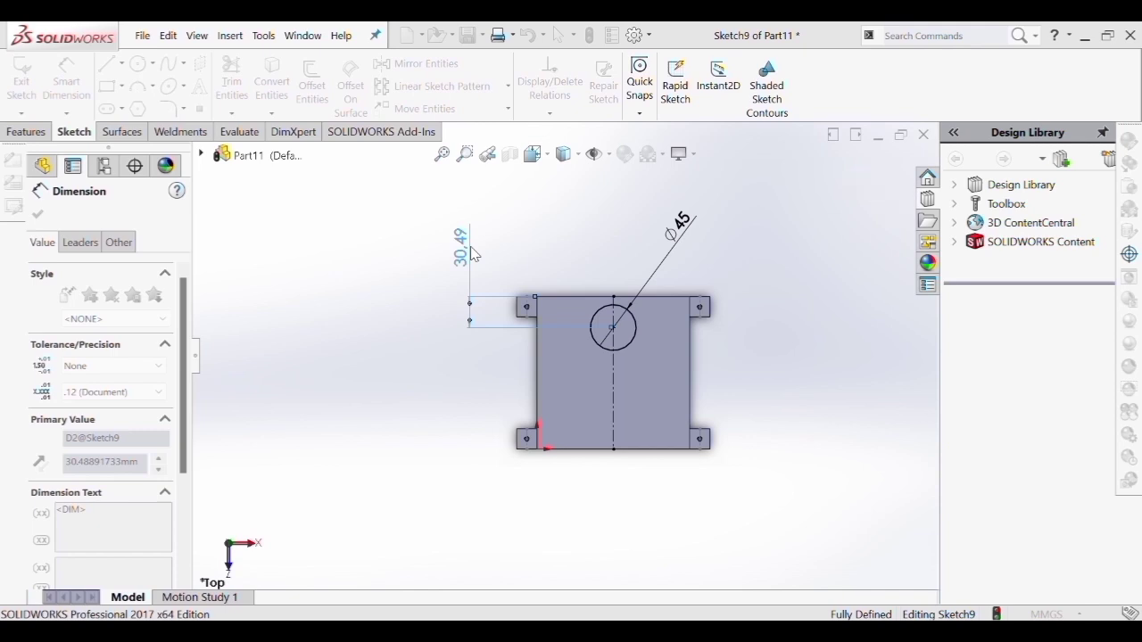
key(Return)
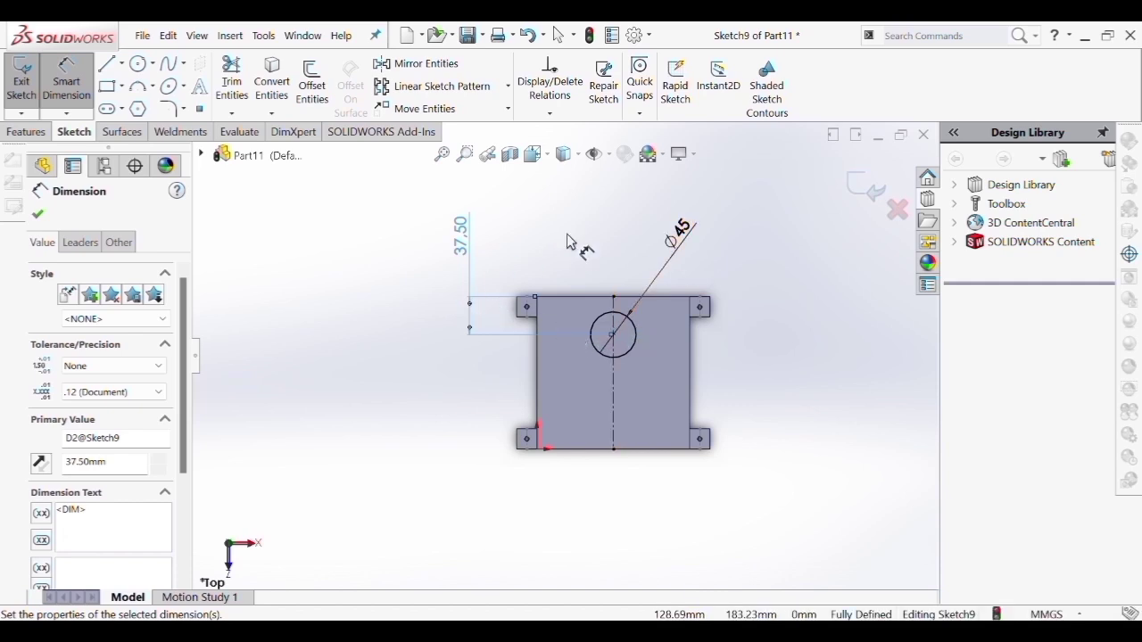
Extrude the 45 mm circle as a blind boss 20 mm high, merged with the block
click(25, 132)
click(30, 82)
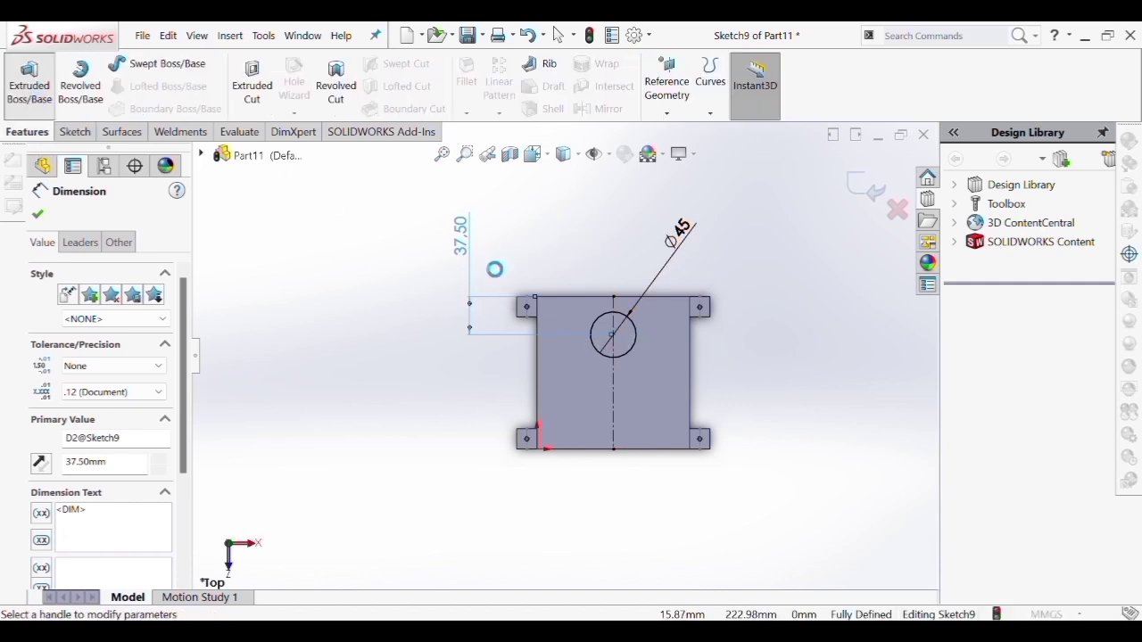
text(20)
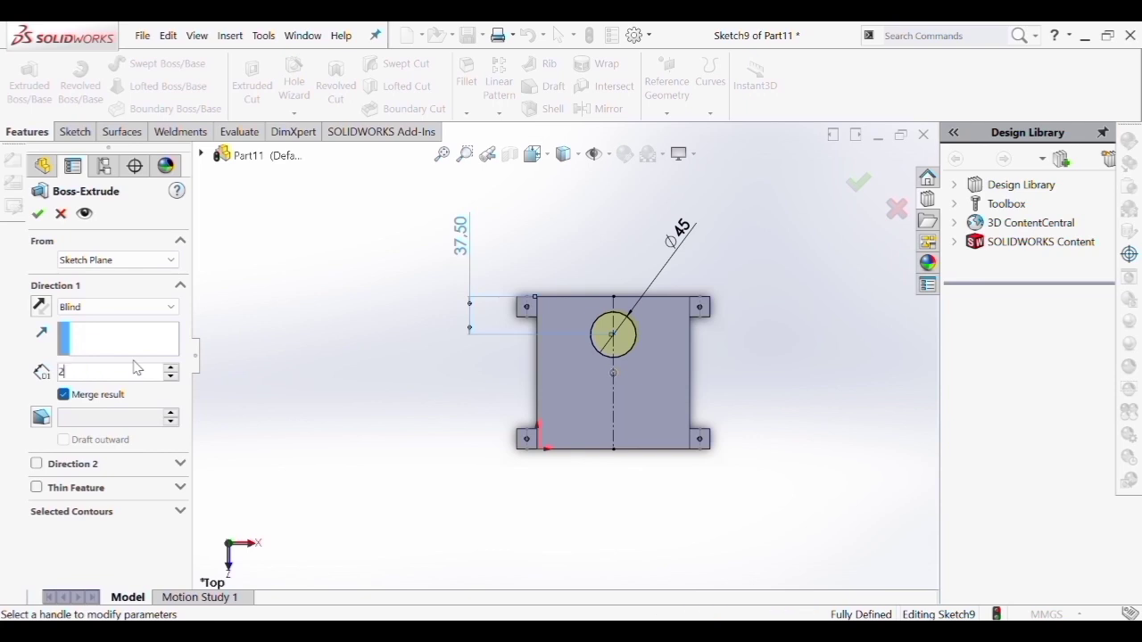
key(Return)
click(37, 215)
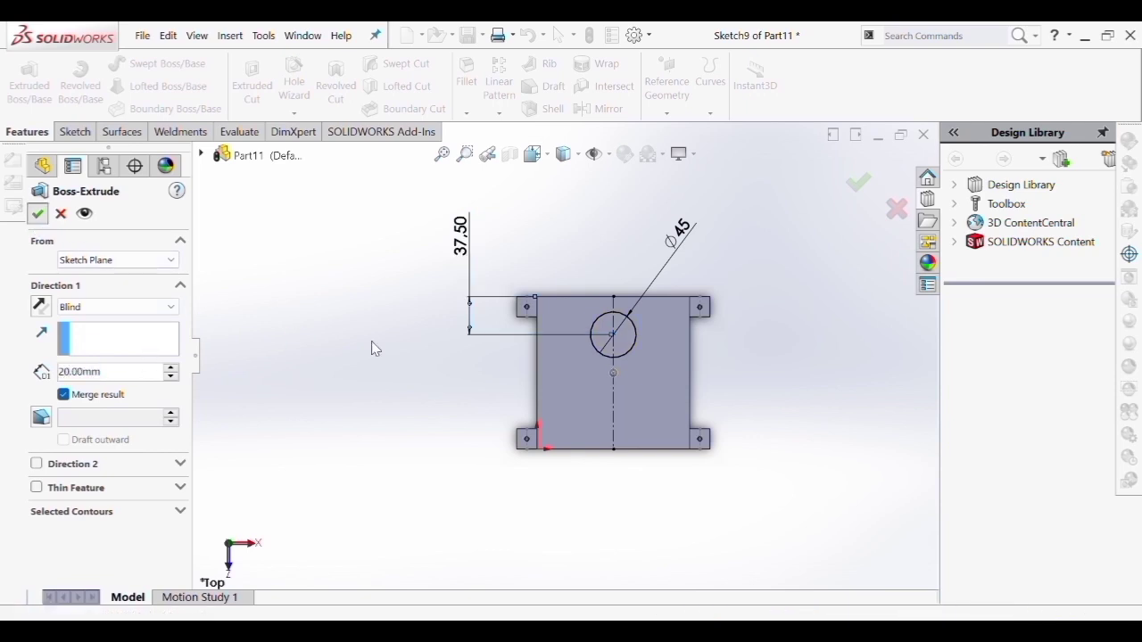
On the end face of the 45 mm boss, sketch a concentric circle about 69 mm in diameter
scroll(577, 297, down, 1)
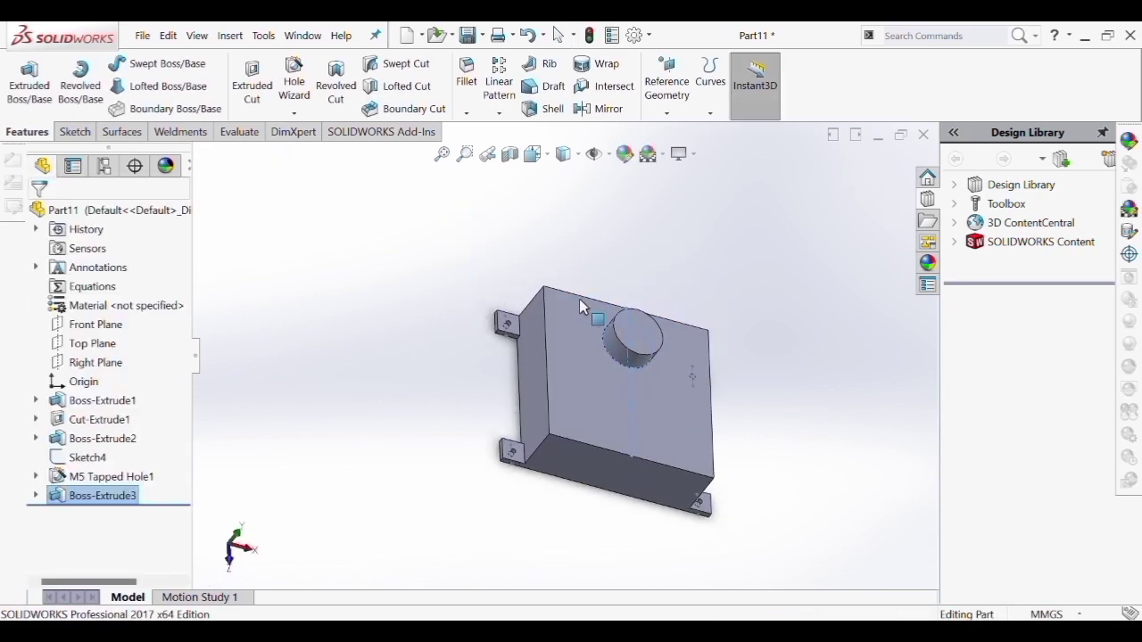
middle_drag(580, 299, 541, 379)
key(ctrl+5)
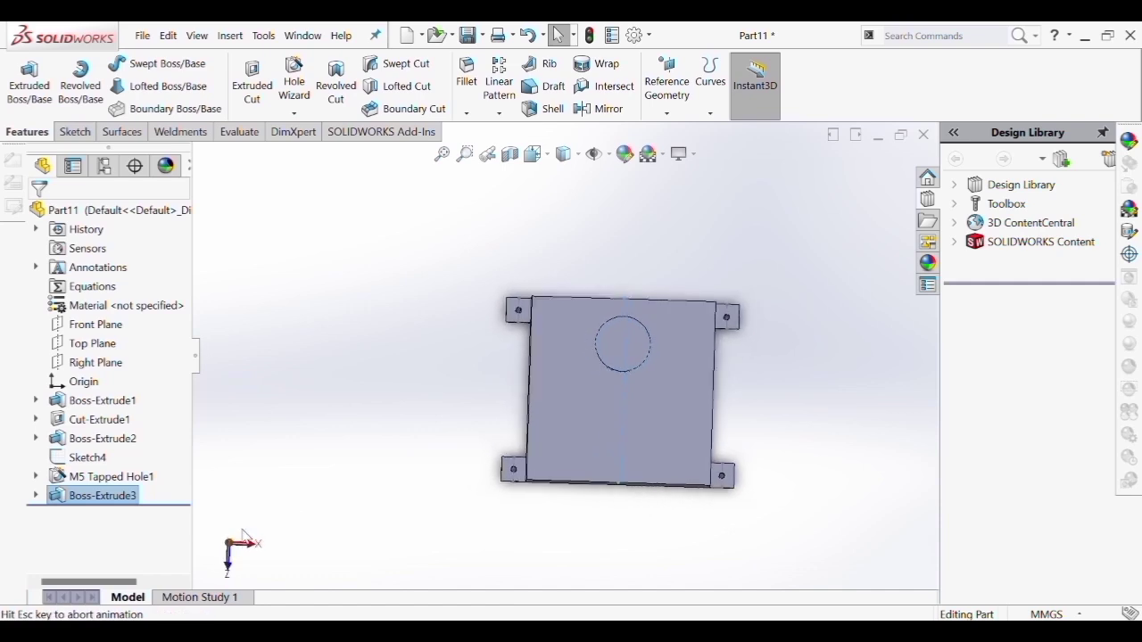
click(612, 343)
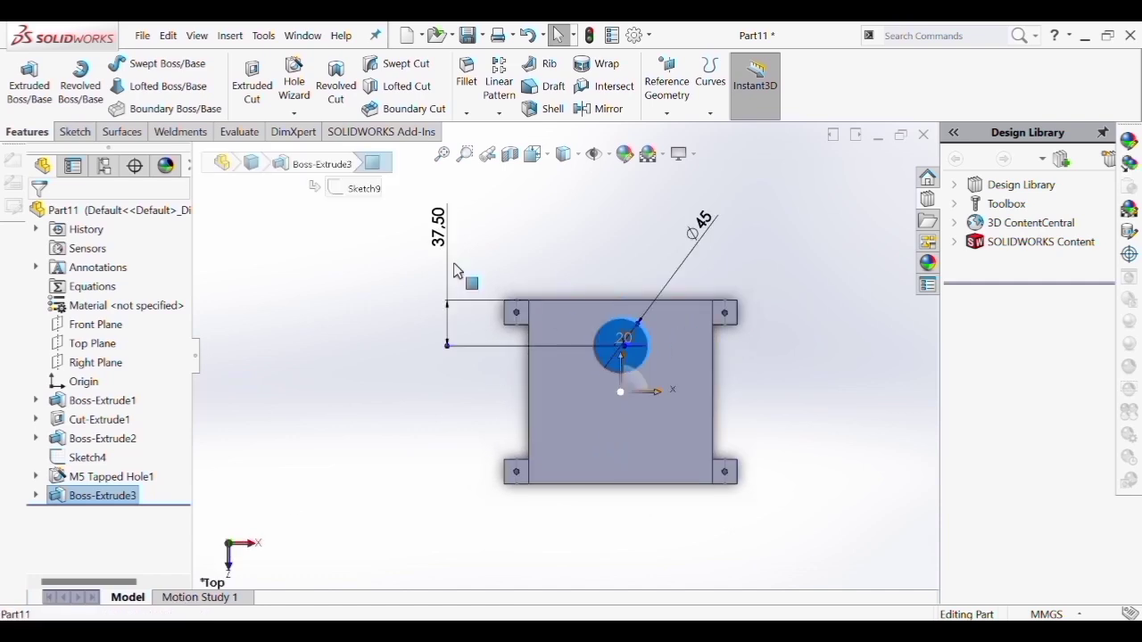
click(74, 131)
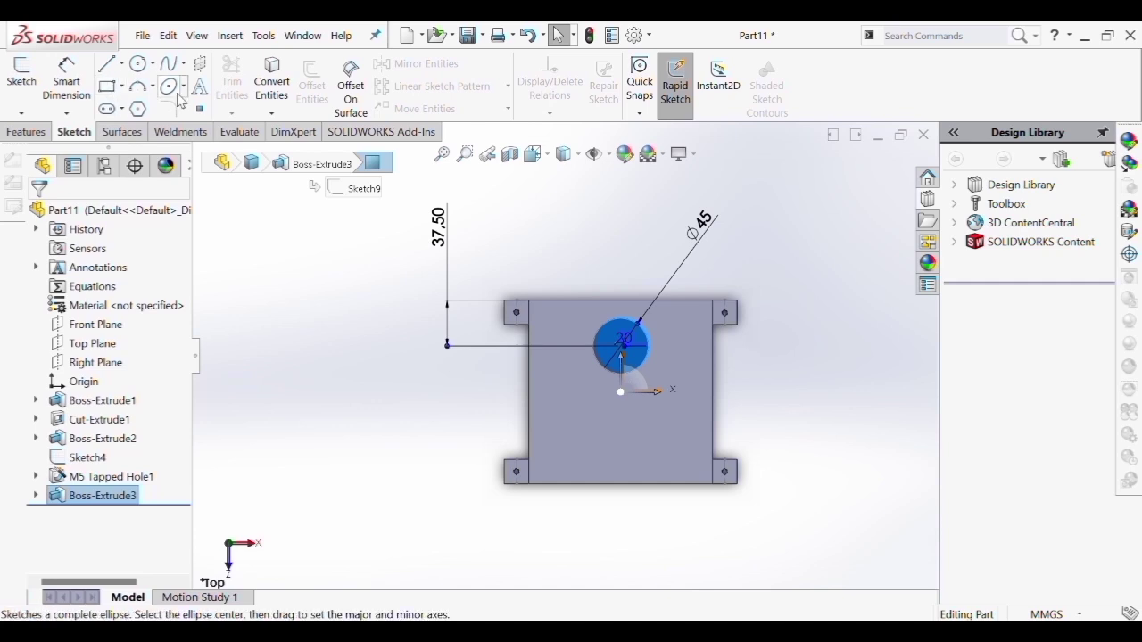
click(136, 65)
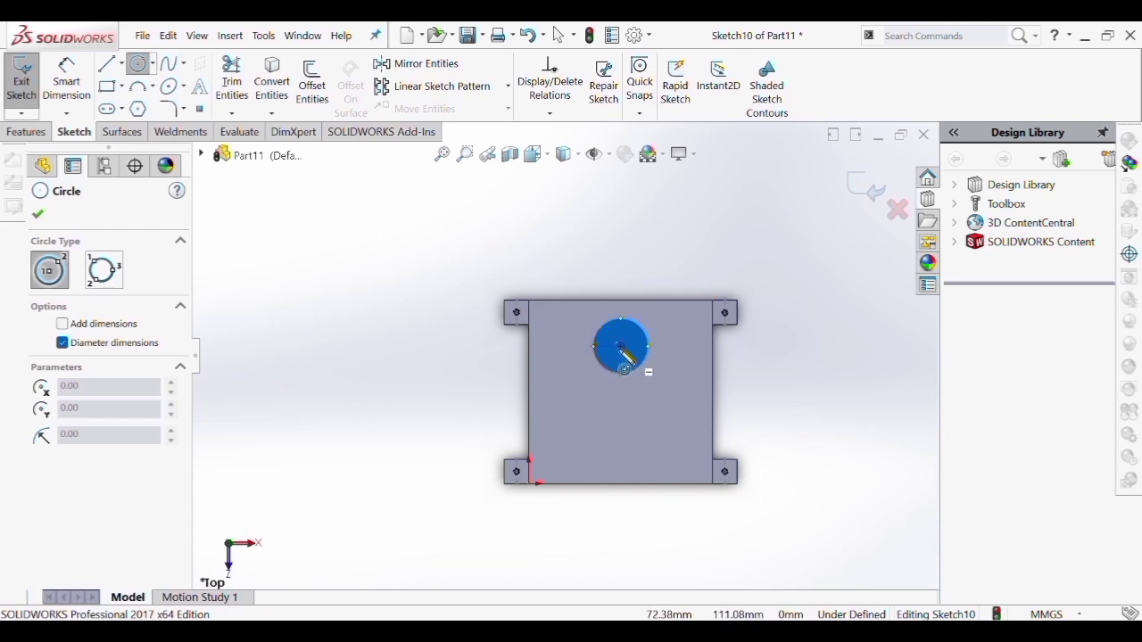
click(621, 347)
Dimension the new circle on the boss's end face and set its diameter to 30 mm
click(67, 79)
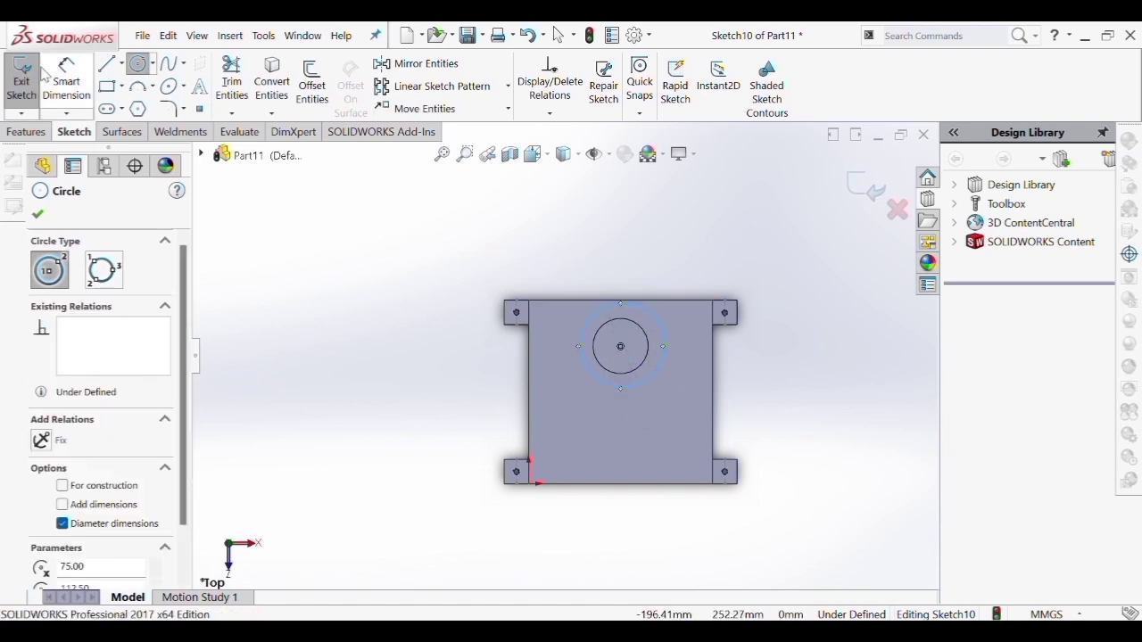
click(649, 326)
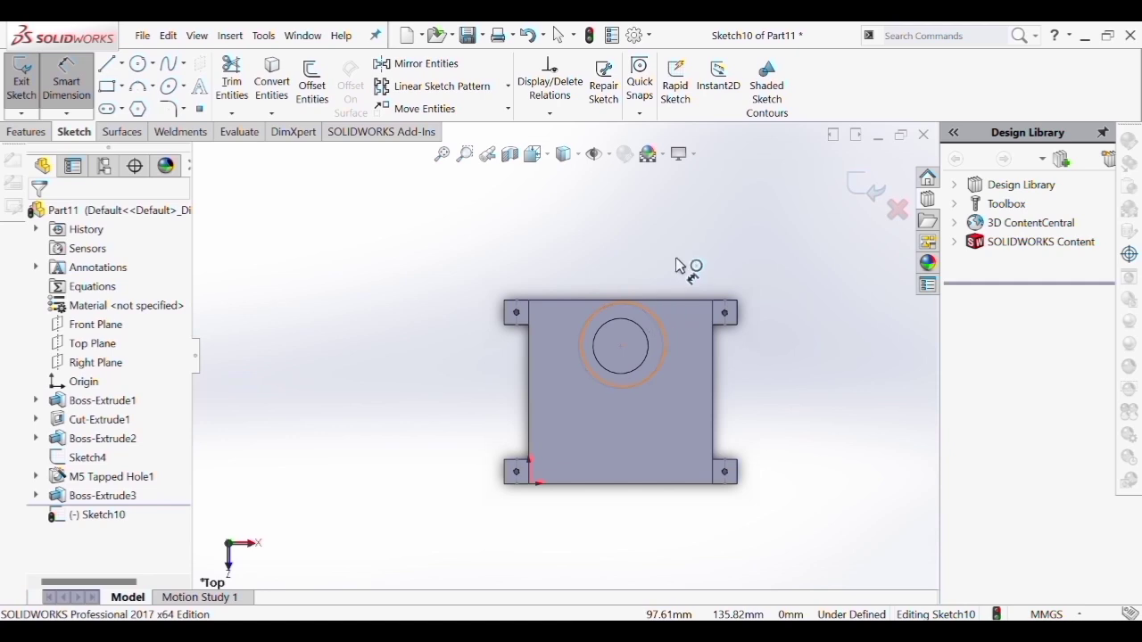
click(682, 241)
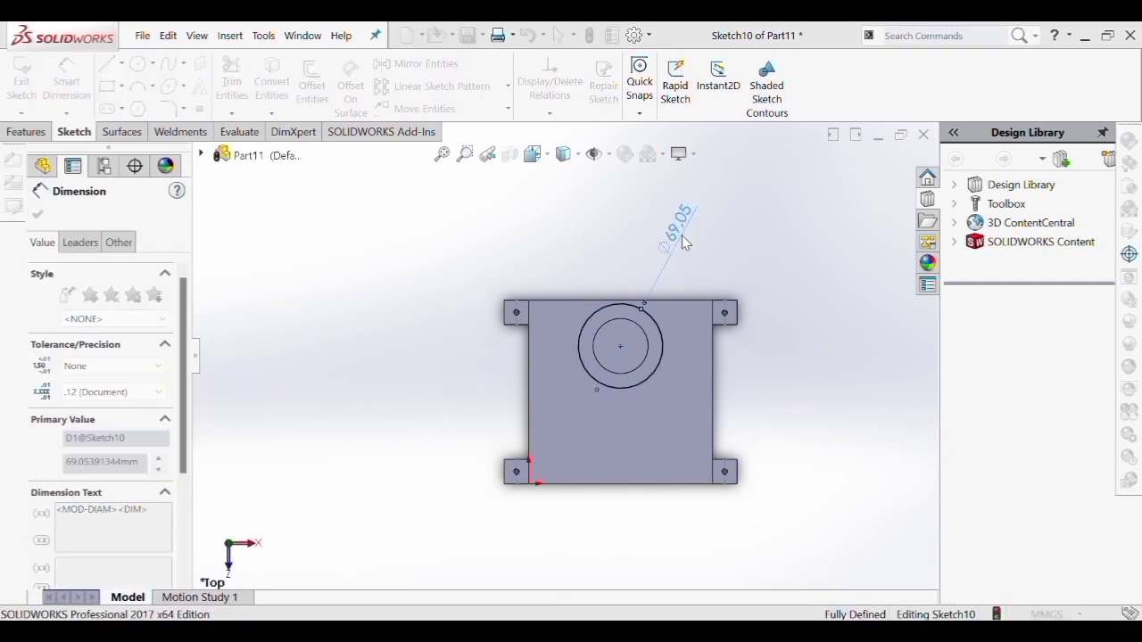
text(30)
key(Return)
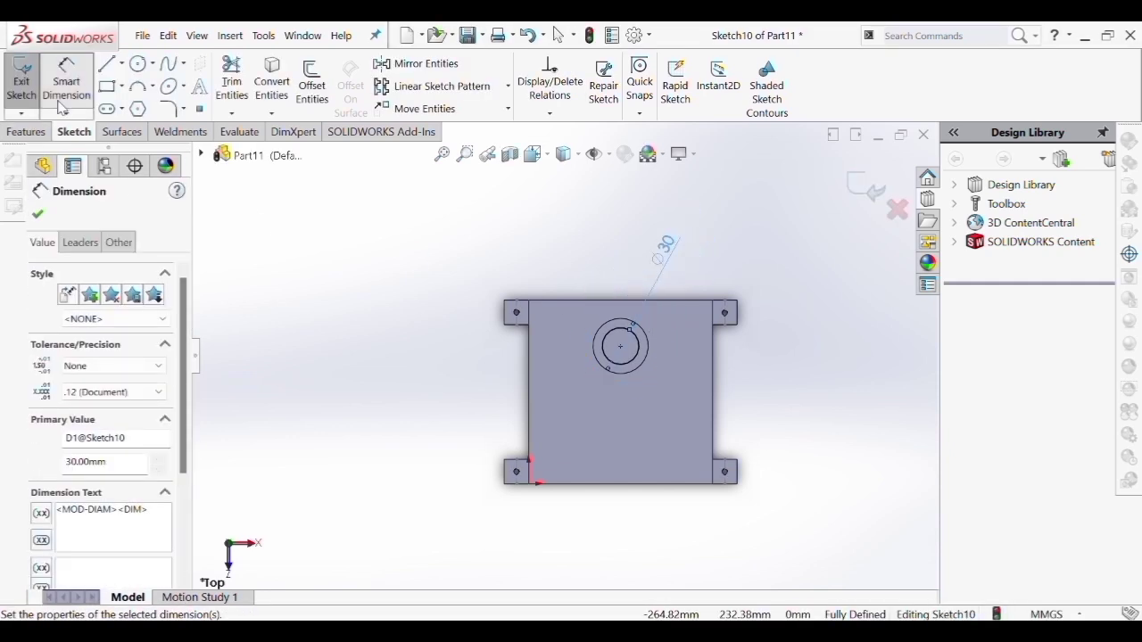
Extrude the 30 mm circle as a blind boss 10 mm high, merged with the part
click(27, 132)
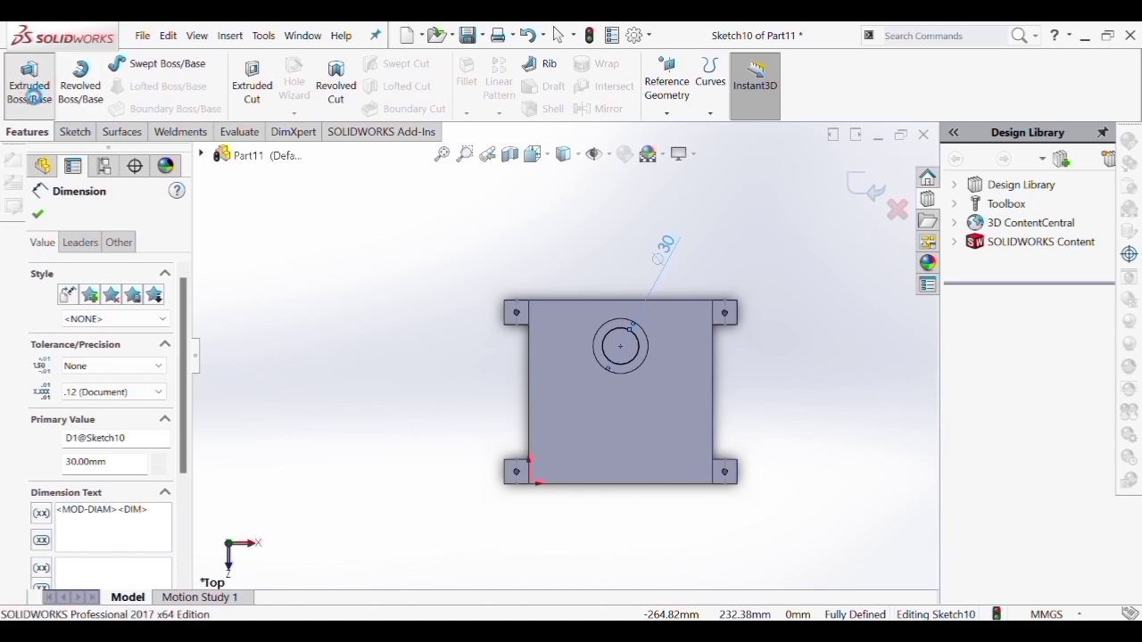
click(29, 89)
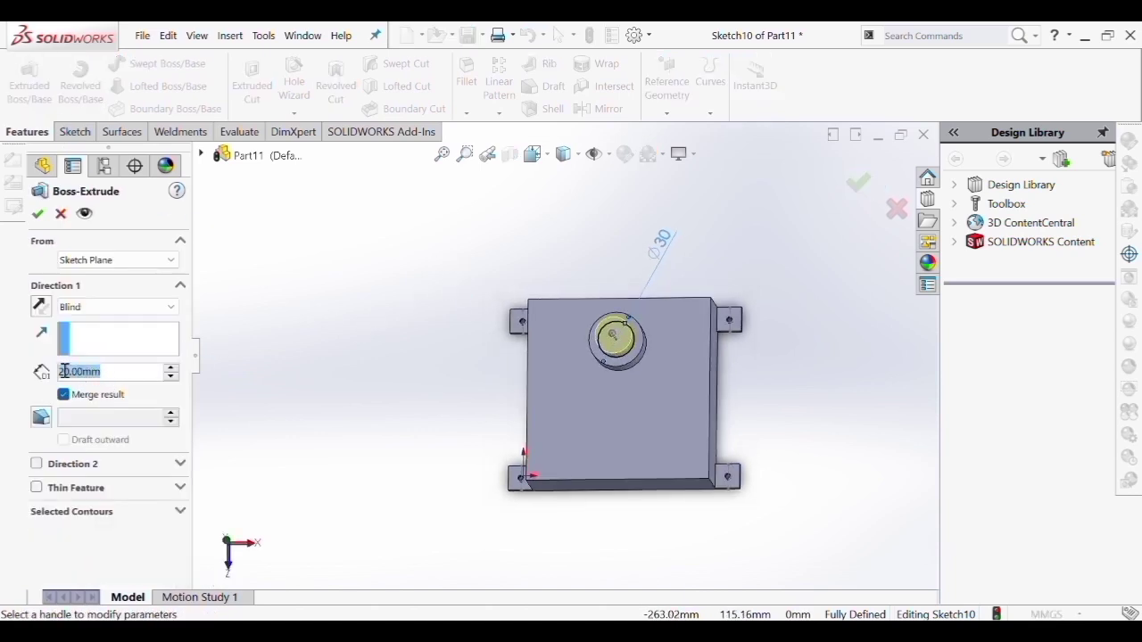
text(10)
key(Return)
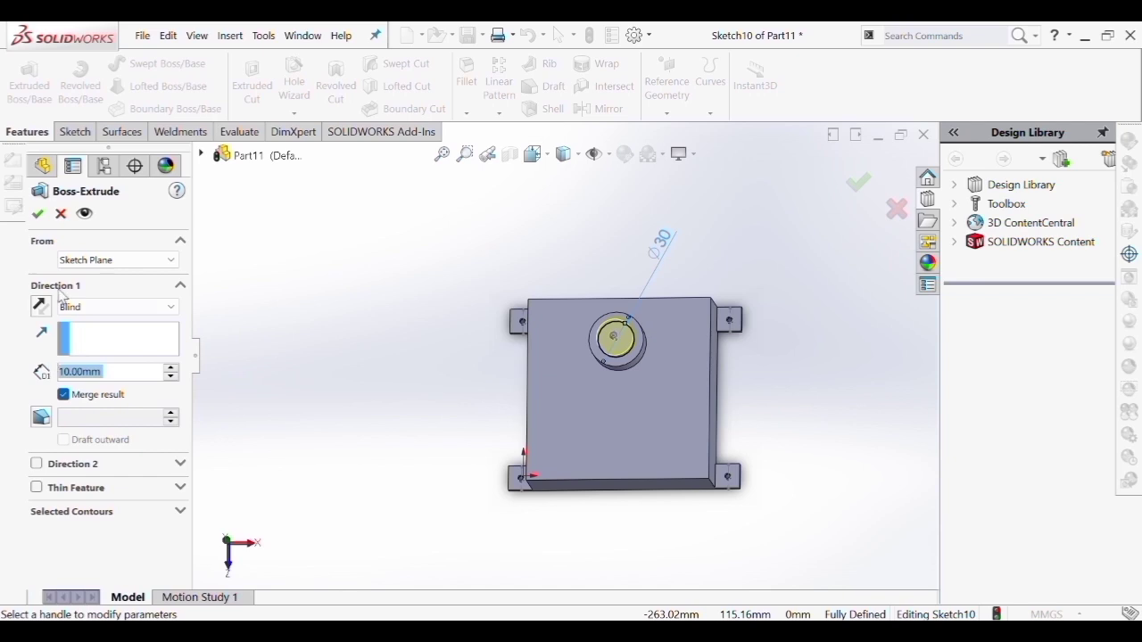
click(36, 214)
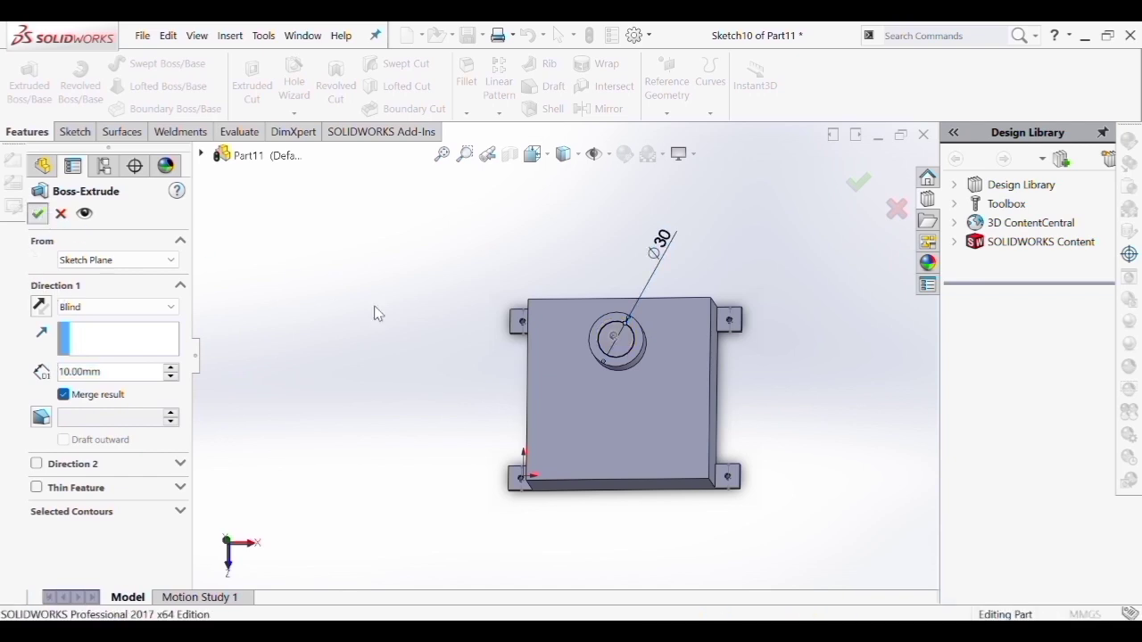
On the end face of the 30 mm boss section, sketch a concentric circle about 90 mm in diameter
click(229, 552)
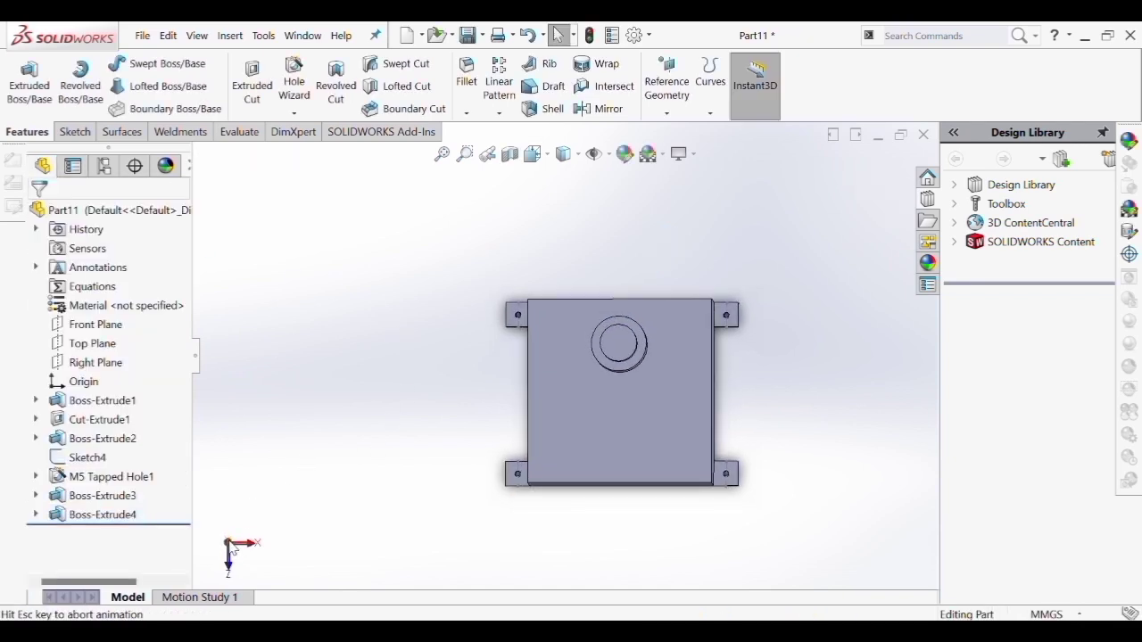
click(615, 355)
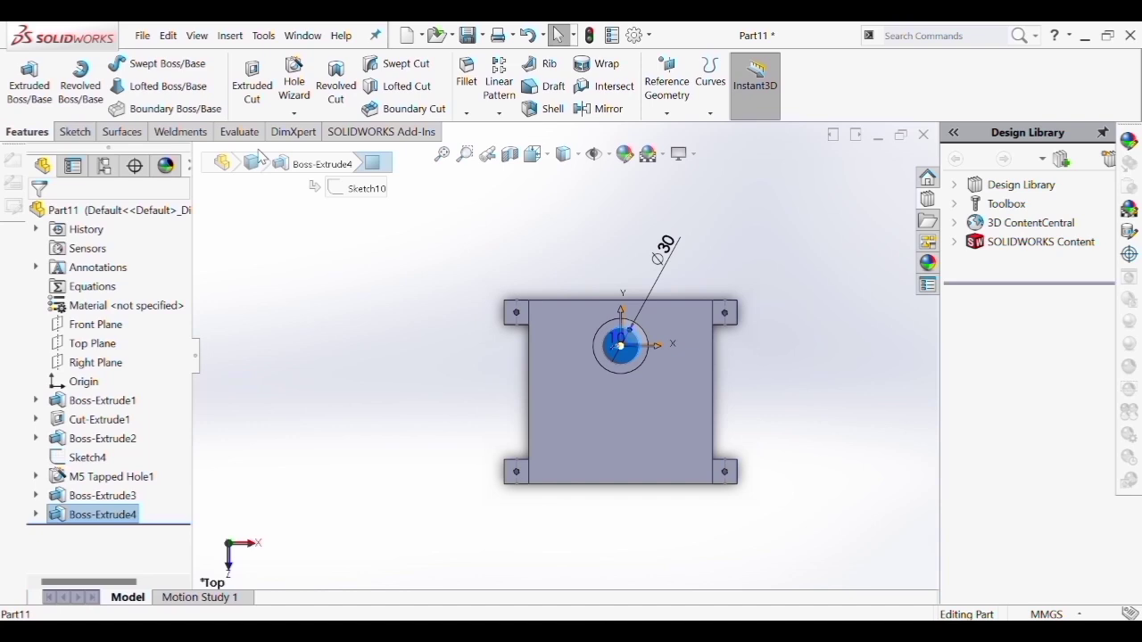
click(68, 130)
click(21, 73)
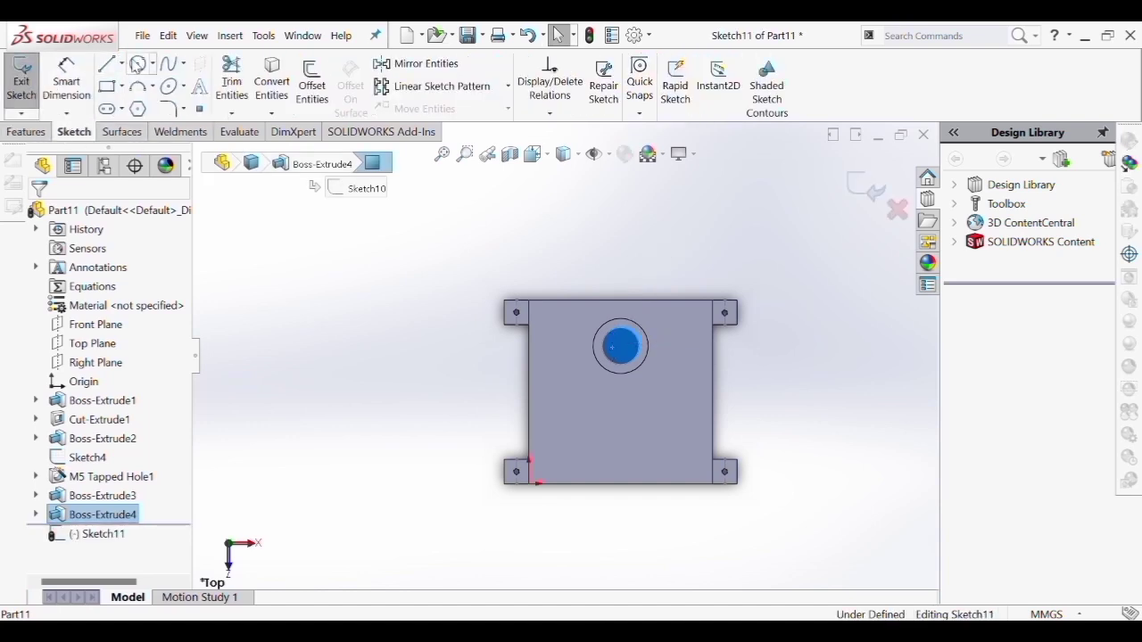
click(138, 63)
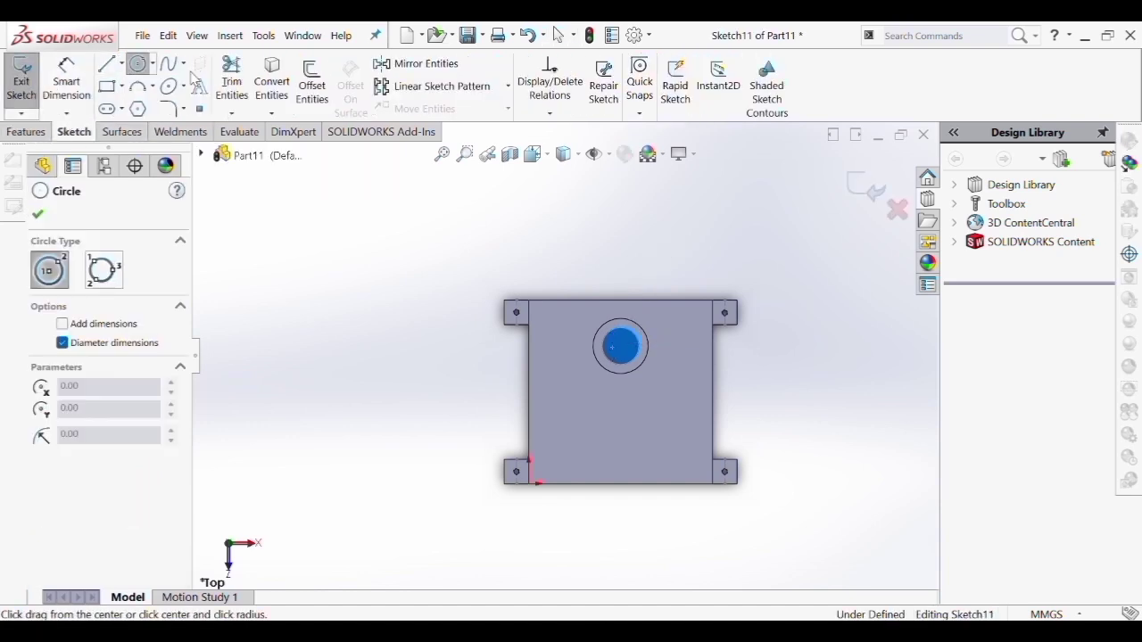
click(621, 346)
click(660, 386)
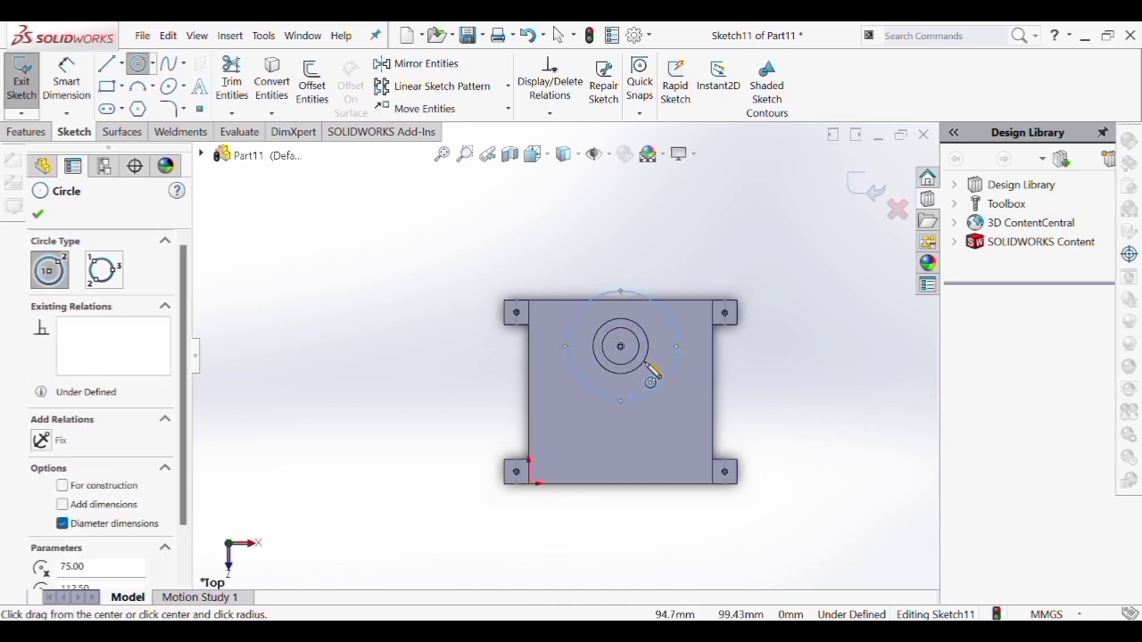
Dimension the outer concentric circle and set its diameter to 50 mm
click(64, 82)
click(654, 305)
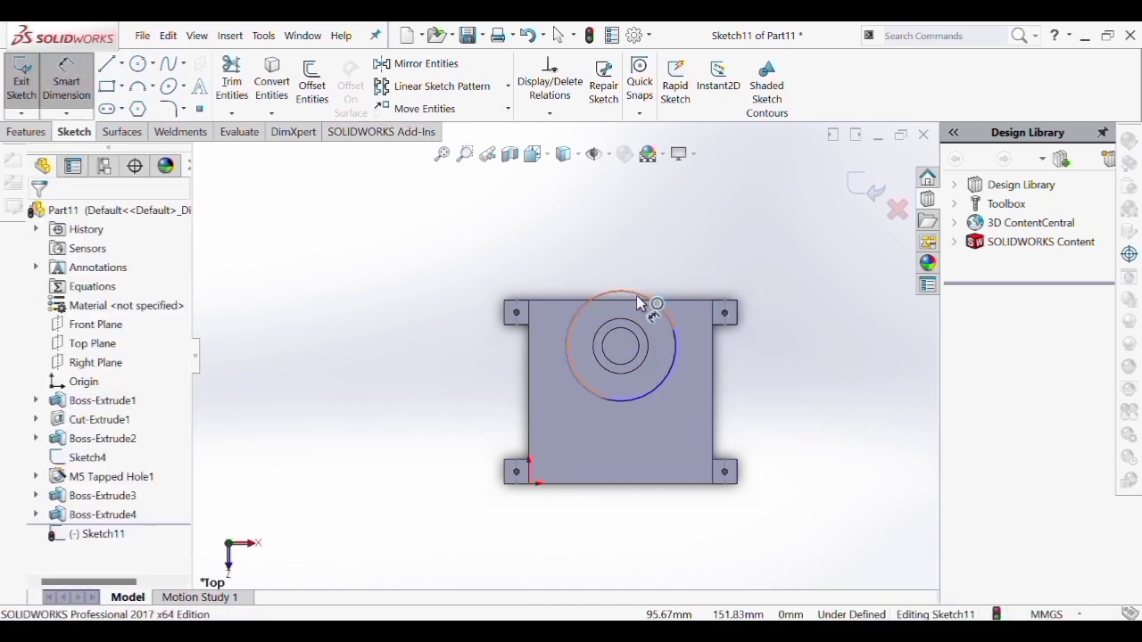
click(743, 212)
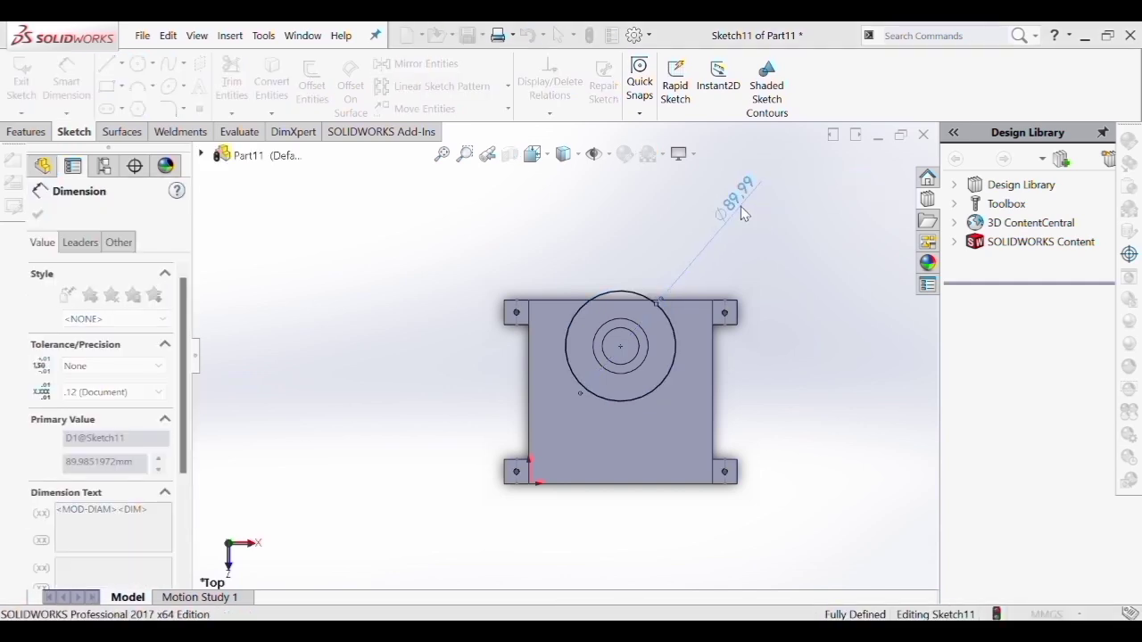
text(50)
key(Return)
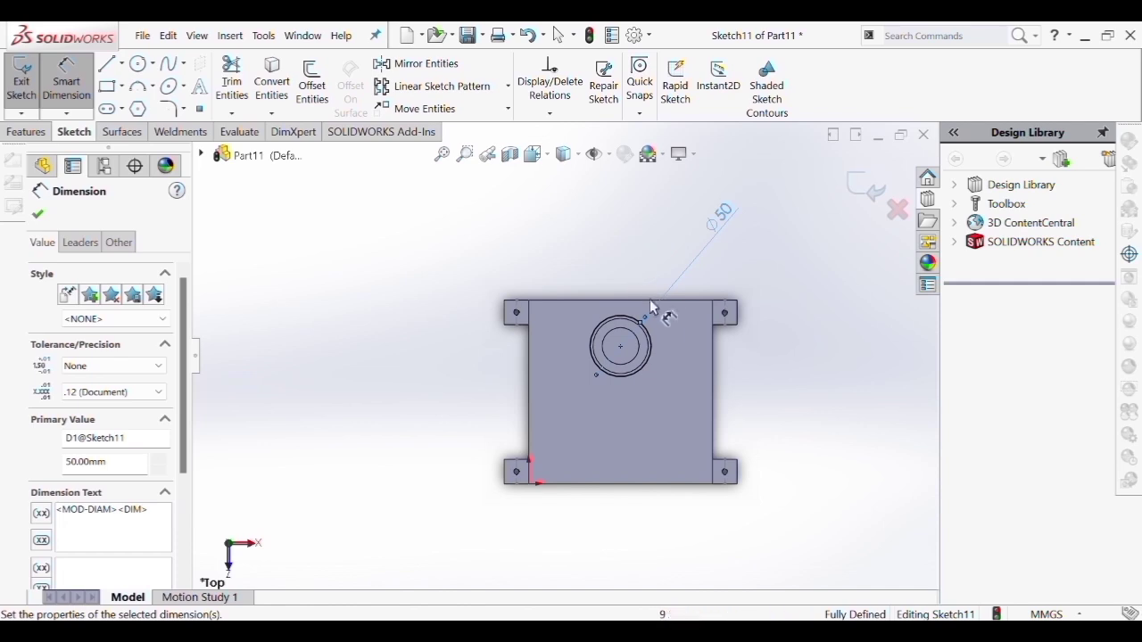
Extrude the 50 mm circle as a blind boss 40 mm high, merged with the part
click(26, 132)
click(28, 85)
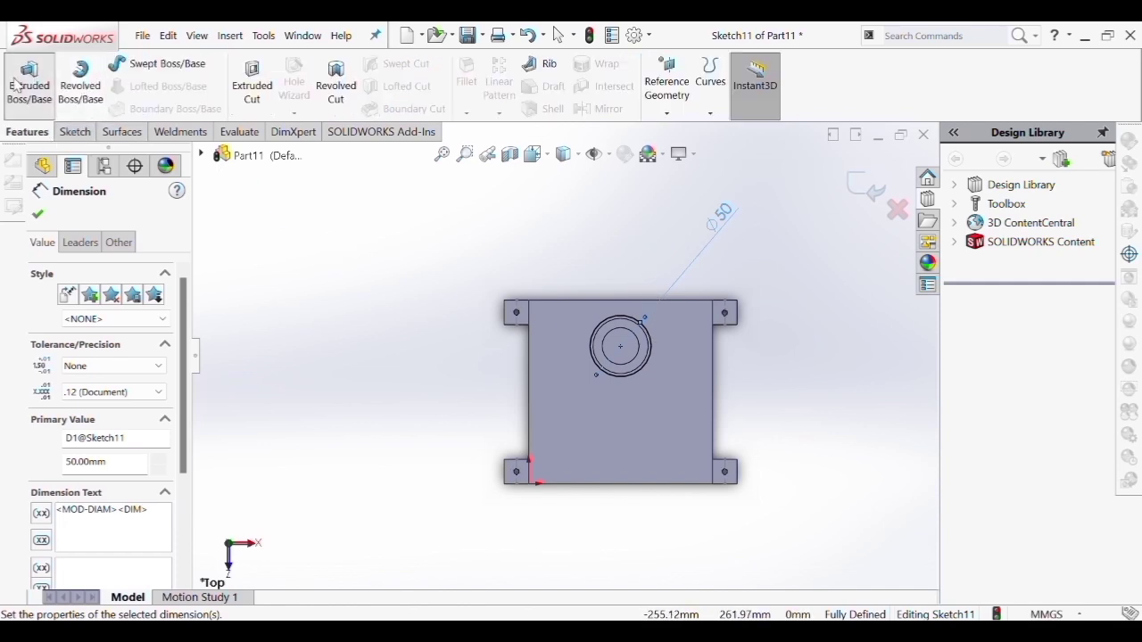
text(40)
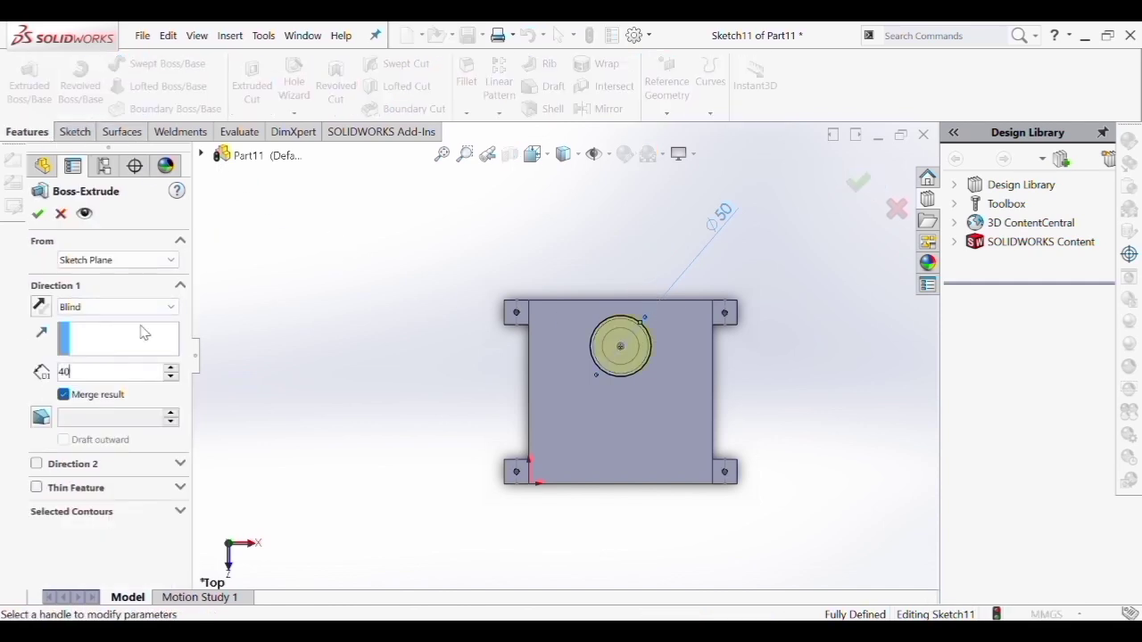
key(Return)
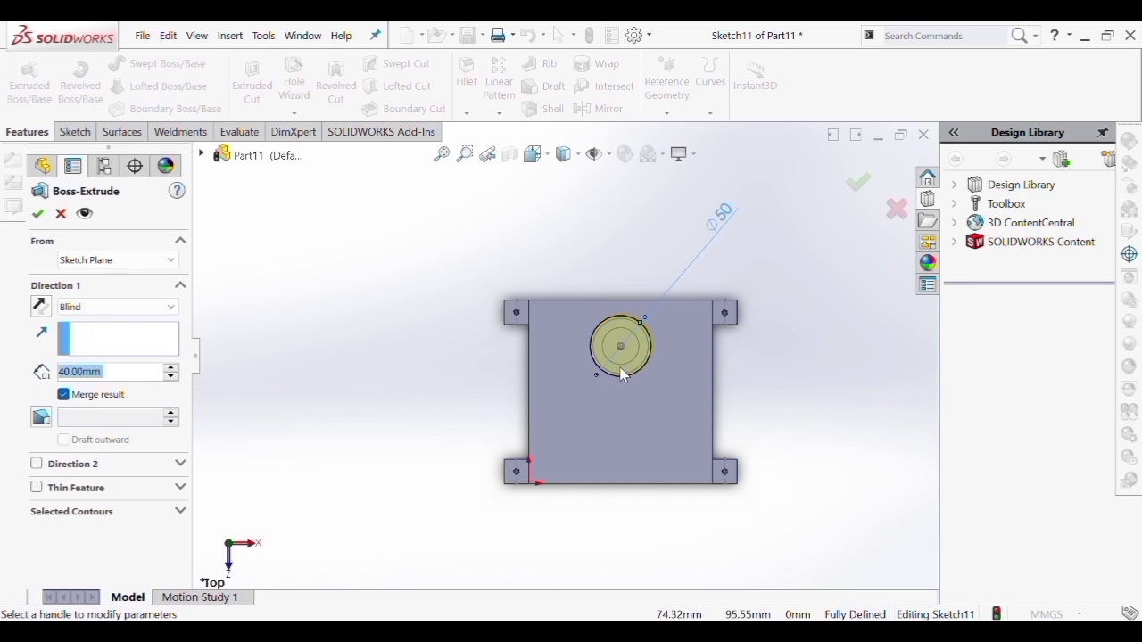
middle_drag(613, 368, 250, 304)
click(38, 214)
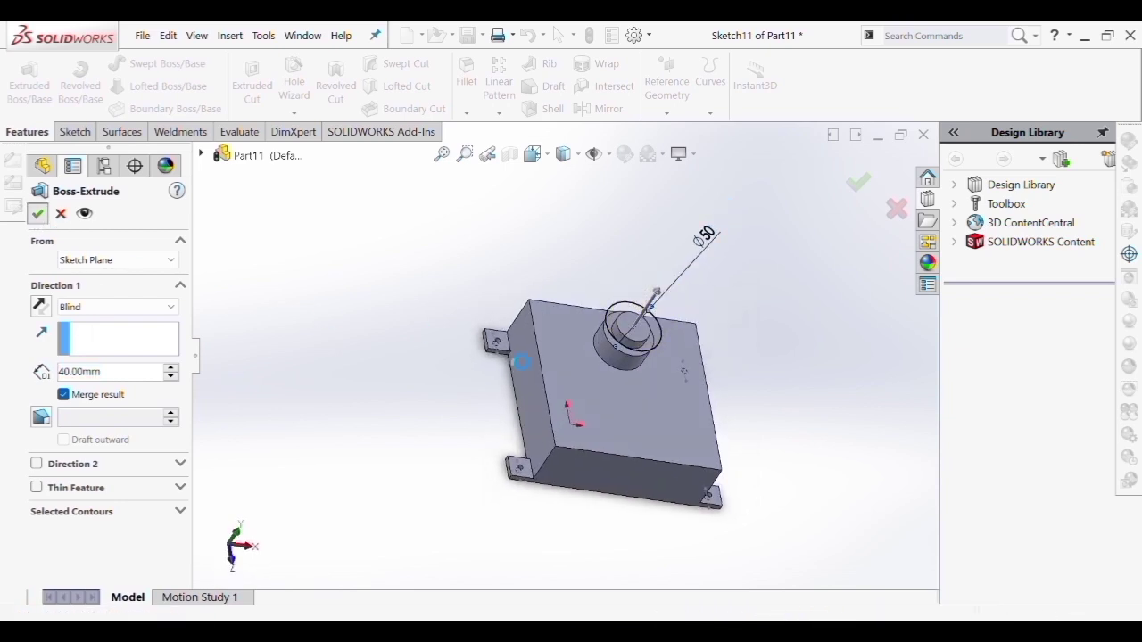
Examine the stepped boss on the block from the front, from angled directions and in isometric view
middle_drag(624, 267, 679, 260)
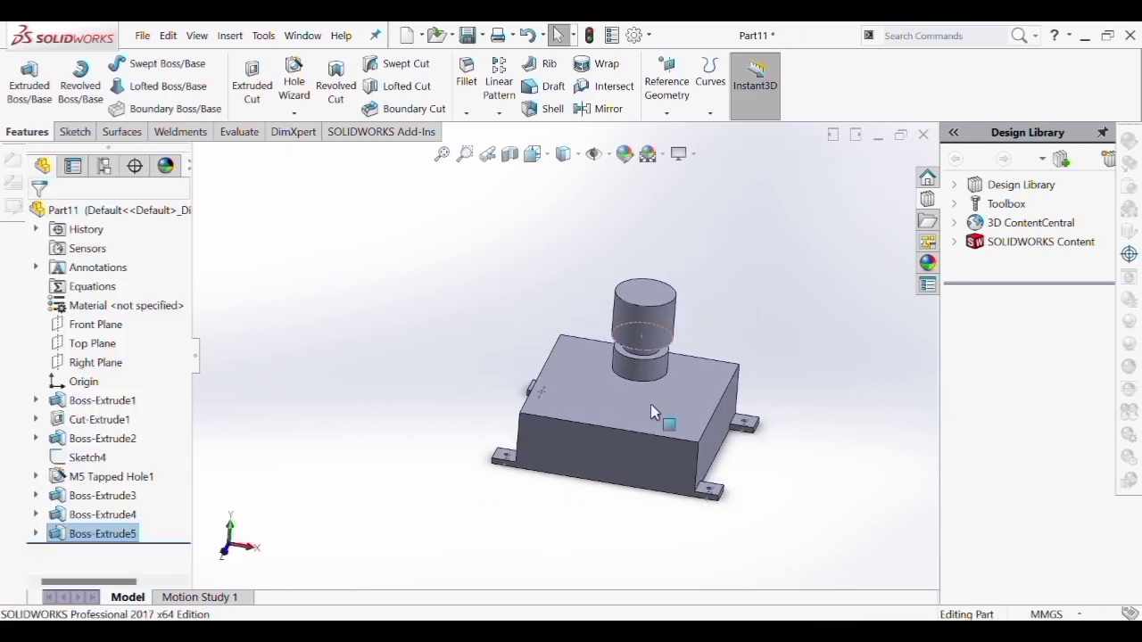
click(234, 544)
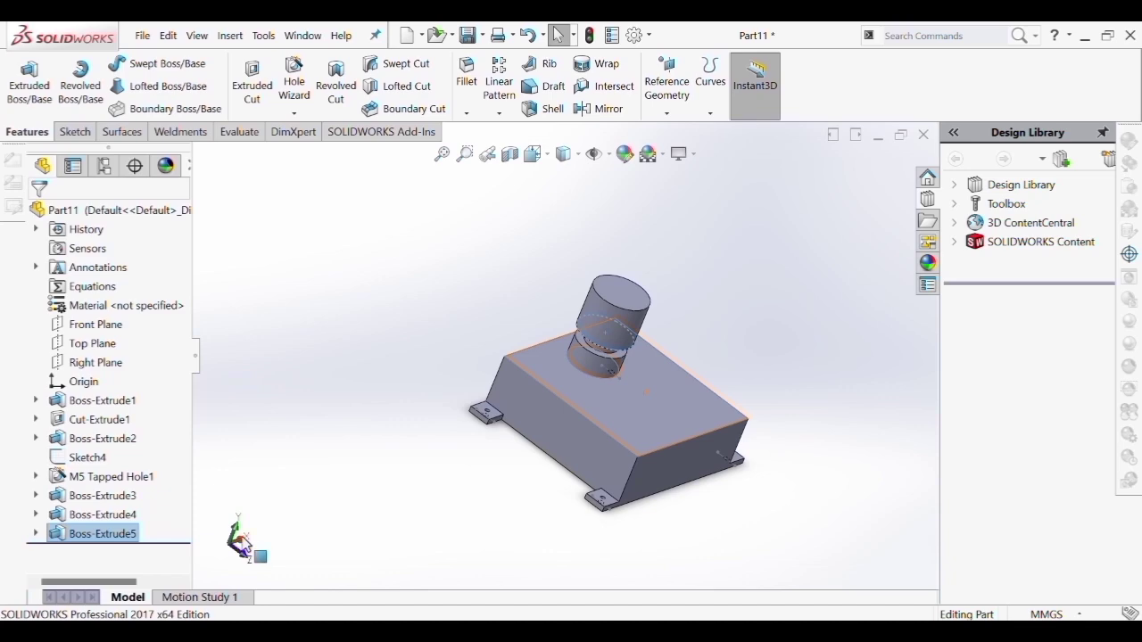
click(245, 566)
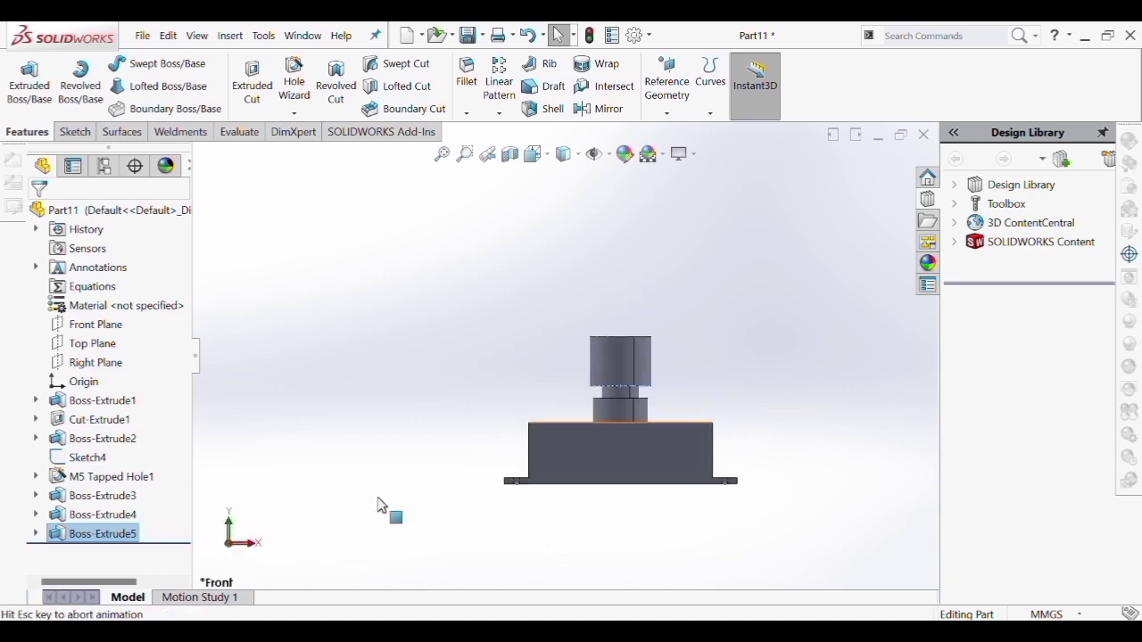
middle_drag(684, 403, 745, 495)
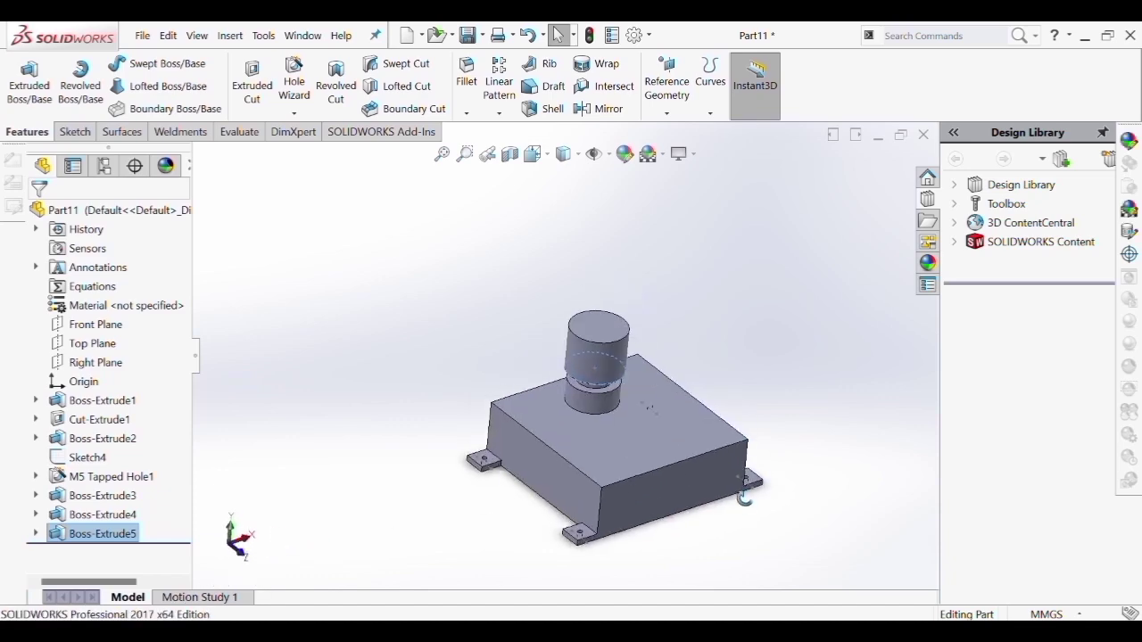
click(551, 153)
click(622, 197)
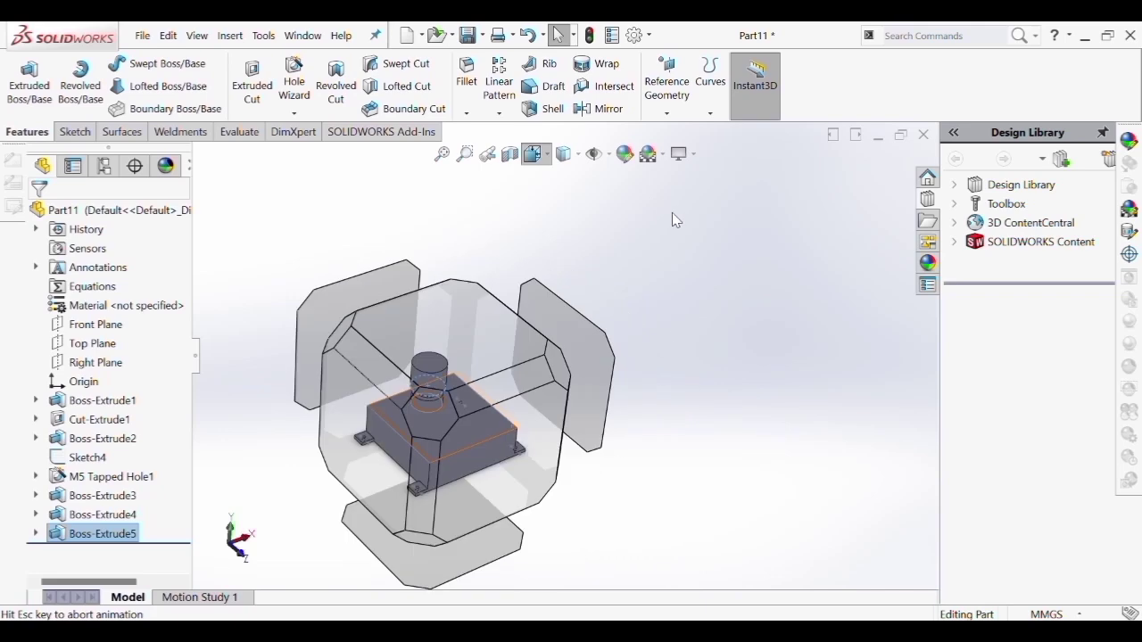
click(636, 205)
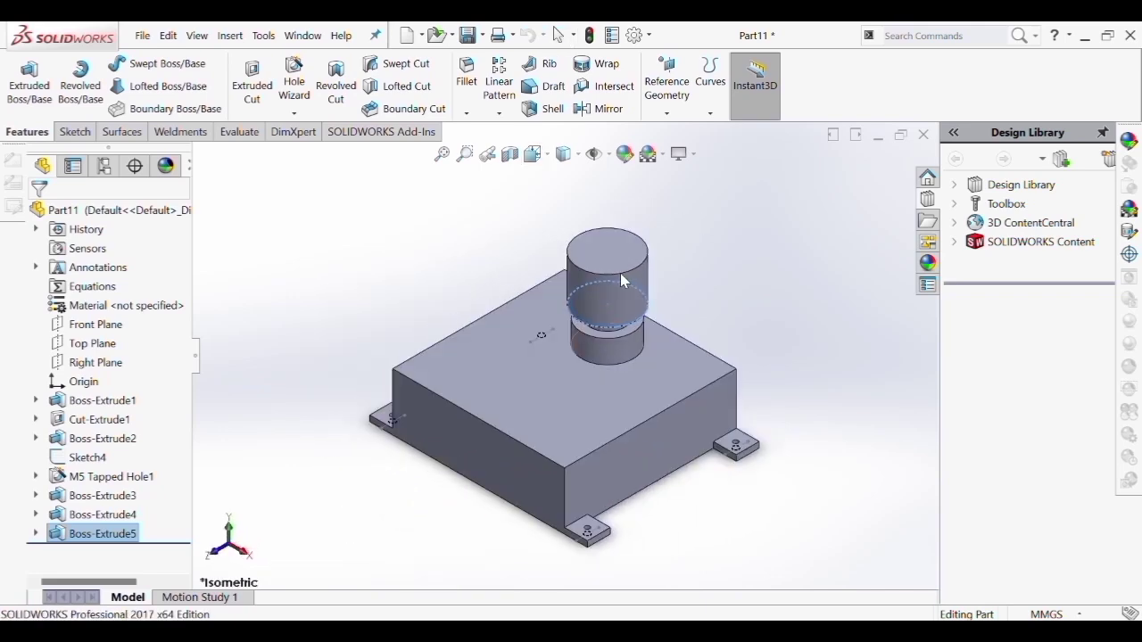
Create a reference plane tangent to the 45 mm boss section's cylindrical face and perpendicular to the block's side face
click(214, 558)
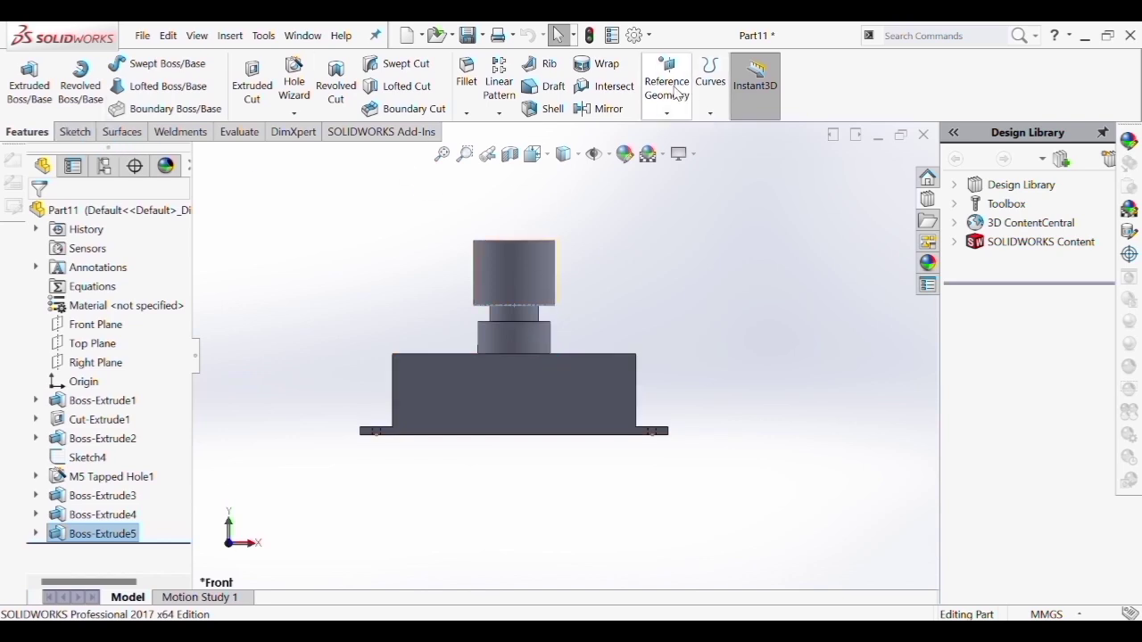
click(676, 132)
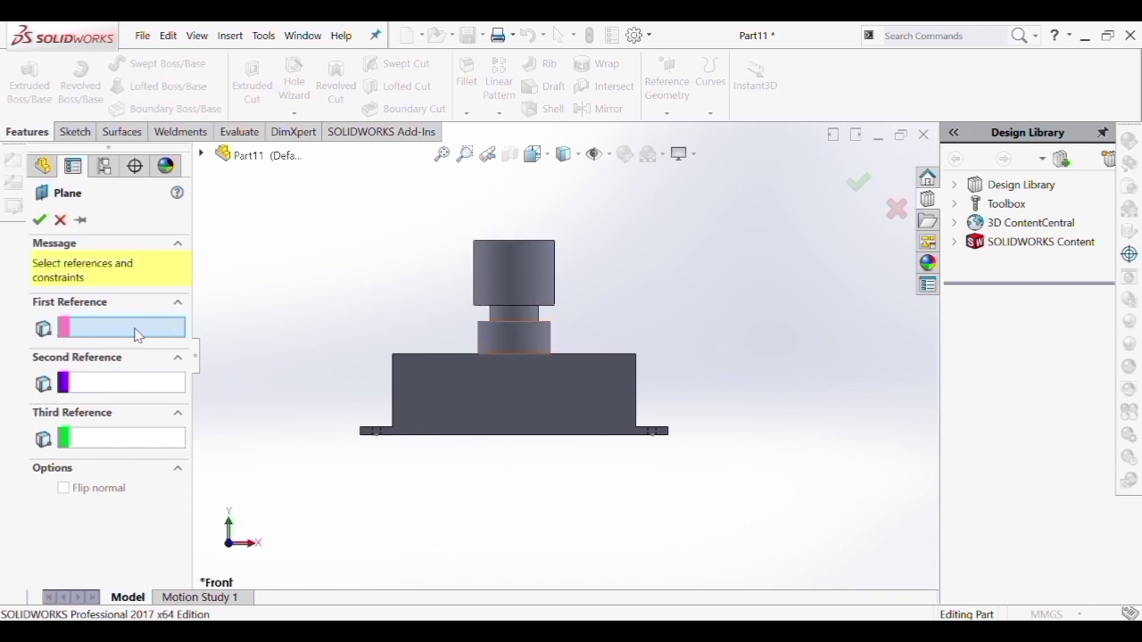
click(500, 334)
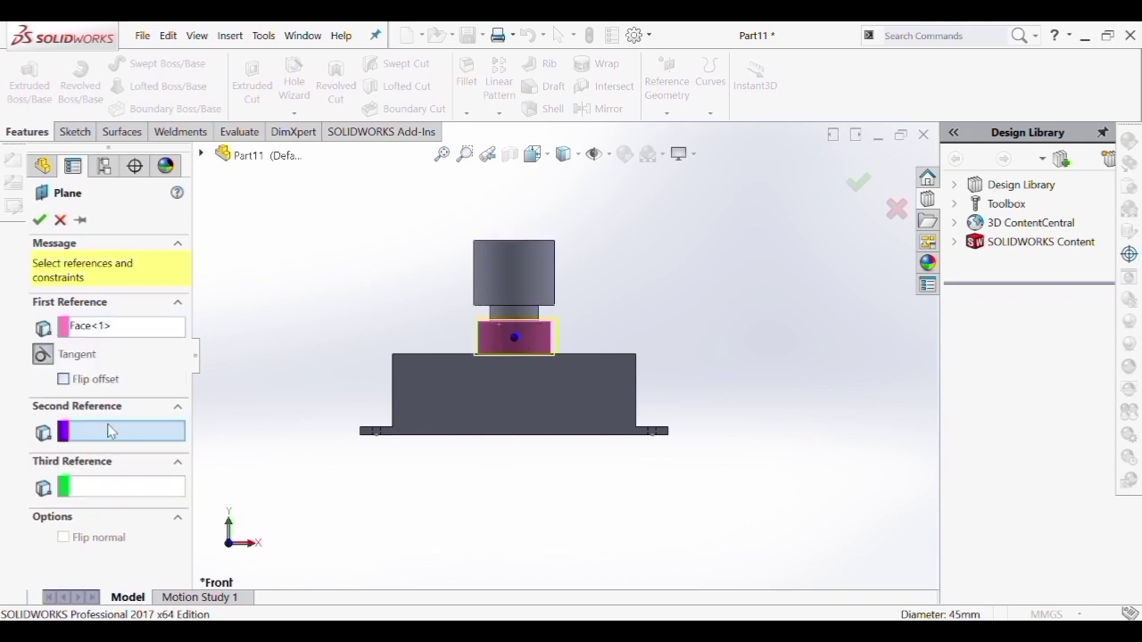
key(ctrl+7)
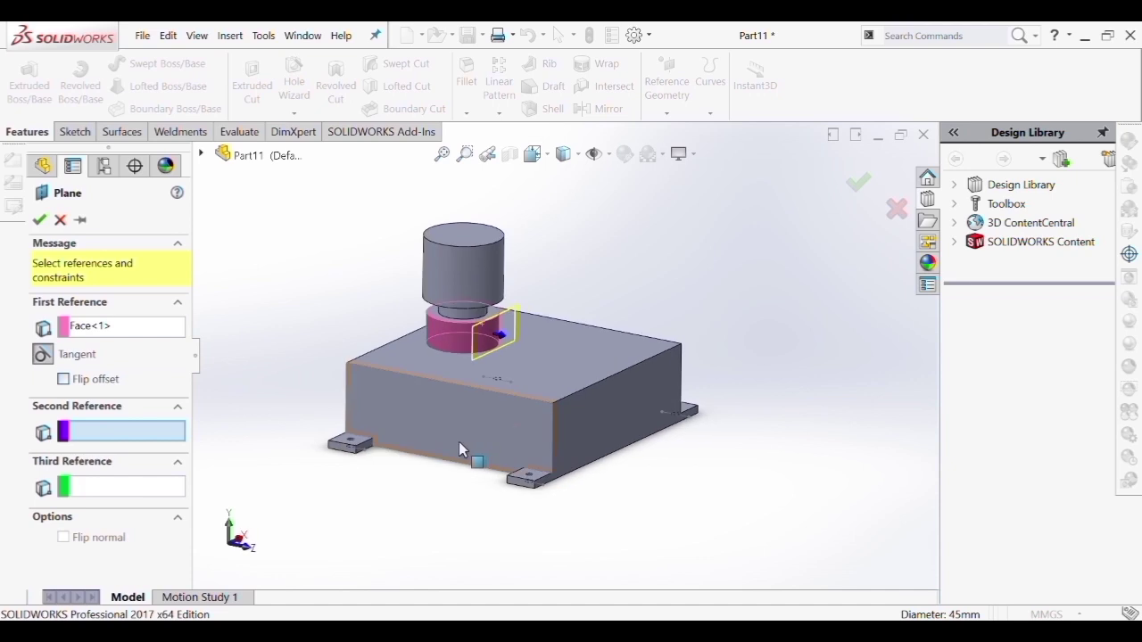
click(417, 371)
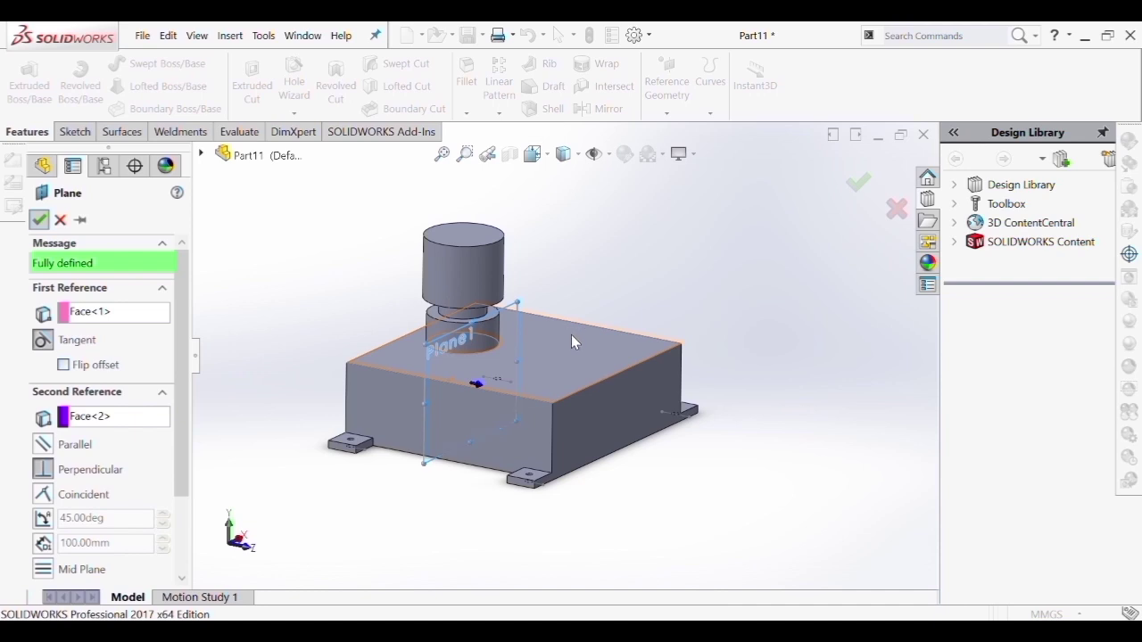
key(Return)
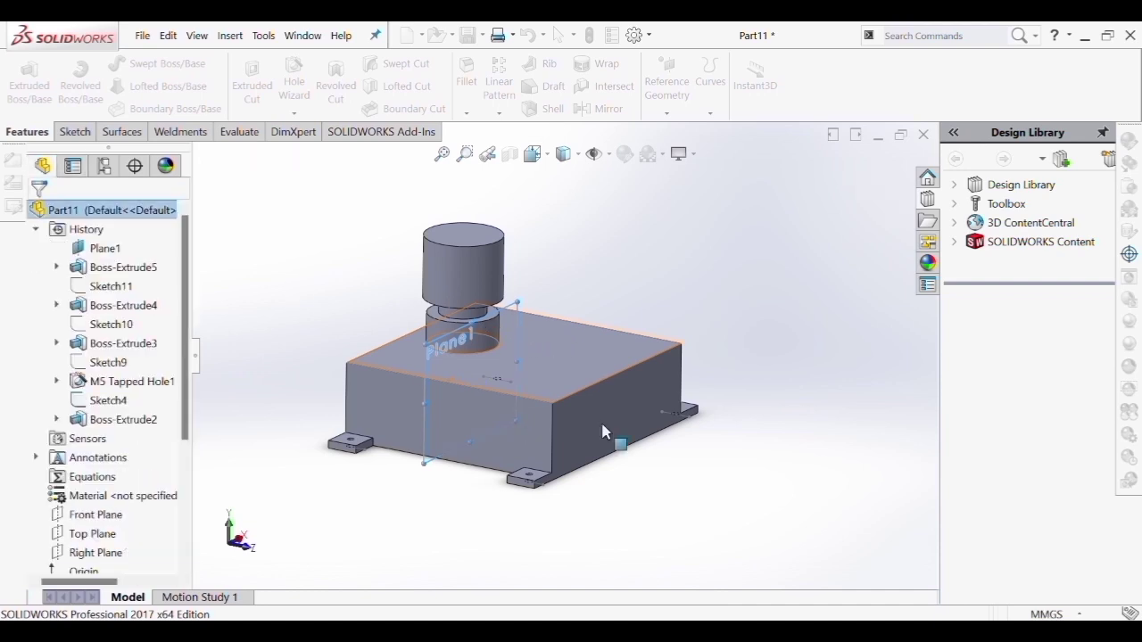
Start a sketch on the tangent plane and draw a vertical centerline spanning the full height of the 45 mm boss section
middle_drag(601, 428, 625, 471)
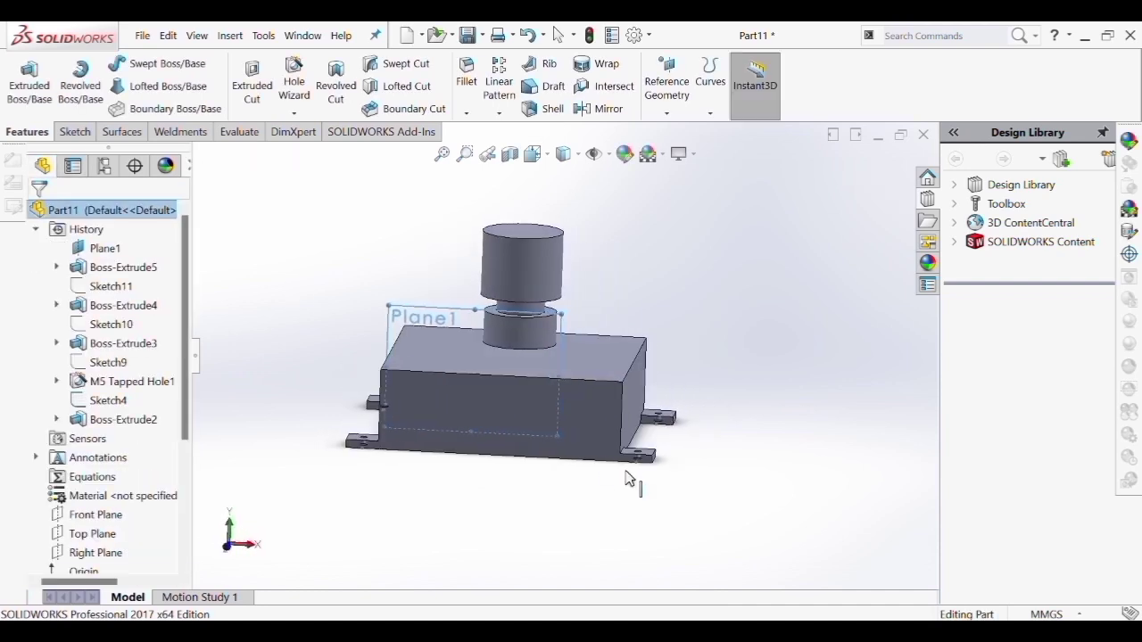
click(230, 551)
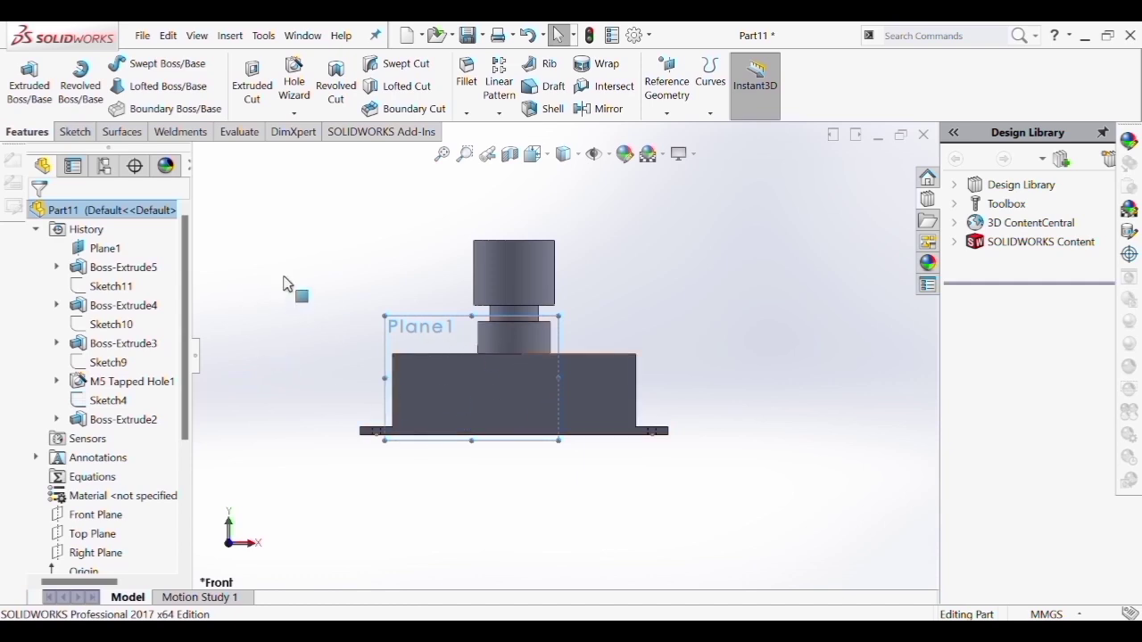
scroll(183, 250, down, 4)
click(63, 129)
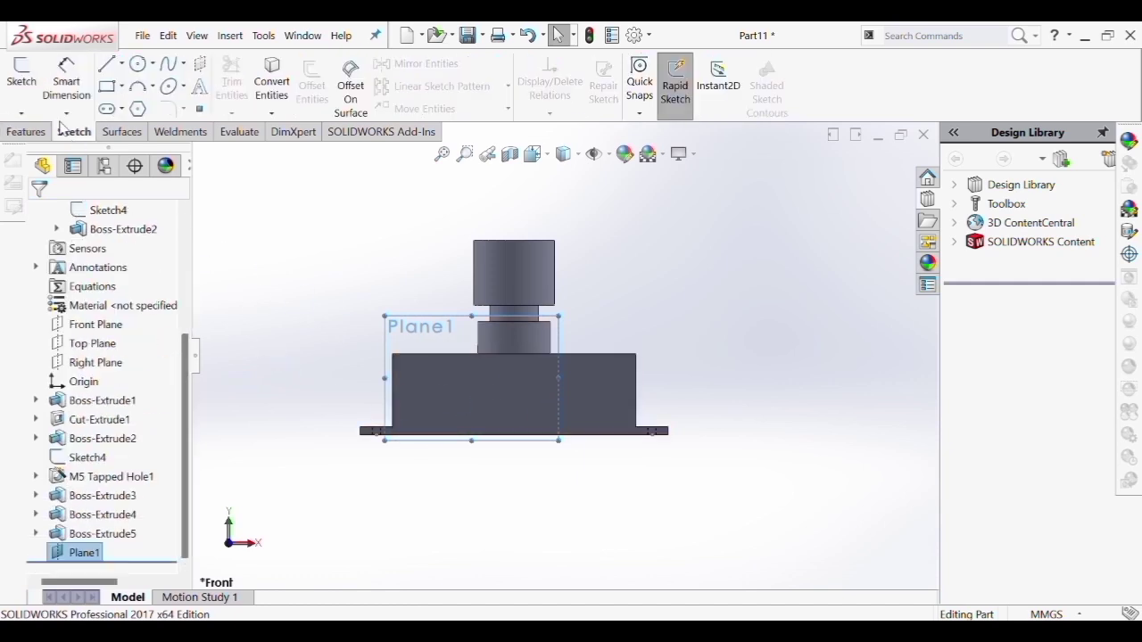
click(22, 73)
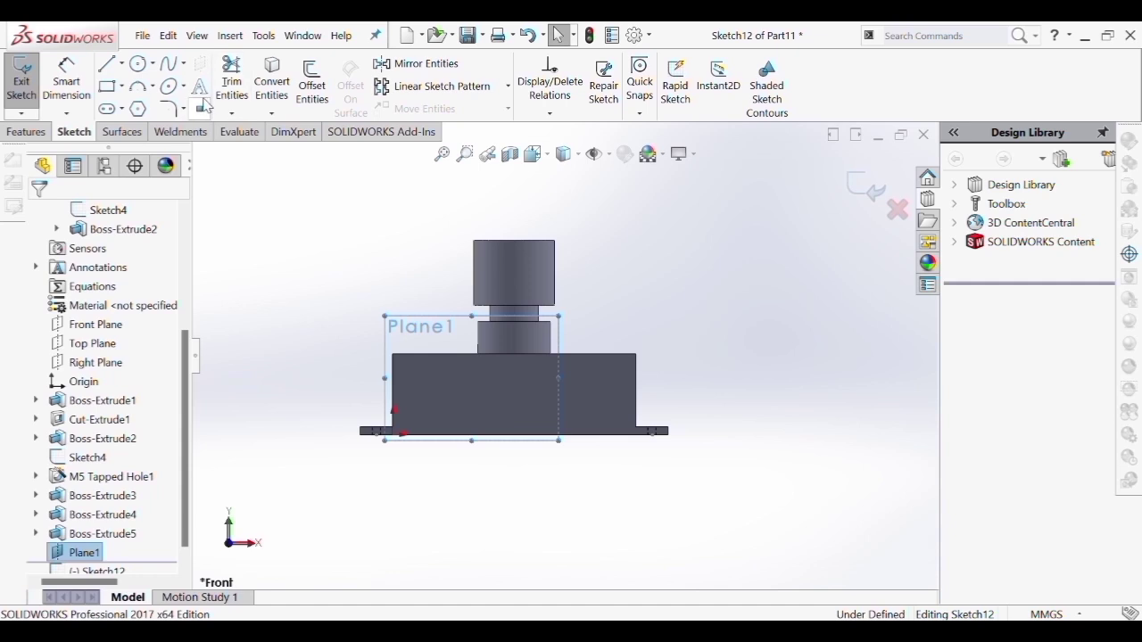
click(122, 66)
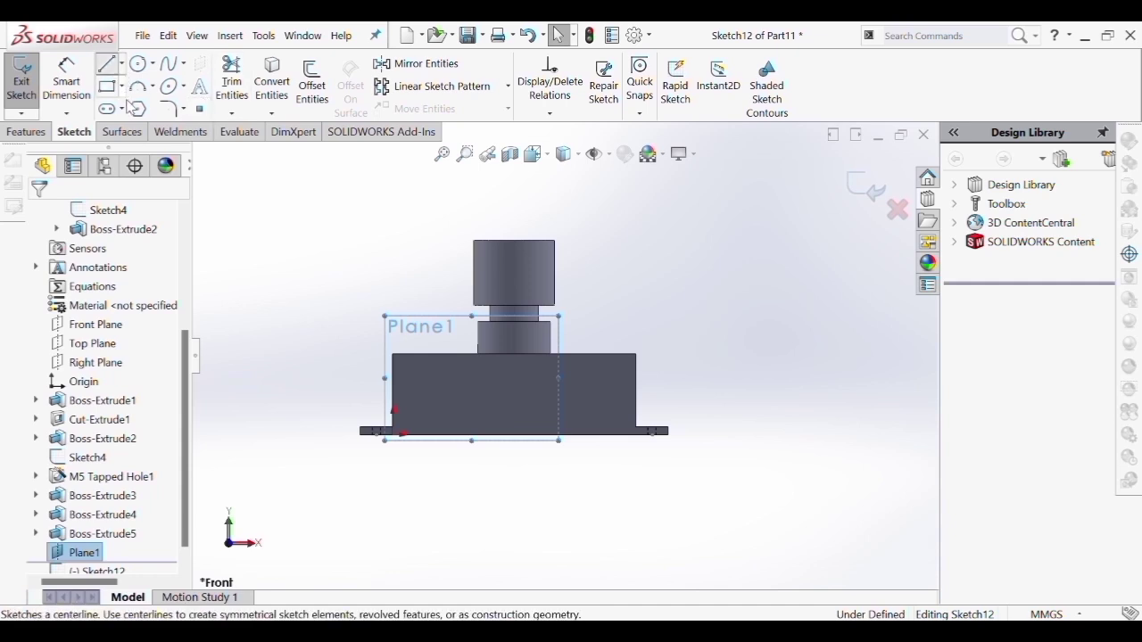
click(128, 100)
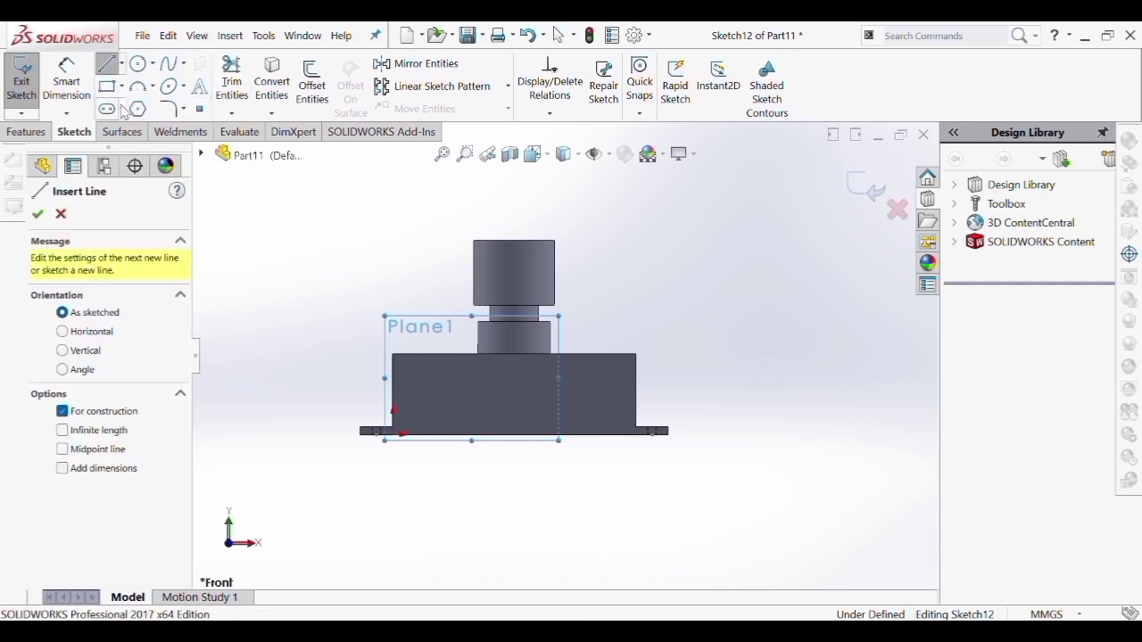
click(515, 321)
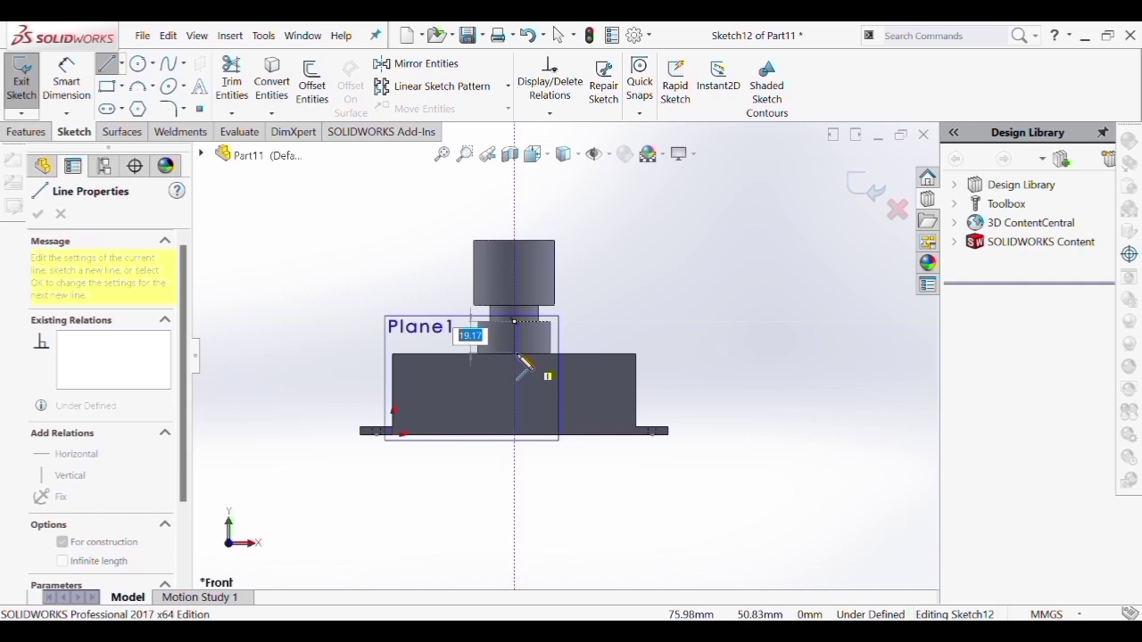
click(514, 337)
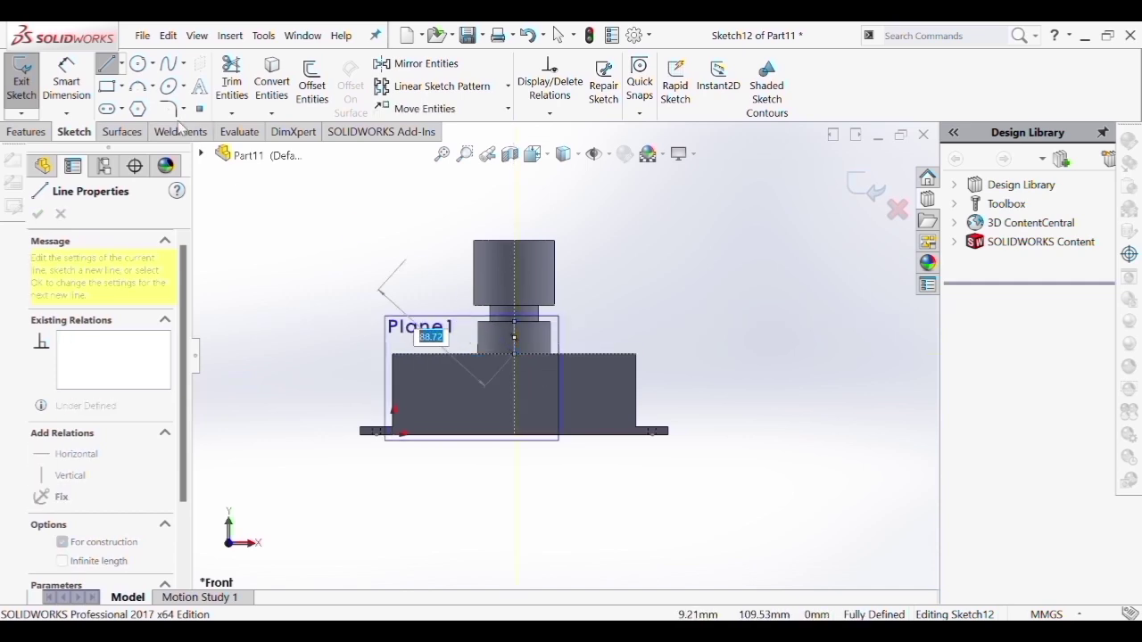
key(Escape)
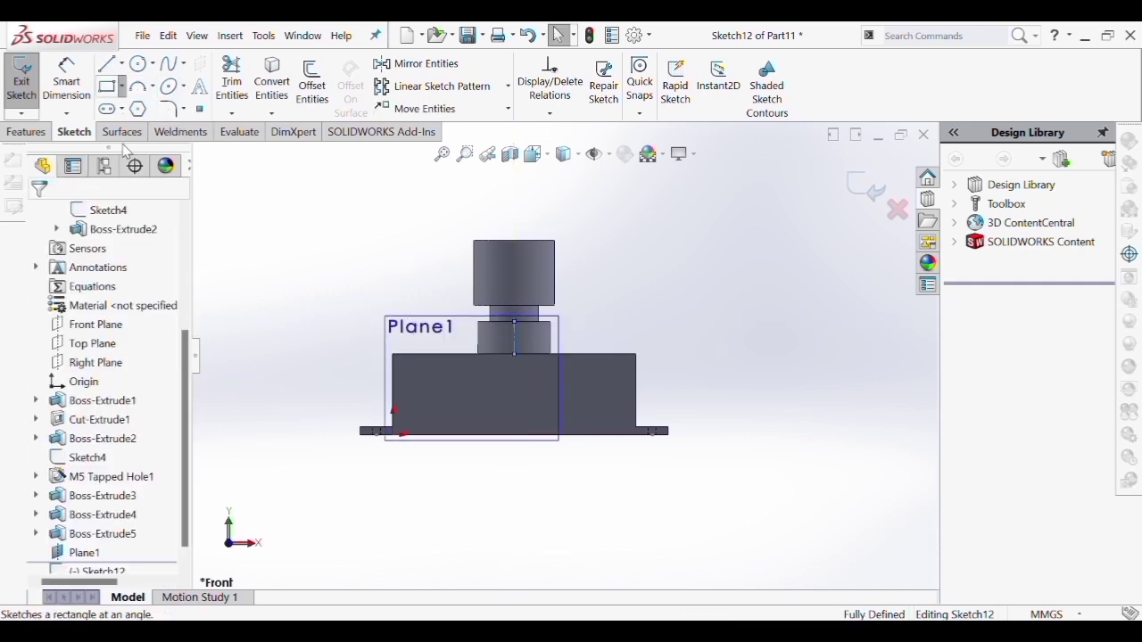
Sketch a center rectangle about 17 mm wide and 8 mm high on the centerline's midpoint
click(124, 125)
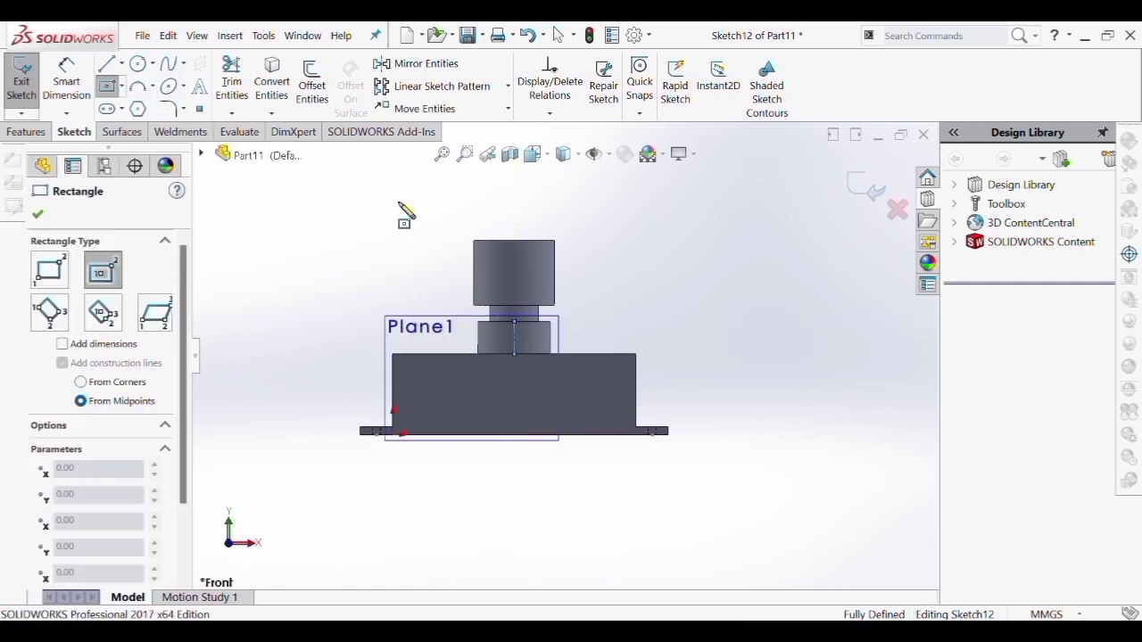
click(515, 338)
click(530, 346)
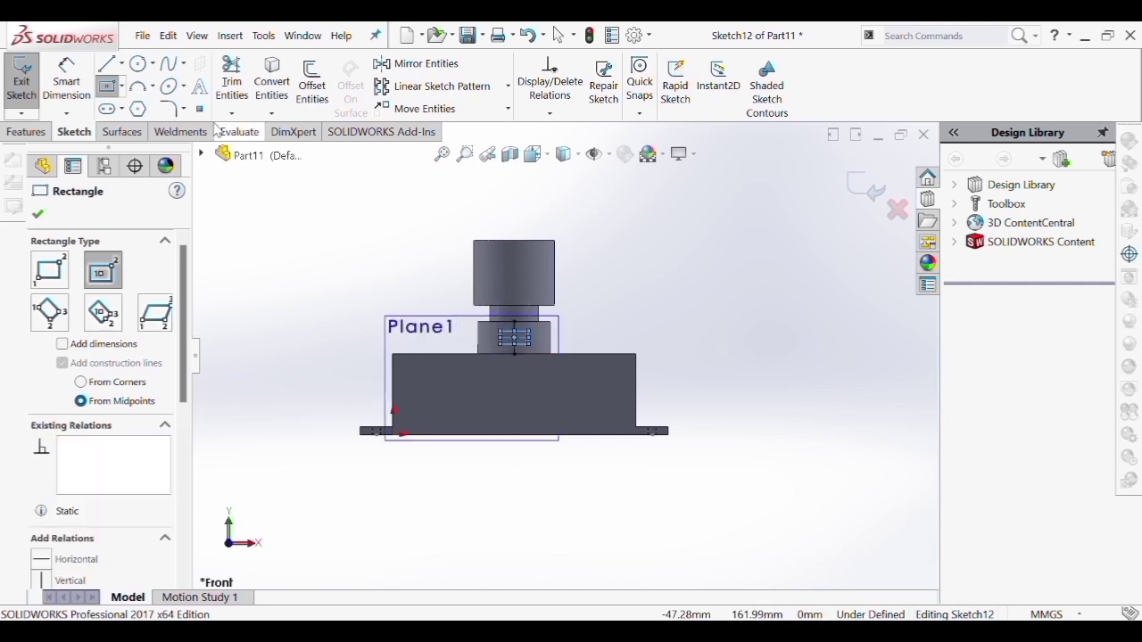
Dimension the rectangle and set its width to 3 mm and its height to 7 mm
click(65, 87)
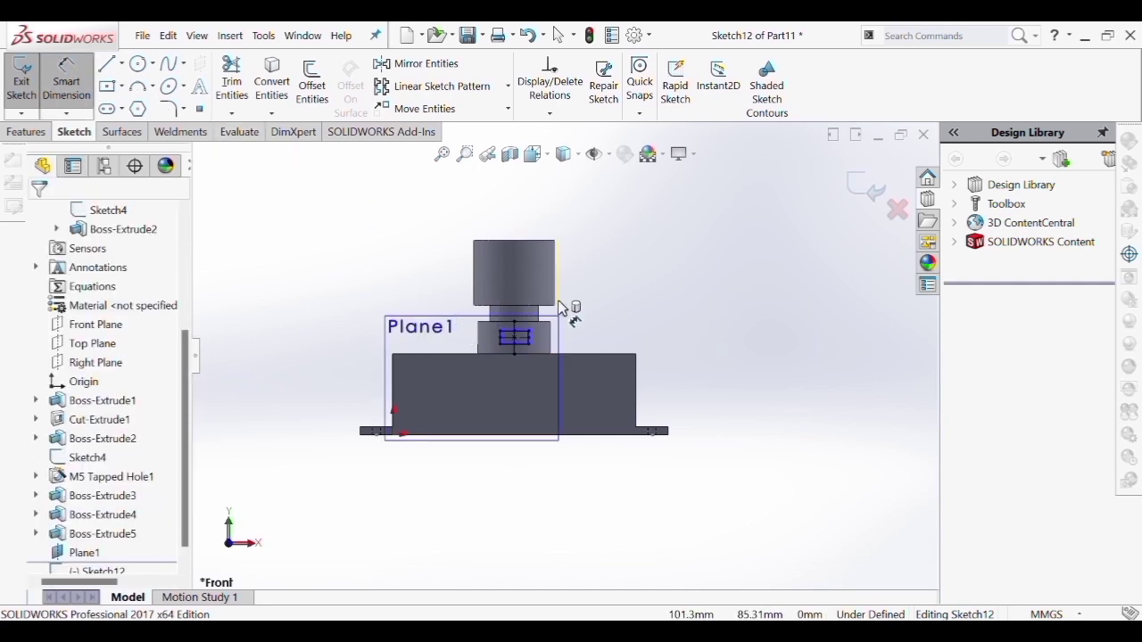
click(521, 346)
click(518, 379)
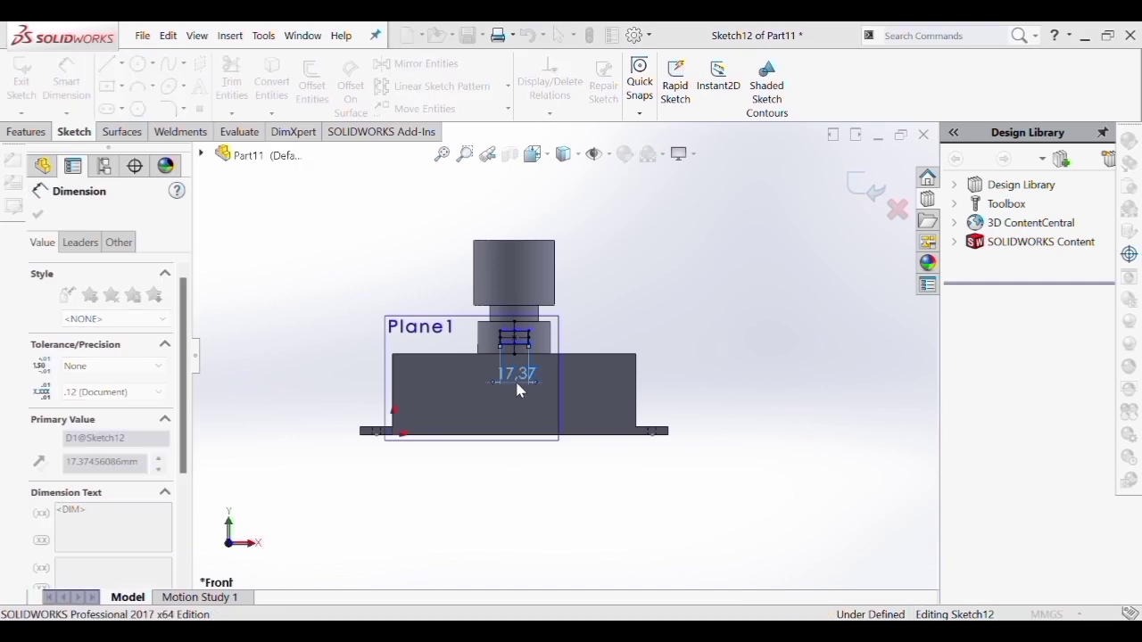
text(3)
key(Return)
scroll(544, 368, down, 5)
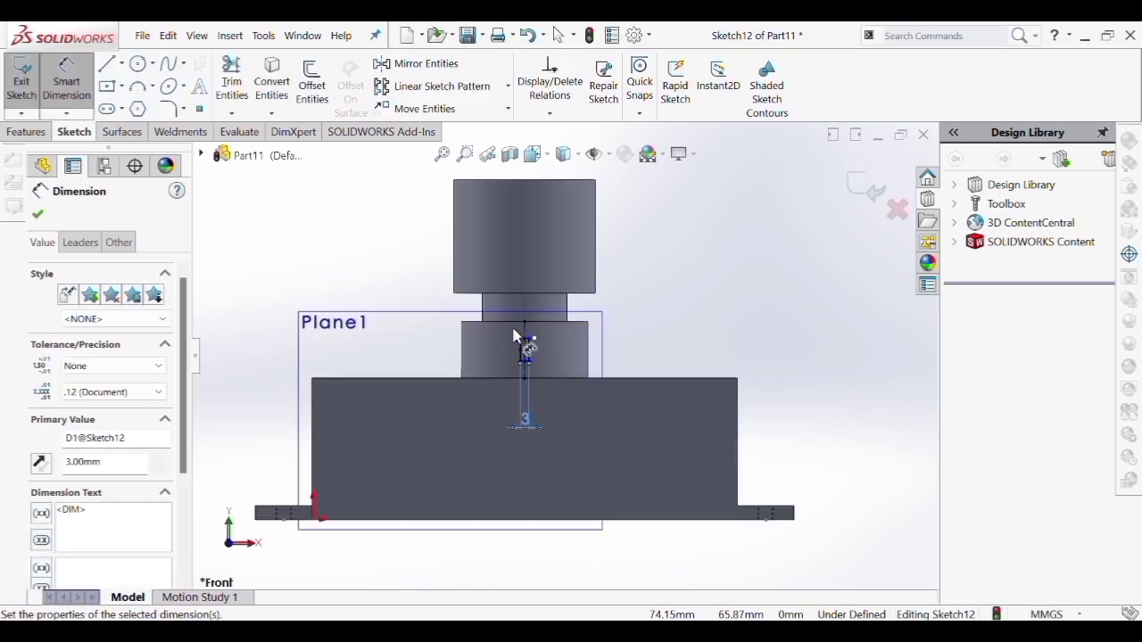
click(543, 366)
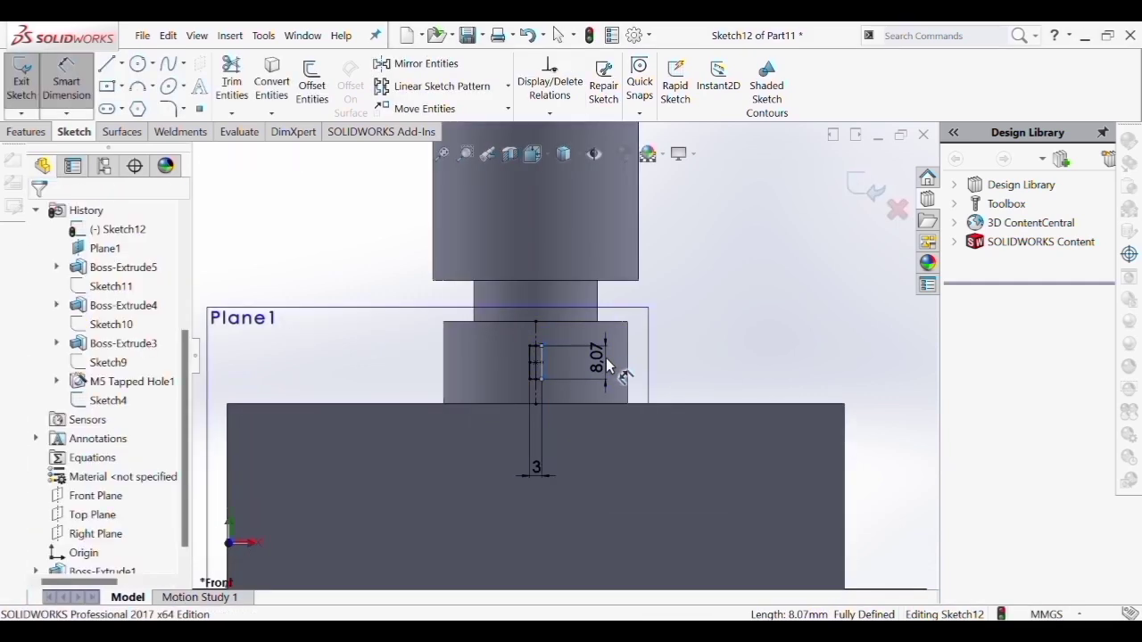
click(607, 366)
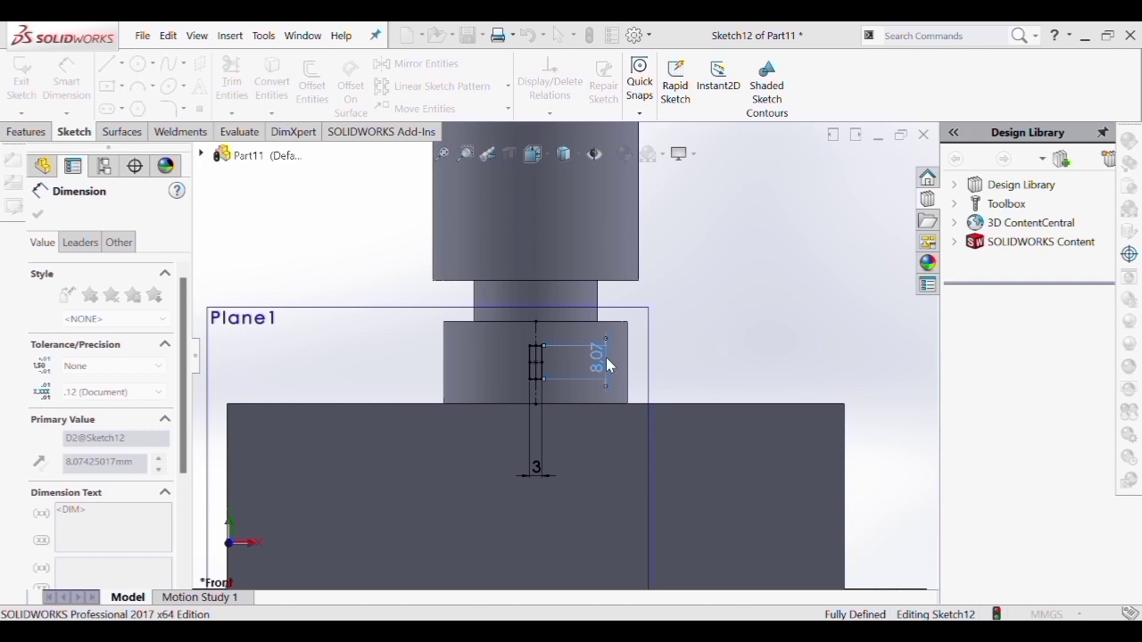
text(7)
key(Return)
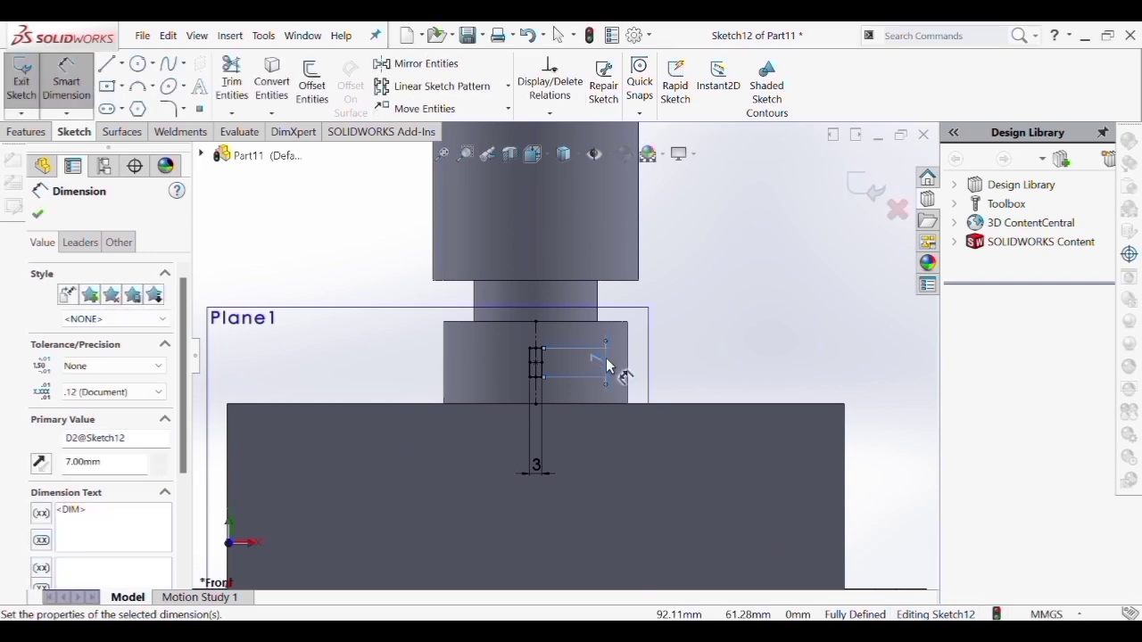
Extrude the 3 by 7 mm rectangle outward from the boss as a blind, merged bar 14.5 mm long
click(26, 133)
click(29, 80)
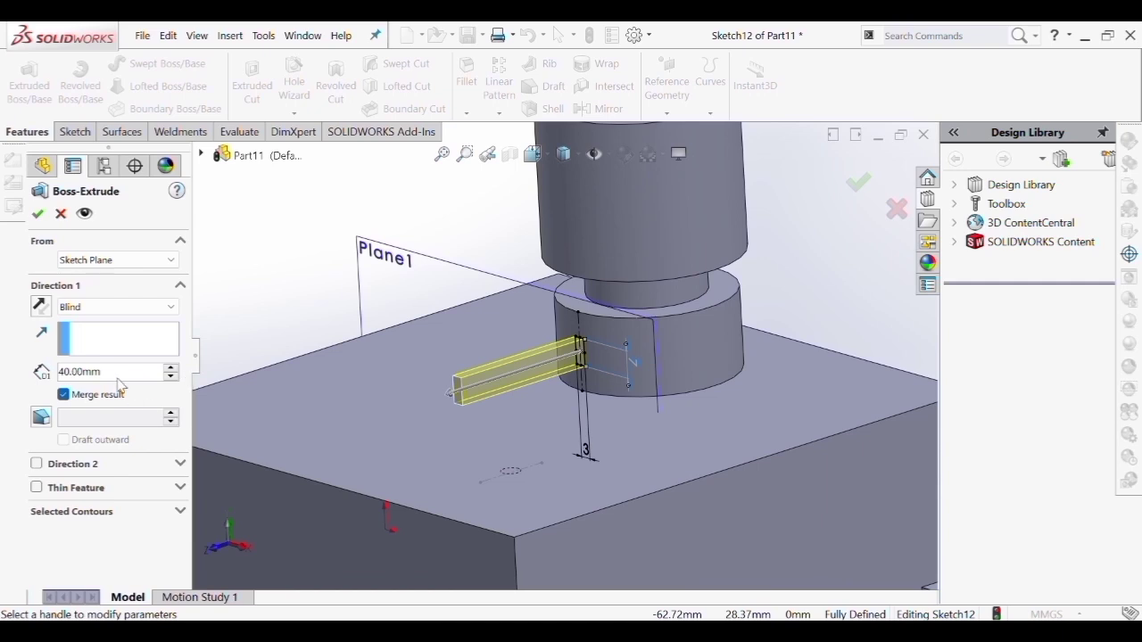
click(43, 372)
key(Return)
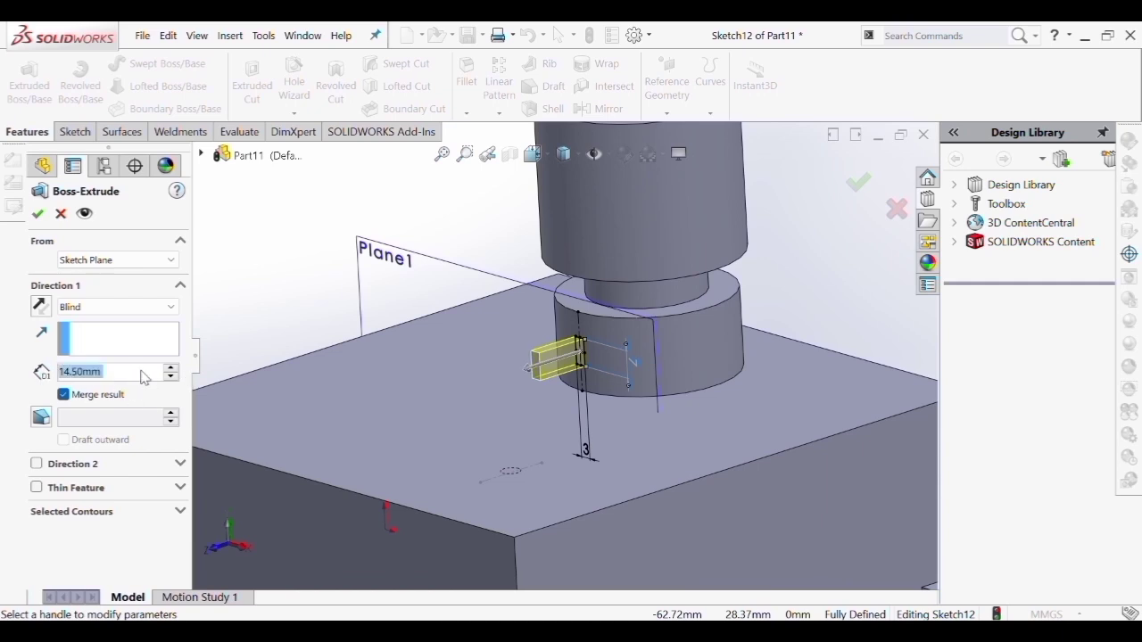
click(37, 214)
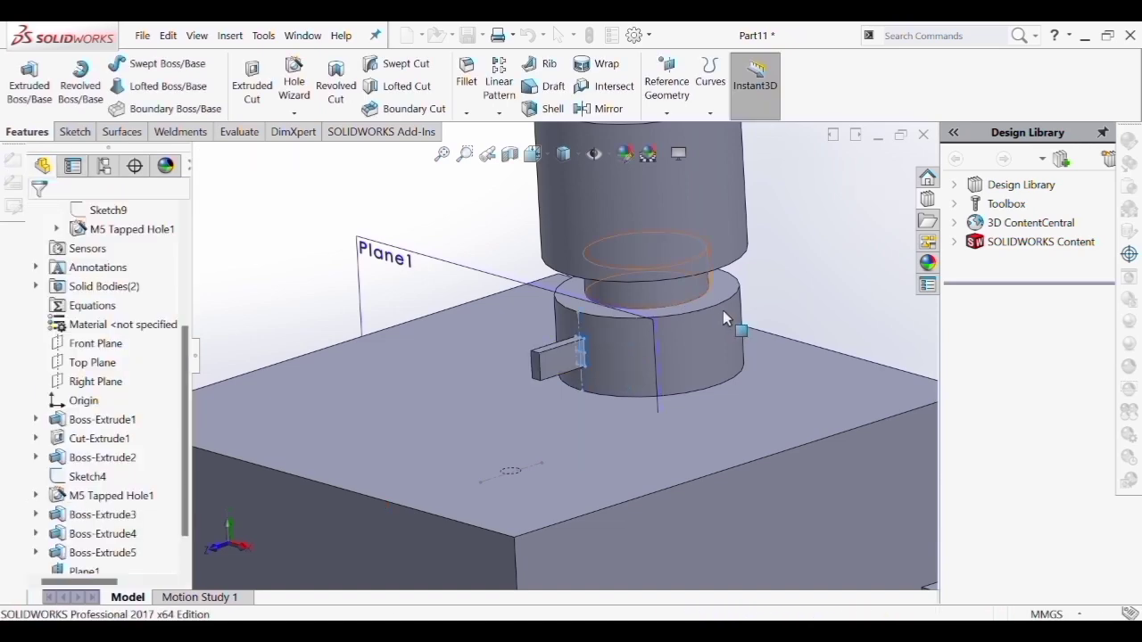
On the bar's top face, sketch a corner rectangle across its full width, extending about 5.5 mm from the free end
middle_drag(800, 373, 317, 513)
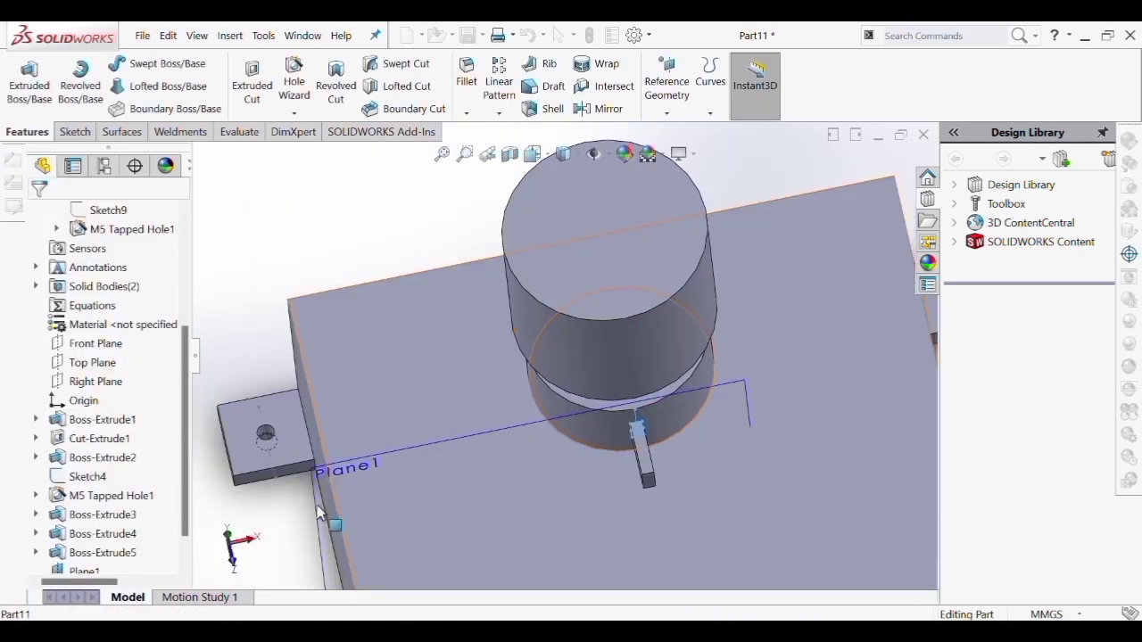
click(229, 536)
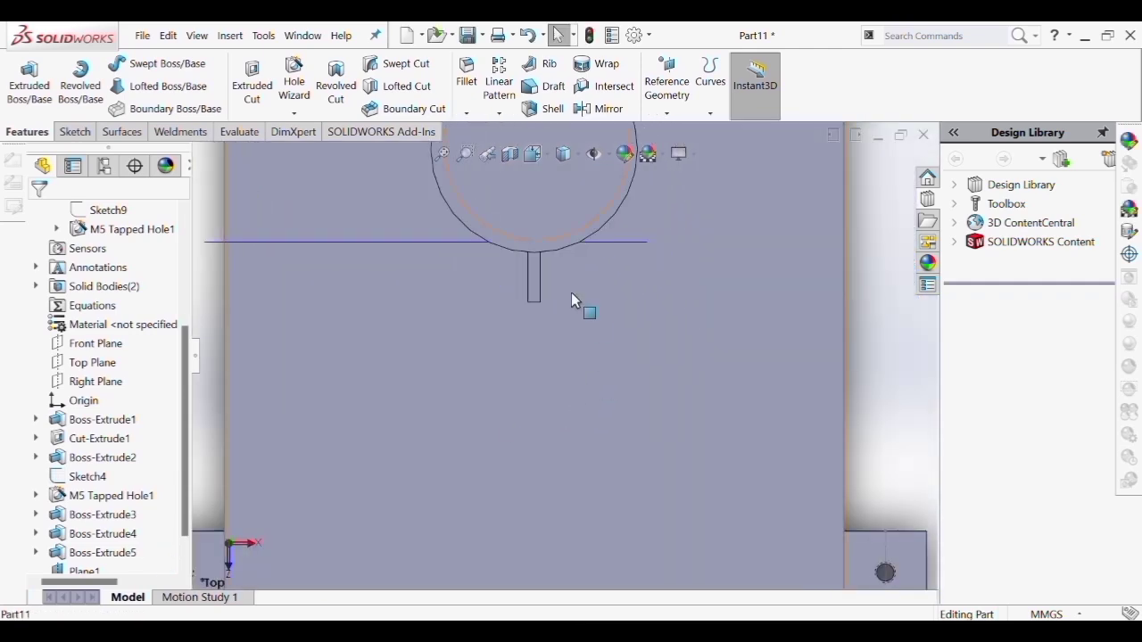
click(535, 278)
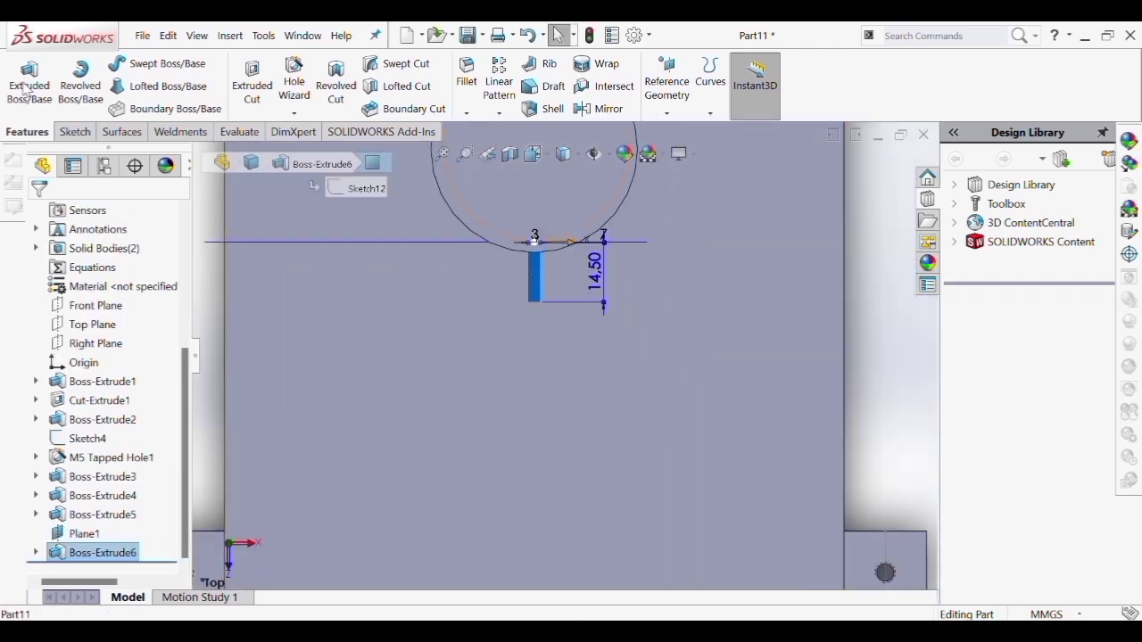
click(73, 131)
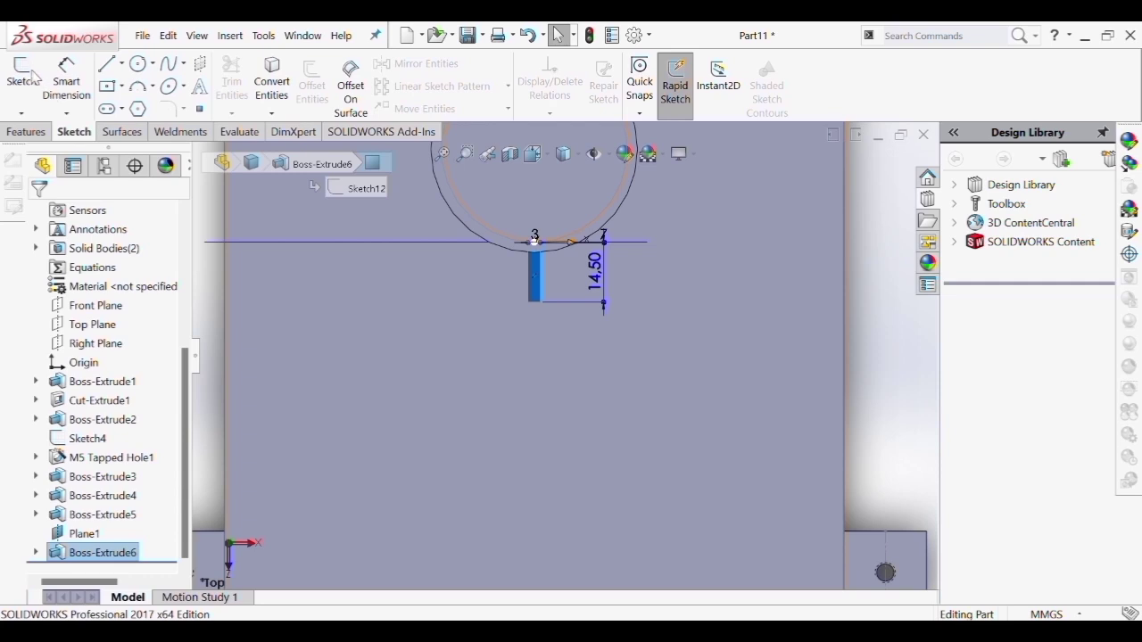
click(27, 75)
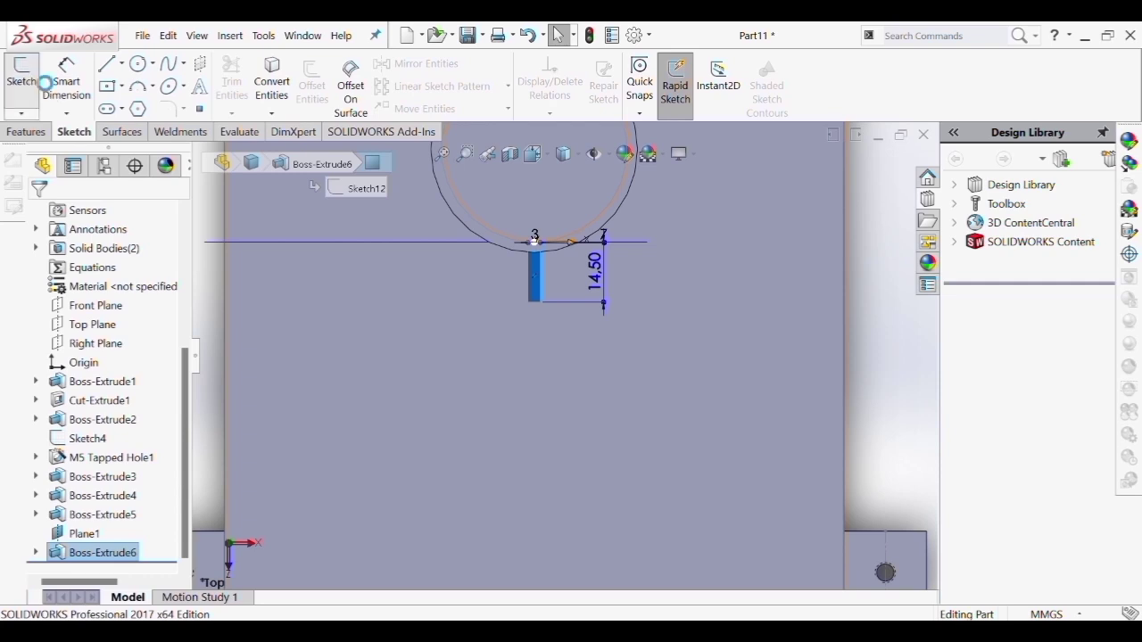
click(107, 87)
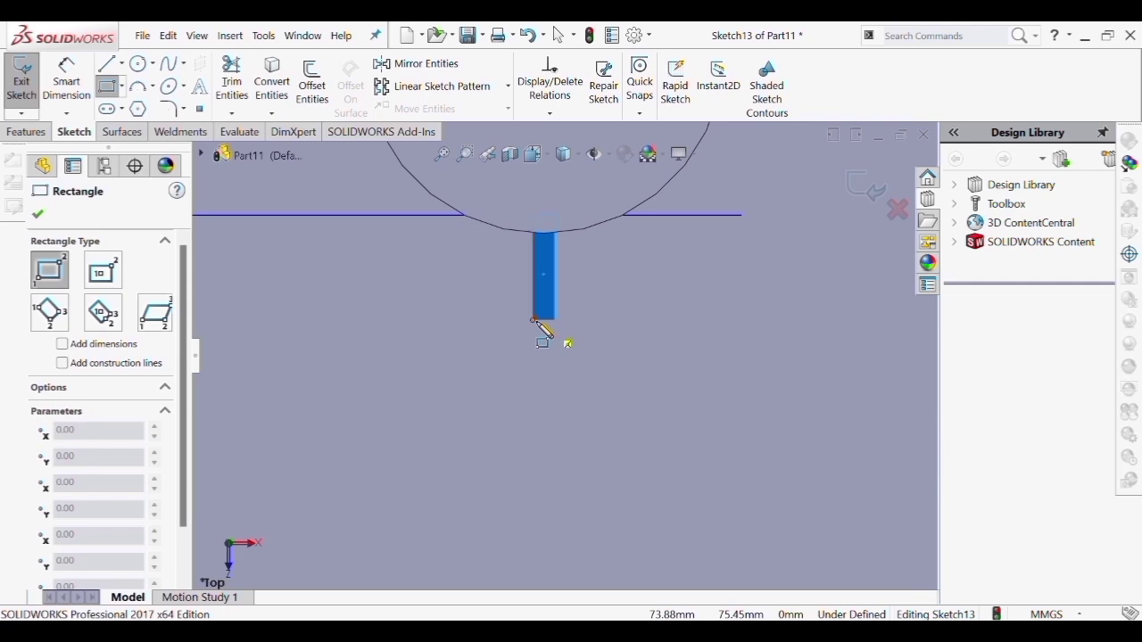
mouse_move(534, 319)
mouse_down()
mouse_move(565, 285)
mouse_move(563, 273)
mouse_move(560, 287)
mouse_move(555, 279)
mouse_up()
Dimension the long side of the rectangle at the bar's free end and set it to 7 mm
click(56, 83)
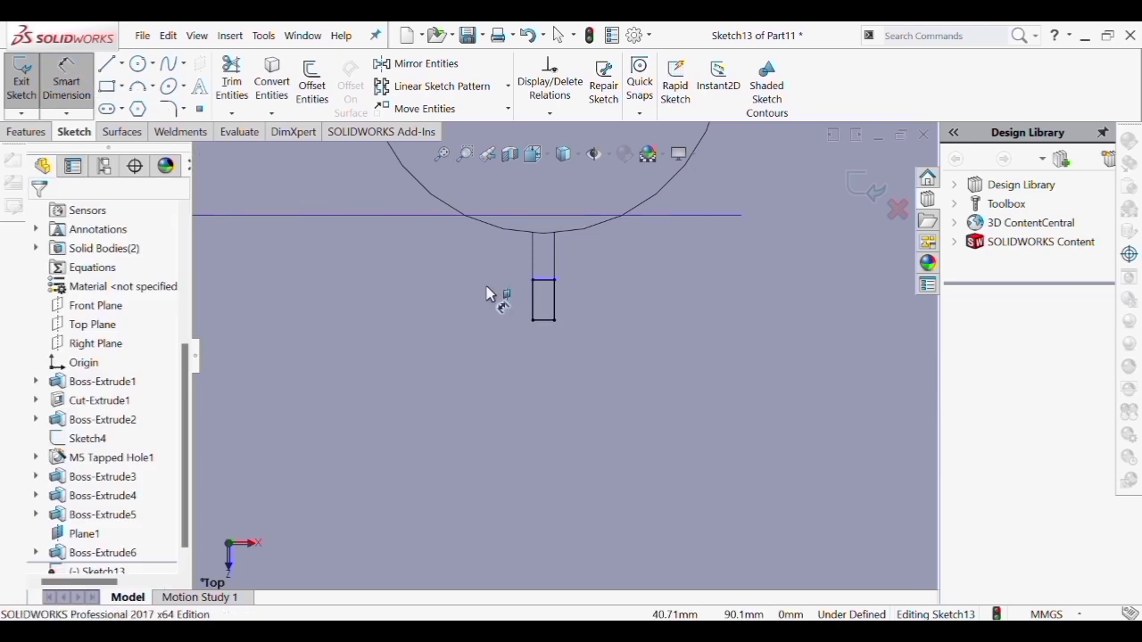
click(555, 304)
click(586, 308)
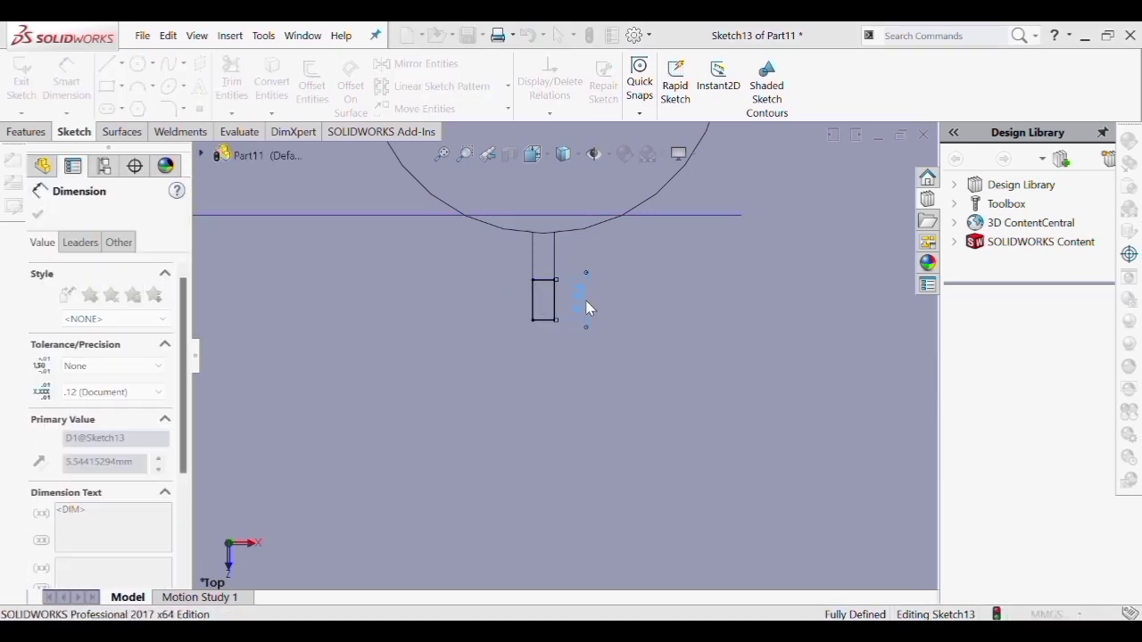
text(7)
key(Return)
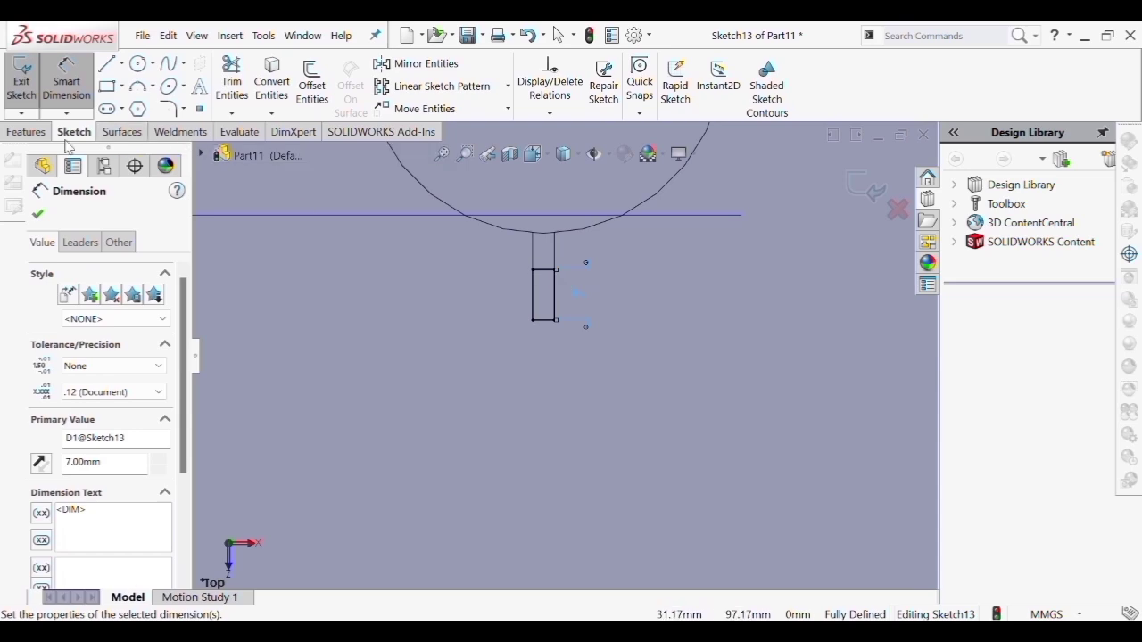
Extrude the rectangle on the bar's free end Up To Surface, ending at the boss's circular end face, with merged result
click(26, 131)
click(29, 84)
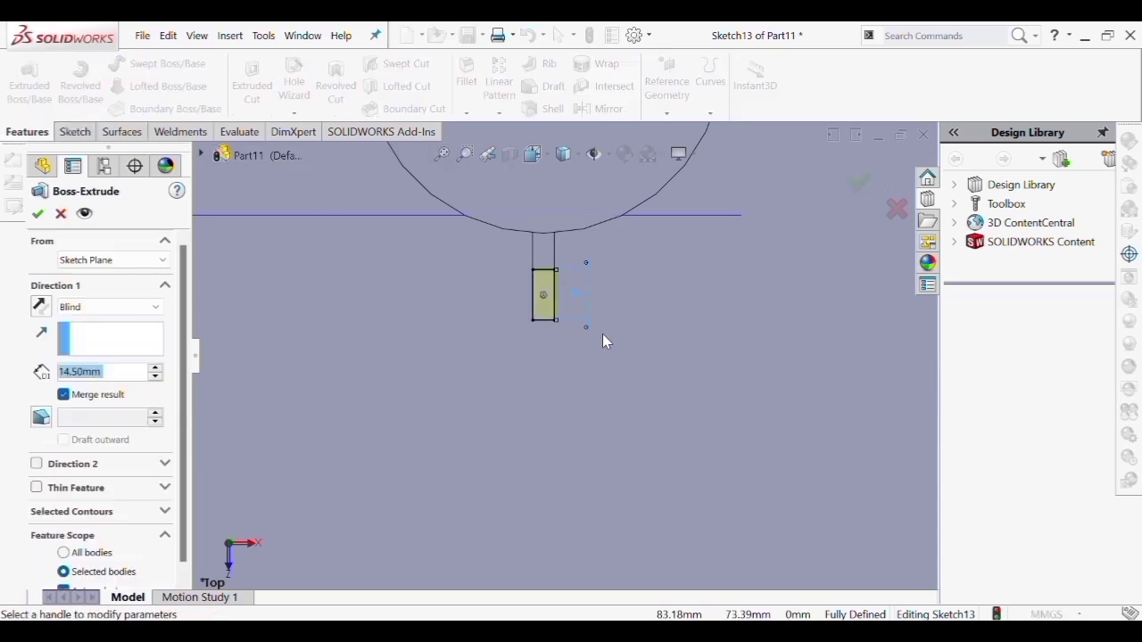
middle_drag(602, 334, 492, 193)
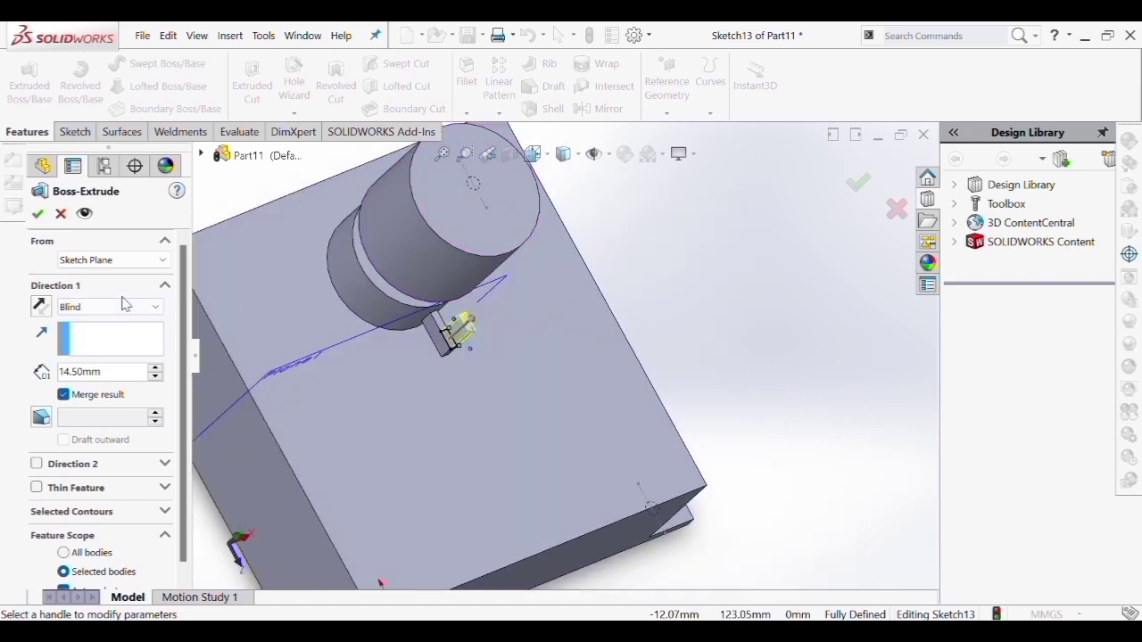
click(121, 362)
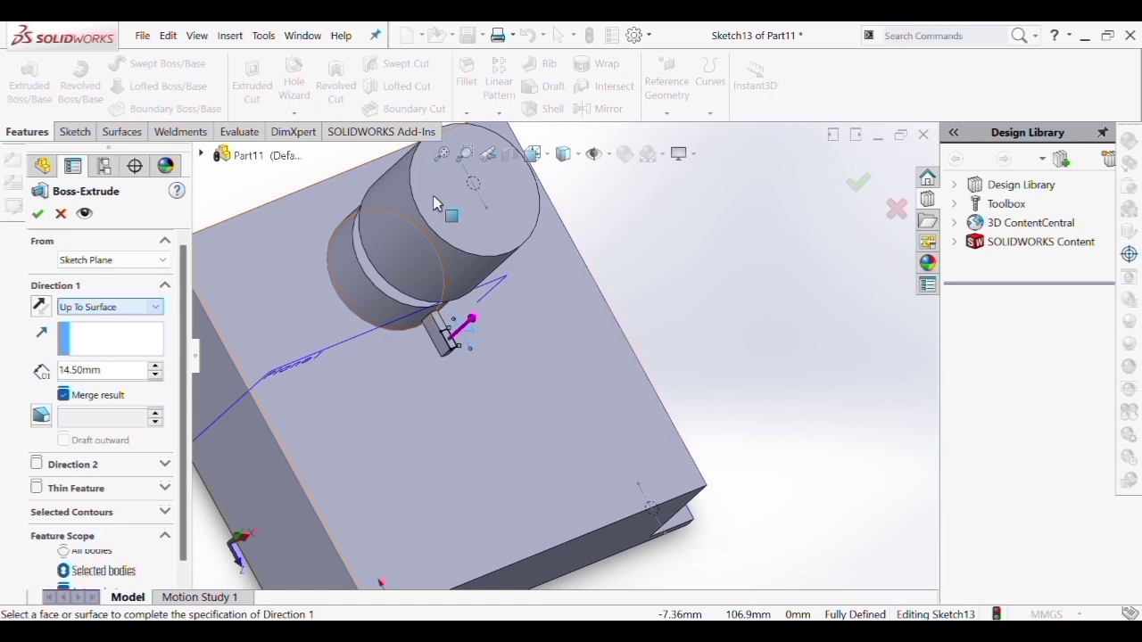
click(451, 224)
middle_drag(248, 229, 272, 218)
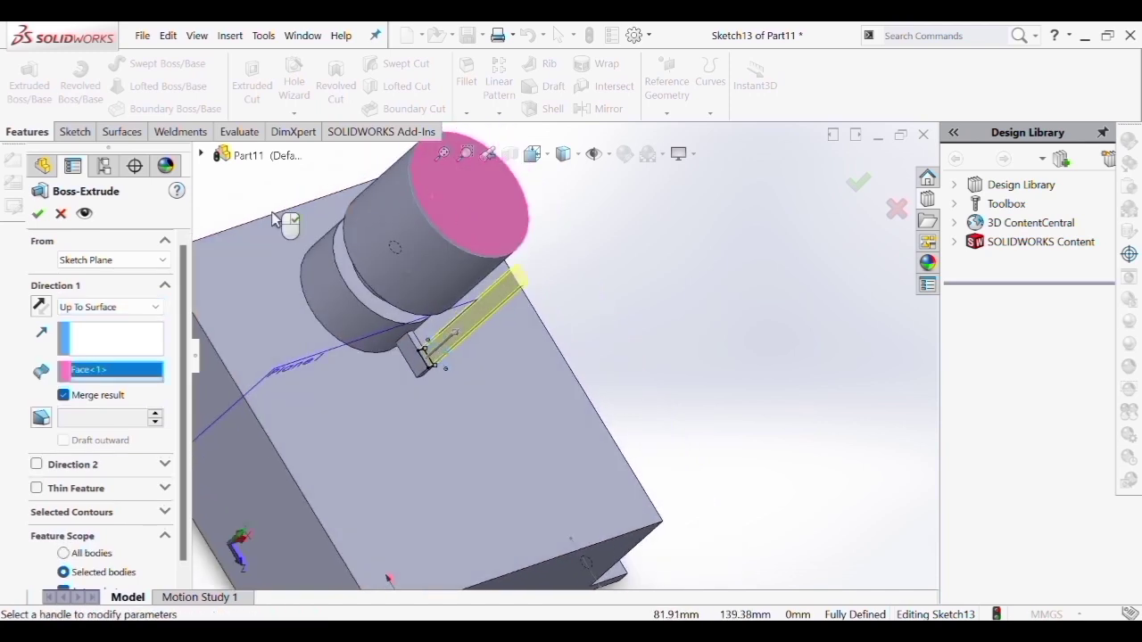
click(38, 213)
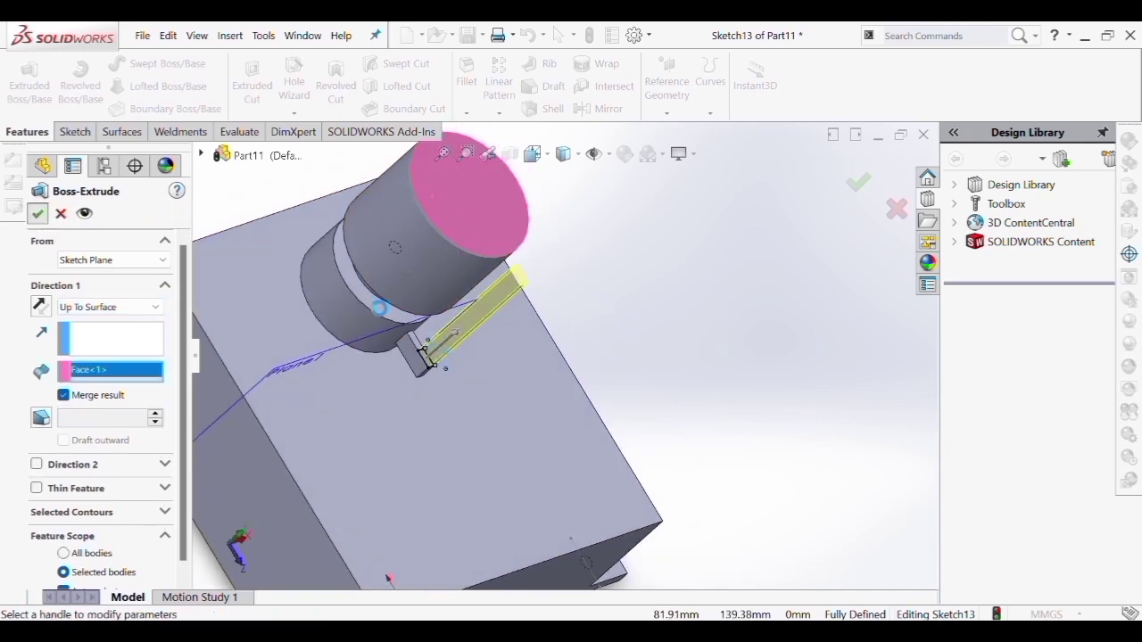
Examine the upright bar beside the boss and the pocketed underside of the block
middle_drag(522, 257, 461, 233)
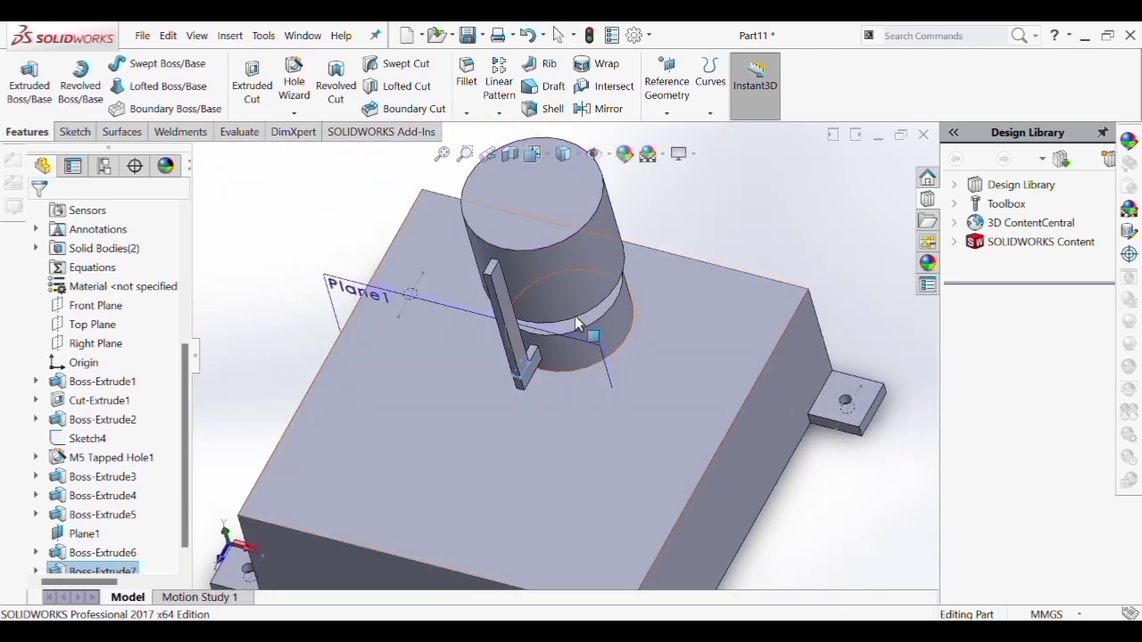
scroll(575, 317, down, 1)
scroll(574, 317, up, 2)
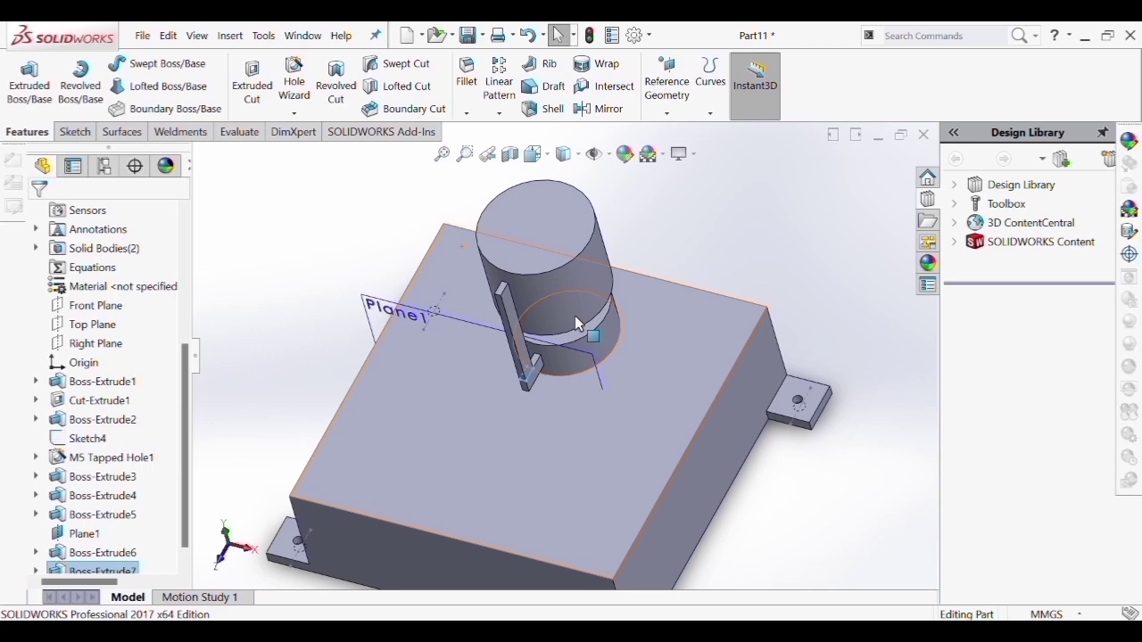
mouse_move(576, 316)
middle_down()
mouse_move(620, 340)
mouse_move(688, 438)
mouse_move(681, 360)
mouse_move(691, 383)
mouse_move(489, 424)
mouse_move(477, 383)
mouse_move(582, 331)
middle_up()
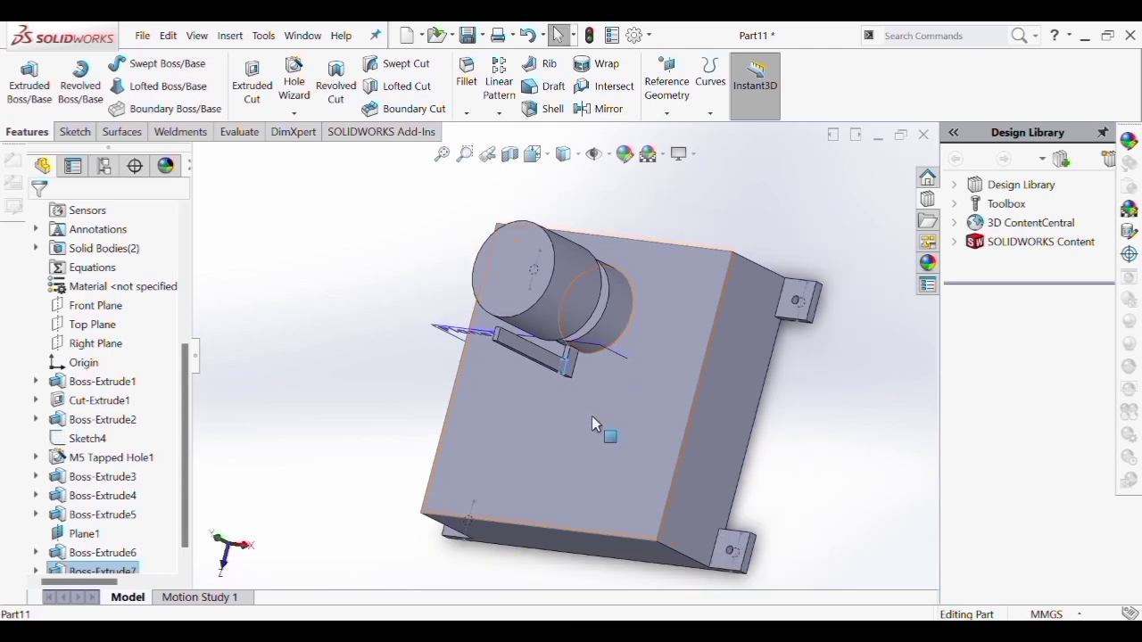
middle_drag(591, 416, 714, 366)
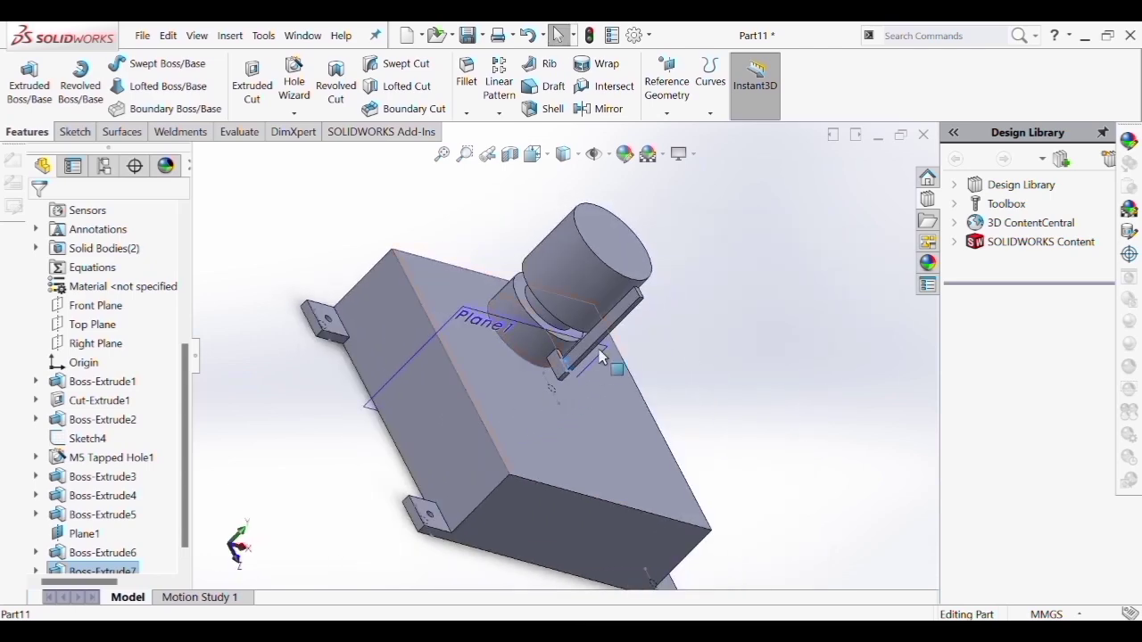
middle_drag(599, 349, 619, 333)
middle_drag(598, 333, 628, 333)
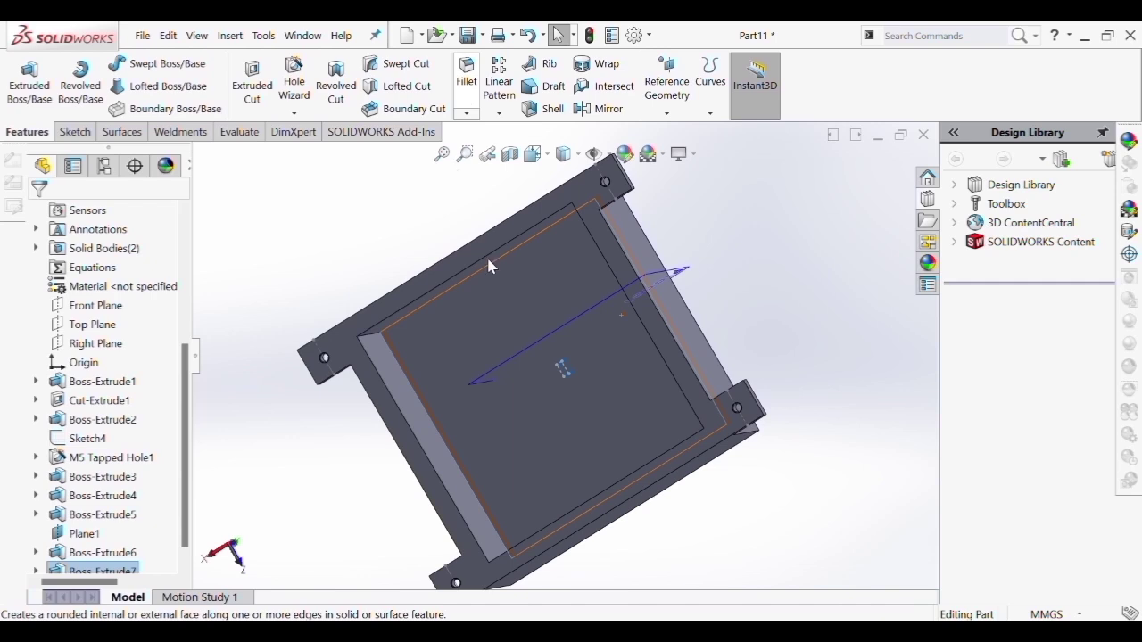
Start a symmetric 10 mm constant-radius fillet and select the four edges around the pocket floor
click(478, 105)
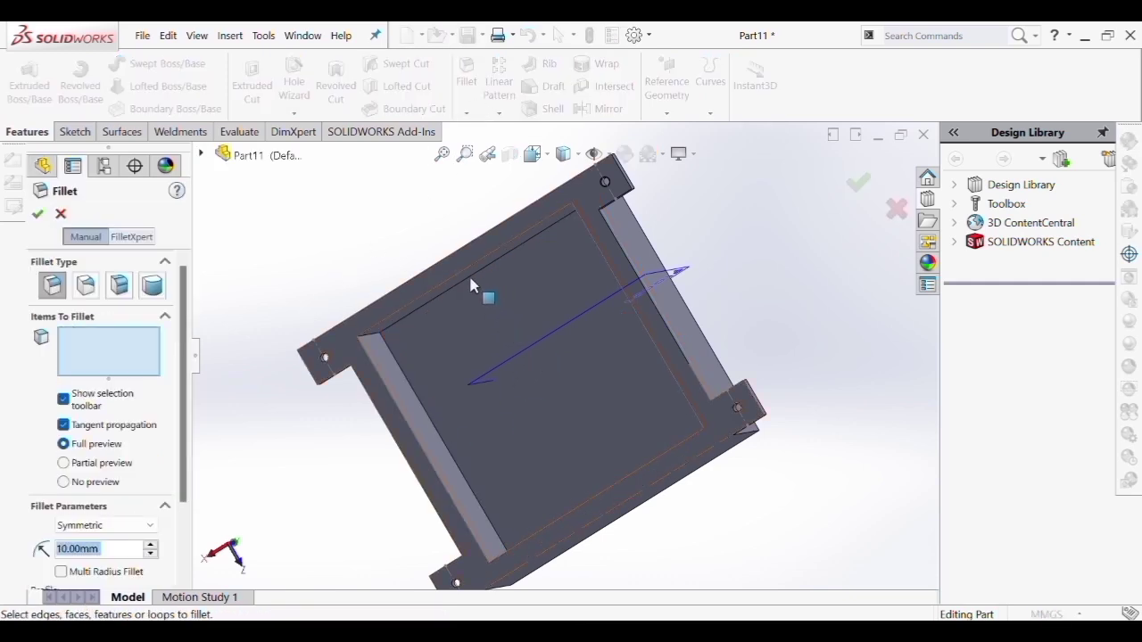
middle_drag(469, 273, 478, 274)
click(491, 315)
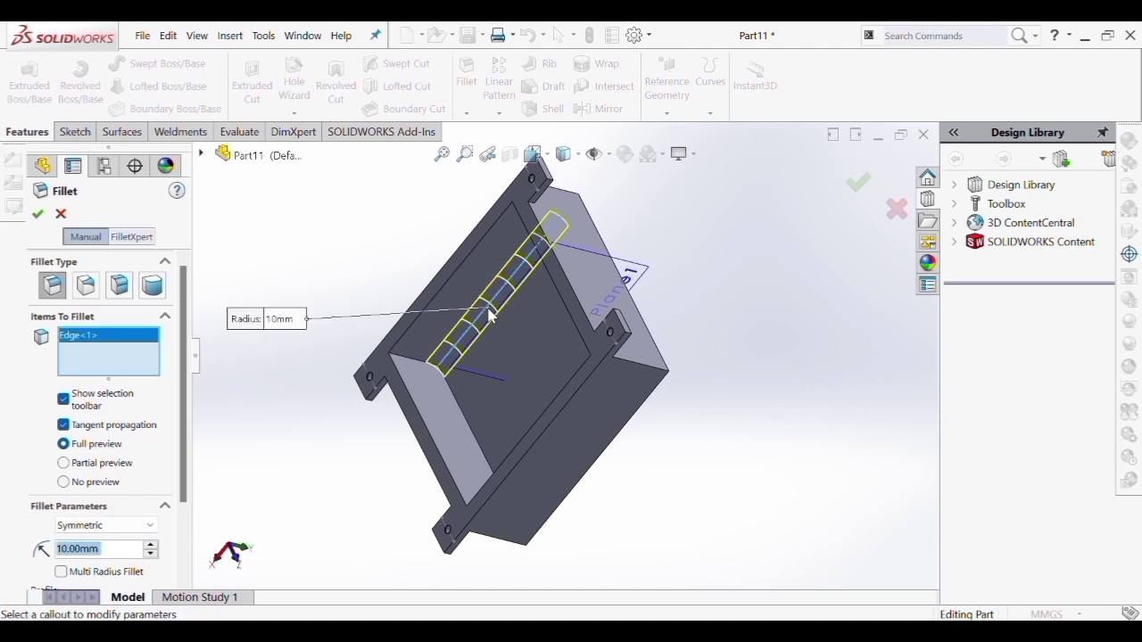
middle_drag(491, 315, 594, 307)
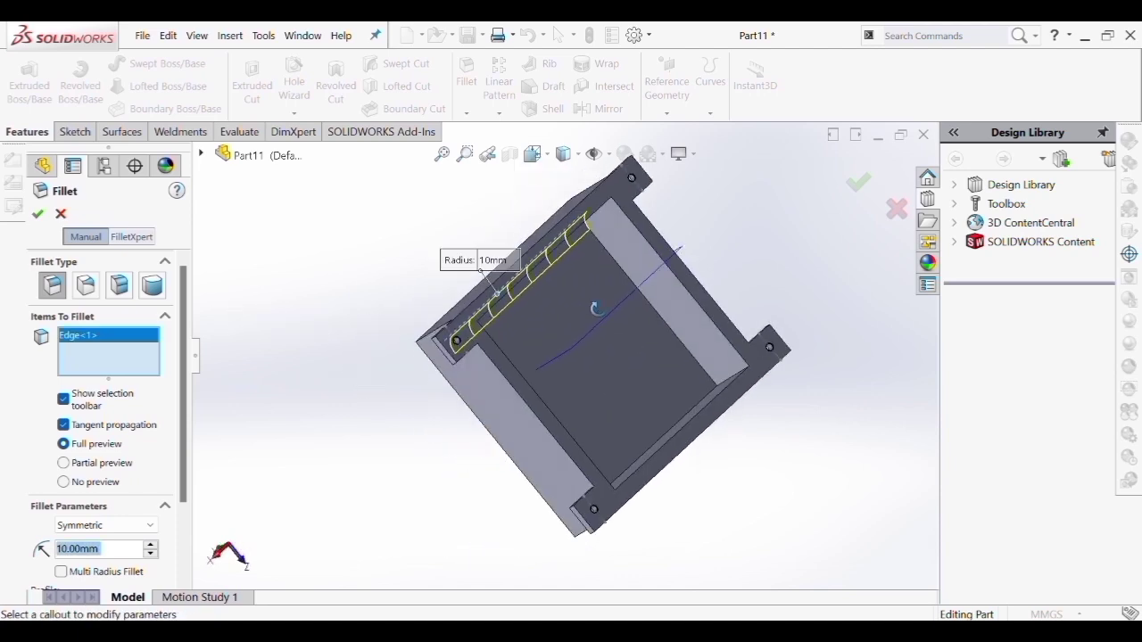
click(651, 314)
middle_drag(650, 308, 553, 455)
click(671, 437)
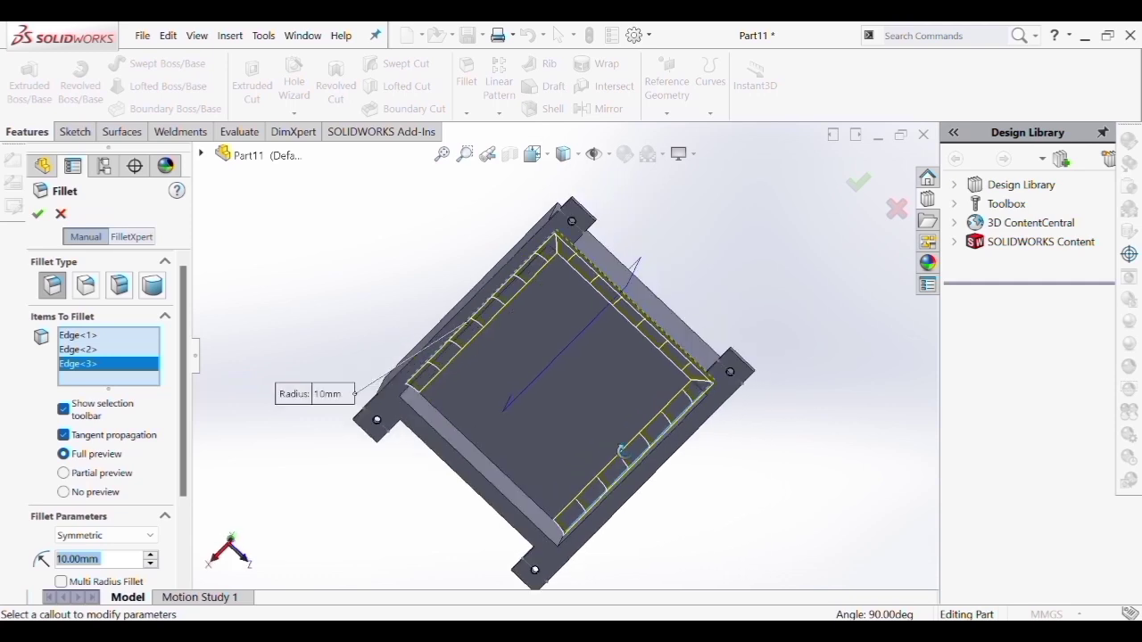
click(491, 460)
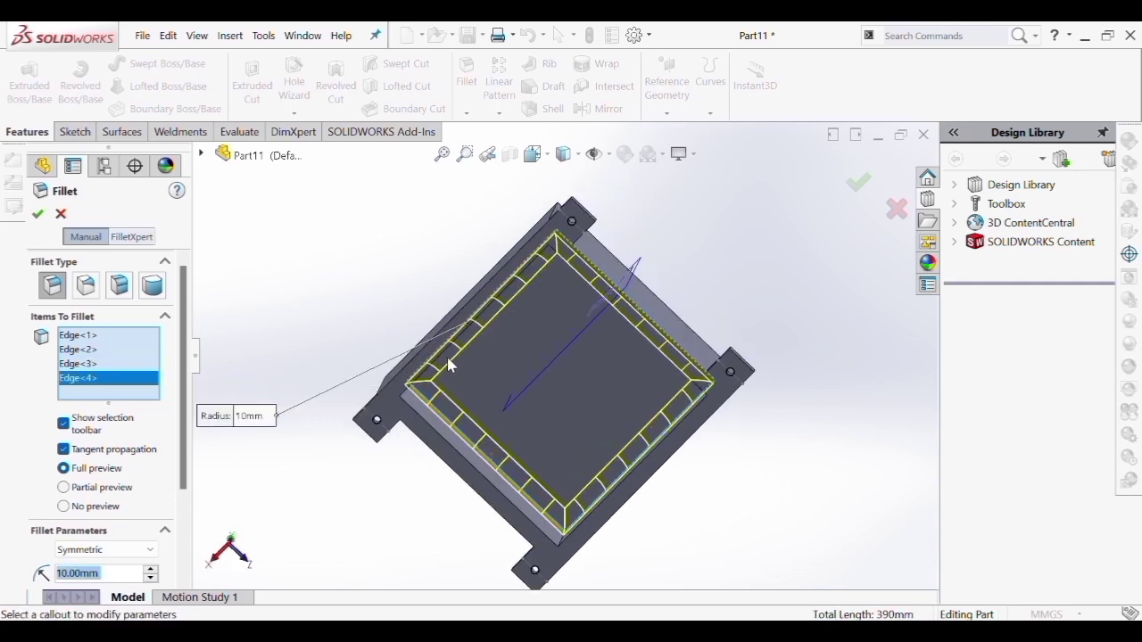
Add two of the pocket's inner corner edges, running from floor to rim, to the 10 mm fillet selection
middle_drag(452, 364, 467, 341)
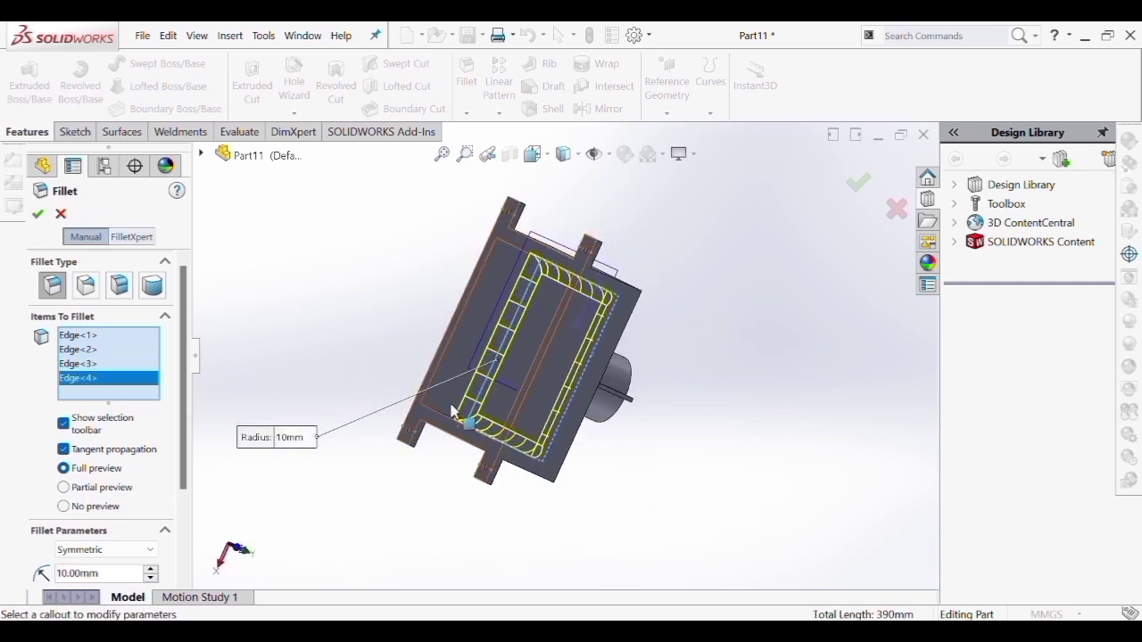
middle_drag(528, 237, 426, 469)
click(511, 281)
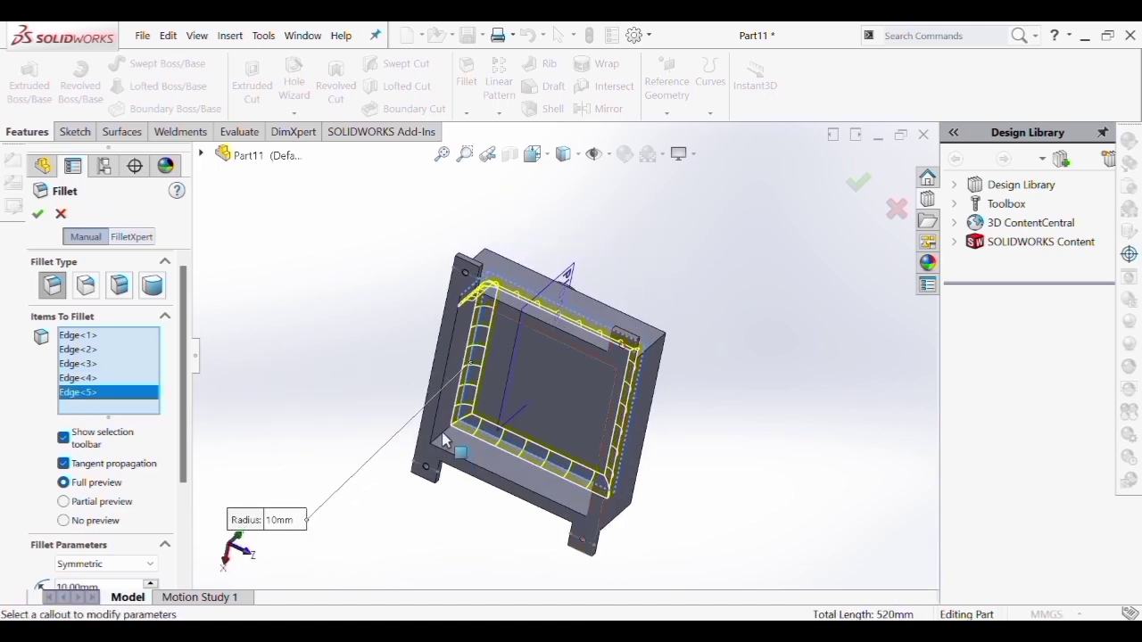
middle_drag(441, 427, 456, 429)
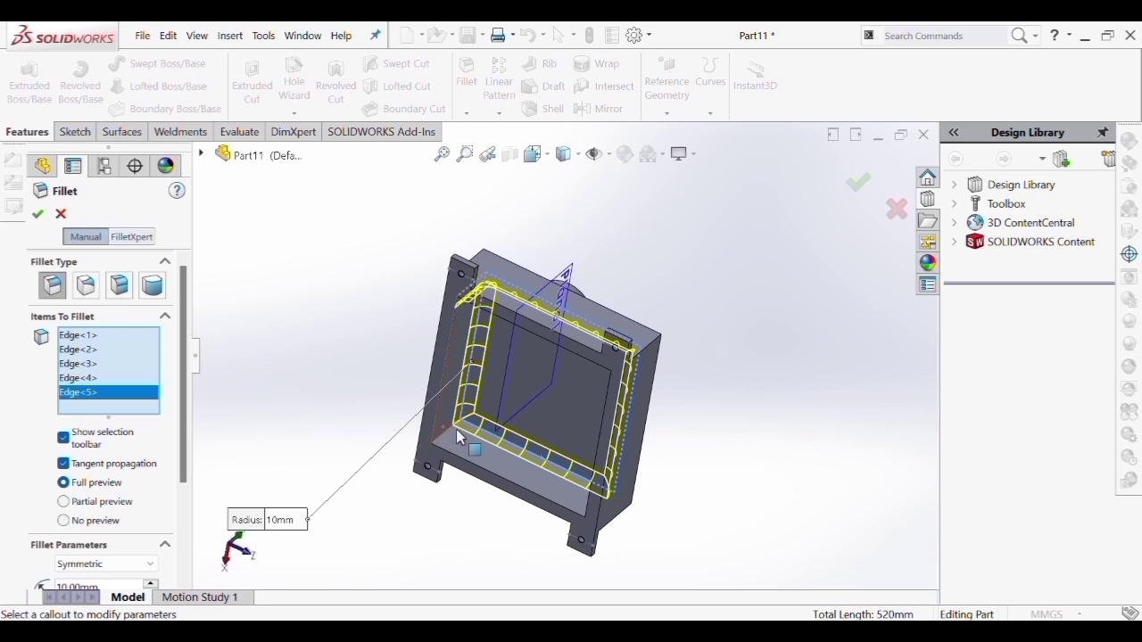
scroll(457, 434, down, 3)
click(465, 410)
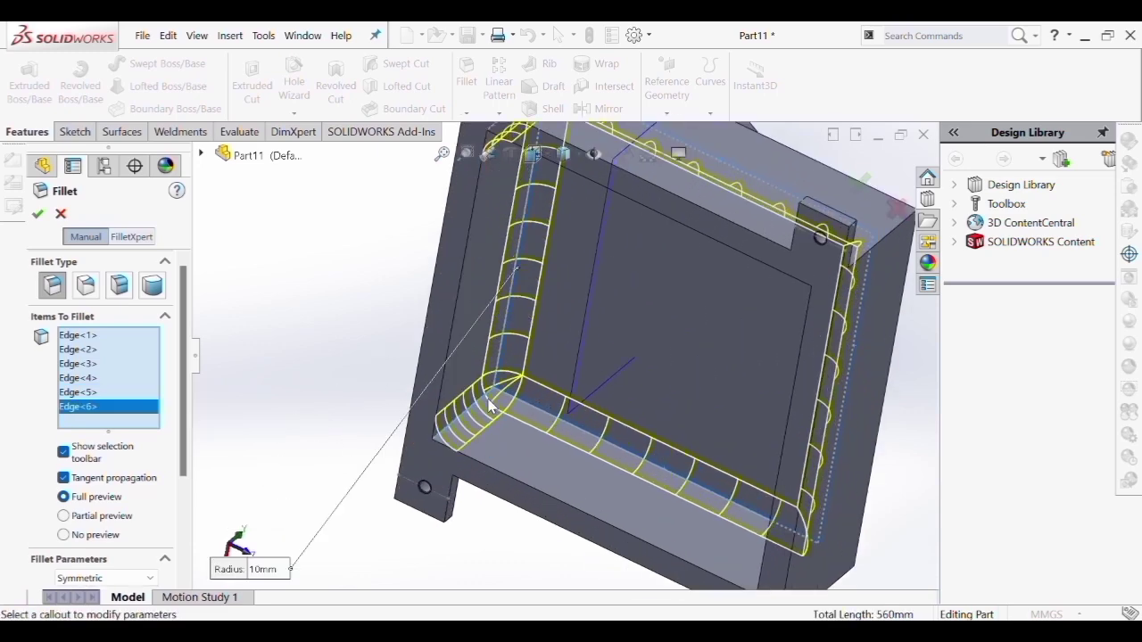
scroll(610, 298, up, 3)
middle_drag(611, 298, 734, 223)
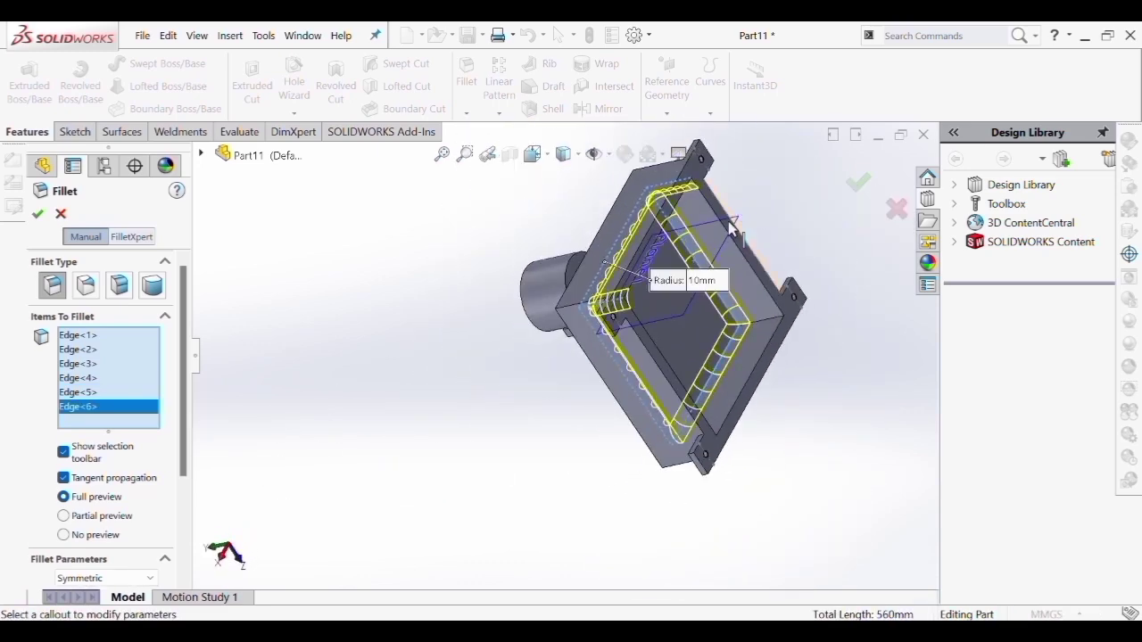
scroll(764, 326, down, 3)
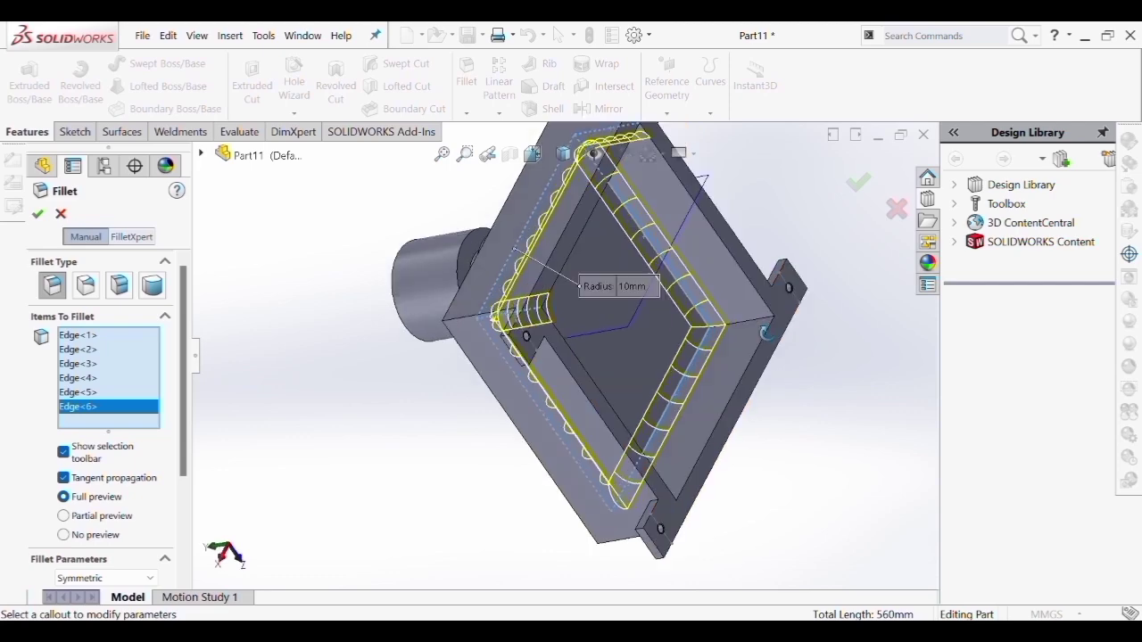
click(739, 323)
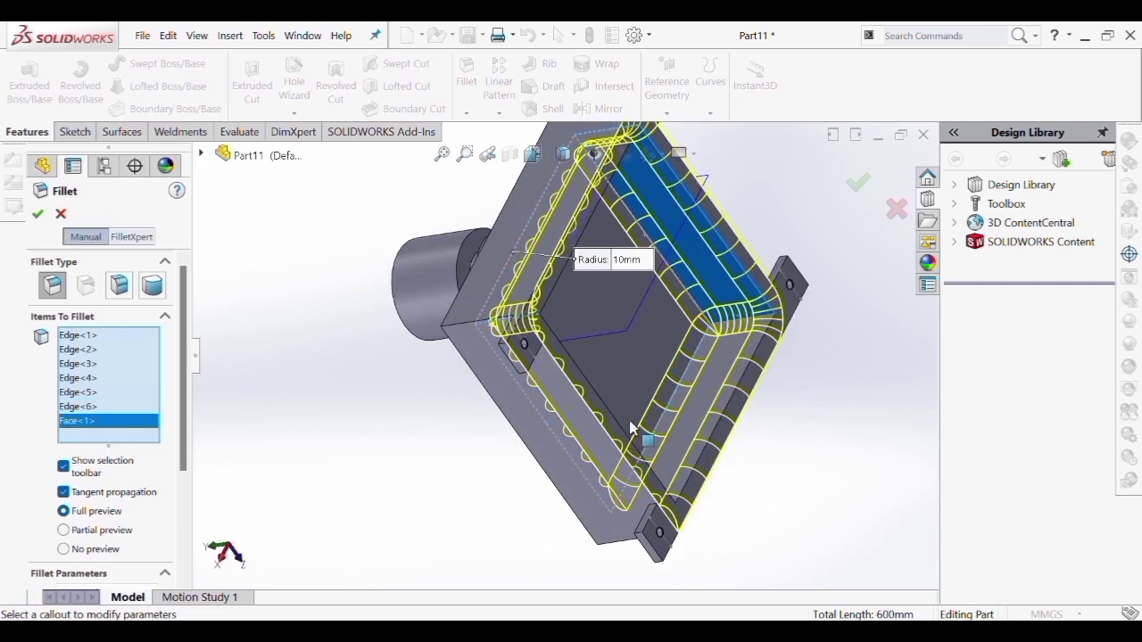
middle_drag(630, 428, 387, 432)
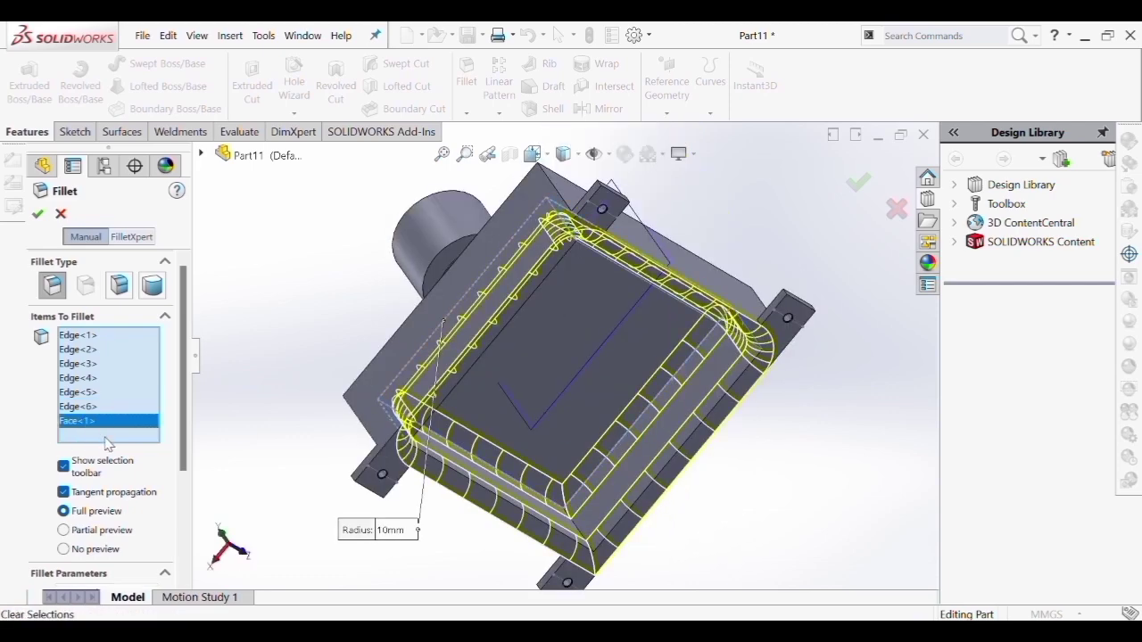
click(513, 368)
Add the pocket's remaining two inner corner edges to the 10 mm fillet selection
middle_drag(604, 365, 713, 381)
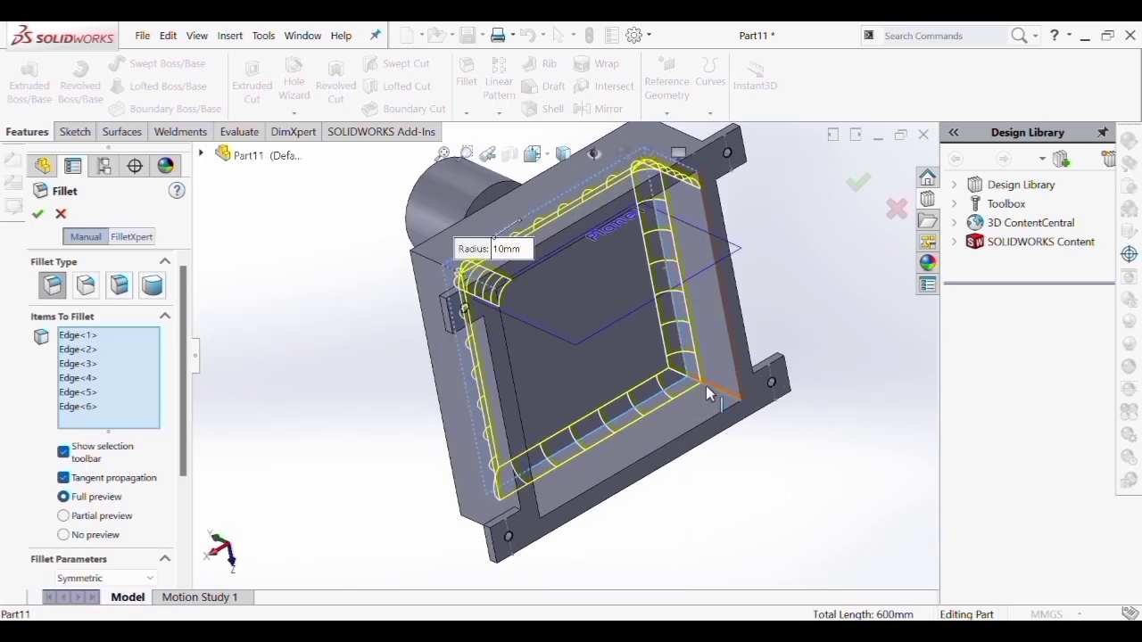
click(706, 385)
middle_drag(562, 437, 505, 443)
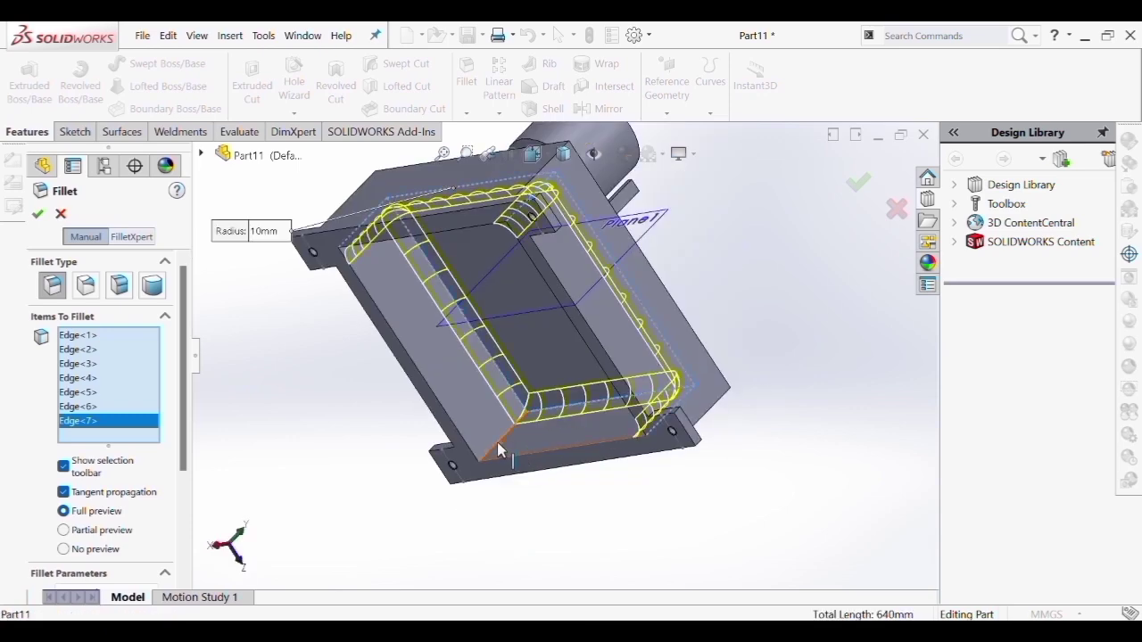
click(497, 442)
Add two adjacent outer edges of the block's top face to the 10 mm fillet selection
middle_drag(628, 254, 549, 341)
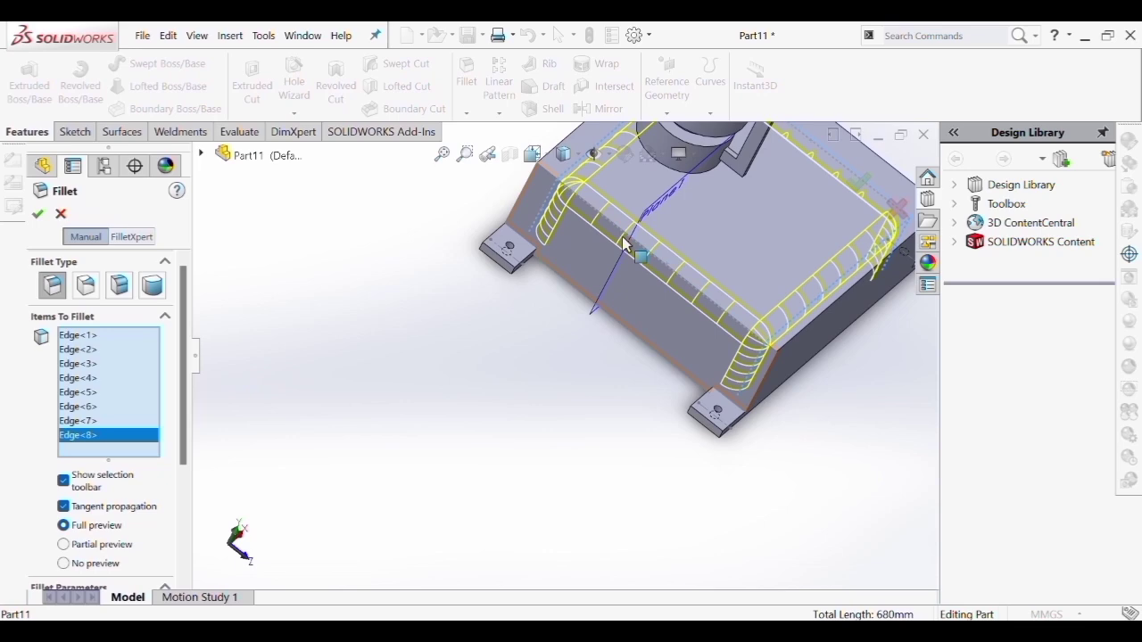
middle_drag(625, 245, 684, 301)
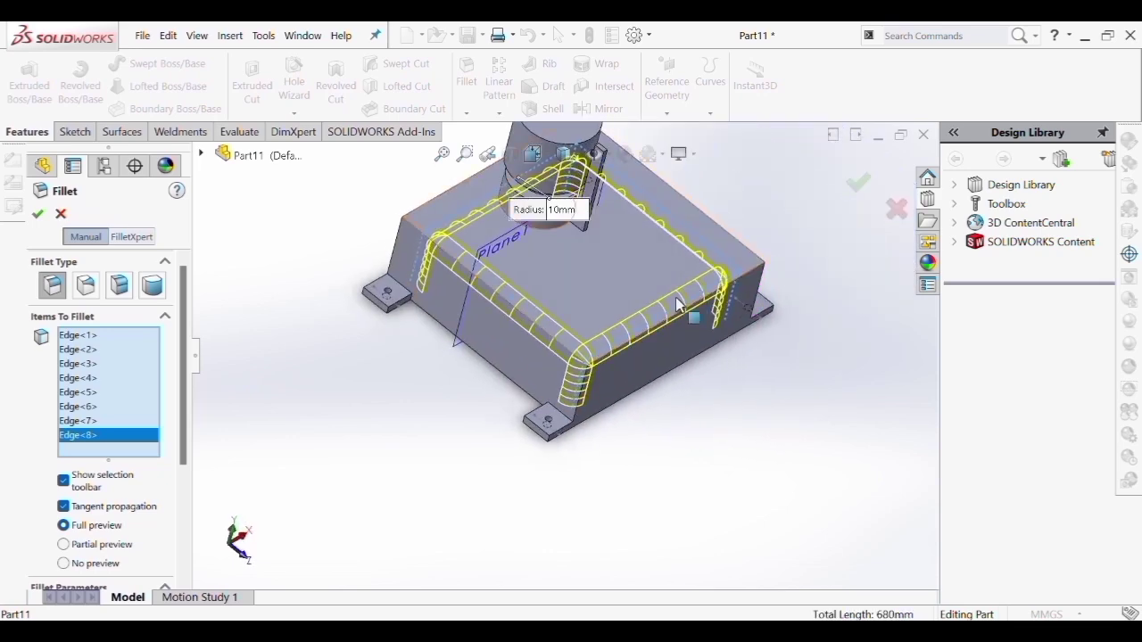
scroll(594, 331, down, 2)
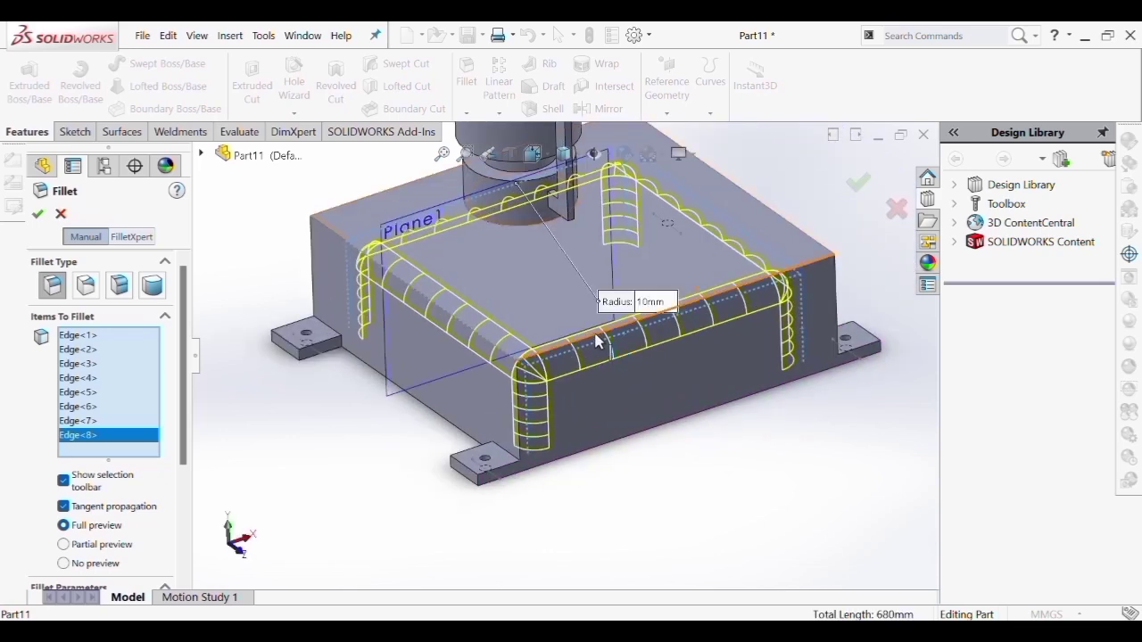
click(598, 341)
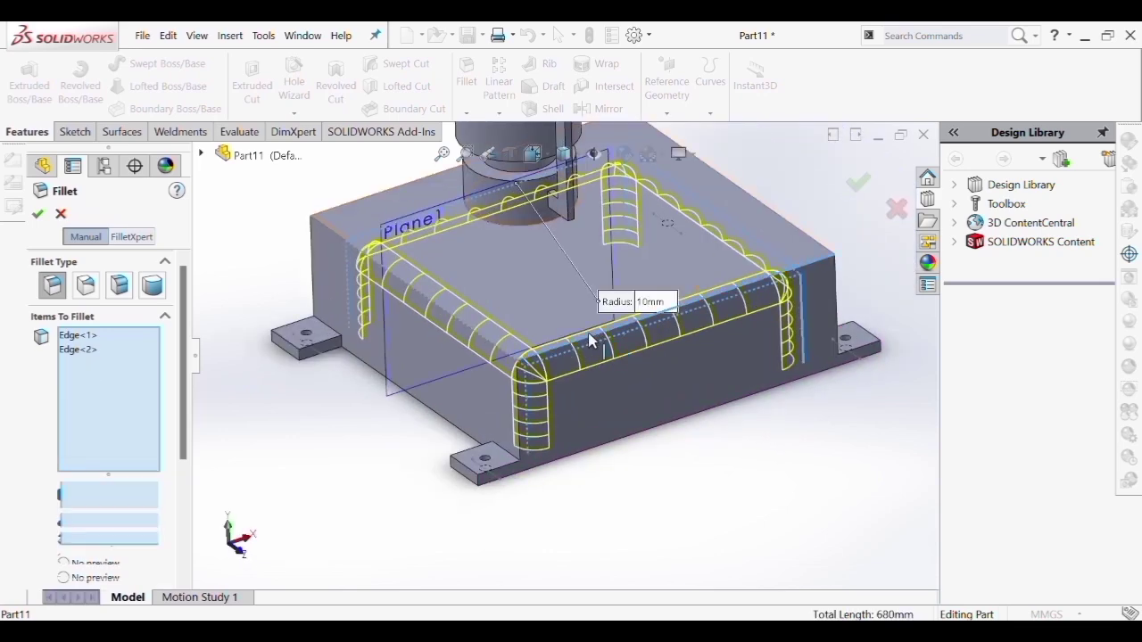
click(444, 311)
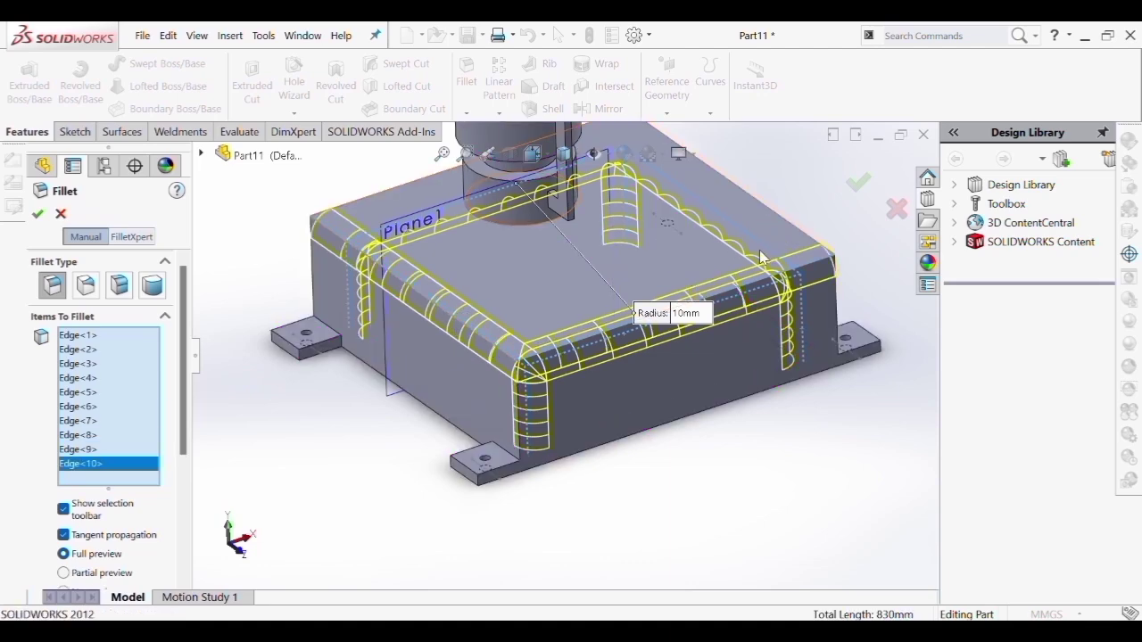
Add the remaining two outer edges of the block's top face to the 10 mm fillet selection
middle_drag(751, 263, 787, 249)
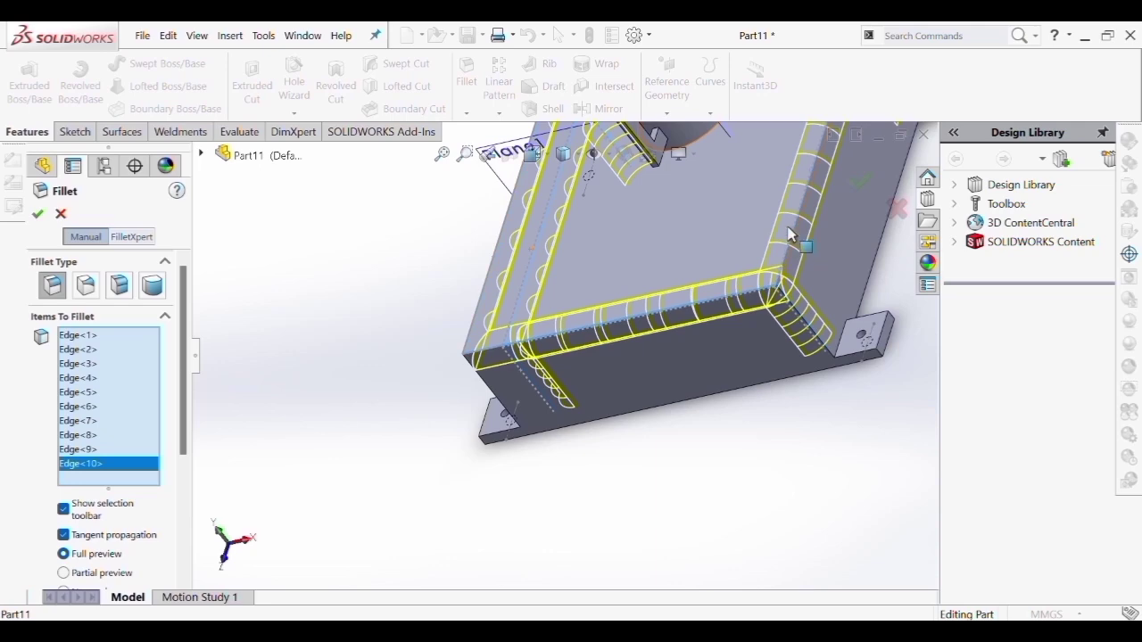
scroll(786, 229, up, 1)
click(775, 208)
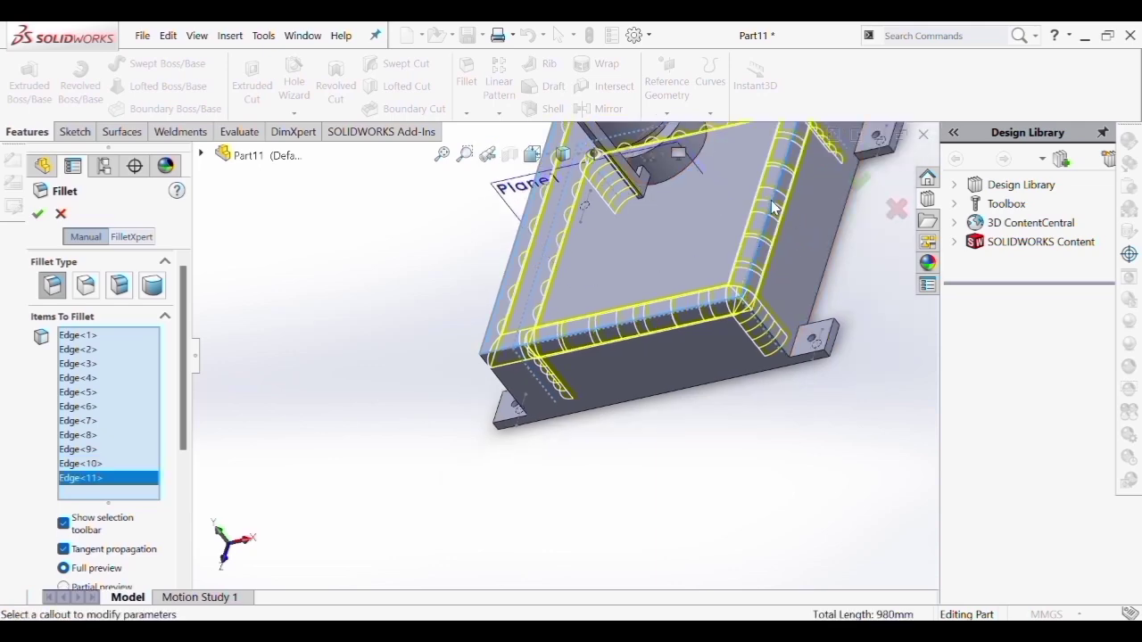
scroll(711, 173, up, 1)
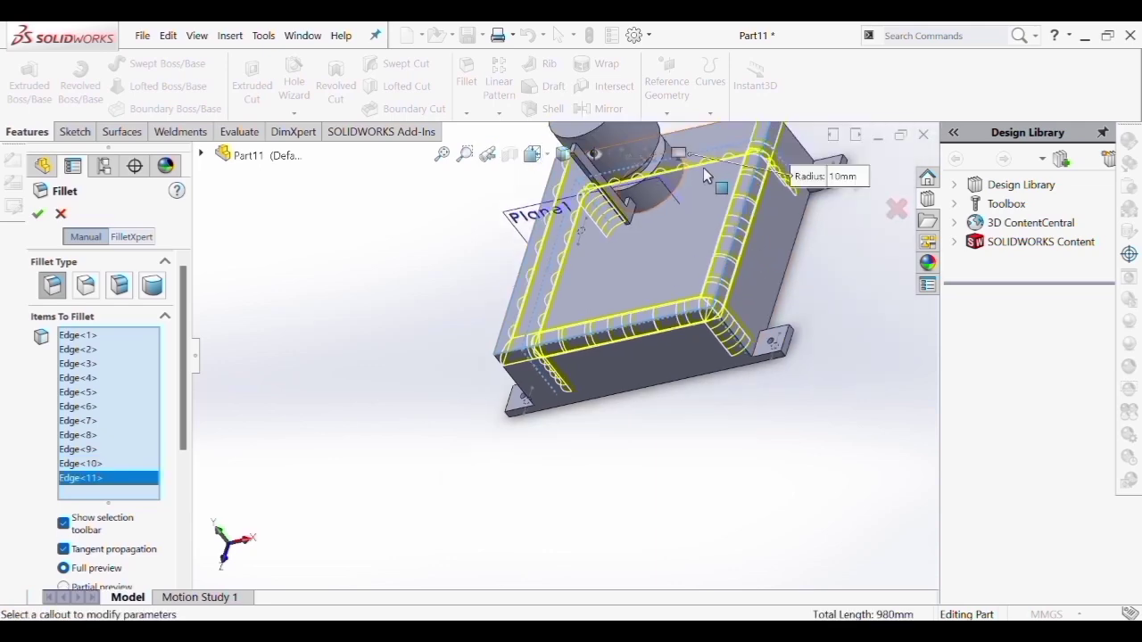
middle_drag(703, 167, 729, 202)
scroll(726, 198, up, 2)
scroll(683, 174, down, 2)
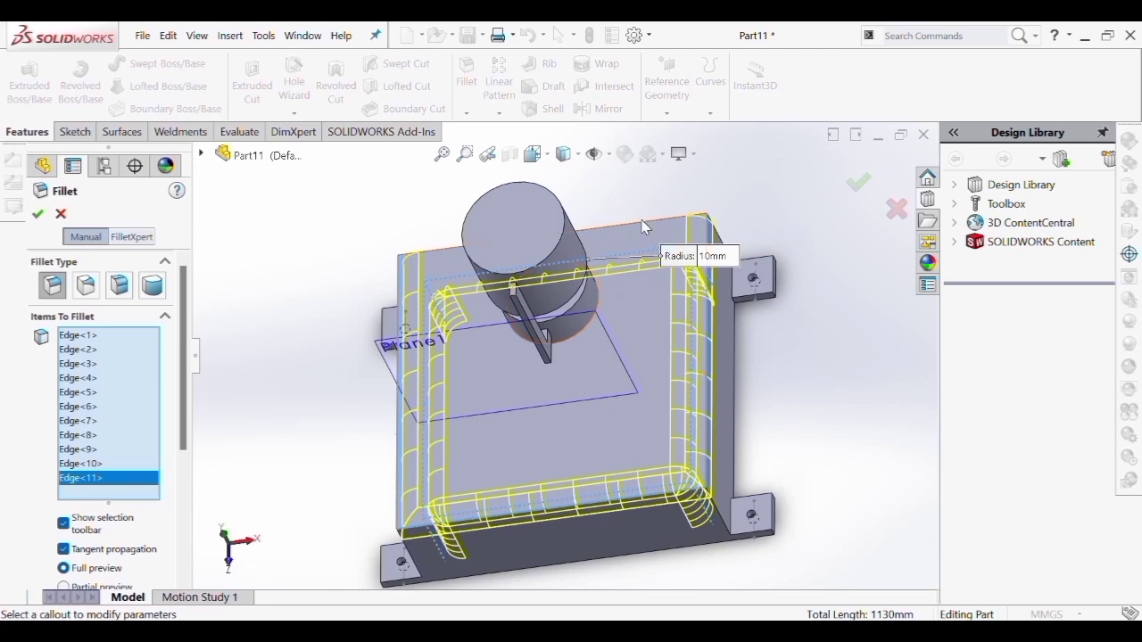
middle_drag(643, 227, 616, 305)
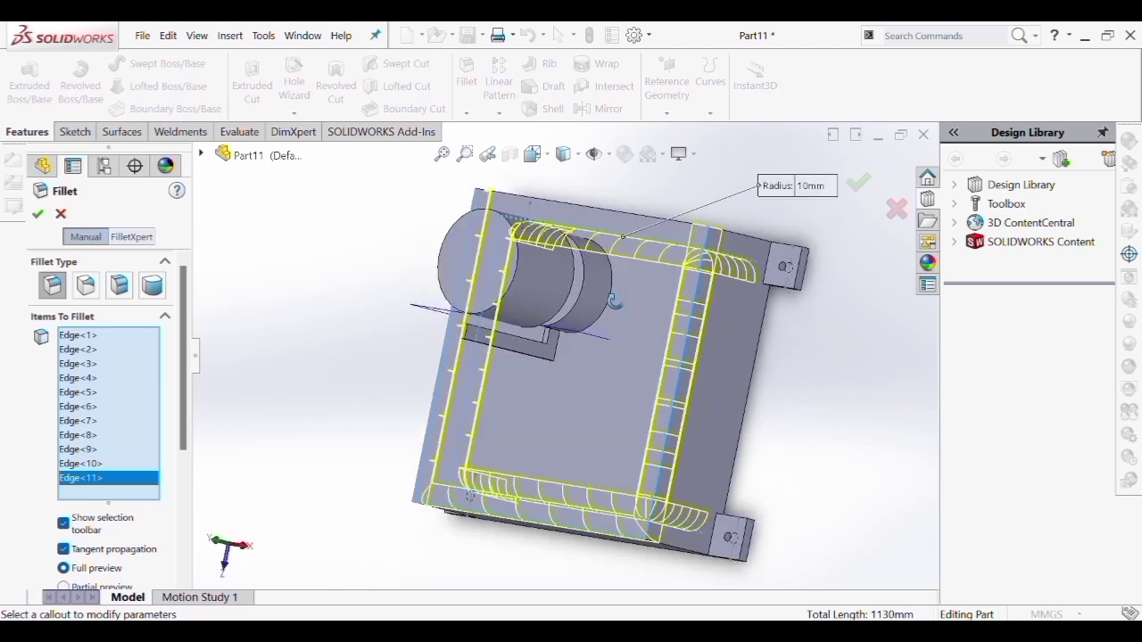
click(618, 214)
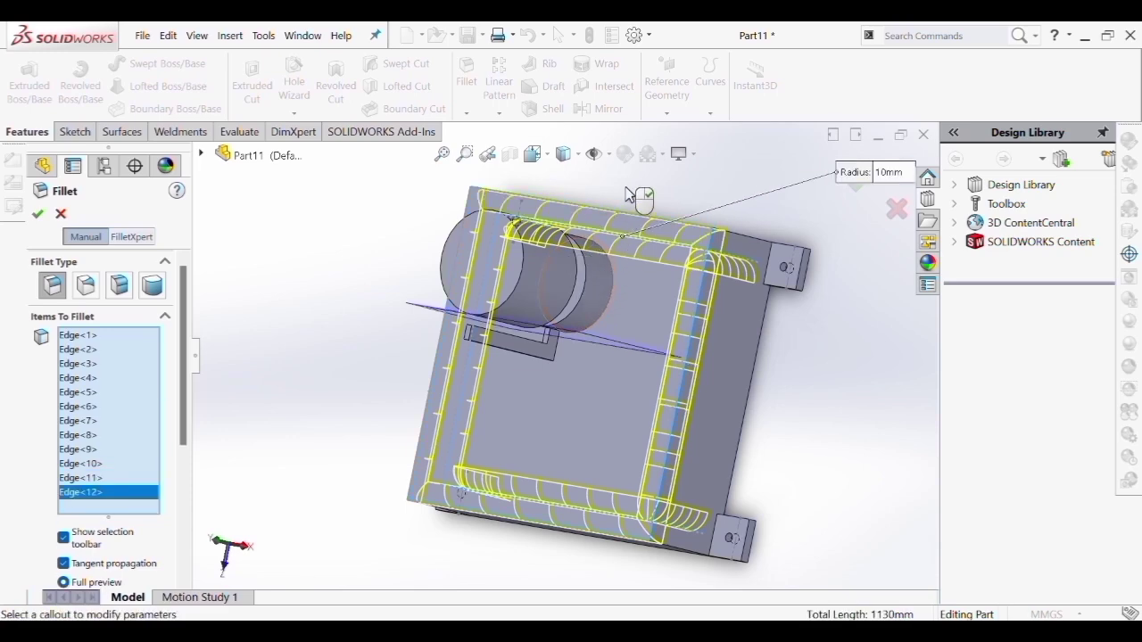
Add two of the block's outer vertical corner edges to the 10 mm fillet selection
middle_drag(560, 310, 596, 270)
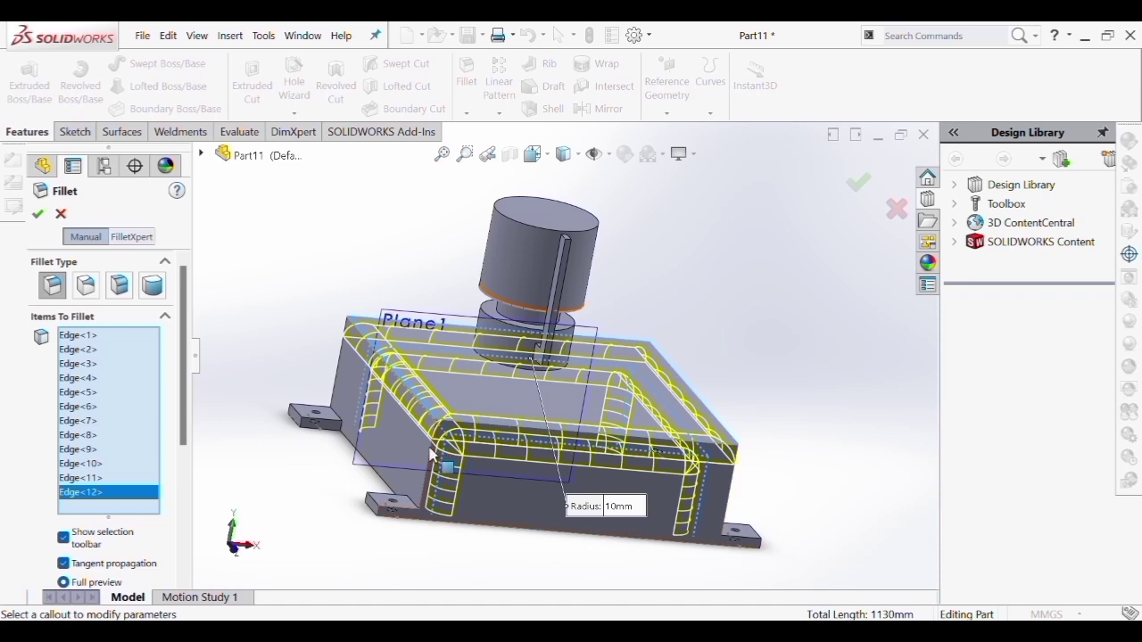
click(723, 457)
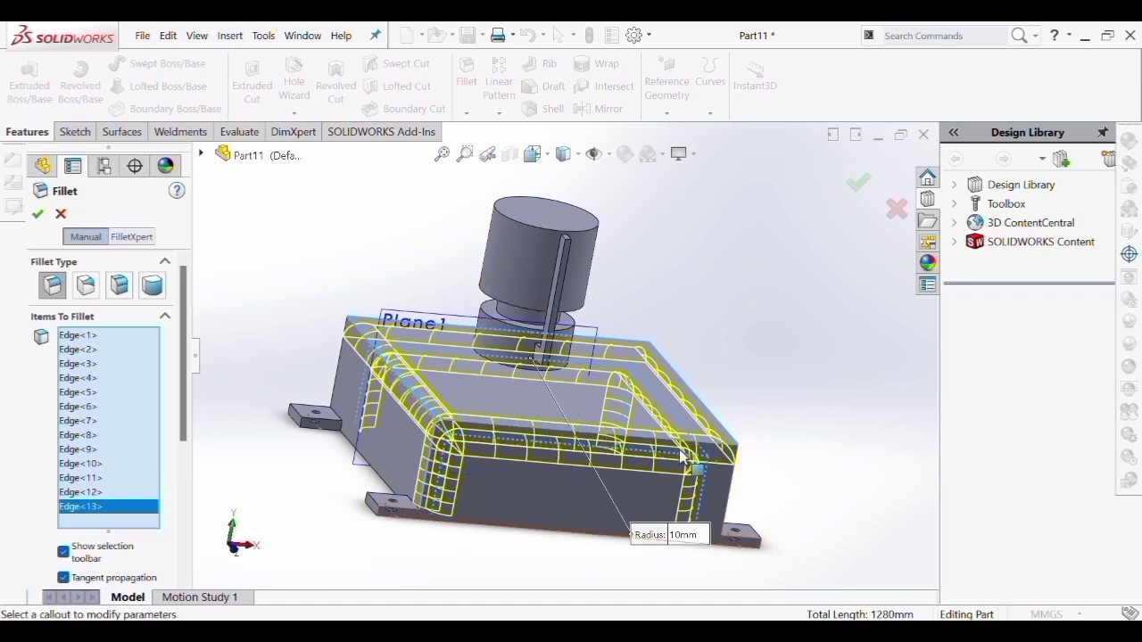
middle_drag(693, 462, 724, 482)
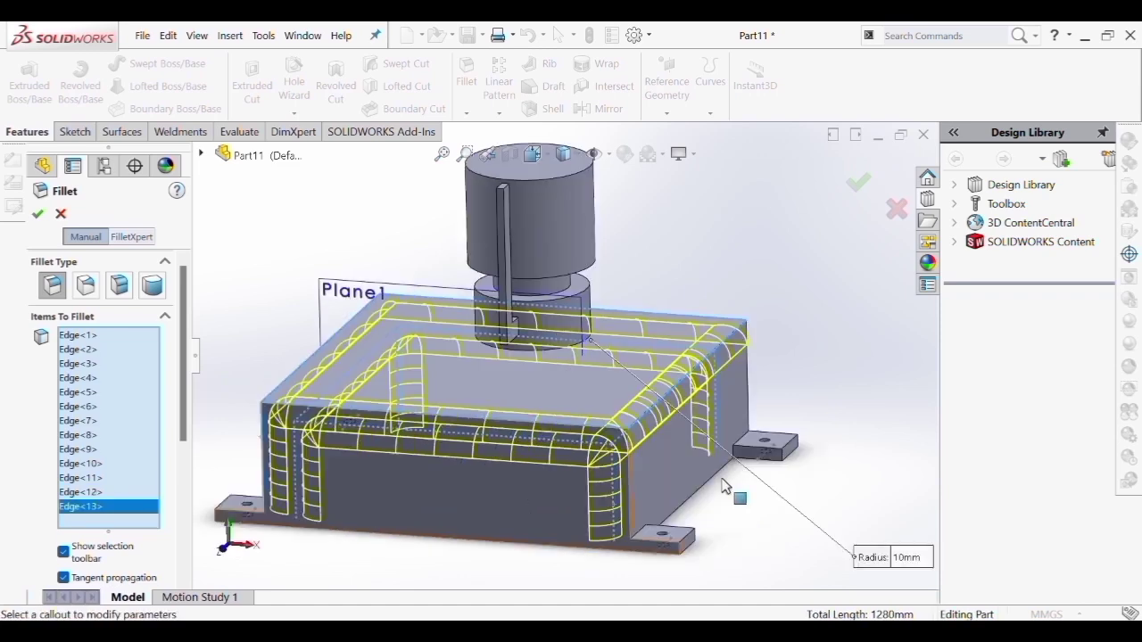
click(628, 473)
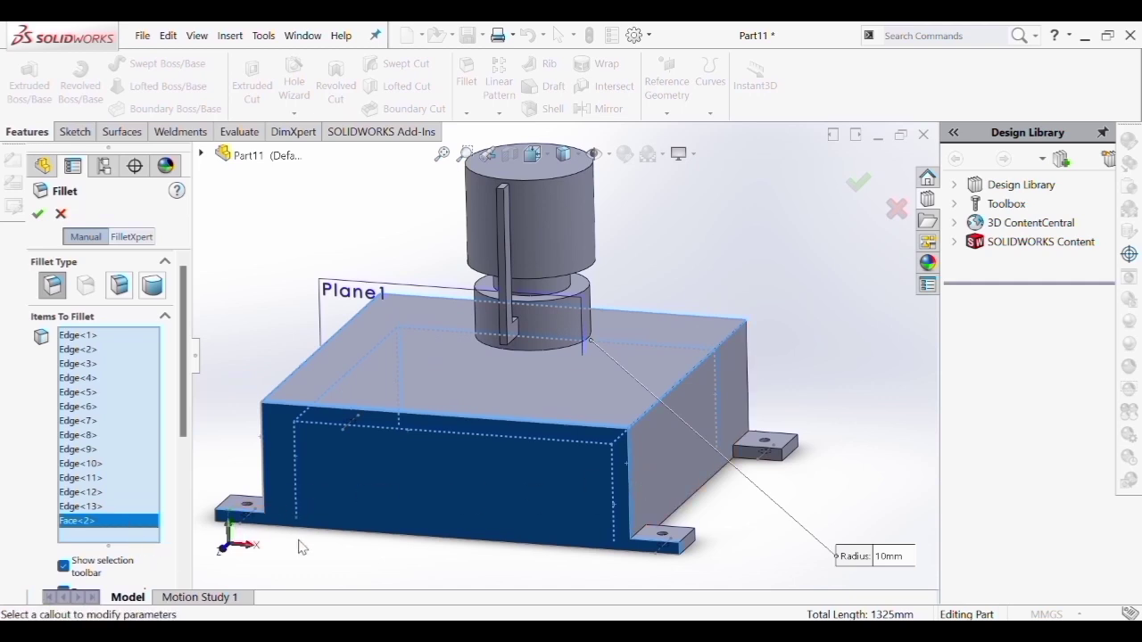
click(627, 461)
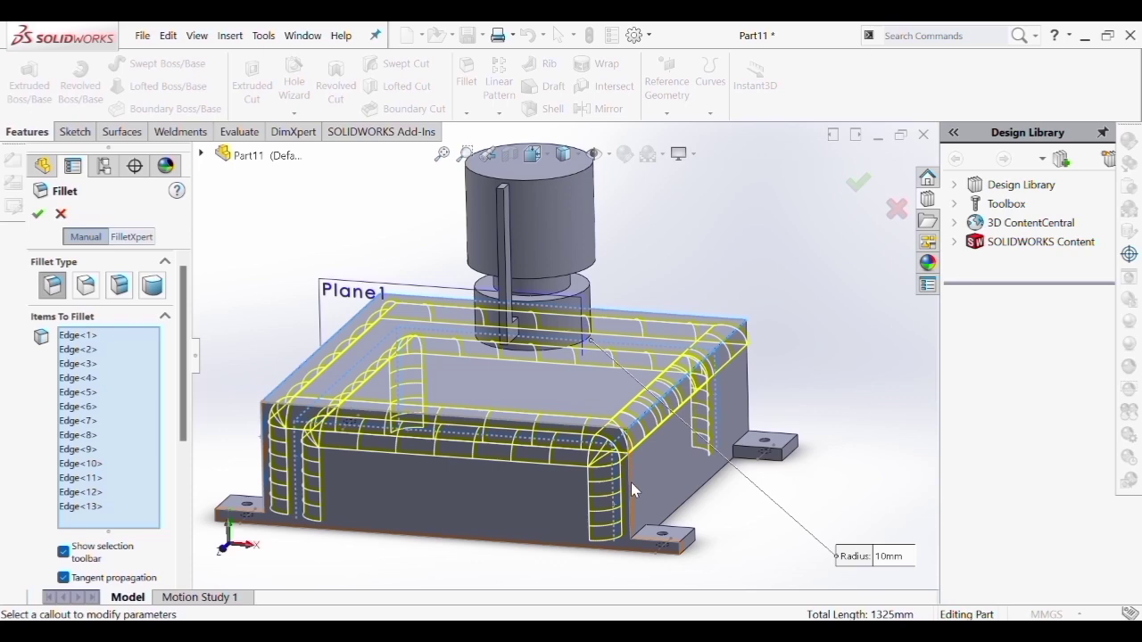
click(627, 481)
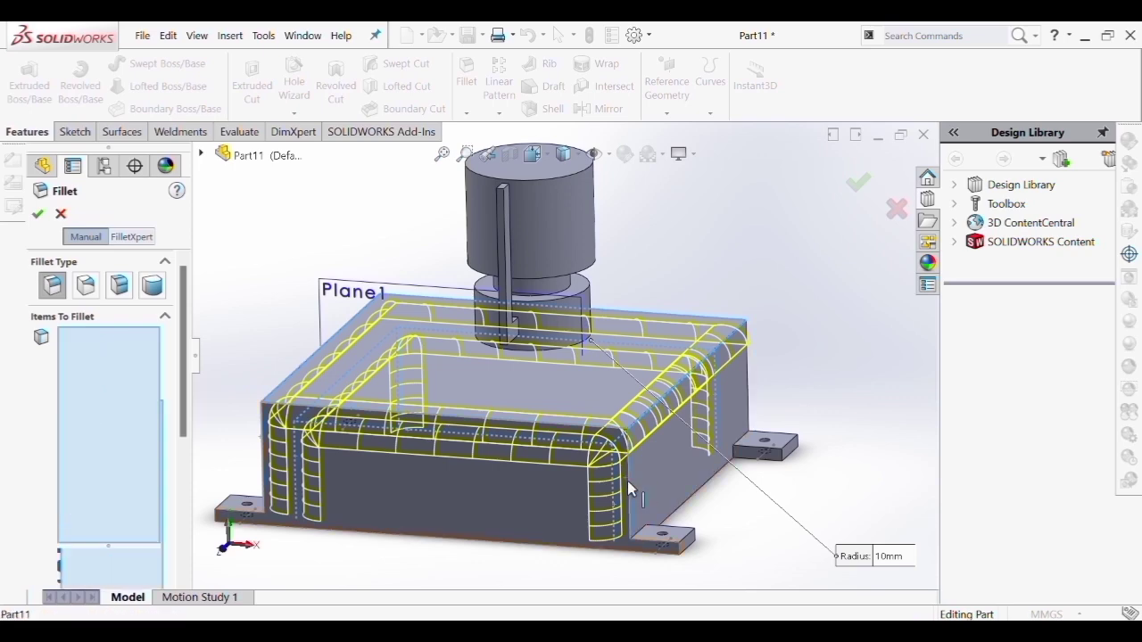
Add the block's remaining two outer vertical corner edges to the 10 mm fillet selection
middle_drag(586, 440, 617, 454)
click(585, 466)
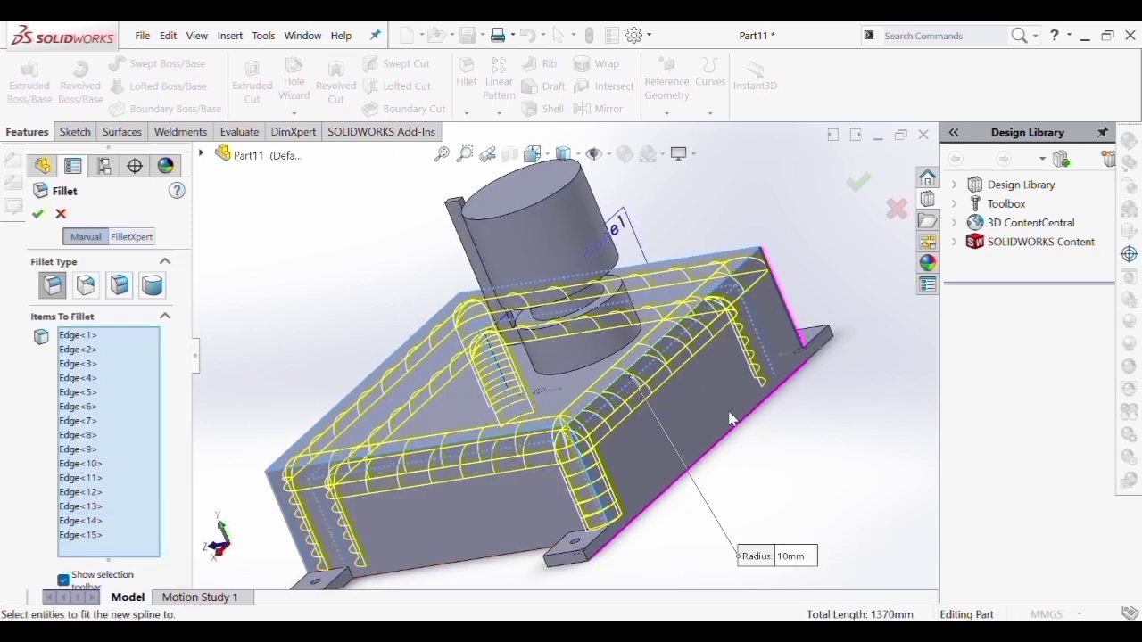
middle_drag(728, 424, 739, 461)
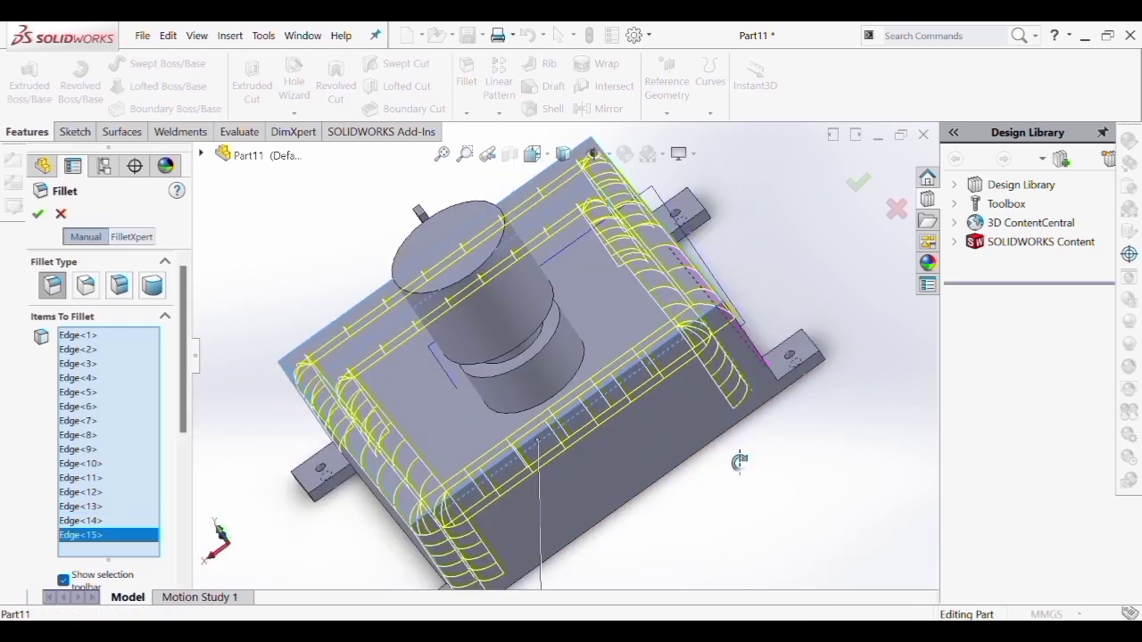
click(758, 358)
middle_drag(507, 330, 546, 305)
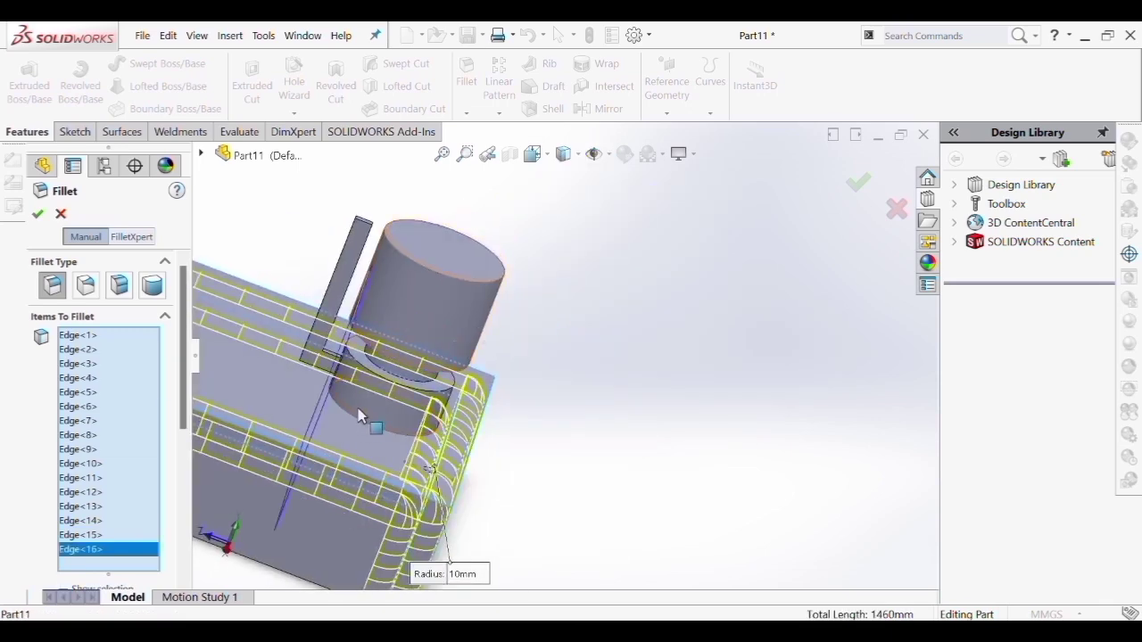
Try to include the circular edge where the boss meets the block in the 10 mm fillet
middle_drag(354, 413, 364, 431)
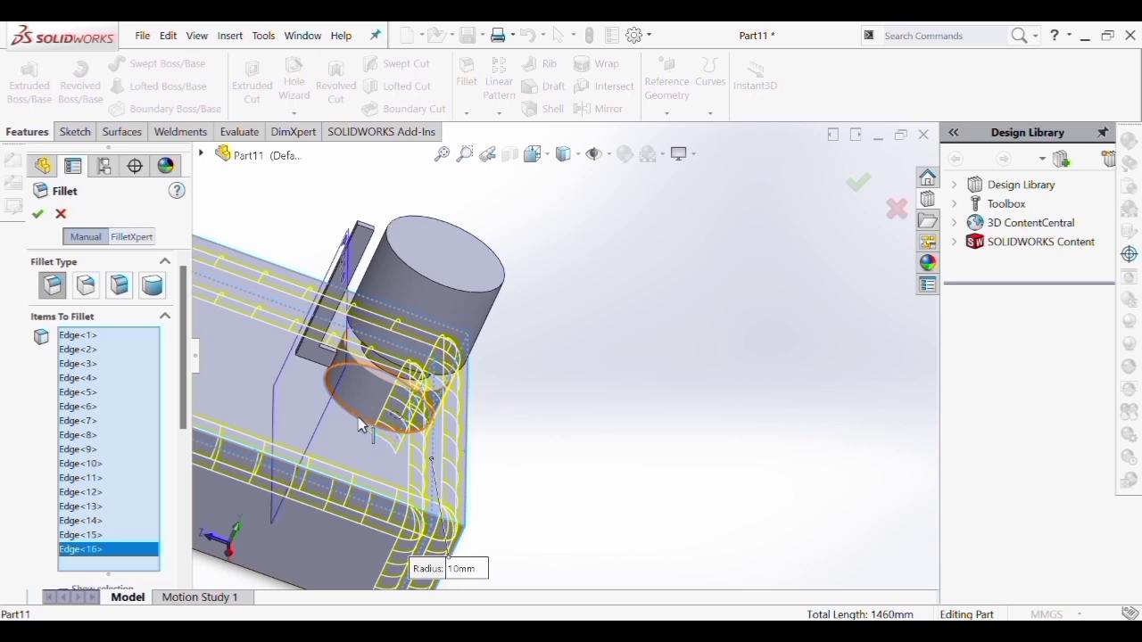
click(372, 395)
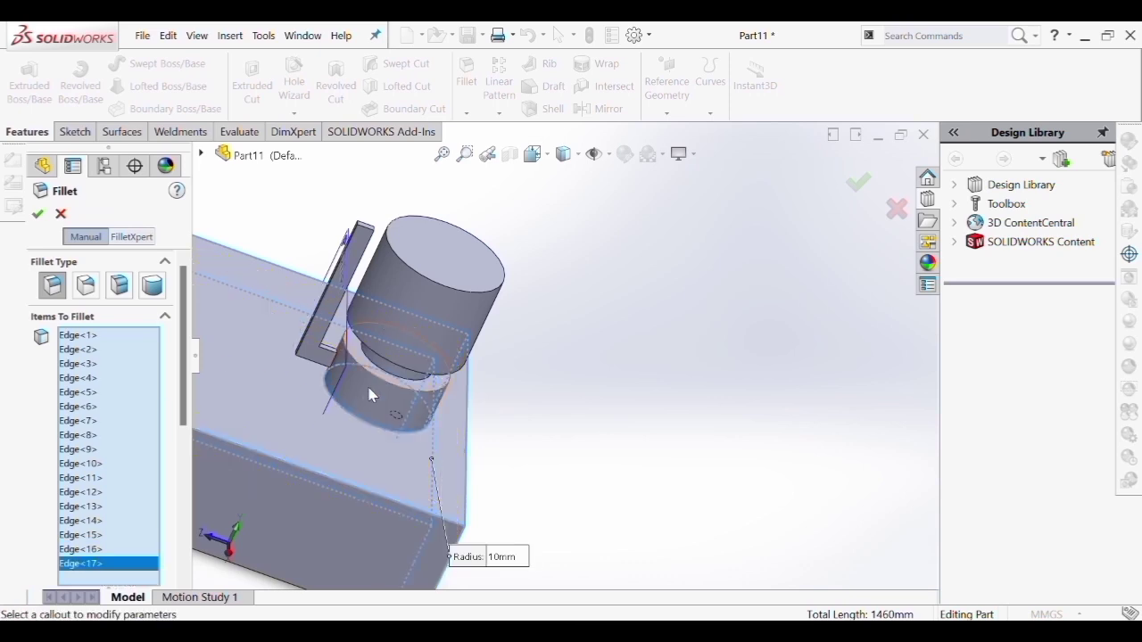
right_click(134, 574)
click(171, 537)
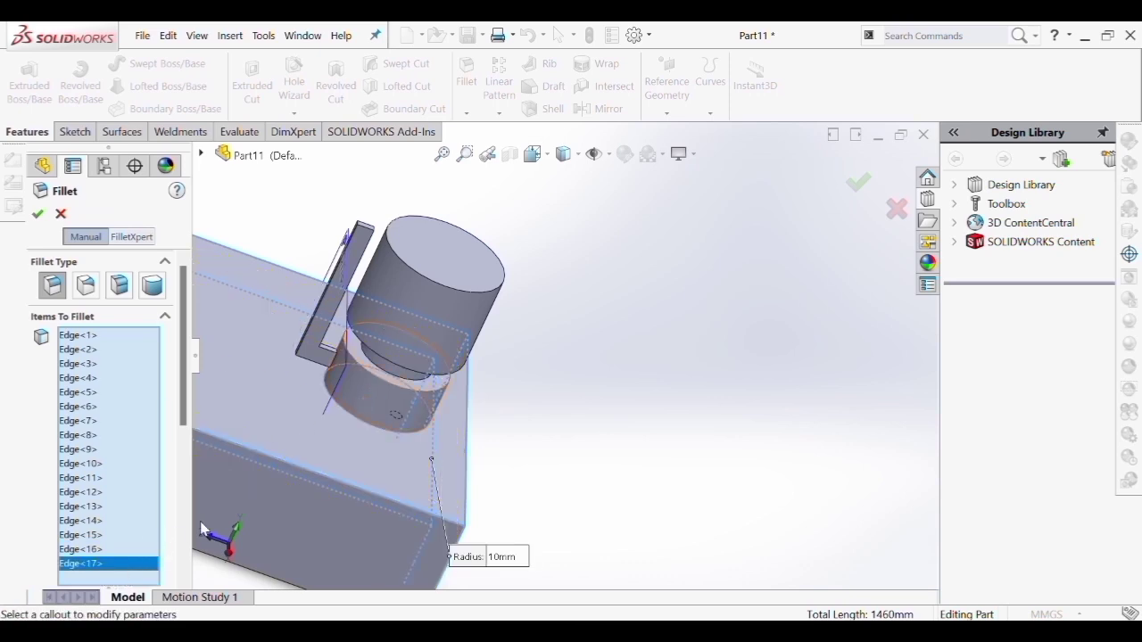
click(363, 429)
click(344, 388)
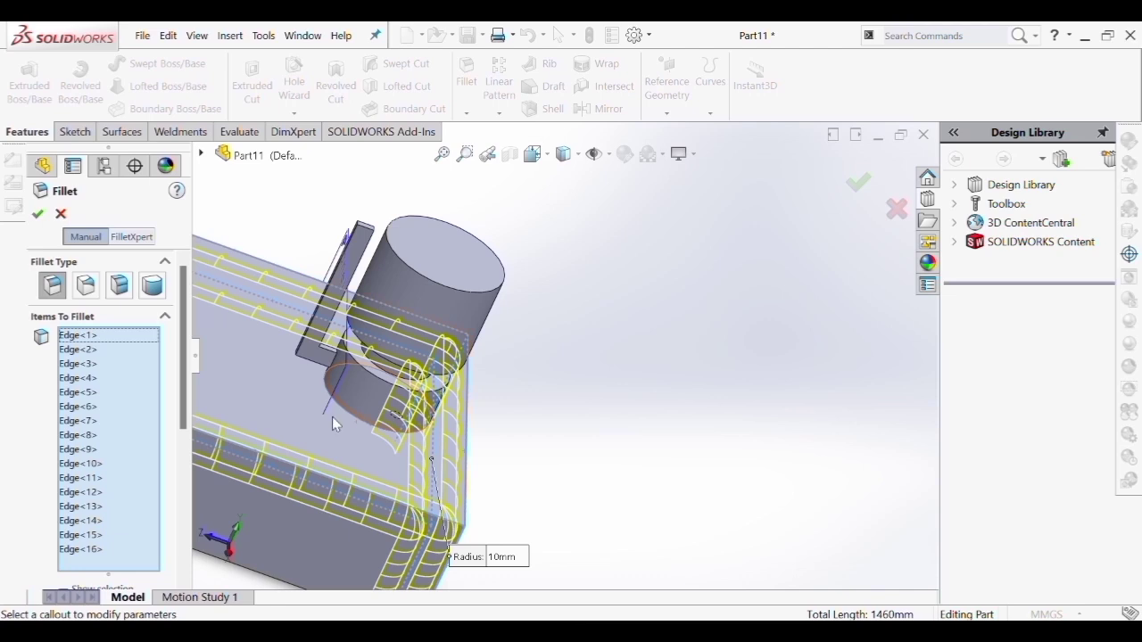
Set the radius of the symmetric fillet on the selected block and pocket edges to 3 mm
middle_drag(193, 322, 177, 306)
drag(182, 307, 186, 455)
double_click(105, 446)
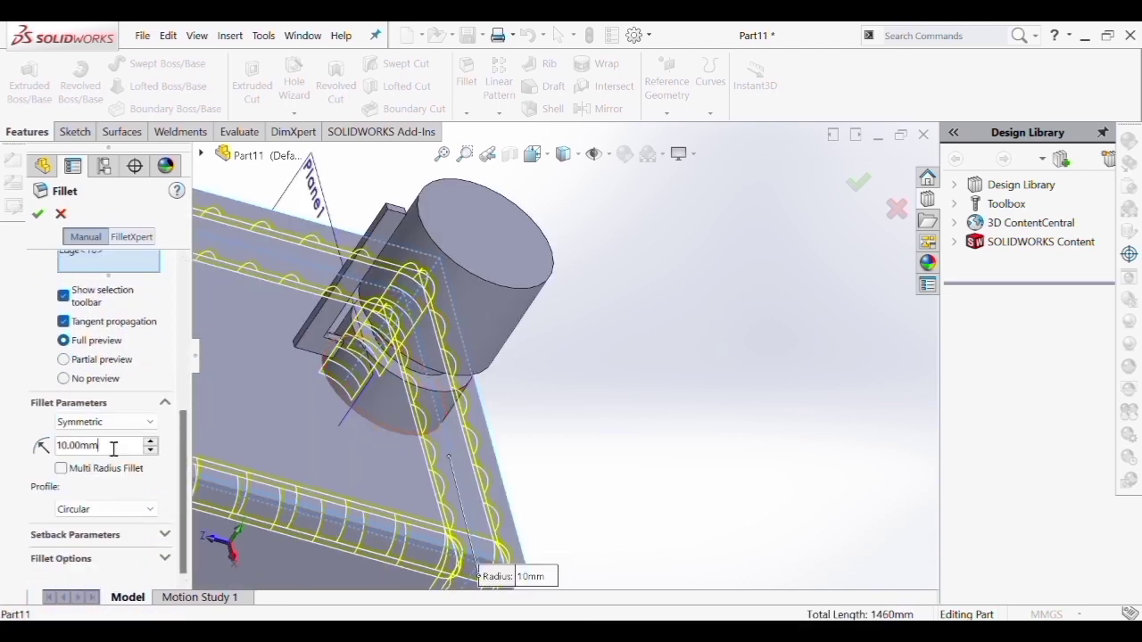
text(3)
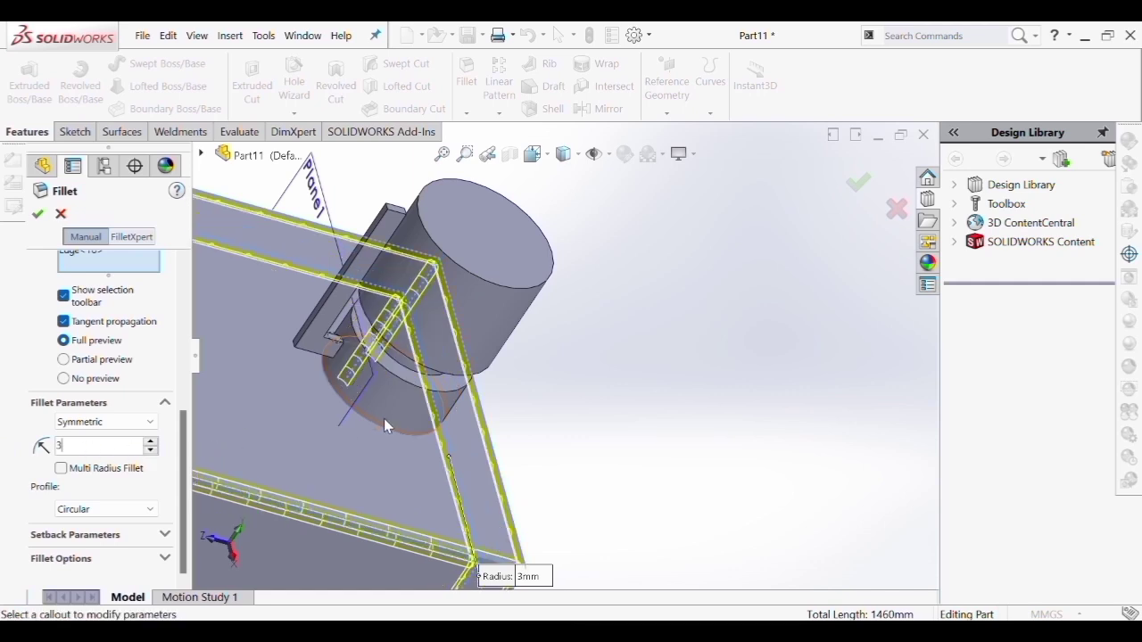
key(Return)
Add the circular edge at the boss's base and the boss's top face to the 3 mm fillet selection
scroll(364, 415, down, 2)
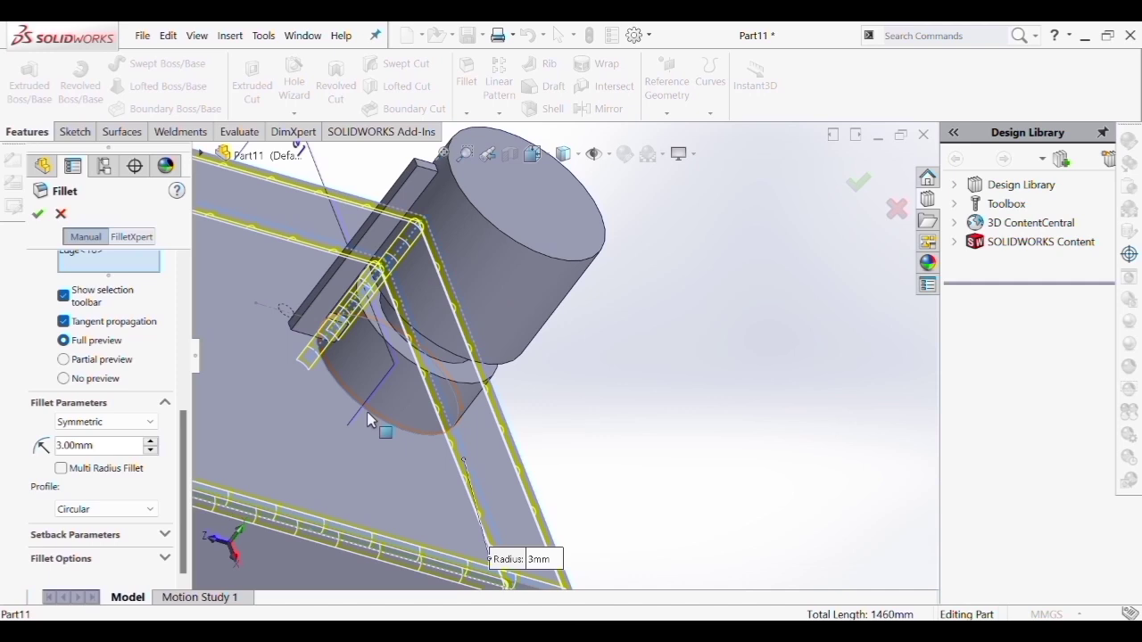
click(367, 412)
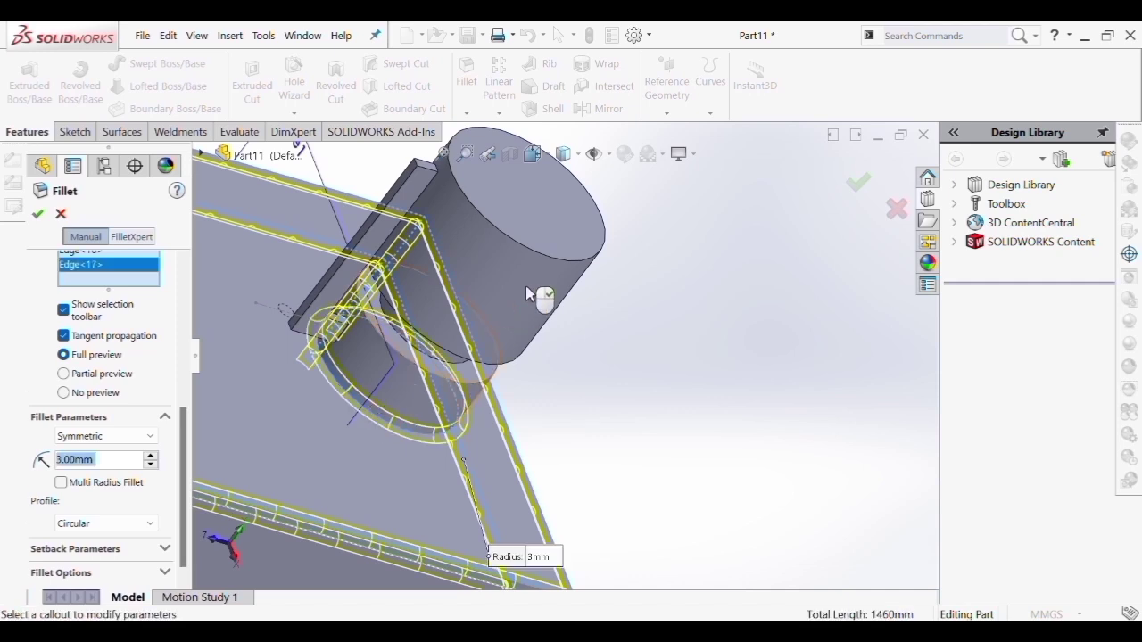
click(527, 253)
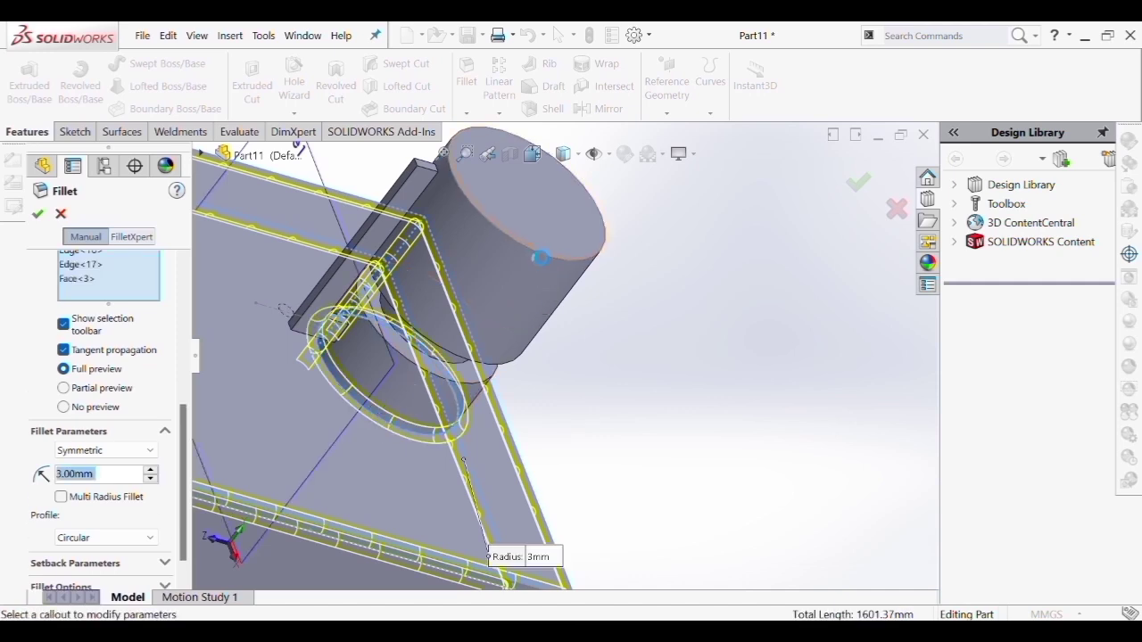
middle_drag(518, 297, 480, 377)
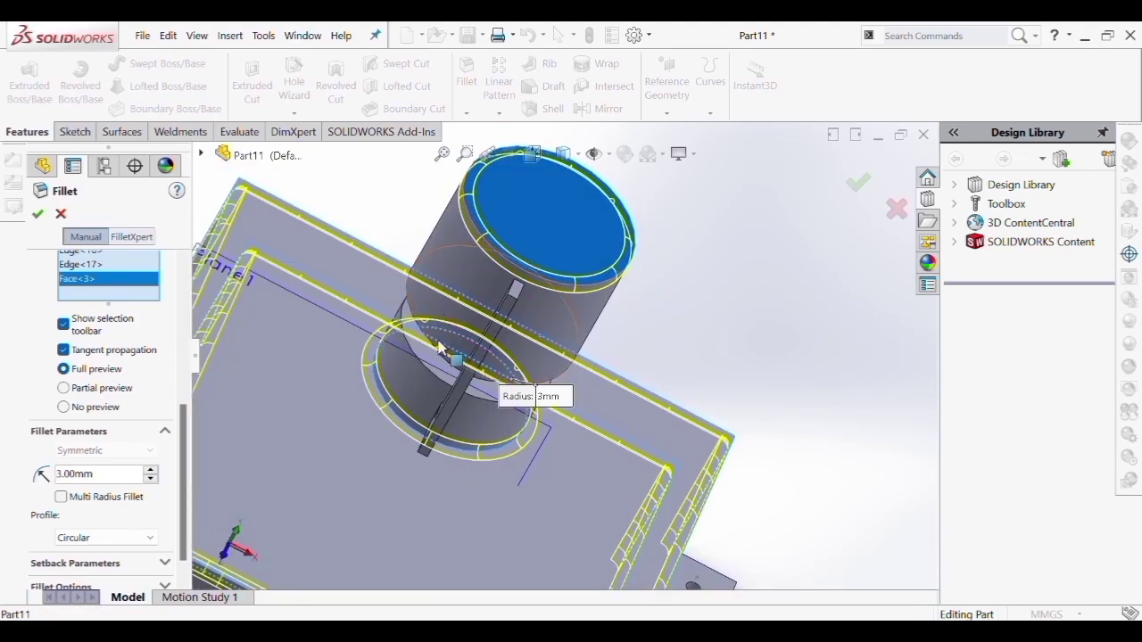
middle_drag(416, 330, 421, 332)
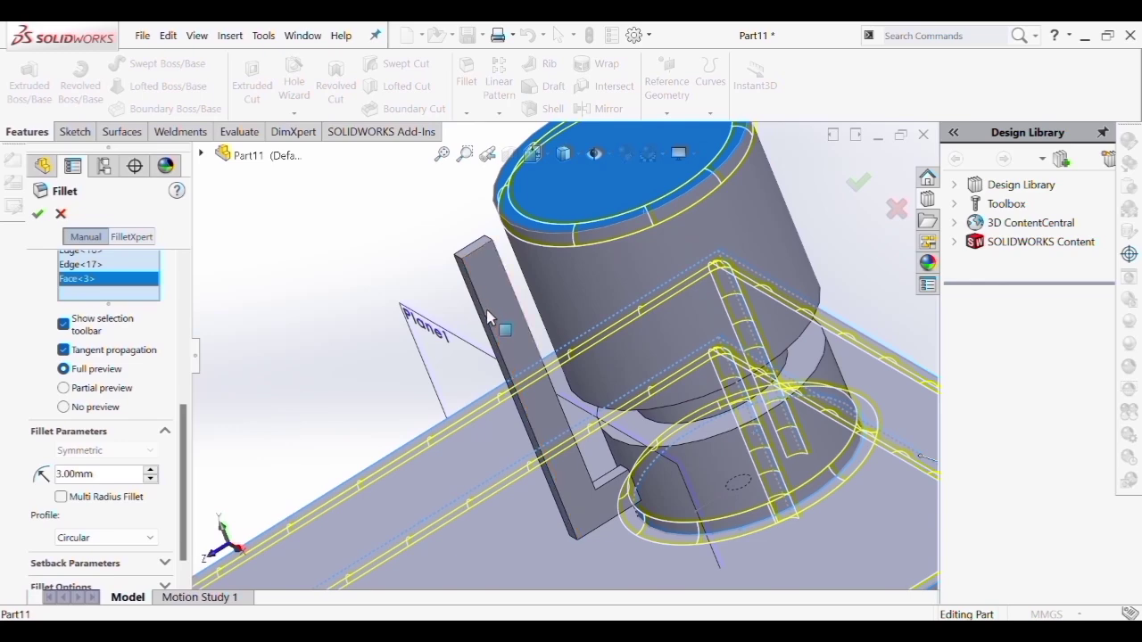
middle_drag(523, 332, 535, 342)
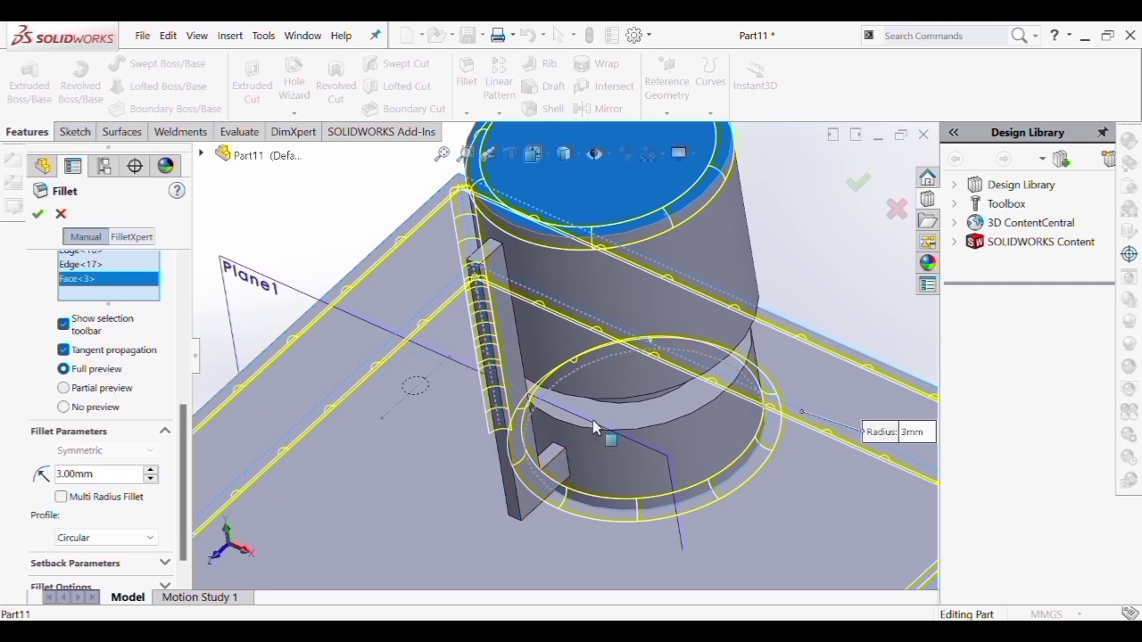
scroll(593, 419, up, 1)
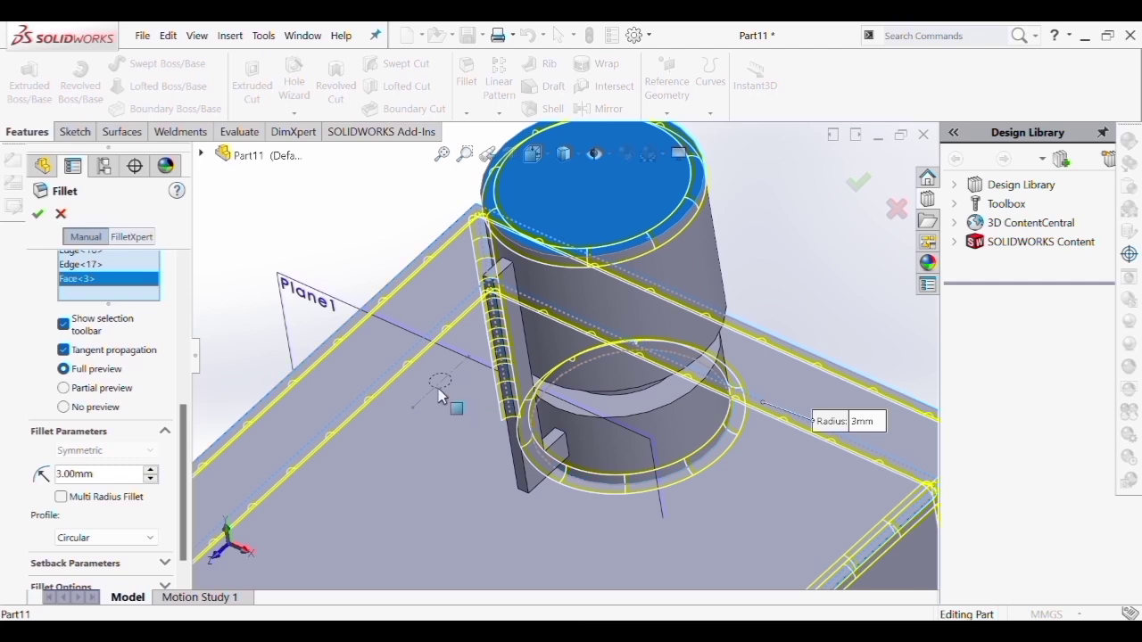
scroll(677, 473, up, 1)
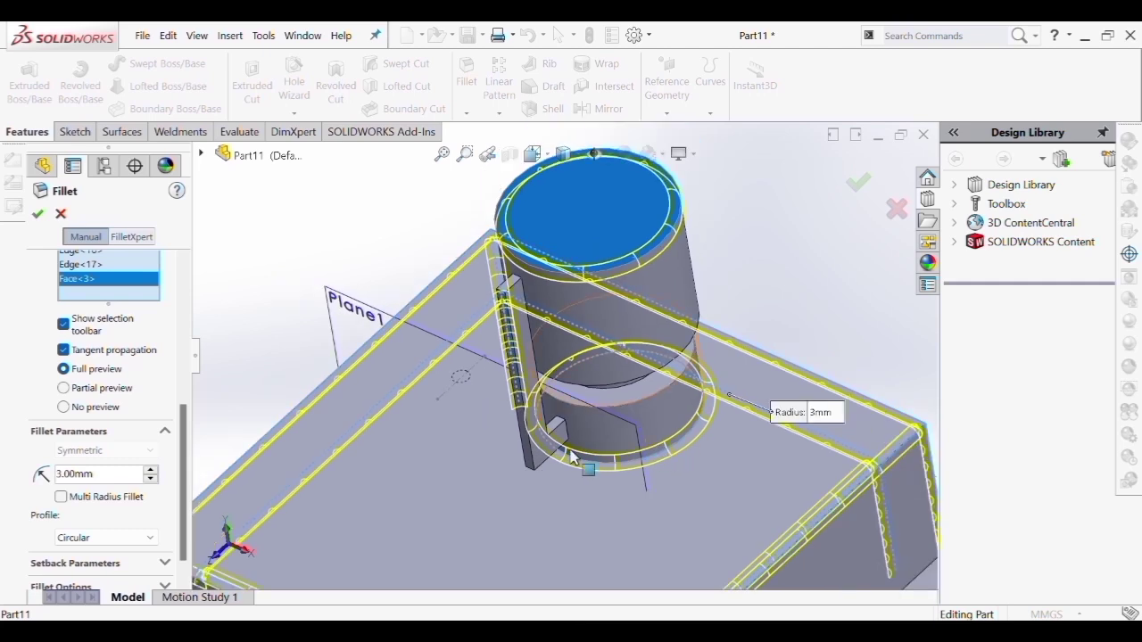
scroll(571, 457, up, 1)
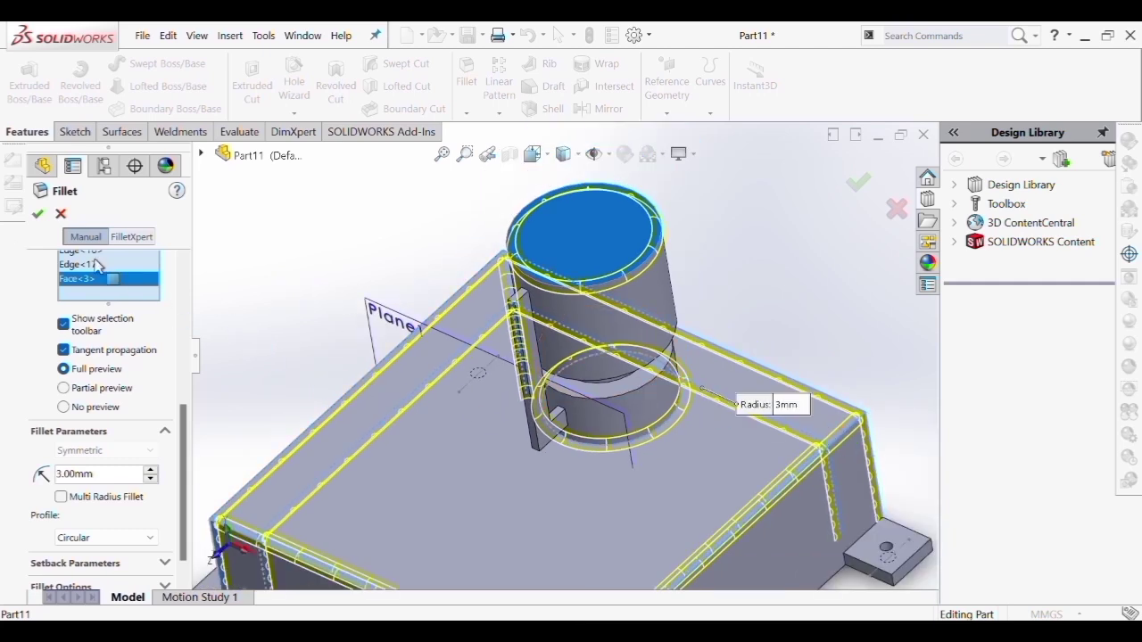
Apply the 3 mm fillet to the selected block, pocket and boss edges
click(37, 216)
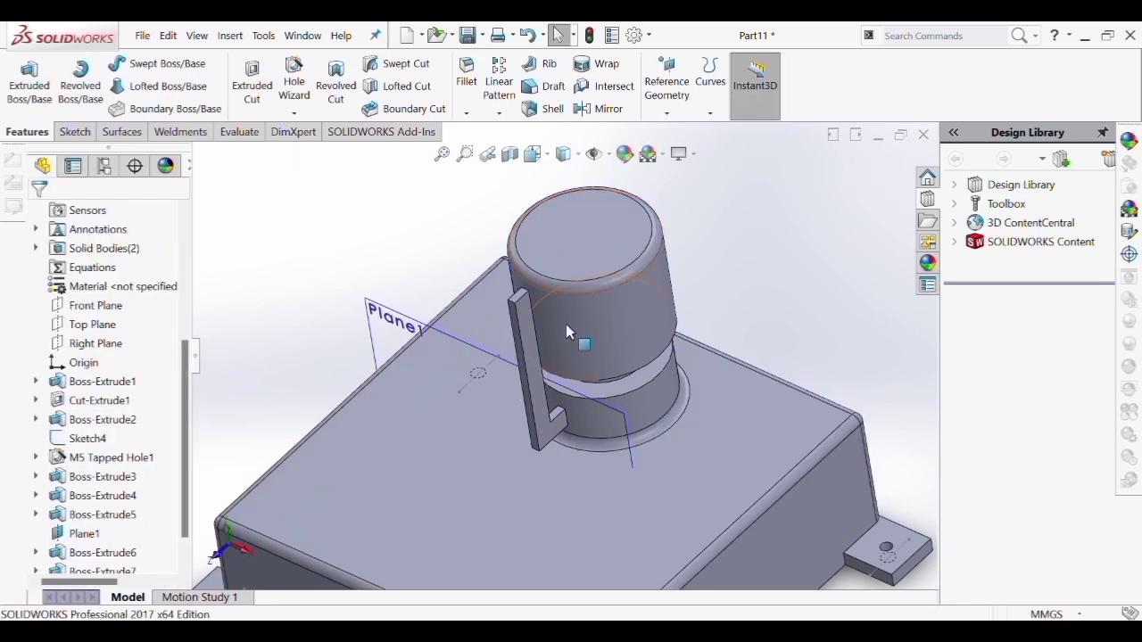
scroll(566, 313, up, 3)
middle_drag(565, 312, 559, 448)
scroll(520, 350, down, 1)
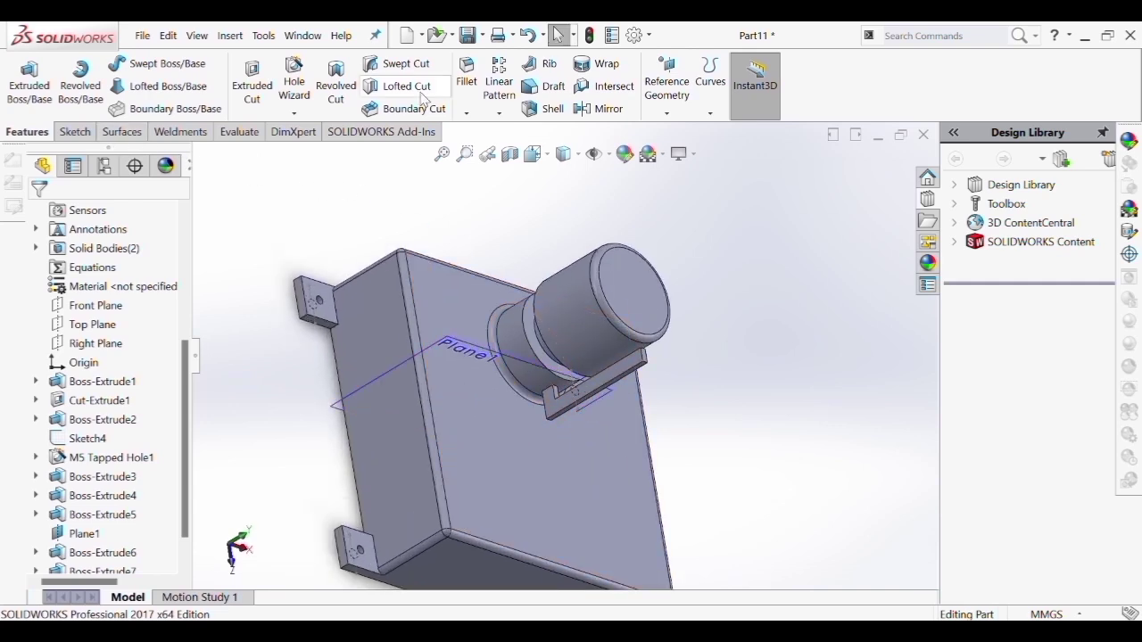
Start a symmetric fillet with a 1 mm radius and select a long outer edge of the L-shaped bar
click(475, 105)
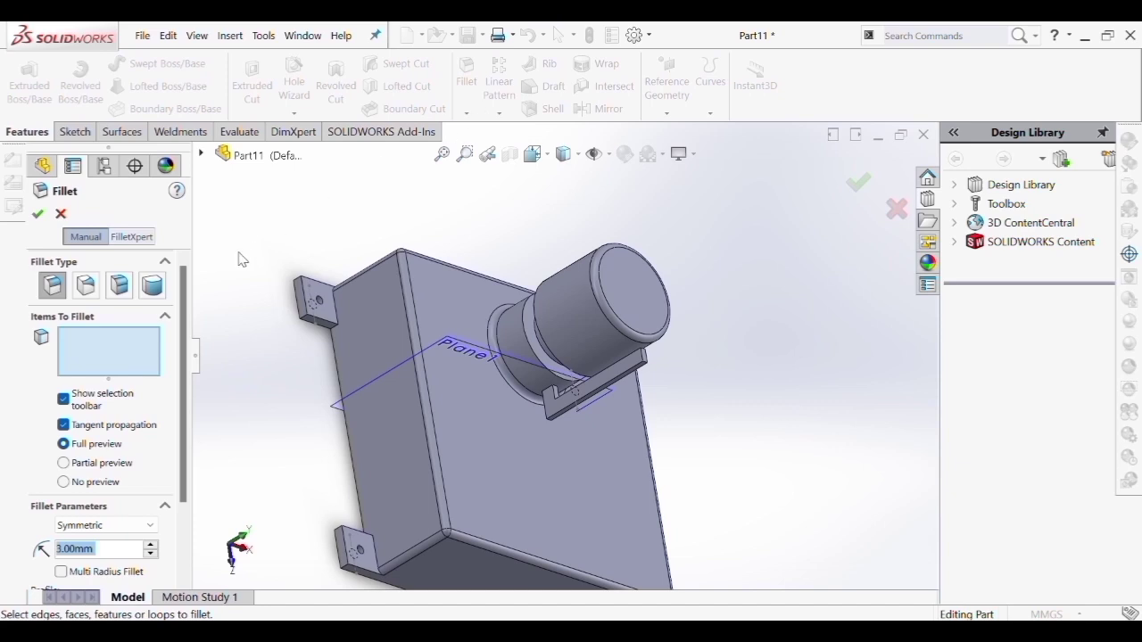
scroll(185, 393, down, 2)
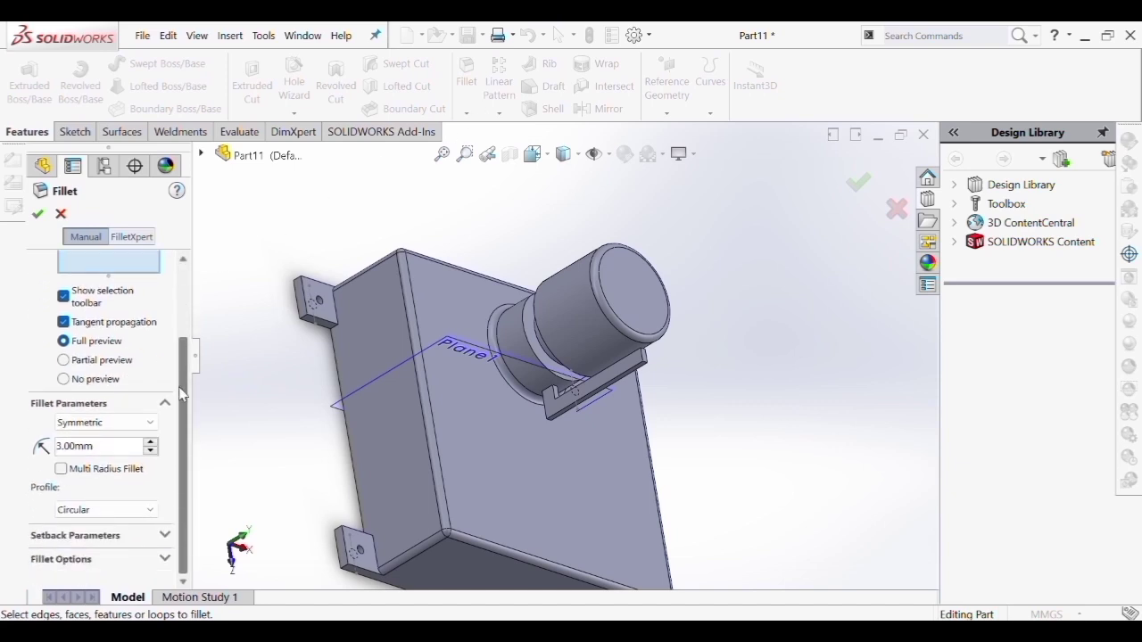
double_click(101, 448)
text(1)
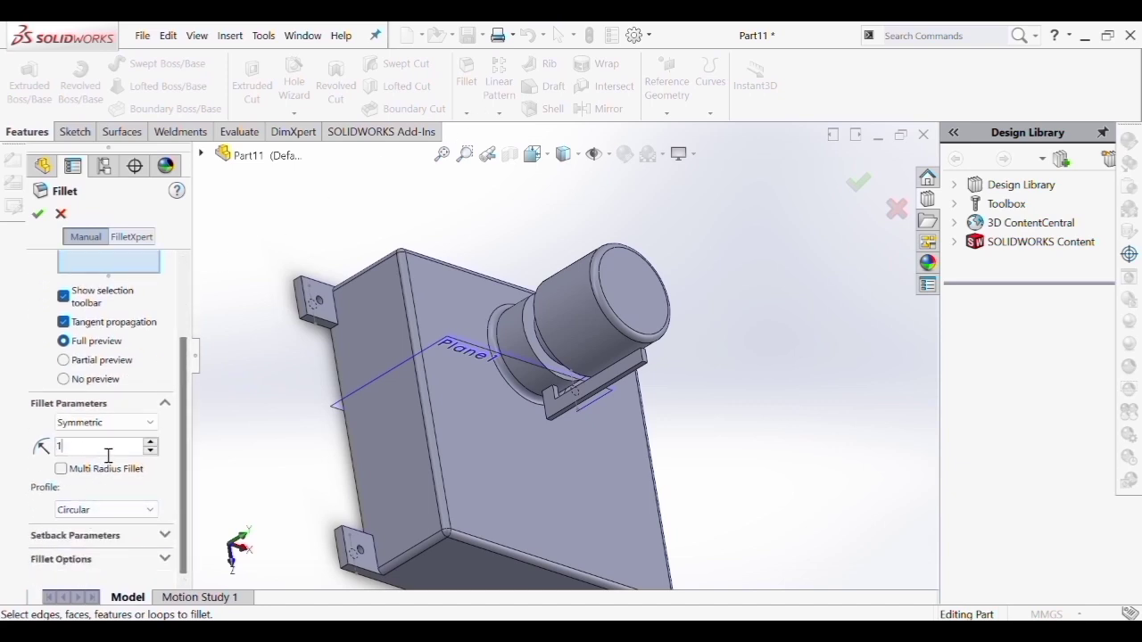
key(Return)
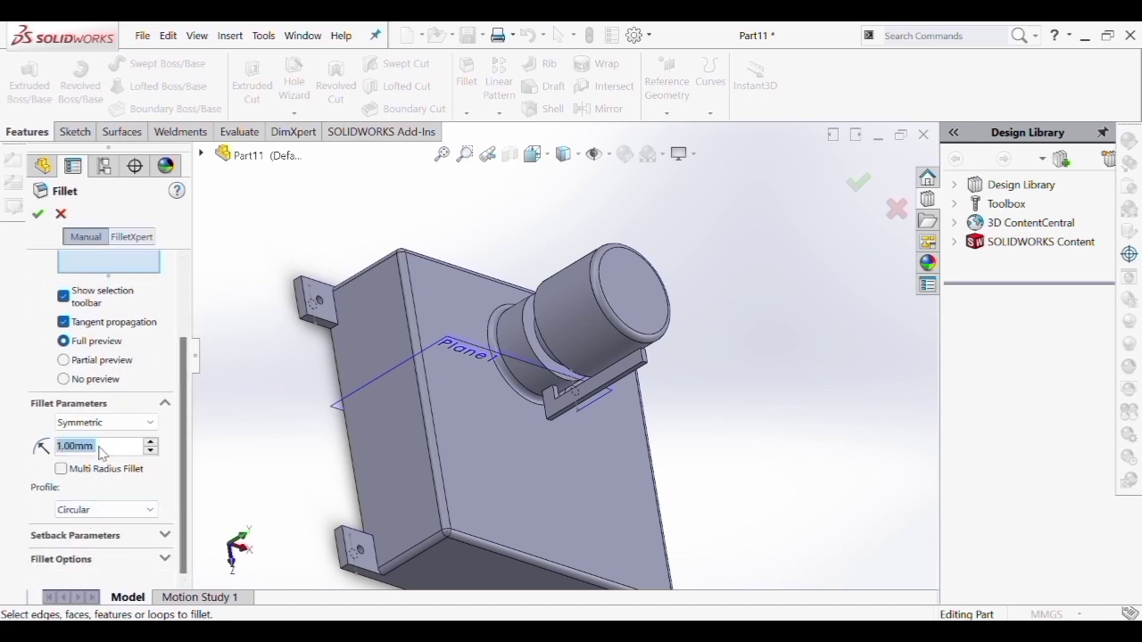
click(571, 405)
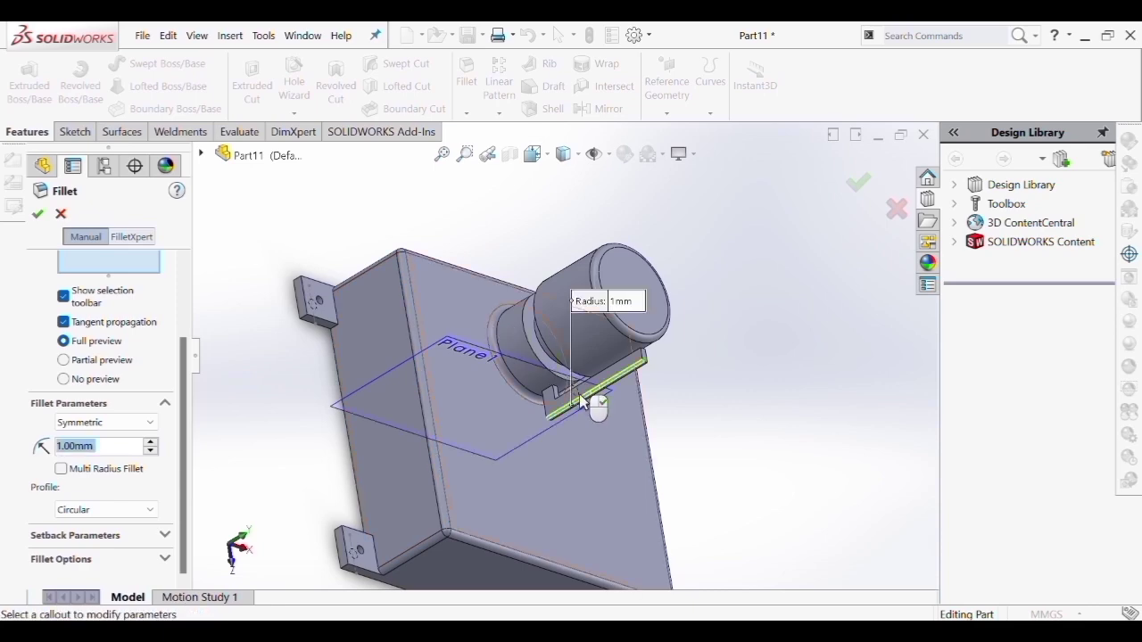
Add the bar's other long outer edge and its short end edges to the 1 mm fillet and apply it
middle_drag(492, 334, 299, 325)
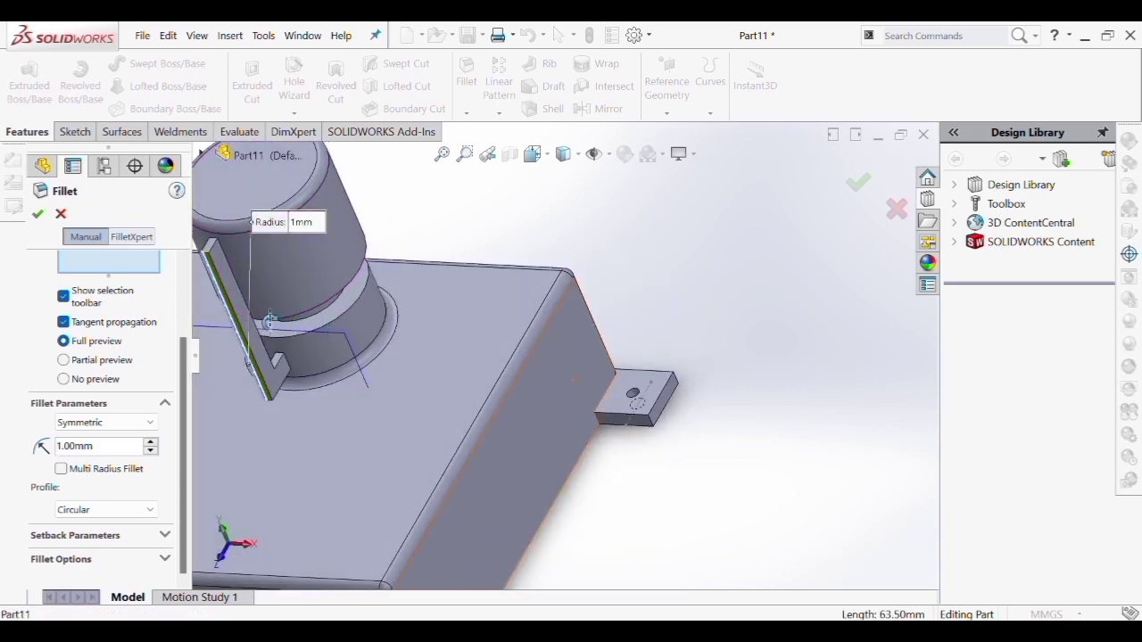
click(223, 284)
middle_drag(255, 319, 255, 330)
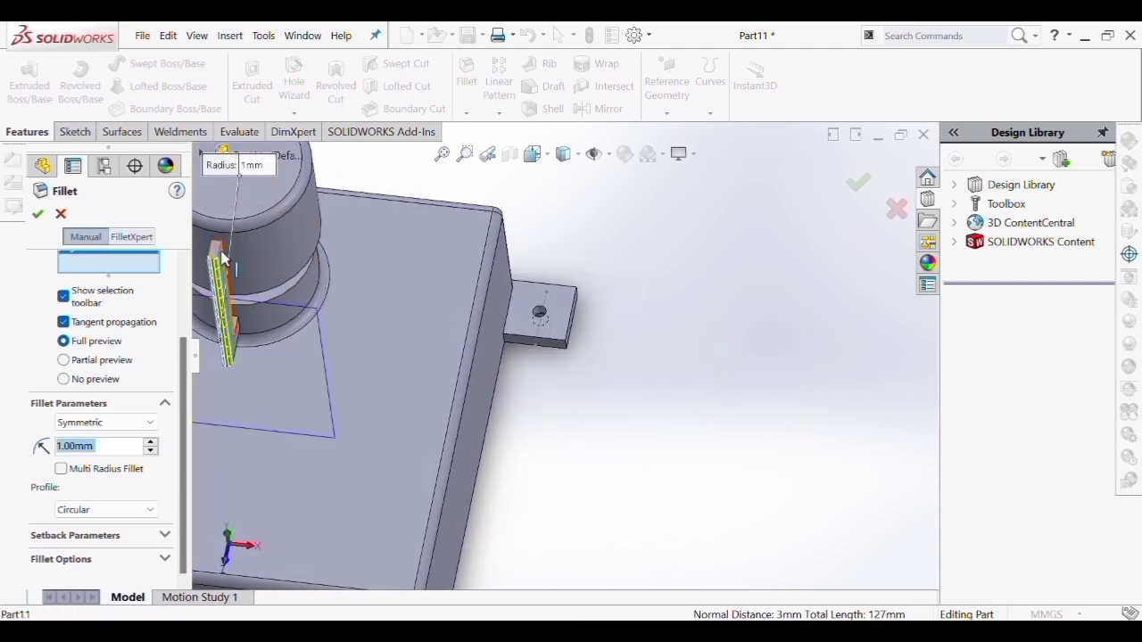
click(220, 254)
middle_drag(221, 255, 273, 321)
middle_drag(219, 248, 324, 339)
click(224, 252)
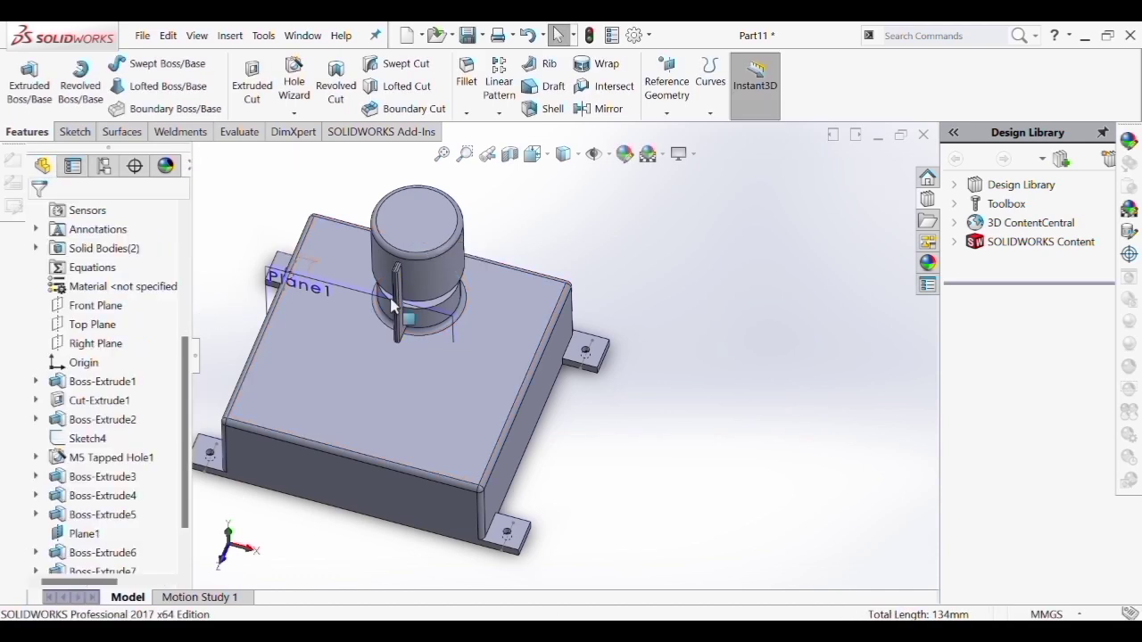
middle_drag(453, 335, 390, 355)
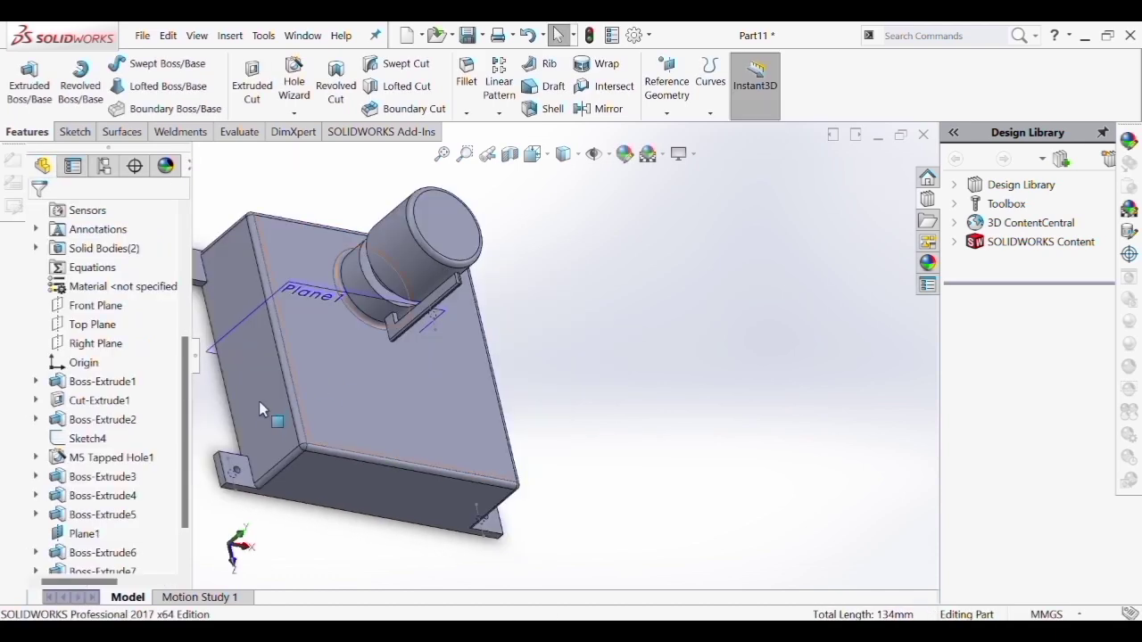
middle_drag(259, 400, 335, 469)
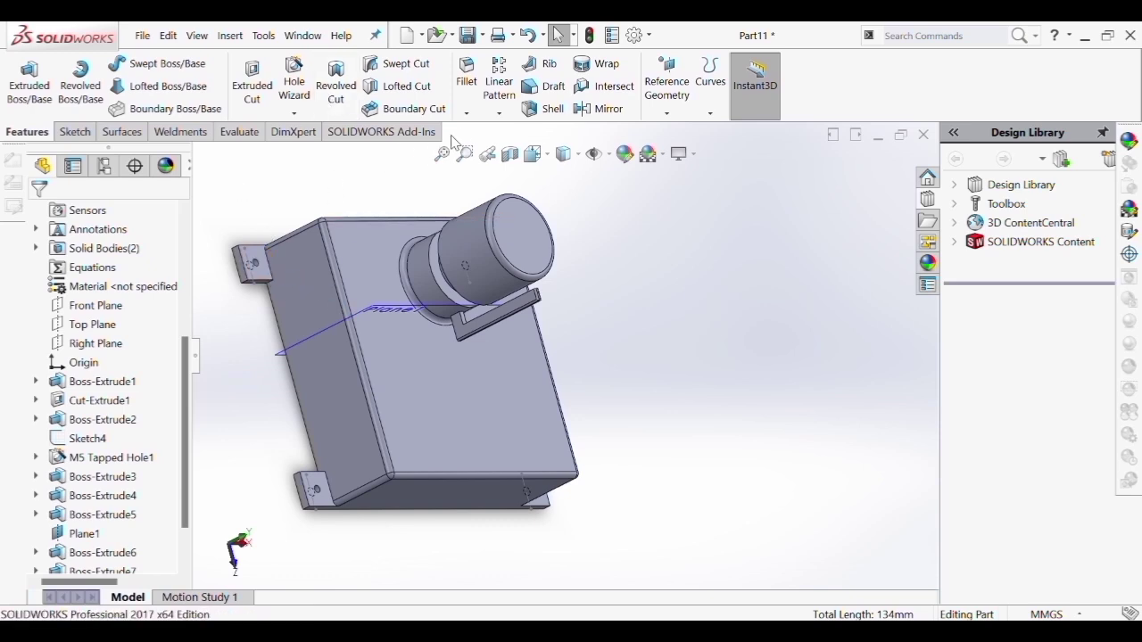
click(468, 78)
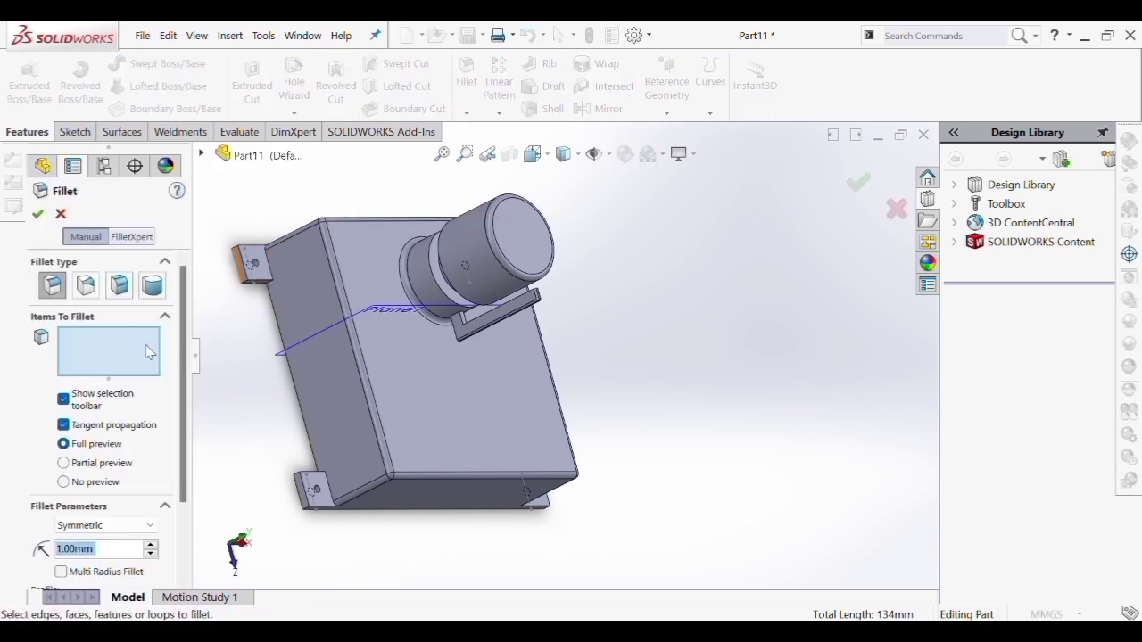
click(897, 209)
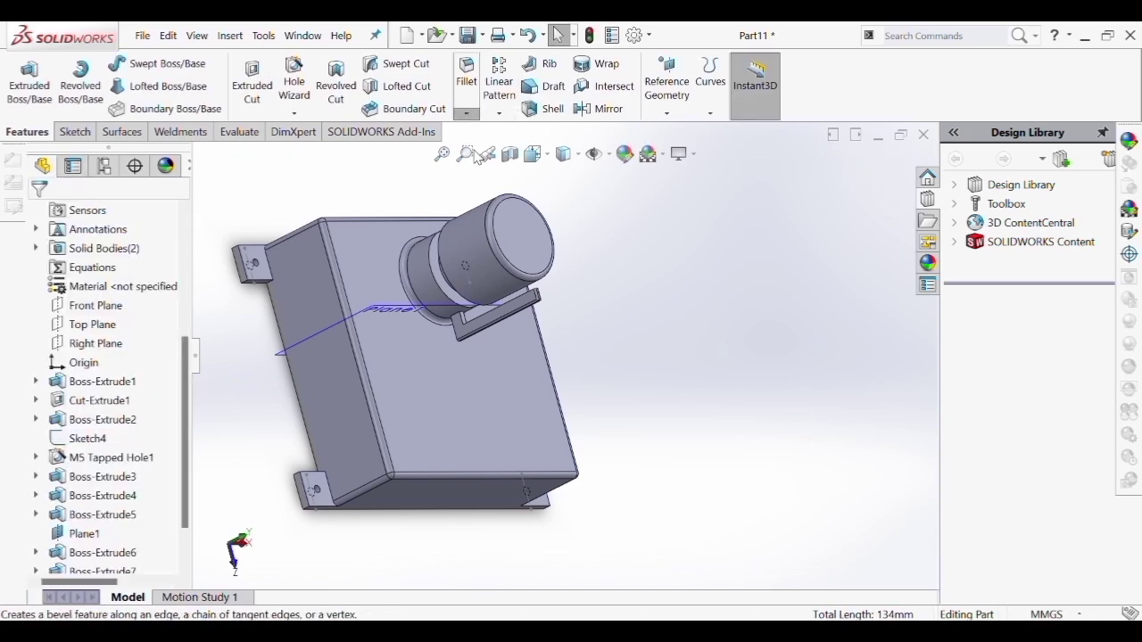
Start a 2 mm, 45-degree chamfer and select the two outer corner edges of the first corner tab
scroll(327, 495, down, 1)
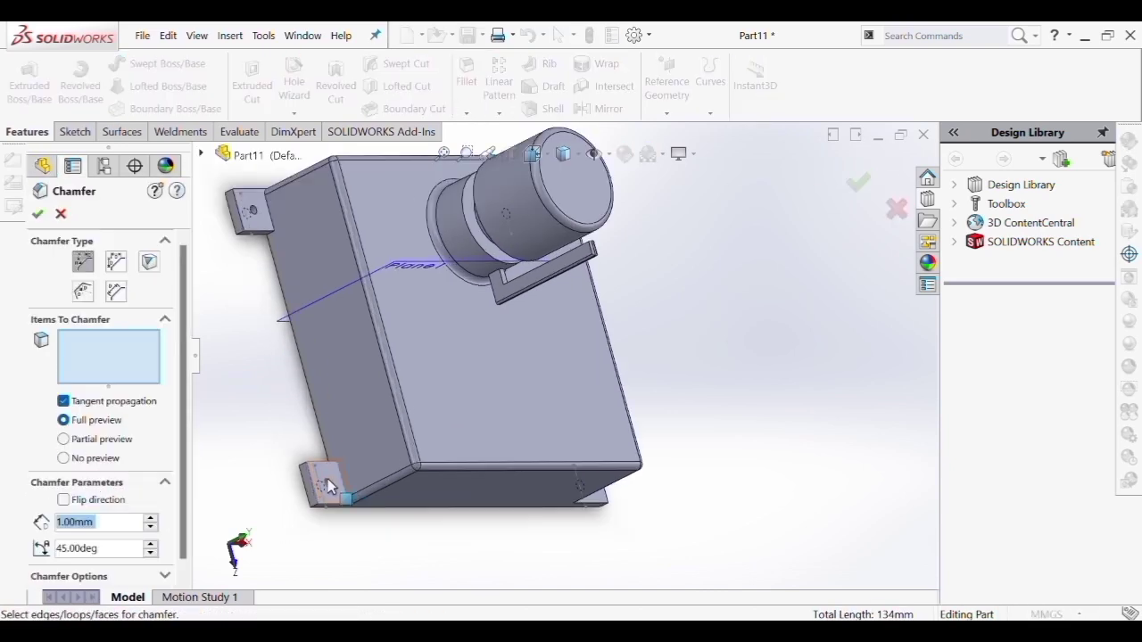
middle_drag(330, 486, 370, 466)
scroll(302, 506, down, 3)
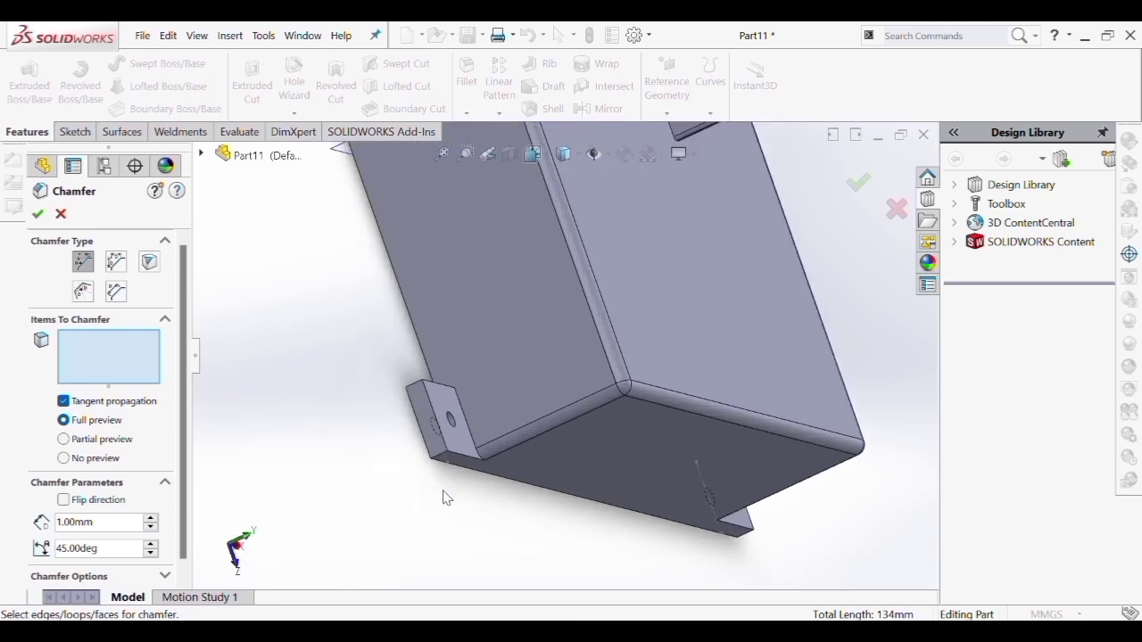
click(109, 524)
drag(116, 530, 1, 525)
click(438, 457)
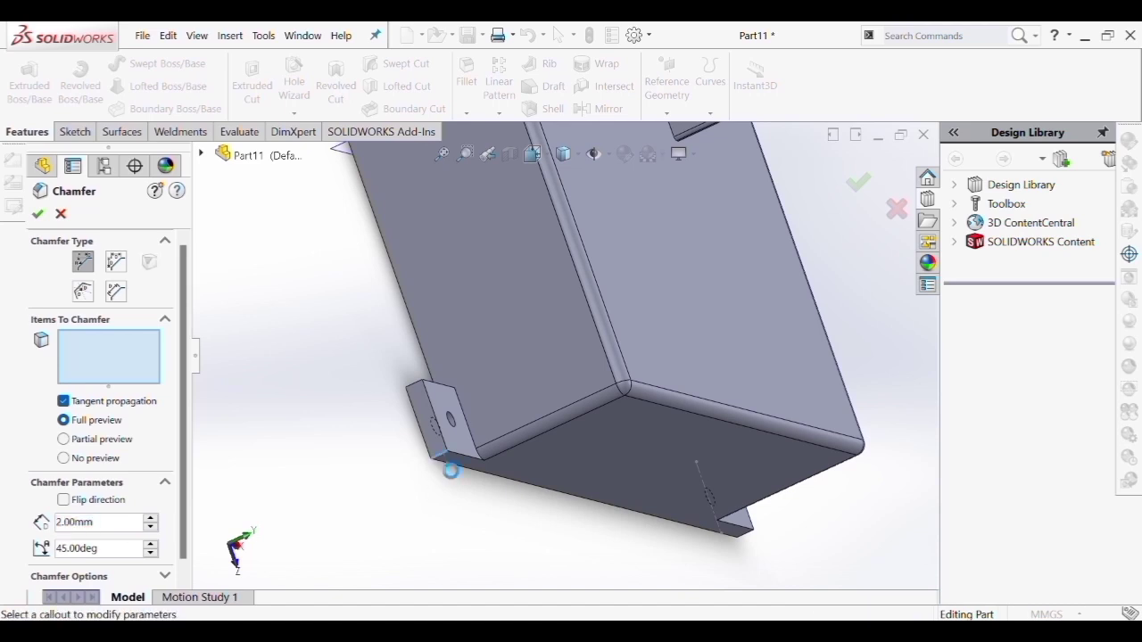
middle_drag(438, 448, 421, 372)
click(422, 375)
Add the two outer corner edges of the second corner tab to the chamfer, leaving out the tab's end face
scroll(386, 298, up, 7)
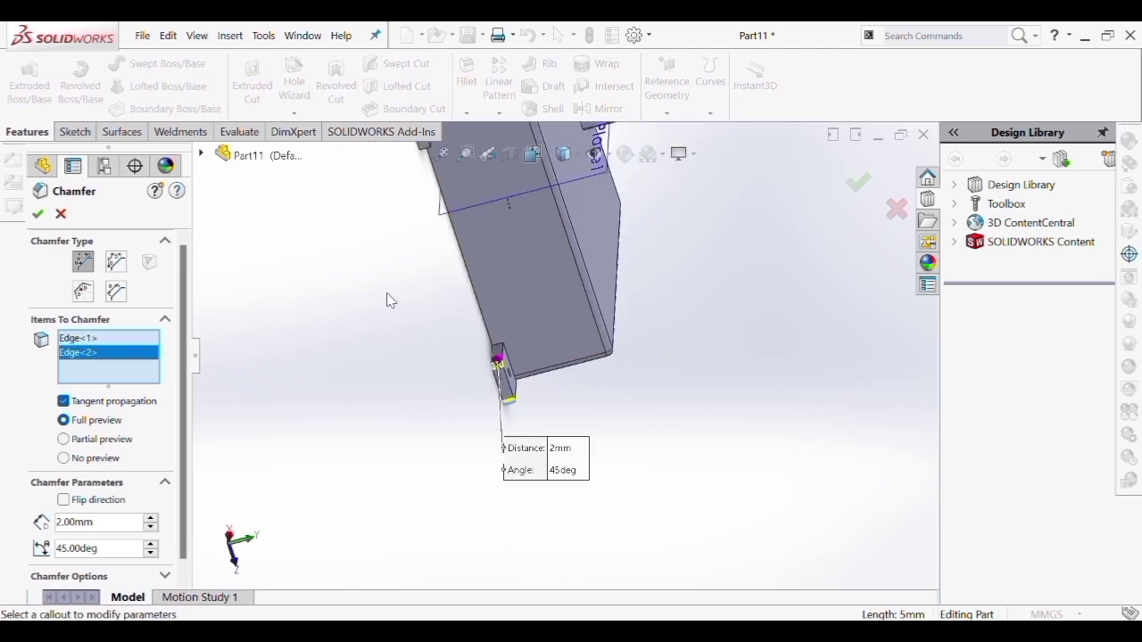
scroll(496, 221, down, 7)
middle_drag(543, 266, 436, 413)
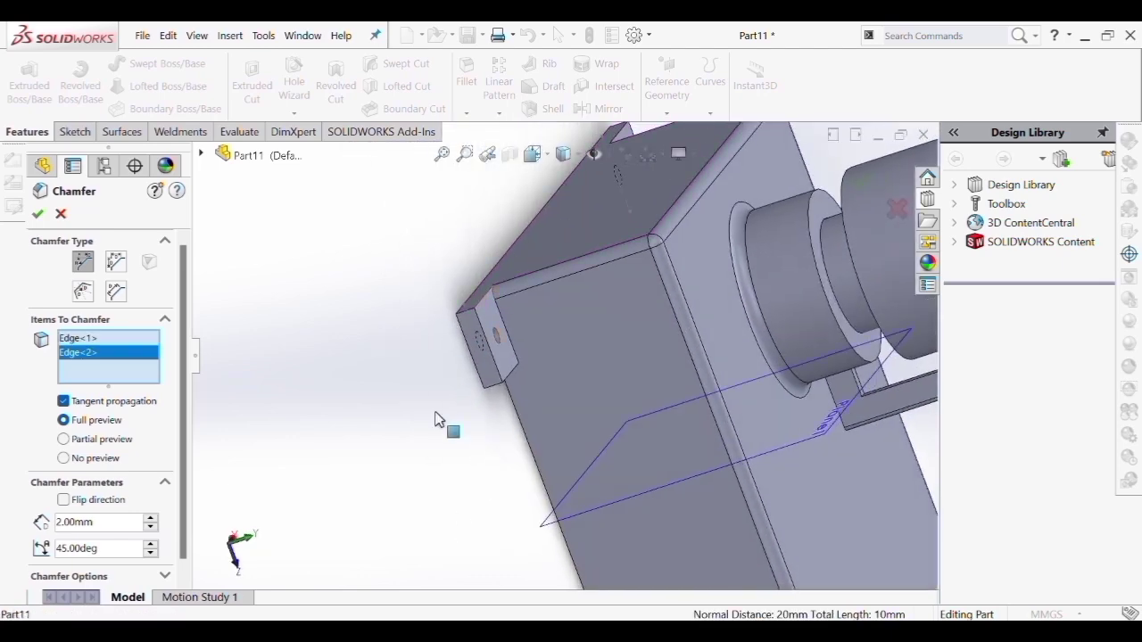
click(467, 310)
middle_drag(467, 310, 452, 312)
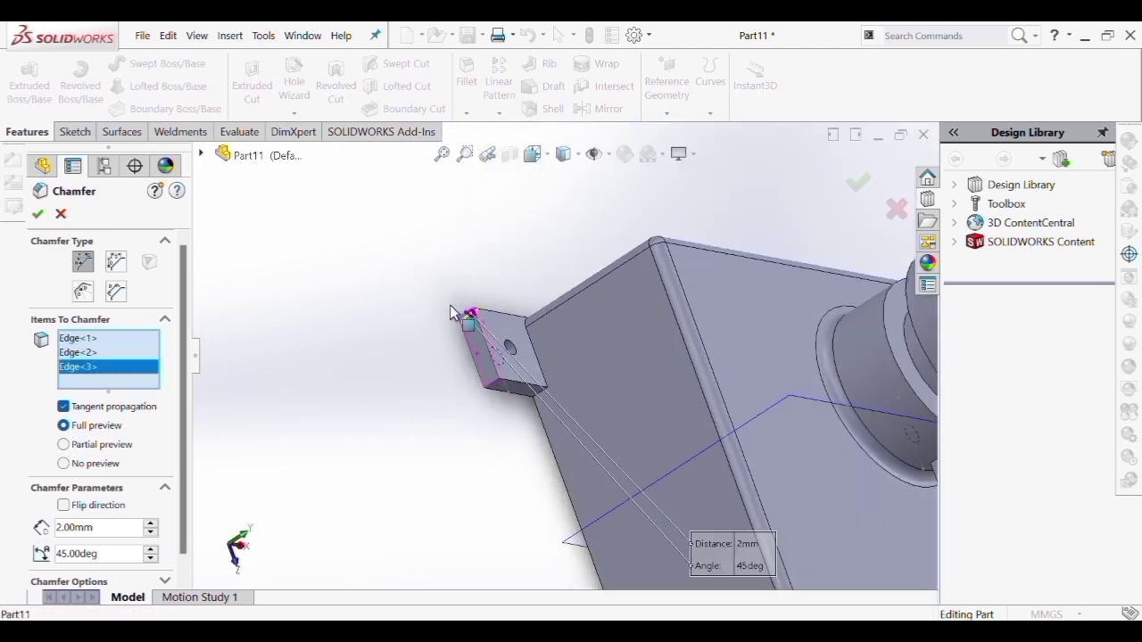
click(494, 387)
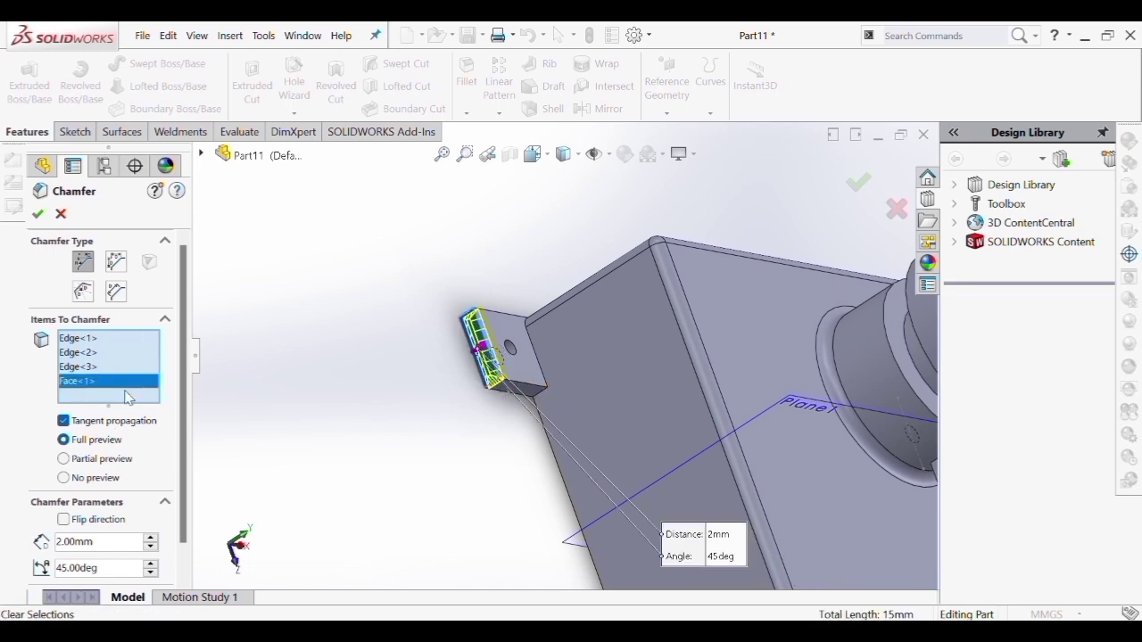
click(136, 416)
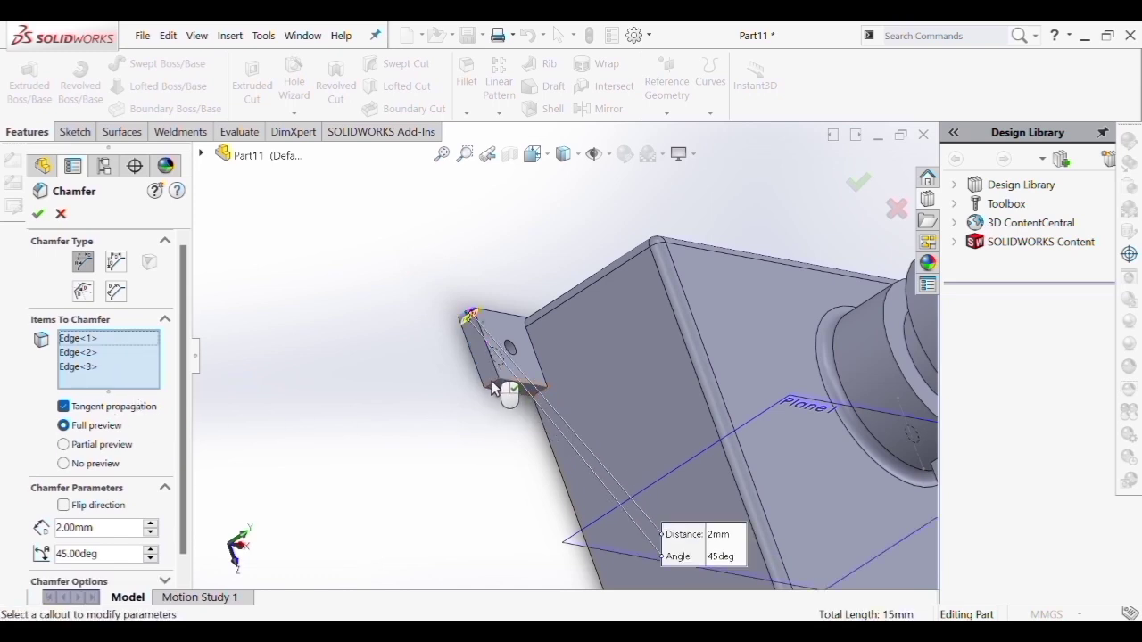
click(493, 388)
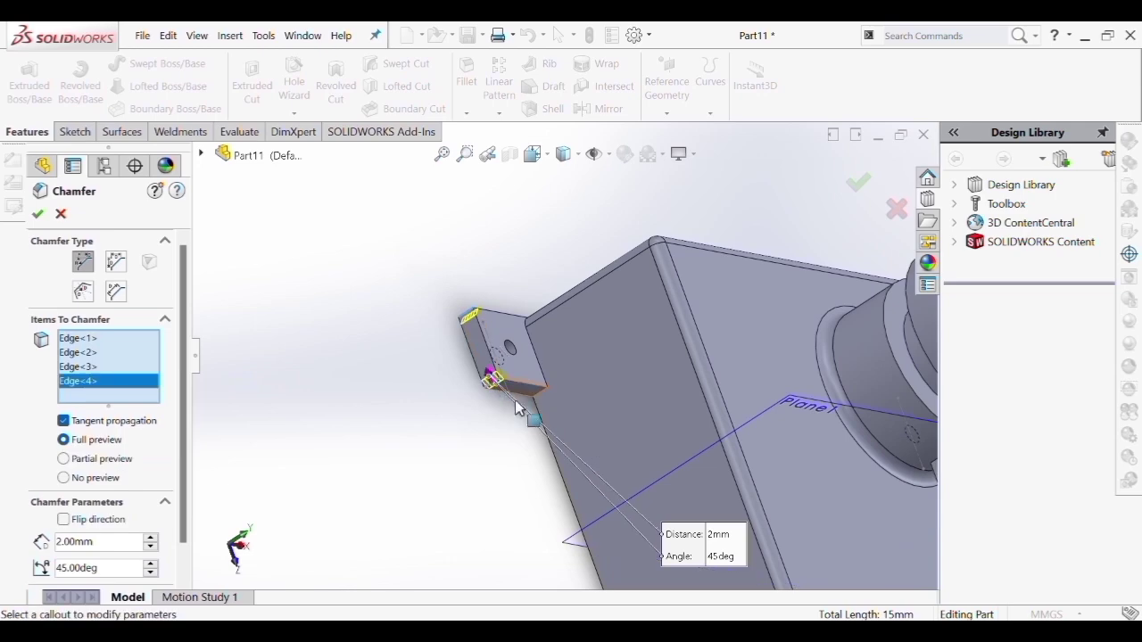
Add the two outer corner edges of the third corner tab to the 2 mm chamfer selection
scroll(536, 406, up, 4)
scroll(571, 412, up, 4)
middle_drag(632, 428, 648, 408)
scroll(708, 441, down, 5)
scroll(466, 468, down, 4)
click(613, 386)
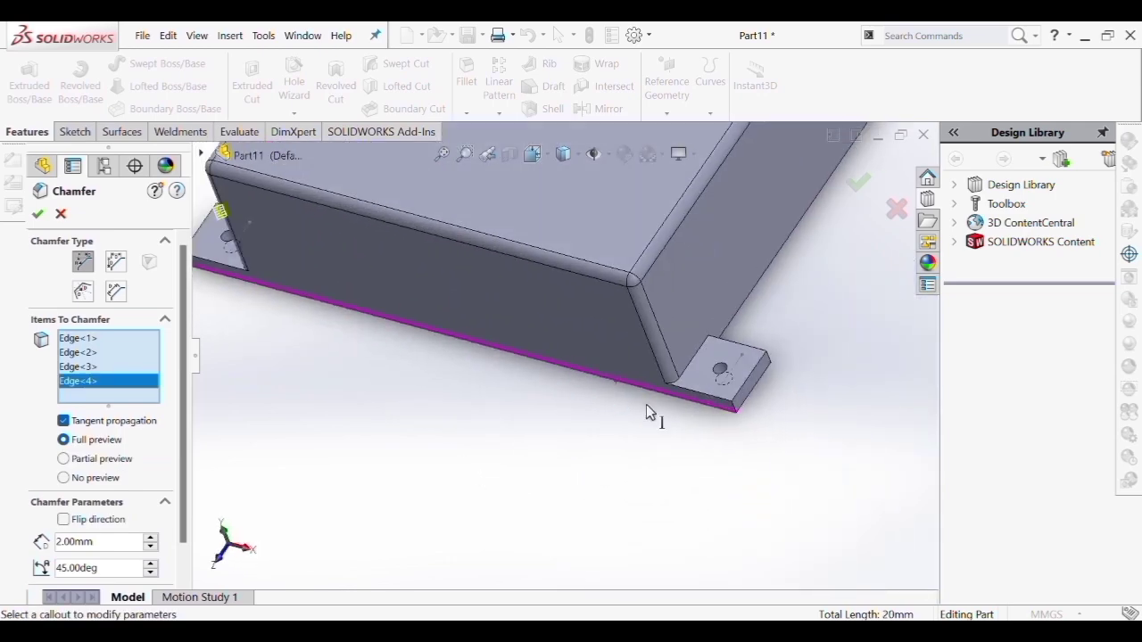
click(739, 408)
middle_drag(740, 373, 746, 385)
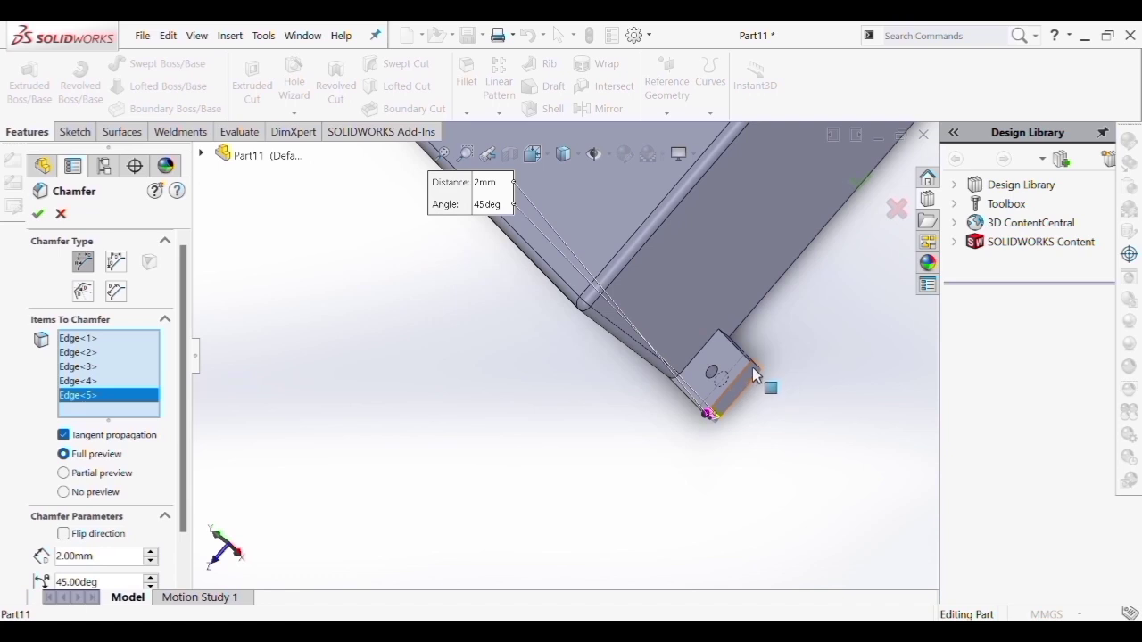
click(754, 364)
Add the fourth corner tab's two outer corner edges and apply the 2 mm chamfer to all selected edges
scroll(831, 309, up, 5)
scroll(764, 223, down, 4)
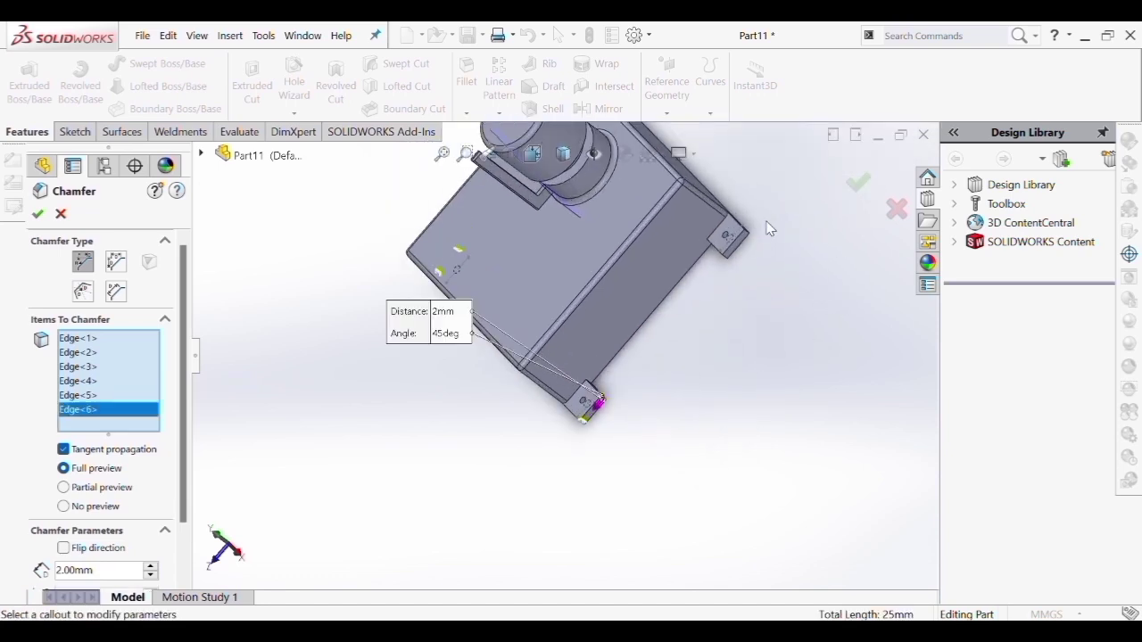
middle_drag(677, 279, 774, 238)
click(717, 265)
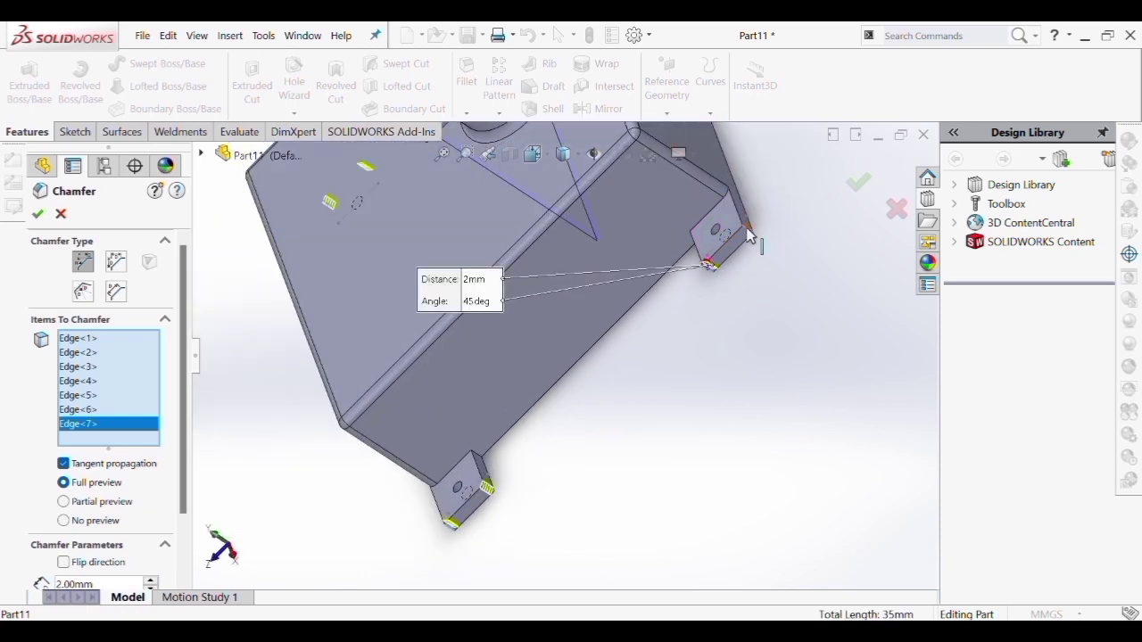
click(748, 234)
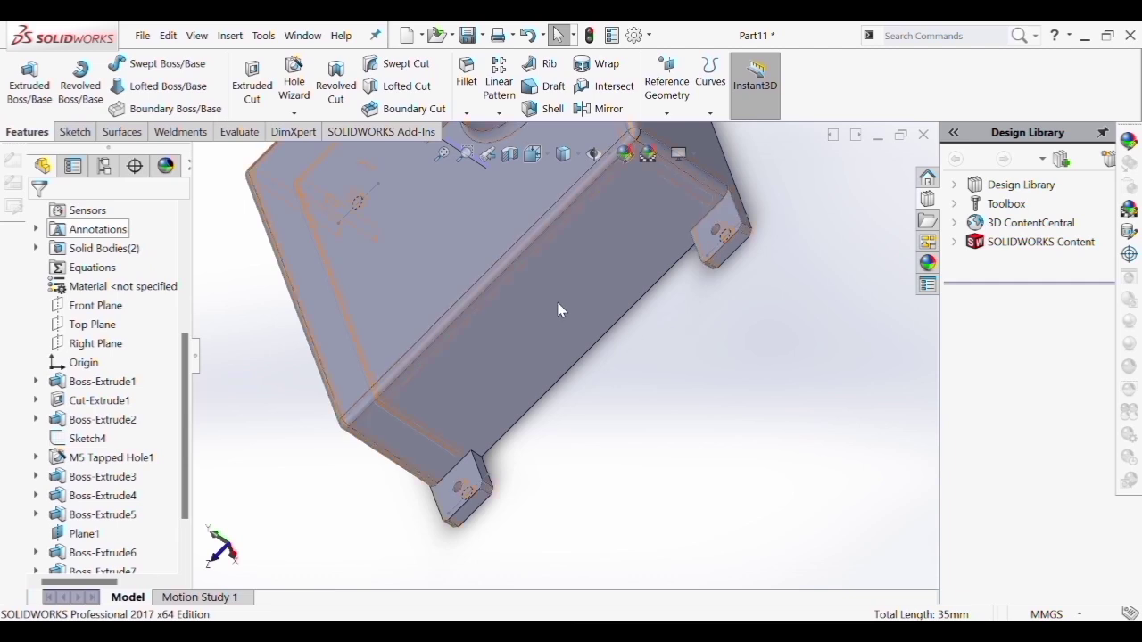
Examine the filleted and chamfered part from several sides and set the isometric view
scroll(534, 305, up, 3)
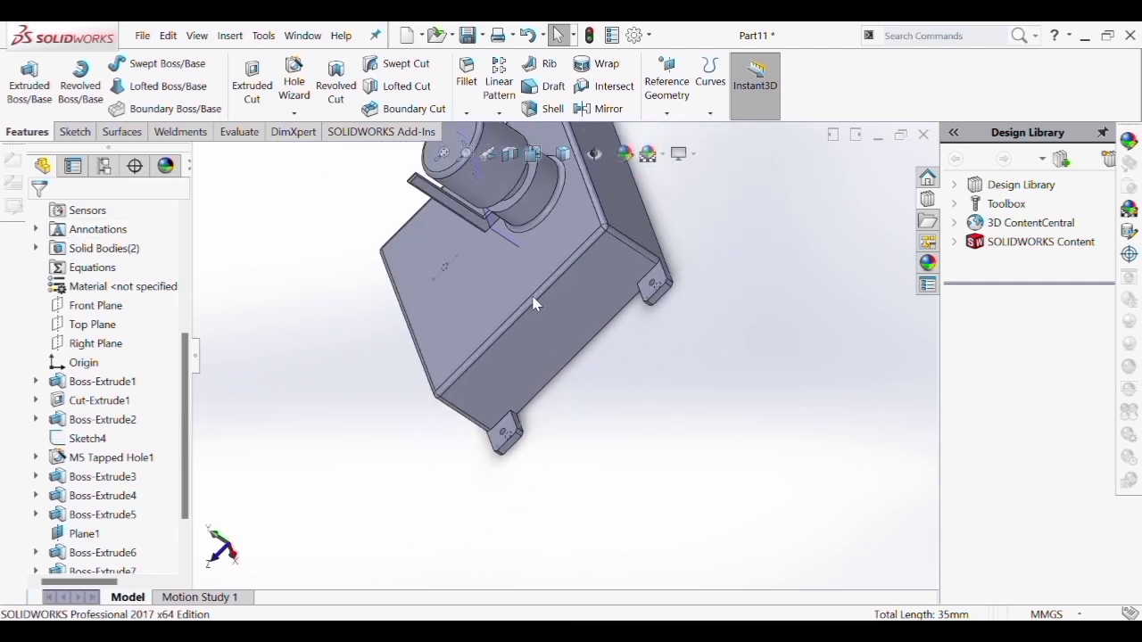
scroll(534, 305, up, 3)
middle_drag(534, 304, 679, 446)
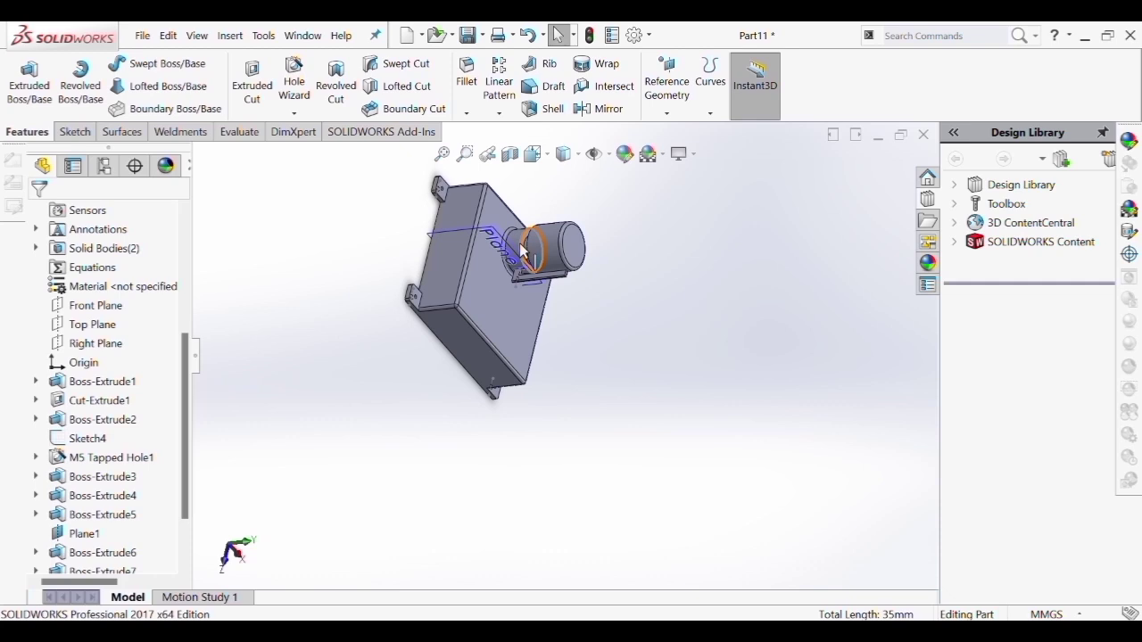
scroll(528, 292, down, 5)
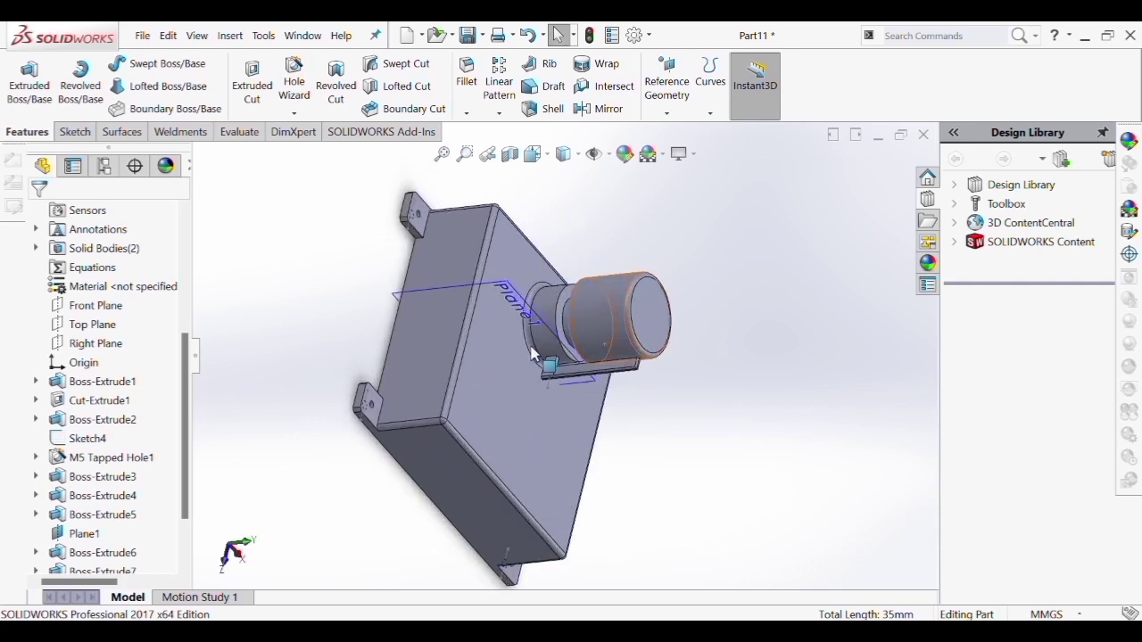
middle_drag(532, 354, 529, 379)
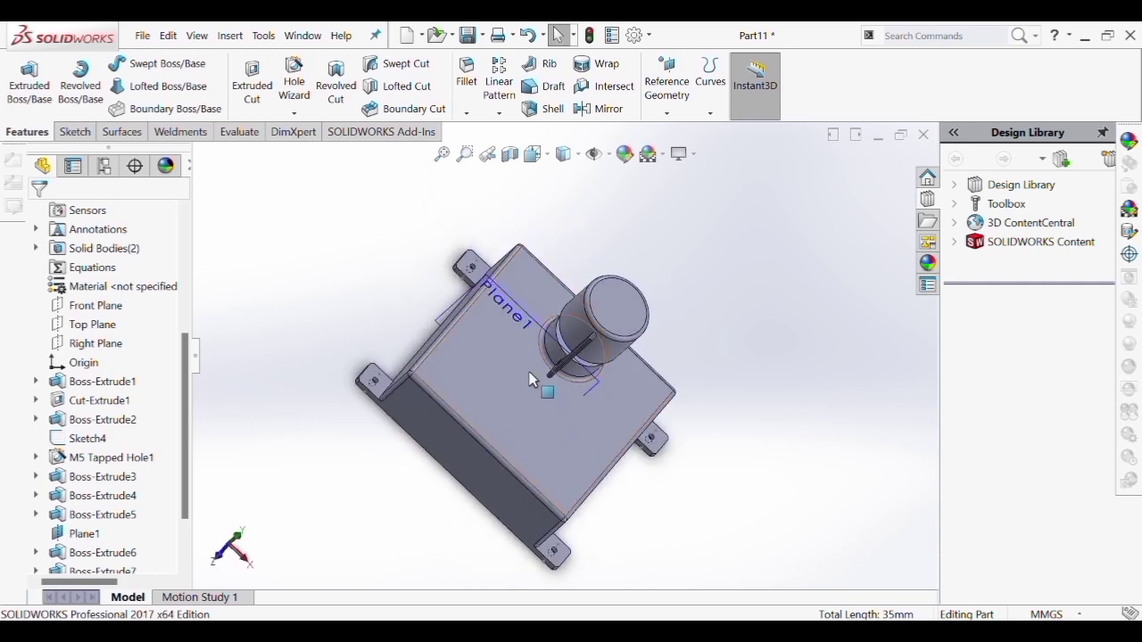
key(ctrl+7)
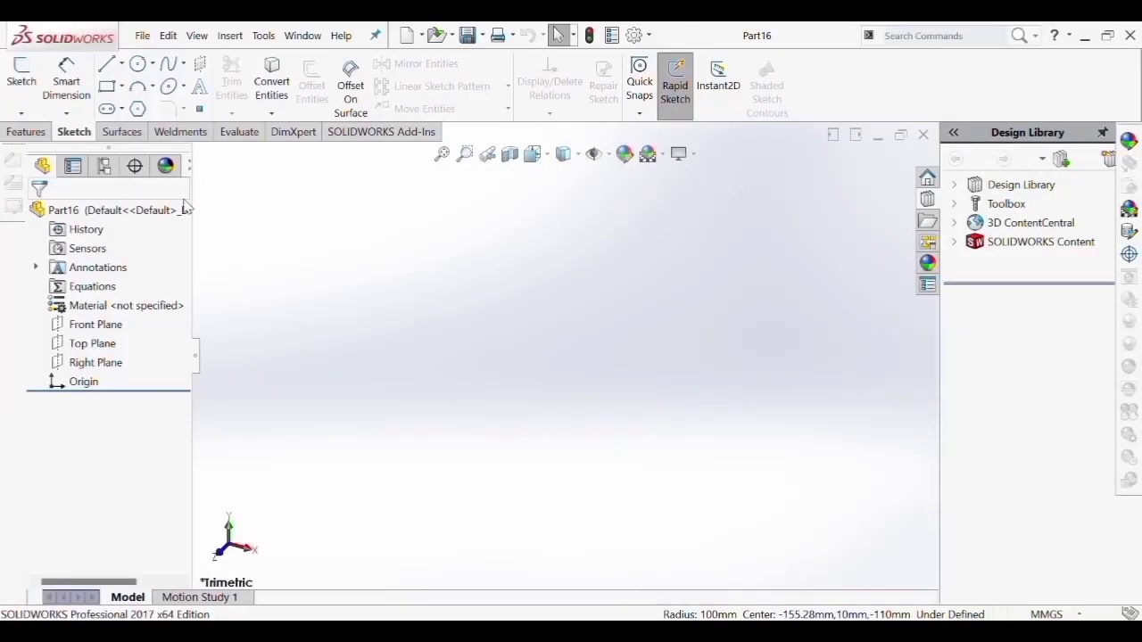
Start a sketch on the Top Plane of the new empty part
click(9, 131)
click(65, 133)
click(27, 90)
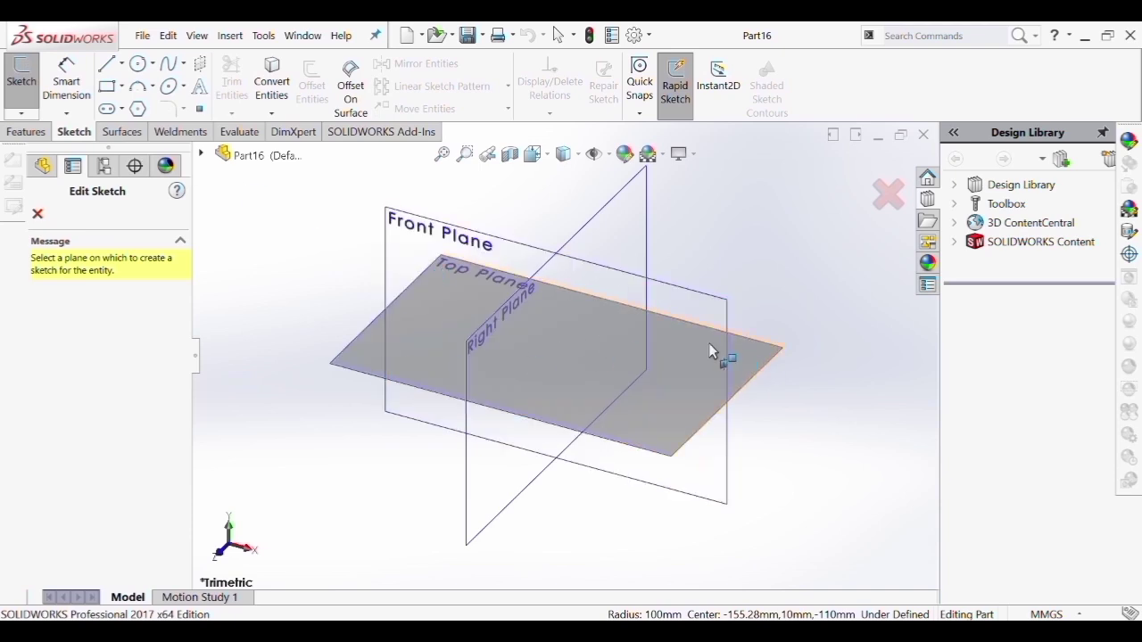
click(381, 348)
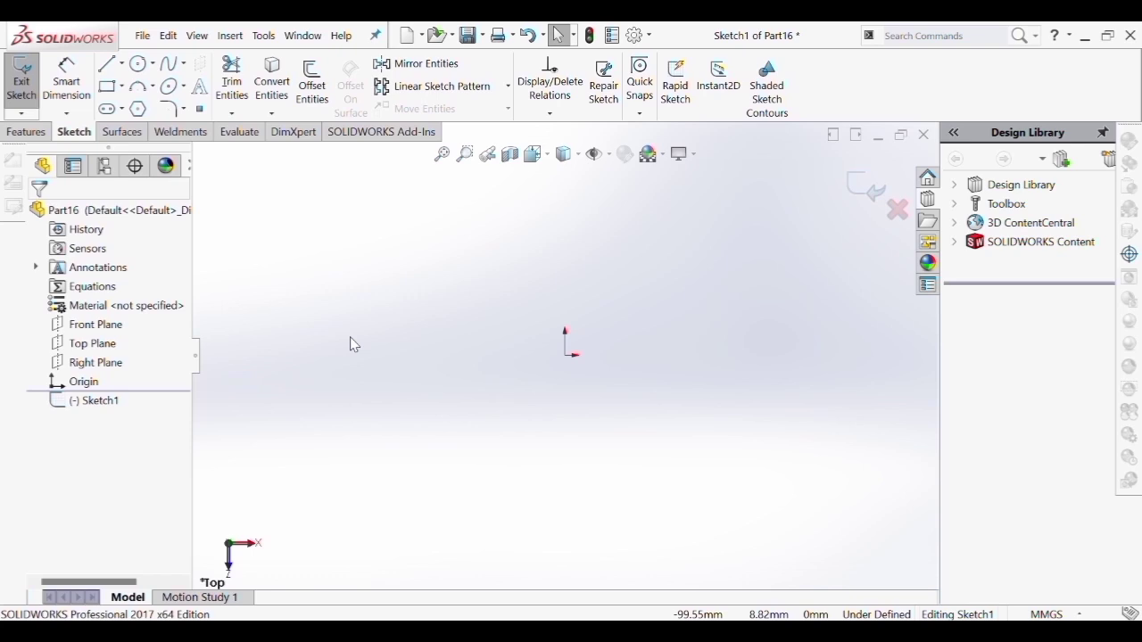
click(44, 135)
click(61, 135)
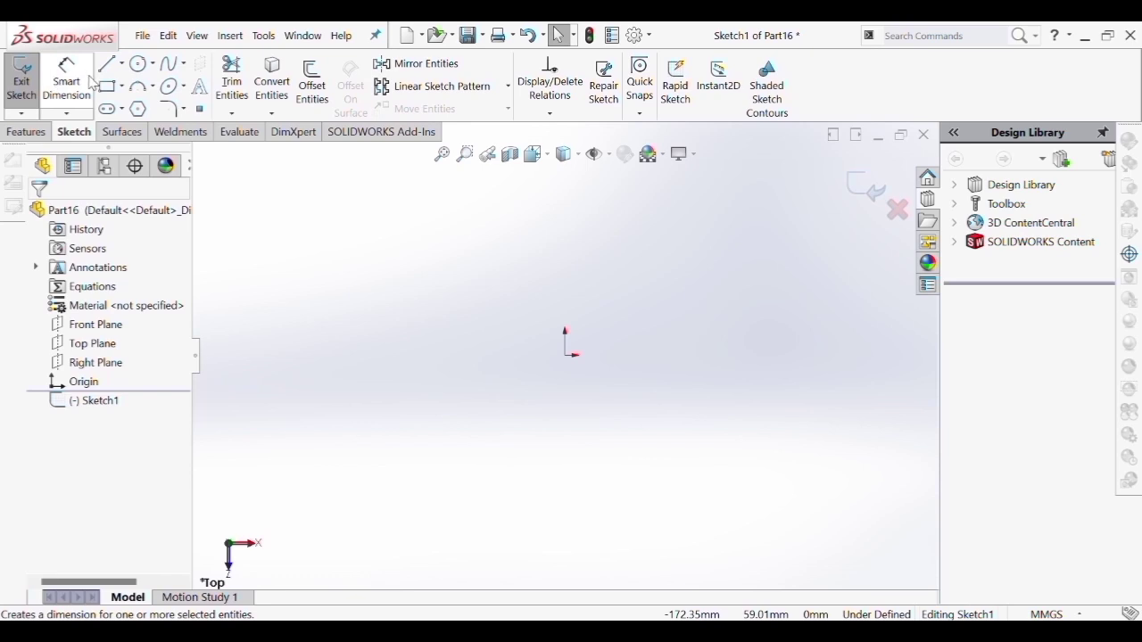
click(137, 64)
click(572, 361)
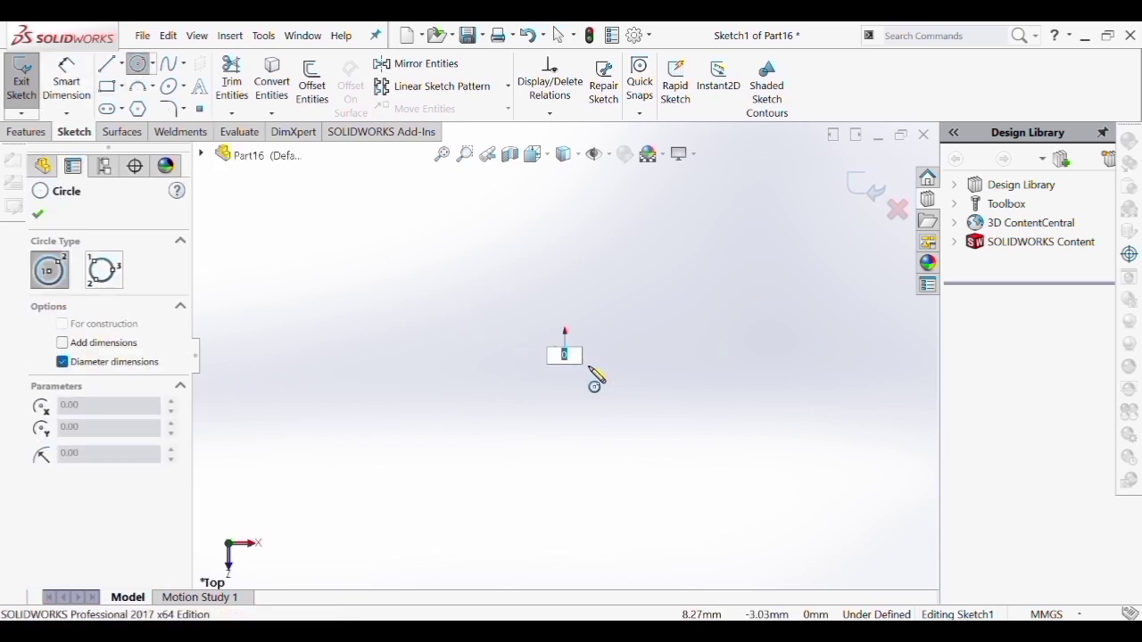
key(Escape)
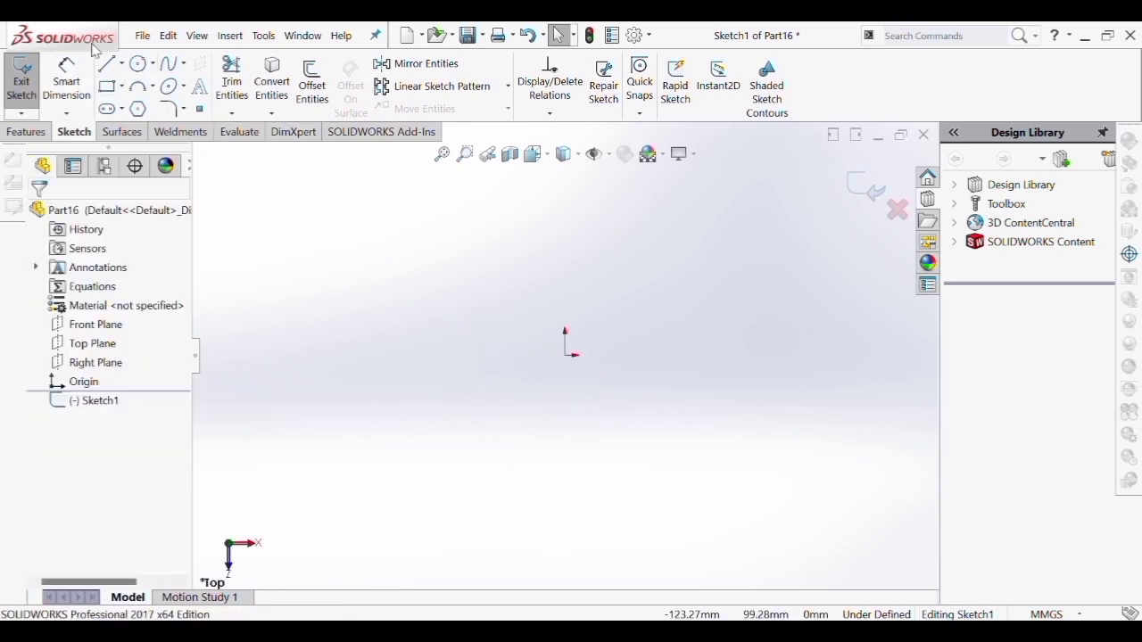
Draw two concentric circles centred on the origin, the inner one about 63 mm in diameter
click(138, 64)
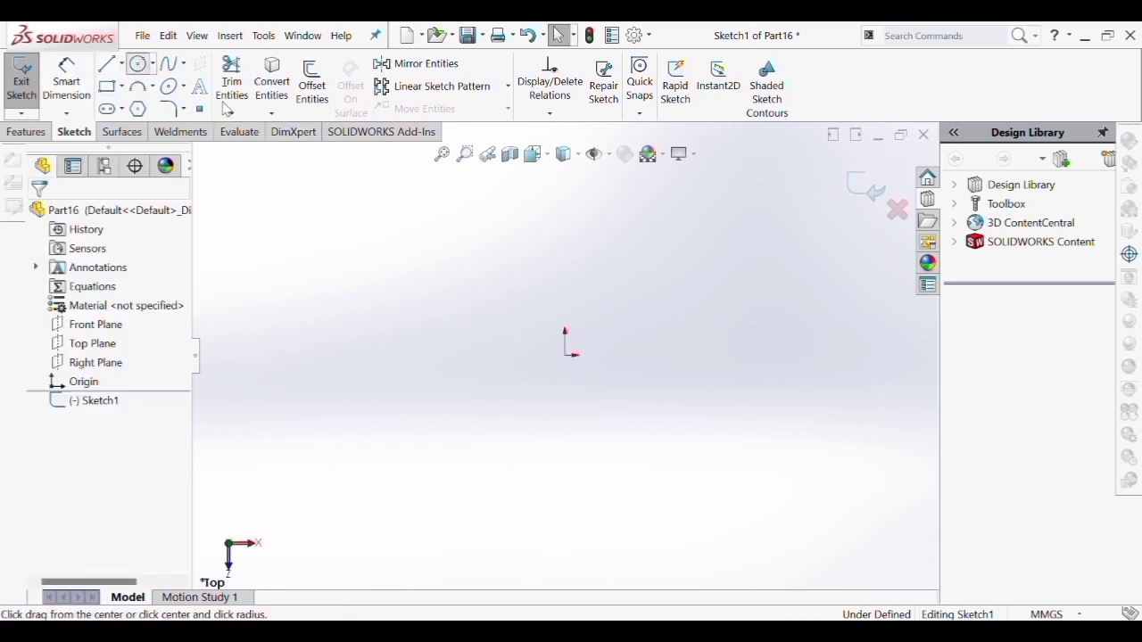
click(565, 357)
click(681, 357)
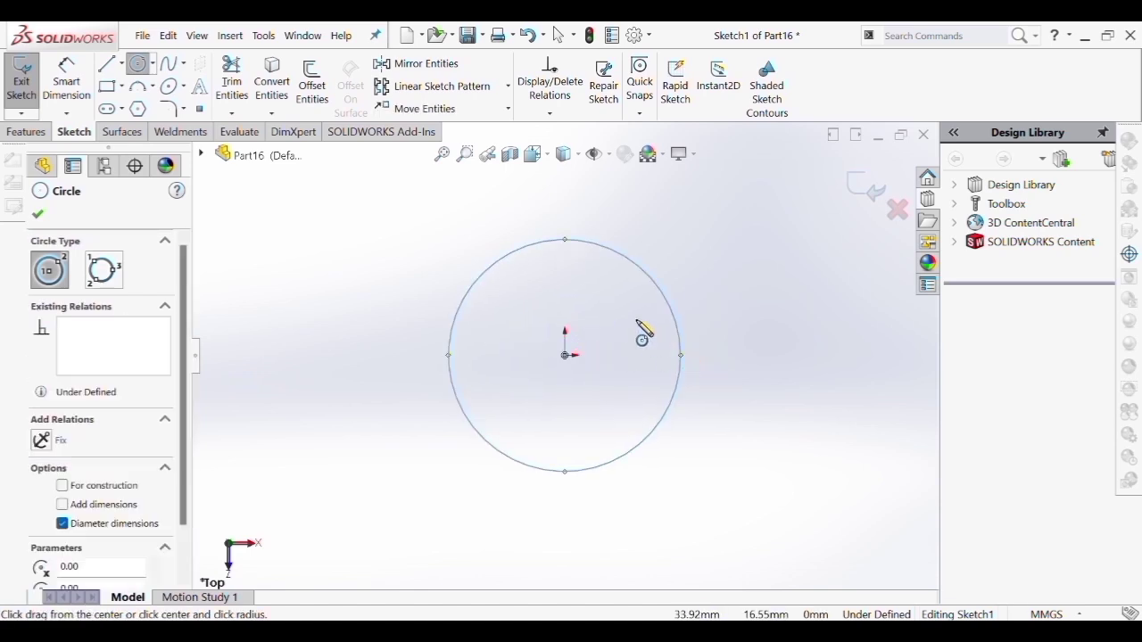
click(565, 356)
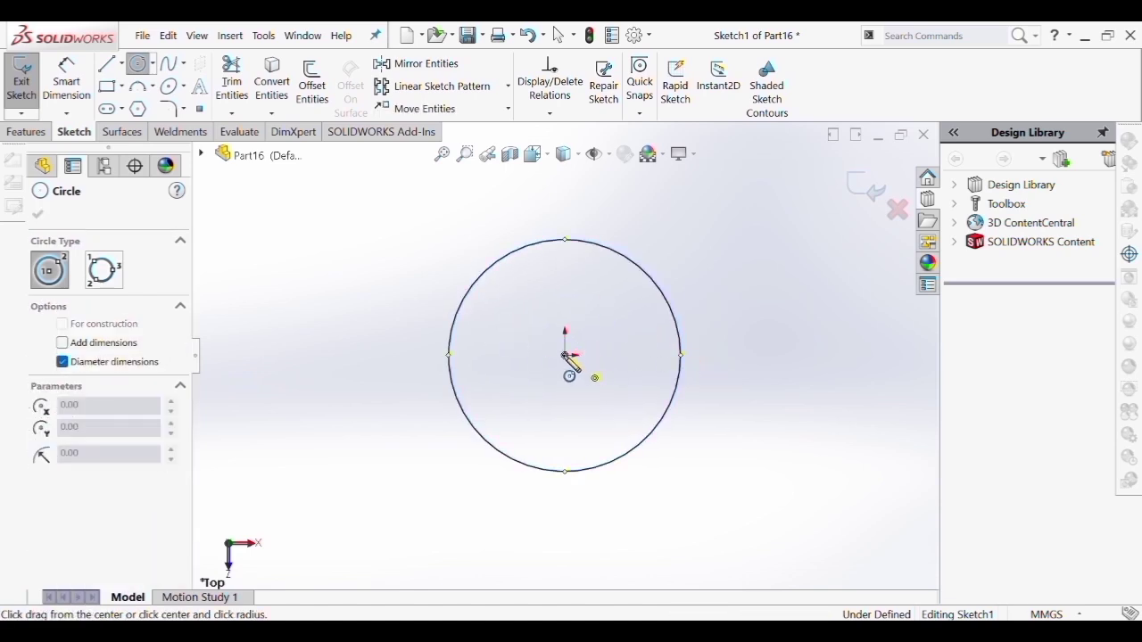
click(612, 405)
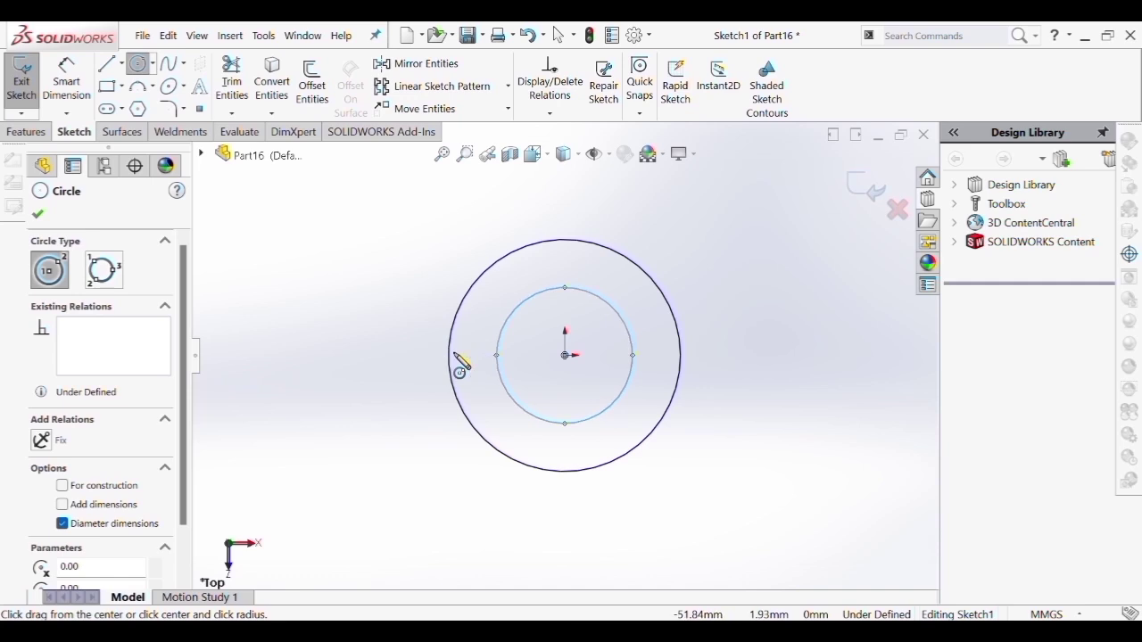
key(Escape)
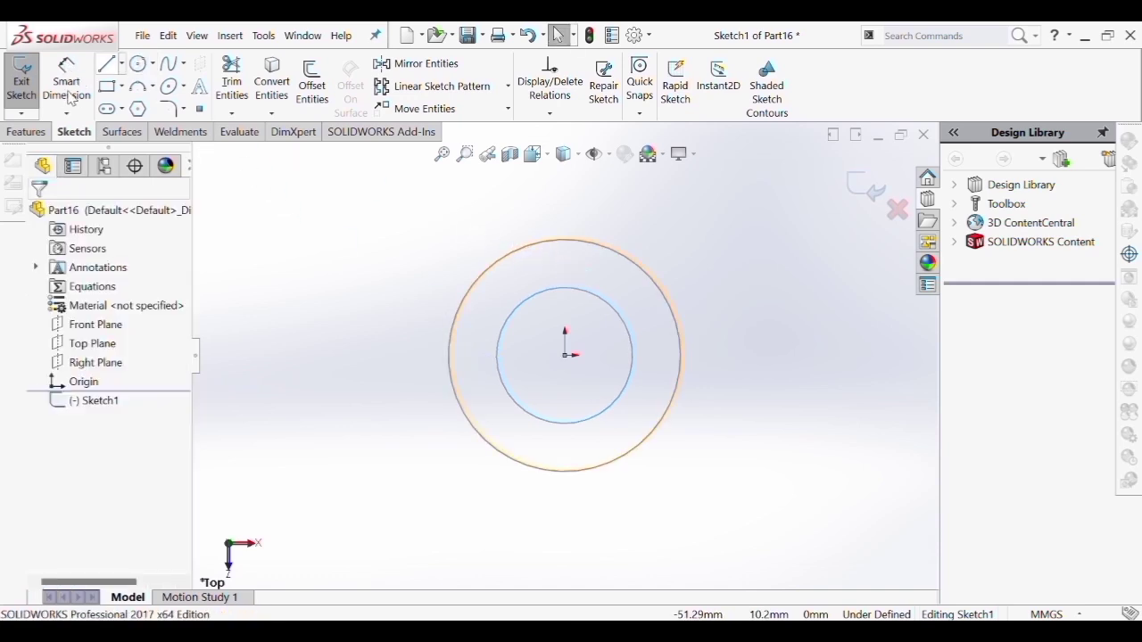
Dimension the inner circle's diameter as 35 mm and the outer circle's diameter as 30 mm
click(68, 89)
click(632, 350)
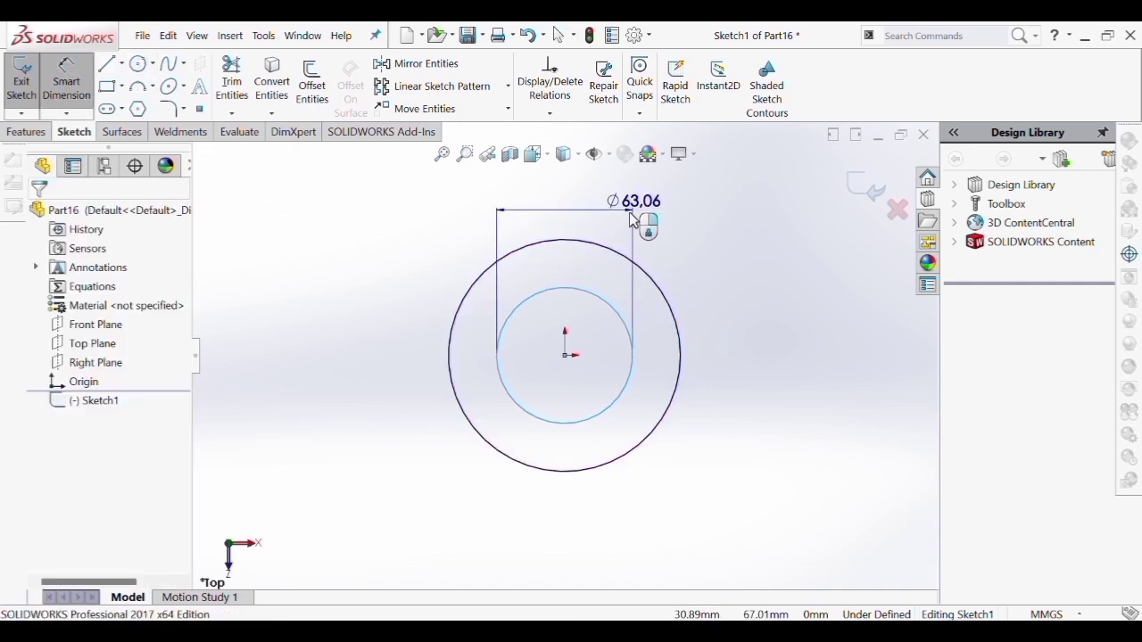
click(649, 237)
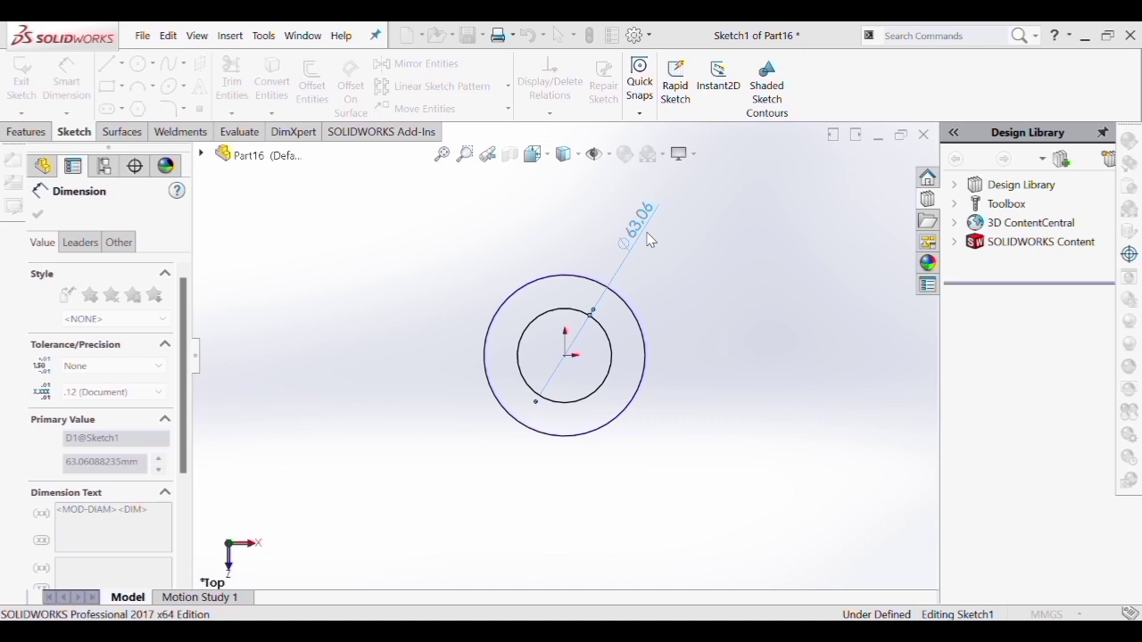
text(35)
key(Return)
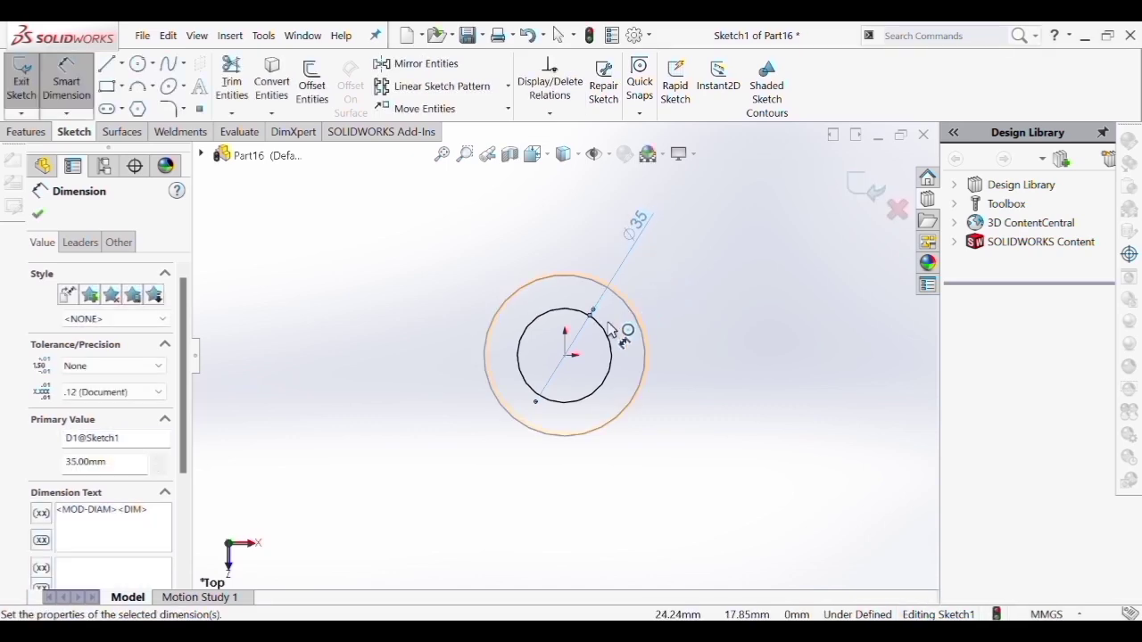
click(630, 318)
click(664, 280)
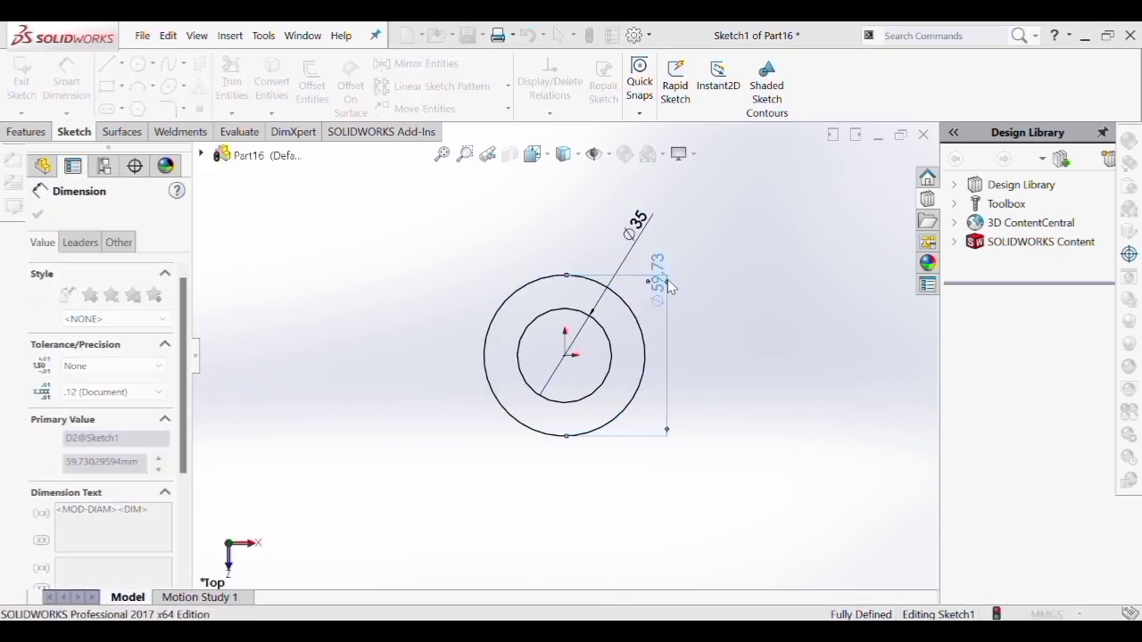
text(30)
key(Return)
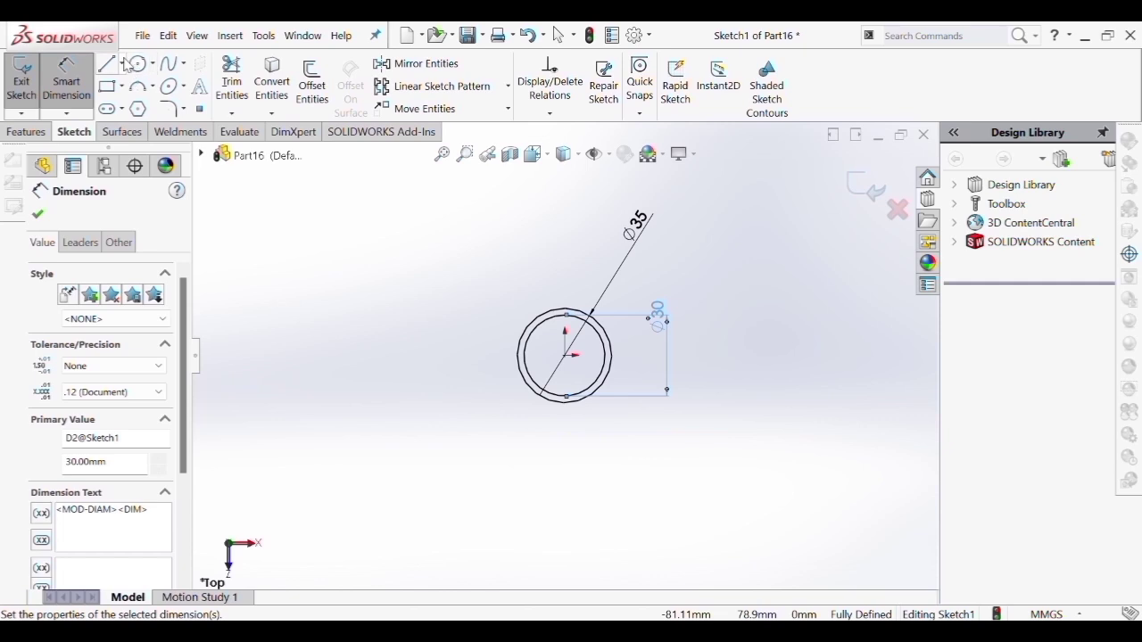
Draw a horizontal construction centerline from the origin in the negative X direction, past the left side of the circles
click(107, 64)
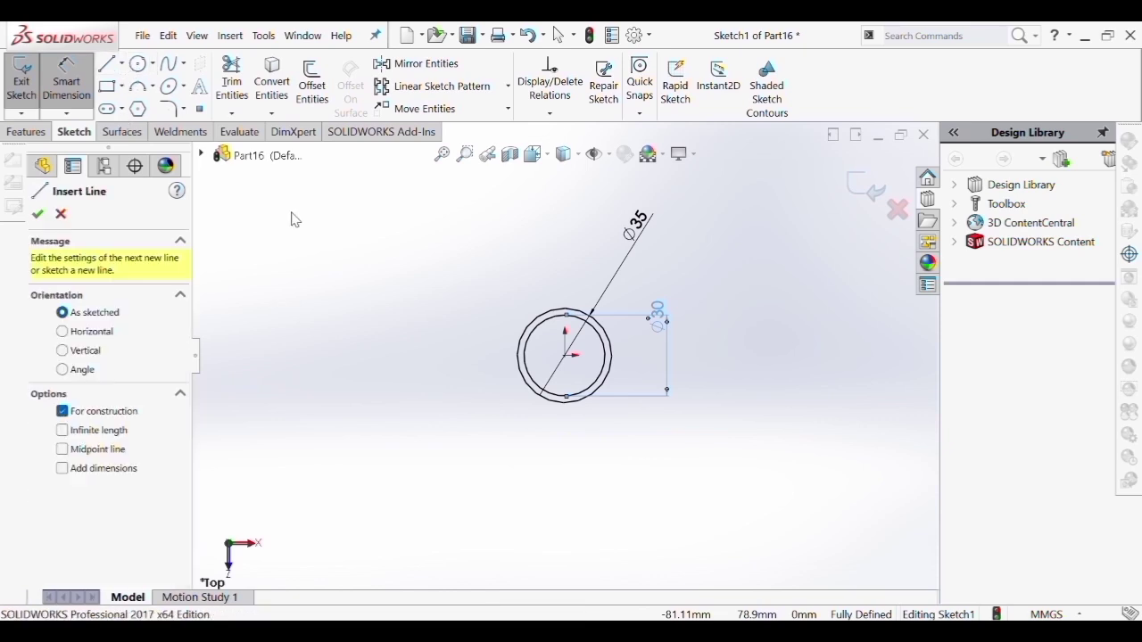
click(565, 356)
click(338, 356)
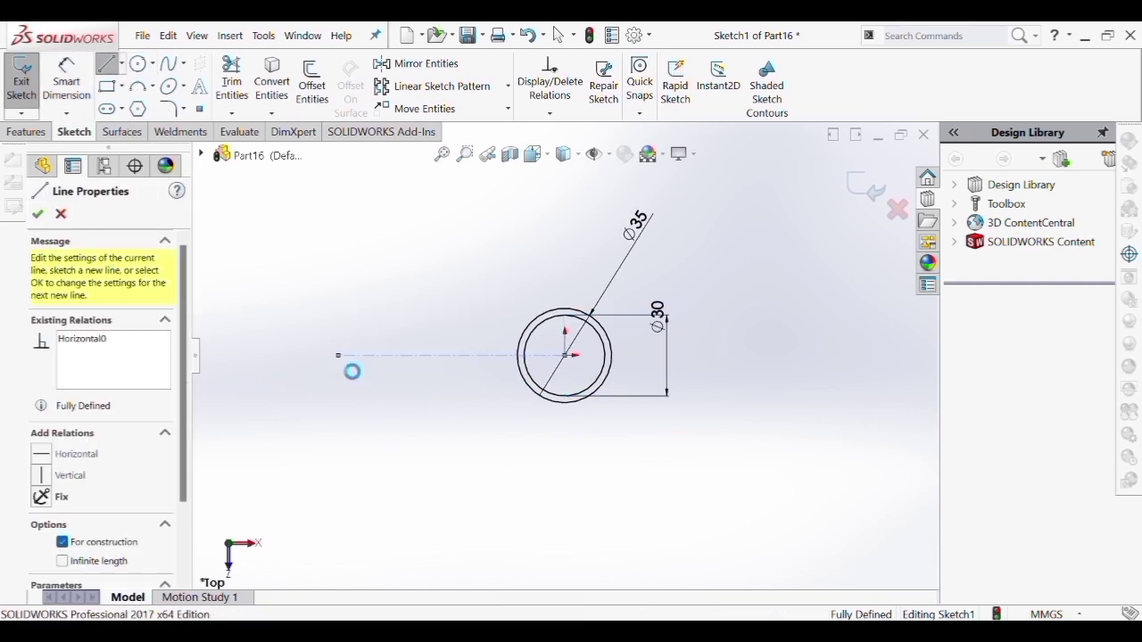
key(Escape)
Draw a circle centred on the centerline near its free end and set its diameter to 60 mm
click(138, 64)
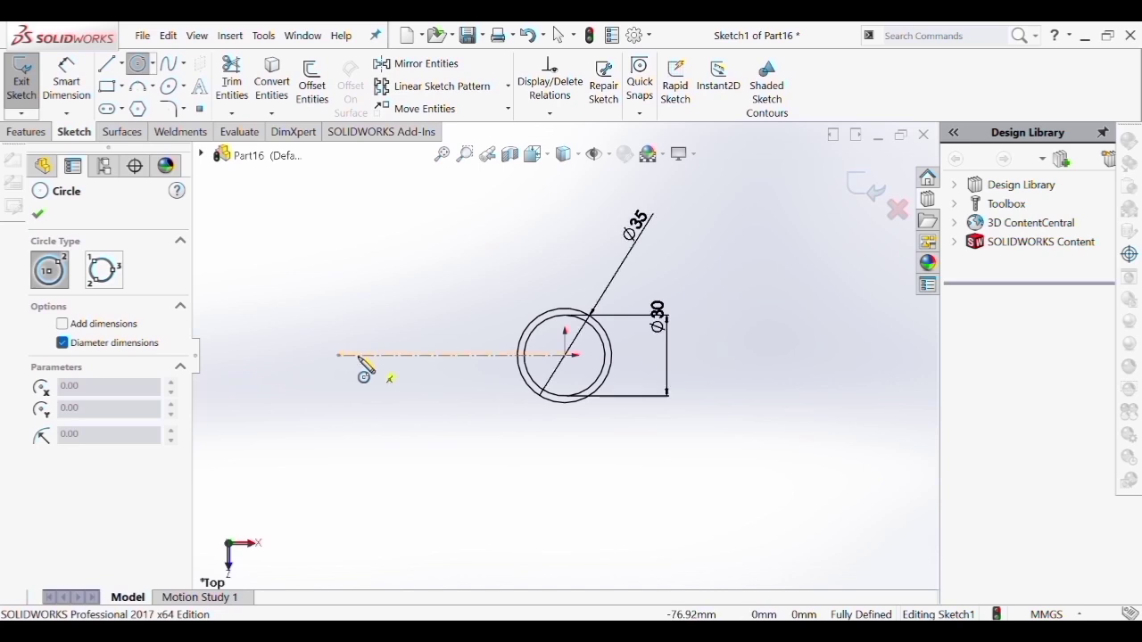
click(357, 355)
click(419, 293)
click(67, 85)
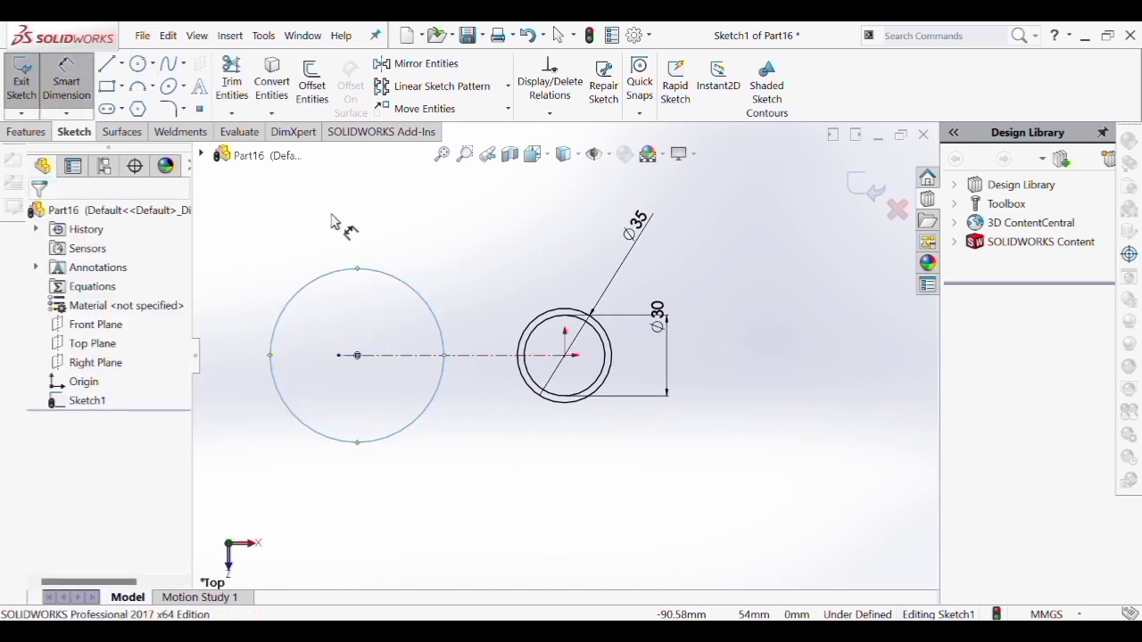
click(409, 287)
click(420, 234)
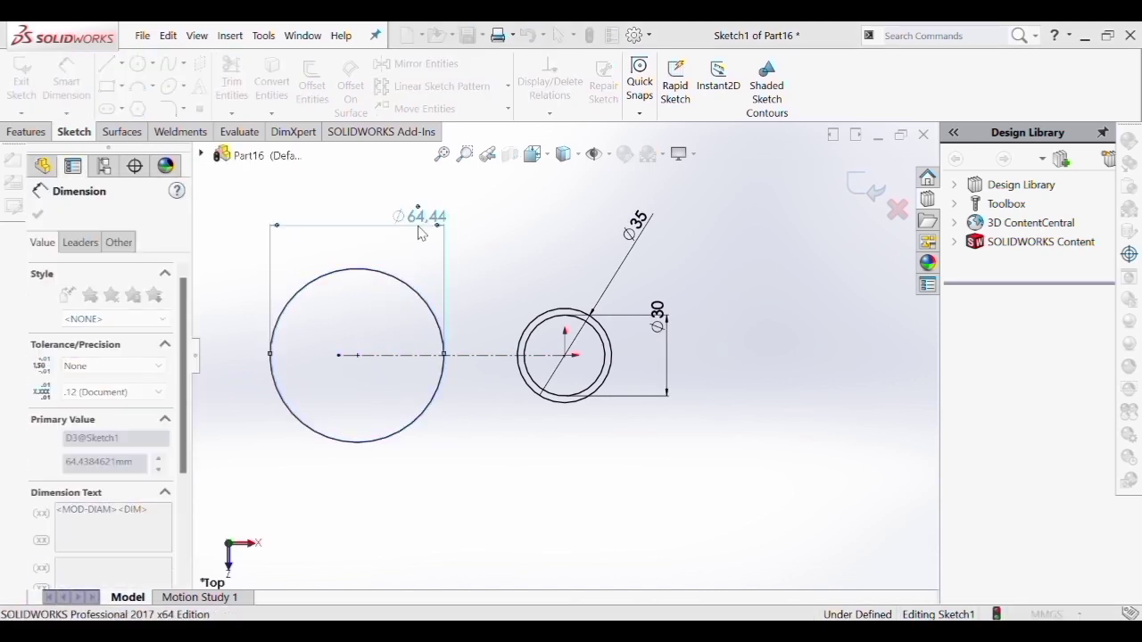
text(60)
key(Return)
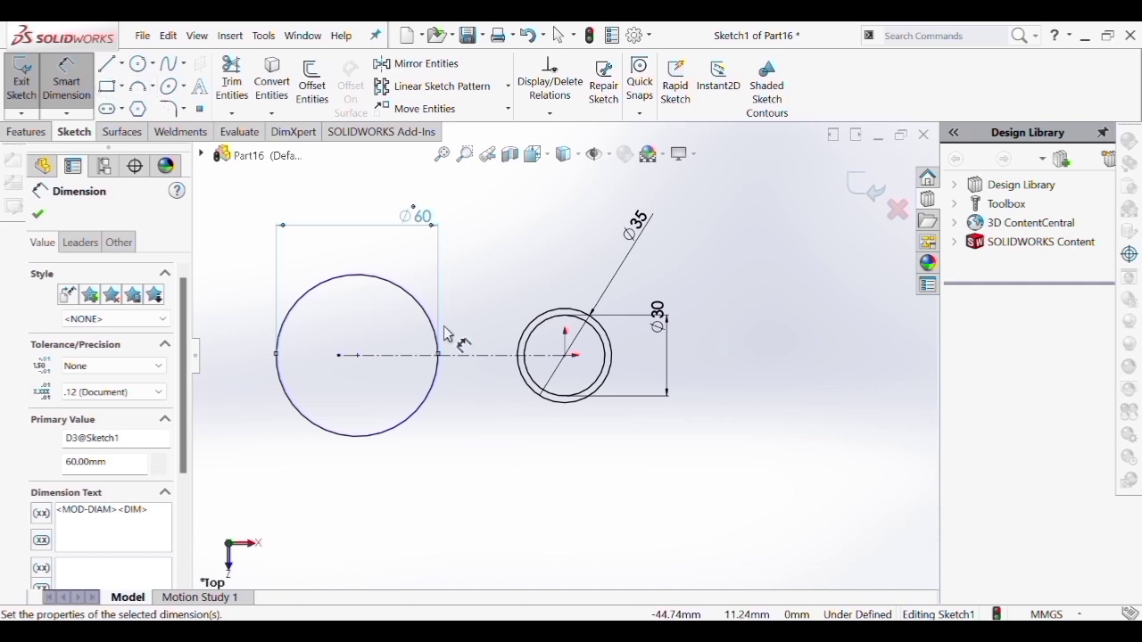
Set the horizontal distance between the 60 mm circle's centre and the origin to 40 mm
click(357, 355)
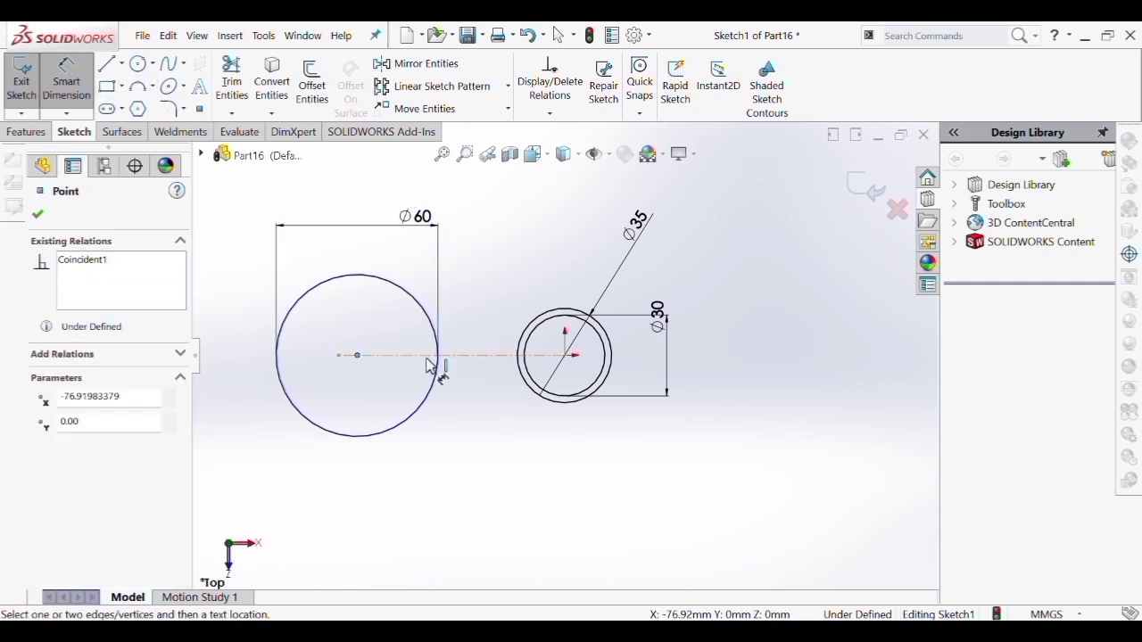
click(565, 356)
click(505, 473)
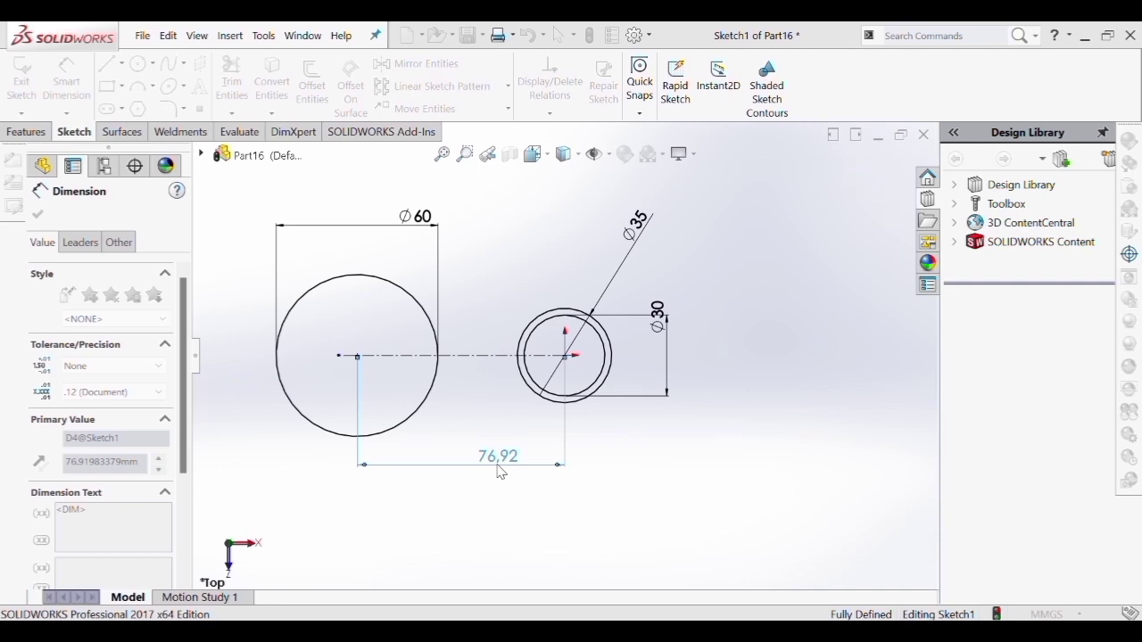
text(40)
key(Return)
key(Escape)
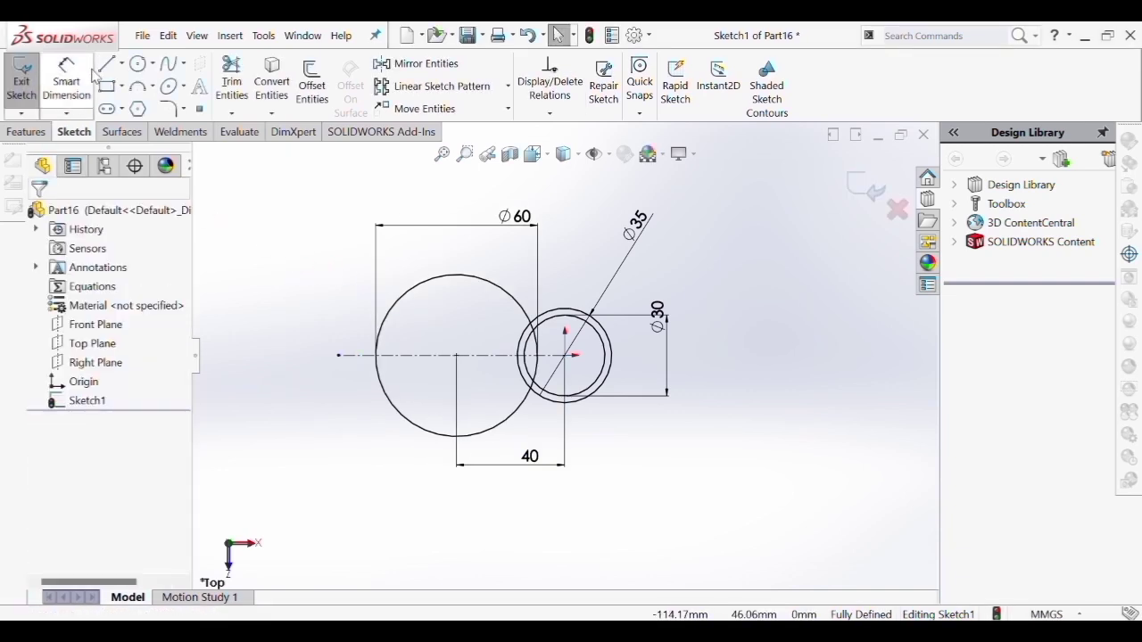
Draw a sloping line about 53 mm long above the 60 mm and 35 mm circles
click(107, 65)
click(457, 230)
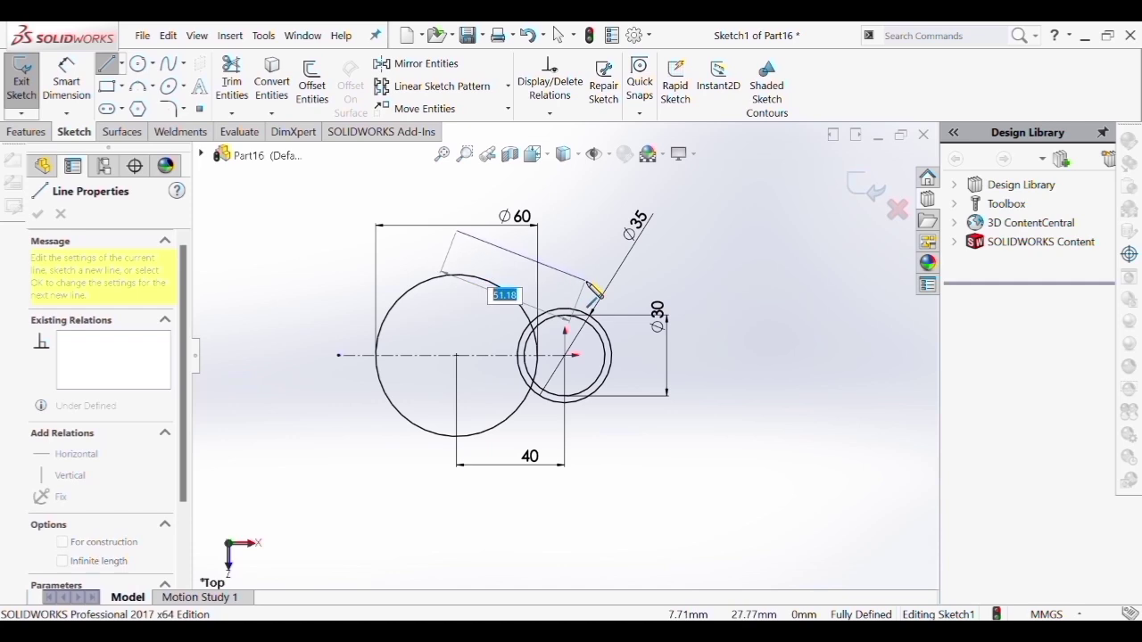
click(591, 281)
key(Escape)
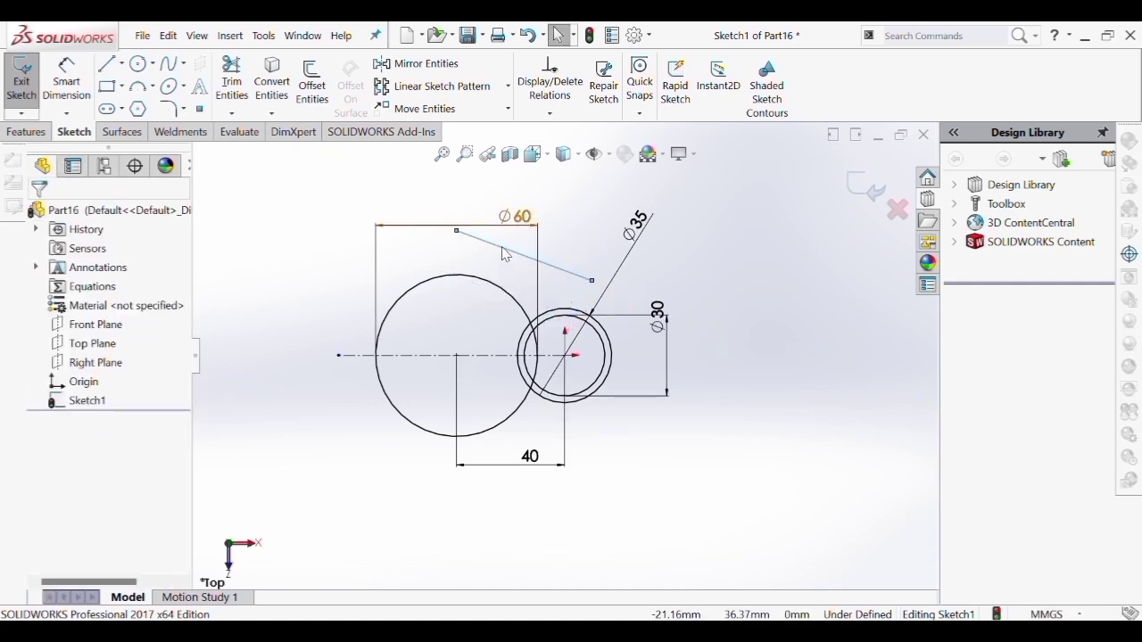
Make the sloping line tangent to the 60 mm circle and to the 35 mm circle
click(502, 250)
ctrl+click(475, 279)
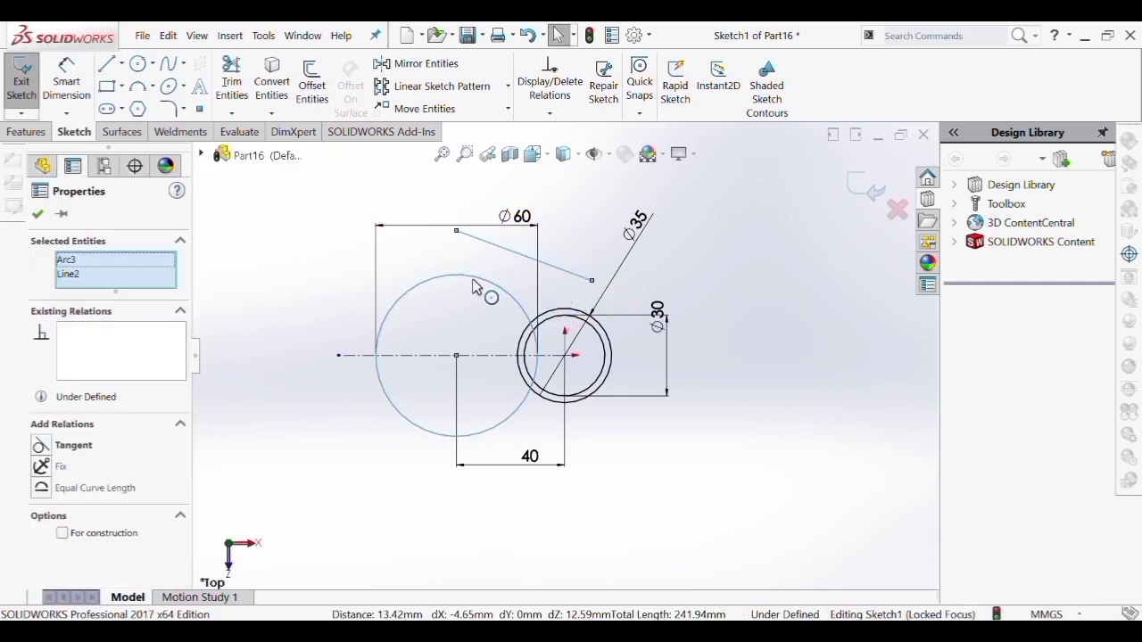
click(57, 445)
key(Escape)
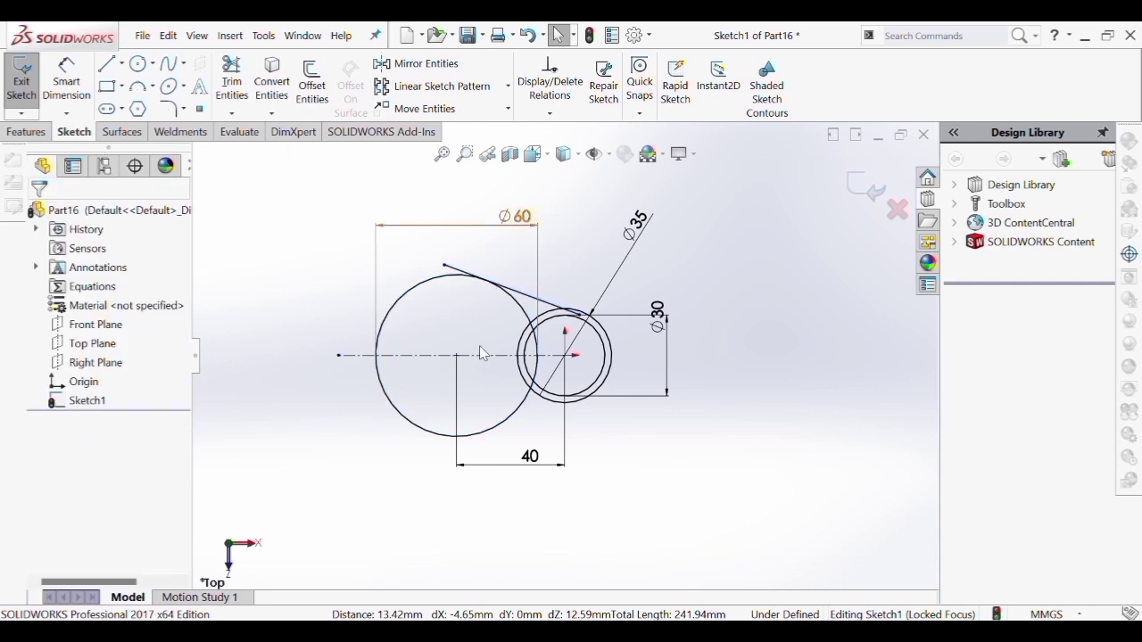
scroll(553, 312, down, 1)
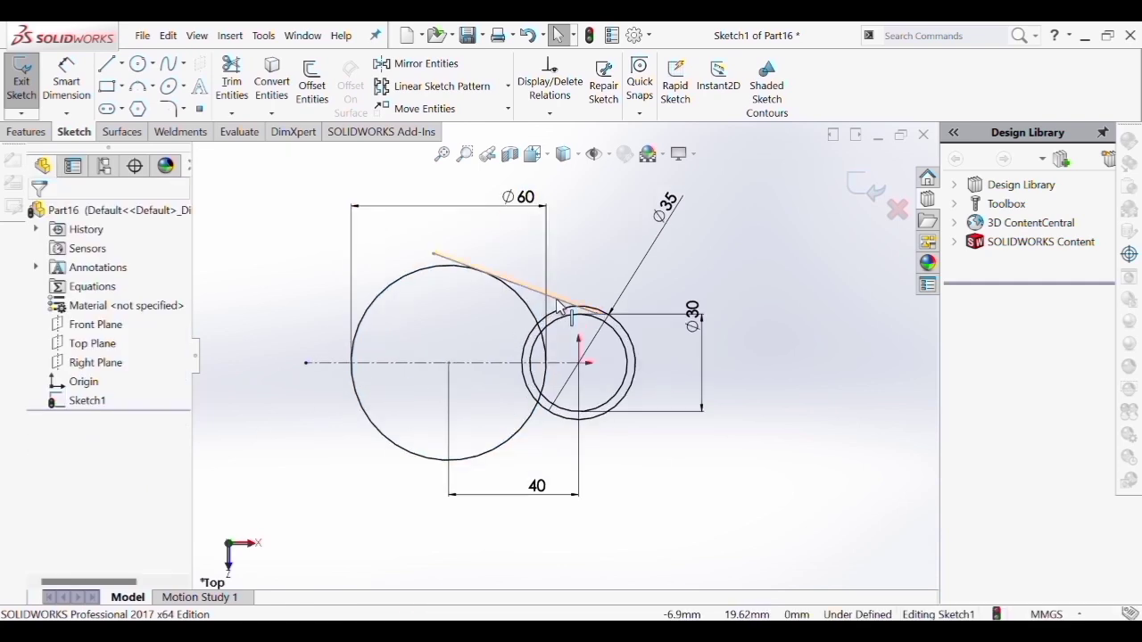
click(557, 302)
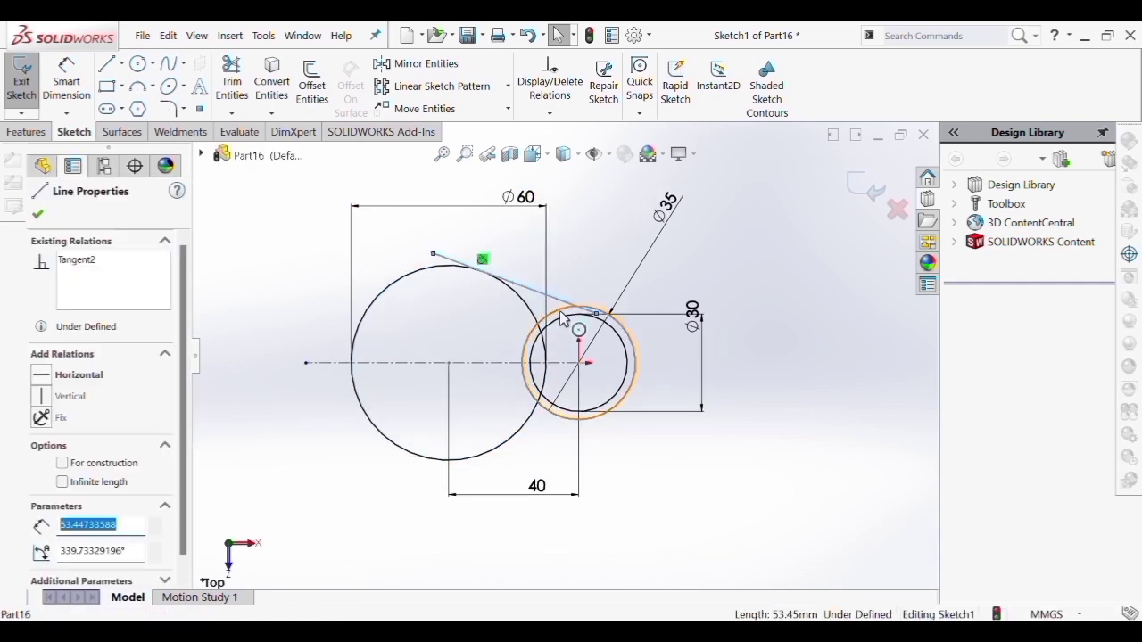
ctrl+click(562, 319)
click(53, 445)
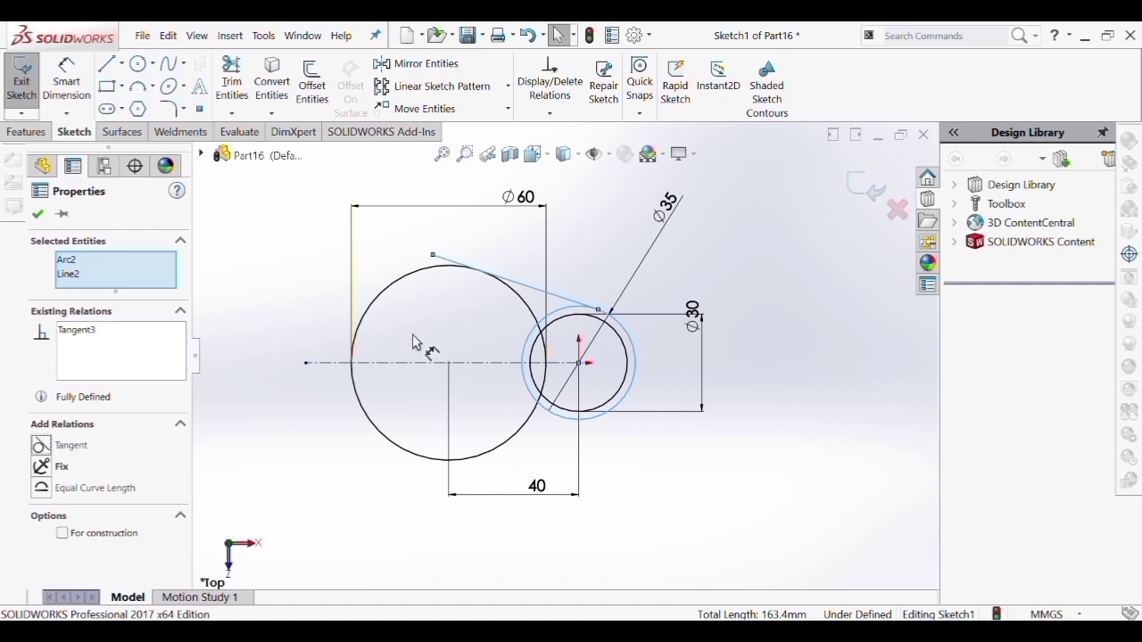
key(Escape)
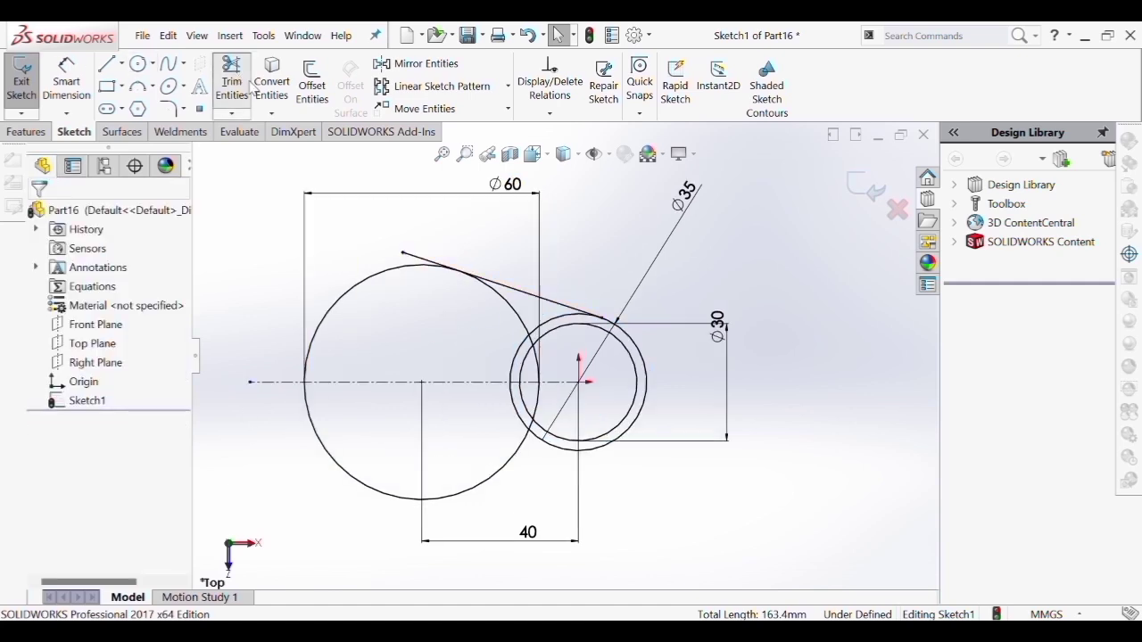
Trim the tangent line's overhanging ends back to its tangent points on the 60 mm and 35 mm circles
click(231, 85)
scroll(580, 290, down, 5)
scroll(571, 344, down, 6)
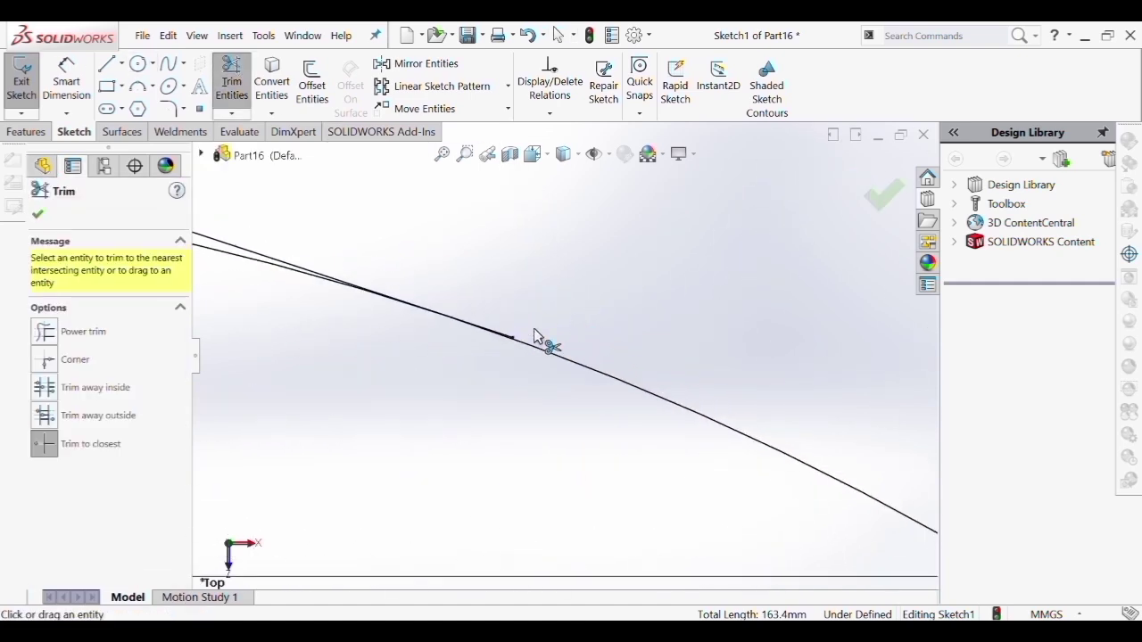
scroll(482, 344, up, 8)
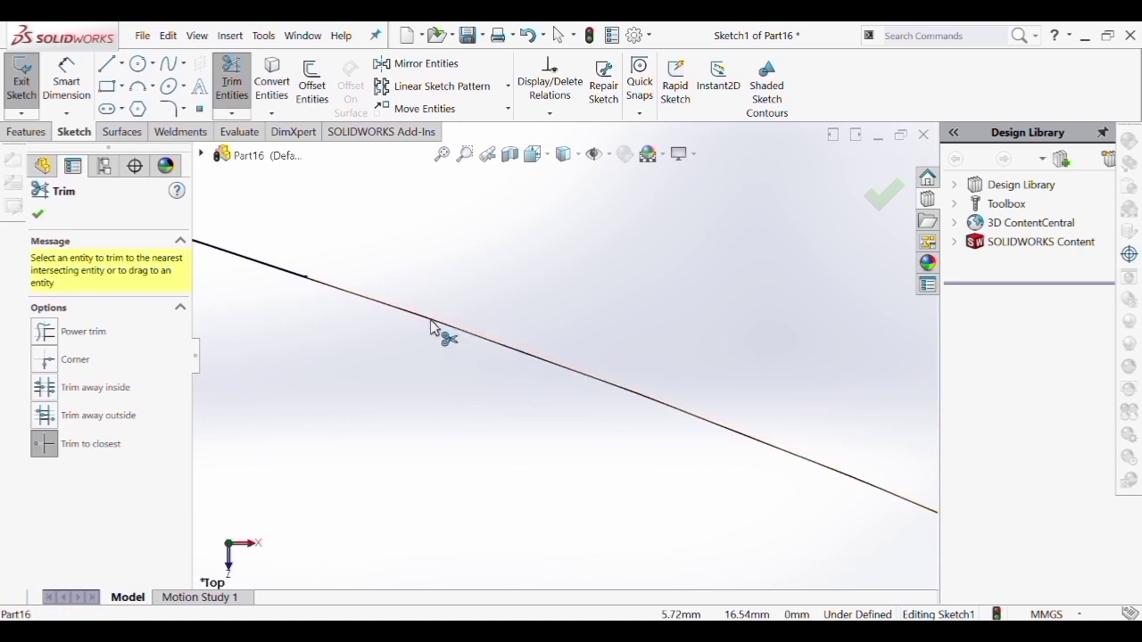
scroll(317, 263, down, 1)
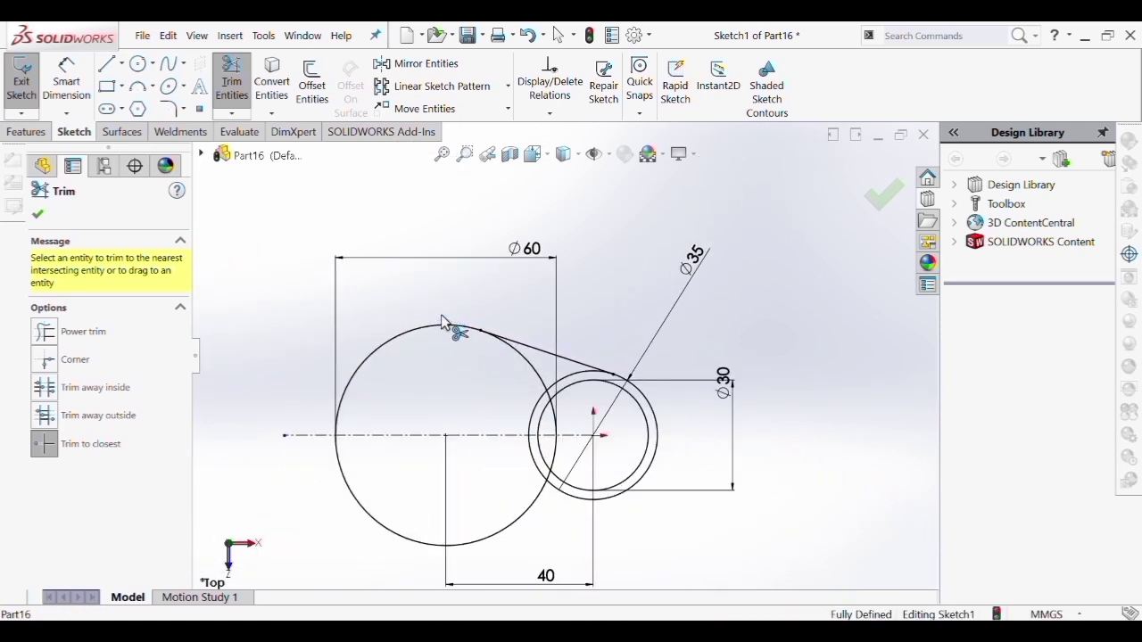
key(Escape)
Mirror the upper tangent line about the horizontal centerline, keeping the original
click(390, 69)
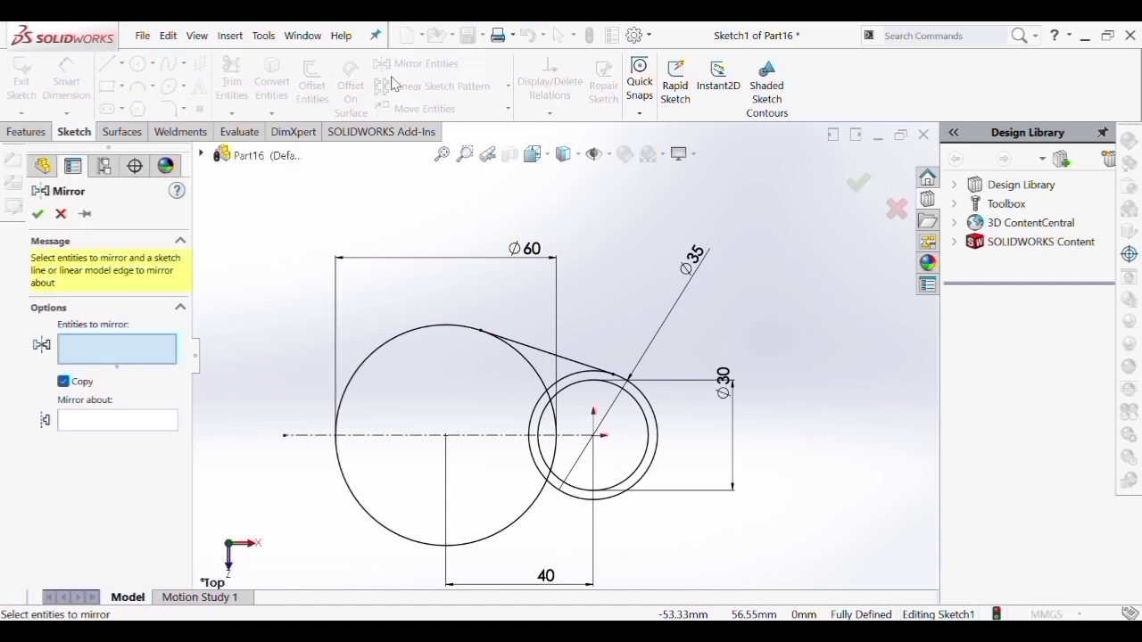
click(533, 353)
click(115, 422)
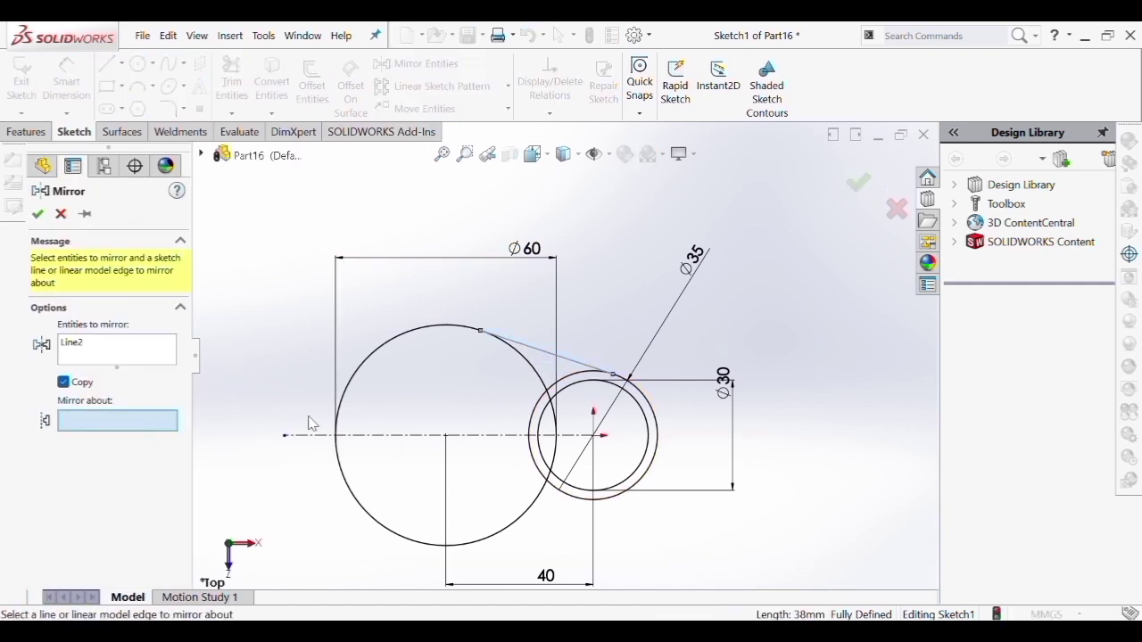
click(375, 437)
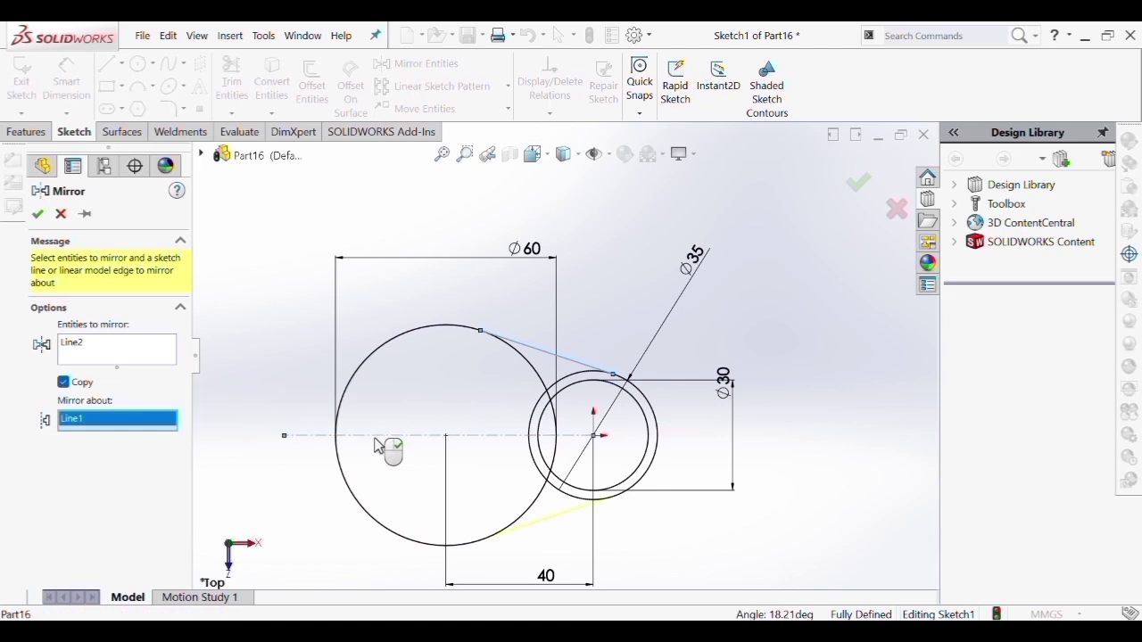
click(36, 213)
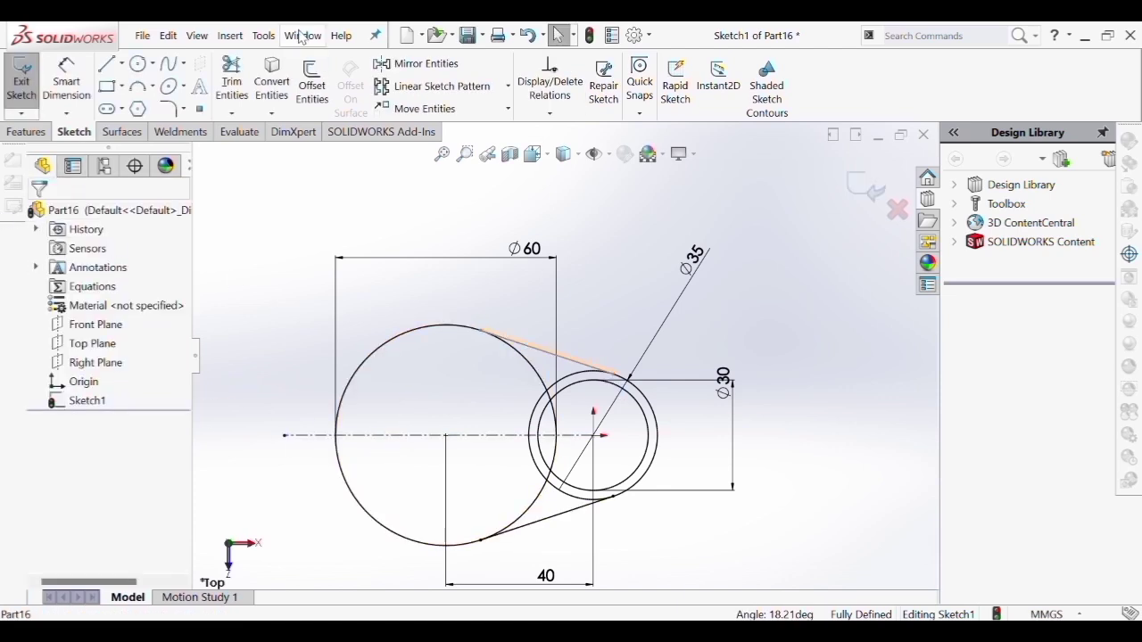
Trim away the 60 mm and 35 mm circles' inner arcs between the two tangent lines, keeping the 30 mm circle whole
click(232, 83)
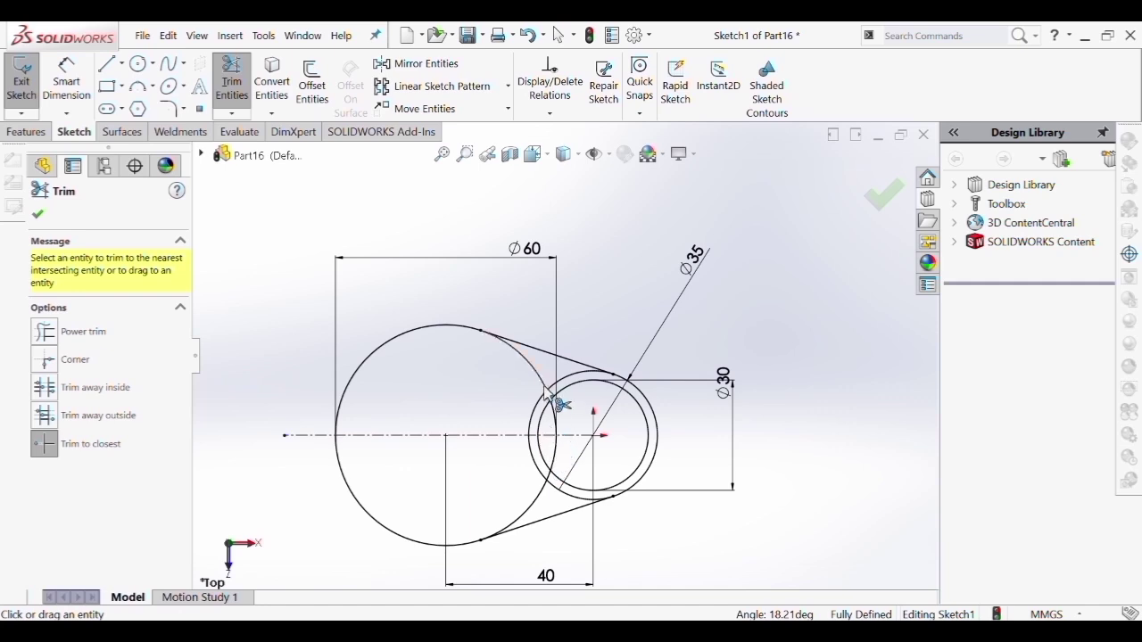
drag(536, 374, 553, 412)
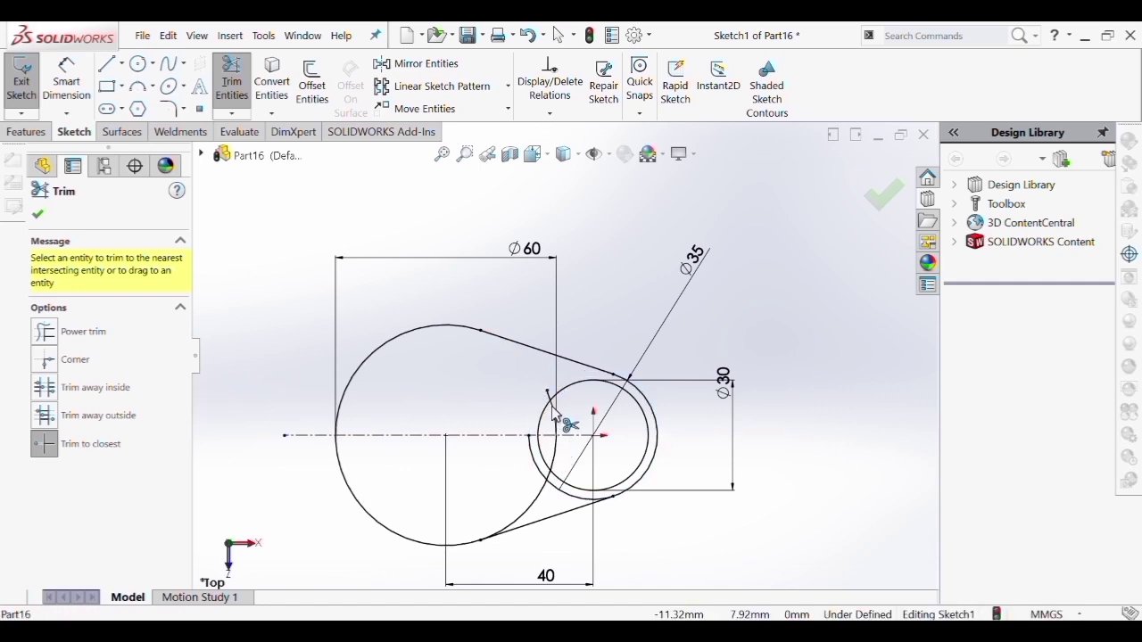
click(552, 407)
click(548, 393)
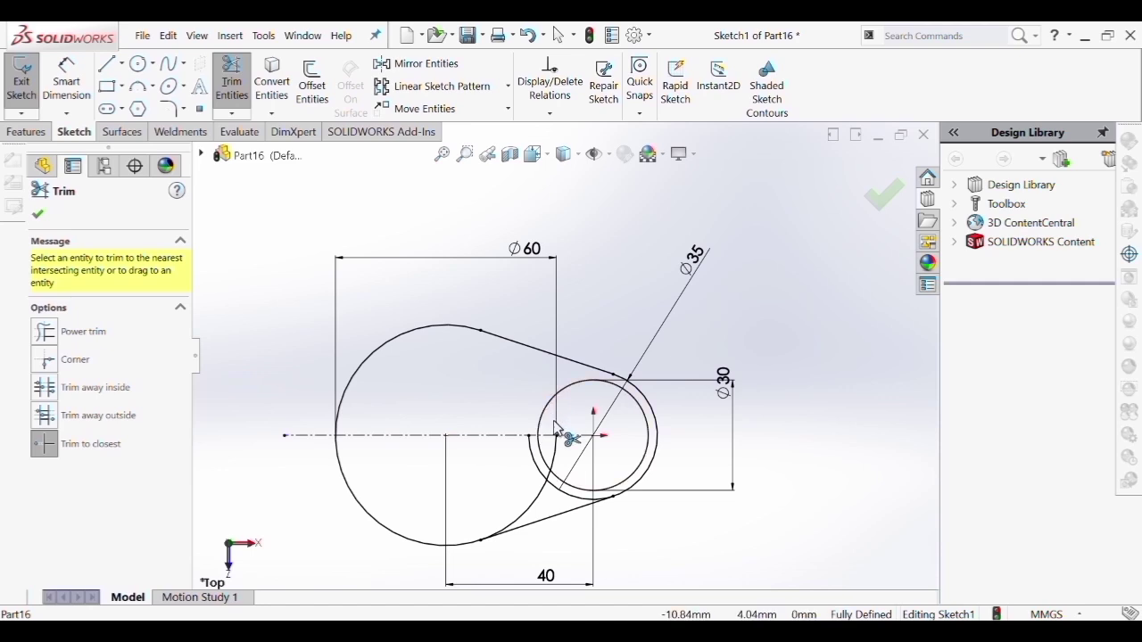
click(543, 464)
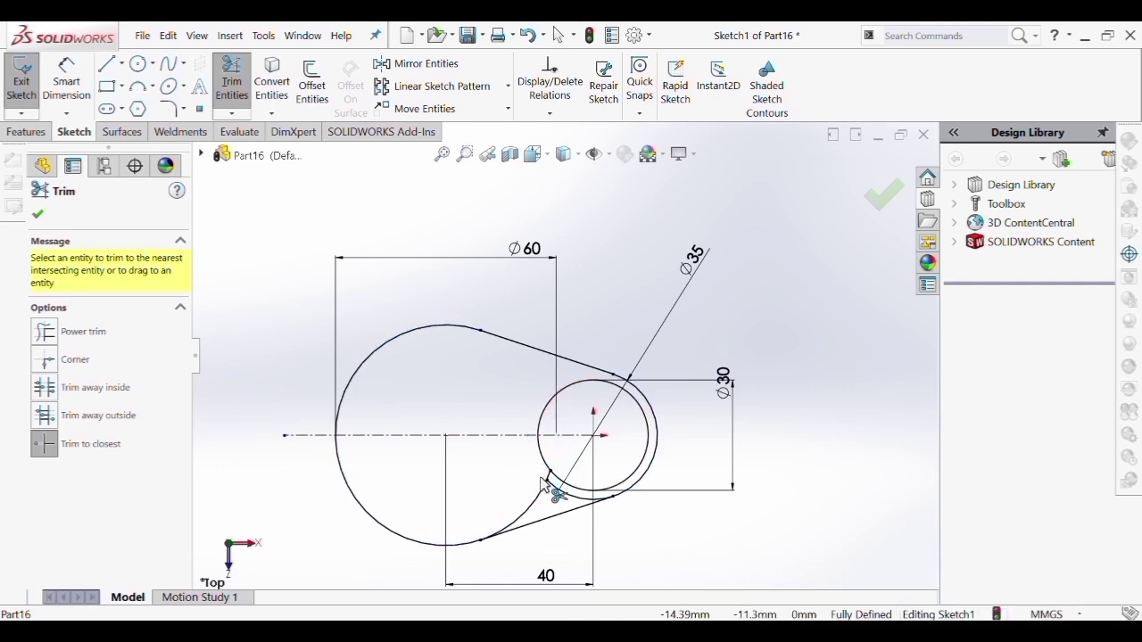
click(553, 483)
click(555, 479)
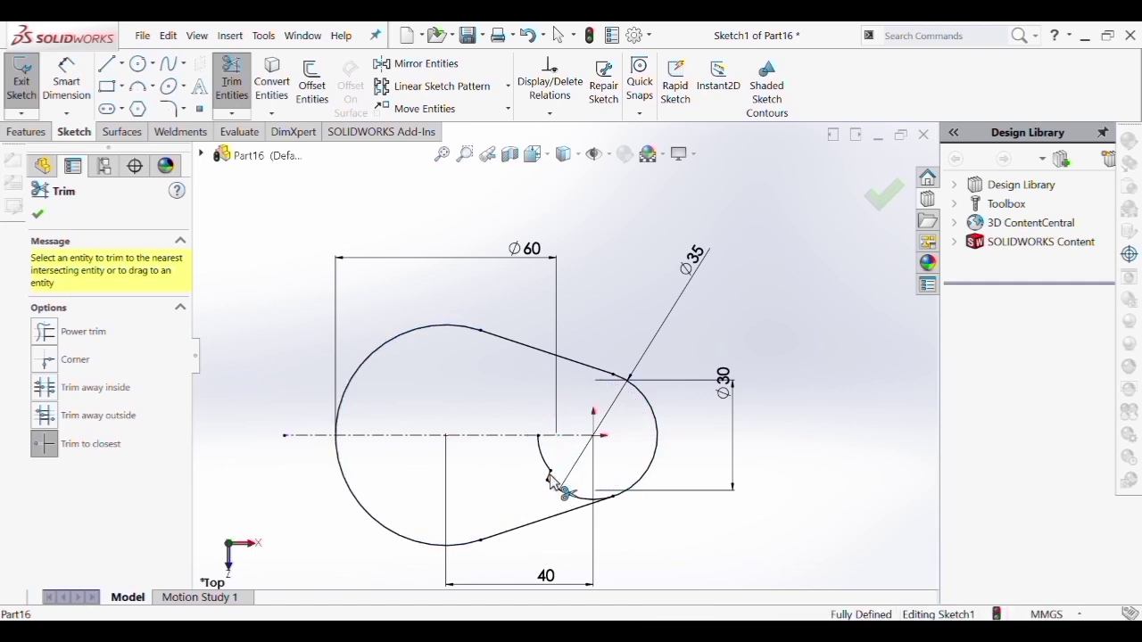
click(526, 35)
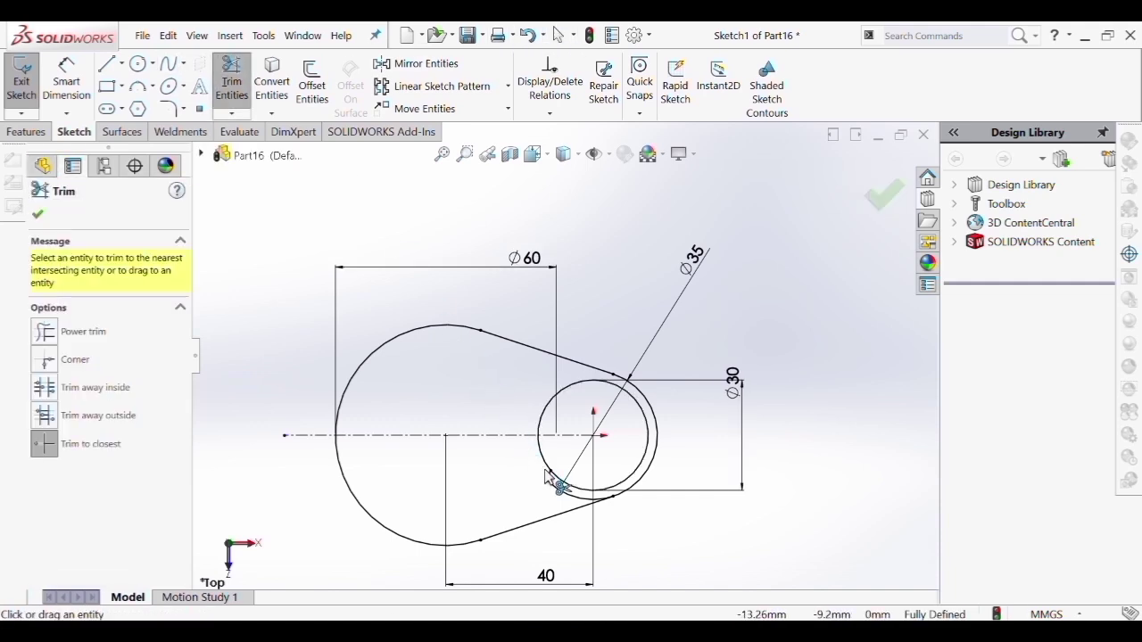
Trim the leftover piece of the 35 mm arc between the 30 mm circle and the lower tangent line
scroll(546, 475, down, 5)
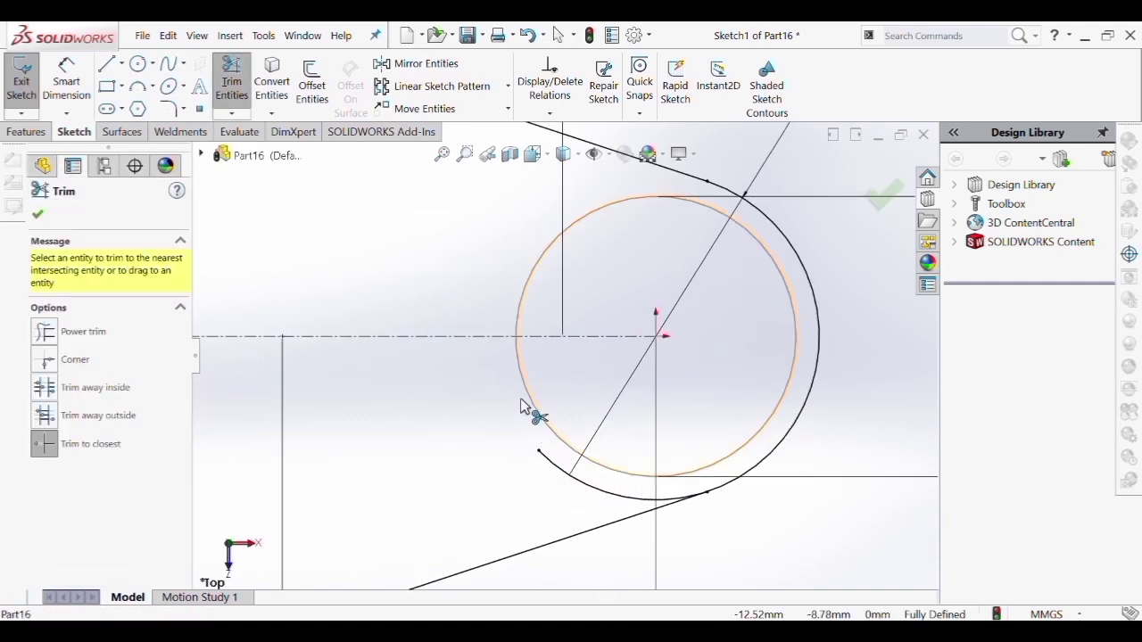
scroll(536, 336, up, 5)
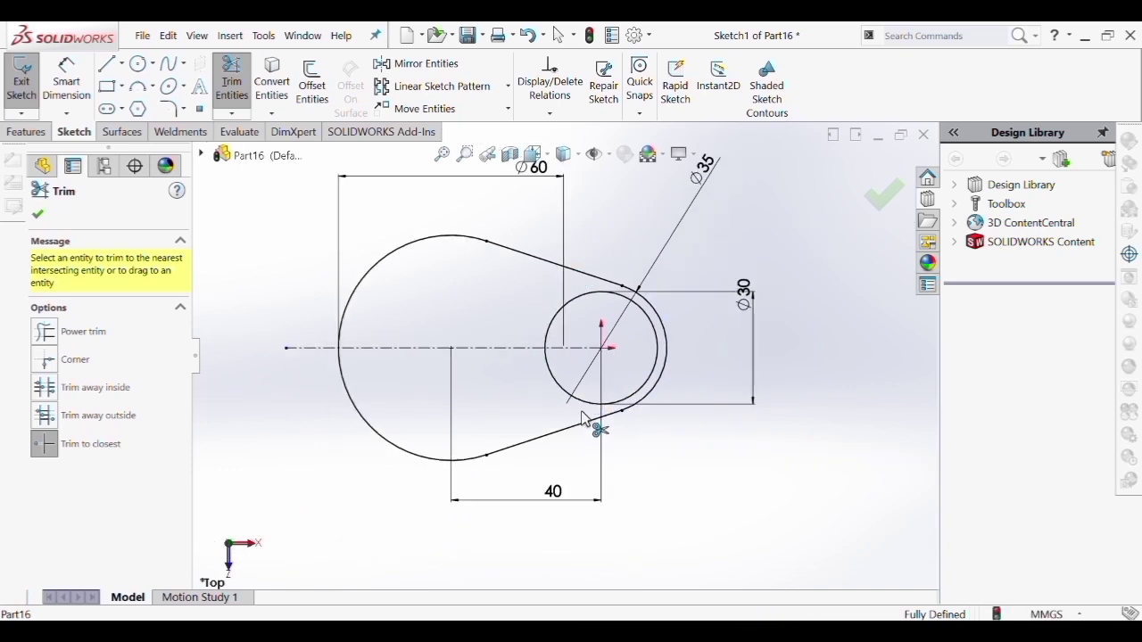
scroll(557, 363, up, 1)
key(Escape)
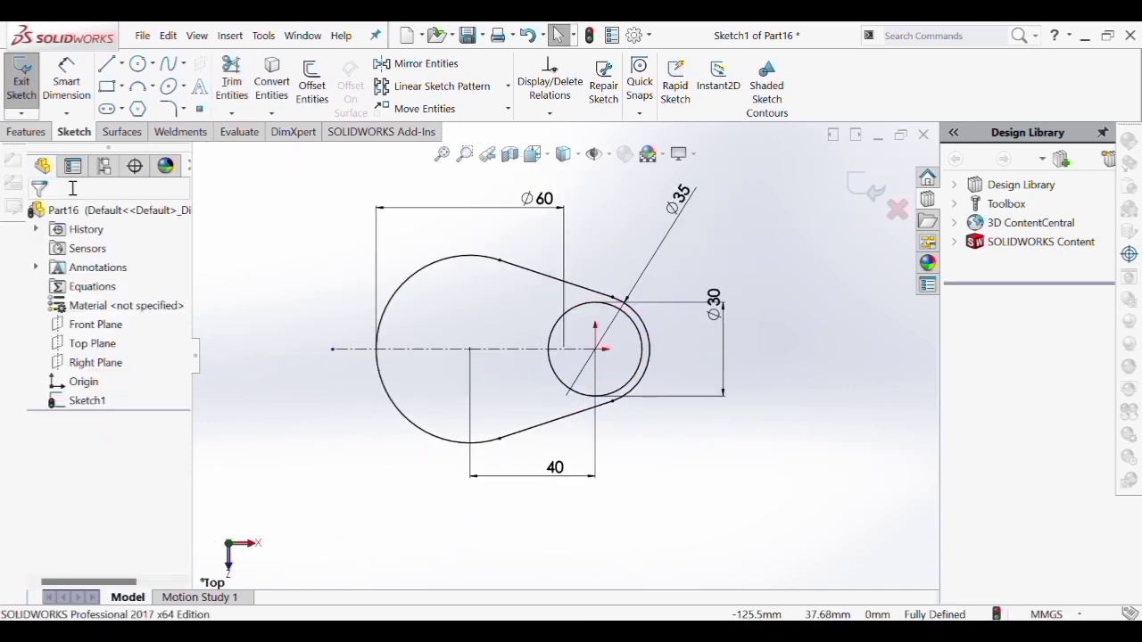
Start a Boss-Extrude of the closed tangent profile around the 30 mm hole
click(26, 131)
click(29, 78)
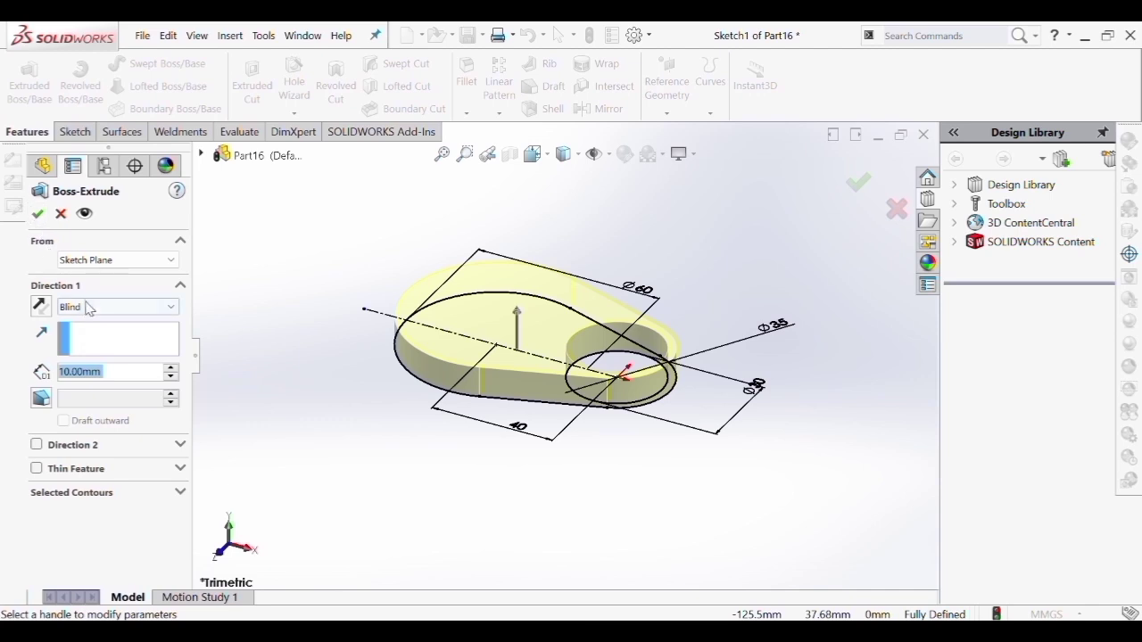
Extrude the closed teardrop profile with its round hole 10 mm as a blind boss
click(37, 214)
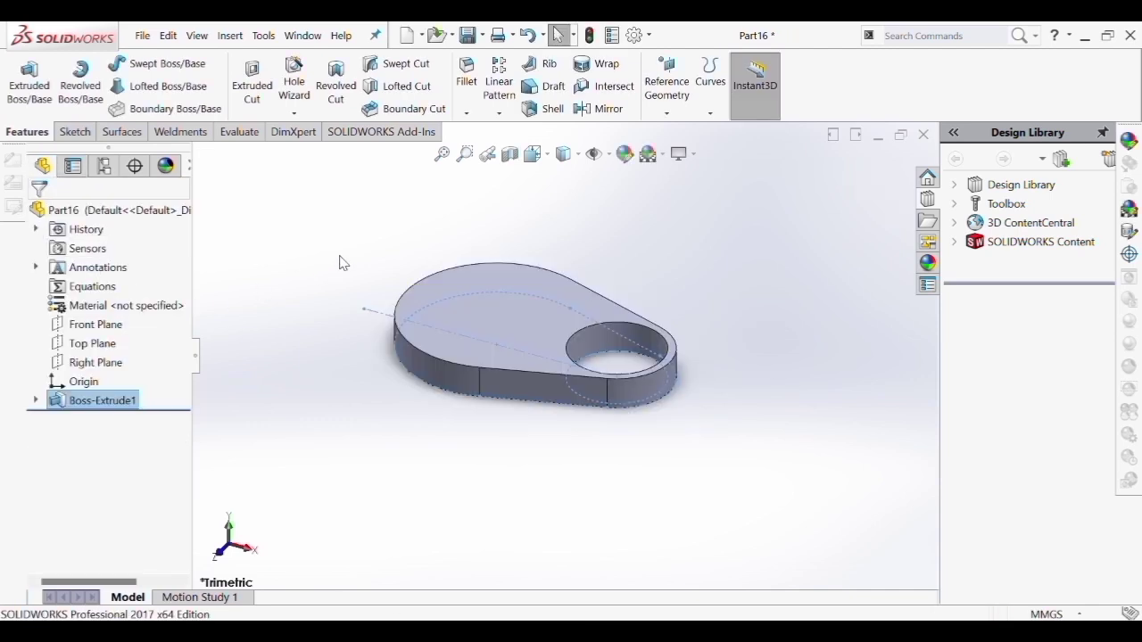
middle_drag(354, 267, 312, 440)
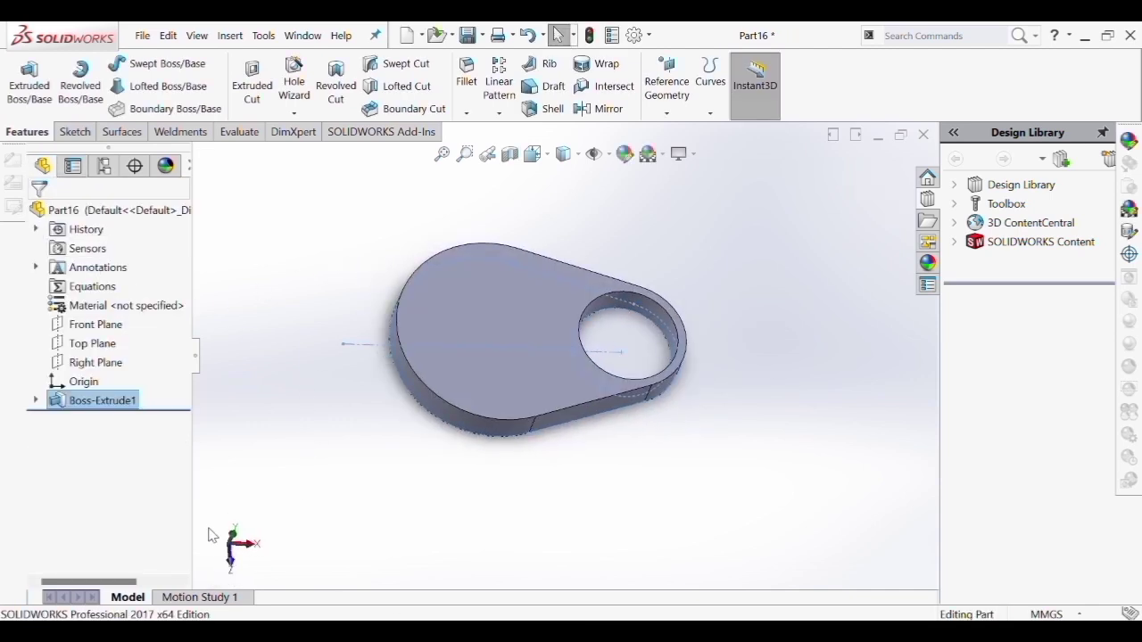
key(ctrl+5)
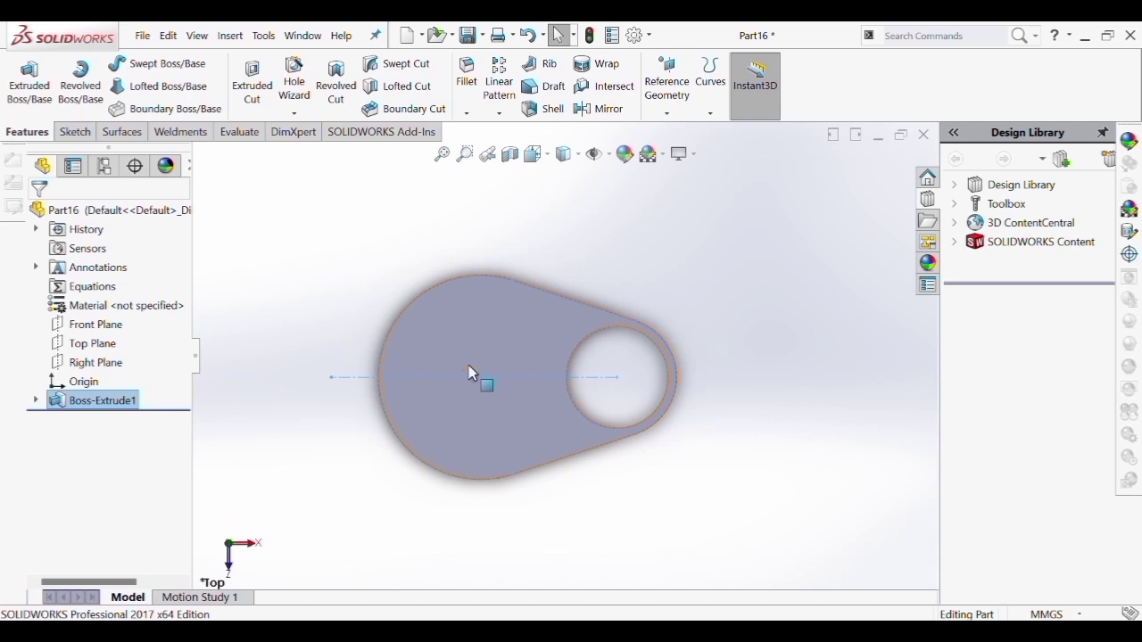
Start a new sketch on the top face of the teardrop-shaped plate
click(519, 391)
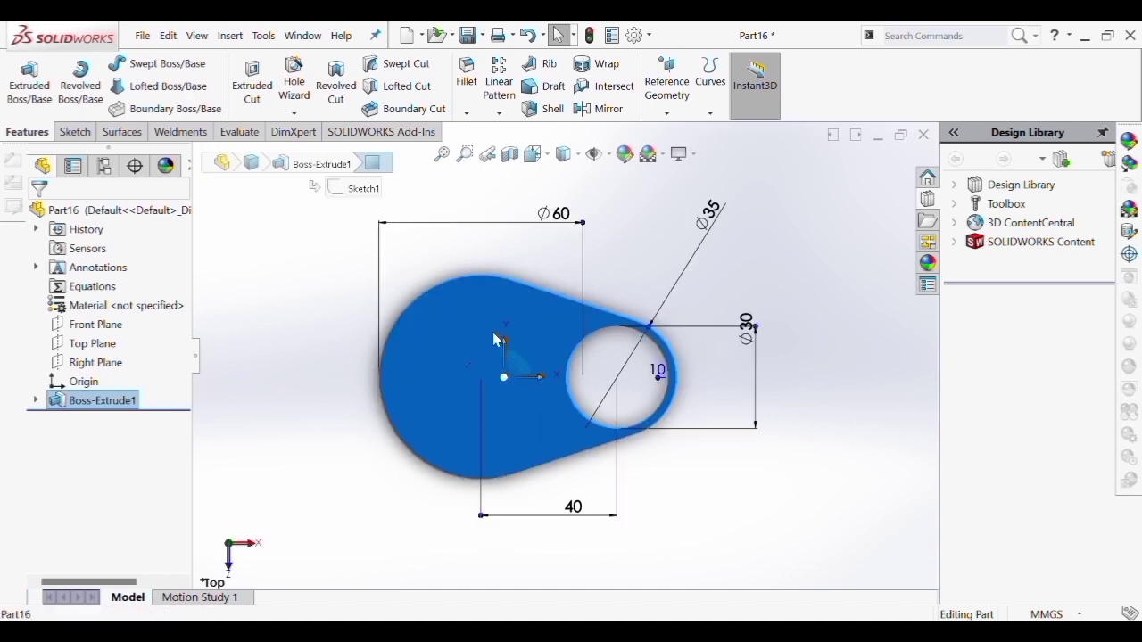
click(75, 132)
click(22, 80)
click(137, 63)
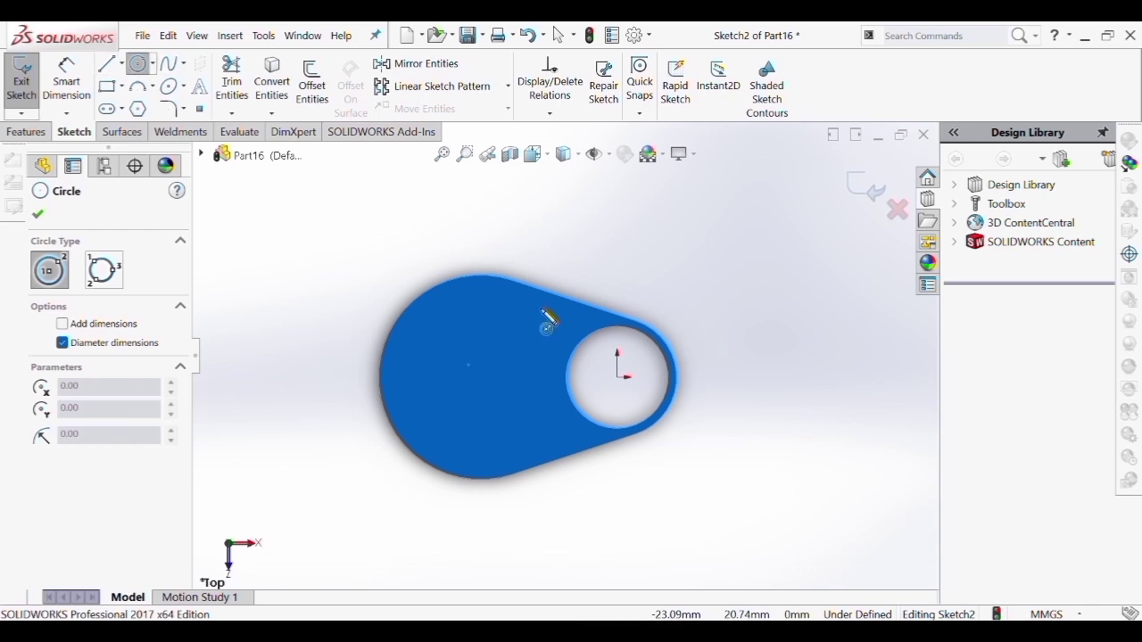
click(617, 377)
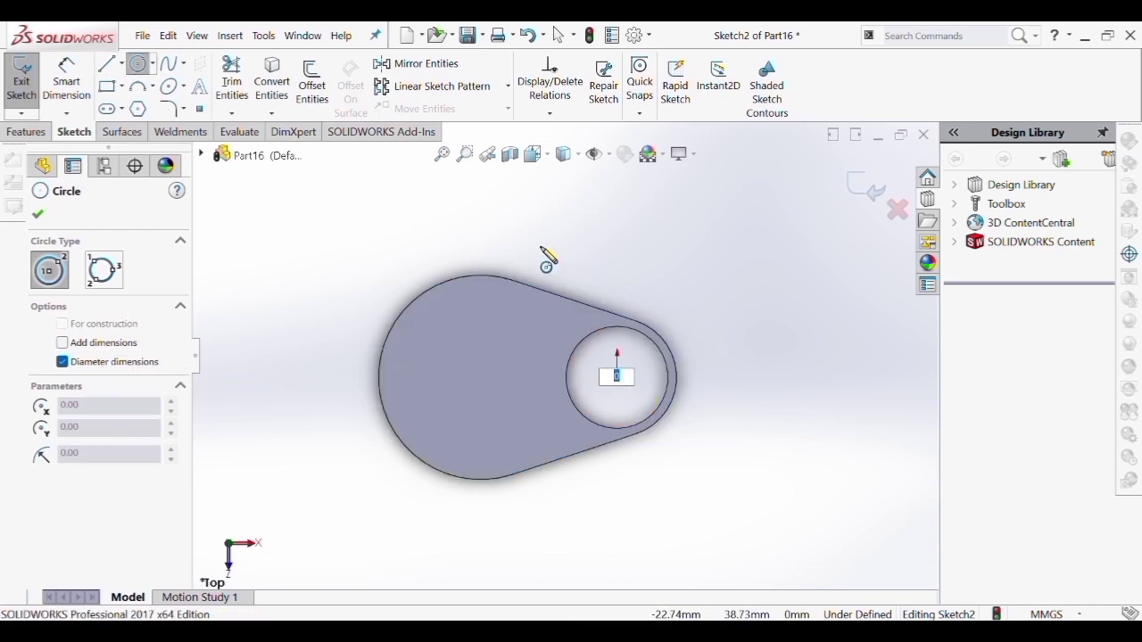
click(662, 348)
key(Escape)
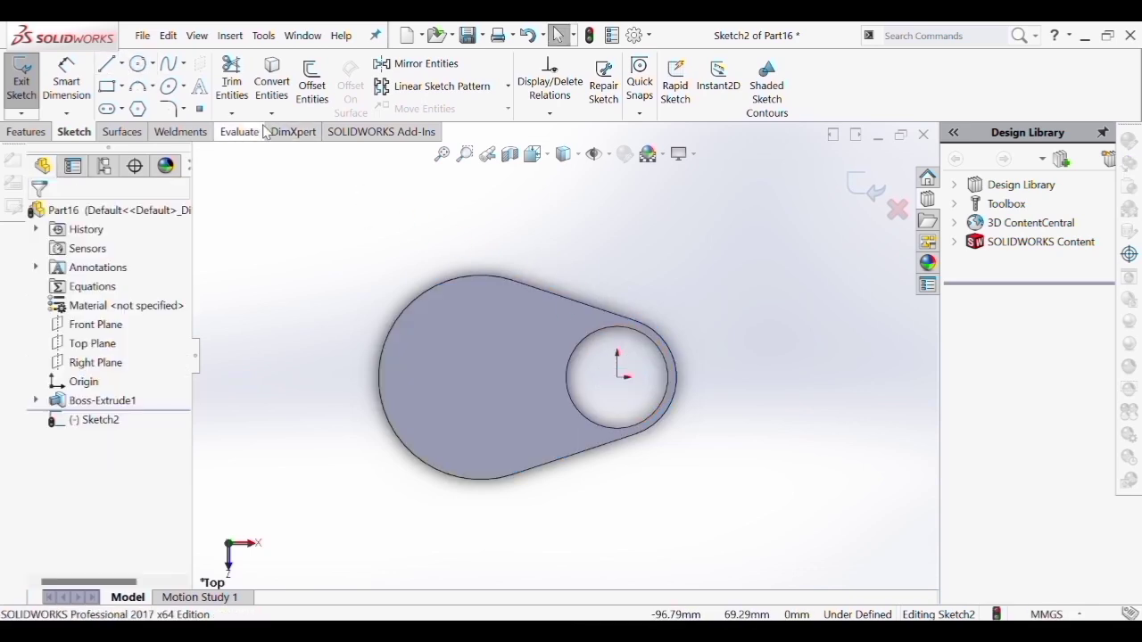
Sketch a circle centred on the origin around the hole and dimension its diameter at 50 mm
click(139, 64)
click(617, 378)
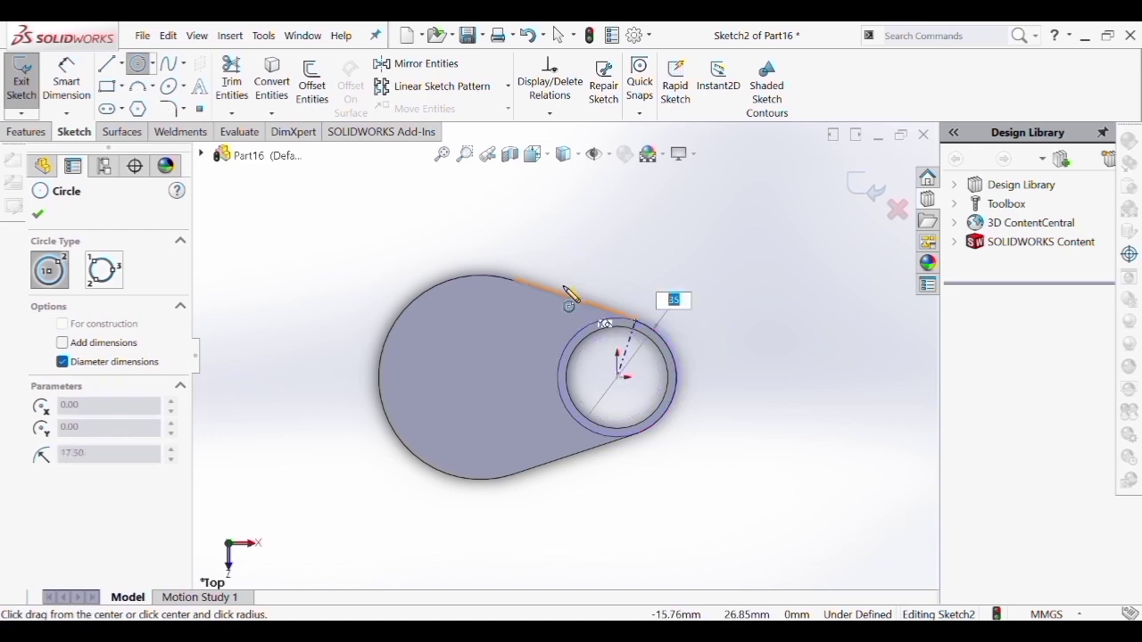
click(562, 288)
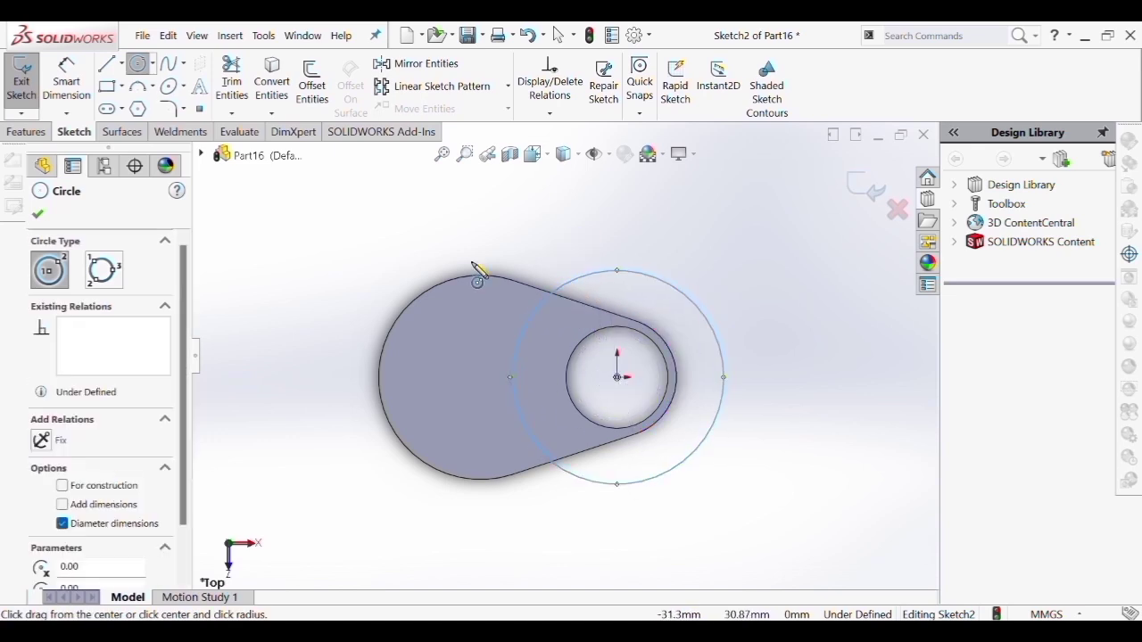
click(47, 73)
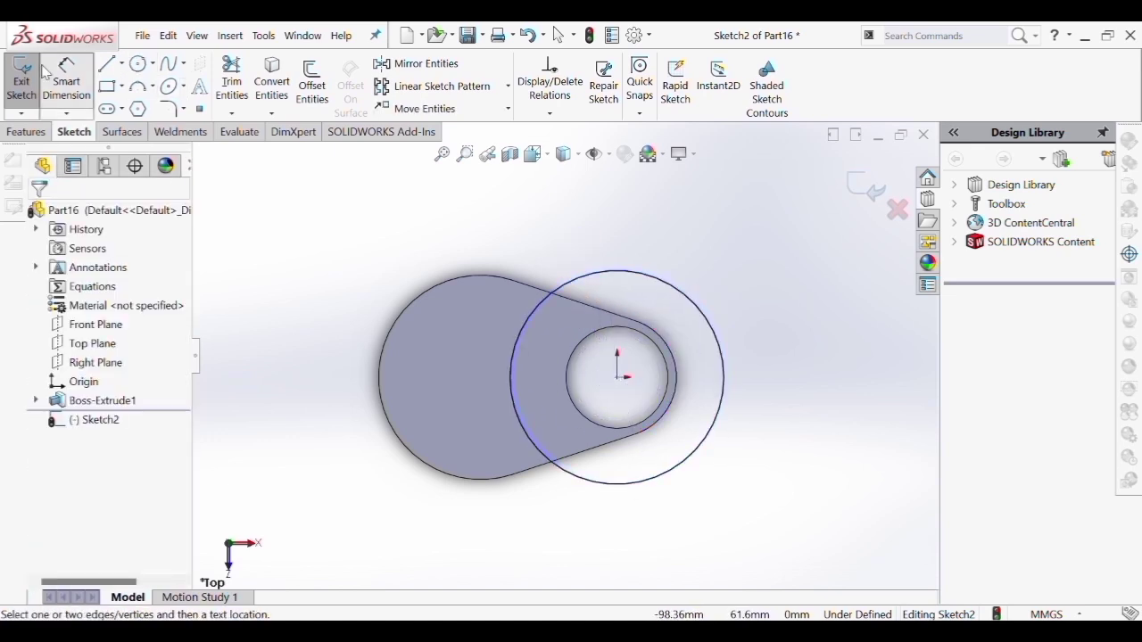
click(712, 312)
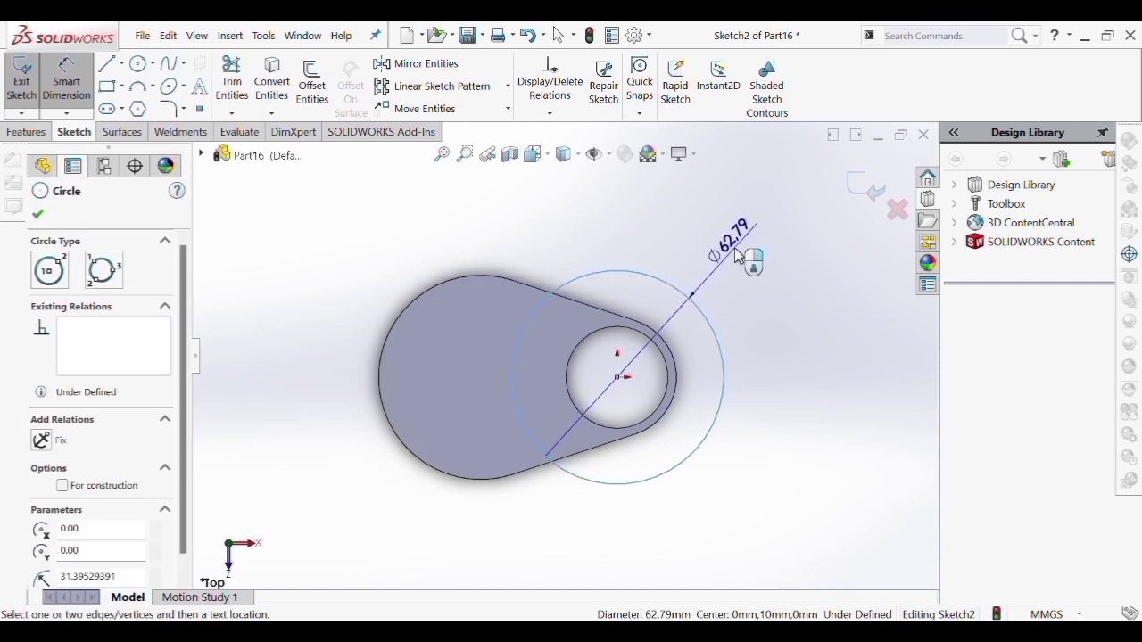
click(745, 246)
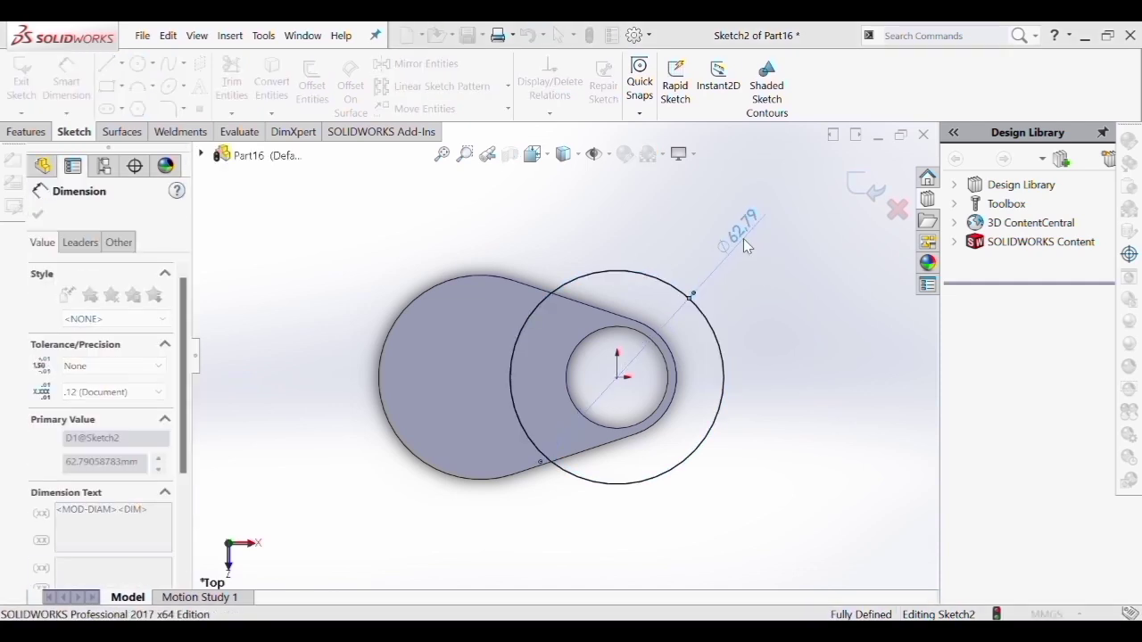
text(50)
key(Return)
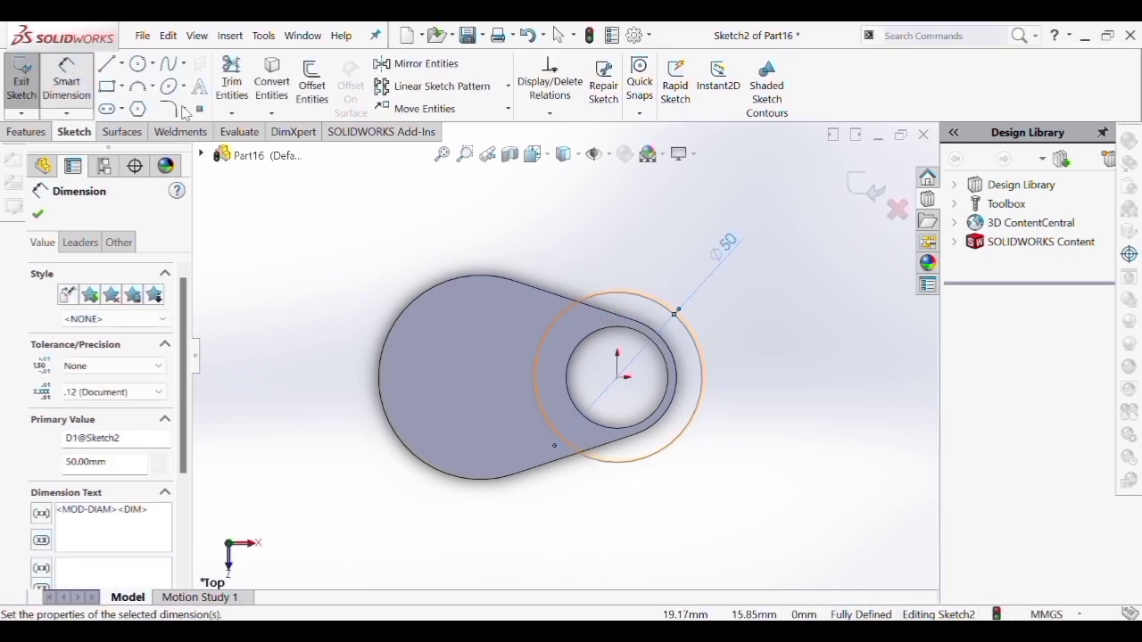
Convert the 50 mm circle around the hole to construction geometry
click(630, 299)
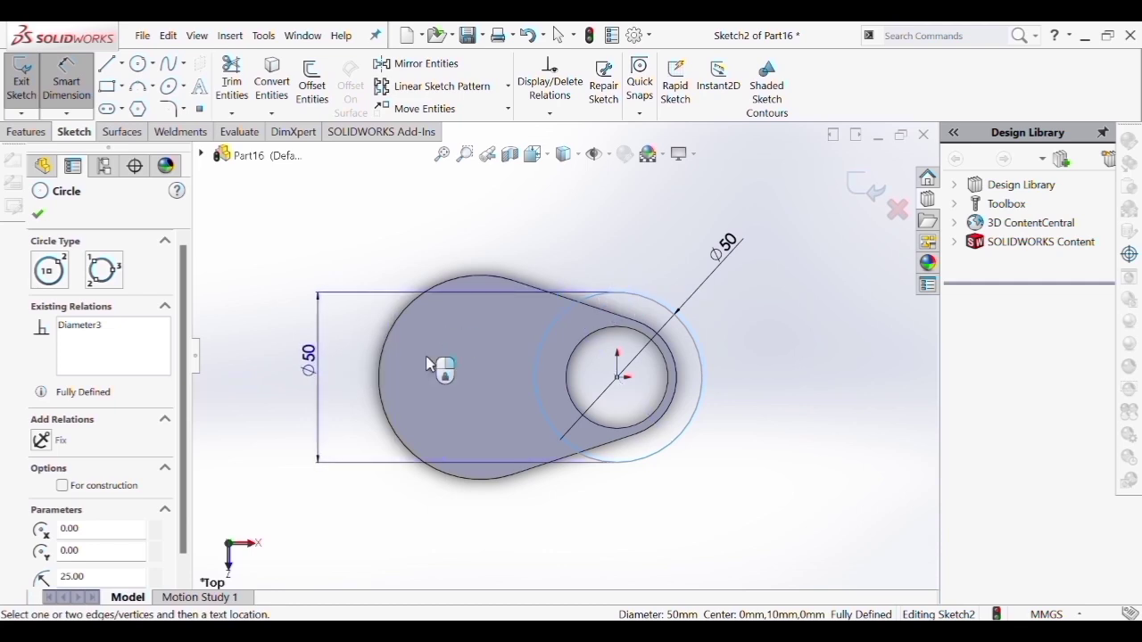
key(Escape)
click(611, 301)
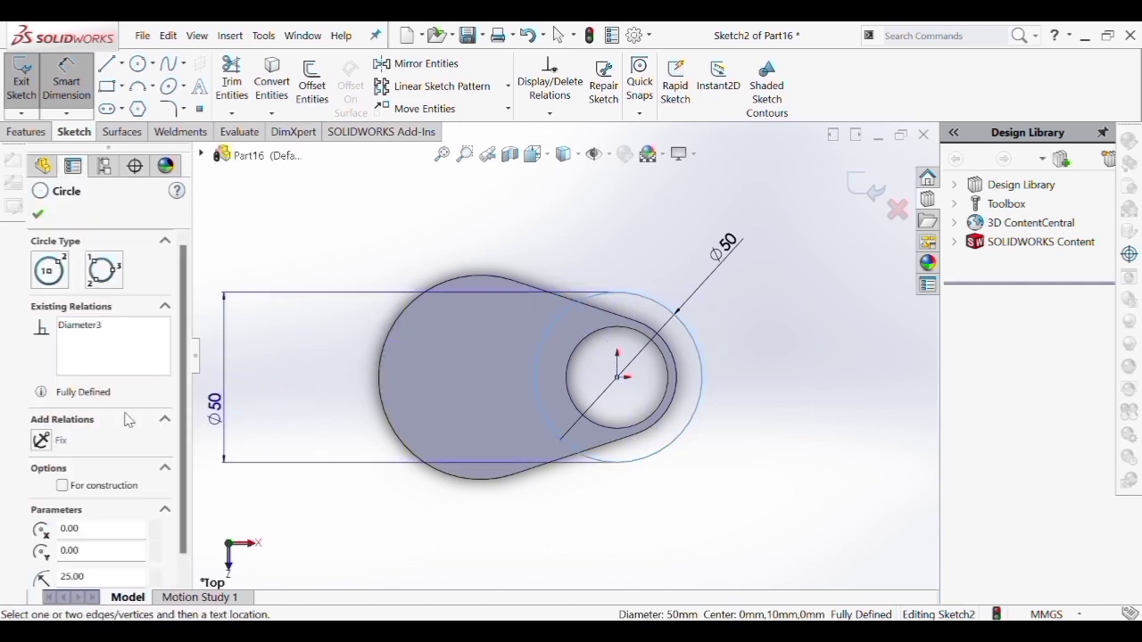
click(64, 488)
click(258, 371)
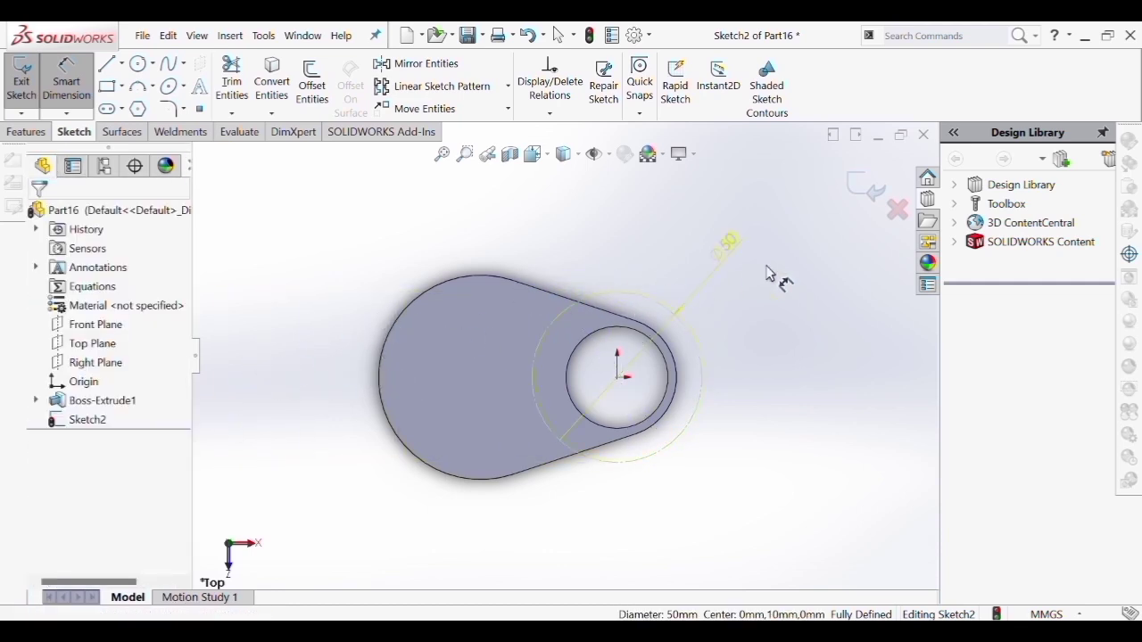
key(Escape)
Delete the construction circle's diameter dimension and dimension its 50 mm diameter again
click(728, 245)
key(Delete)
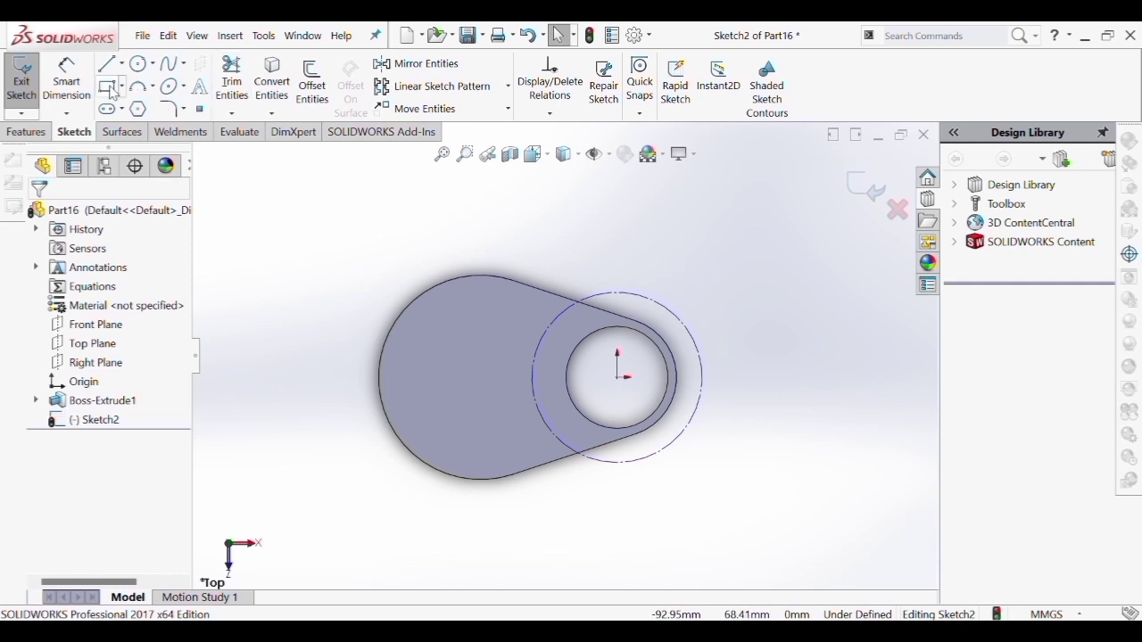
click(66, 80)
click(693, 331)
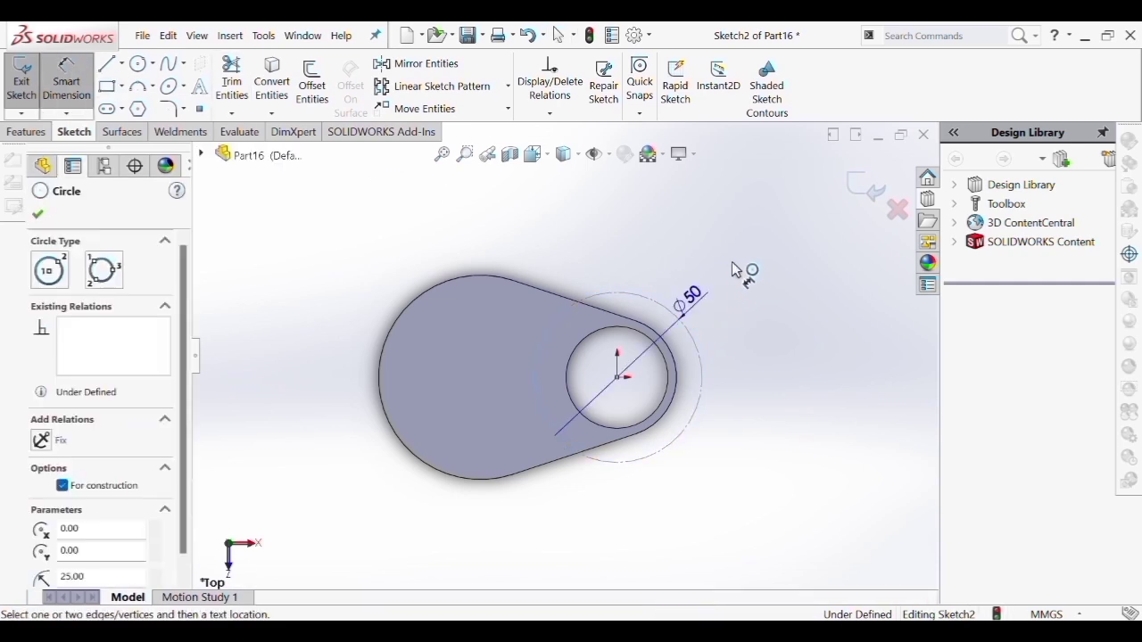
click(726, 250)
key(Escape)
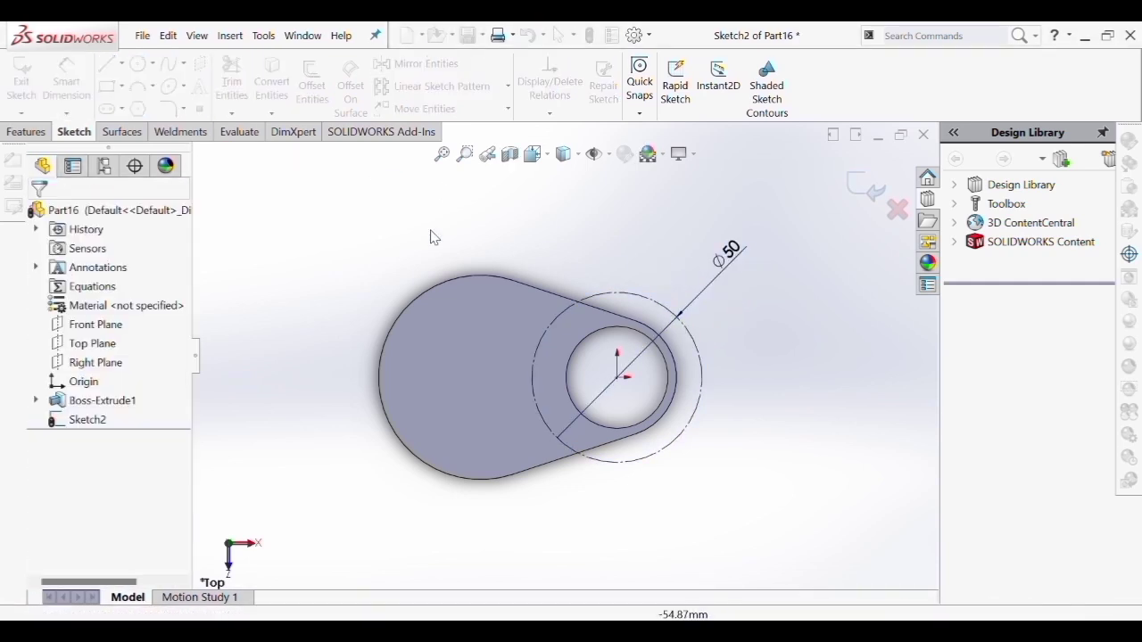
Draw a horizontal construction line about 103 mm long from the origin across the plate past its wide end
key(l)
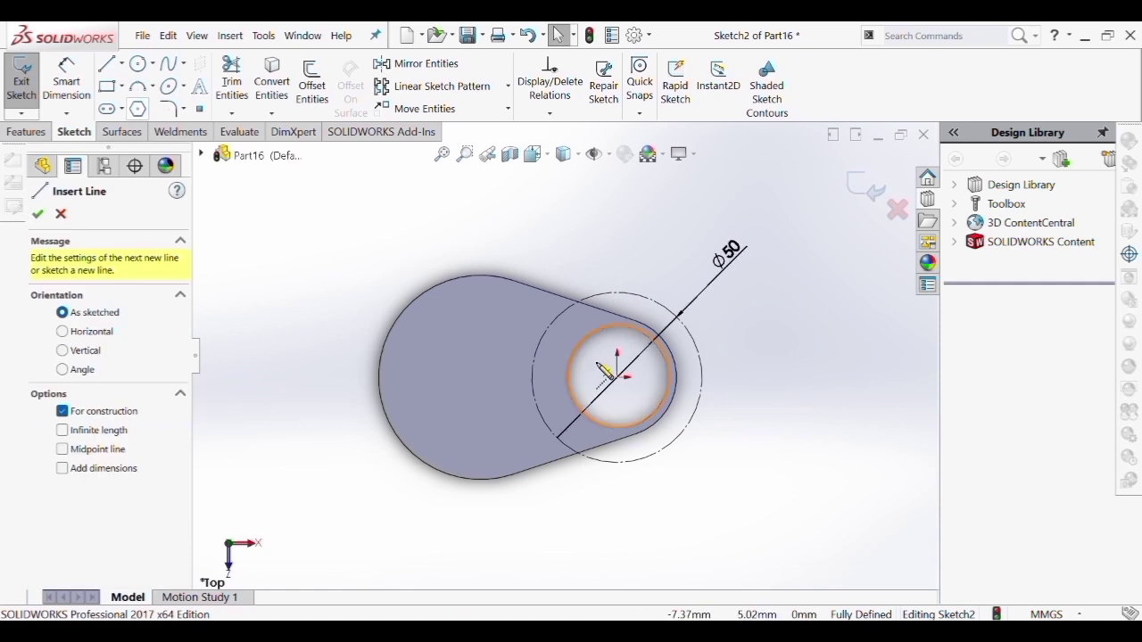
click(616, 376)
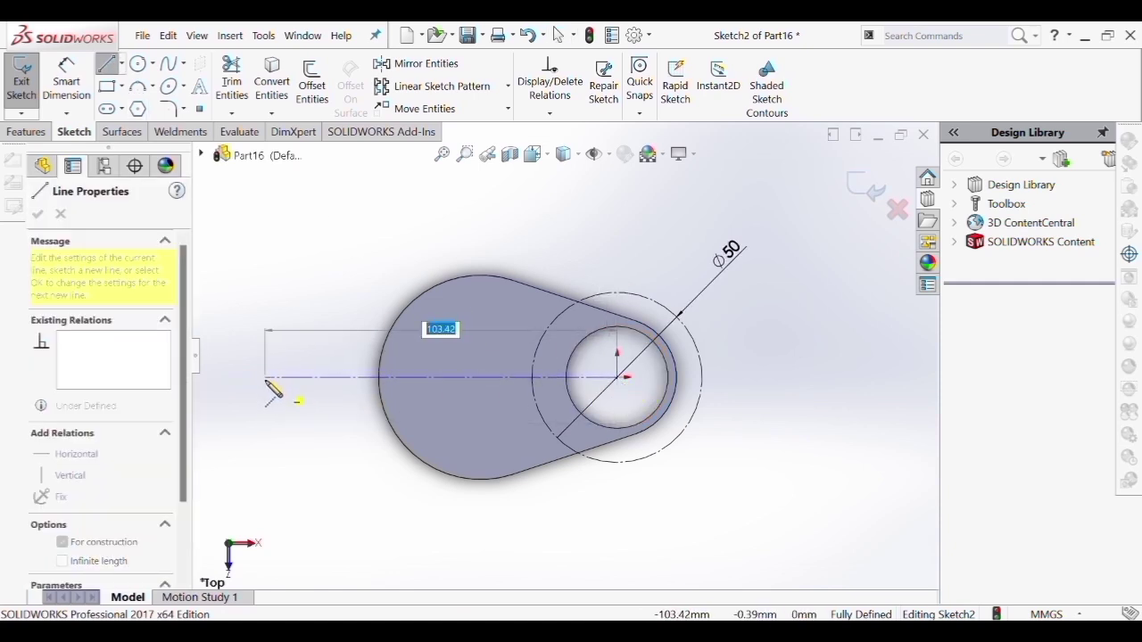
click(264, 377)
key(Escape)
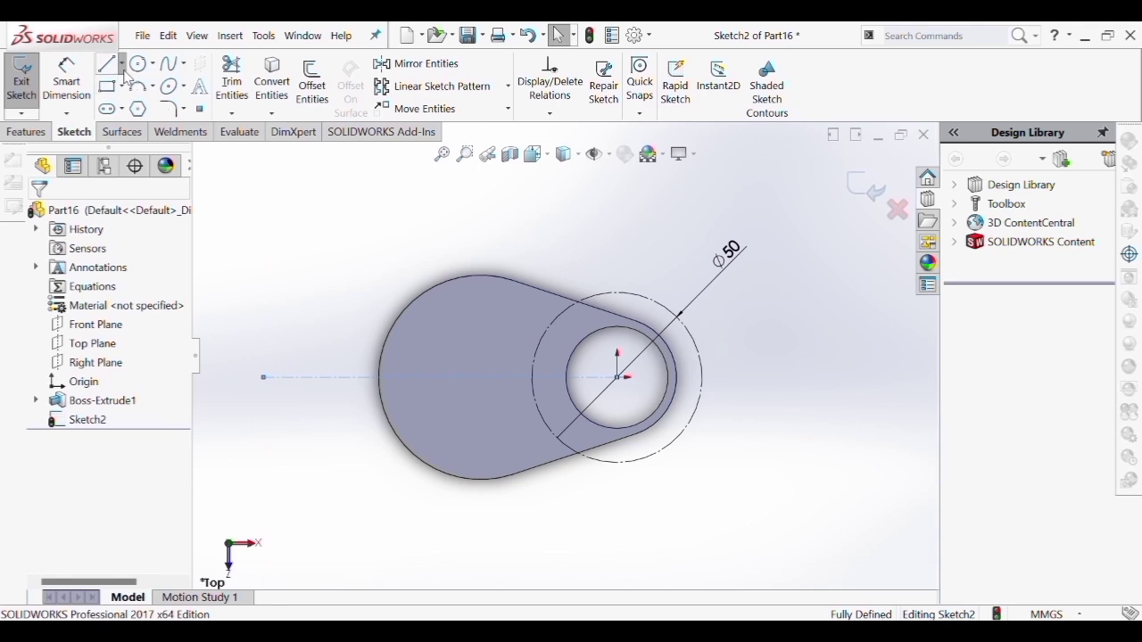
key(l)
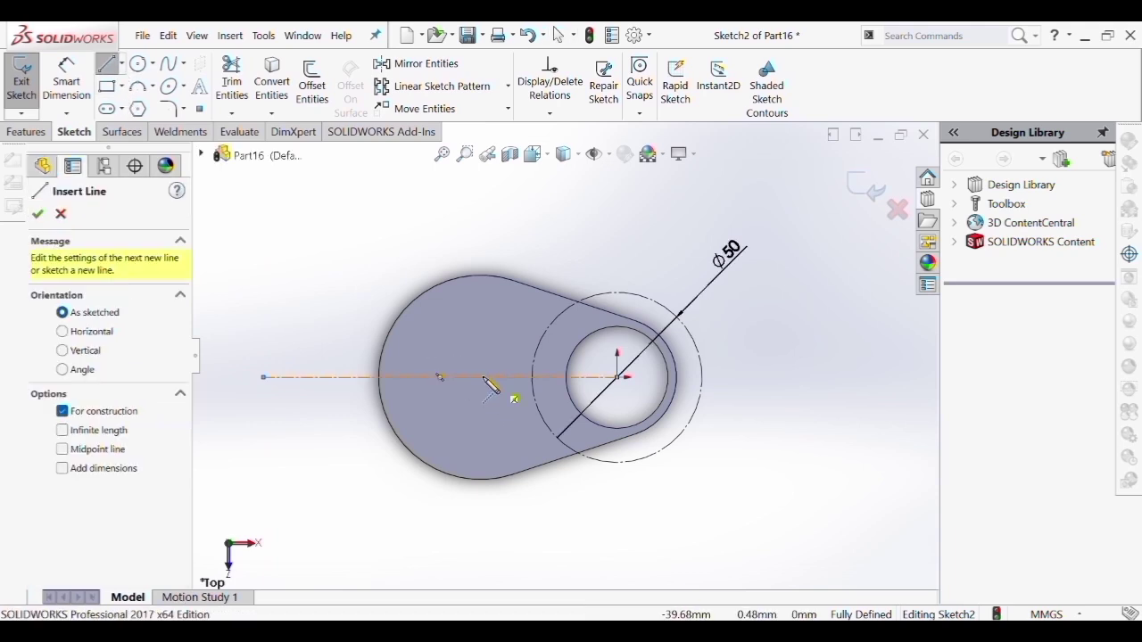
click(482, 377)
key(Escape)
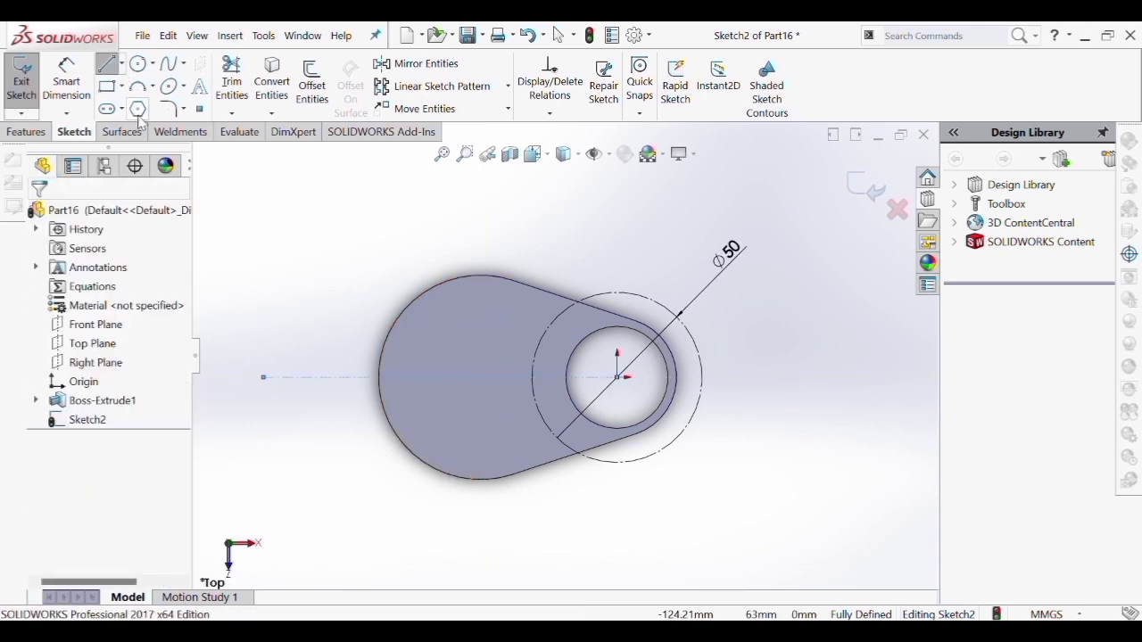
click(137, 65)
Draw a vertical centerline about 44 mm long across the horizontal one in the wide part of the plate
click(122, 64)
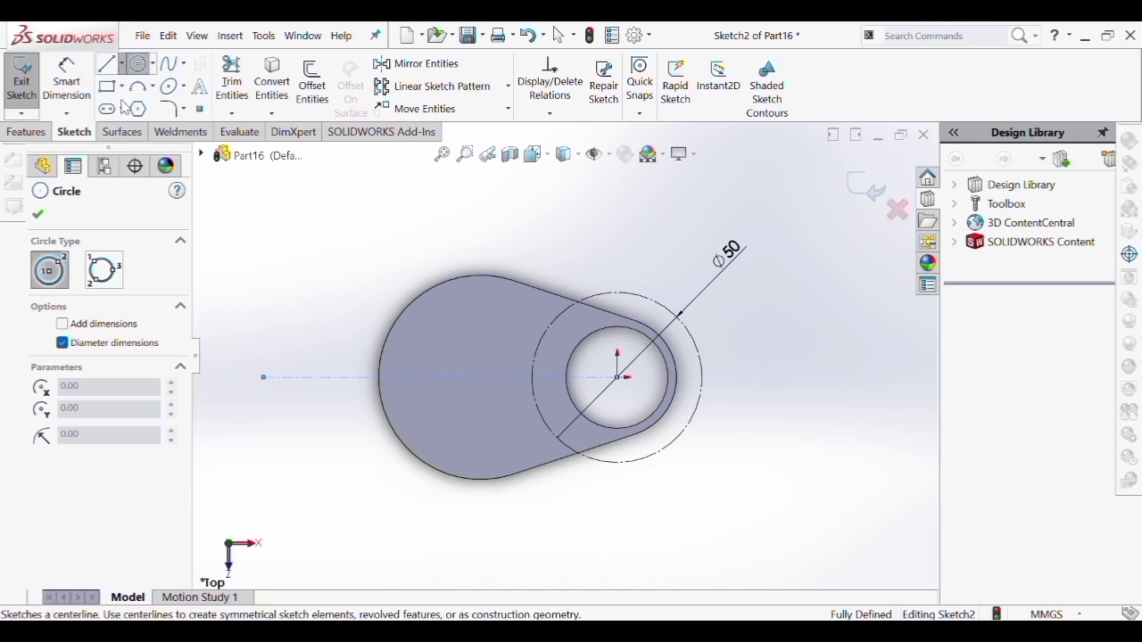
click(122, 101)
click(499, 301)
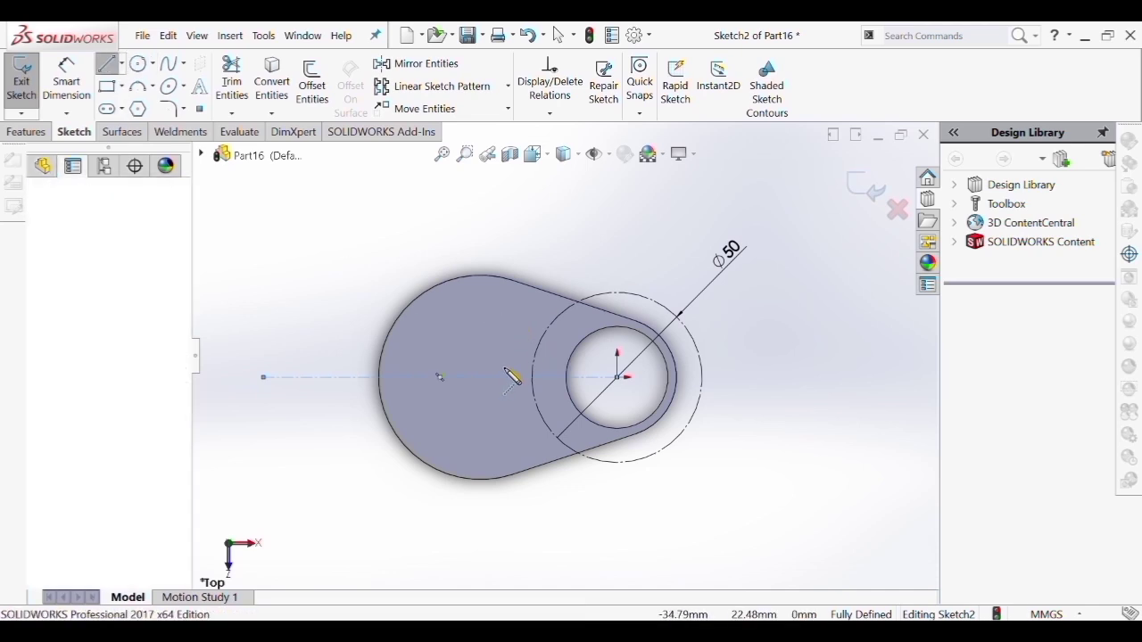
click(499, 451)
key(Escape)
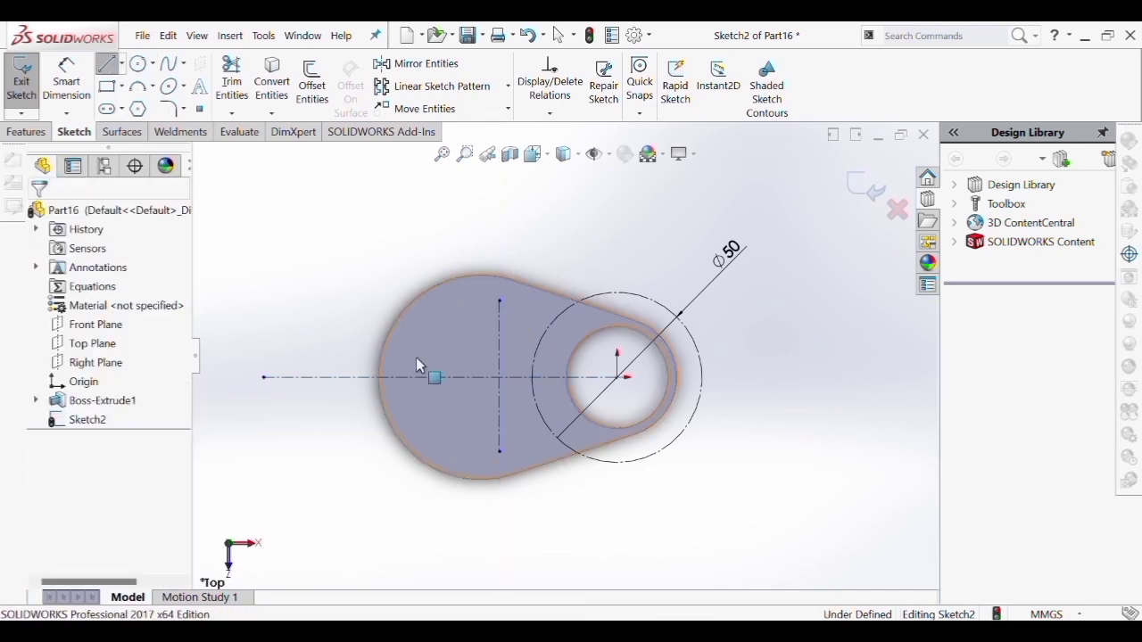
Sketch circles centred on the vertical centerline's endpoints, about 17 mm in diameter at the upper end and about 9 mm at the lower
click(142, 63)
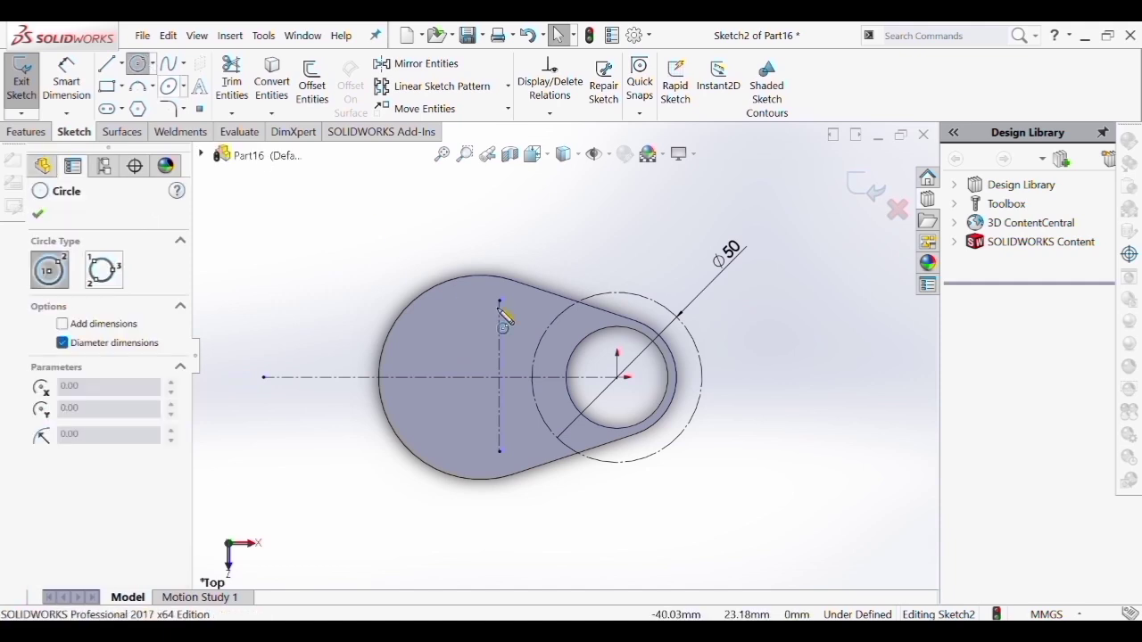
key(Escape)
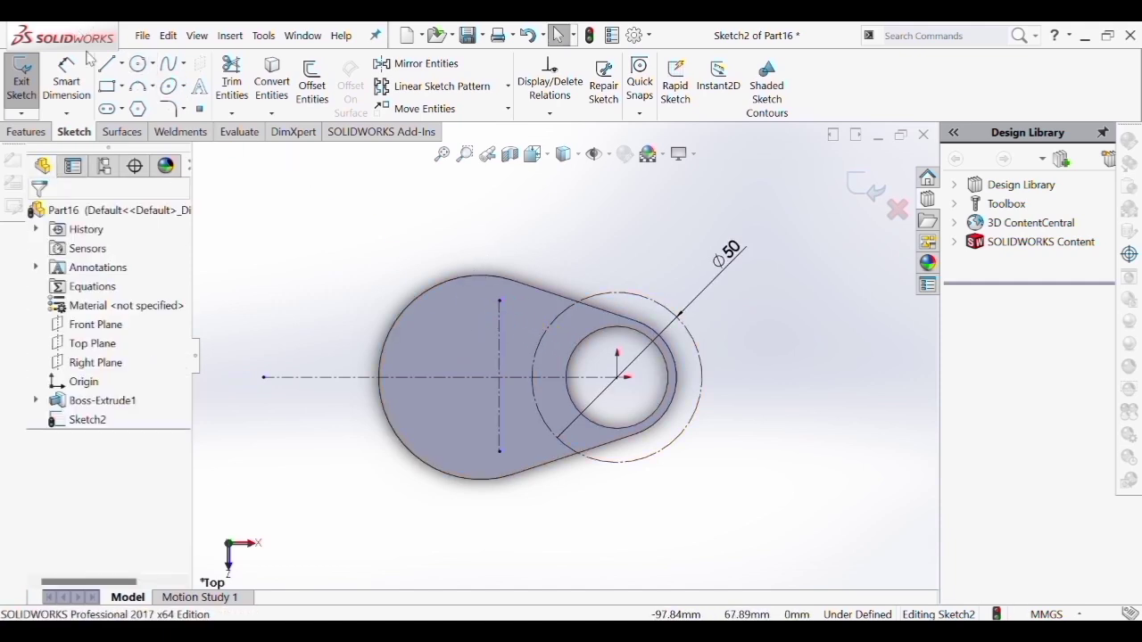
click(138, 63)
click(500, 301)
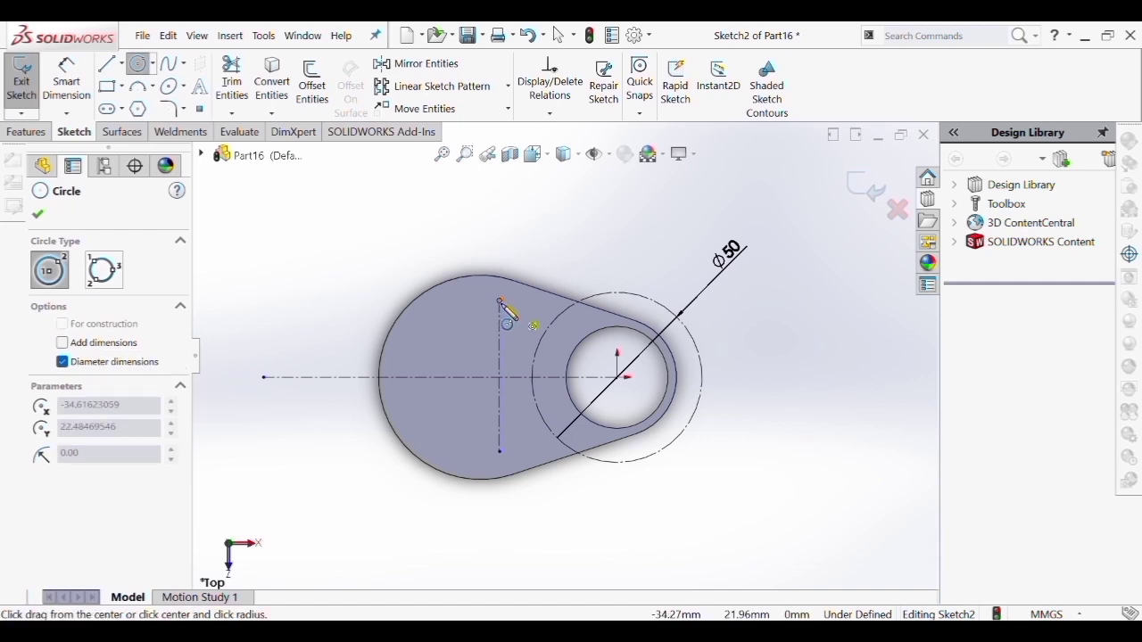
click(518, 329)
click(500, 451)
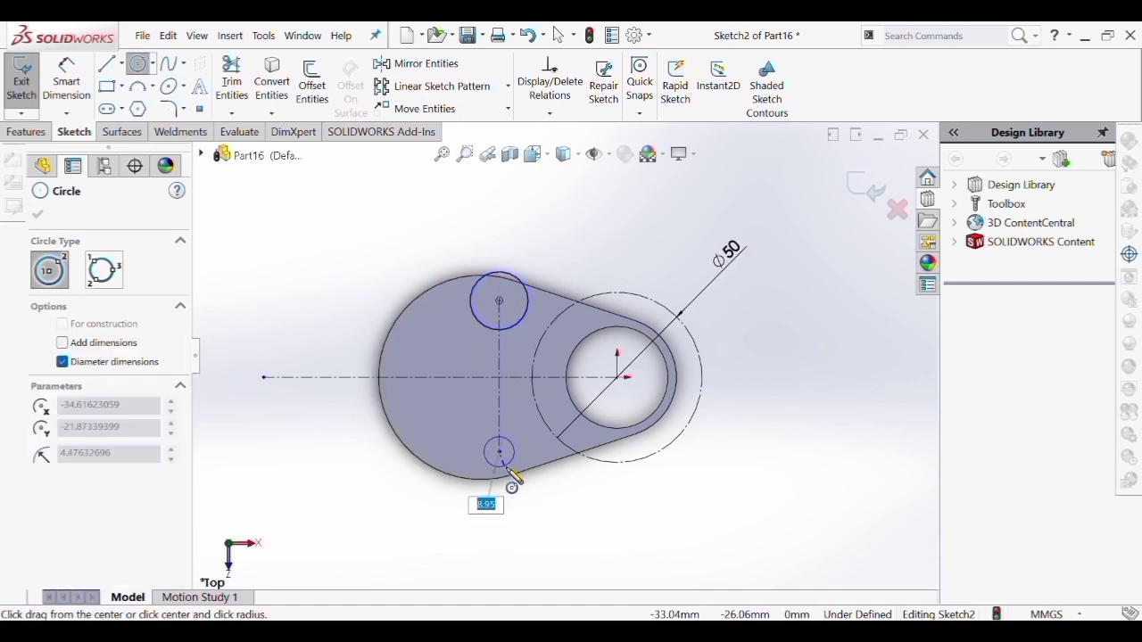
key(Escape)
Add an Equal relation between the two circles at the ends of the vertical centerline
click(505, 337)
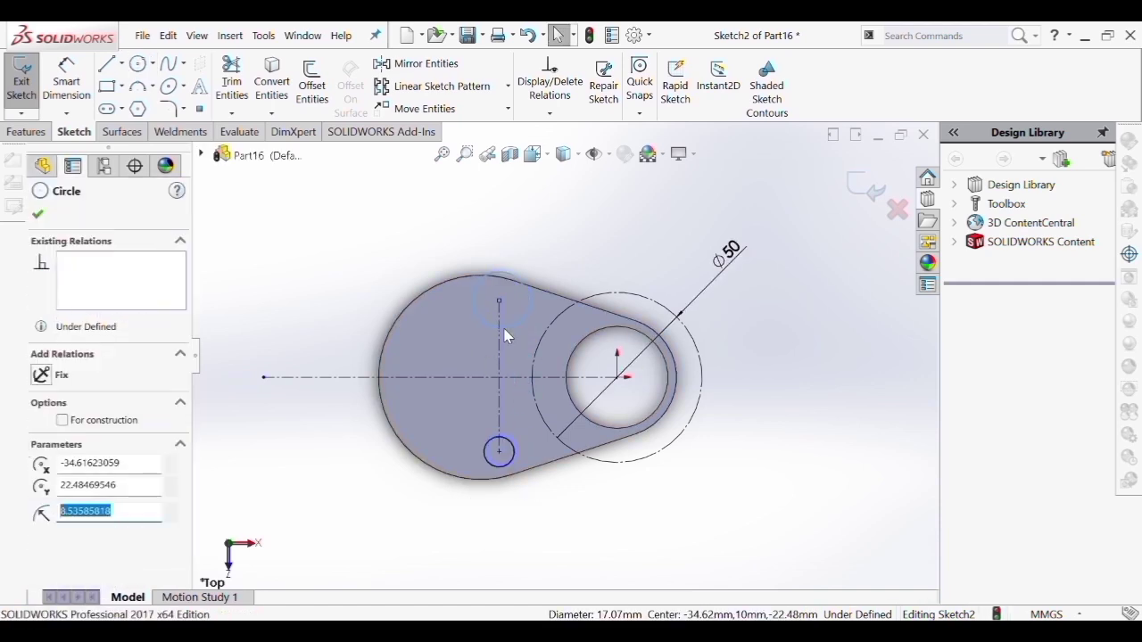
ctrl+click(496, 453)
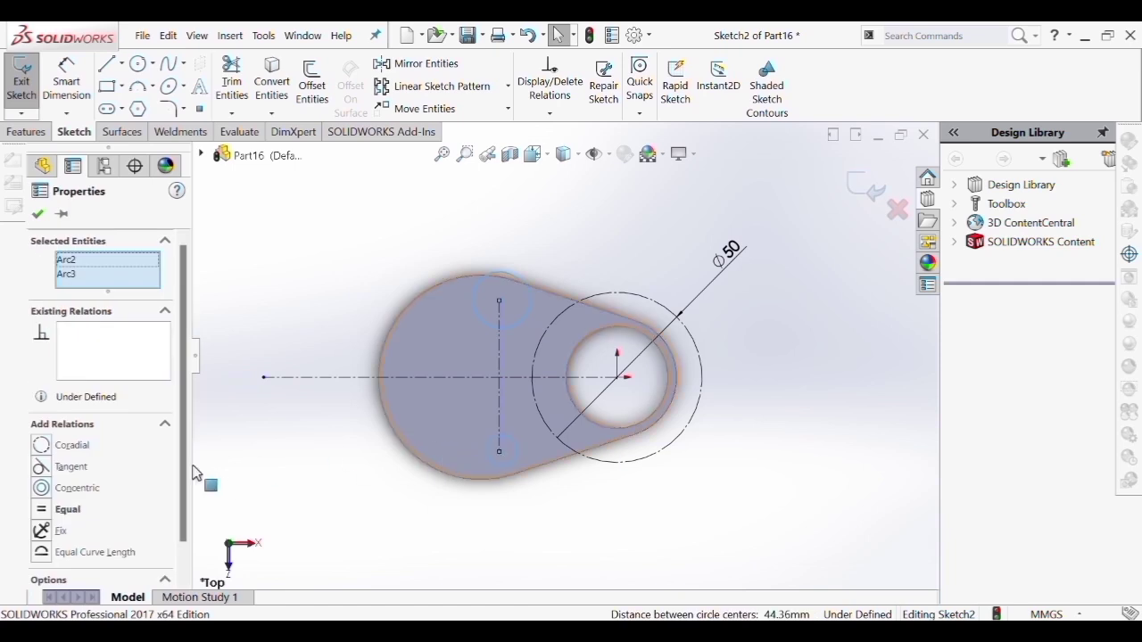
click(67, 510)
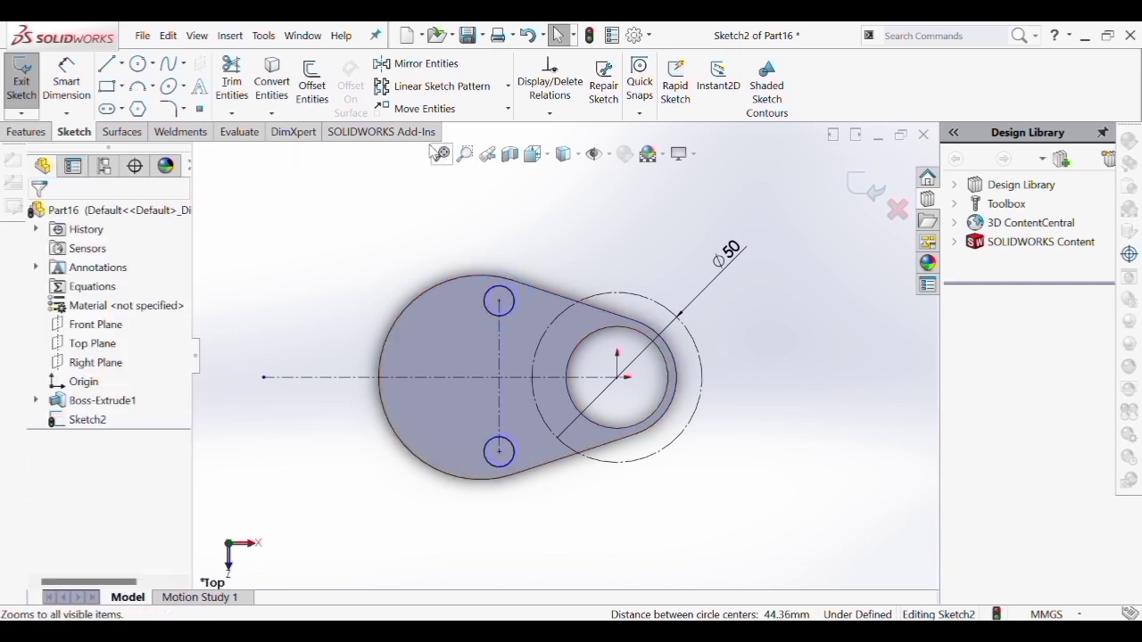
click(37, 215)
Dimension the diameter of the upper small circle at the end of the vertical centerline to 10 mm
click(67, 69)
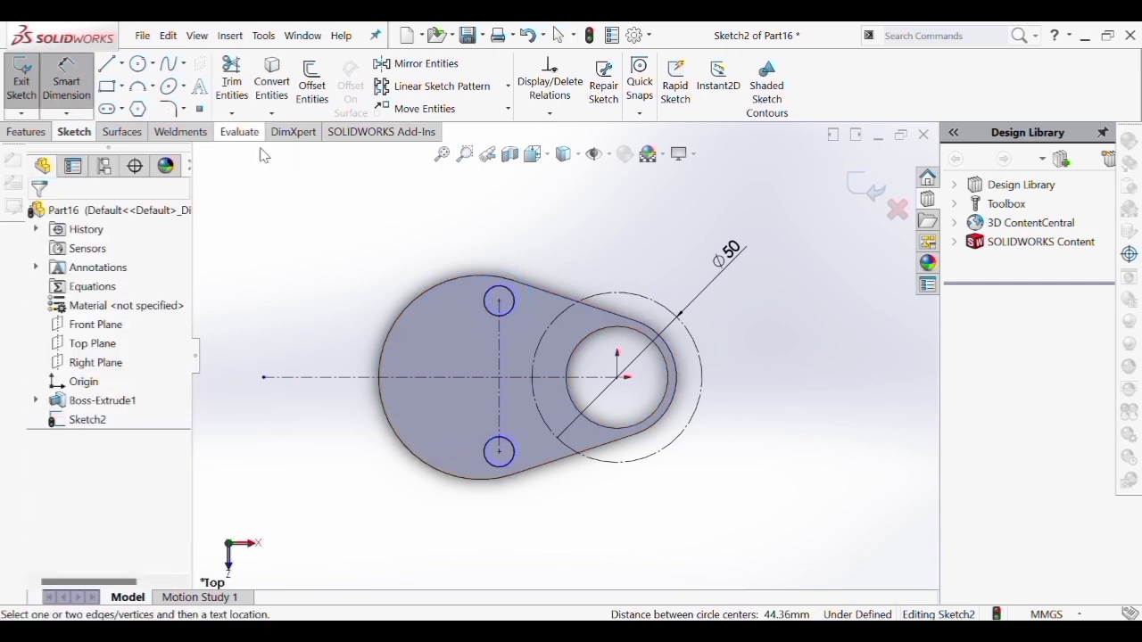
click(514, 299)
click(576, 204)
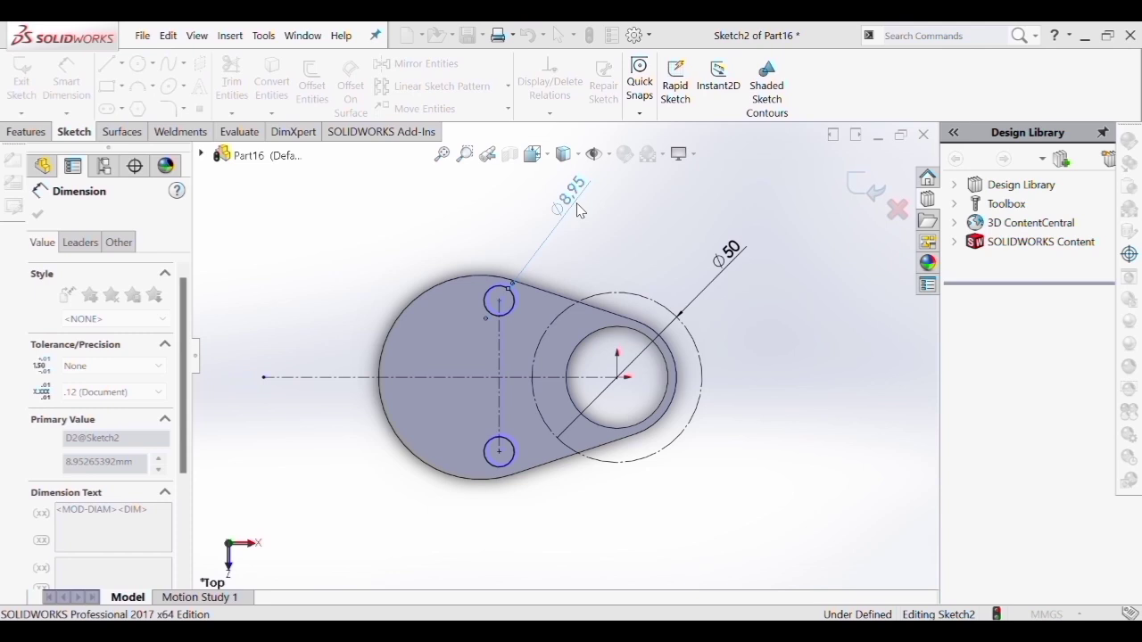
text(10.00mm)
key(Return)
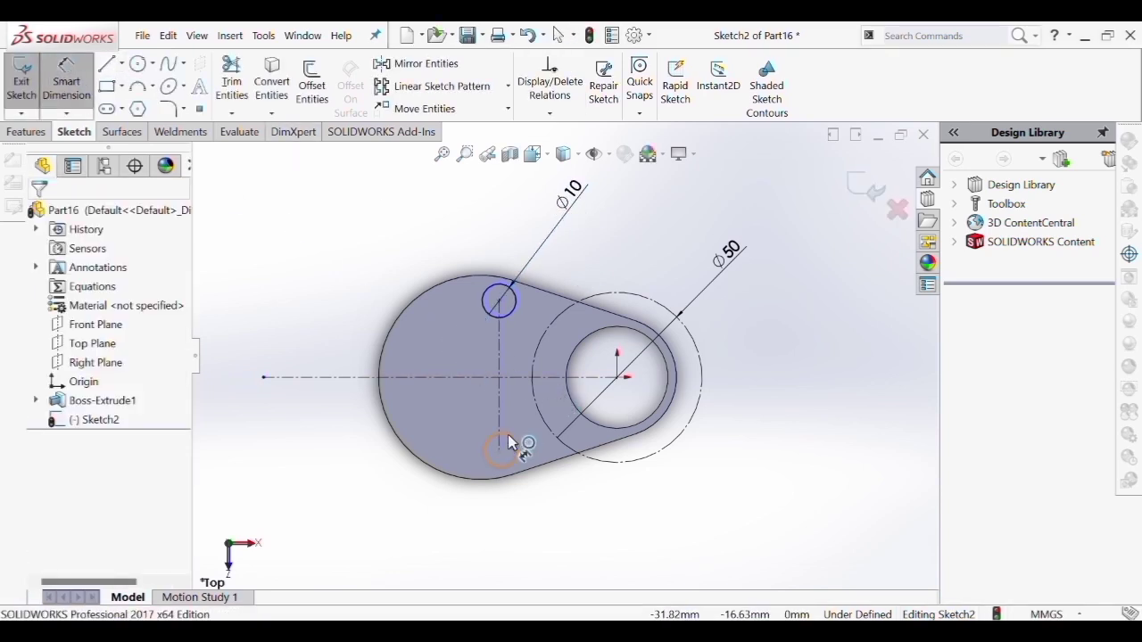
Dimension the horizontal distance between the vertical centerline and the origin to 30 mm
click(497, 403)
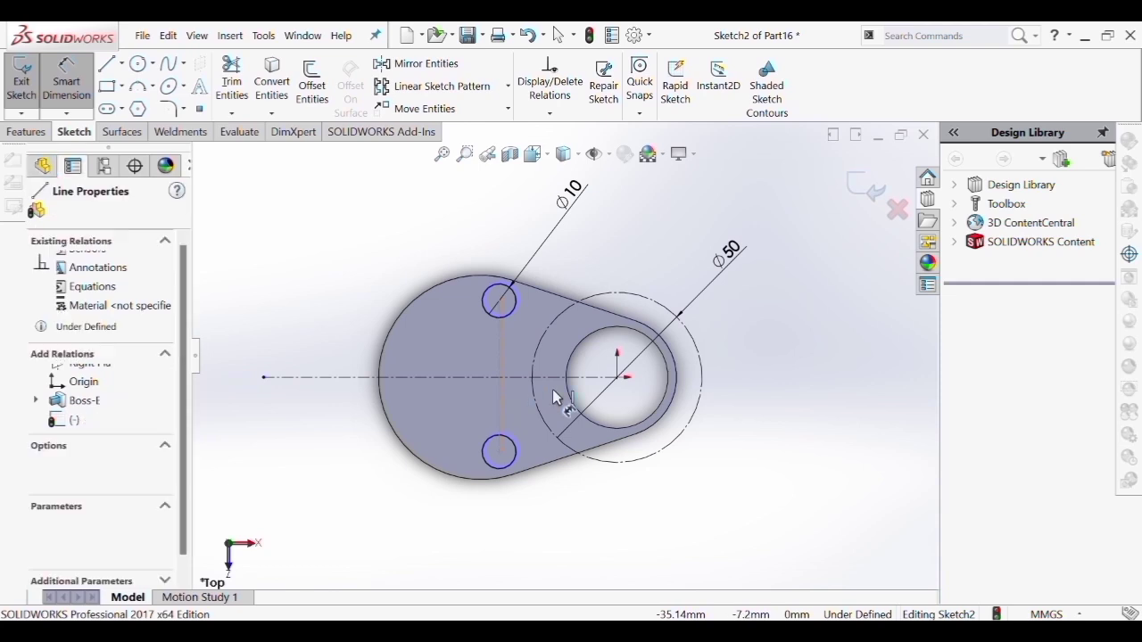
click(617, 378)
click(562, 549)
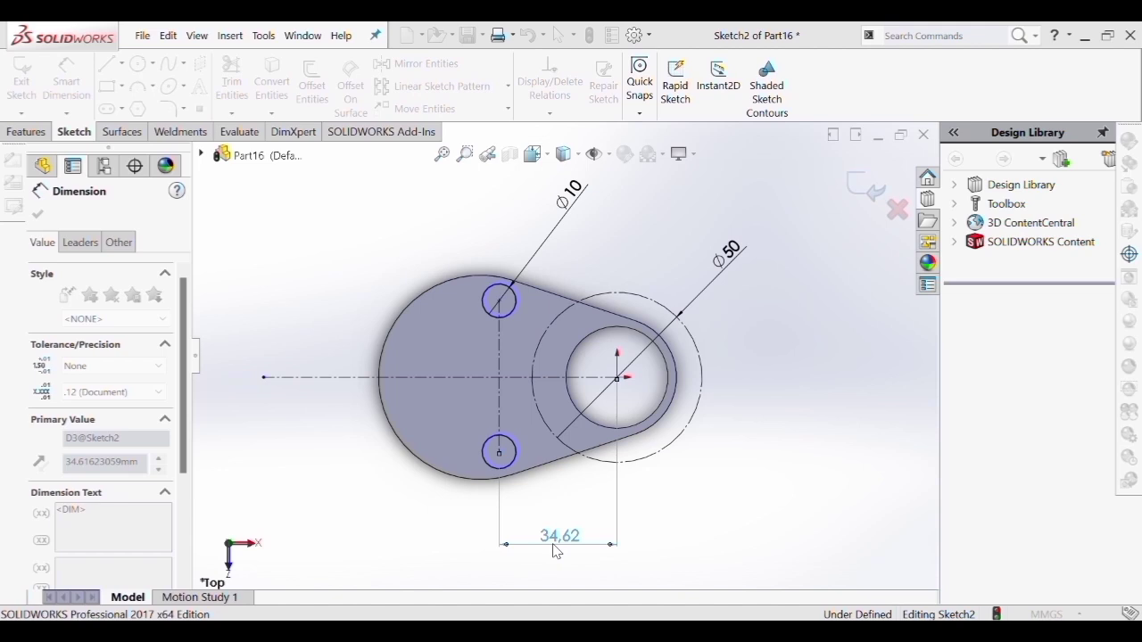
text(30)
key(Return)
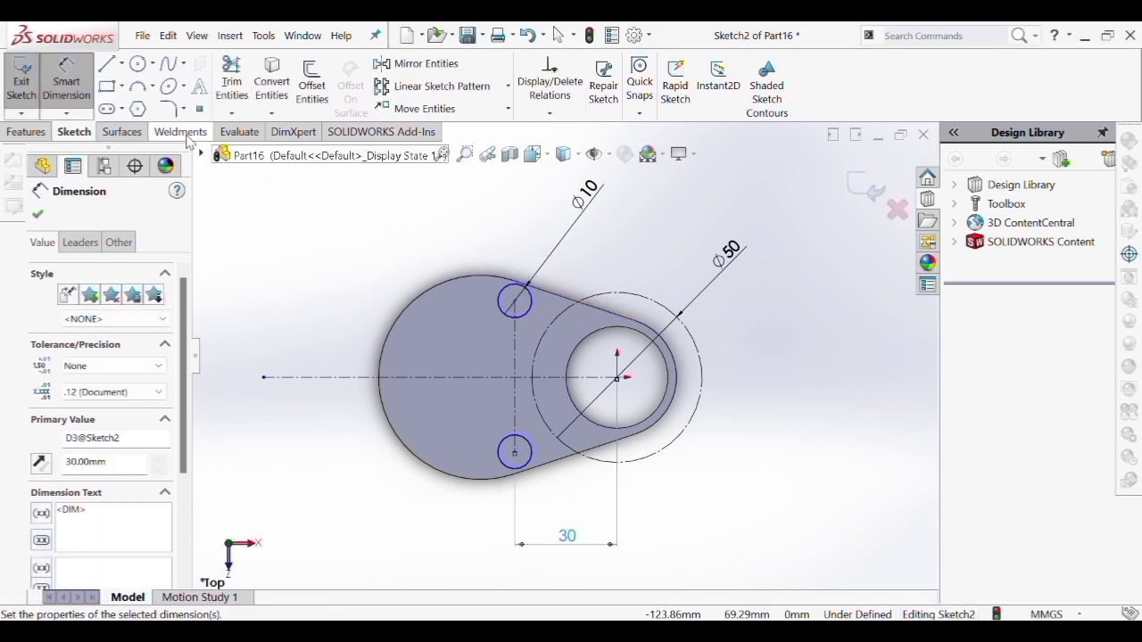
Dimension the distance from the lower small circle's centre to the horizontal construction line to 15 mm
click(84, 82)
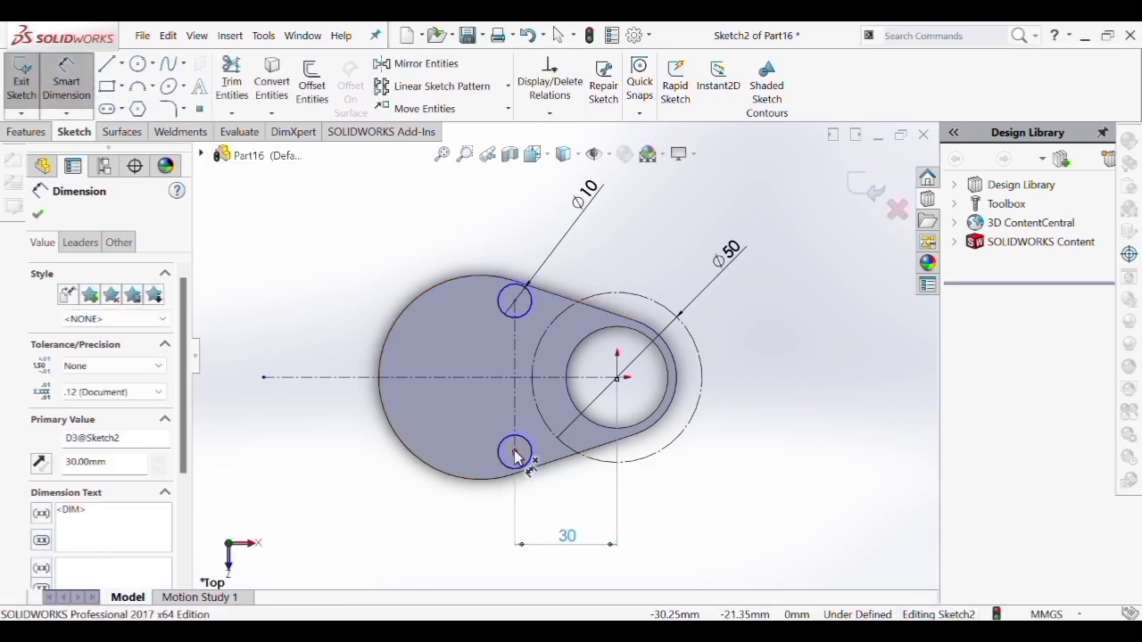
click(515, 452)
click(503, 374)
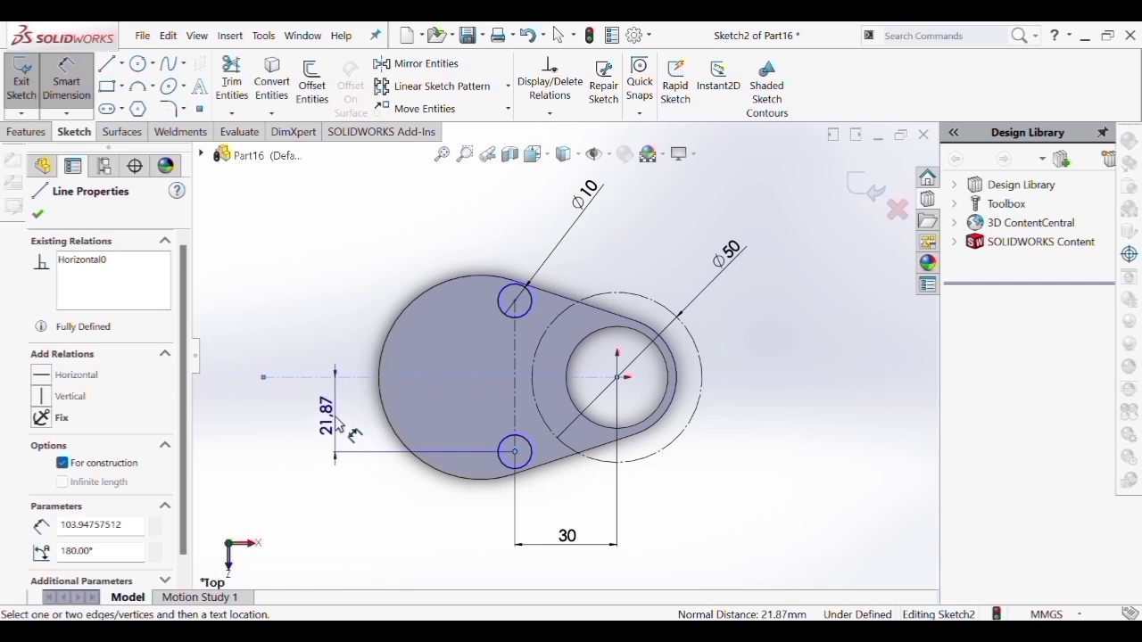
click(336, 423)
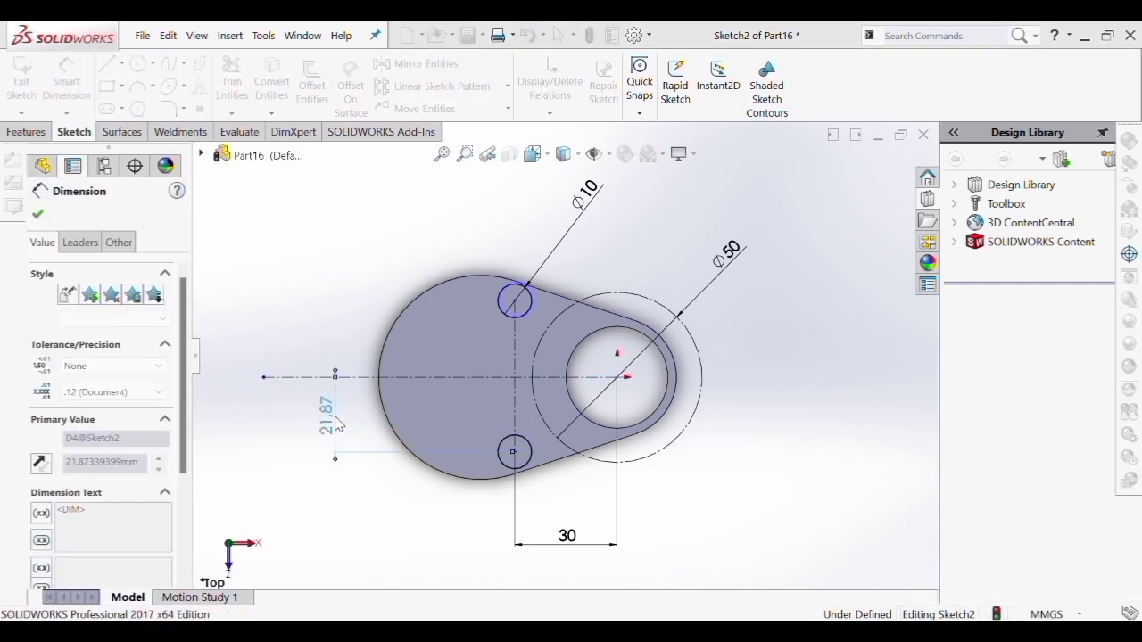
text(15)
key(Return)
Dimension the distance from the upper small circle's centre to the horizontal construction line to 15 mm
click(515, 303)
click(446, 377)
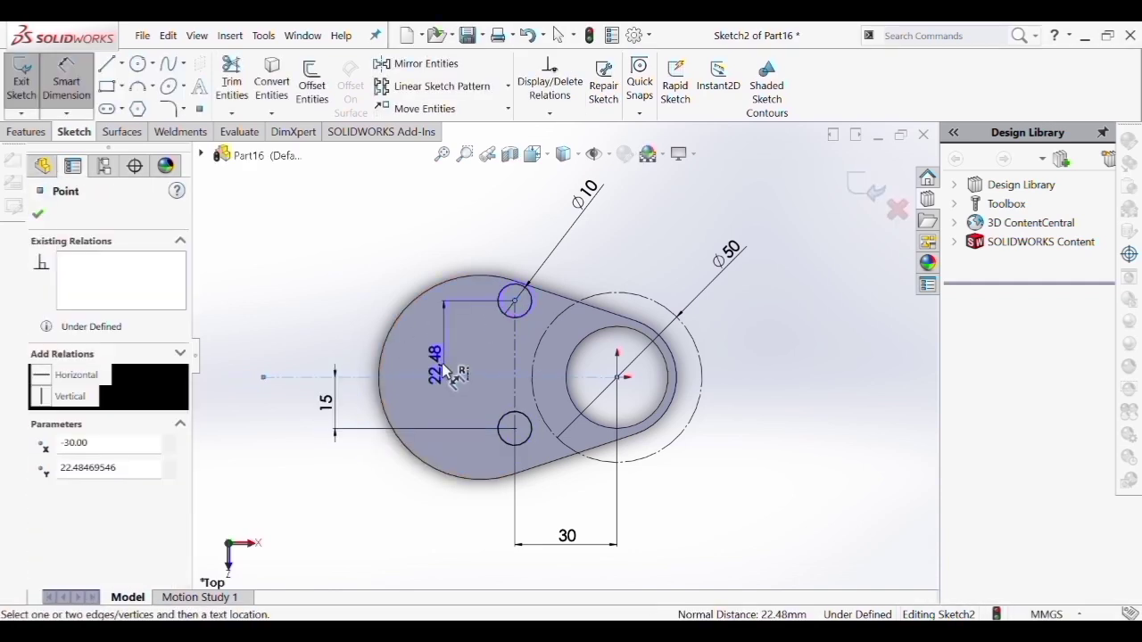
click(353, 337)
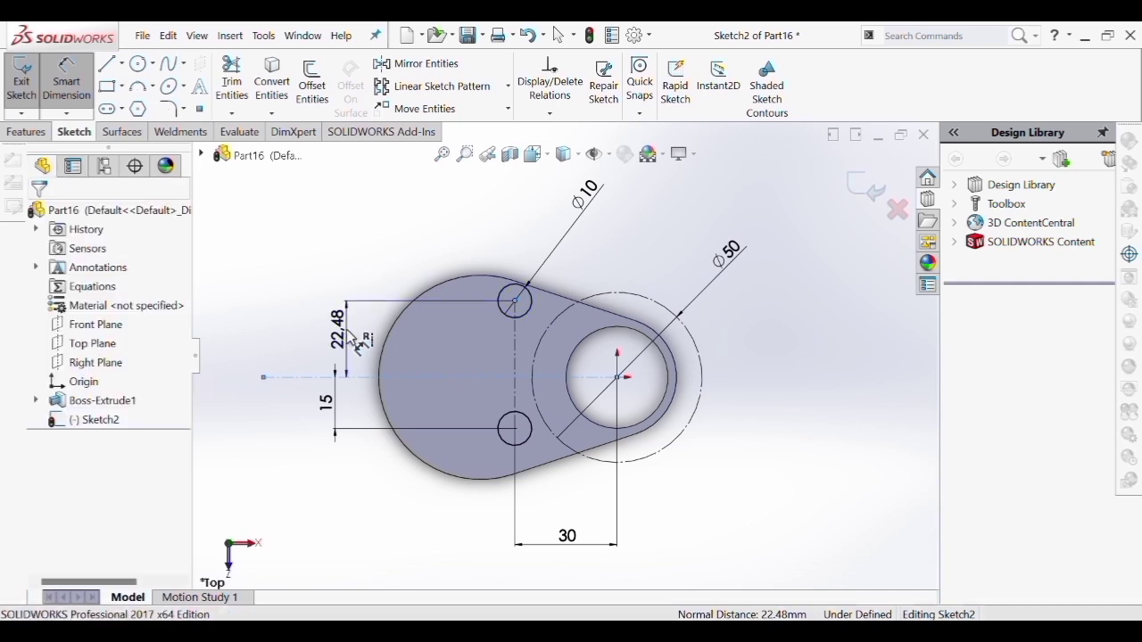
text(15)
key(Return)
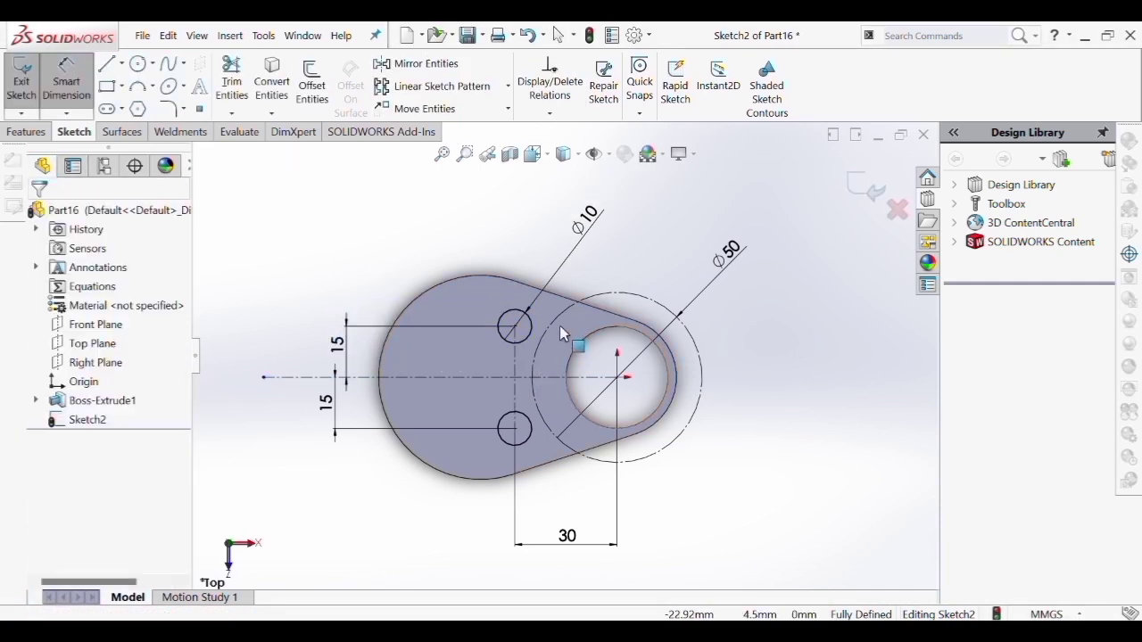
middle_drag(668, 343, 675, 344)
key(Escape)
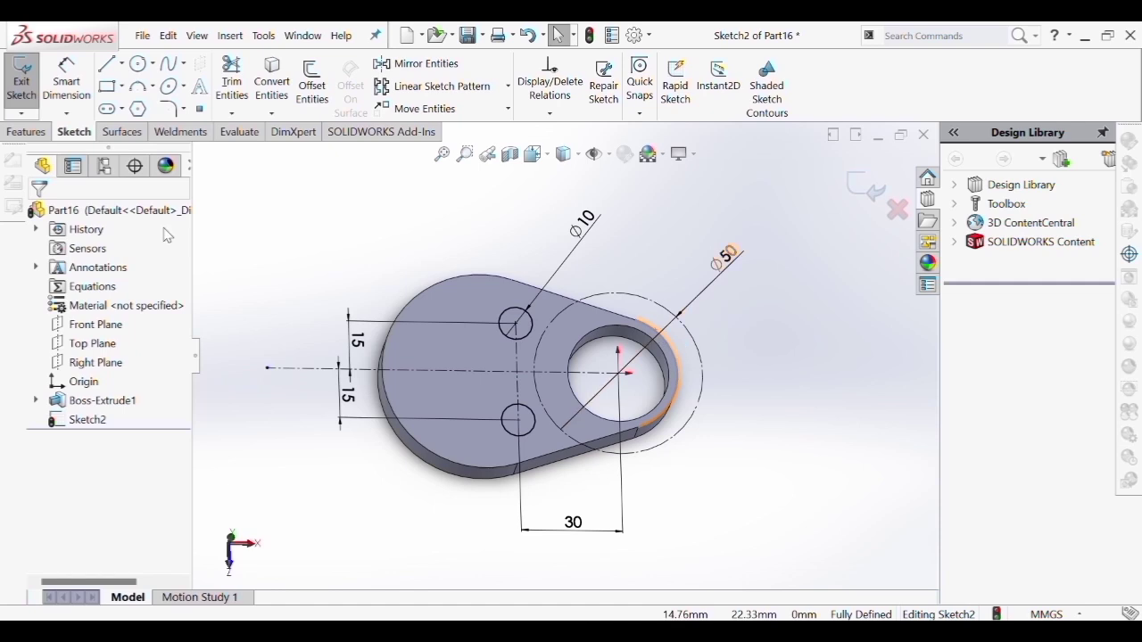
Extrude the two small circles as a blind boss 40 mm high, merged with the plate
click(26, 131)
click(28, 85)
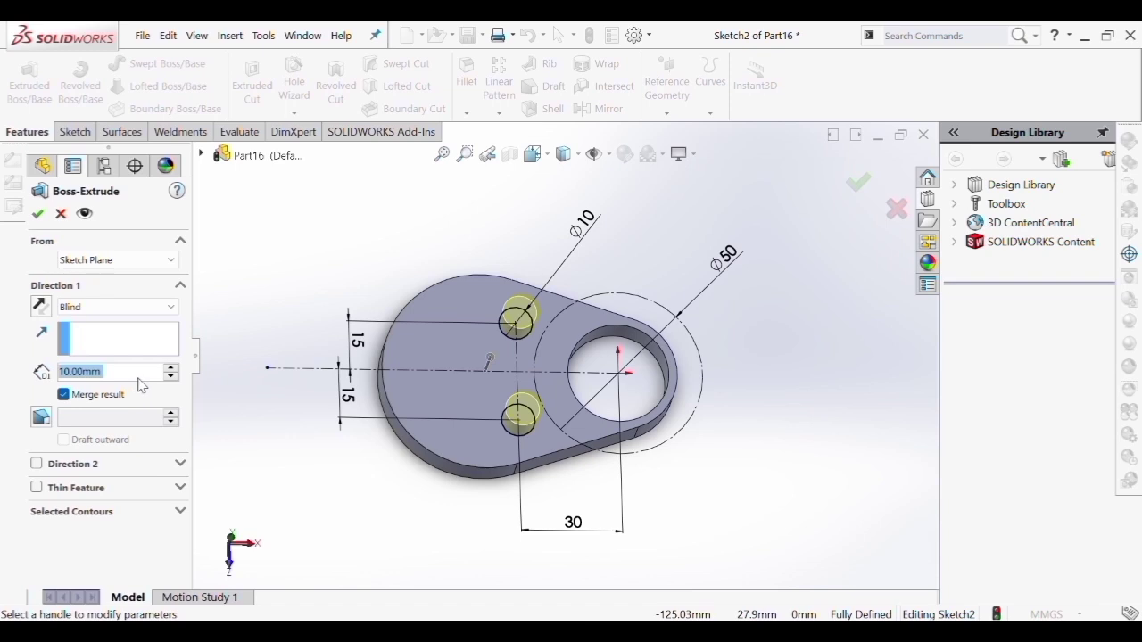
text(40)
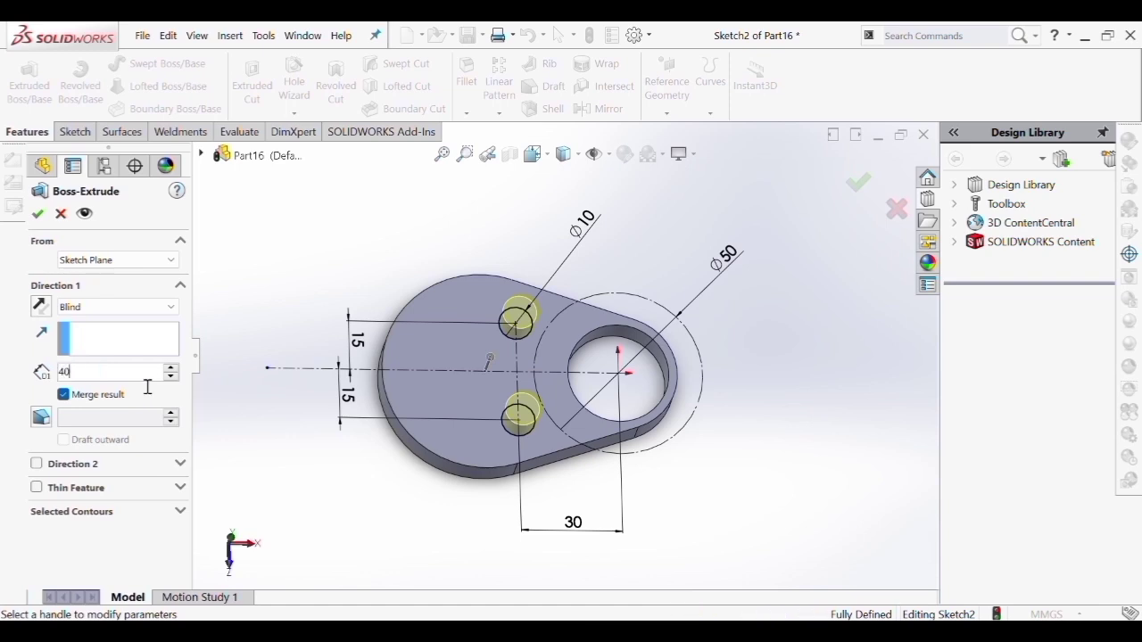
key(Return)
click(39, 213)
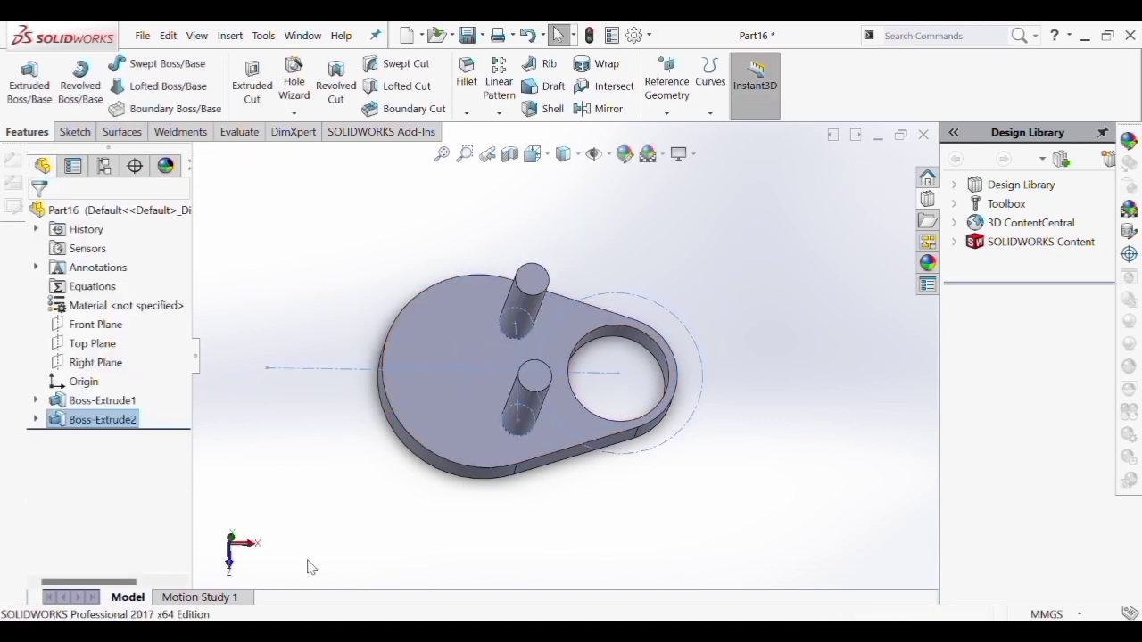
Start a sketch on the plate's top face and draw a horizontal construction line about 151 mm long from the origin past the wide end
click(234, 543)
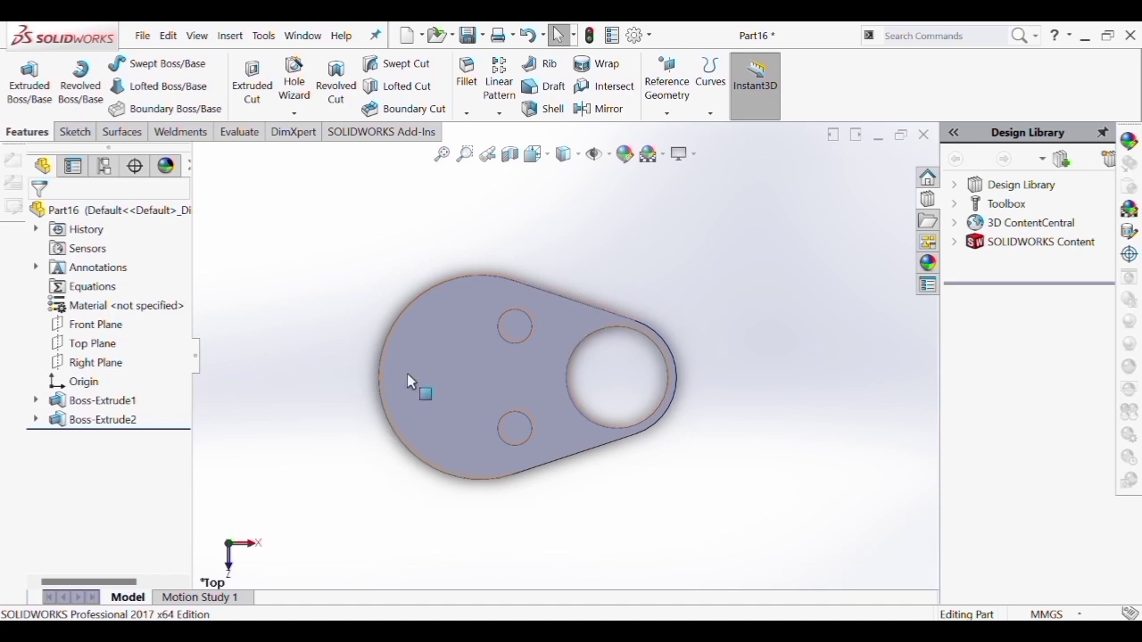
click(407, 382)
click(73, 131)
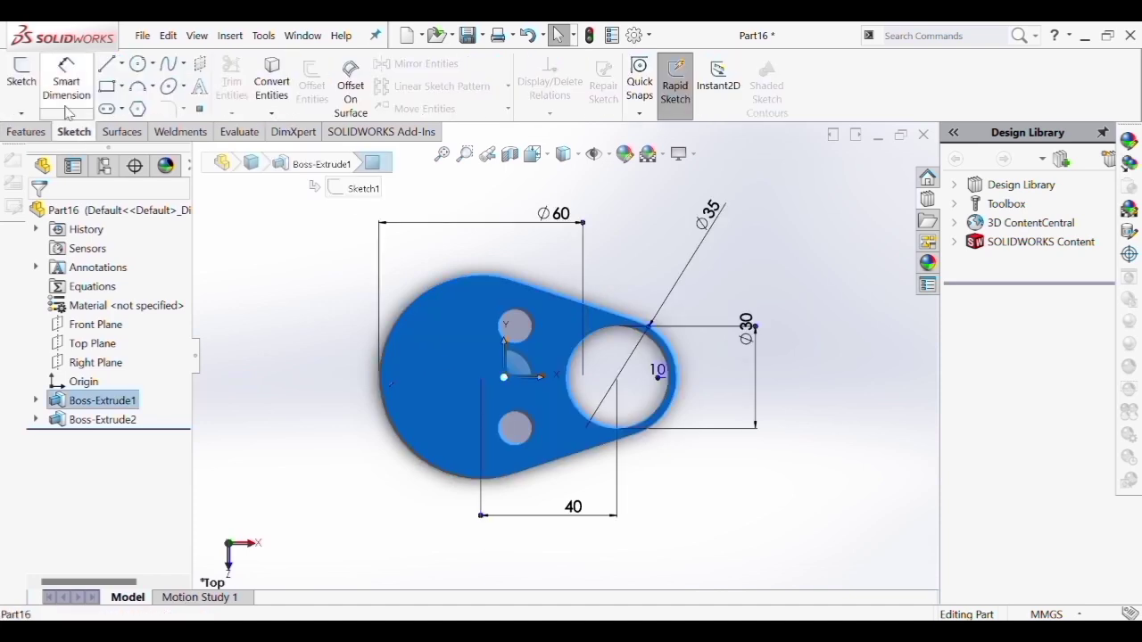
click(22, 75)
click(107, 64)
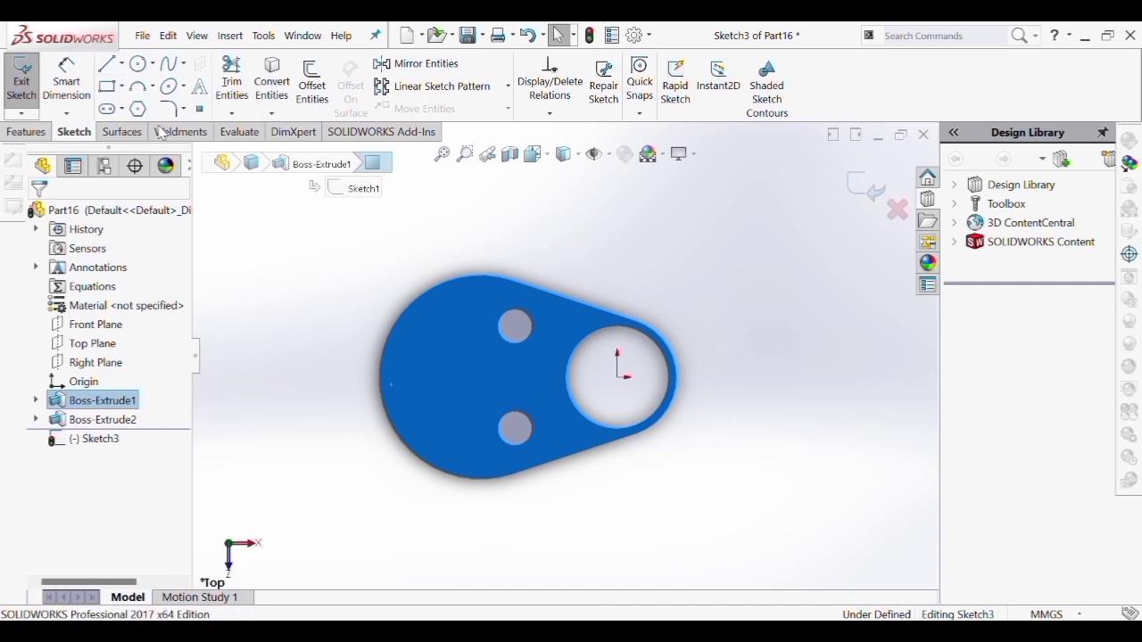
click(617, 378)
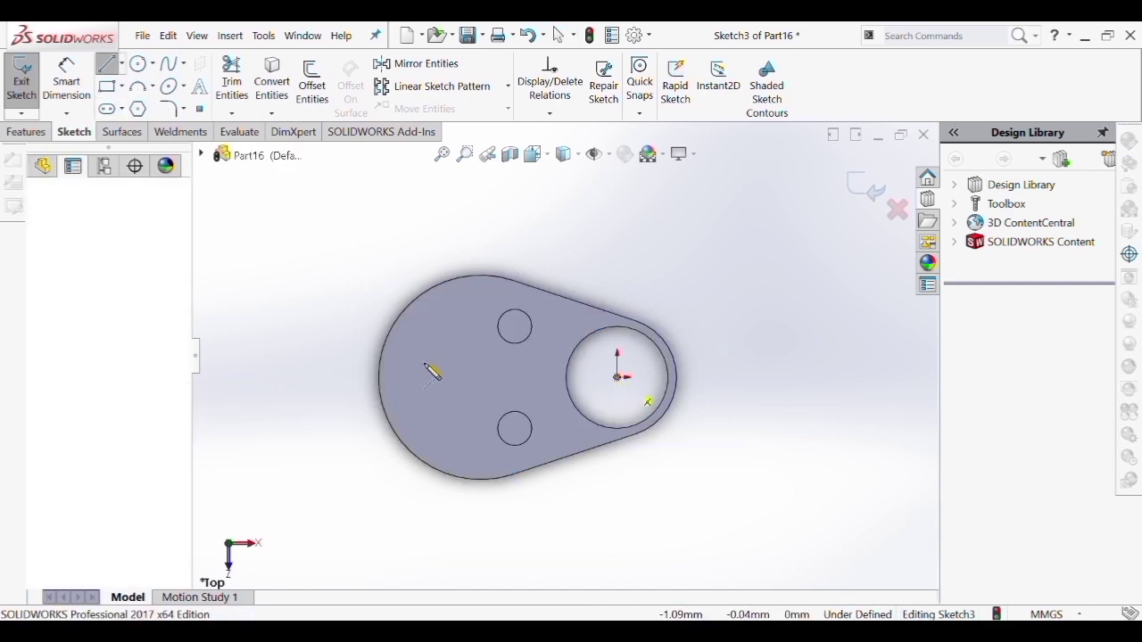
scroll(256, 352, up, 2)
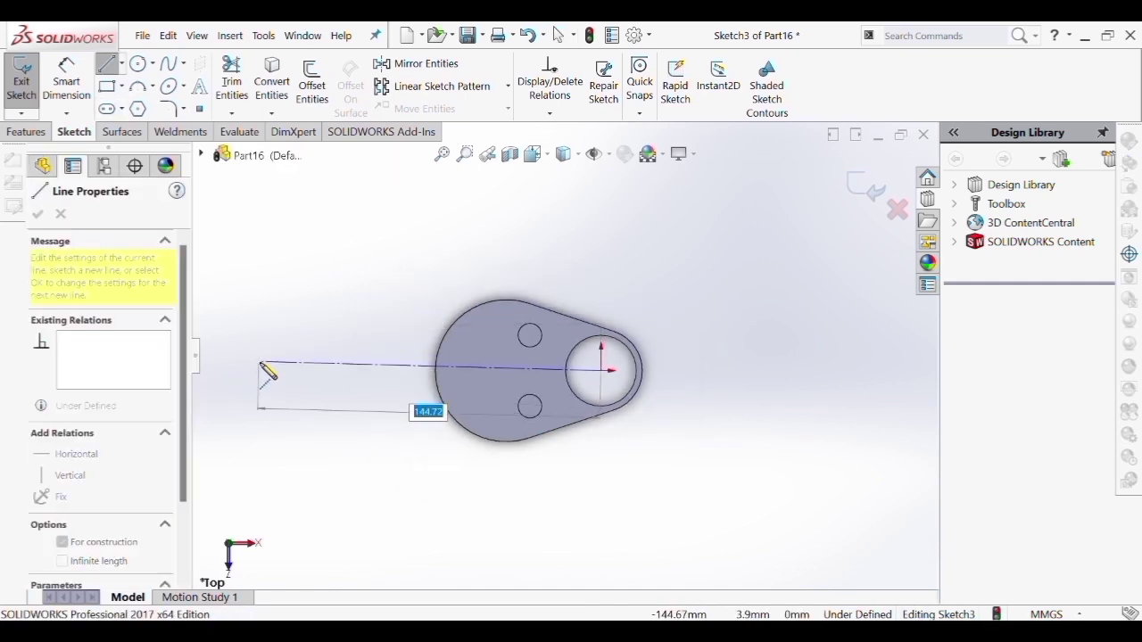
click(244, 371)
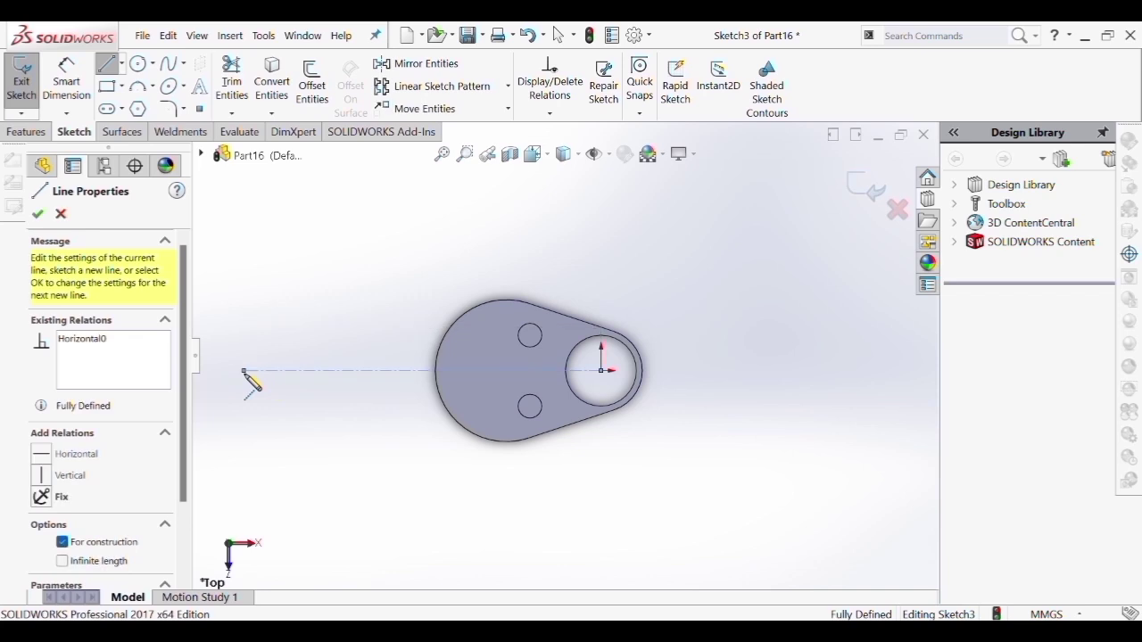
key(Escape)
click(136, 66)
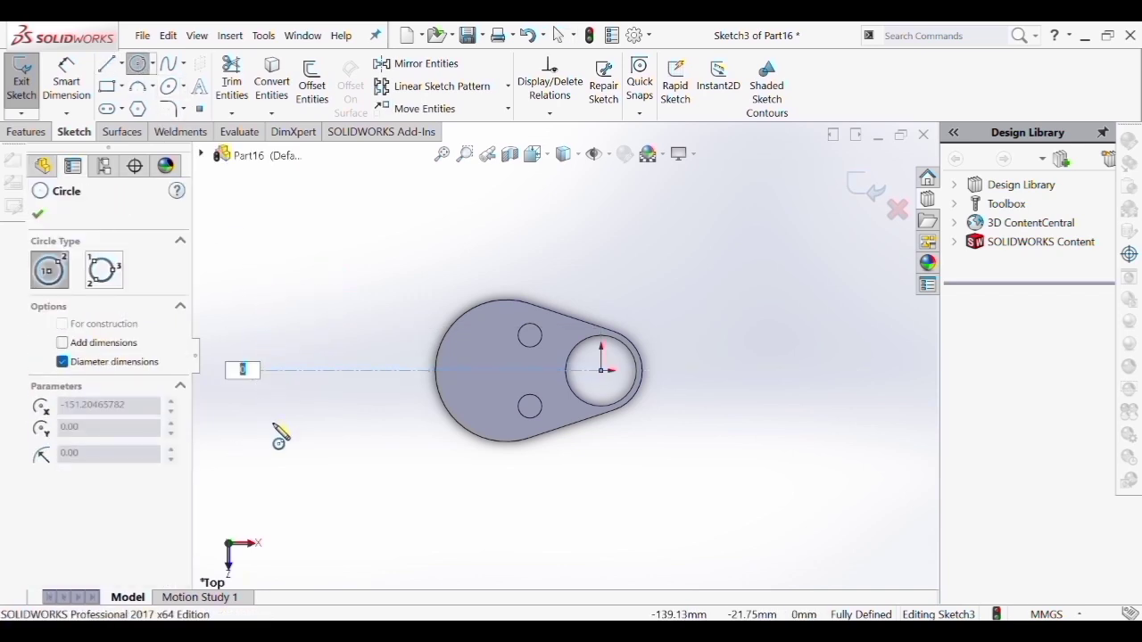
key(Escape)
click(137, 64)
key(Escape)
click(141, 65)
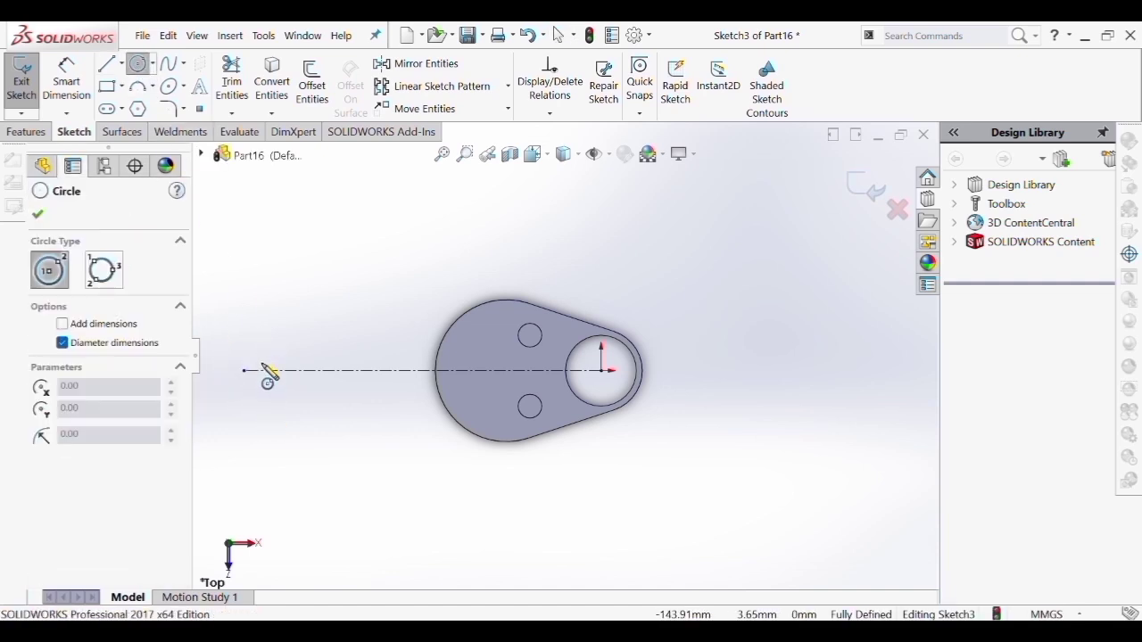
click(243, 371)
key(Escape)
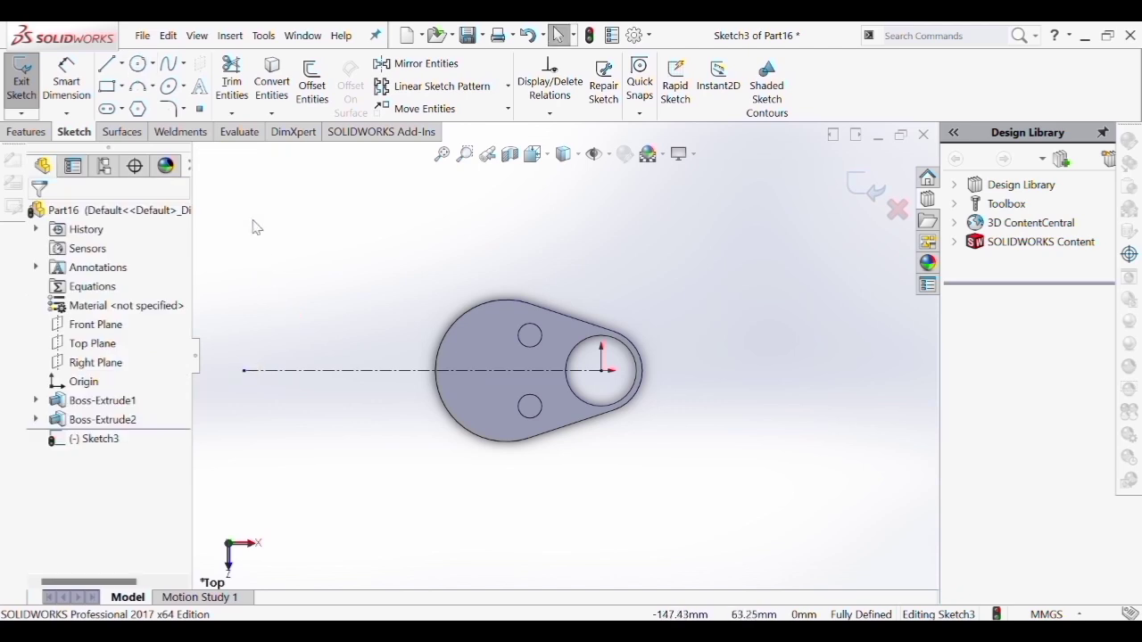
Sketch a 40 mm diameter circle centred on the construction line's far end and dimension its diameter
click(141, 65)
scroll(217, 219, down, 3)
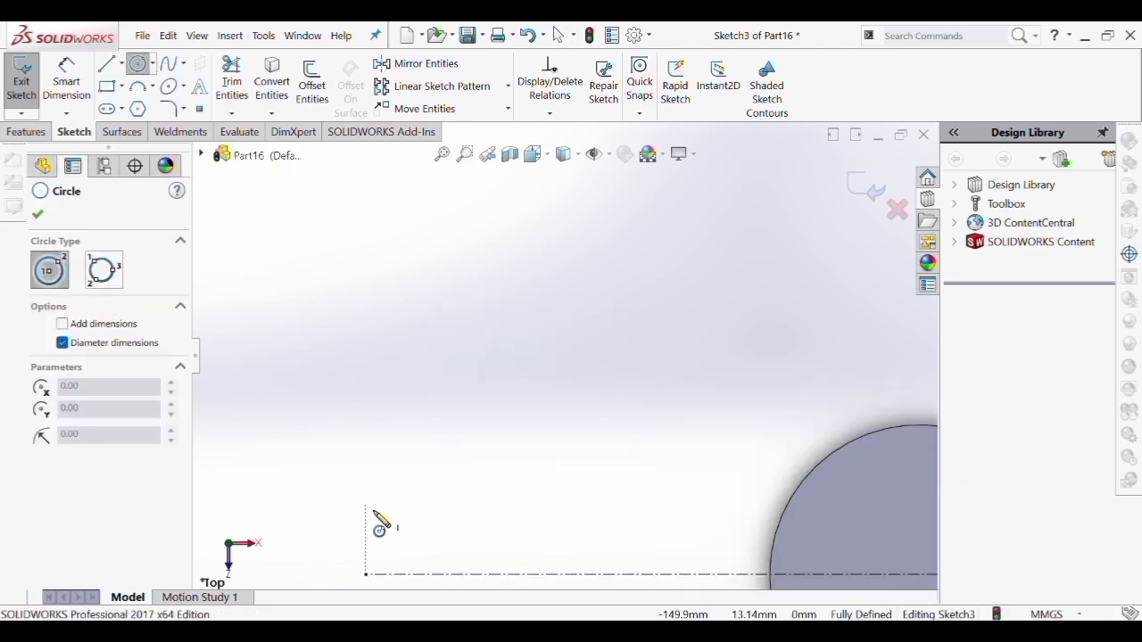
click(366, 575)
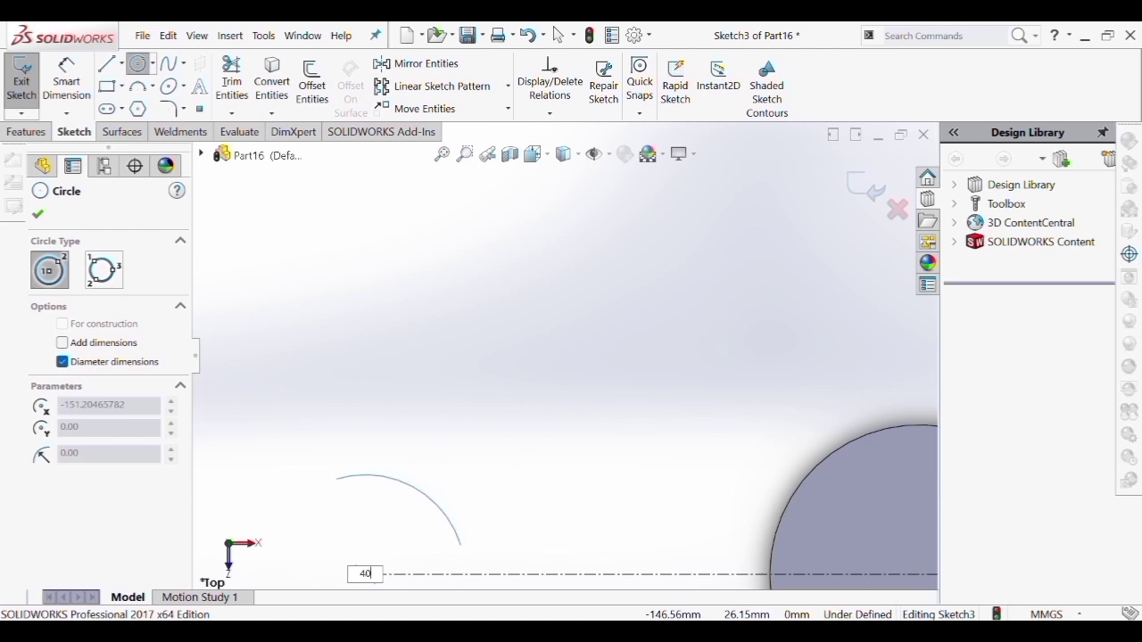
click(460, 535)
scroll(455, 517, up, 5)
click(67, 80)
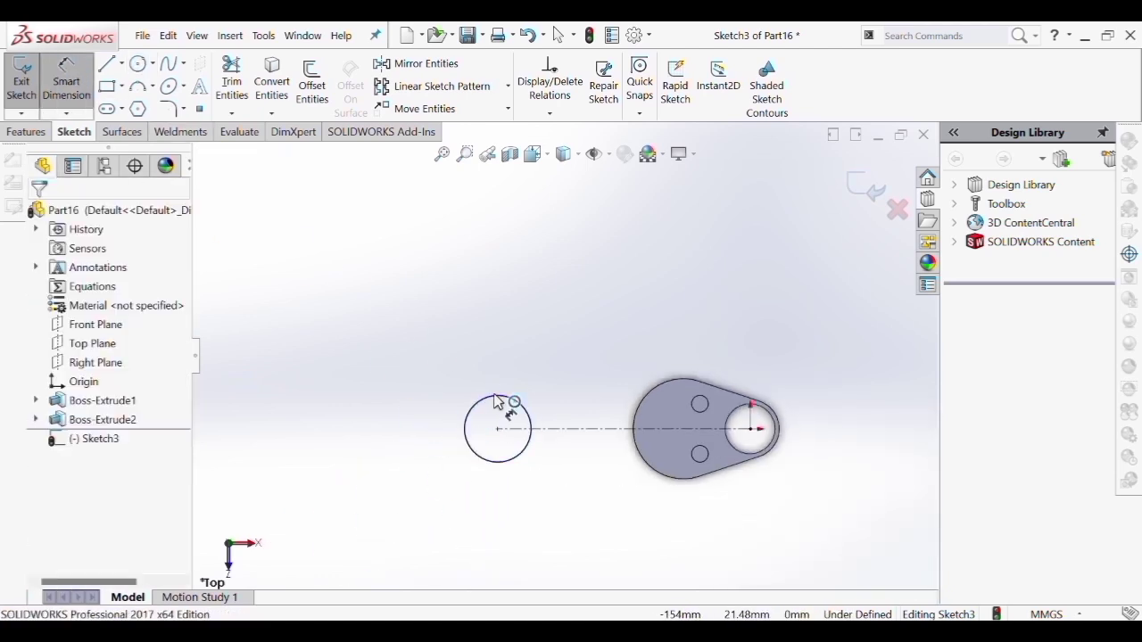
click(518, 402)
click(576, 303)
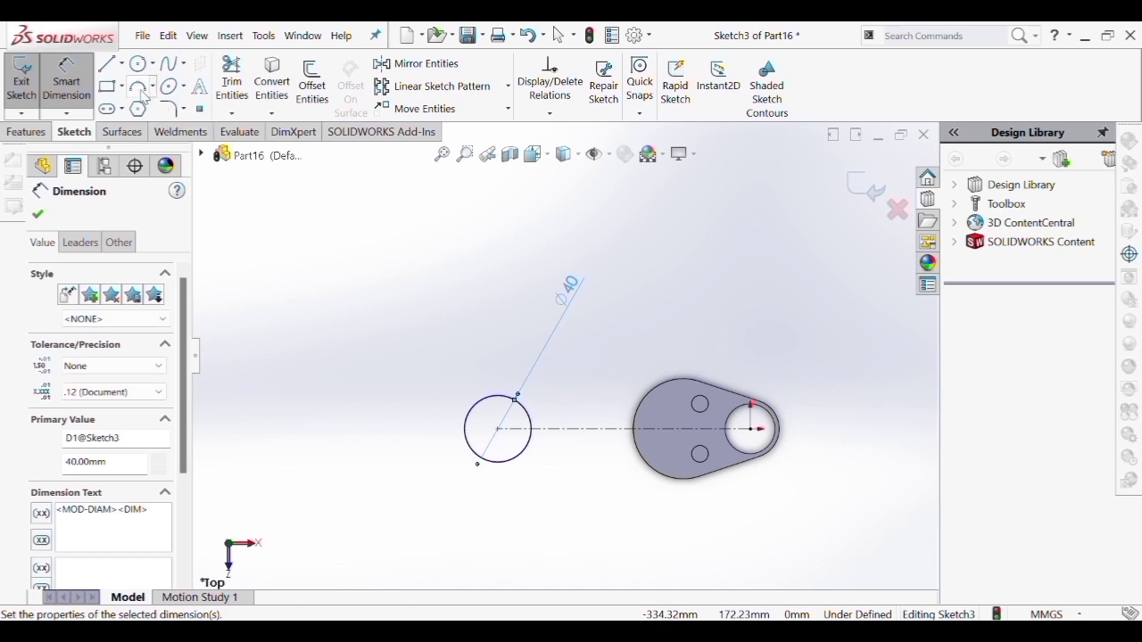
Sketch a smaller concentric circle inside the circle at the line's far end and dimension its diameter to 30 mm
click(139, 64)
click(497, 430)
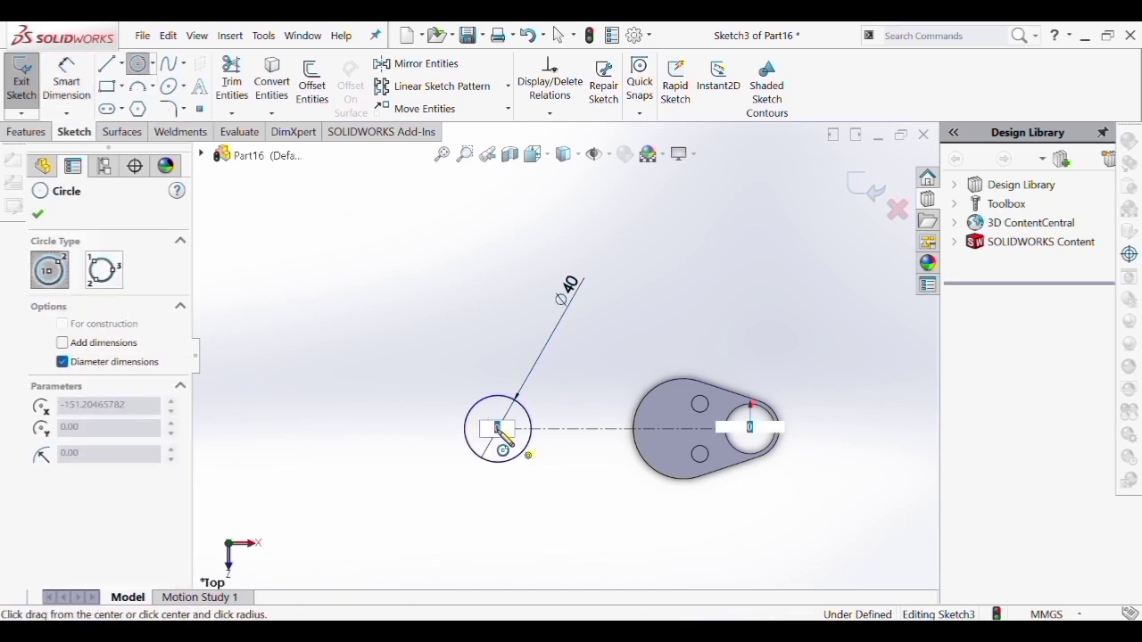
click(520, 428)
click(66, 81)
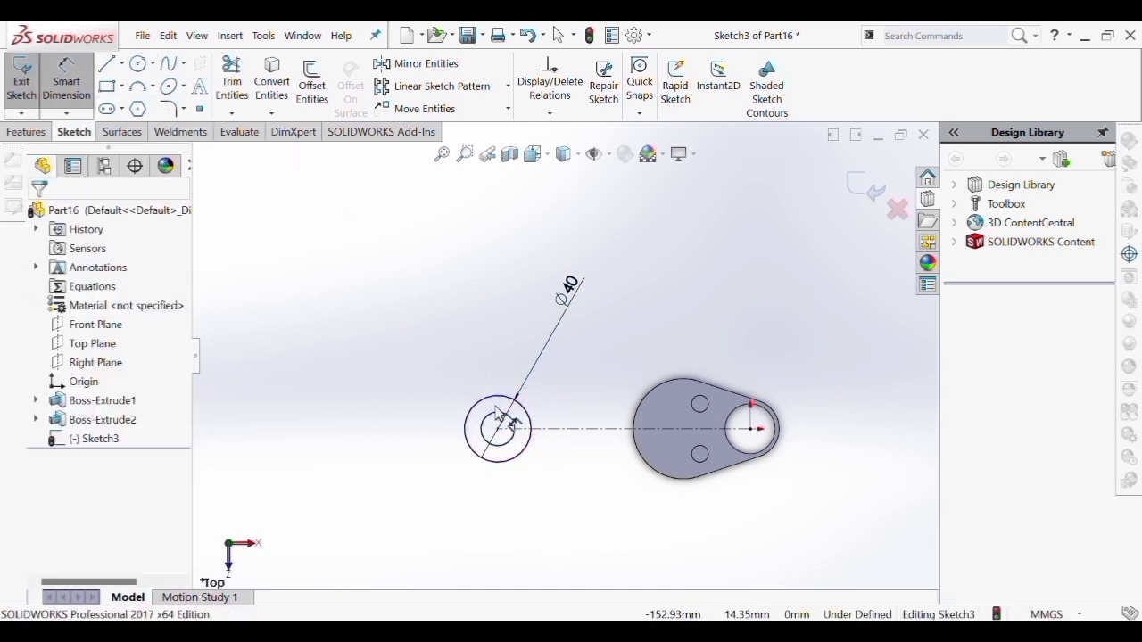
click(488, 409)
click(451, 357)
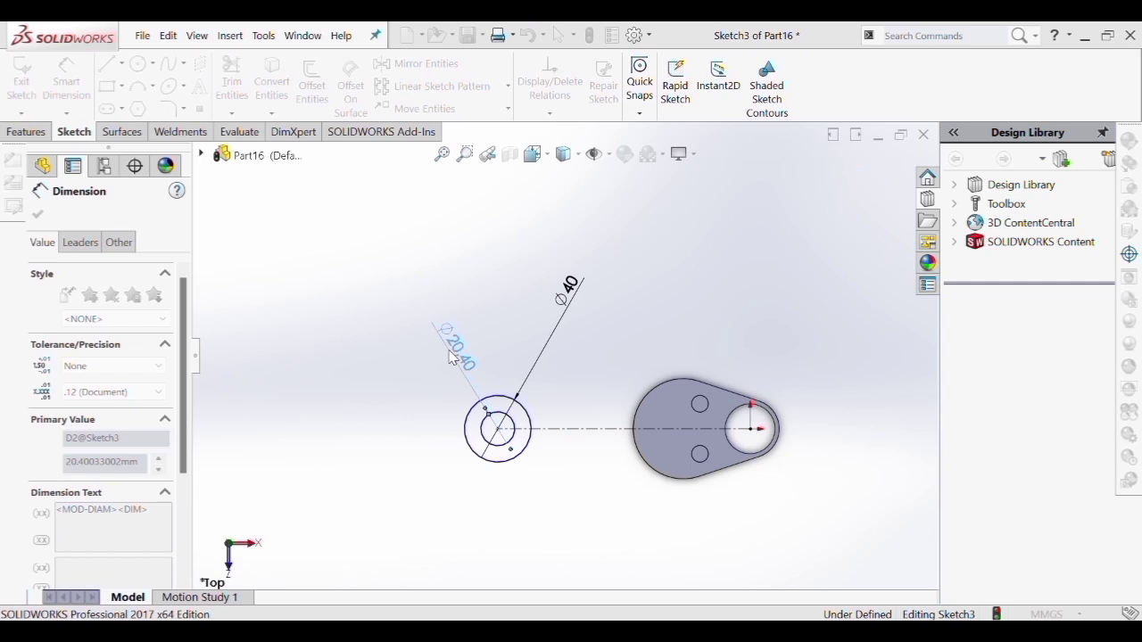
text(30)
key(Return)
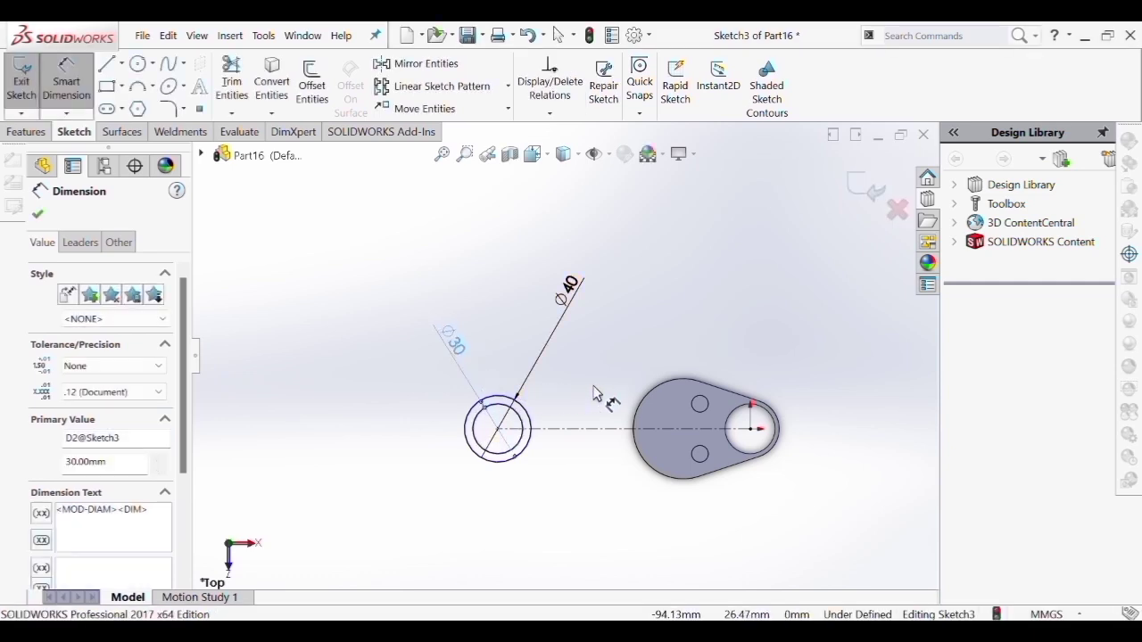
Set the outer concentric circle's diameter to 35 mm
click(575, 304)
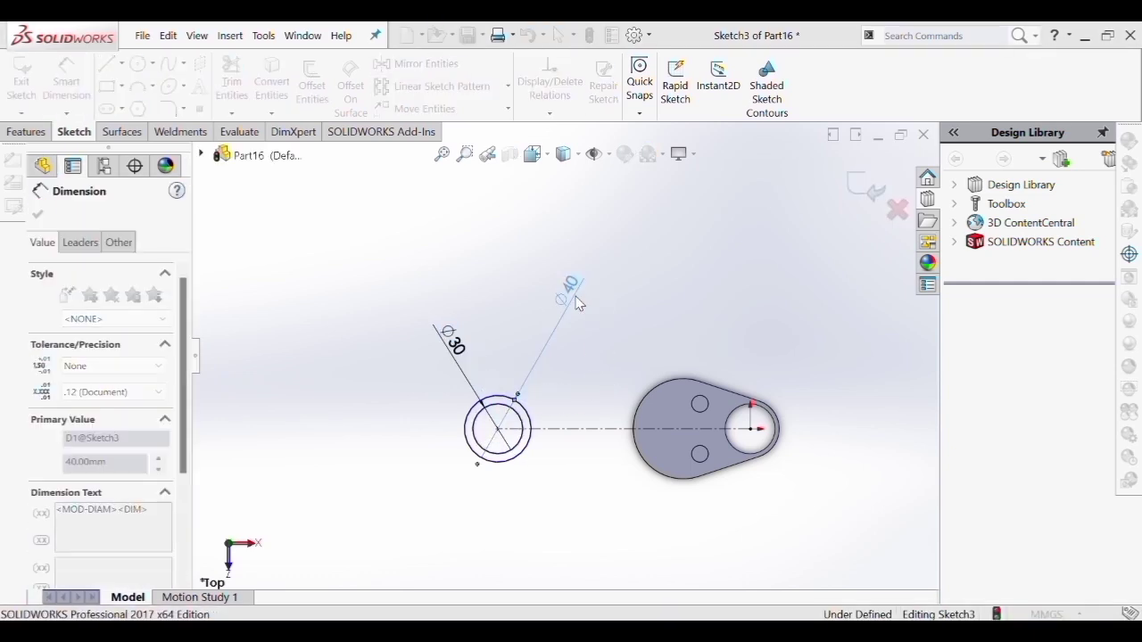
text(35)
key(Return)
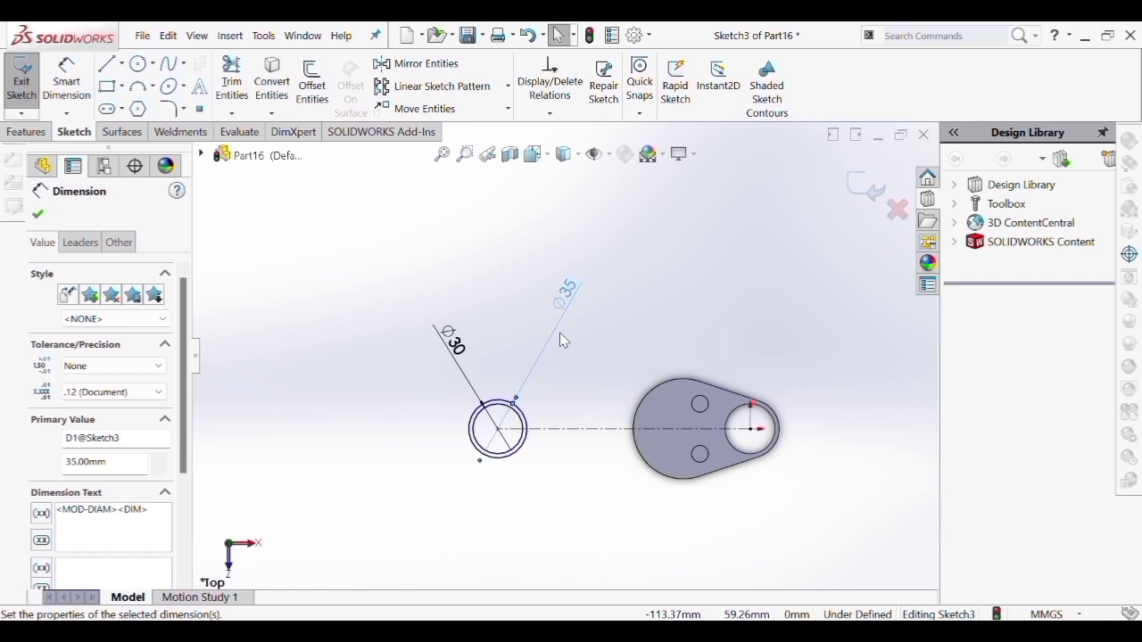
Set the inner concentric circle's diameter to 25 mm
click(452, 341)
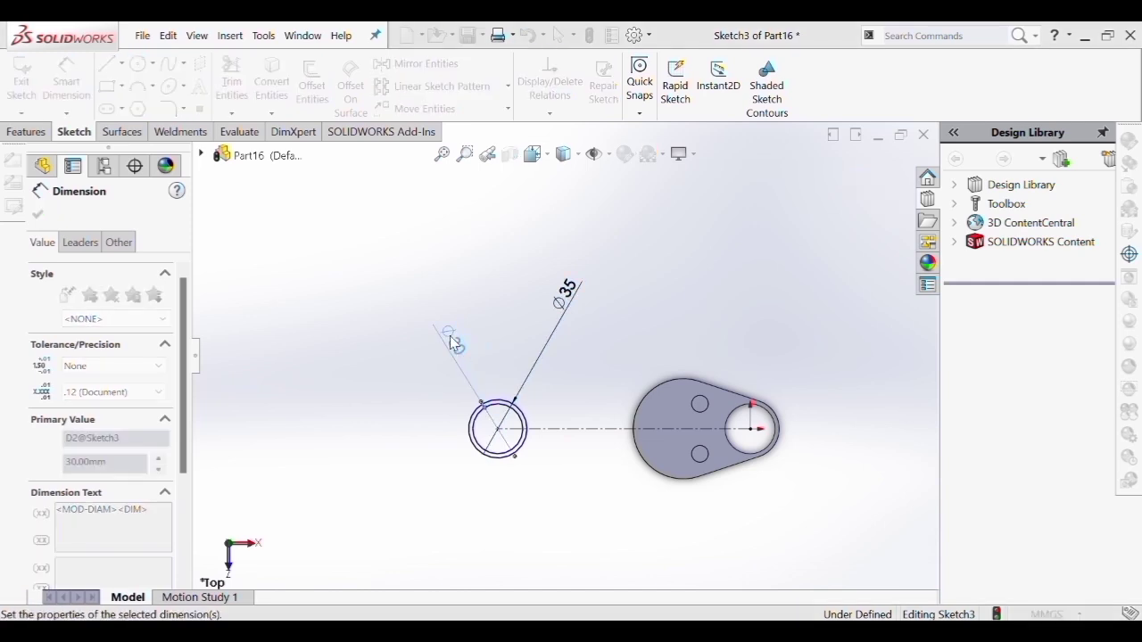
text(25)
key(Return)
scroll(555, 397, down, 2)
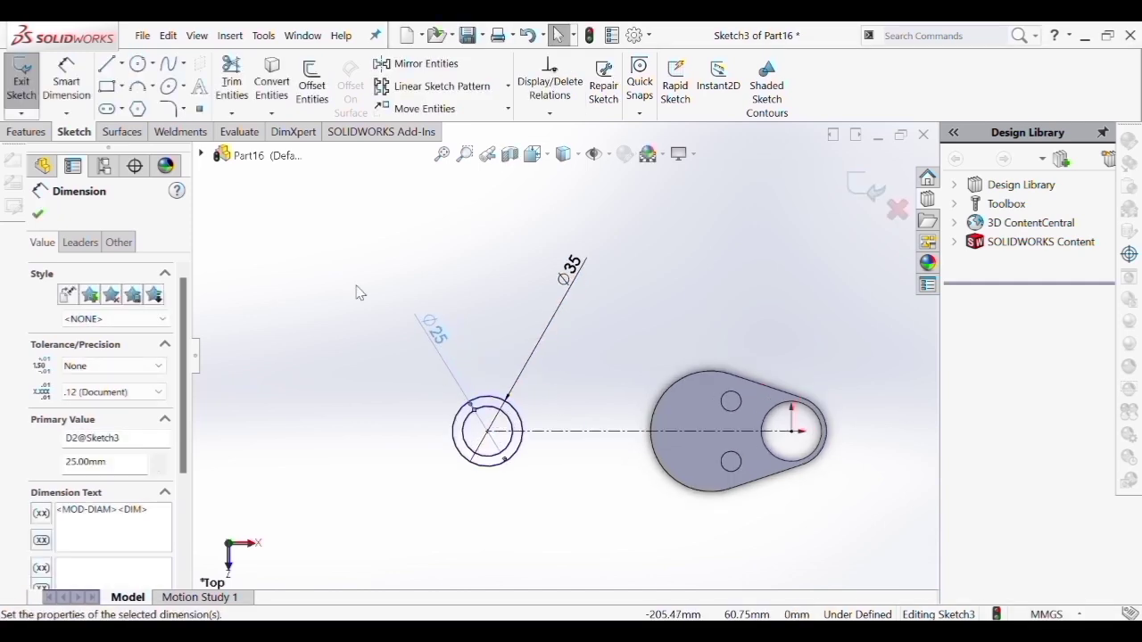
Try to dimension the horizontal distance from the concentric circles' centre to the origin
click(66, 82)
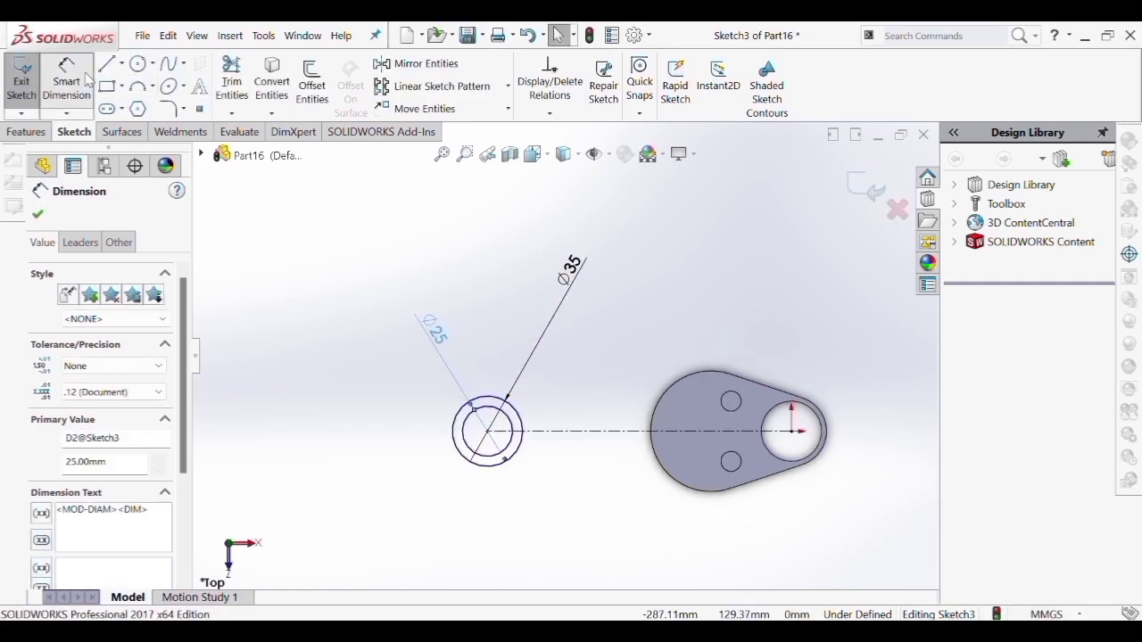
click(488, 432)
click(794, 430)
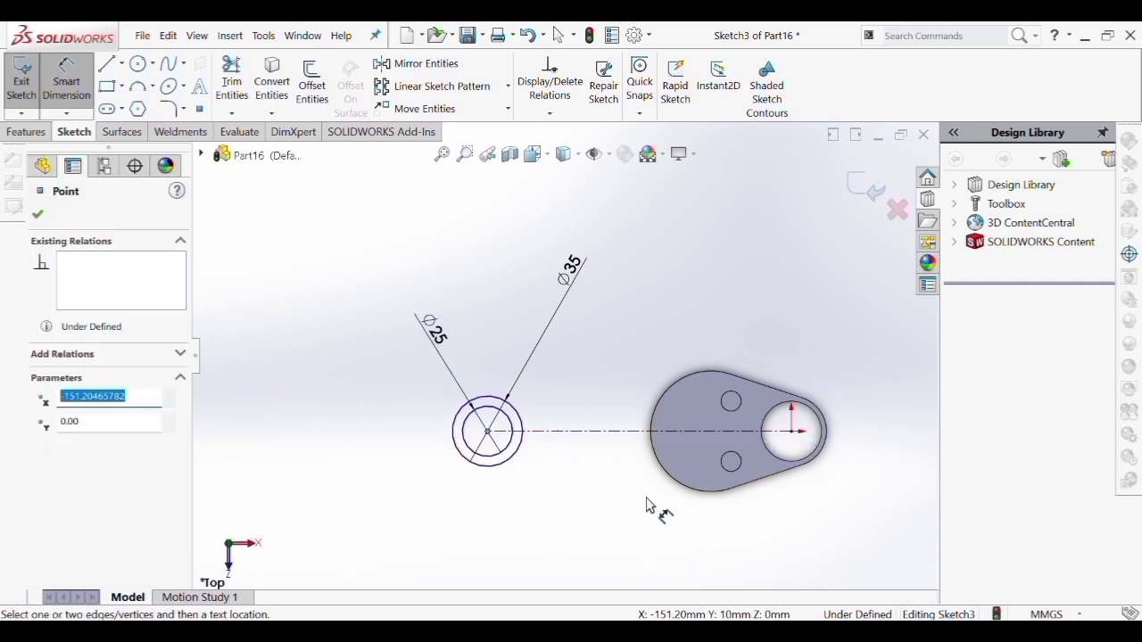
click(629, 560)
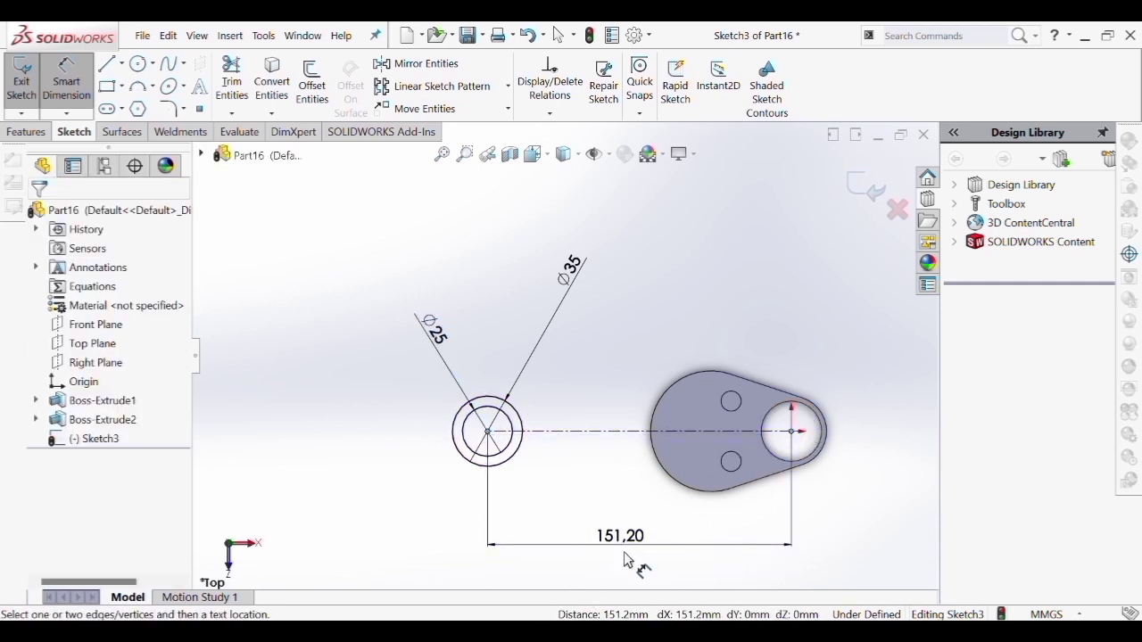
key(Escape)
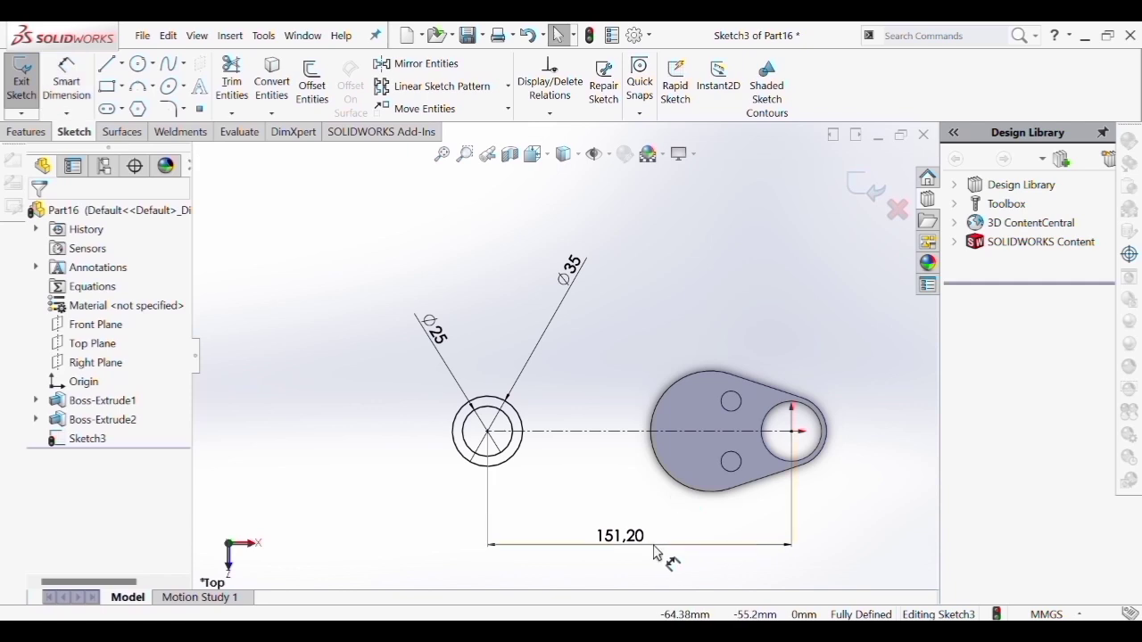
click(633, 543)
key(Delete)
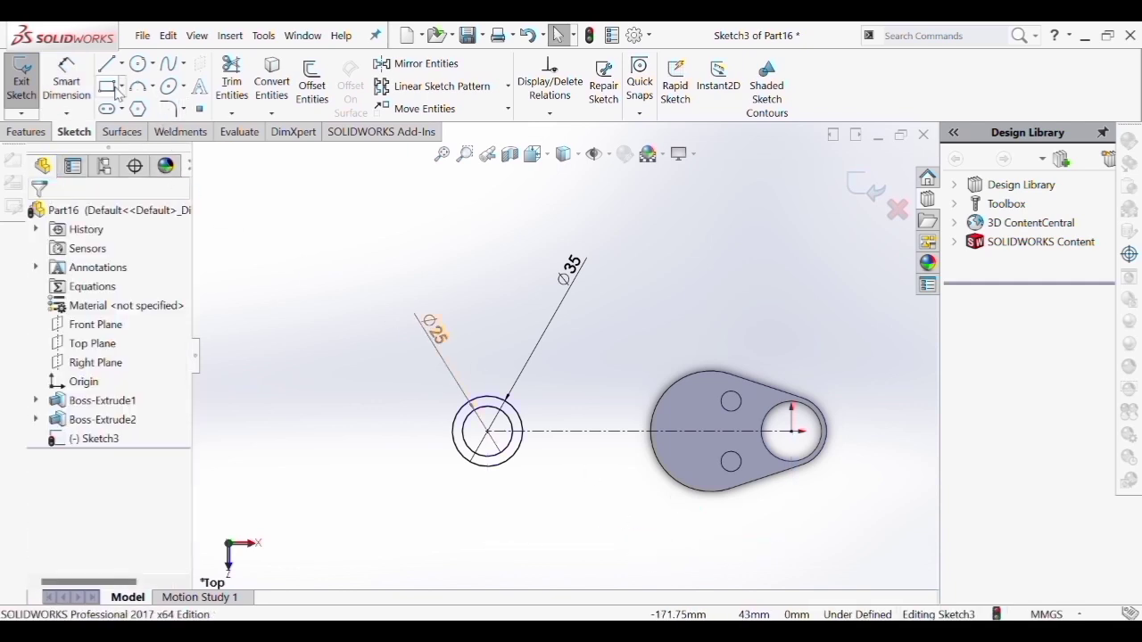
click(488, 432)
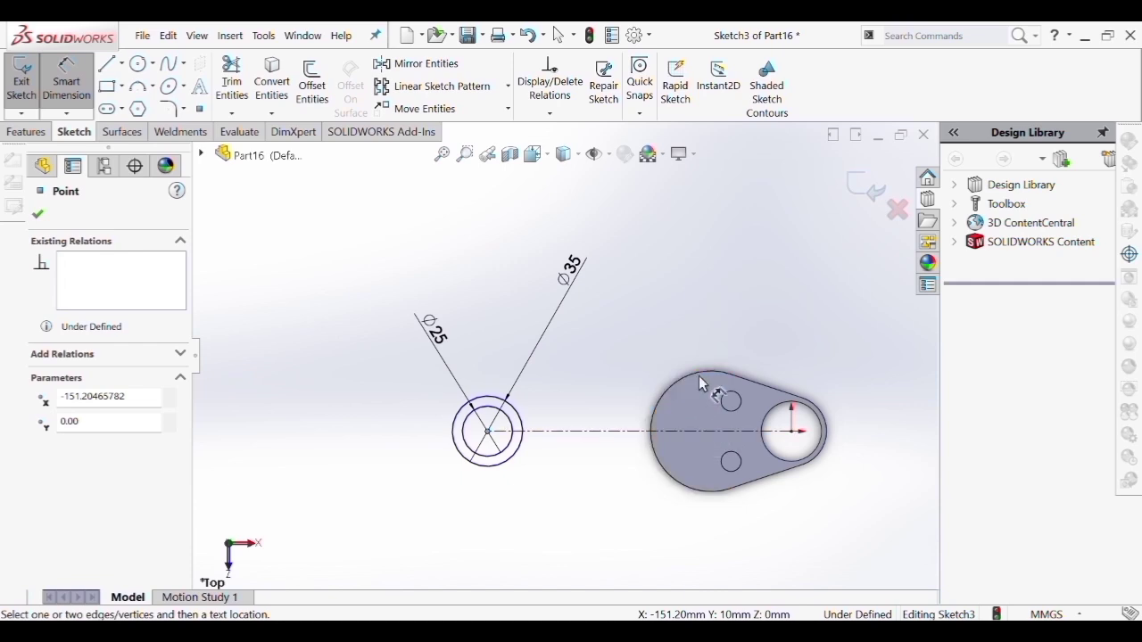
key(Escape)
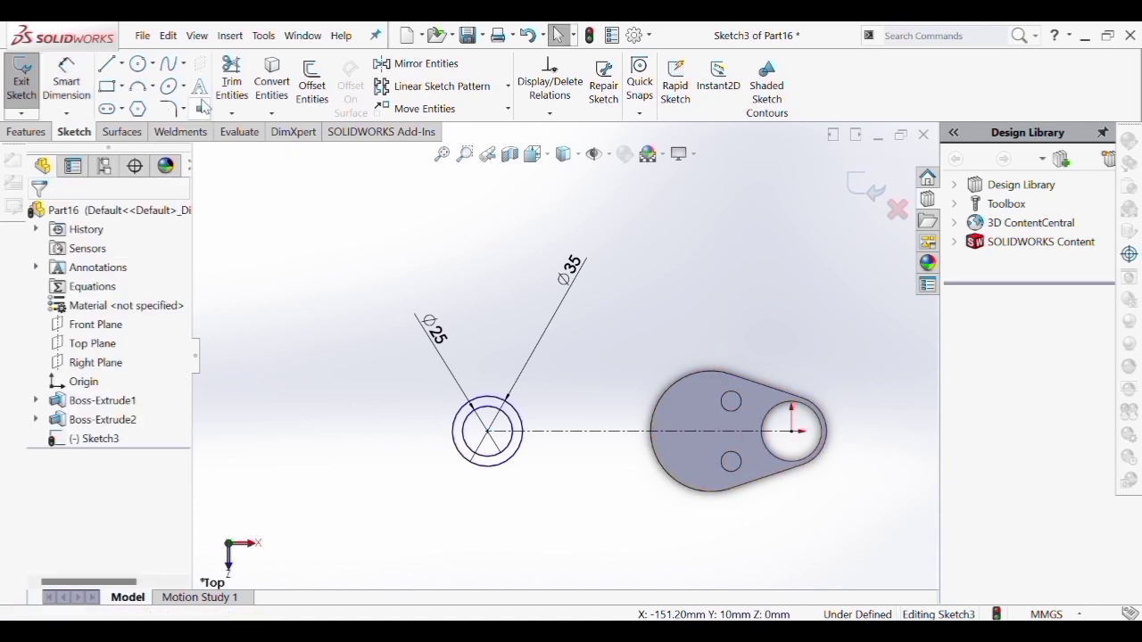
Sketch a 60 mm construction circle concentric with the plate's wide end and dimension its diameter
click(137, 63)
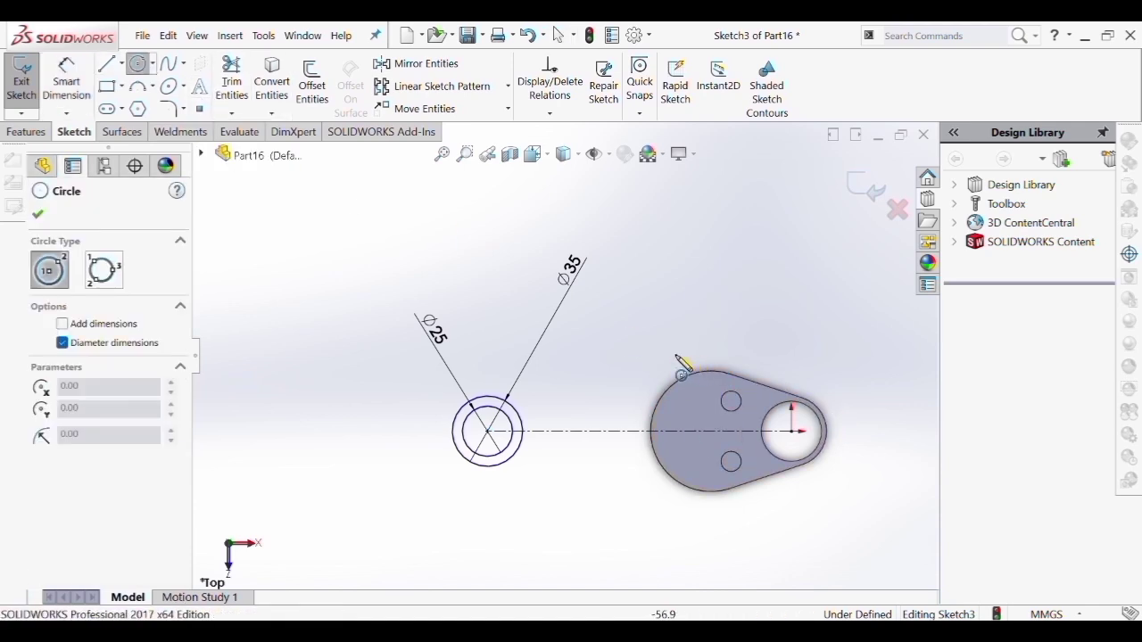
click(712, 431)
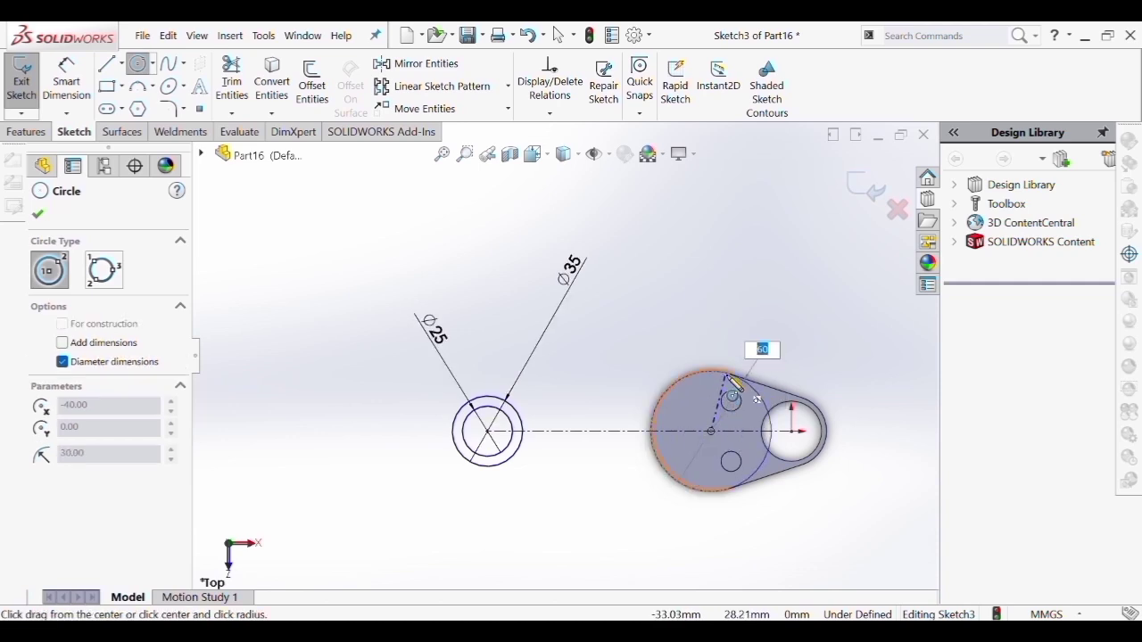
click(733, 375)
key(Escape)
click(754, 387)
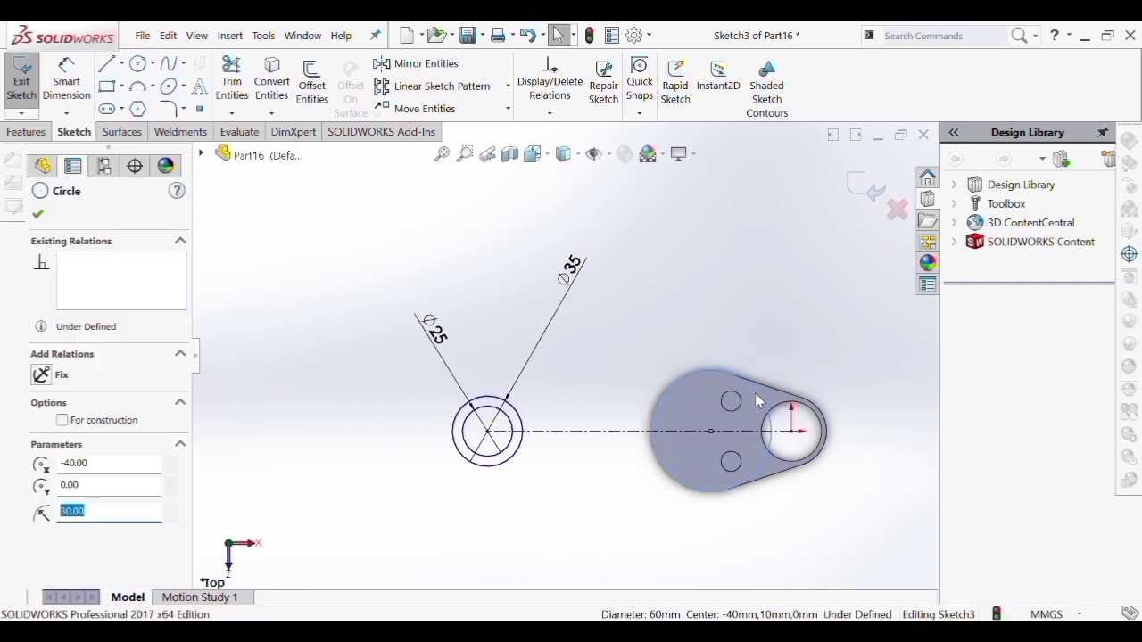
click(60, 422)
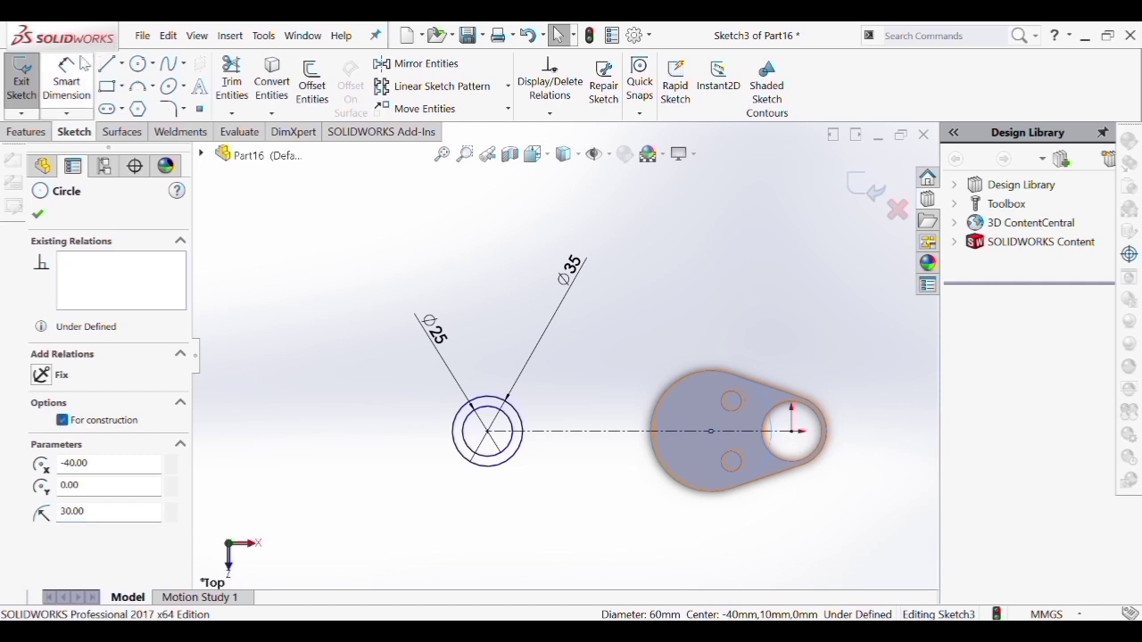
click(66, 80)
click(747, 384)
click(797, 306)
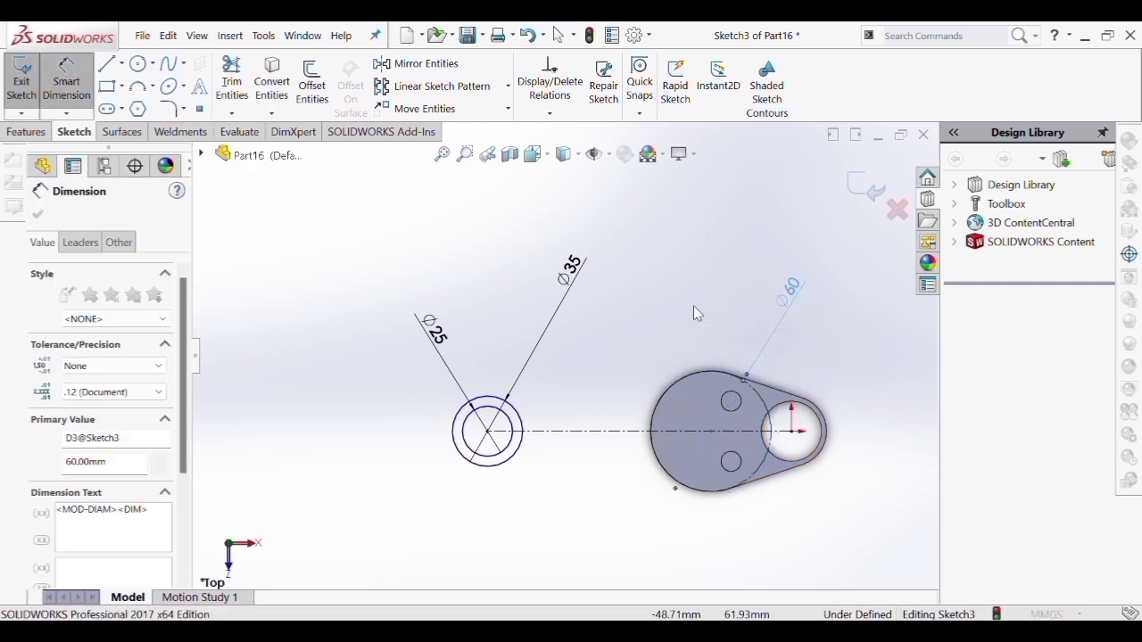
Dimension the distance between the concentric circles' centre and the 60 mm construction circle's centre as 200 mm
click(48, 65)
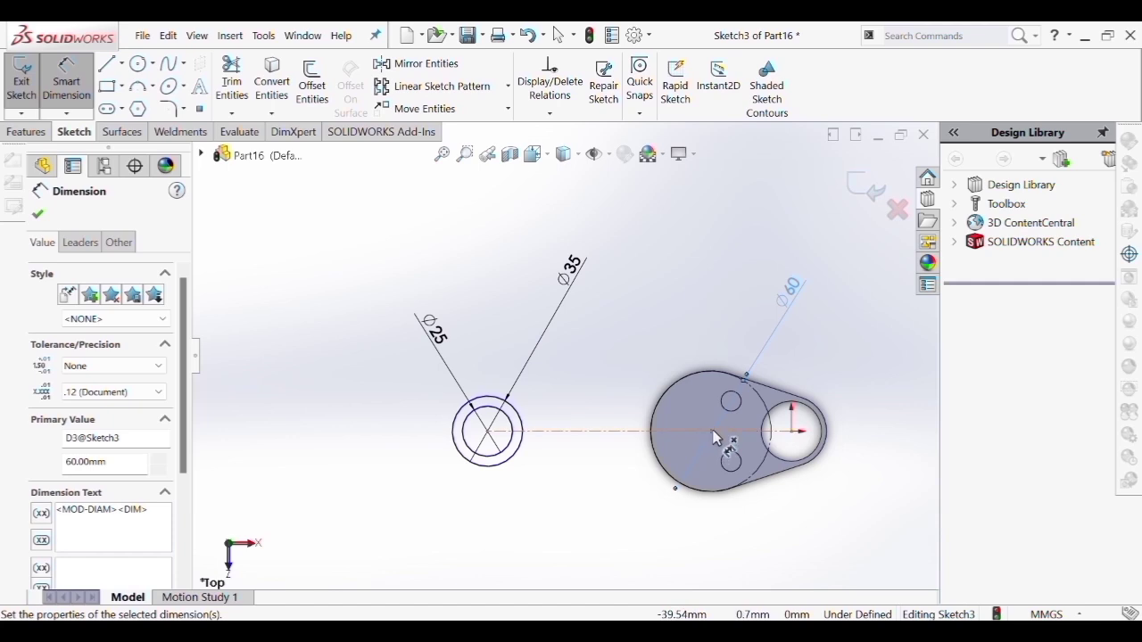
click(489, 433)
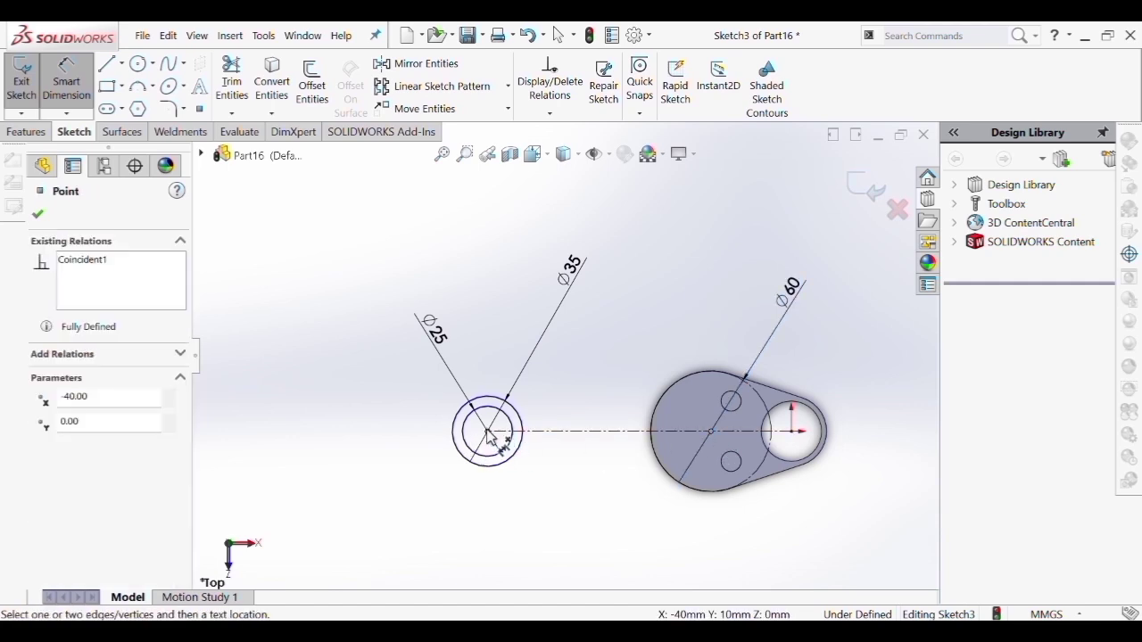
click(710, 431)
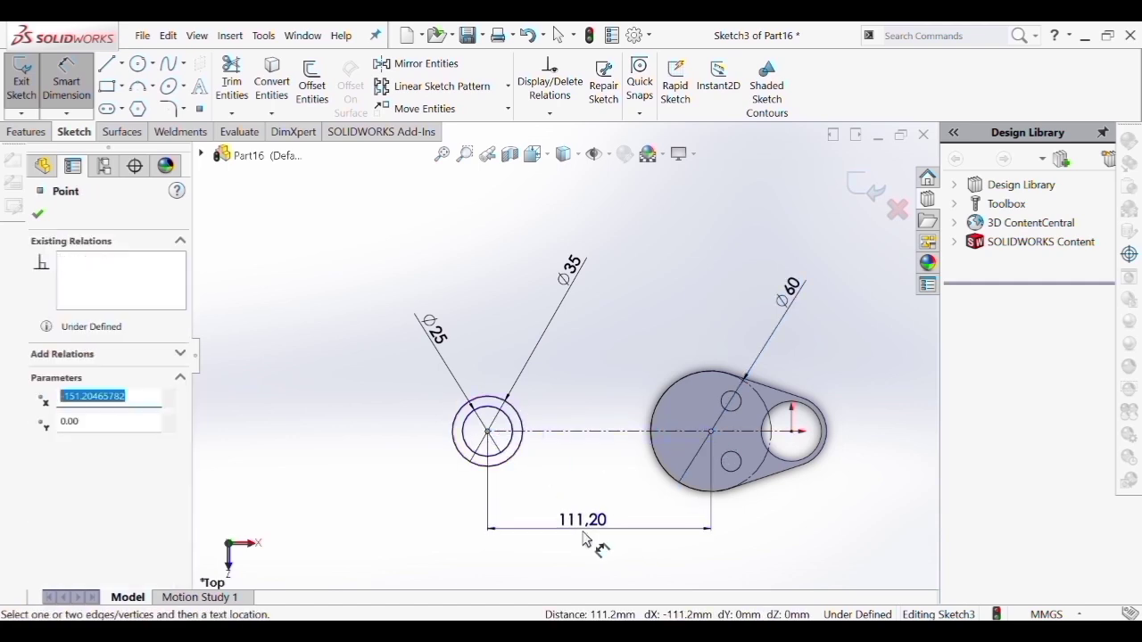
click(581, 538)
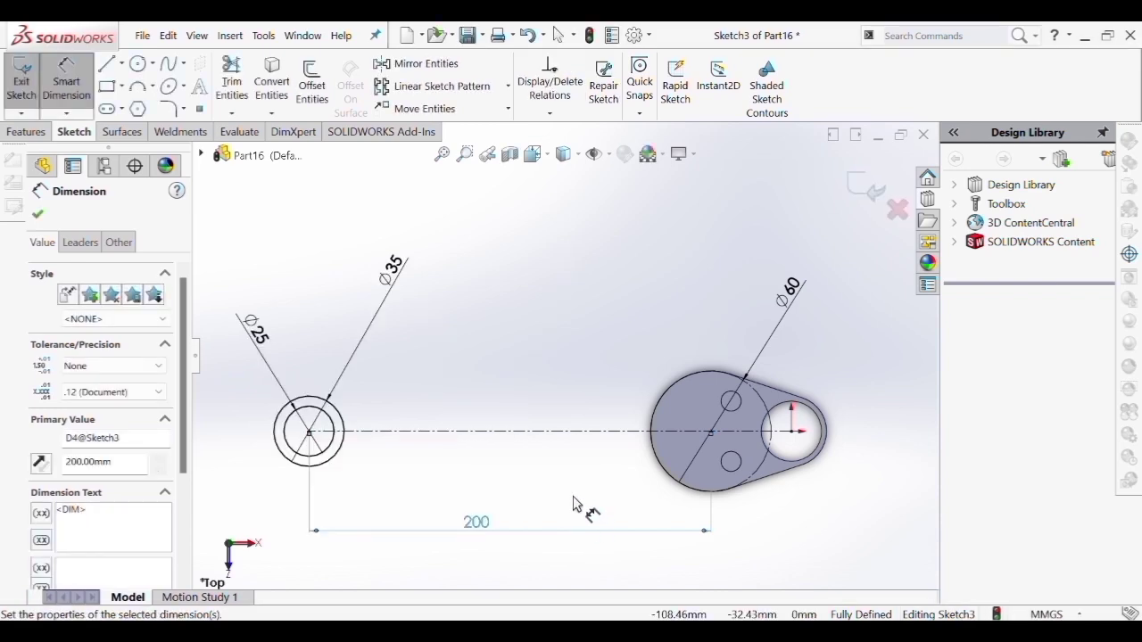
key(f)
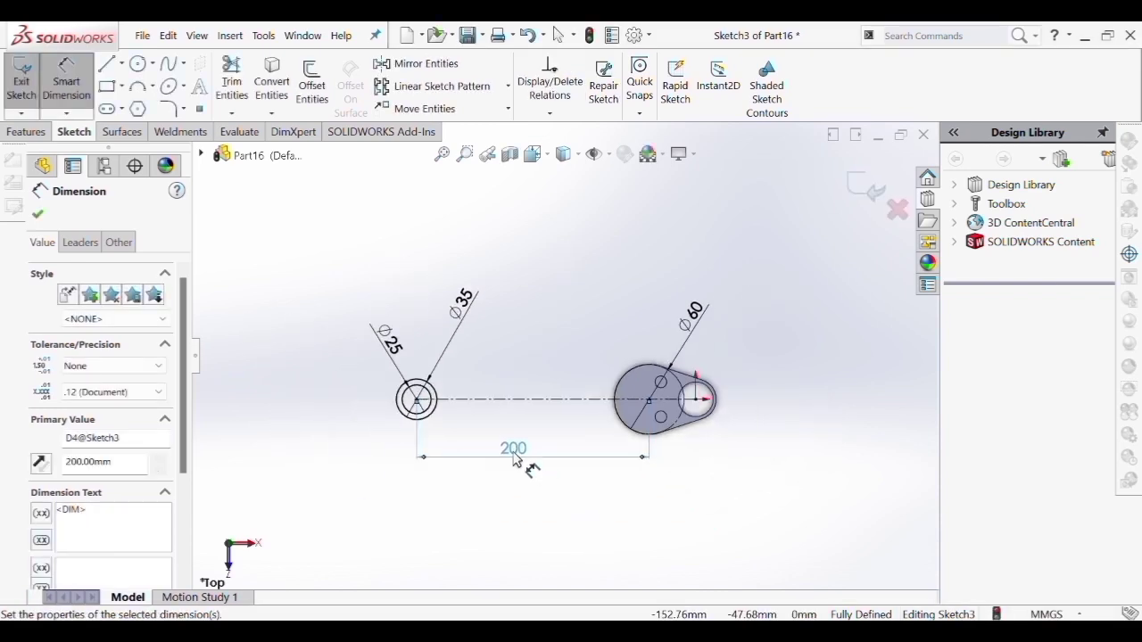
key(Escape)
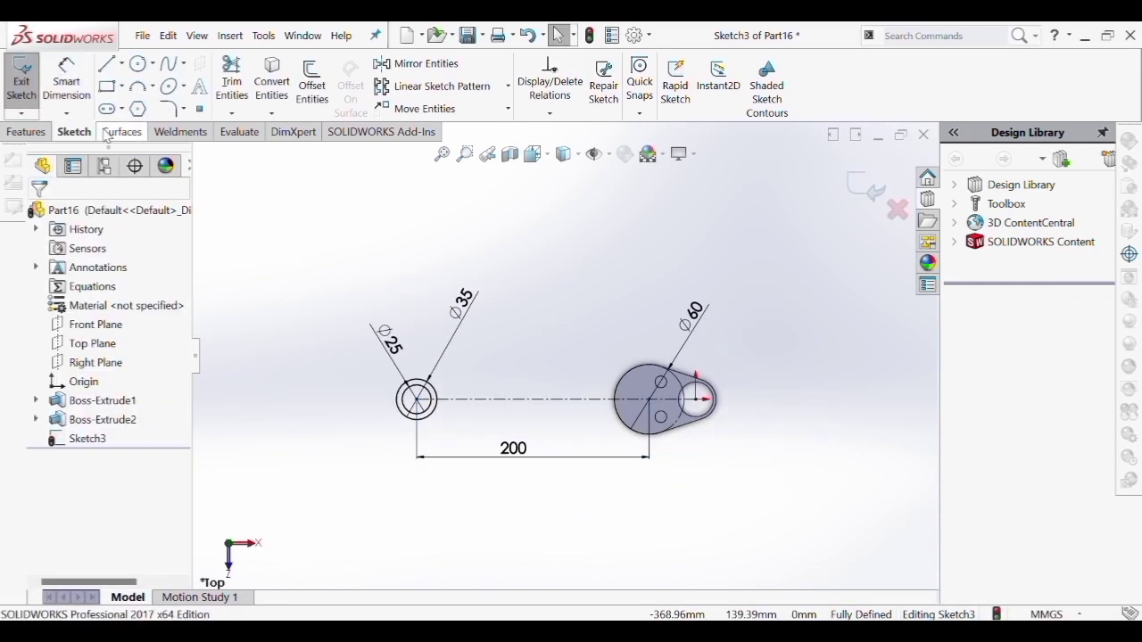
Draw a slanted midpoint line about 59 mm long, centred on the construction centreline close to the concentric circles
click(122, 64)
click(125, 122)
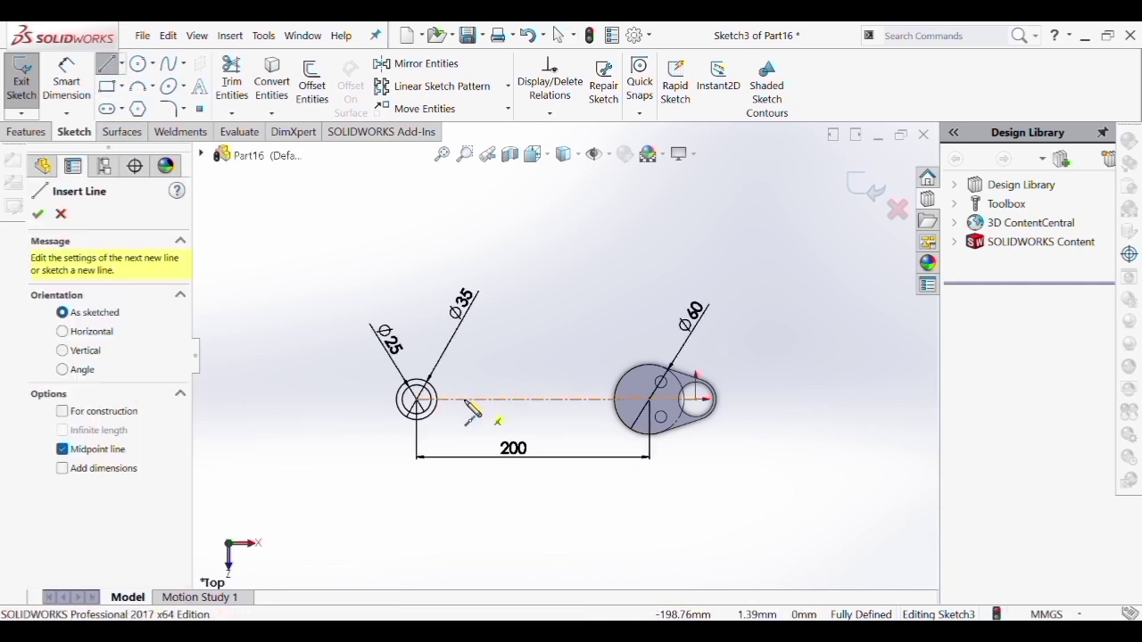
click(464, 399)
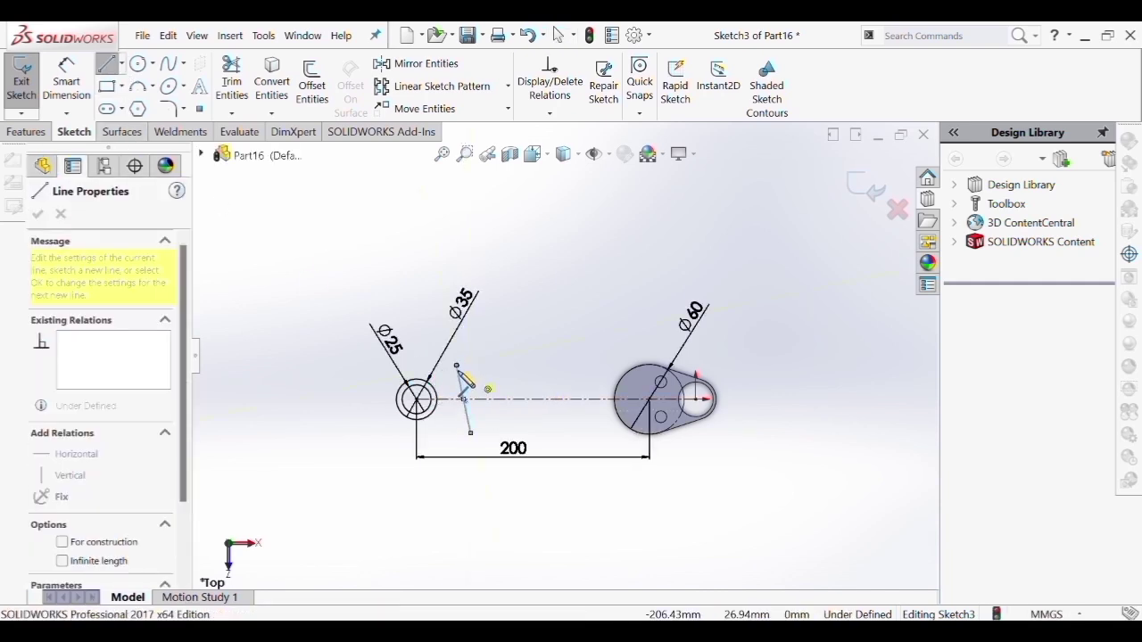
click(456, 367)
key(Escape)
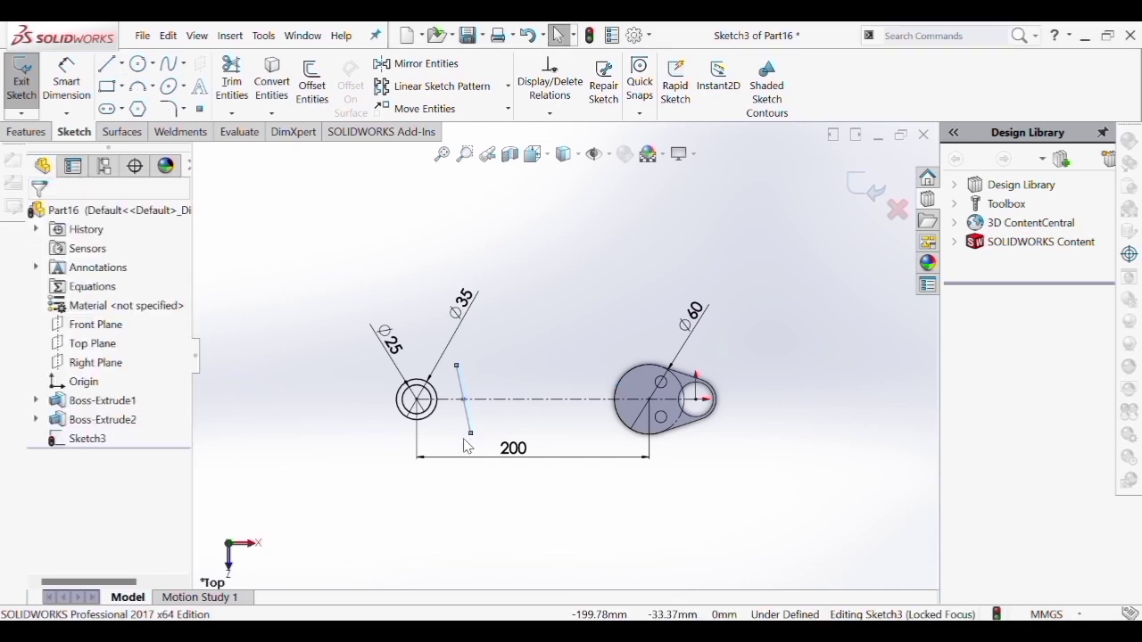
Try to align the slanted line's two endpoints with a horizontal and a vertical relation
click(471, 433)
ctrl+click(457, 367)
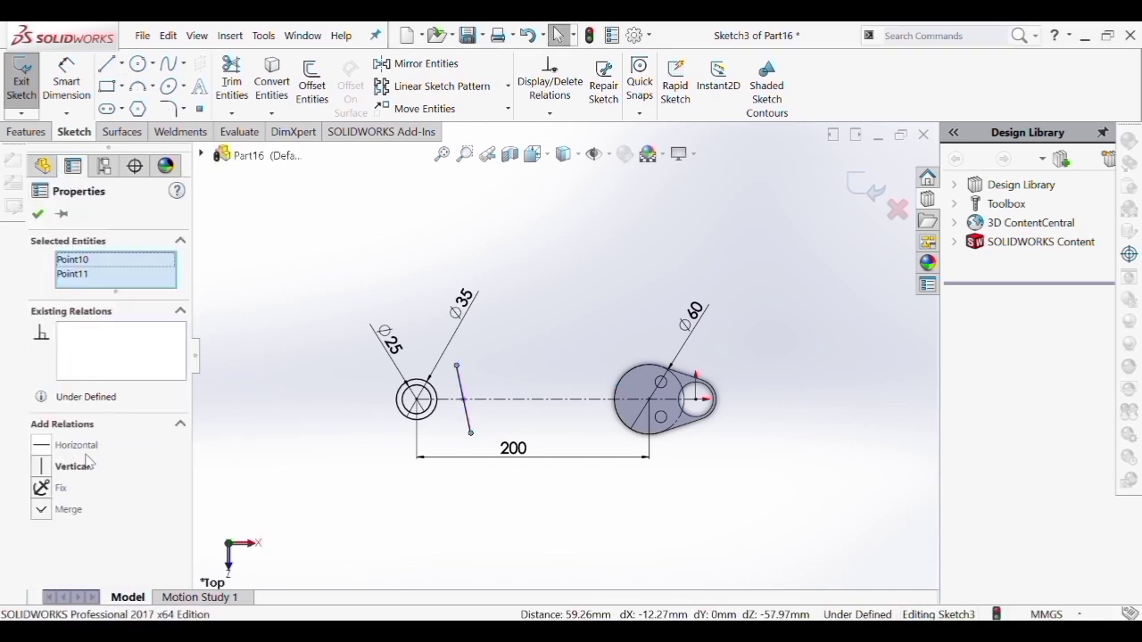
click(45, 447)
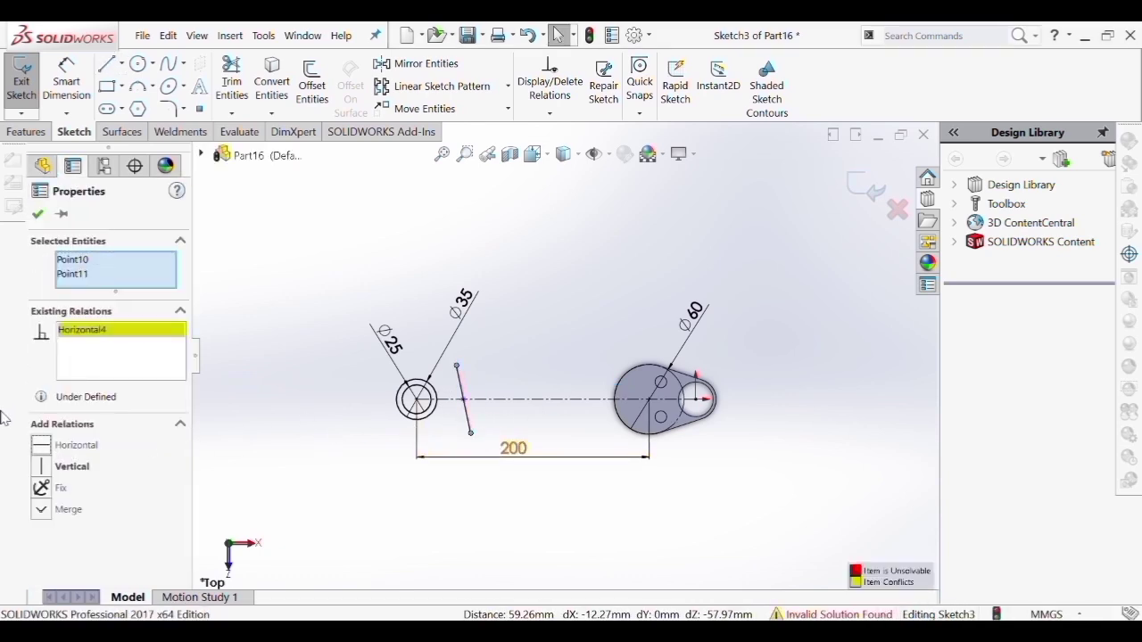
click(45, 470)
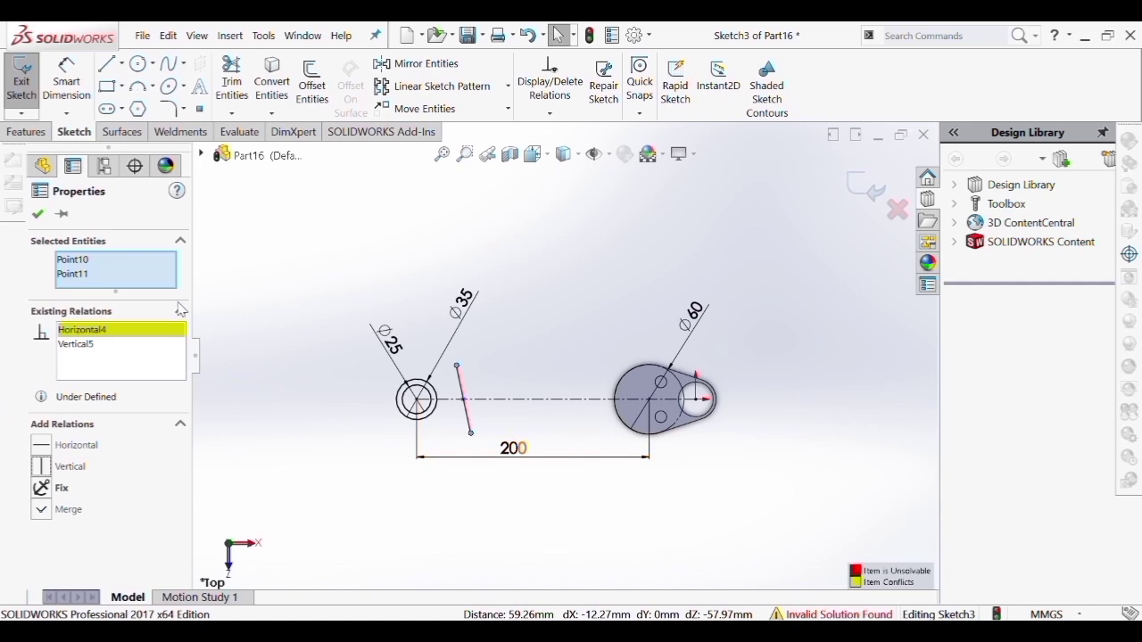
key(Escape)
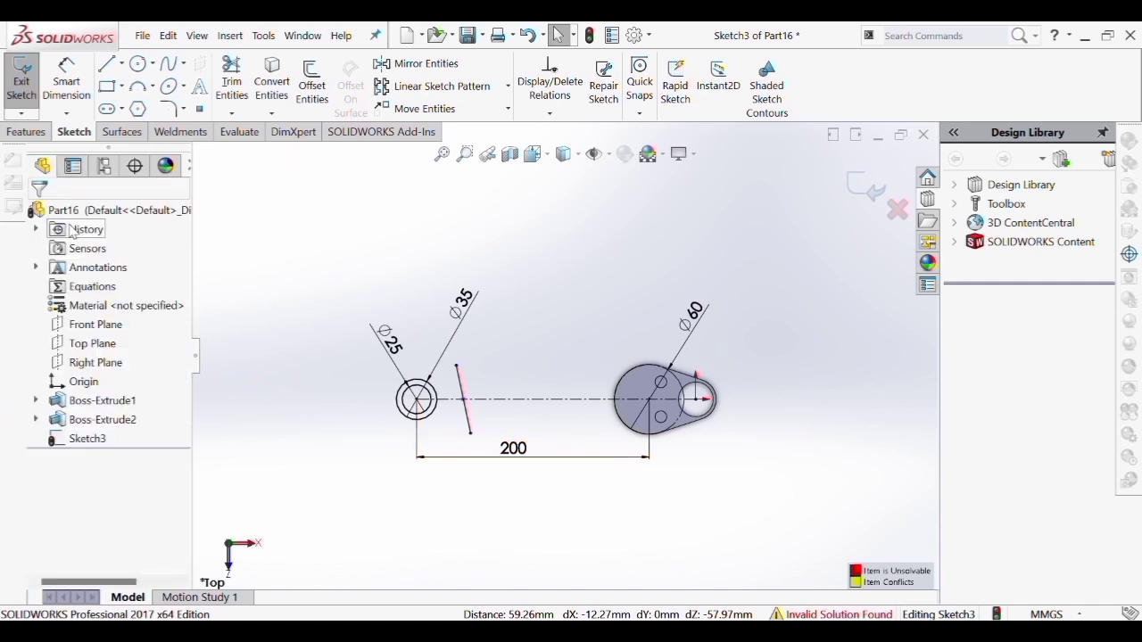
click(472, 434)
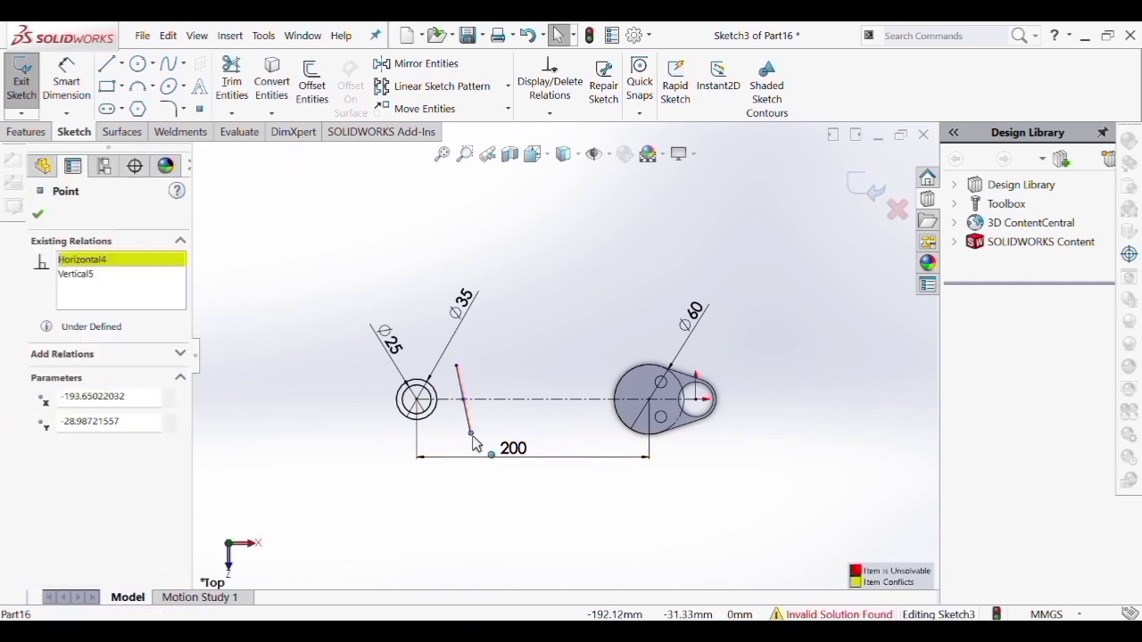
ctrl+click(457, 366)
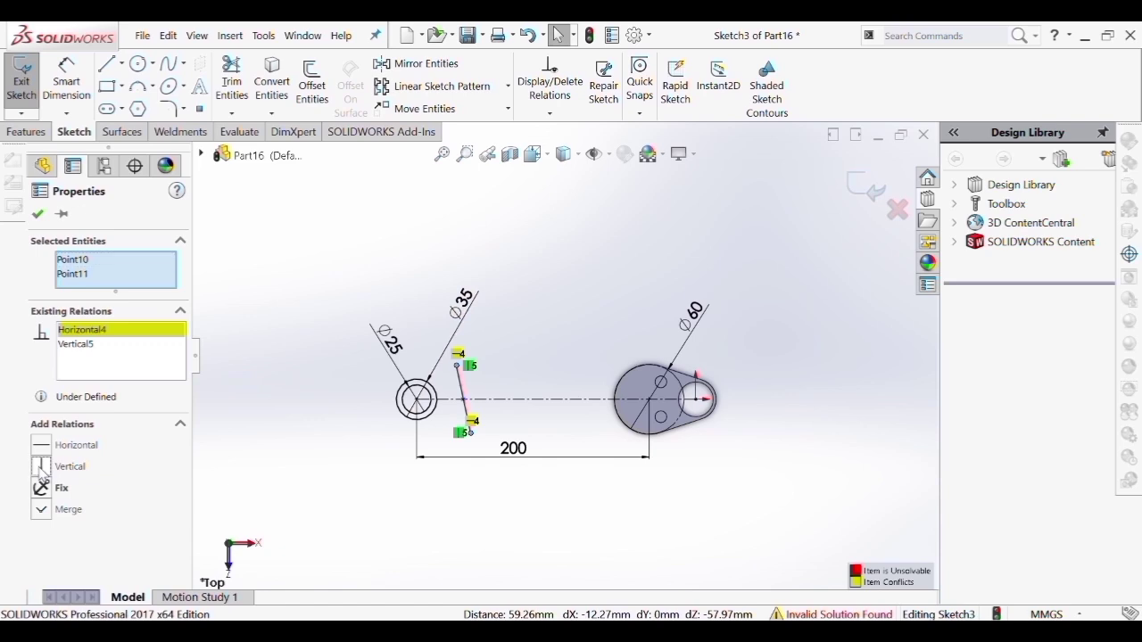
click(41, 468)
Undo the horizontal and vertical relations added to the slanted line's endpoints
click(529, 38)
click(529, 37)
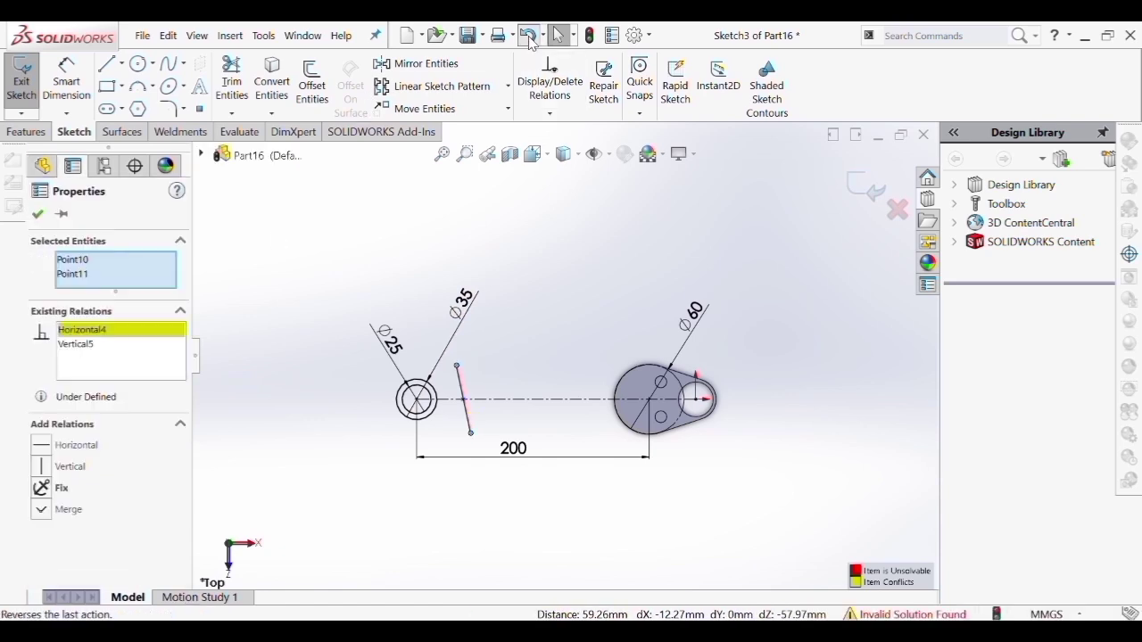
click(530, 37)
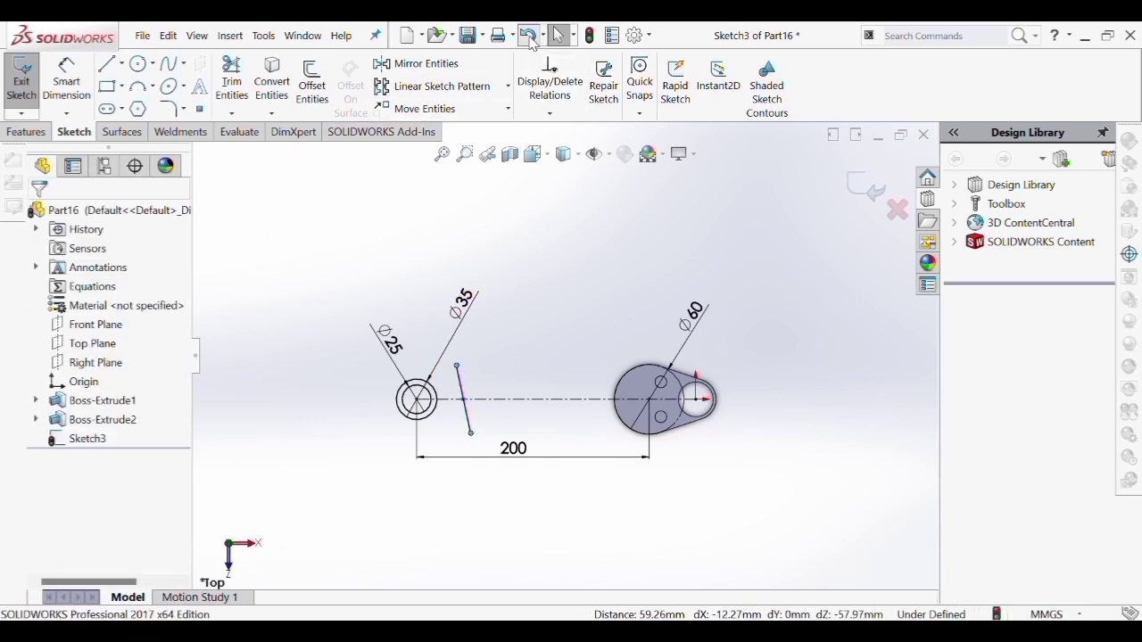
Add a vertical relation between the slanted line's two endpoints
click(457, 366)
click(457, 366)
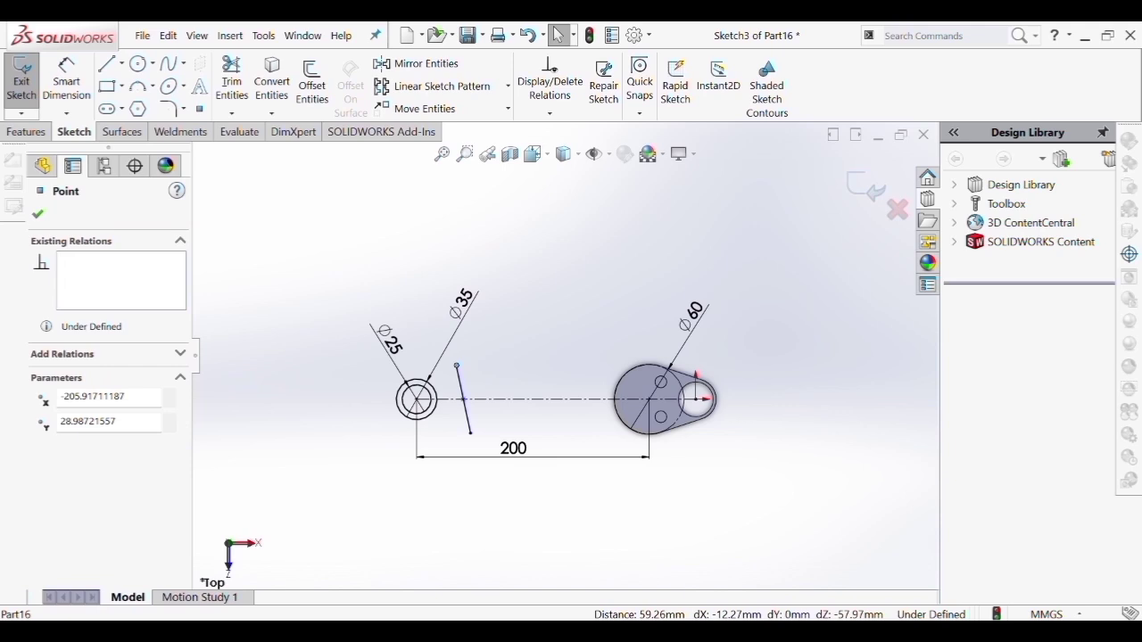
ctrl+click(471, 433)
click(56, 469)
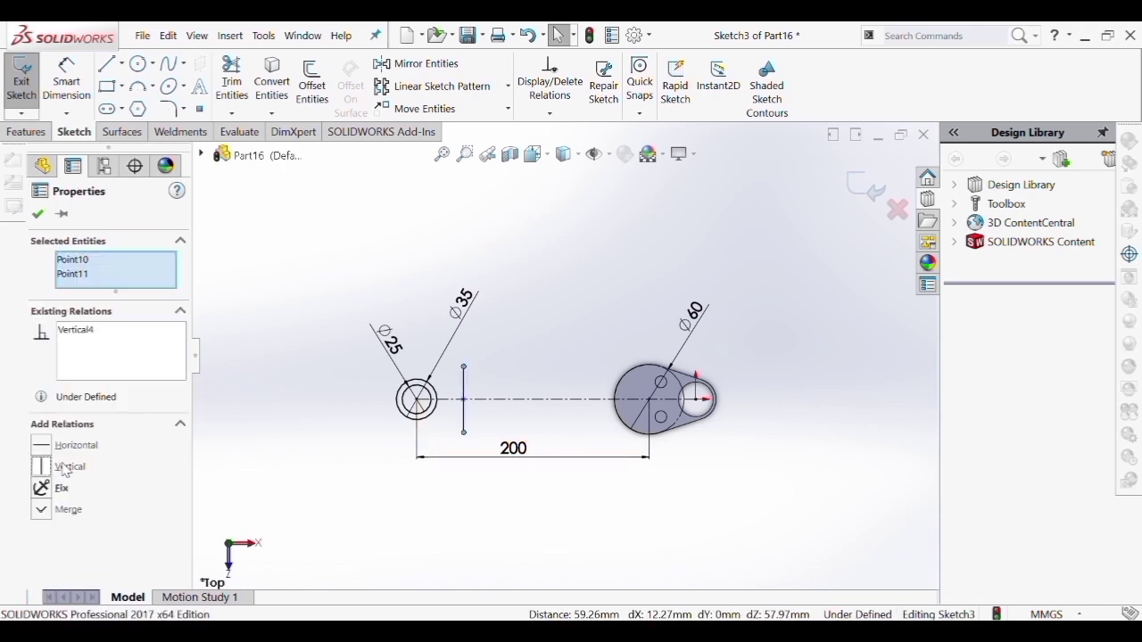
click(357, 338)
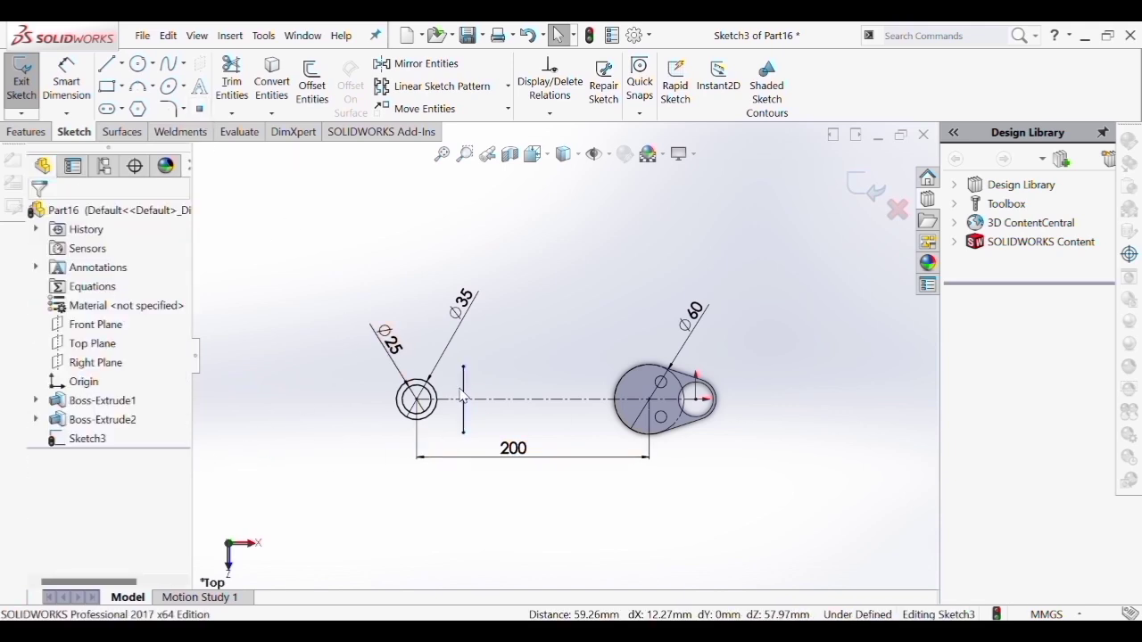
Convert the vertical line beside the concentric circles to construction geometry and dimension its length as 20 mm
click(464, 395)
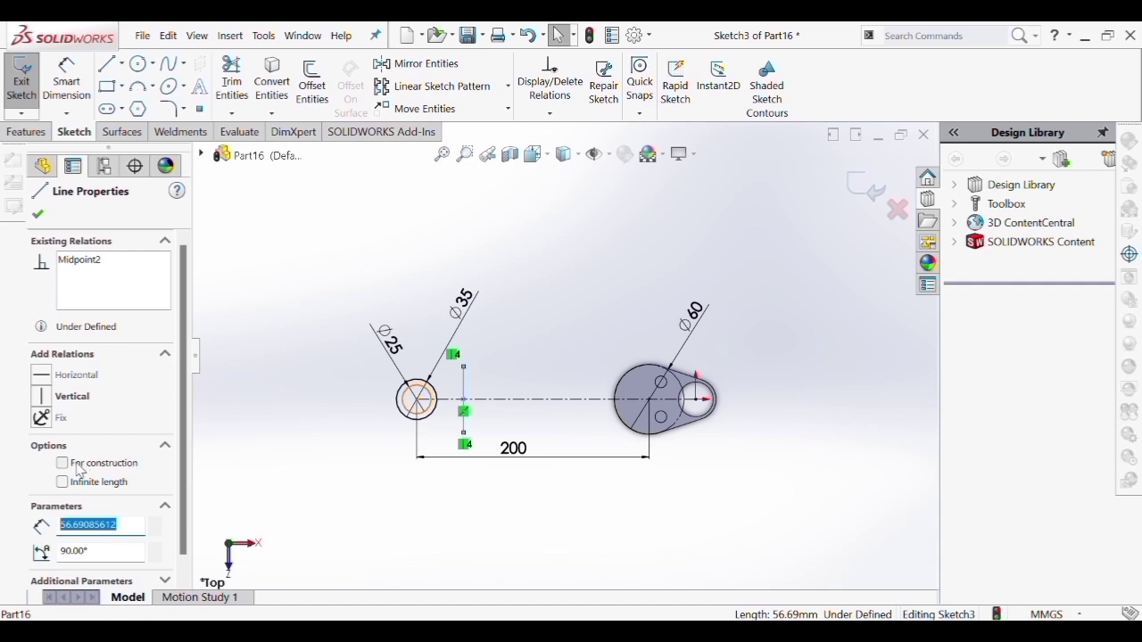
key(Escape)
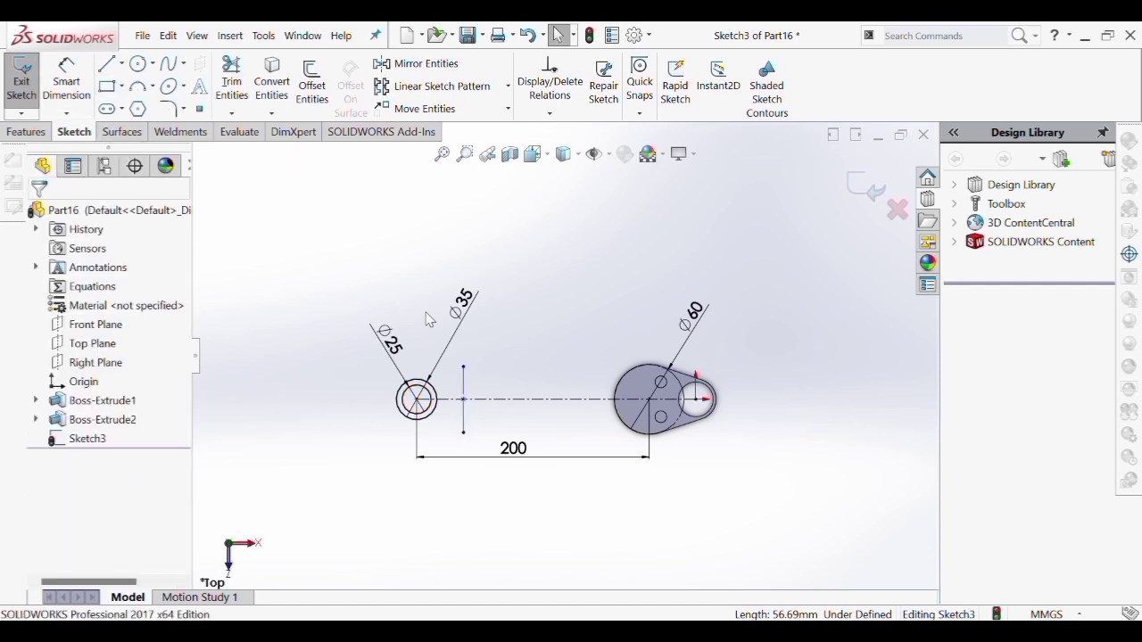
click(56, 96)
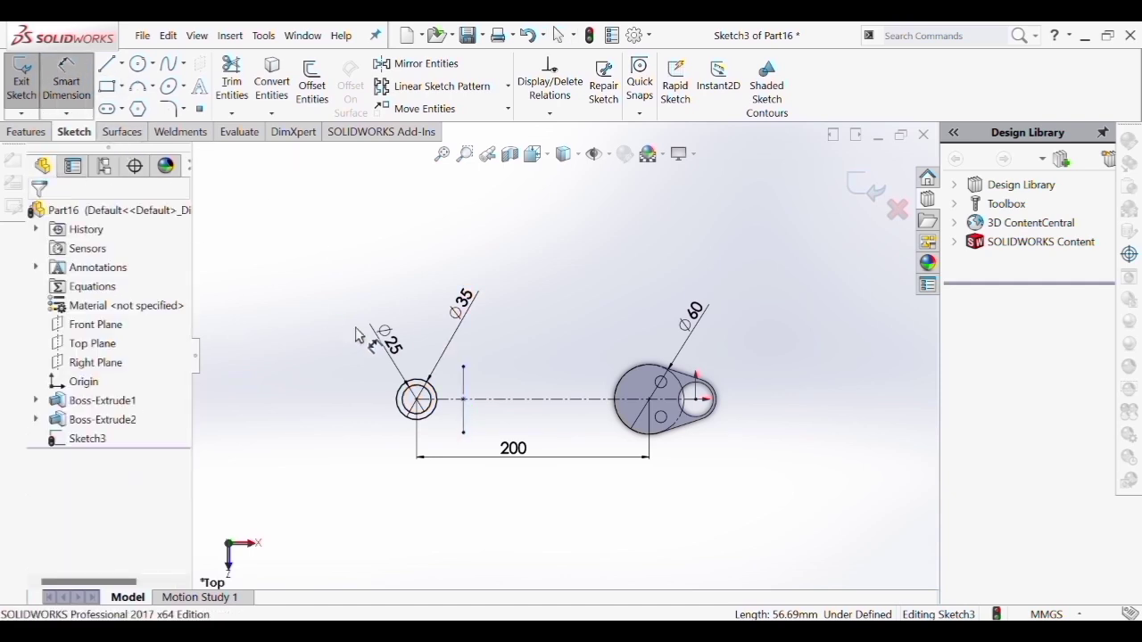
click(467, 385)
click(561, 380)
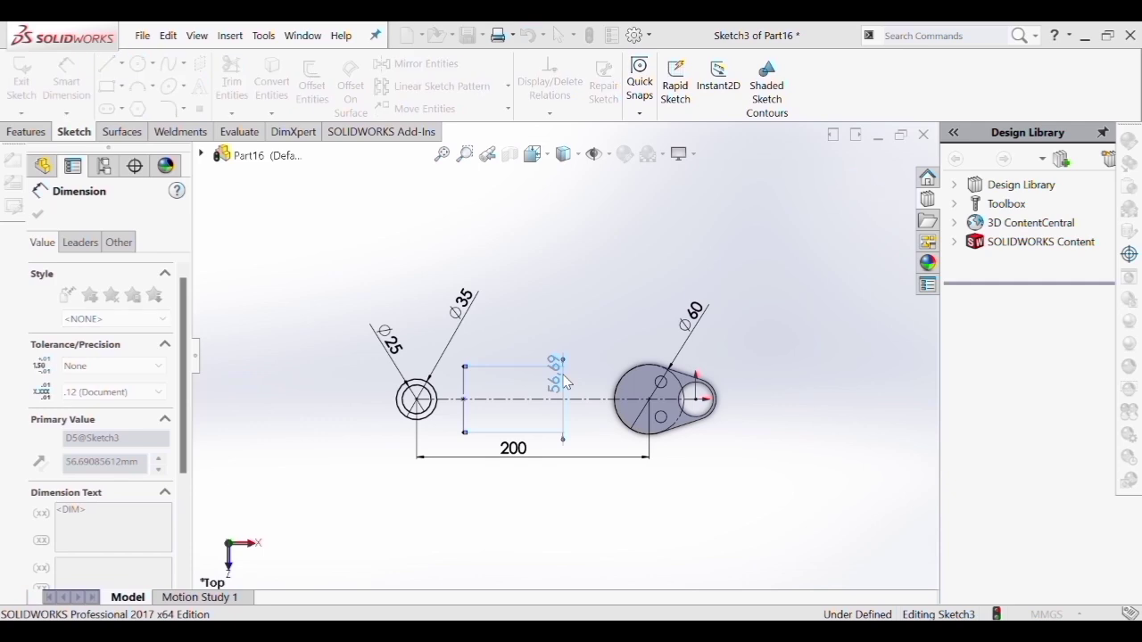
text(20)
key(Return)
scroll(501, 380, down, 3)
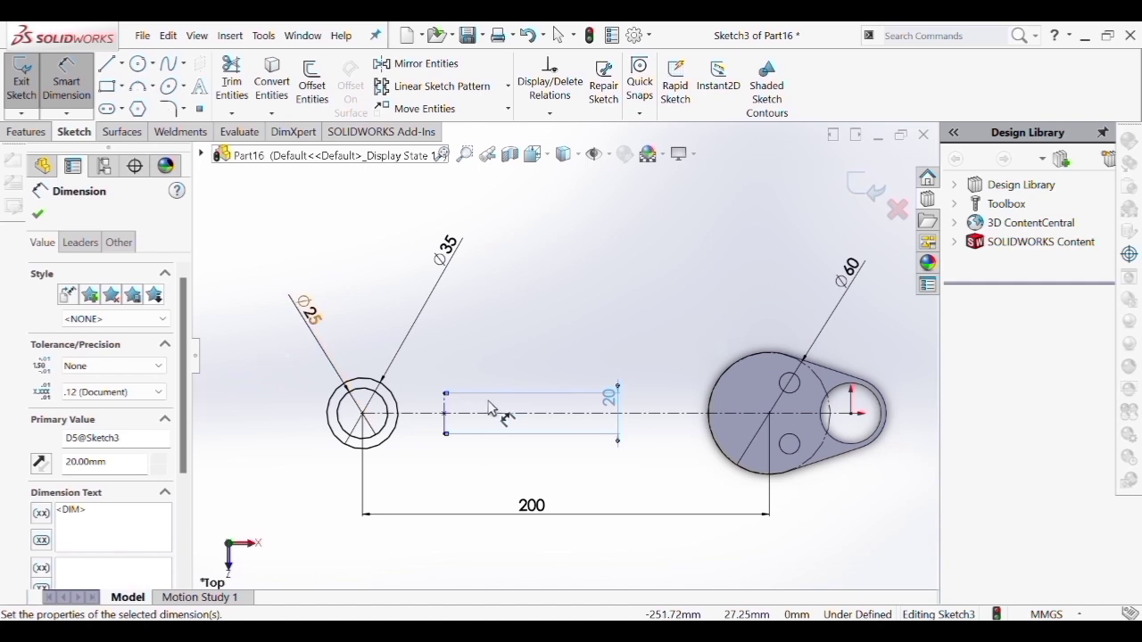
key(Escape)
Dimension the horizontal distance from the concentric circles' centre to the vertical construction line's midpoint, placing it below the circles
click(67, 85)
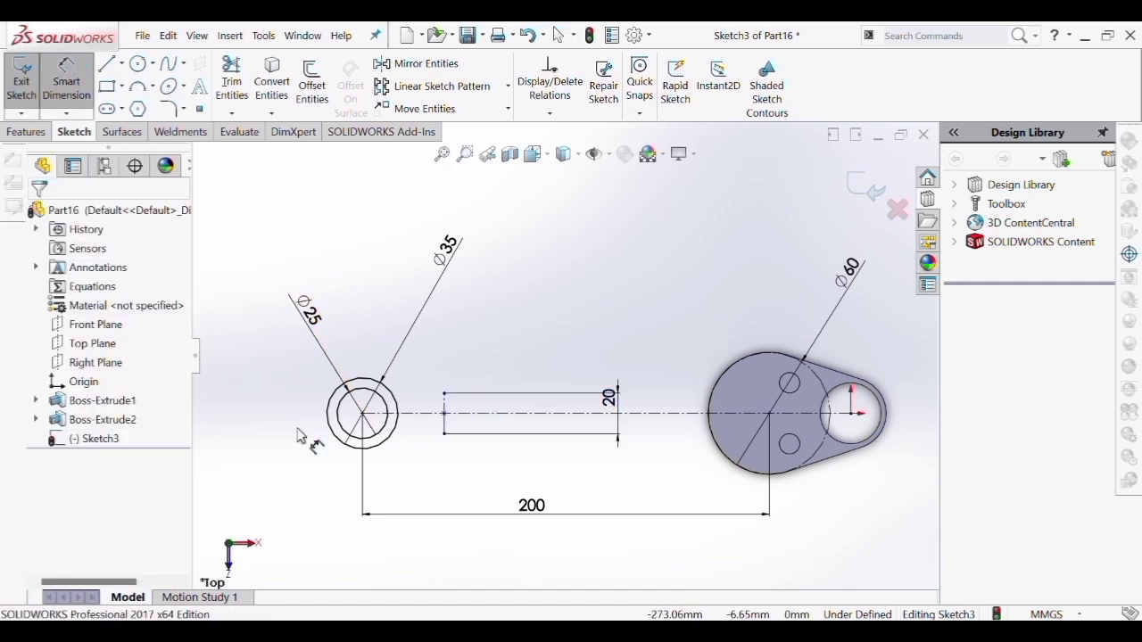
click(364, 414)
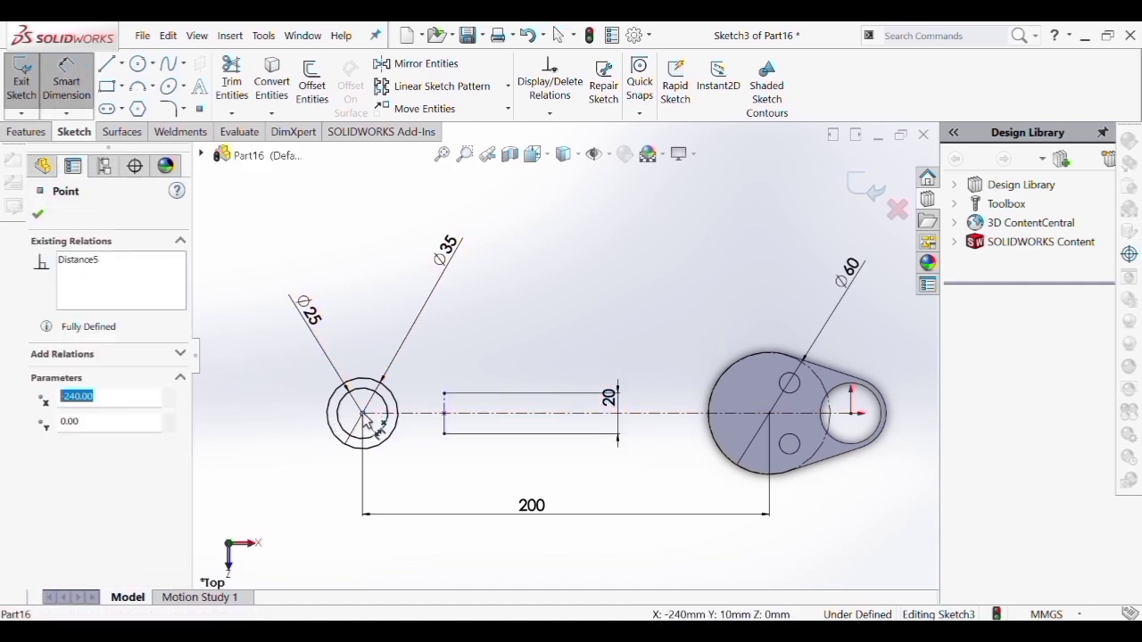
click(445, 414)
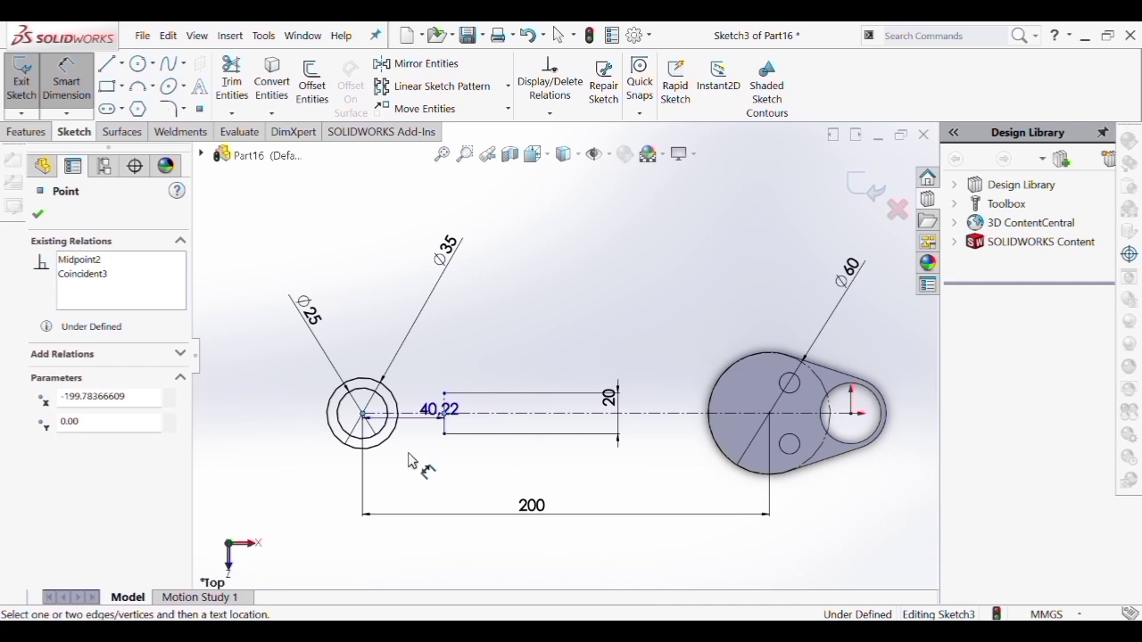
click(398, 516)
key(Escape)
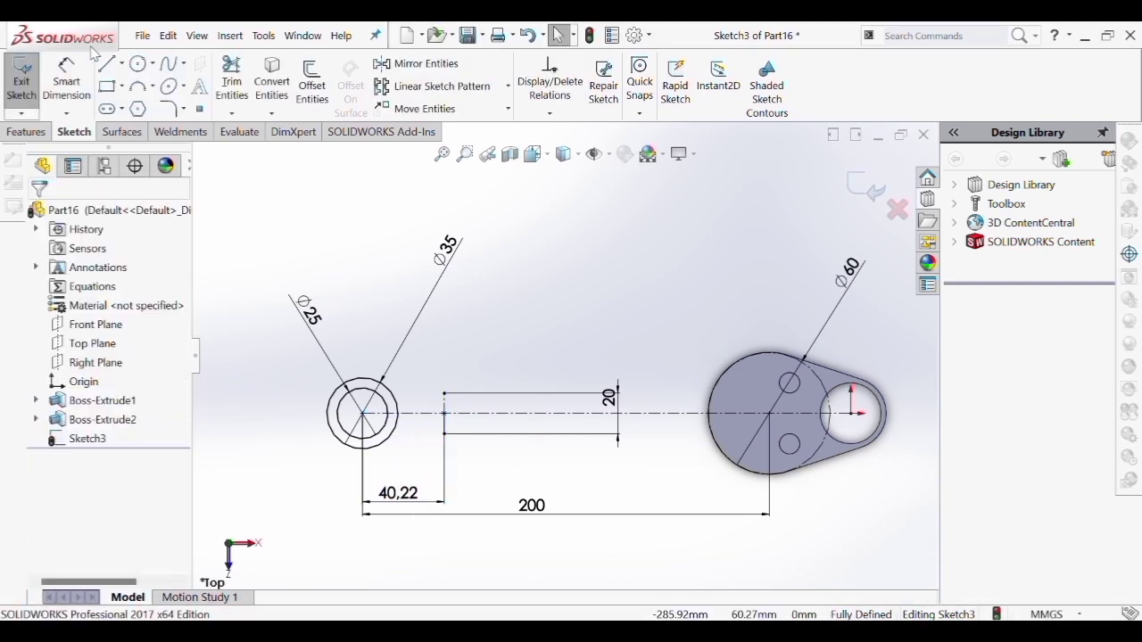
Draw two horizontal lines from the vertical construction line's upper endpoint, one to the 35 mm circle and one about 98 mm towards the plate
click(106, 64)
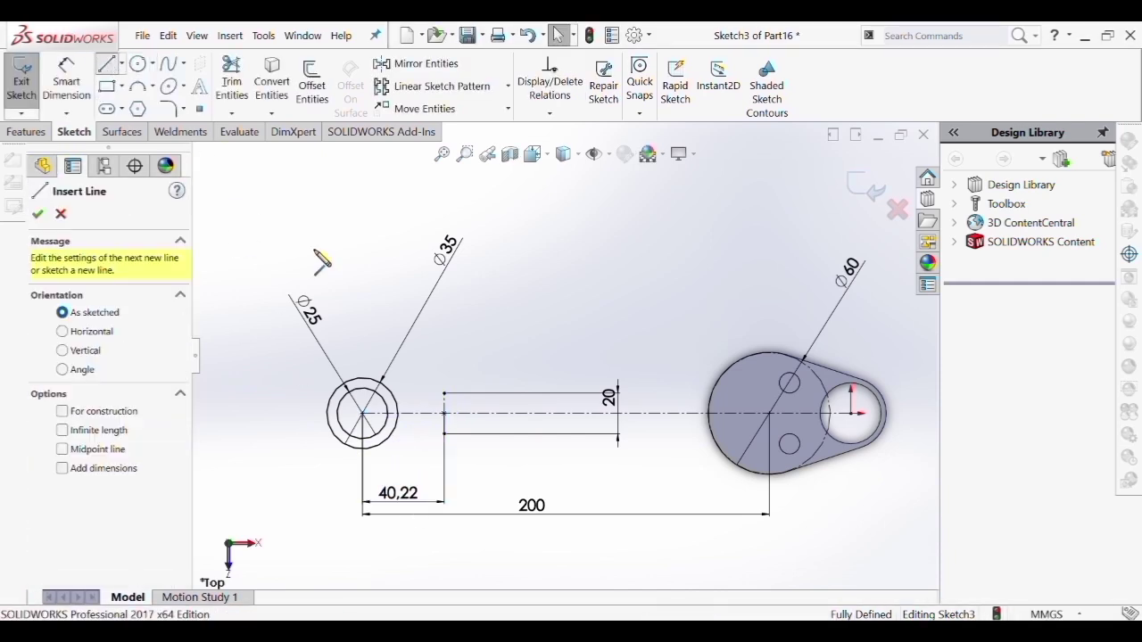
click(444, 393)
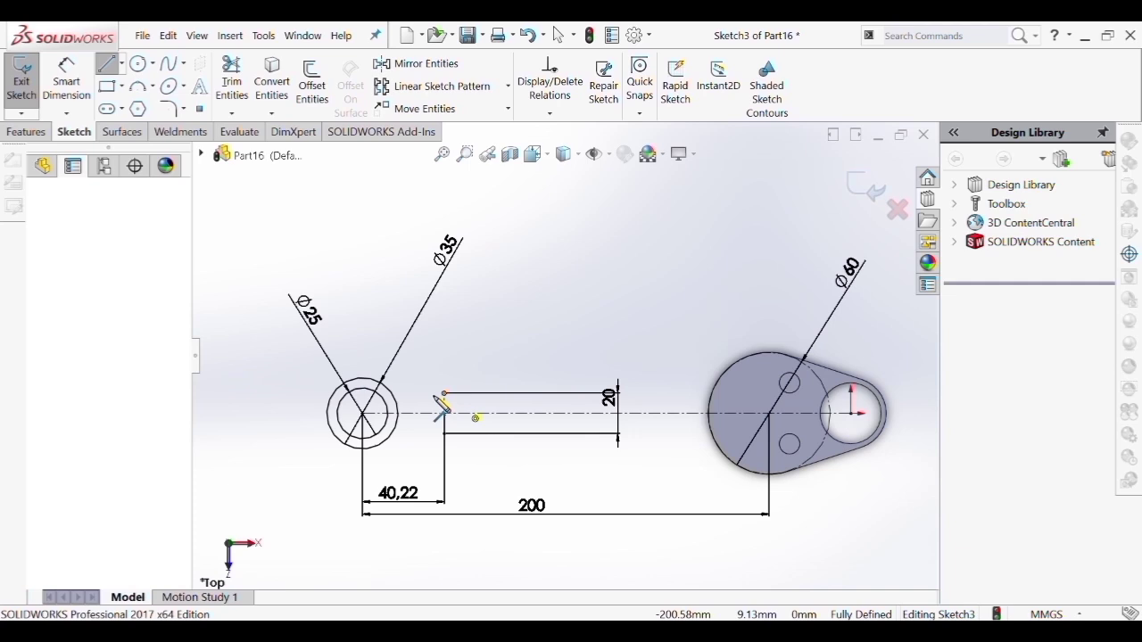
click(394, 394)
key(Escape)
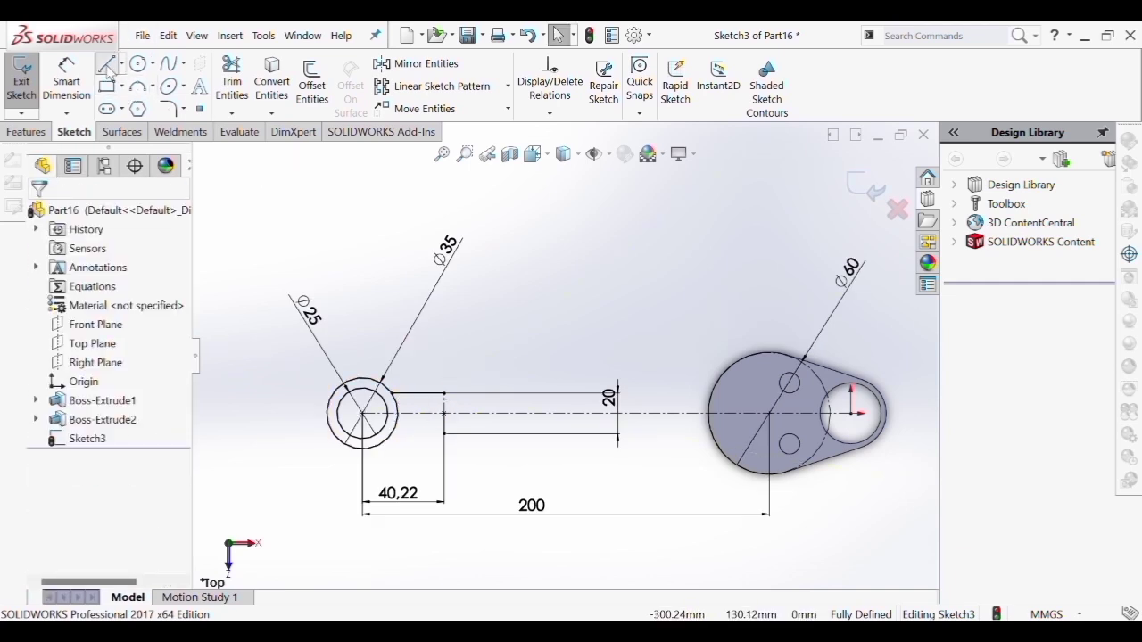
key(l)
click(444, 393)
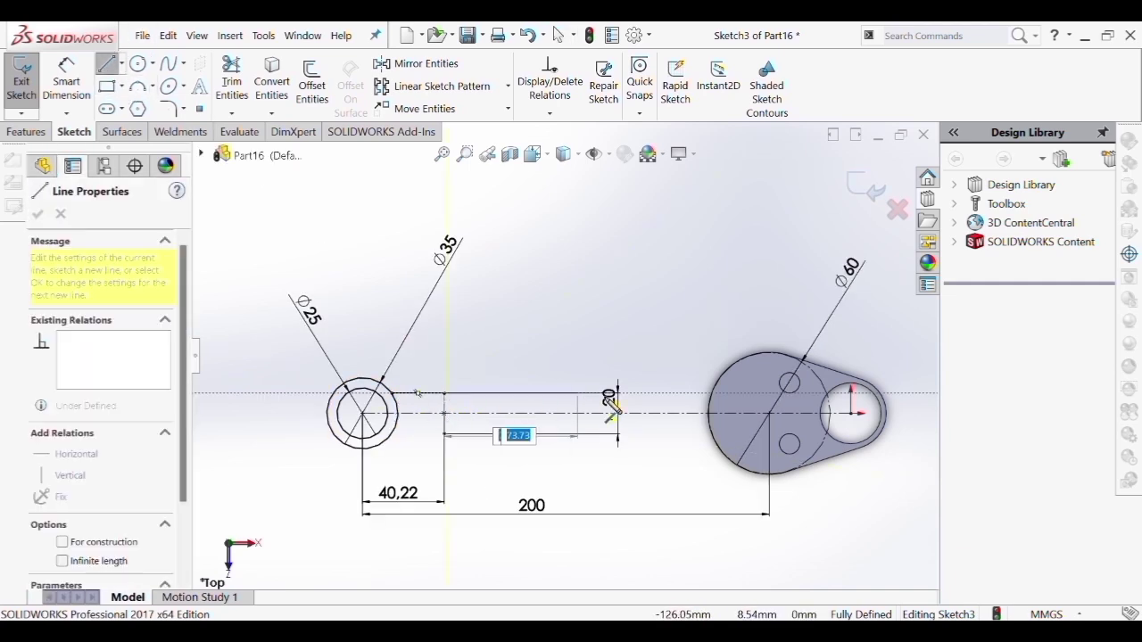
click(644, 394)
key(Escape)
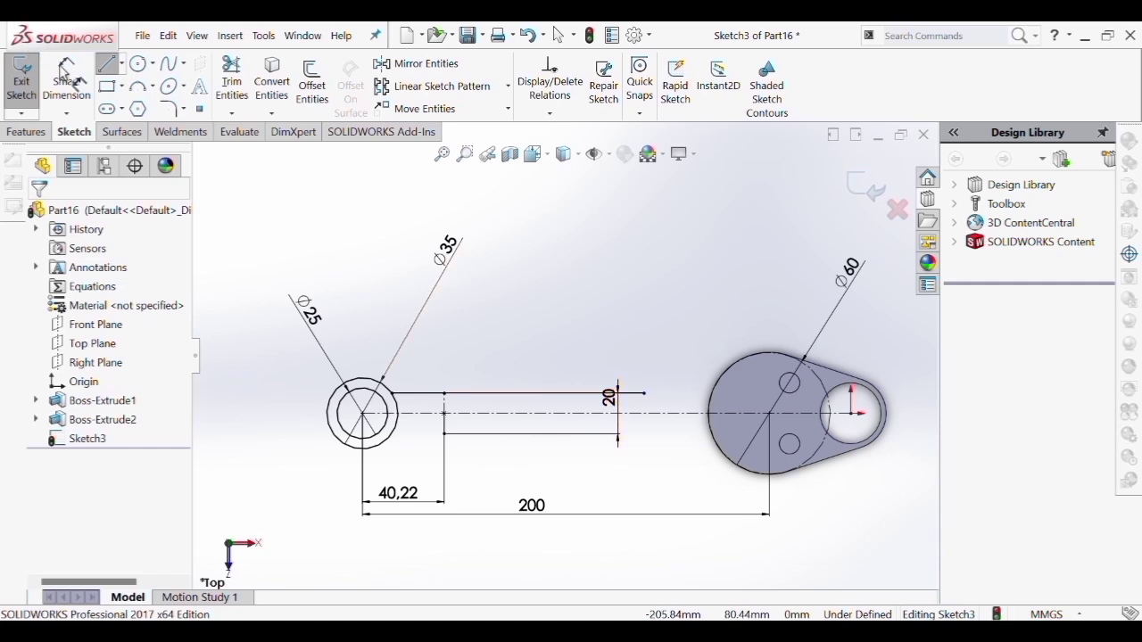
Dimension the overall span of the two horizontal lines, from the circle-side endpoint to the free end, as 100 mm
click(78, 77)
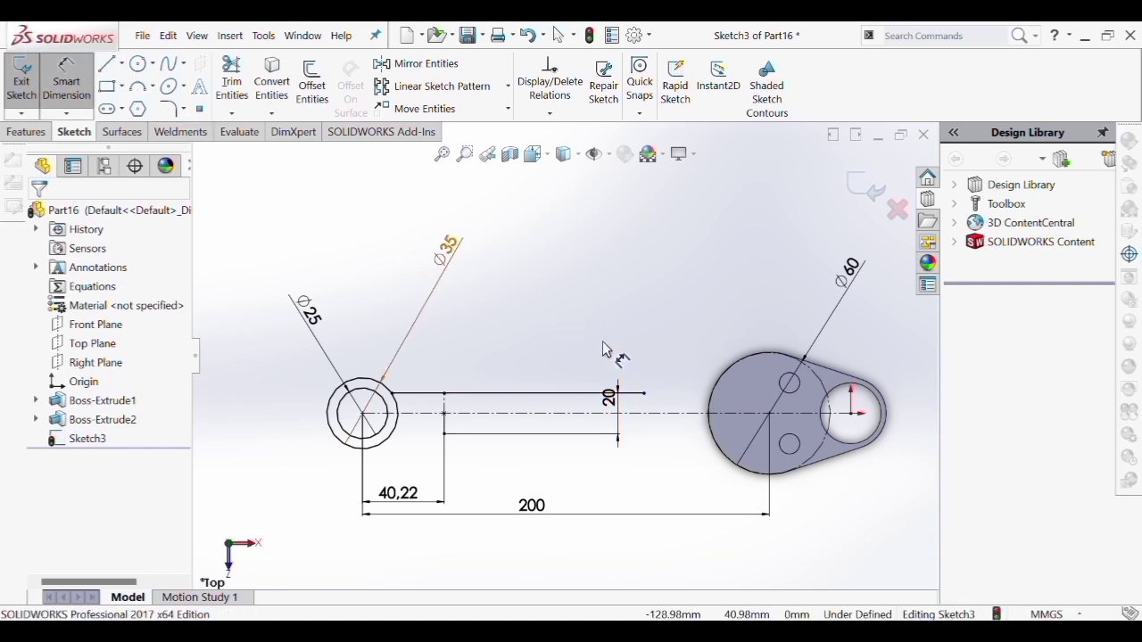
click(644, 393)
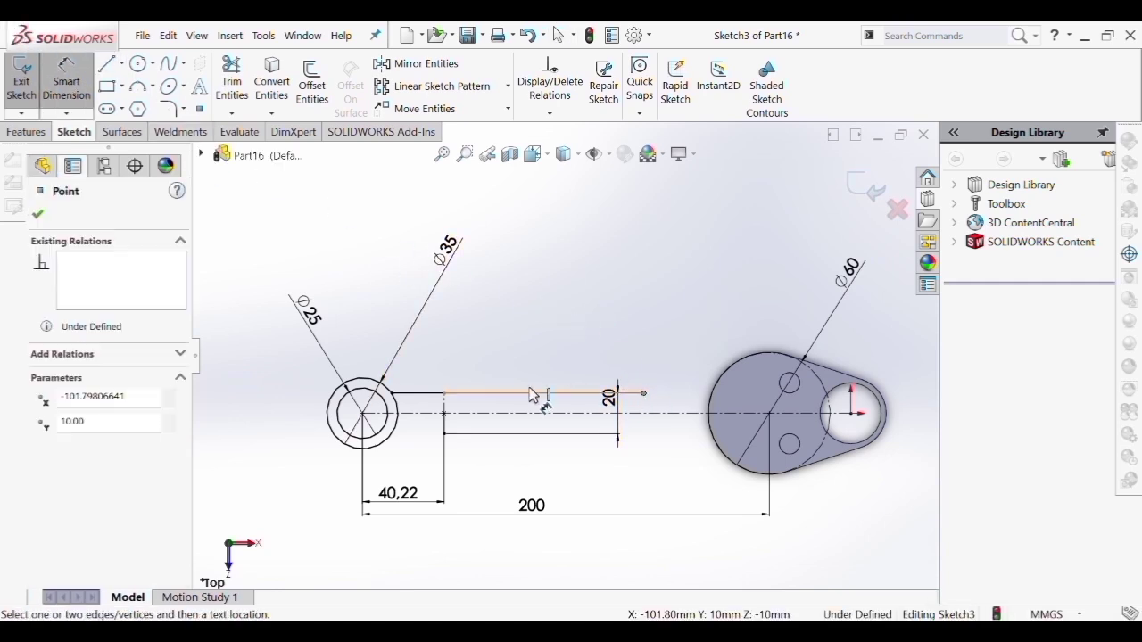
click(395, 393)
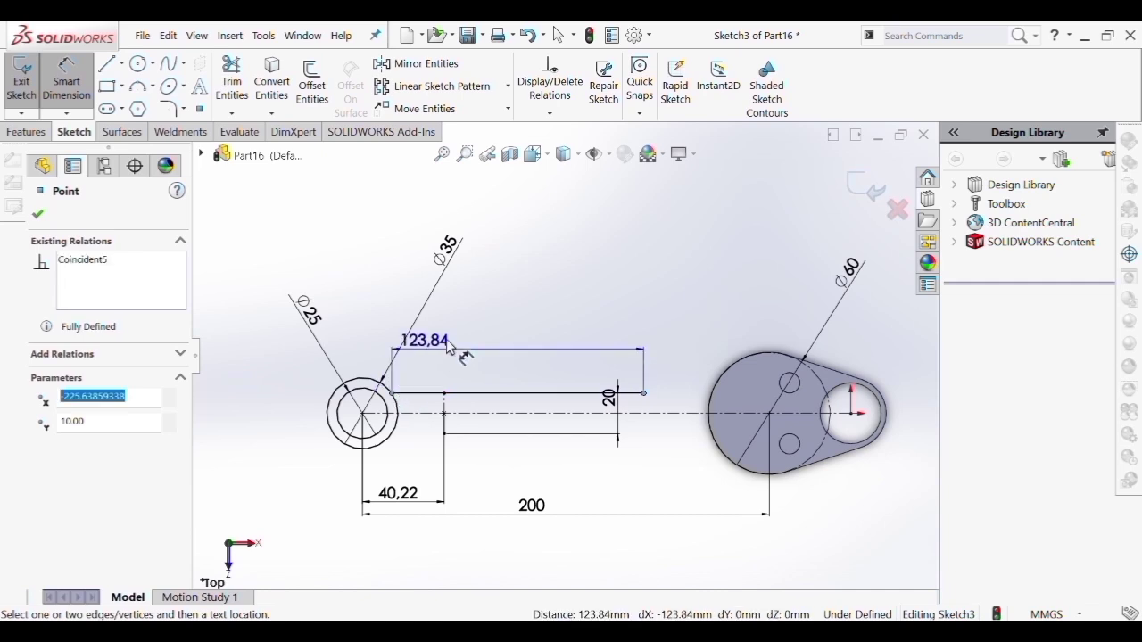
click(501, 278)
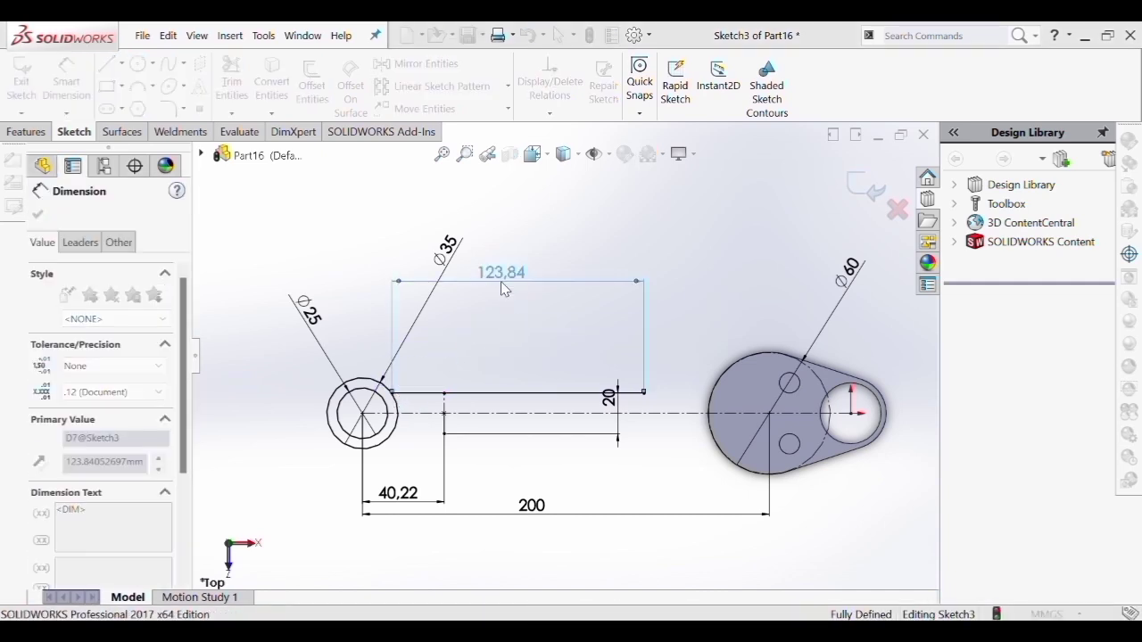
text(100)
key(Return)
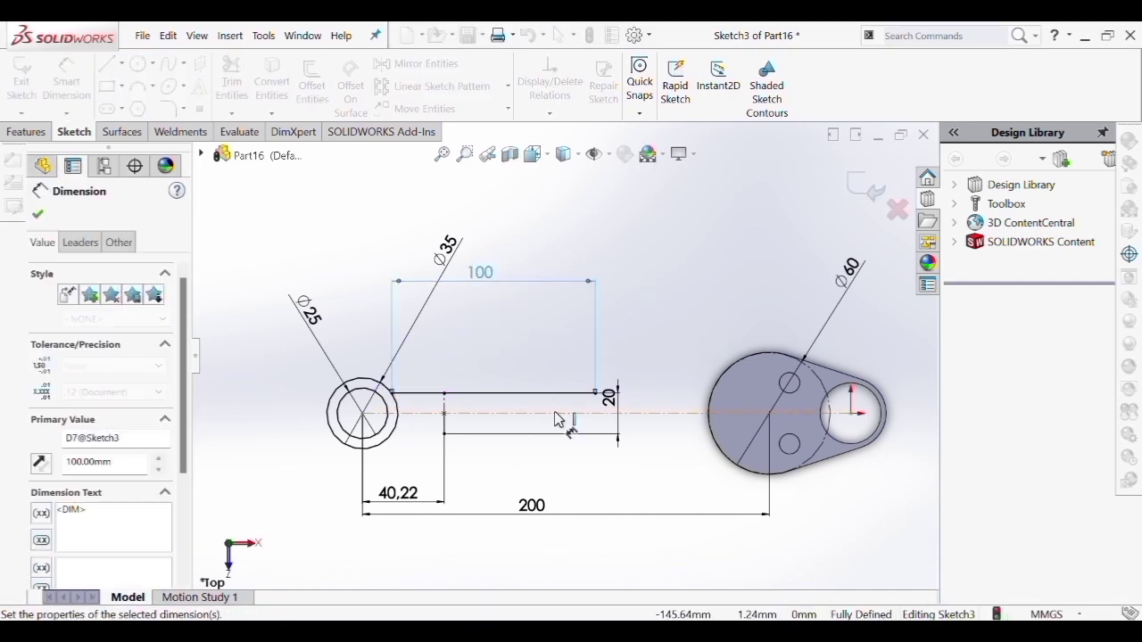
scroll(555, 366, up, 2)
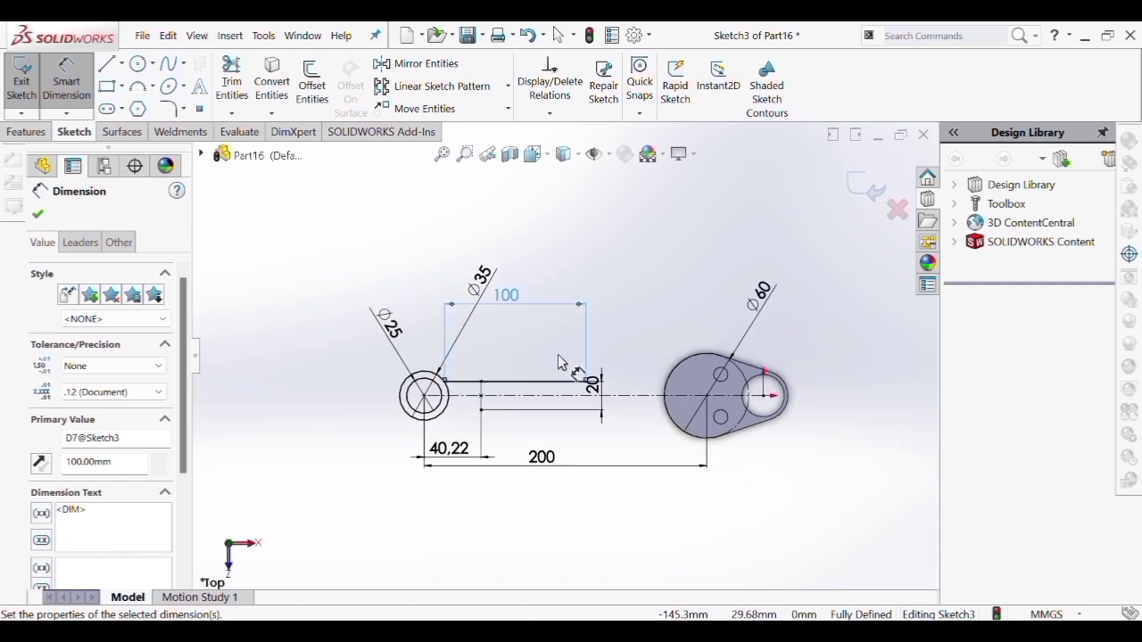
key(Escape)
Mirror the two upper horizontal handle lines about the horizontal construction centreline
click(520, 384)
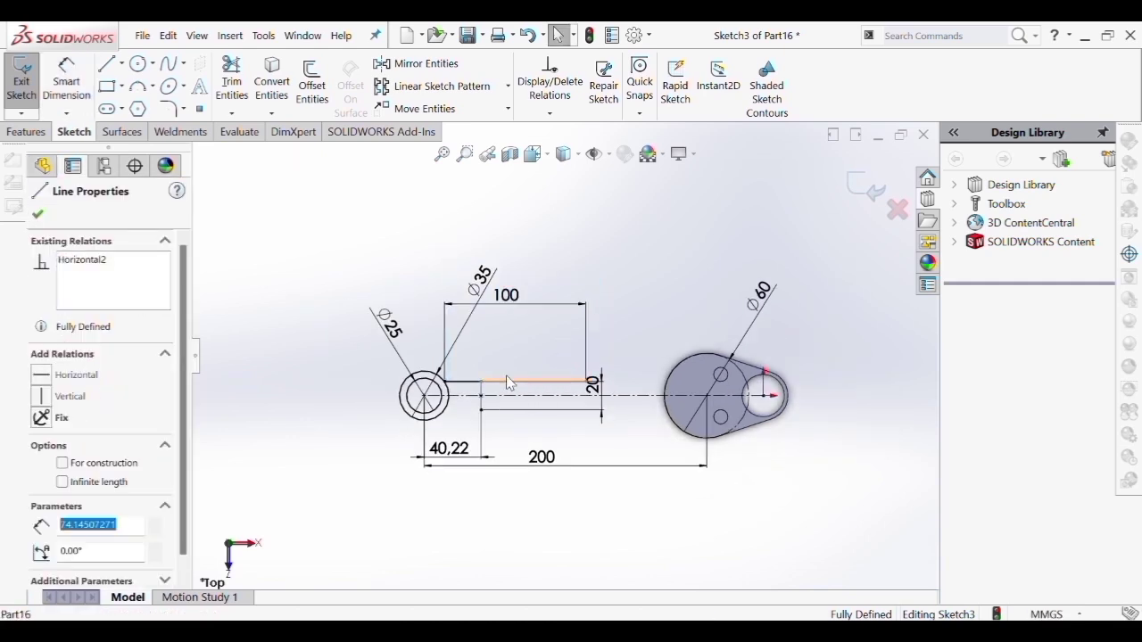
ctrl+click(456, 382)
click(392, 62)
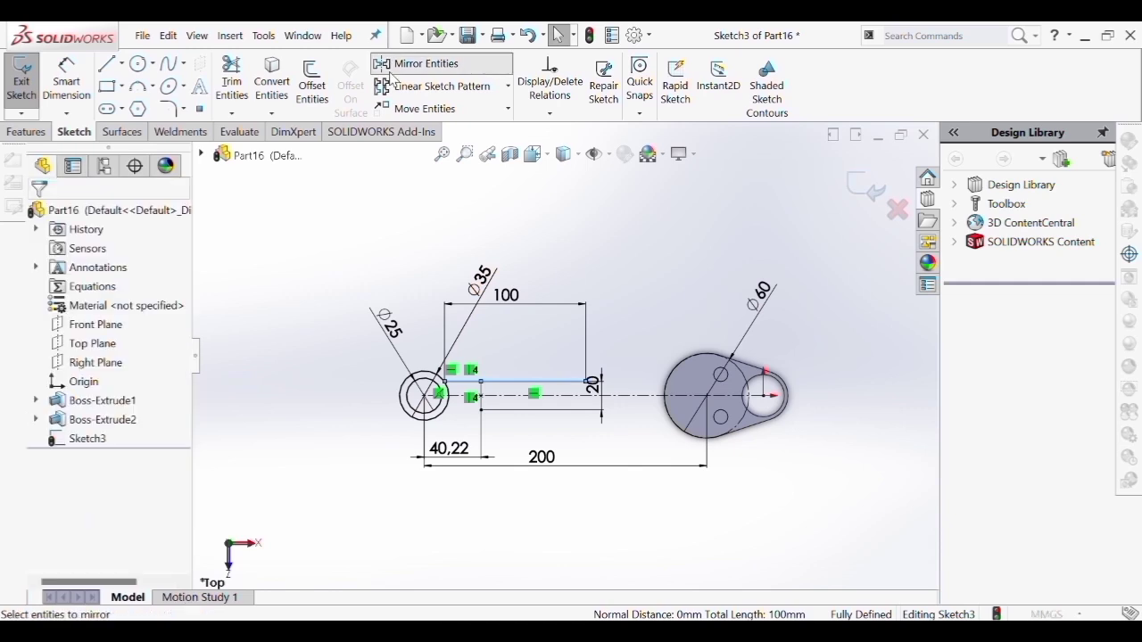
click(156, 430)
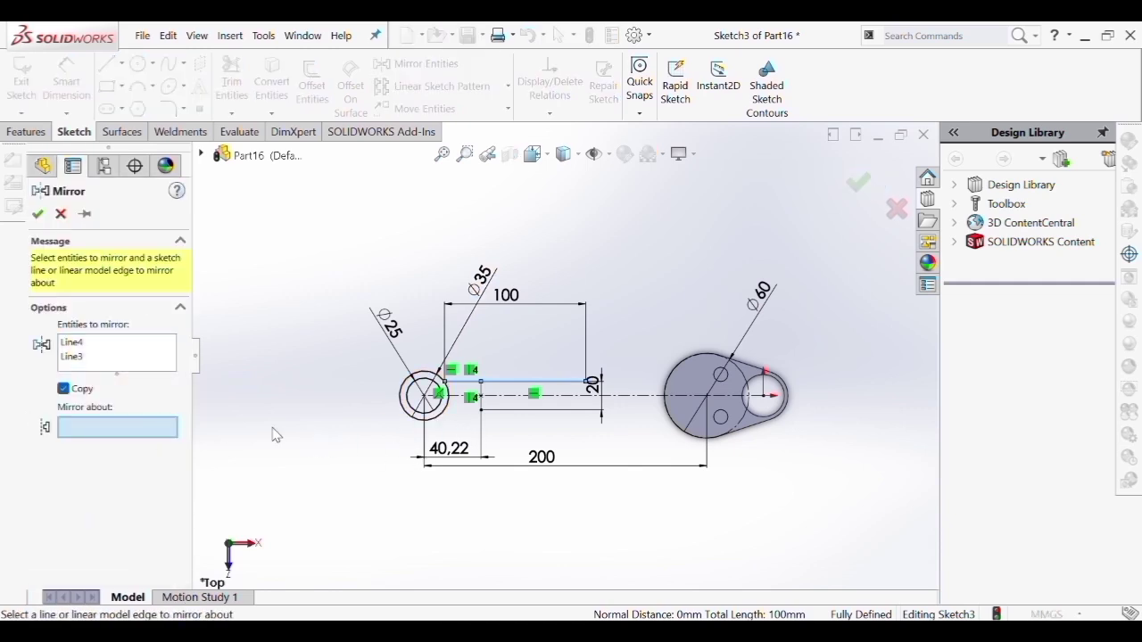
click(509, 398)
click(39, 214)
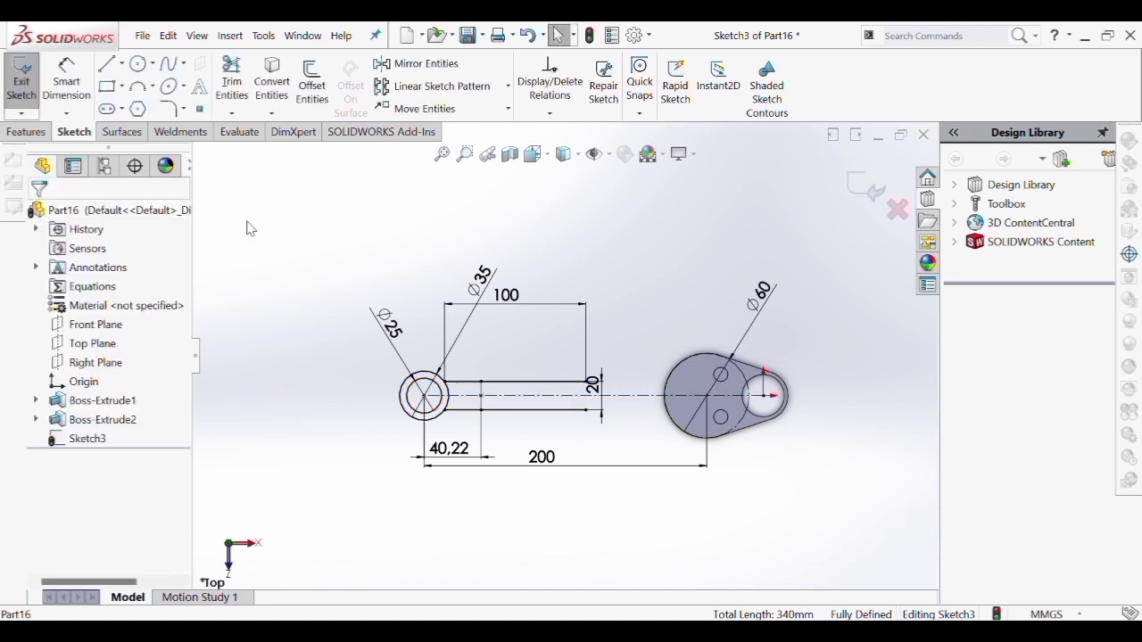
Draw a slanted line about 79 mm long from the upper handle line's free end to above the plate's wide end
click(108, 66)
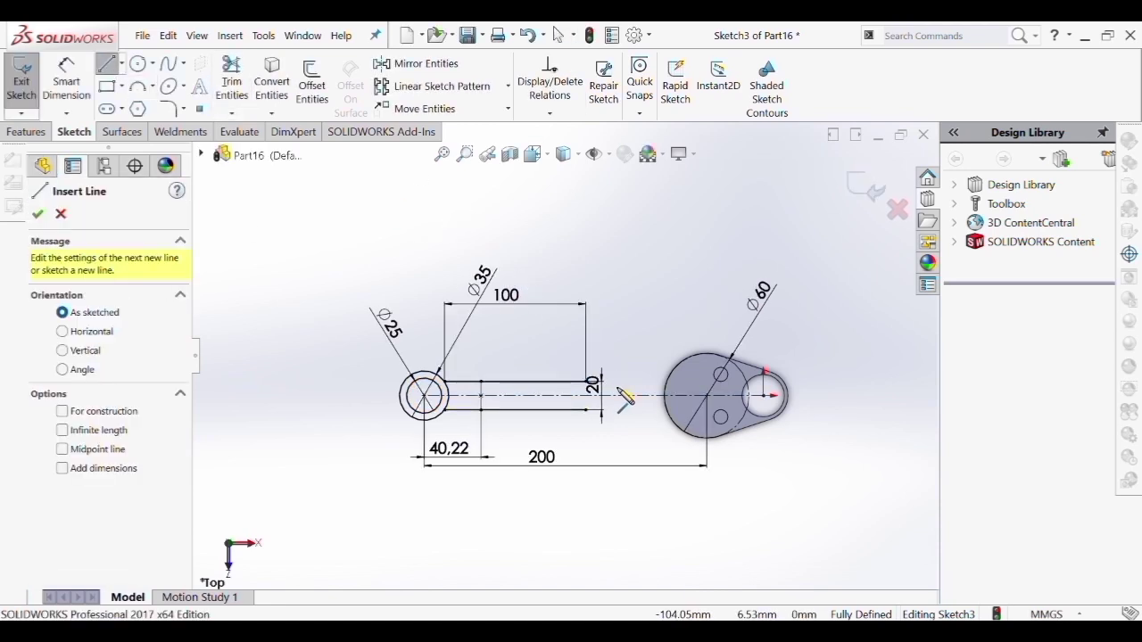
scroll(596, 391, down, 4)
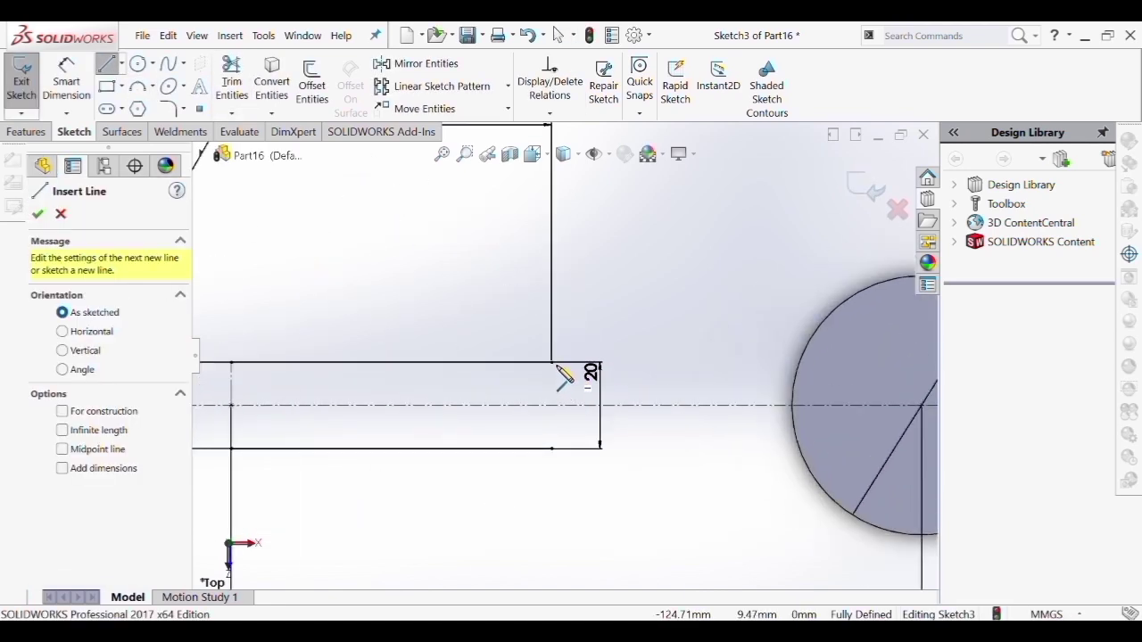
click(551, 363)
scroll(553, 362, up, 2)
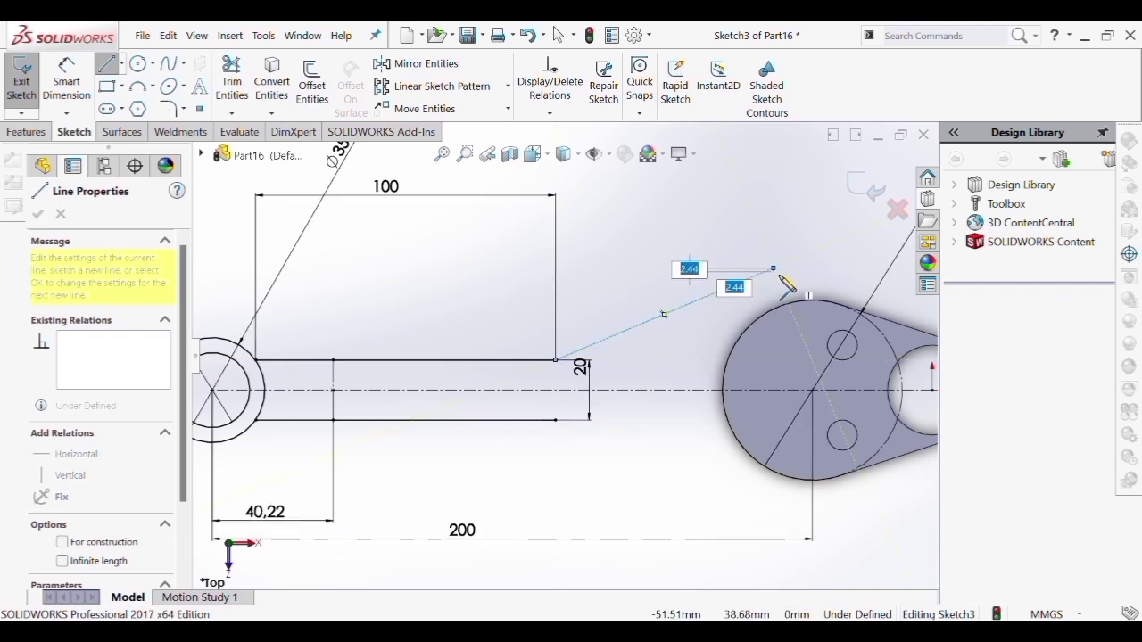
click(773, 268)
key(Escape)
Add a tangent relation between the slanted line and the 60 mm construction circle at the plate's wide end
click(752, 276)
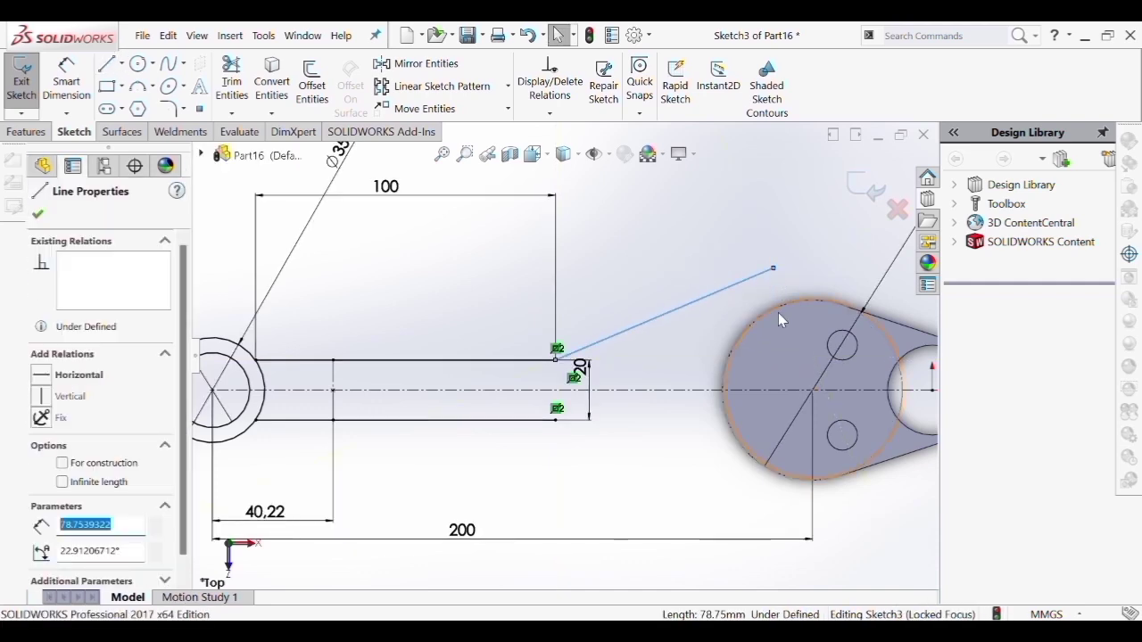
ctrl+click(807, 301)
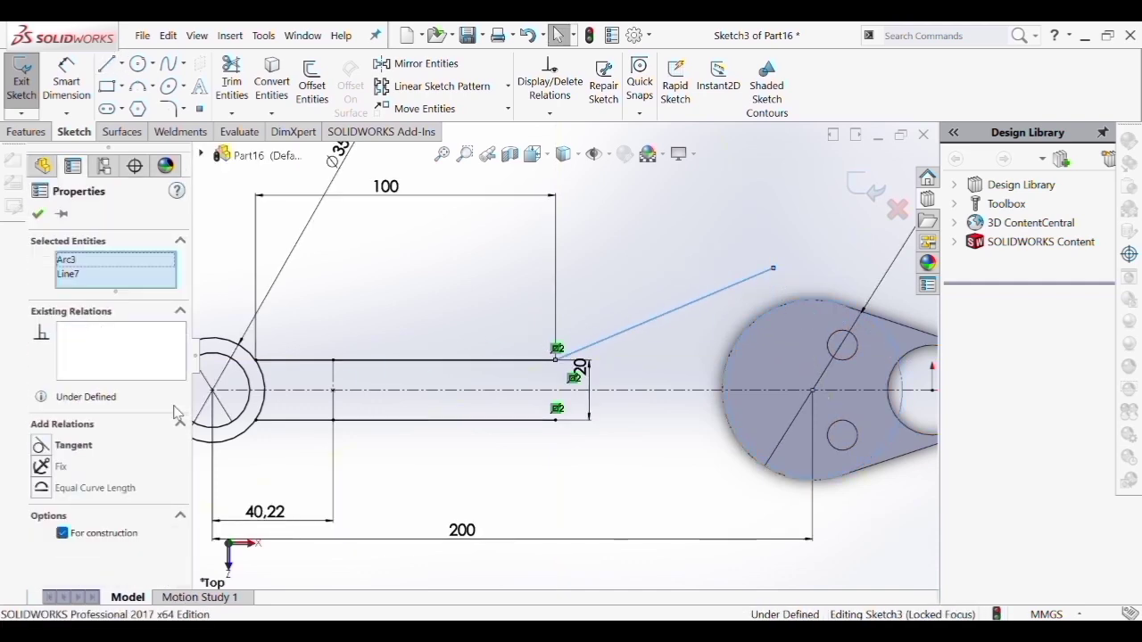
click(41, 447)
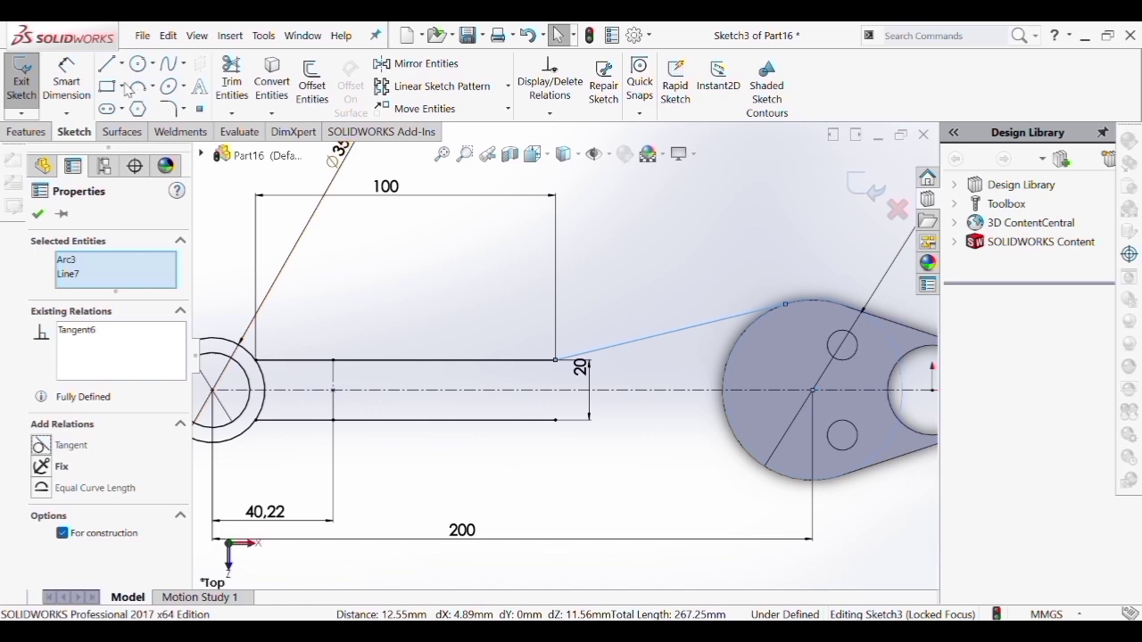
key(Escape)
click(228, 75)
scroll(734, 331, down, 8)
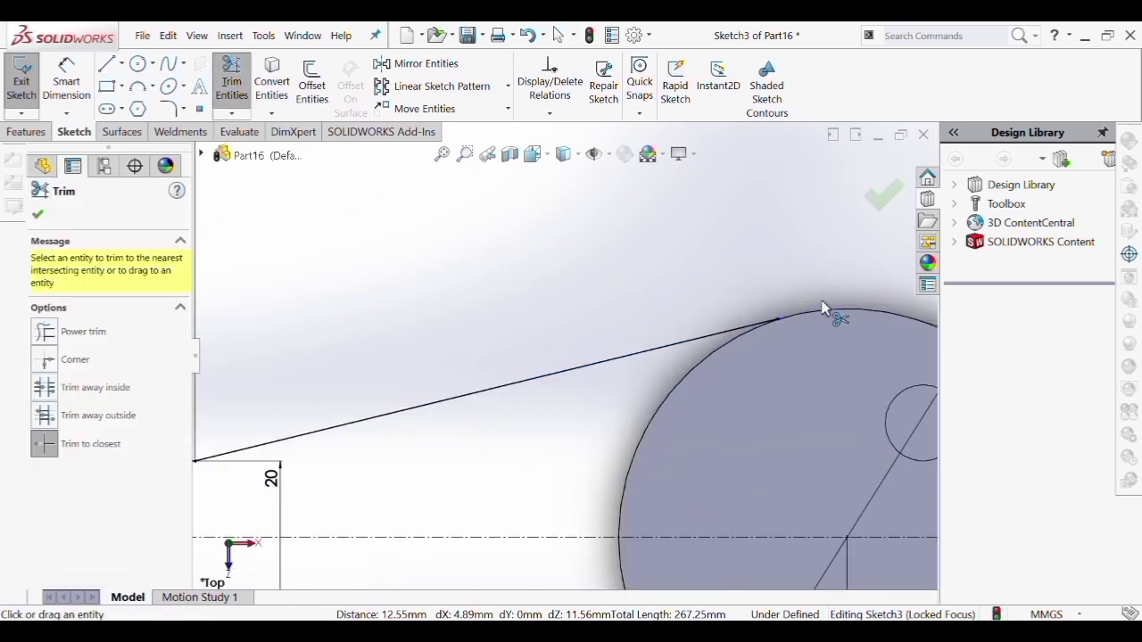
scroll(717, 348, up, 8)
key(Escape)
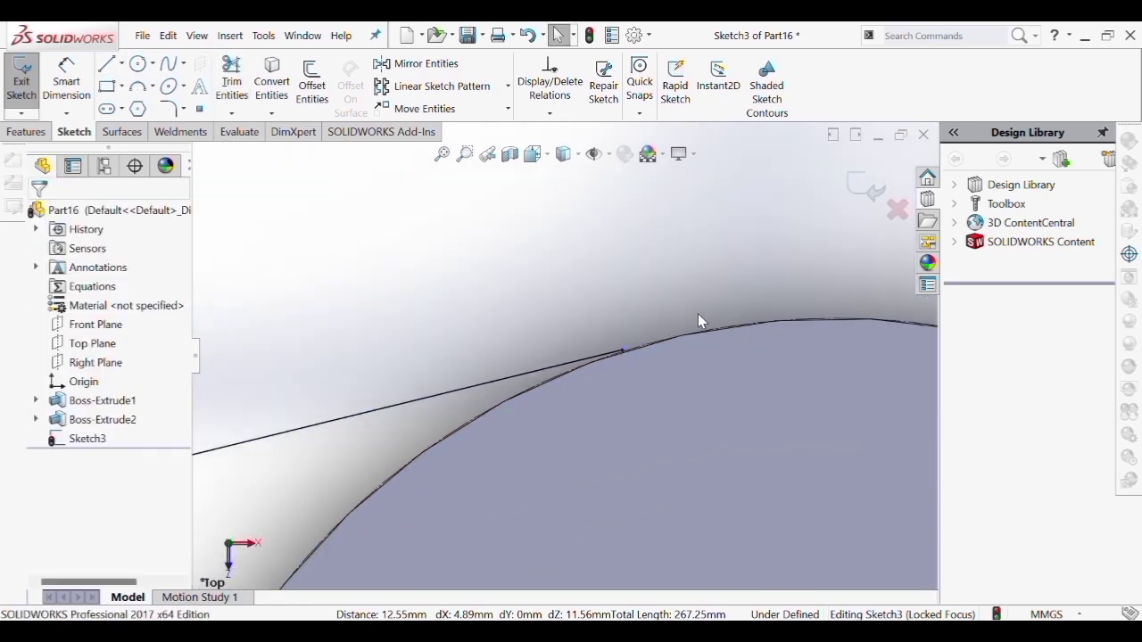
scroll(456, 202, up, 4)
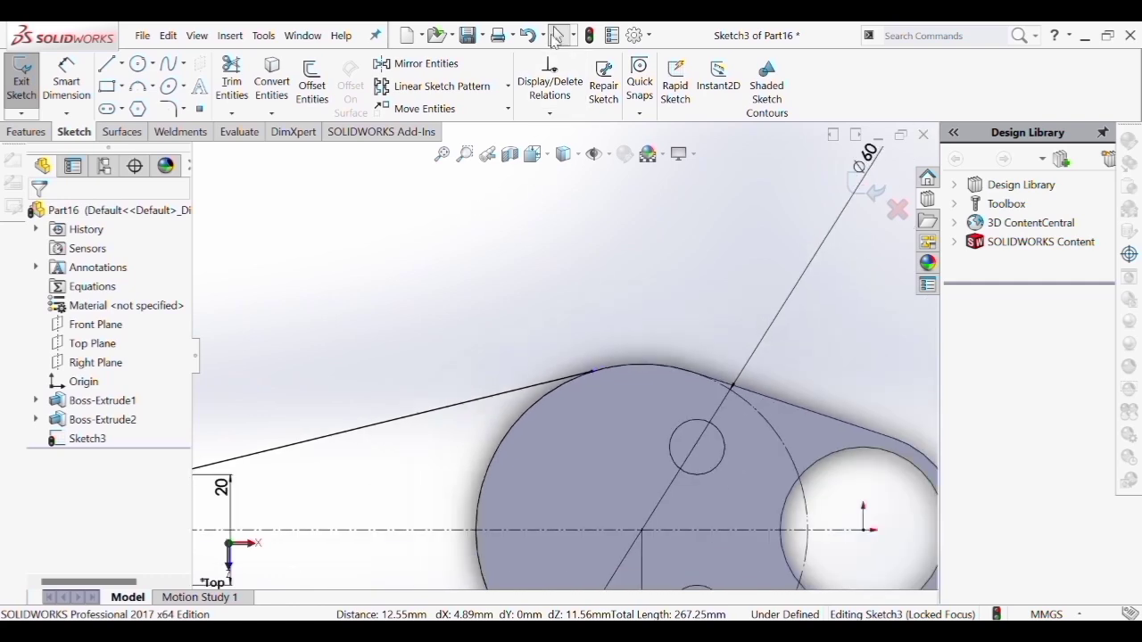
Undo the tangent relation and extend the slanted line's free endpoint so the line is about 99 mm long
click(528, 36)
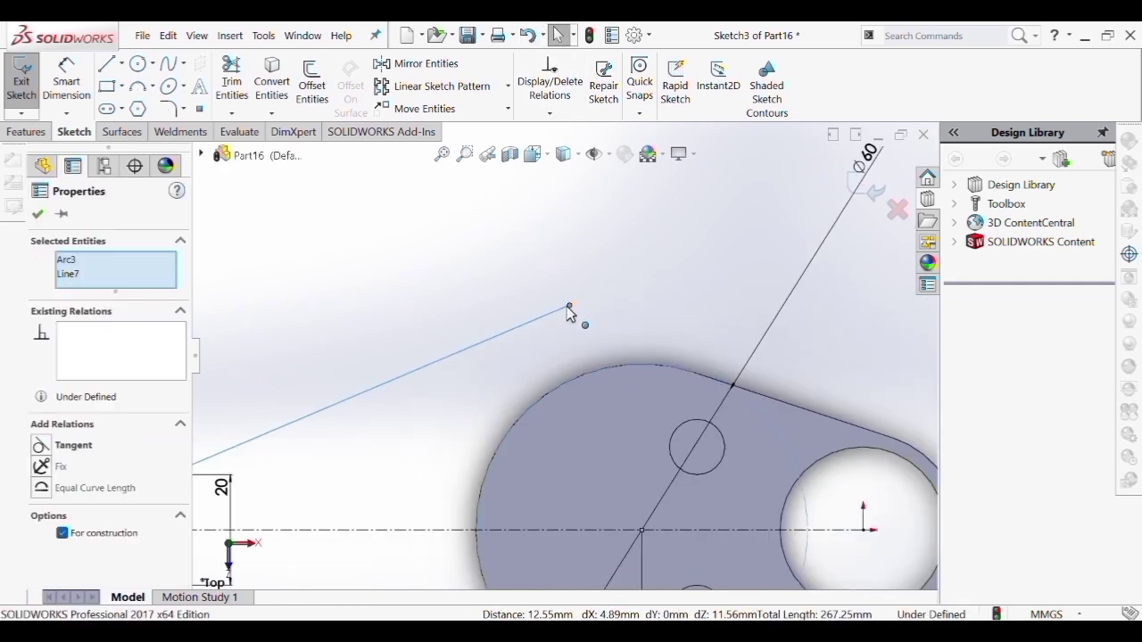
drag(569, 307, 674, 265)
click(603, 297)
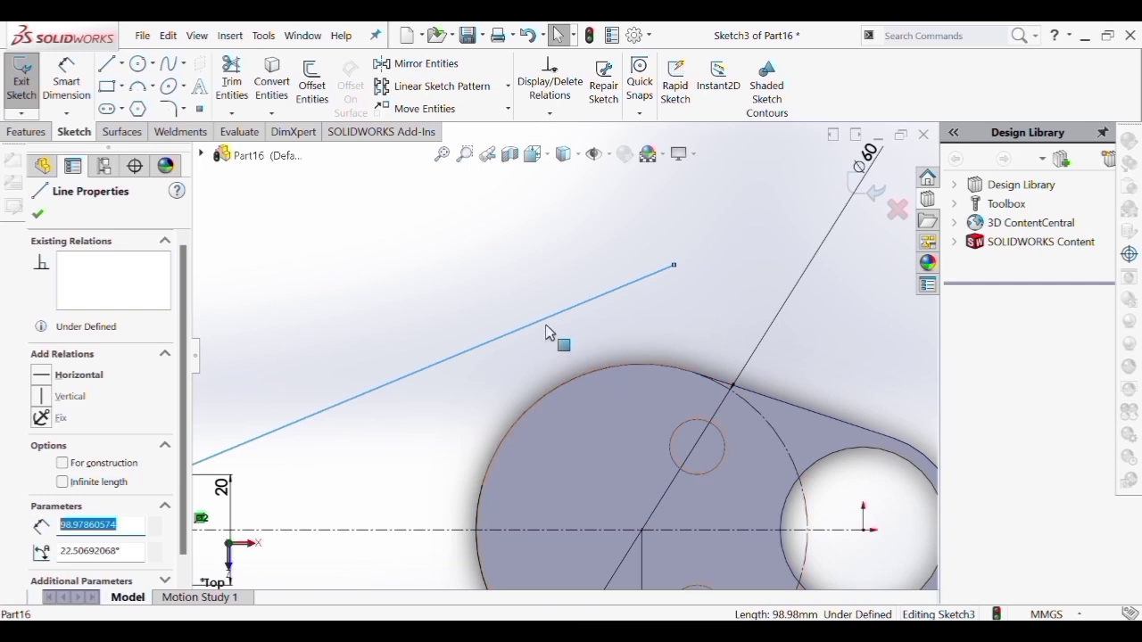
Make the slanted line tangent to the 60 mm construction circle and trim its overhang beyond the tangent point
ctrl+click(611, 385)
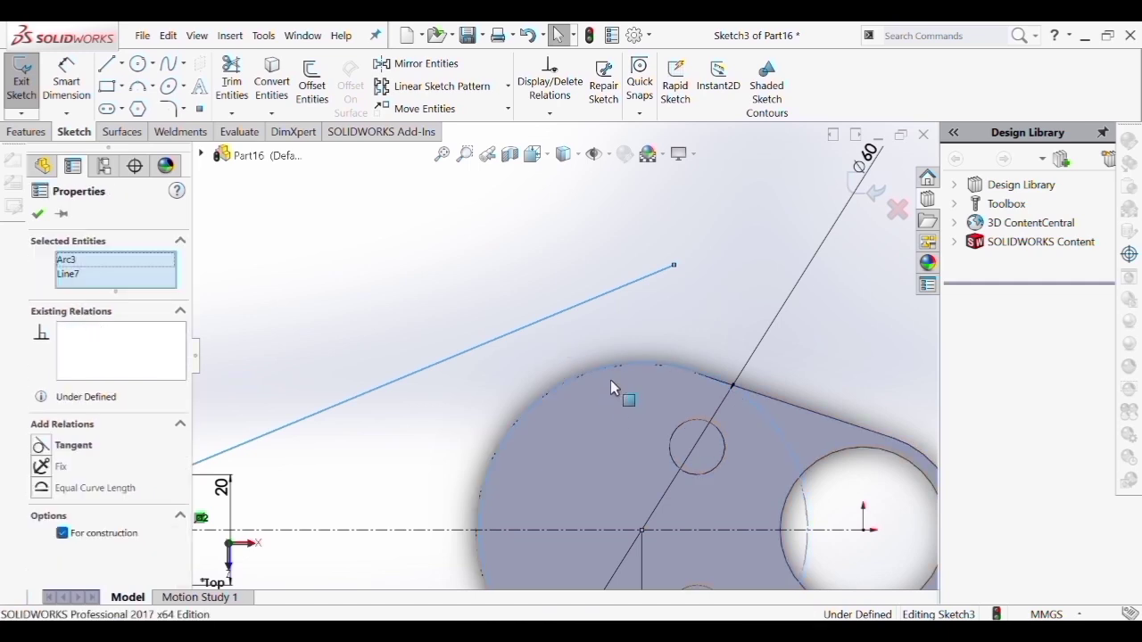
click(64, 446)
click(231, 80)
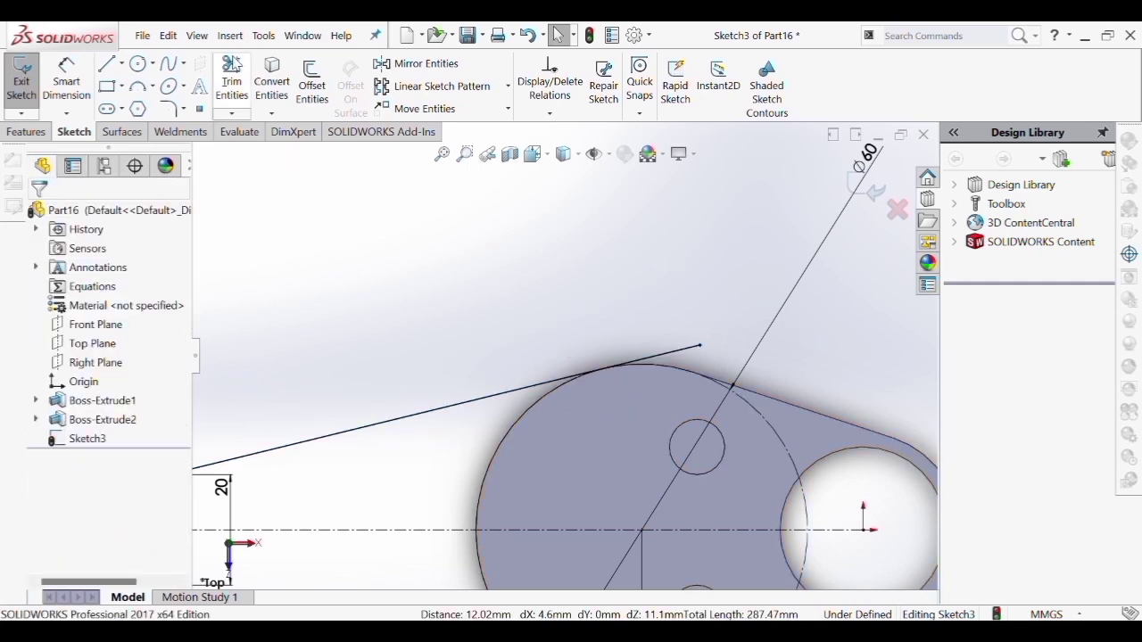
click(696, 355)
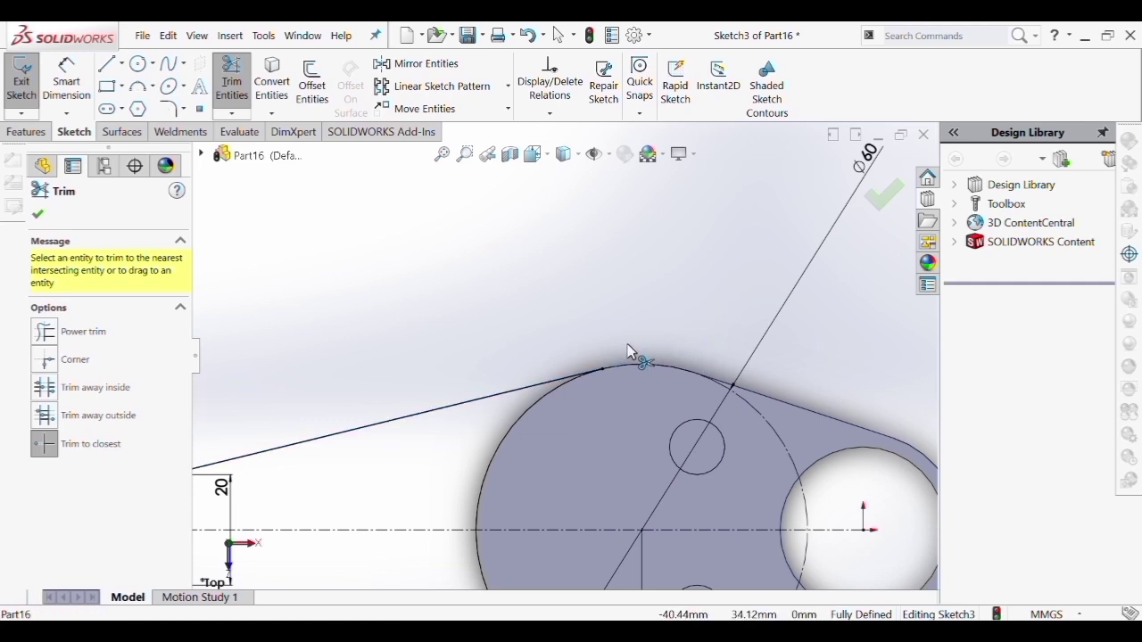
key(Escape)
scroll(531, 355, up, 5)
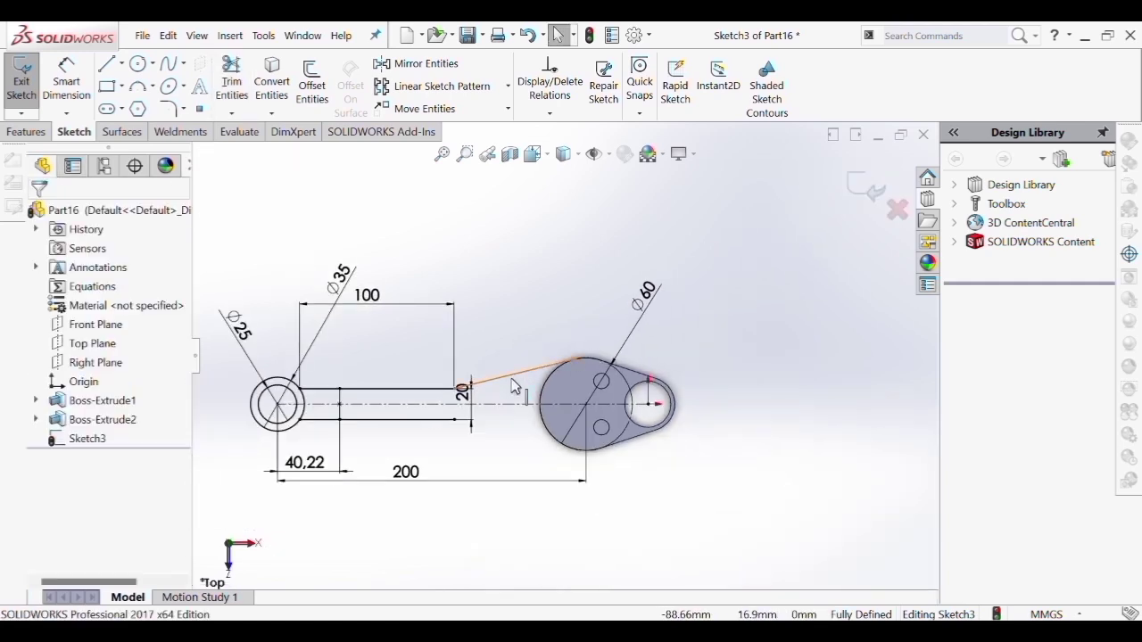
Mirror the slanted tangent line about the handle's horizontal construction centreline
click(514, 375)
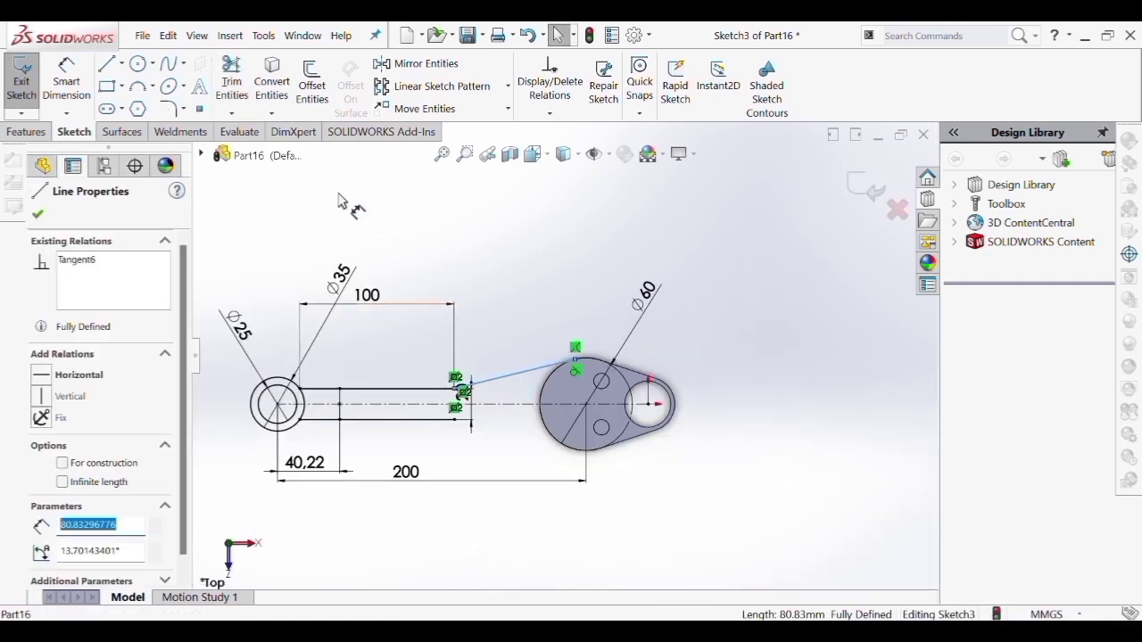
click(413, 63)
click(90, 427)
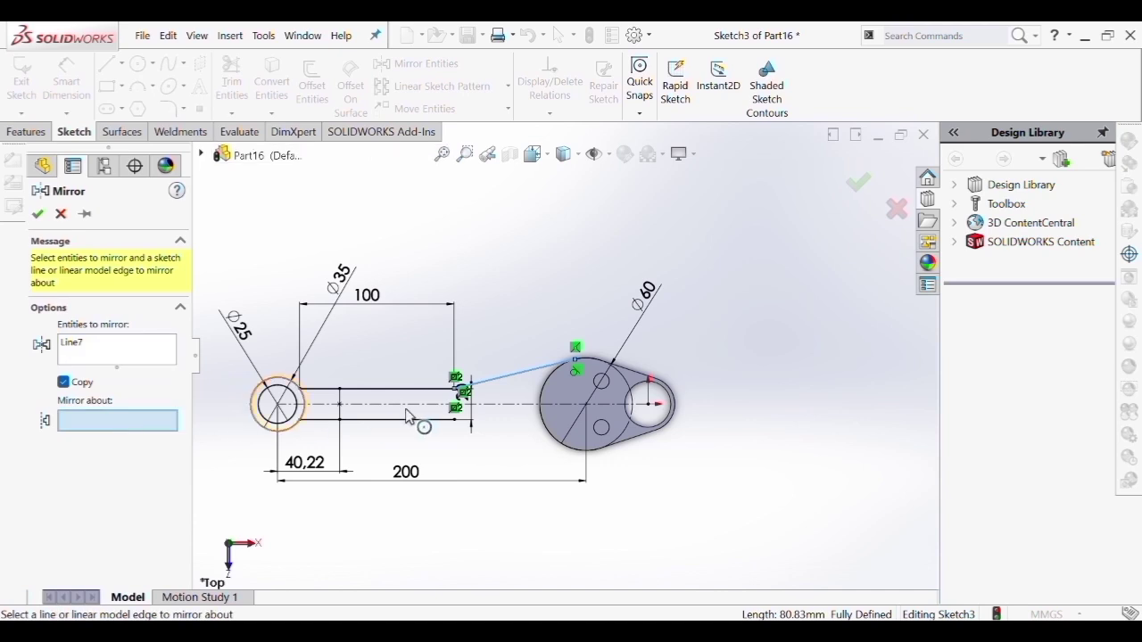
click(410, 405)
click(40, 214)
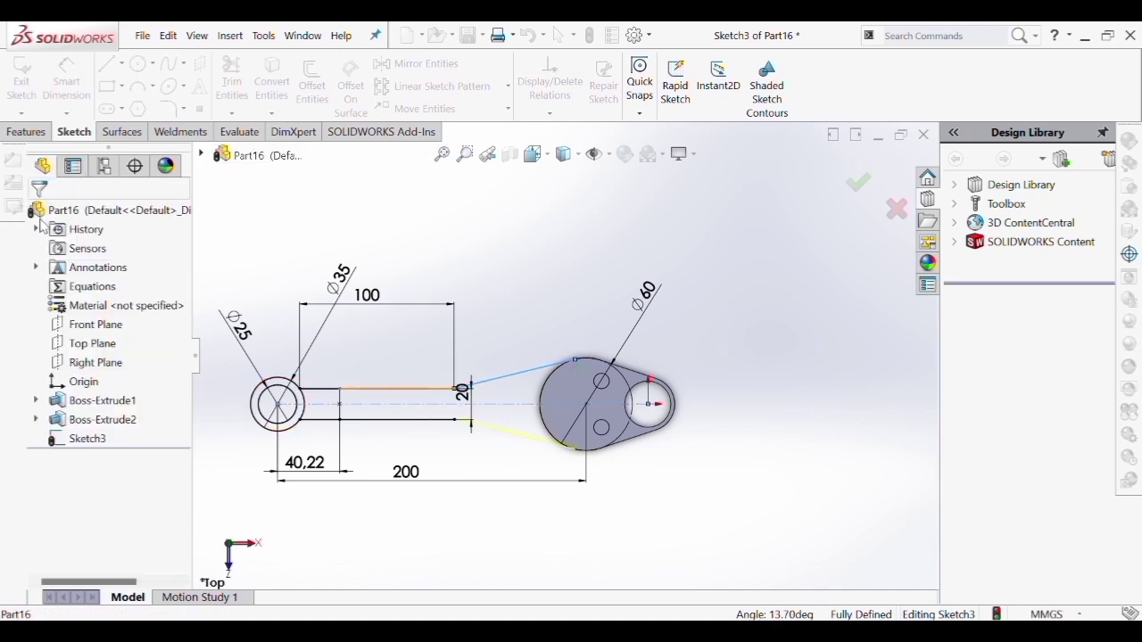
scroll(485, 400, down, 2)
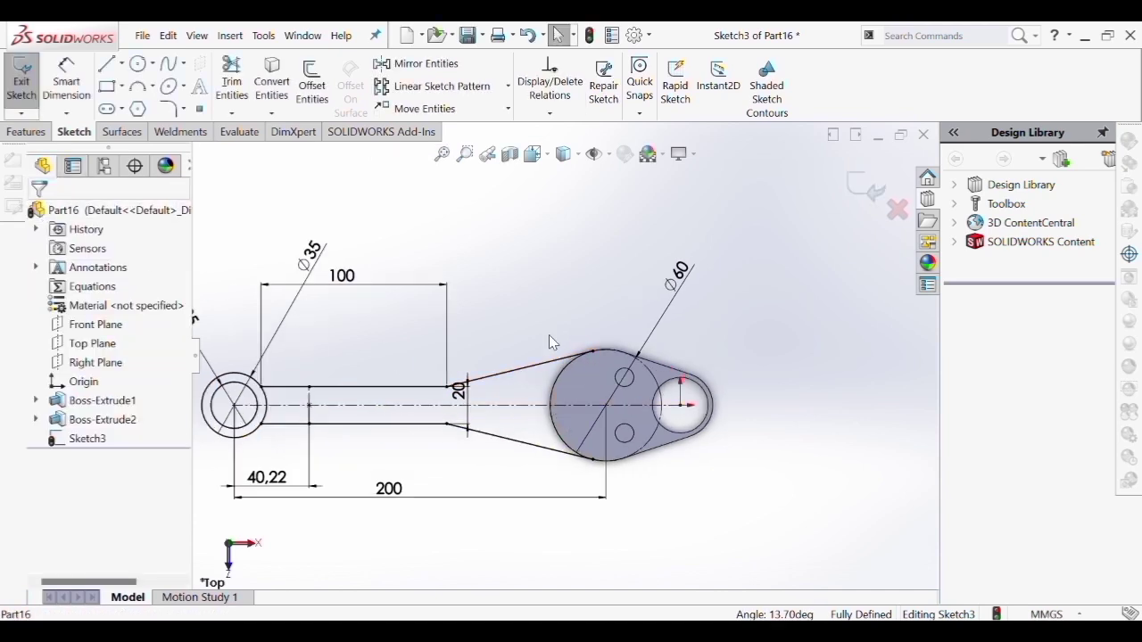
click(235, 82)
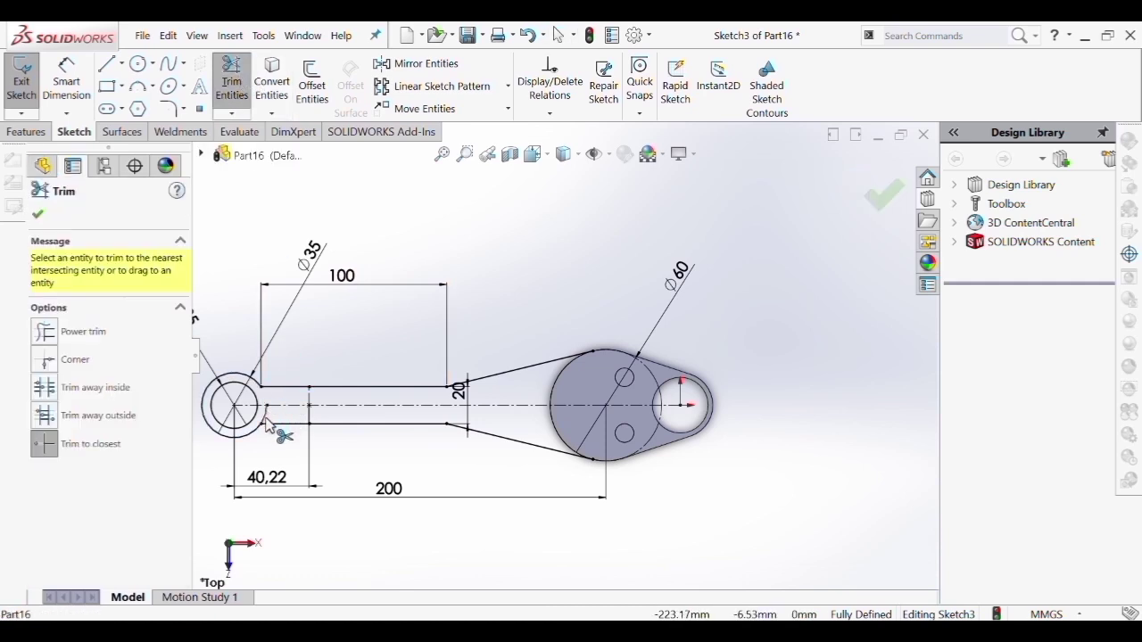
scroll(467, 406, down, 2)
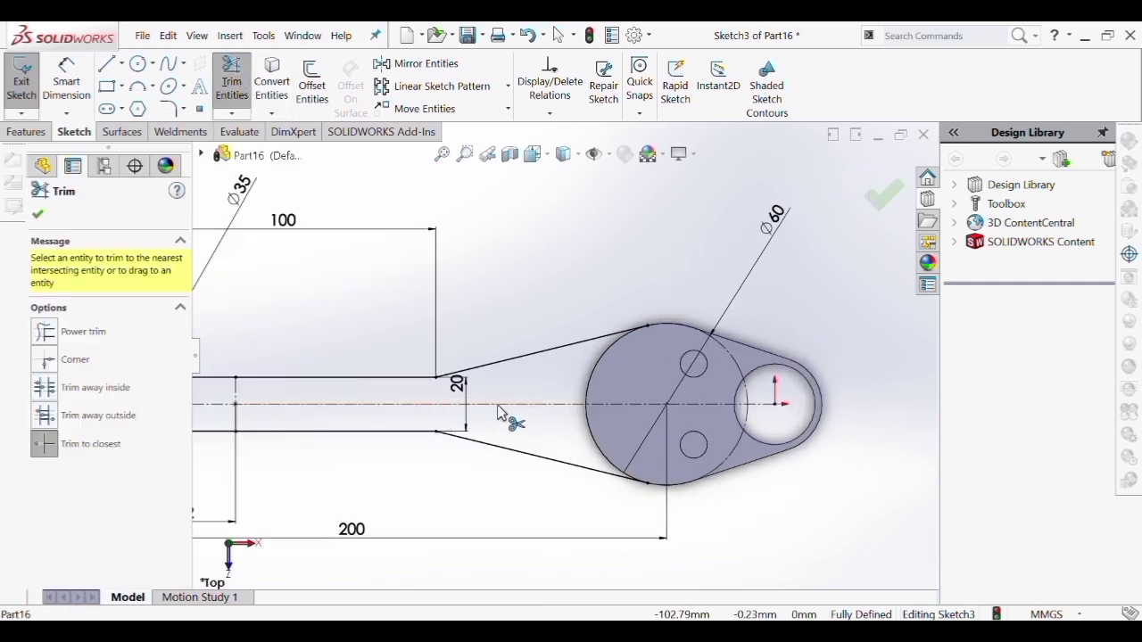
scroll(542, 403, up, 3)
key(Escape)
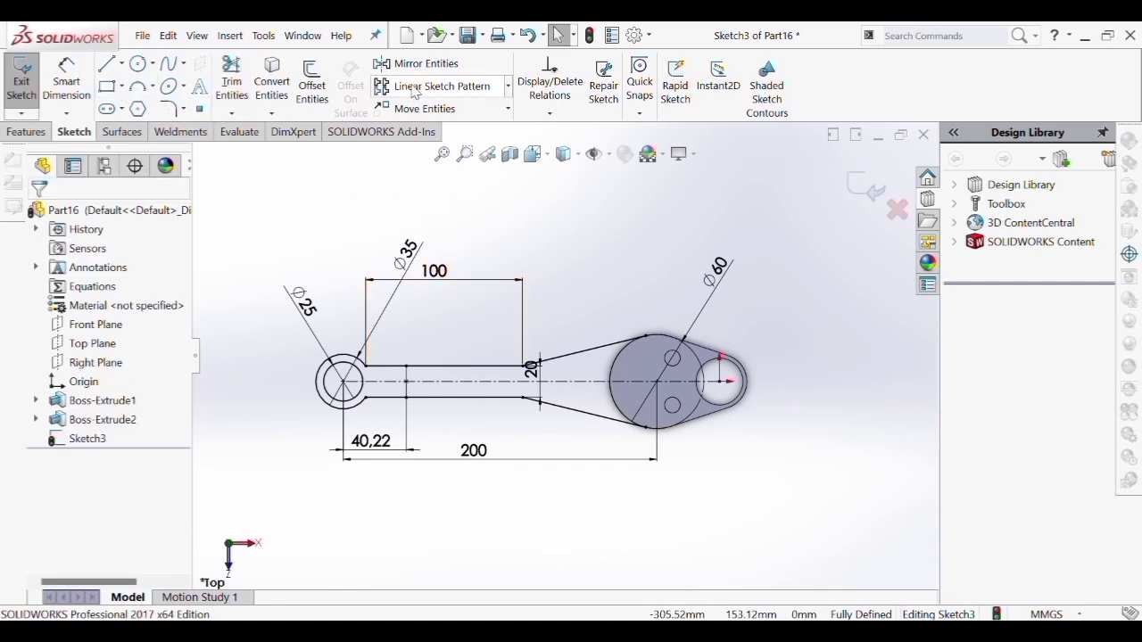
Add 100 mm sketch fillets at both corners where the straight handle lines meet the slanted lines
click(178, 111)
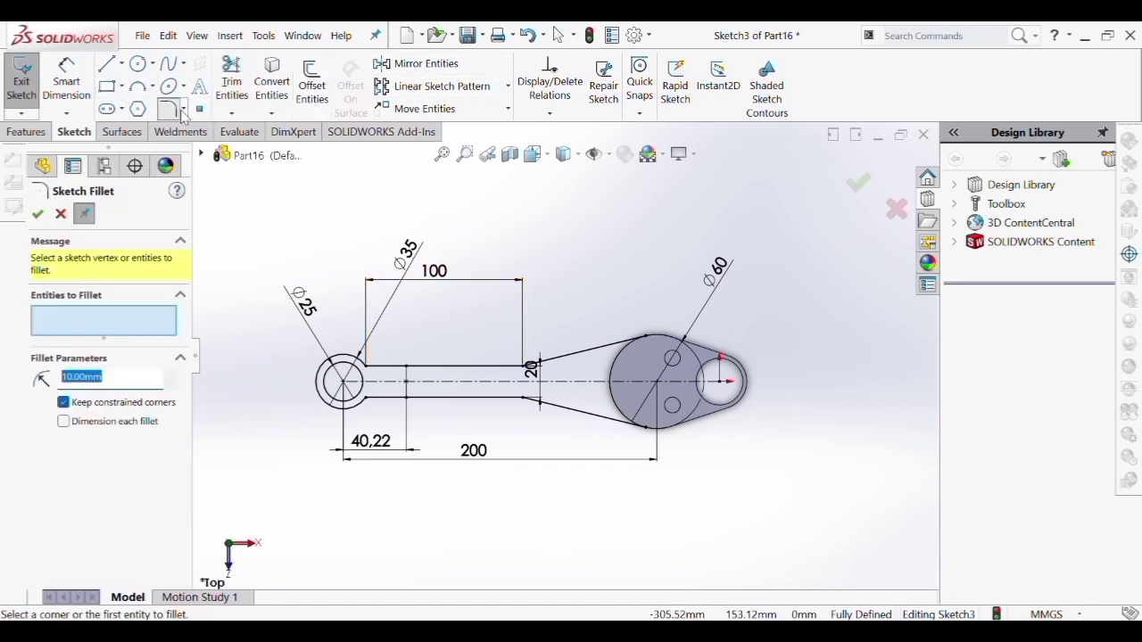
click(525, 366)
click(524, 399)
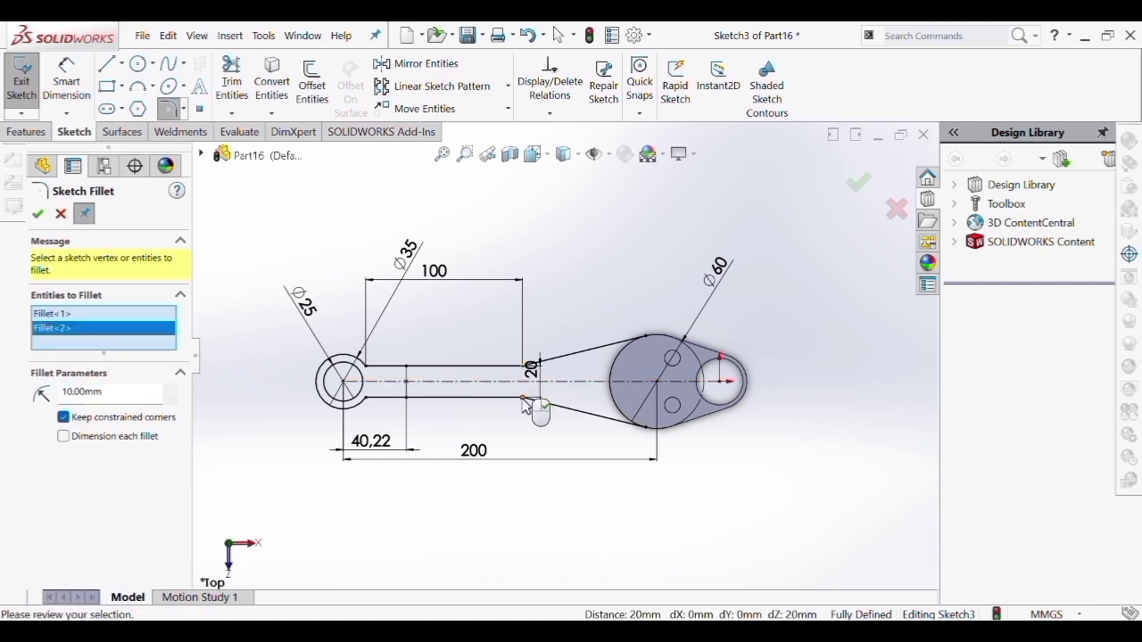
drag(125, 402, 56, 407)
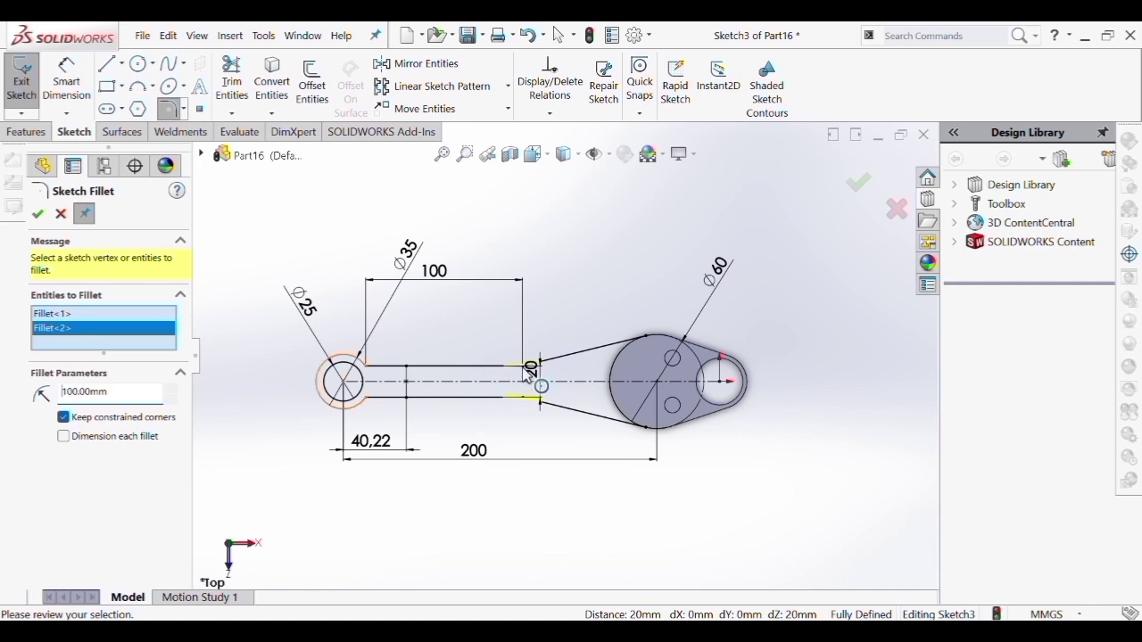
click(37, 214)
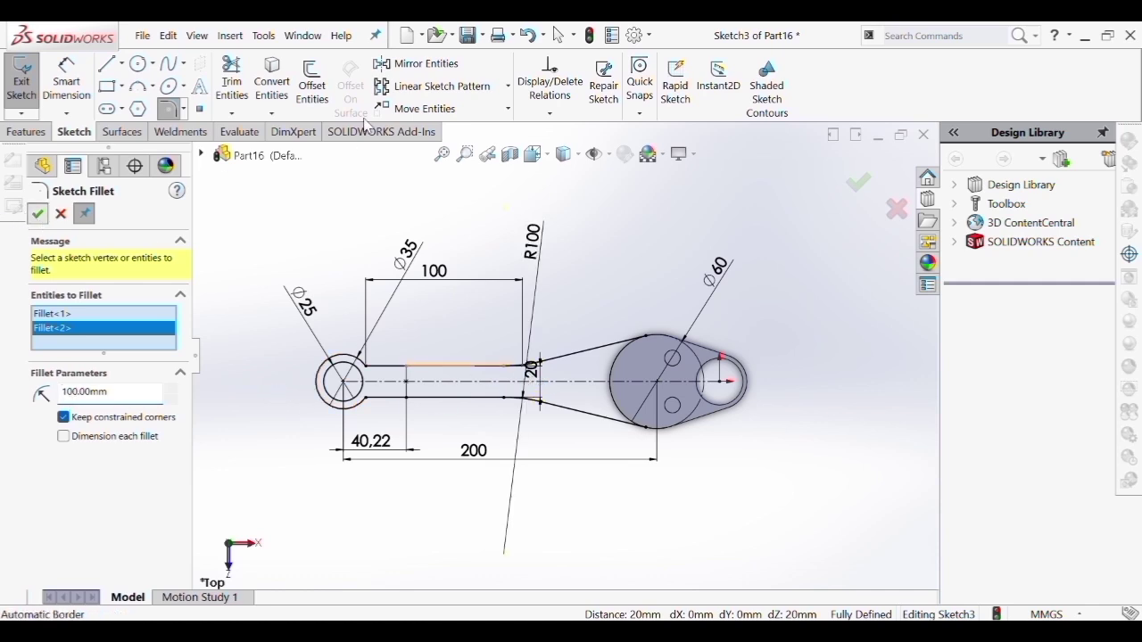
click(412, 64)
click(61, 214)
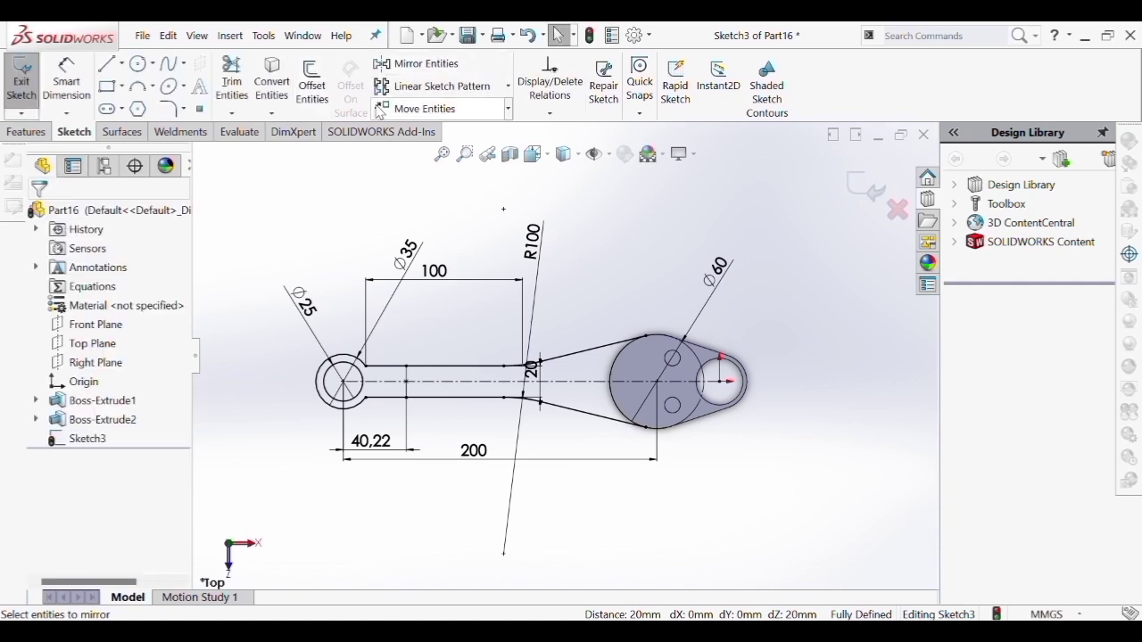
Add 3 mm sketch fillets at both corners where the handle lines meet the 35 mm circle
click(168, 108)
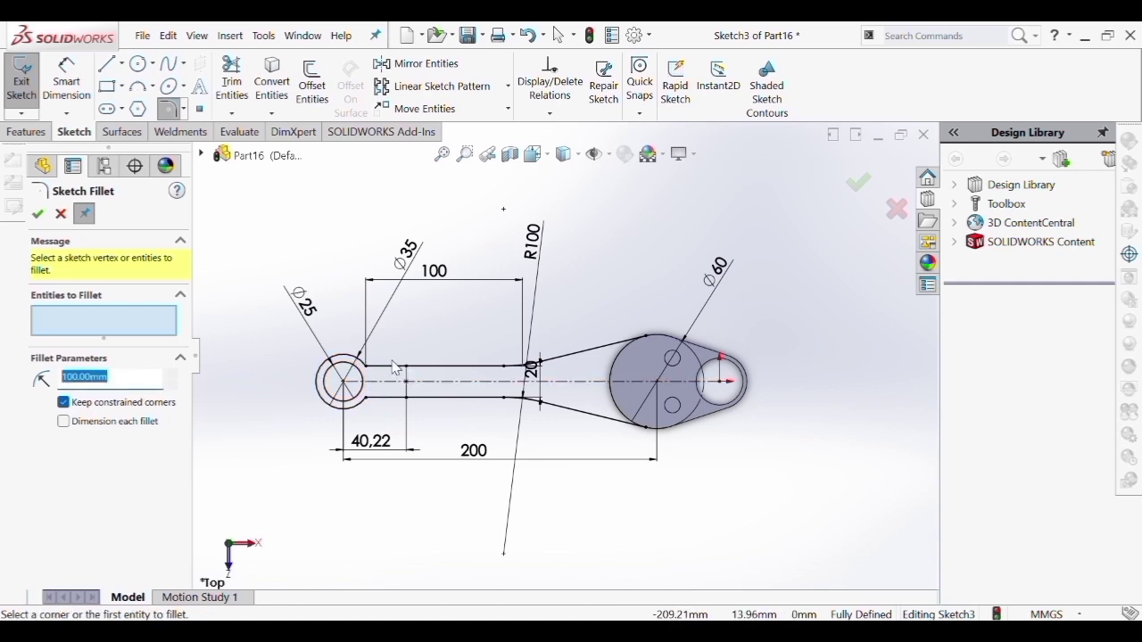
text(3)
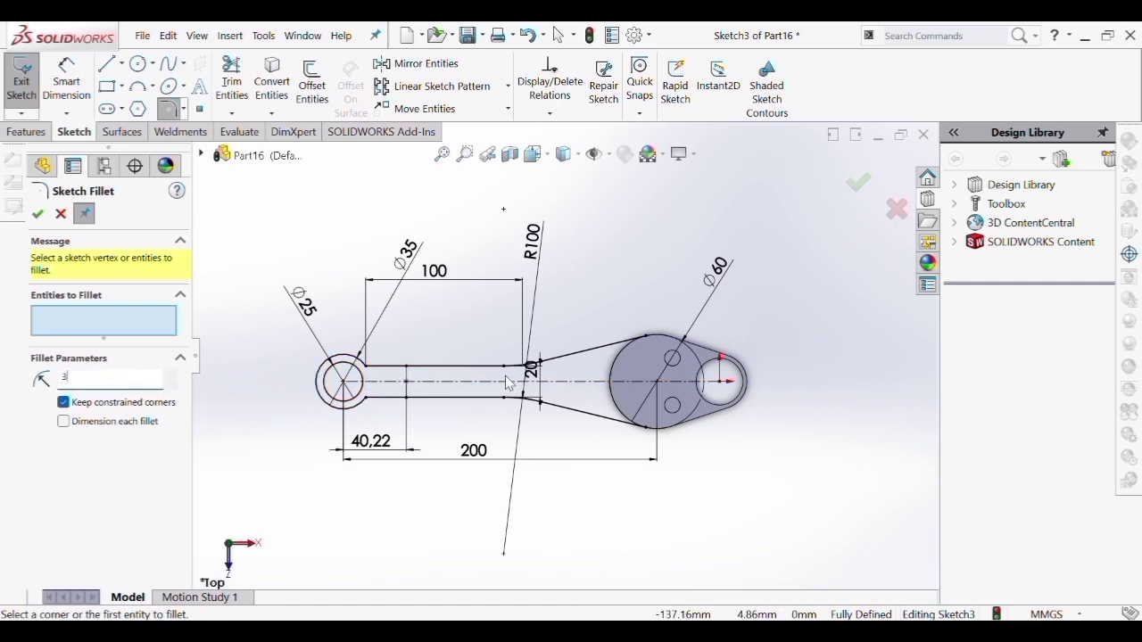
click(365, 398)
click(367, 367)
scroll(371, 365, down, 3)
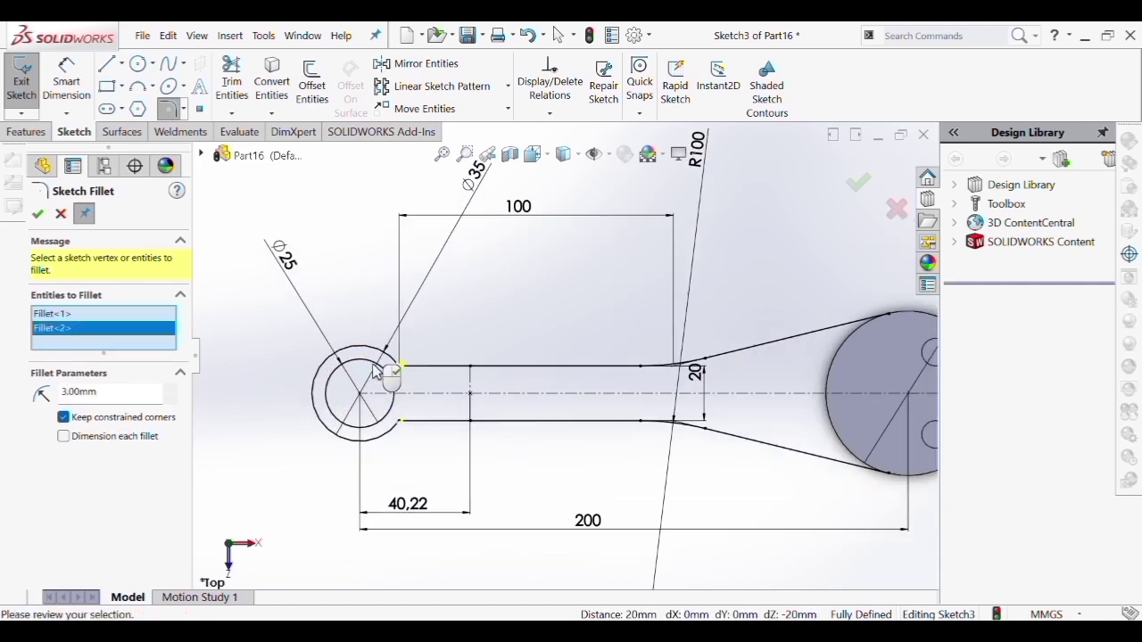
scroll(376, 373, down, 4)
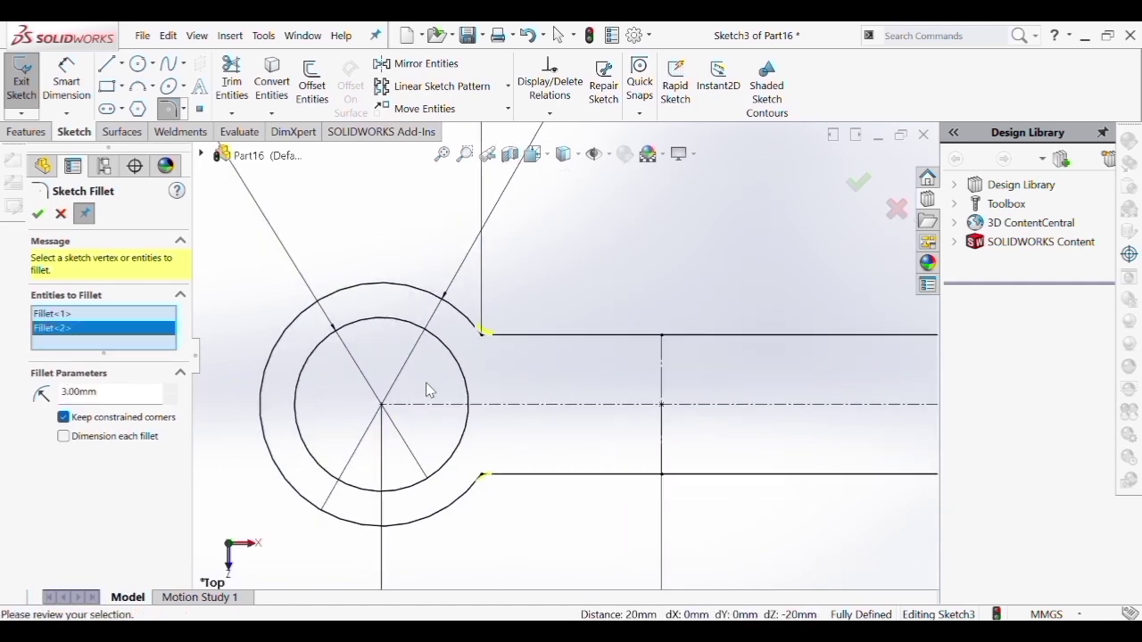
click(37, 213)
scroll(456, 266, up, 3)
scroll(637, 329, up, 6)
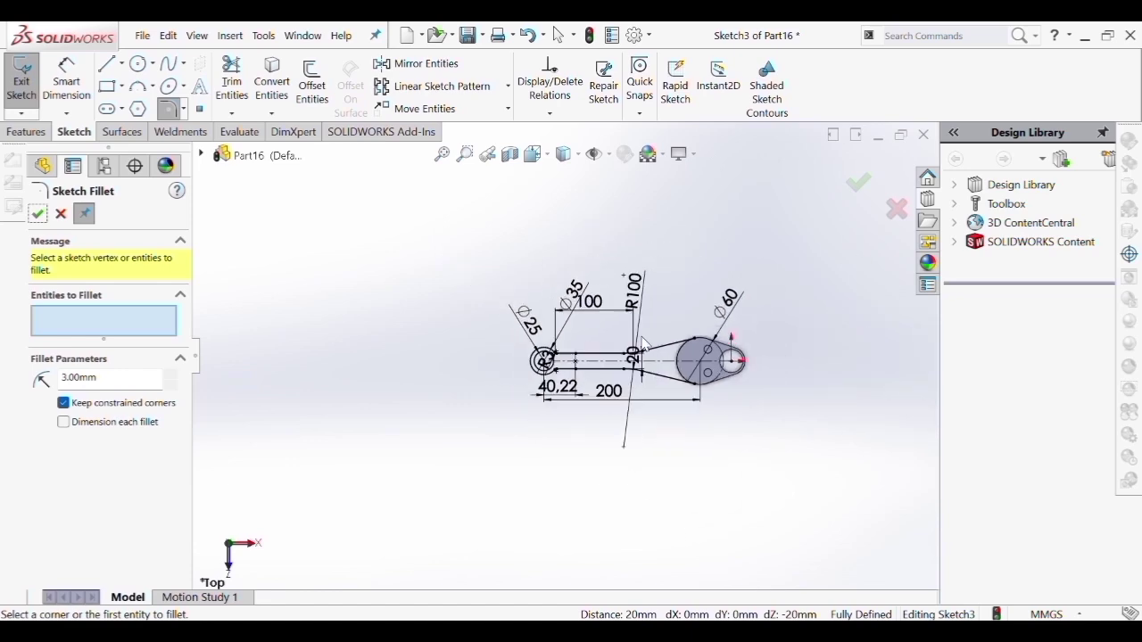
scroll(635, 361, down, 4)
mouse_move(633, 361)
middle_down()
mouse_move(586, 298)
mouse_move(505, 447)
mouse_move(450, 460)
middle_up()
scroll(557, 343, down, 2)
scroll(505, 446, up, 6)
click(37, 214)
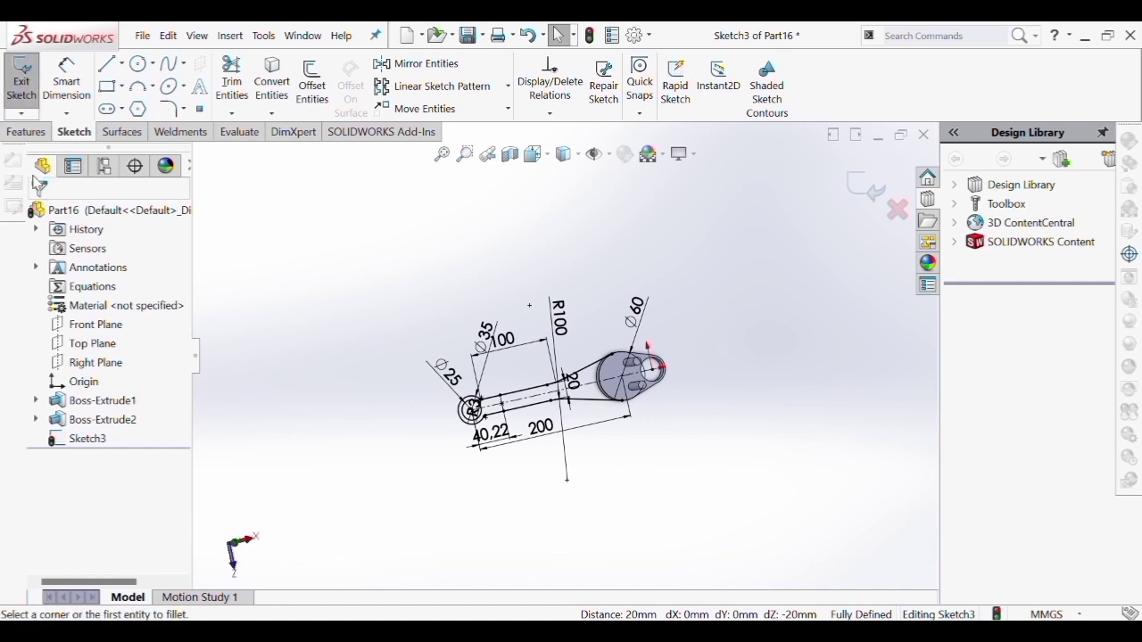
click(26, 132)
click(28, 90)
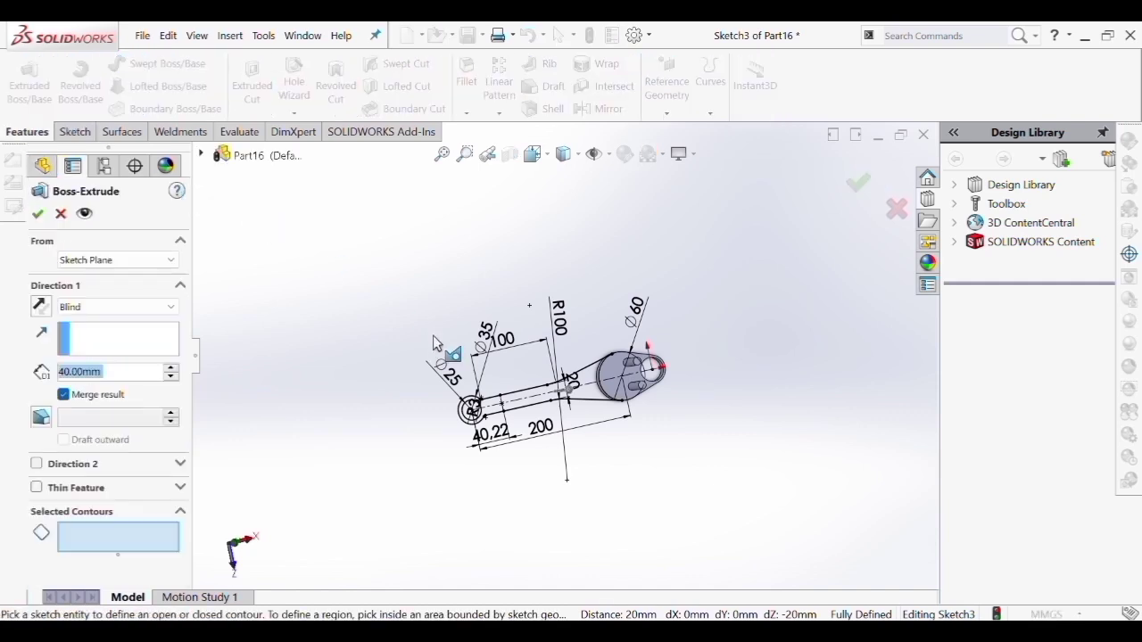
mouse_move(458, 344)
middle_down()
mouse_move(607, 355)
mouse_move(604, 306)
mouse_move(625, 375)
mouse_move(630, 366)
middle_up()
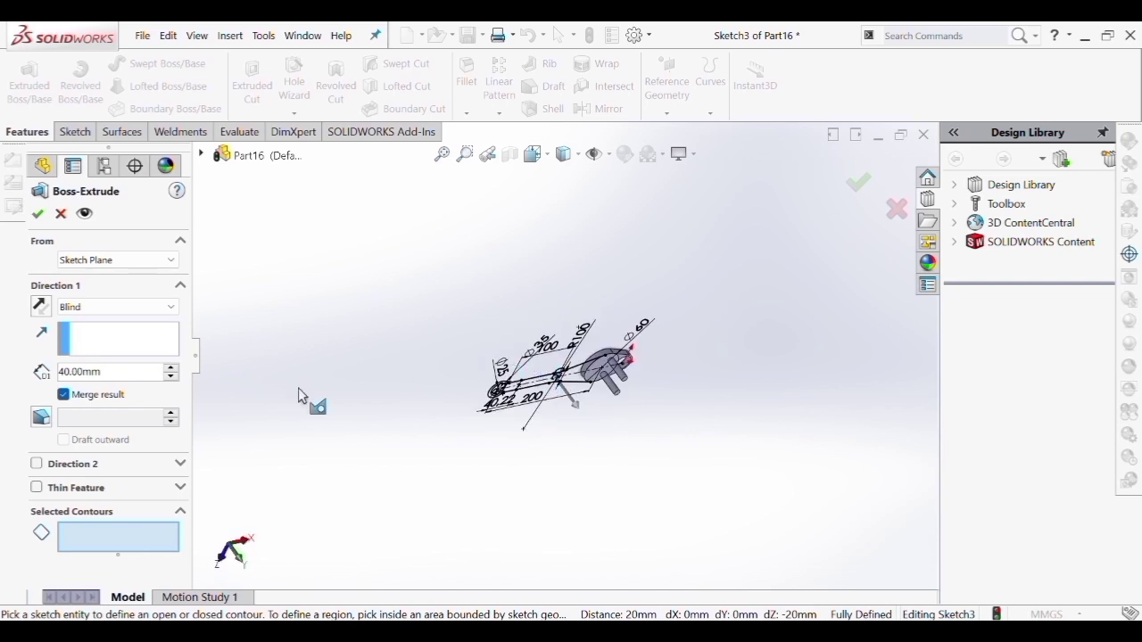
double_click(112, 376)
text(10)
key(Return)
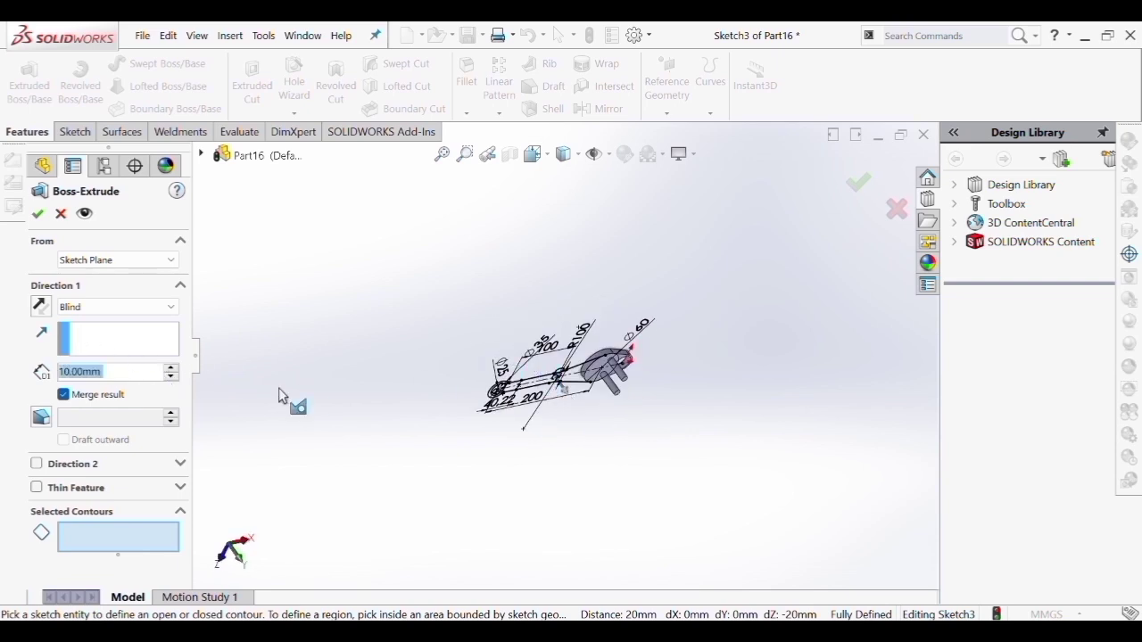
middle_drag(396, 459, 532, 399)
click(589, 390)
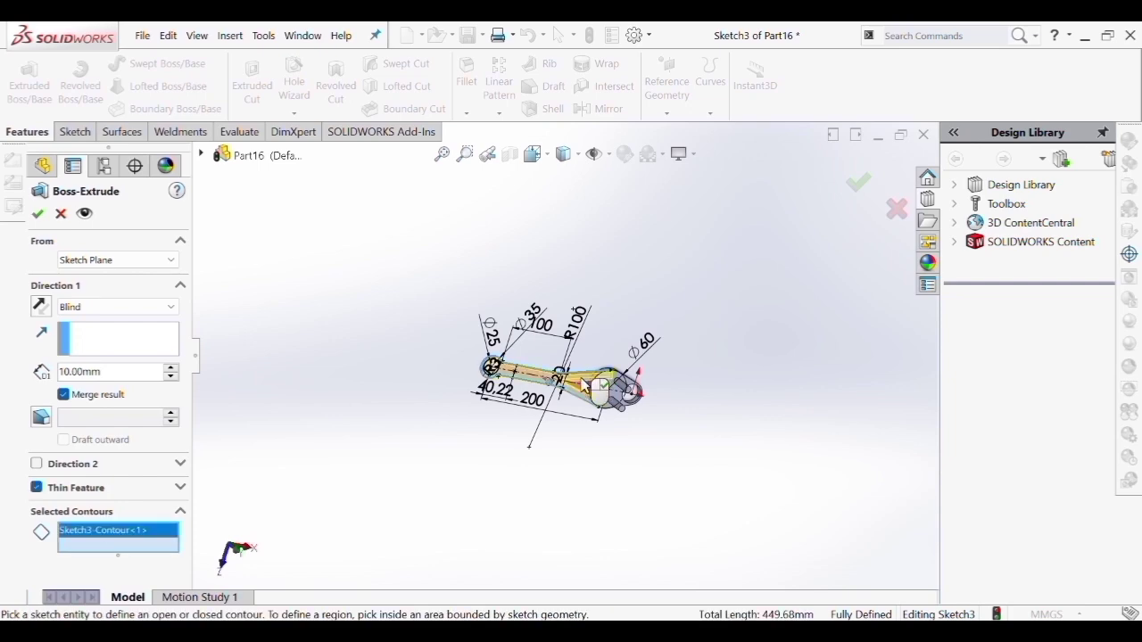
scroll(586, 383, down, 4)
right_click(88, 535)
click(130, 545)
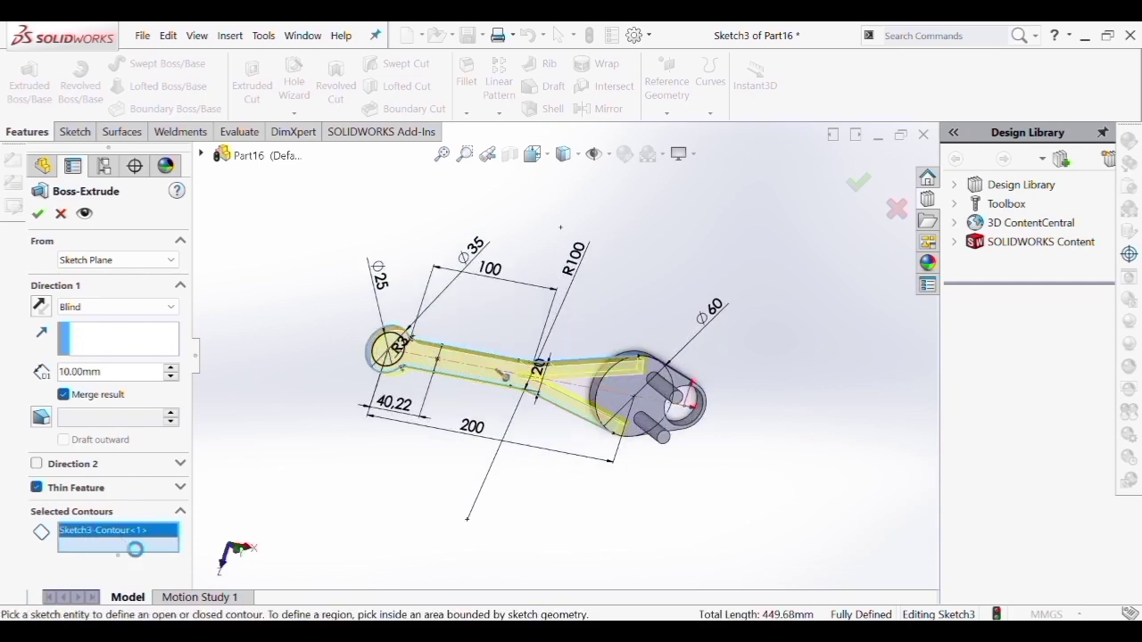
mouse_move(487, 424)
middle_down()
mouse_move(536, 377)
mouse_move(624, 365)
mouse_move(658, 342)
mouse_move(421, 421)
middle_up()
click(577, 396)
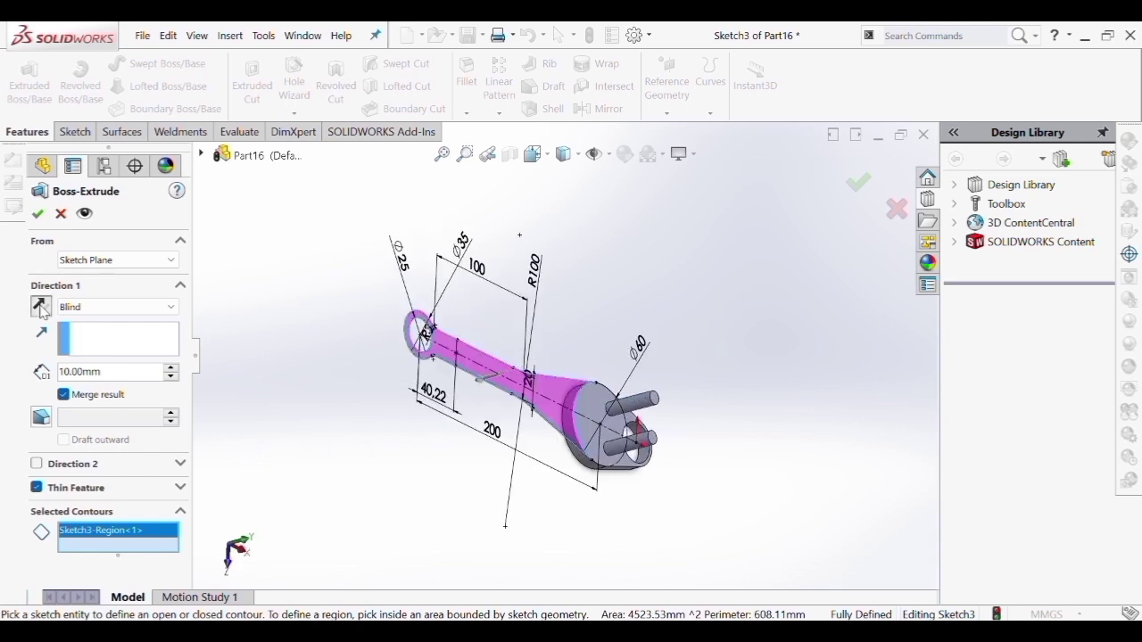
click(60, 214)
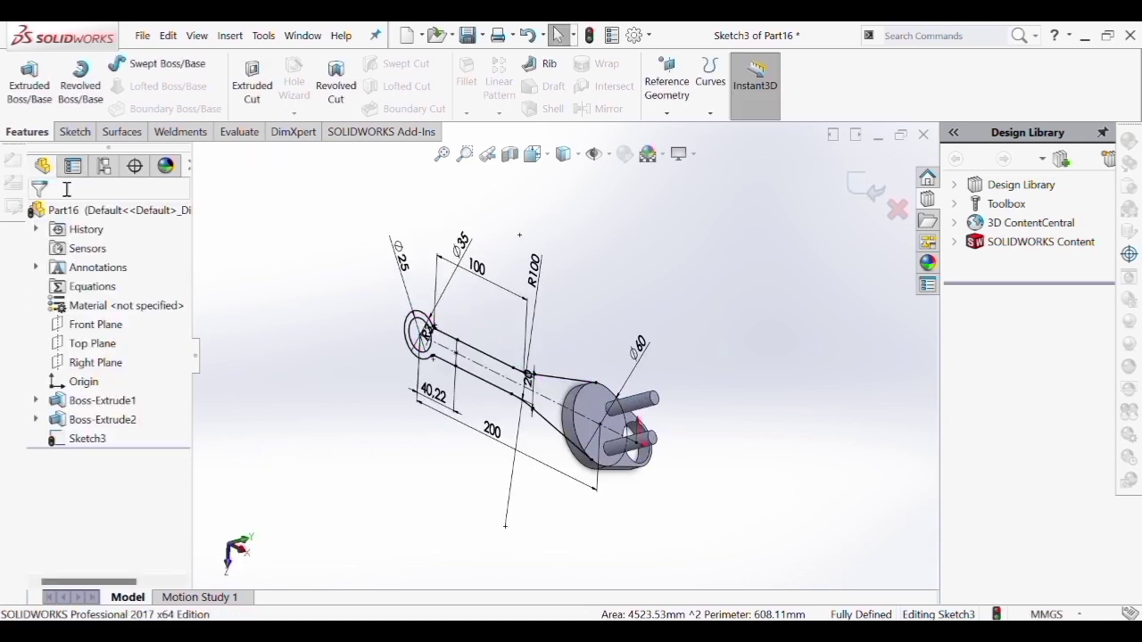
Extrude the handle region including the end ring 10 mm in the reversed direction, merged with the plate
click(29, 79)
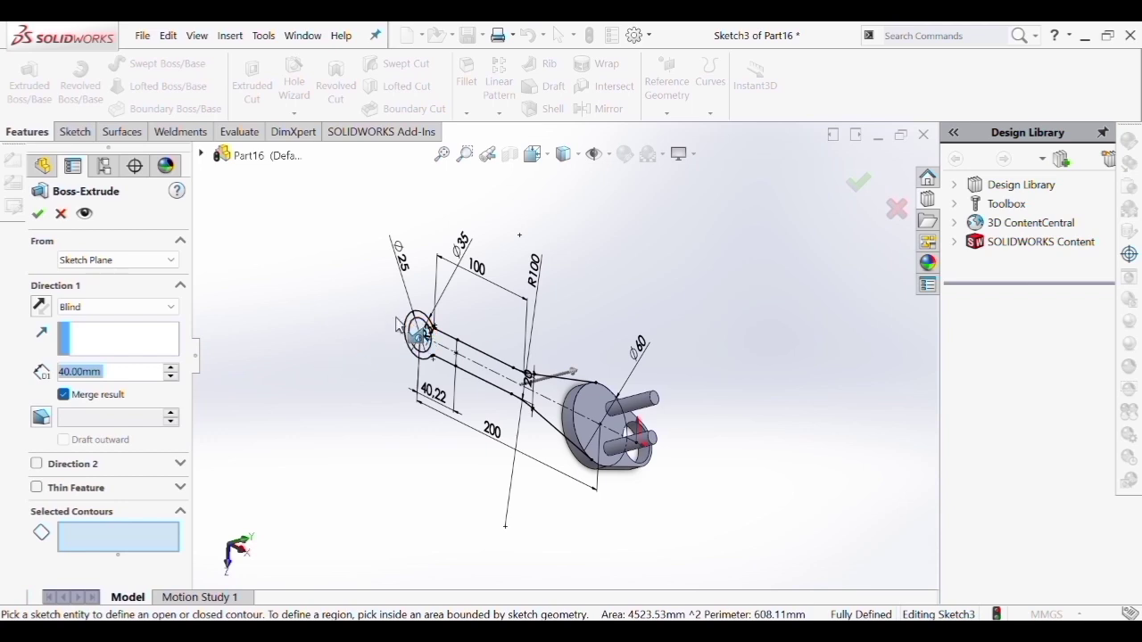
click(556, 373)
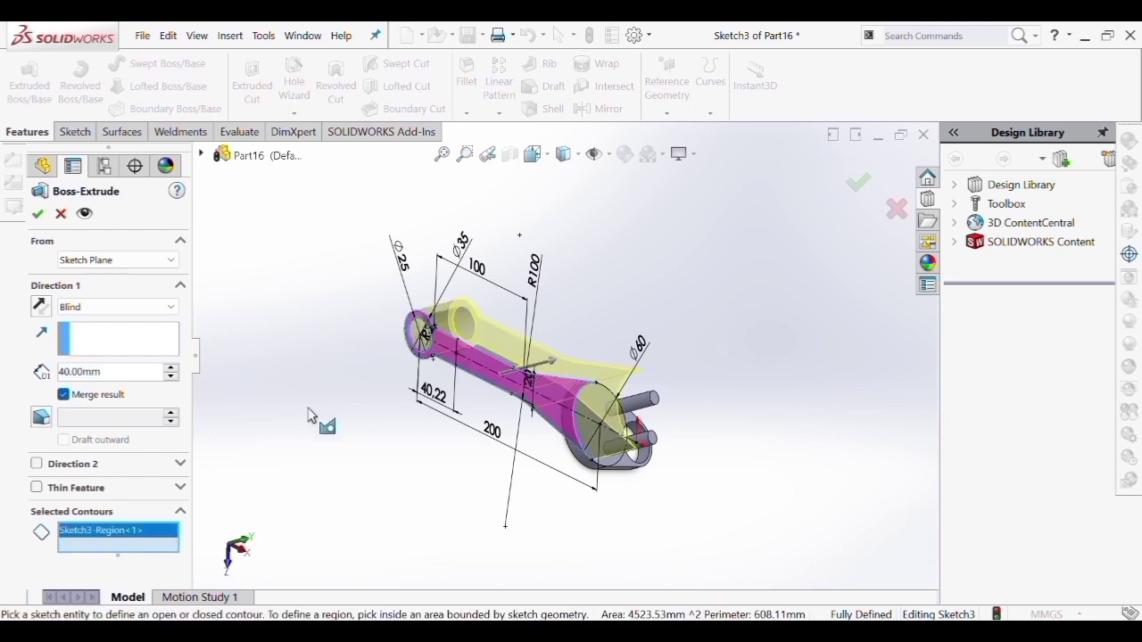
click(39, 306)
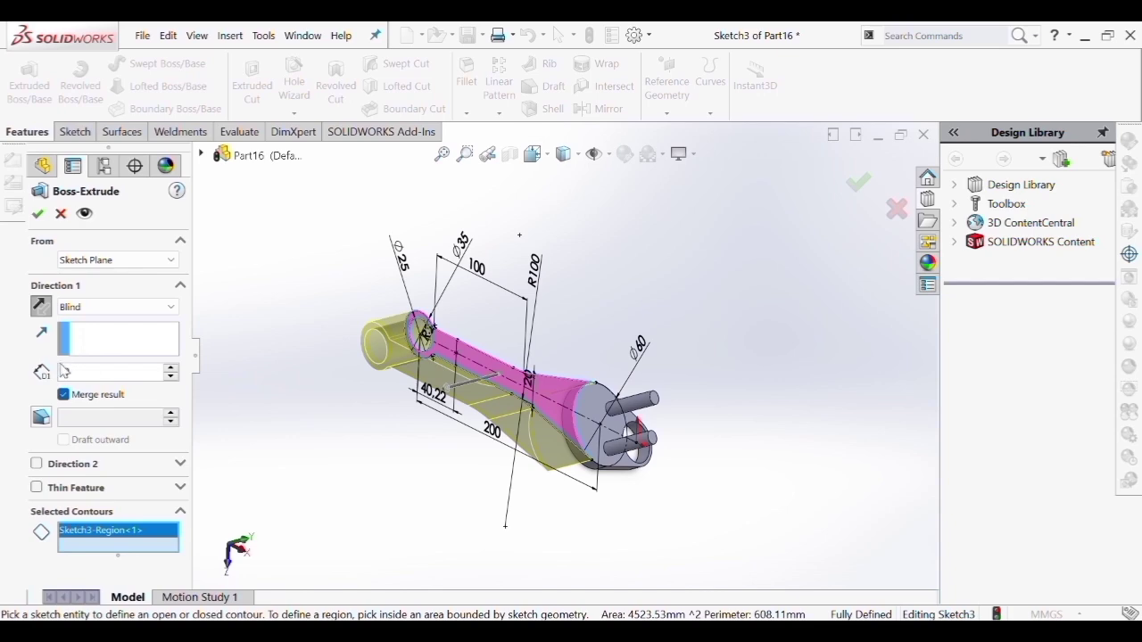
key(Return)
mouse_move(348, 384)
middle_down()
mouse_move(544, 299)
mouse_move(397, 396)
mouse_move(328, 382)
middle_up()
click(38, 215)
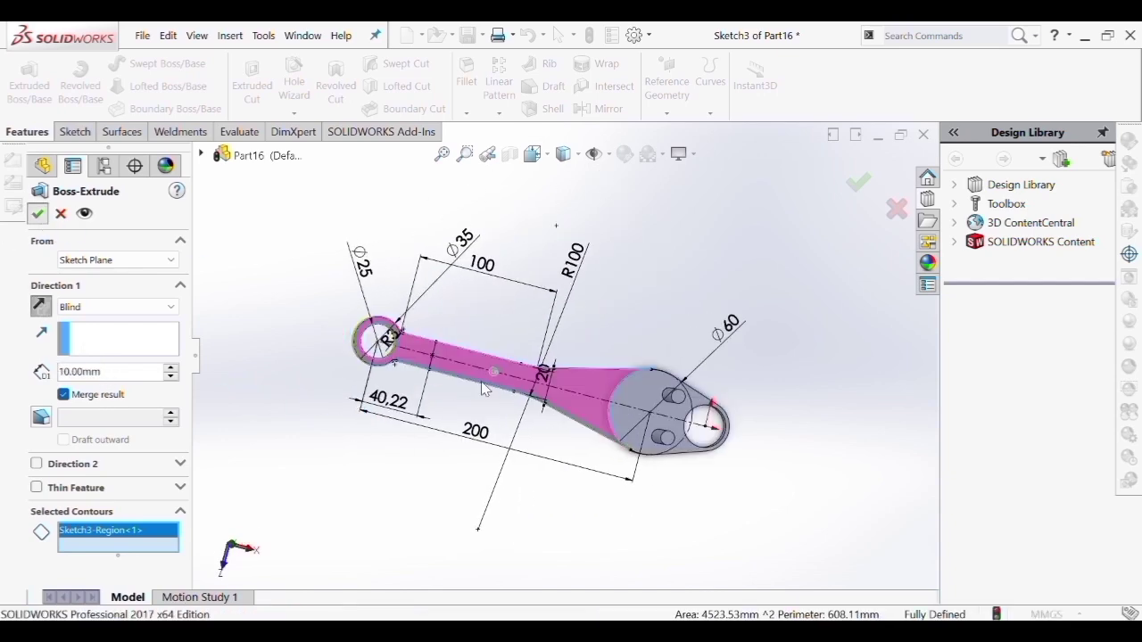
middle_drag(612, 496, 566, 371)
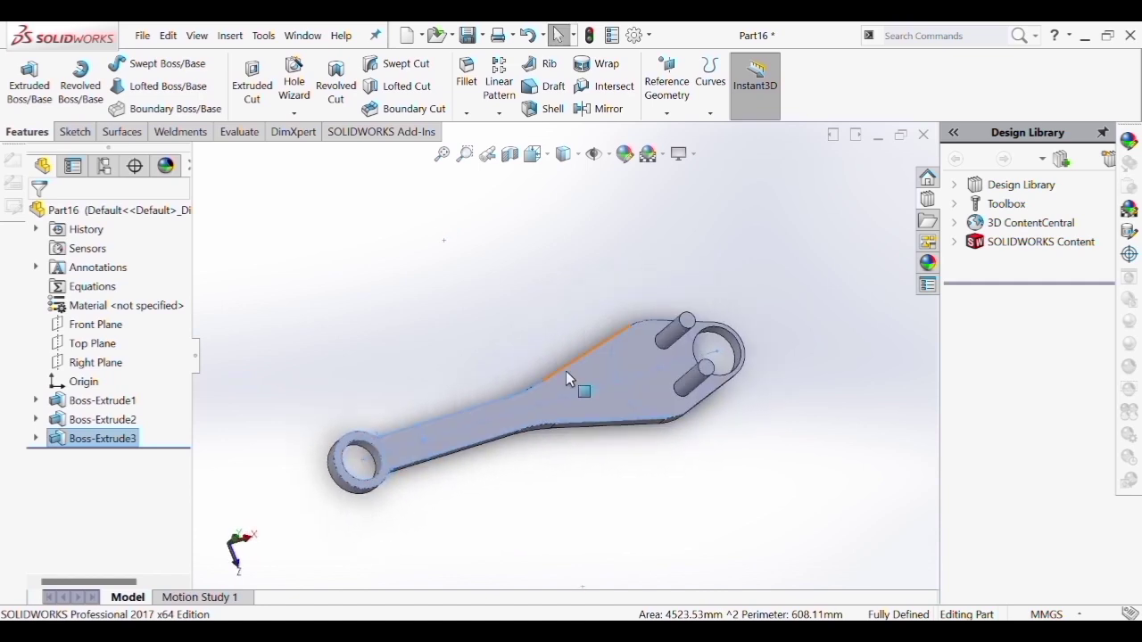
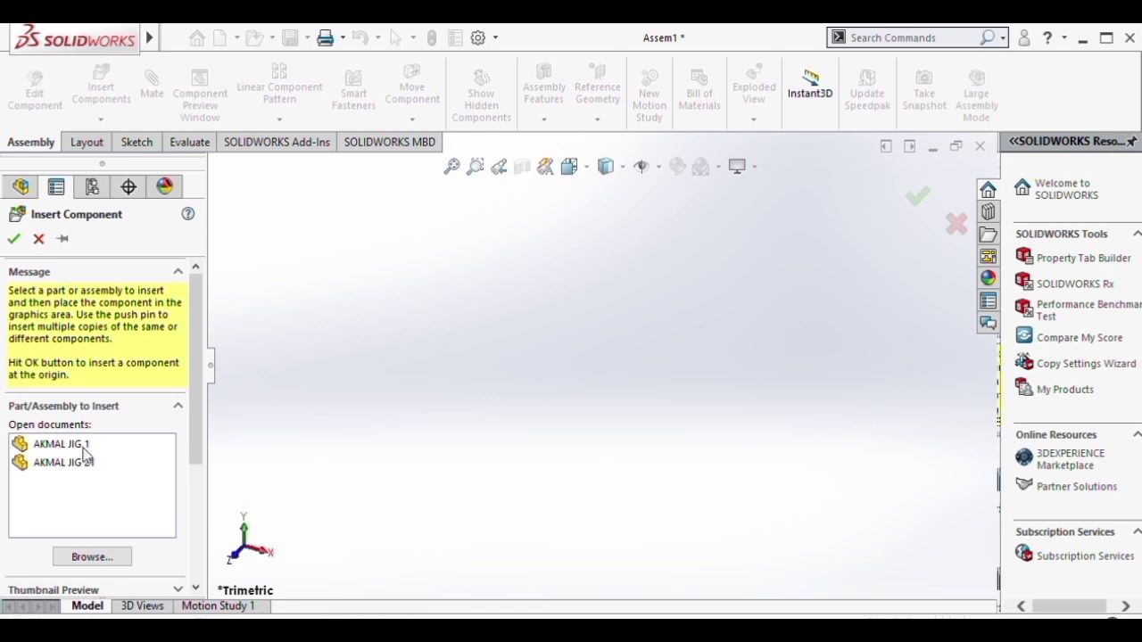
Insert the JIG 21 handle part and the JIG 1 base part into the assembly
click(124, 467)
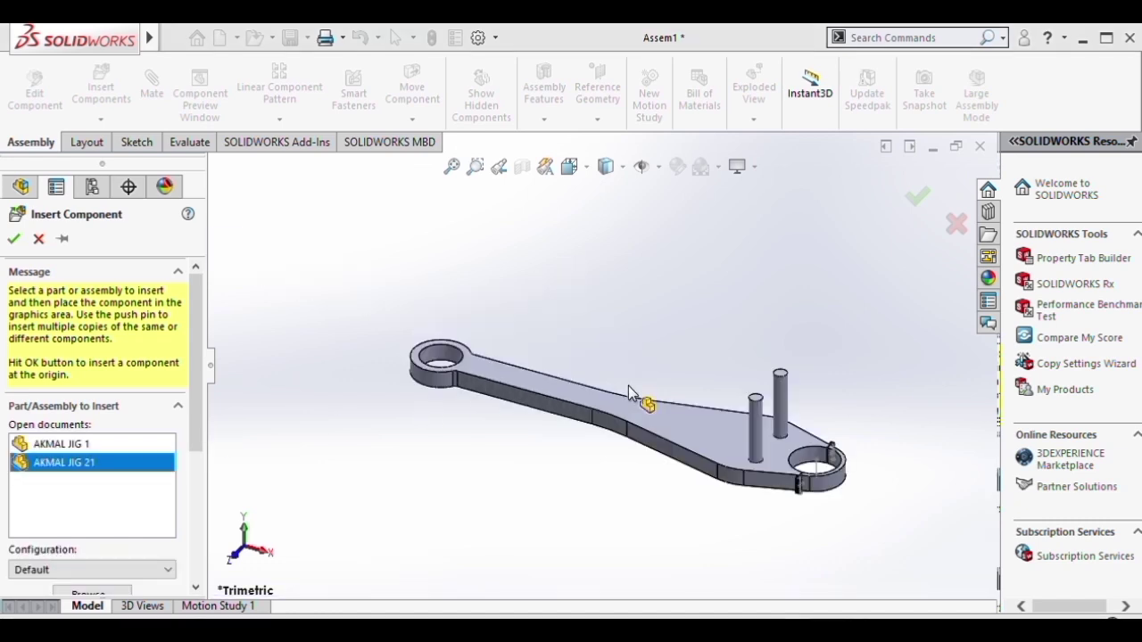
click(658, 454)
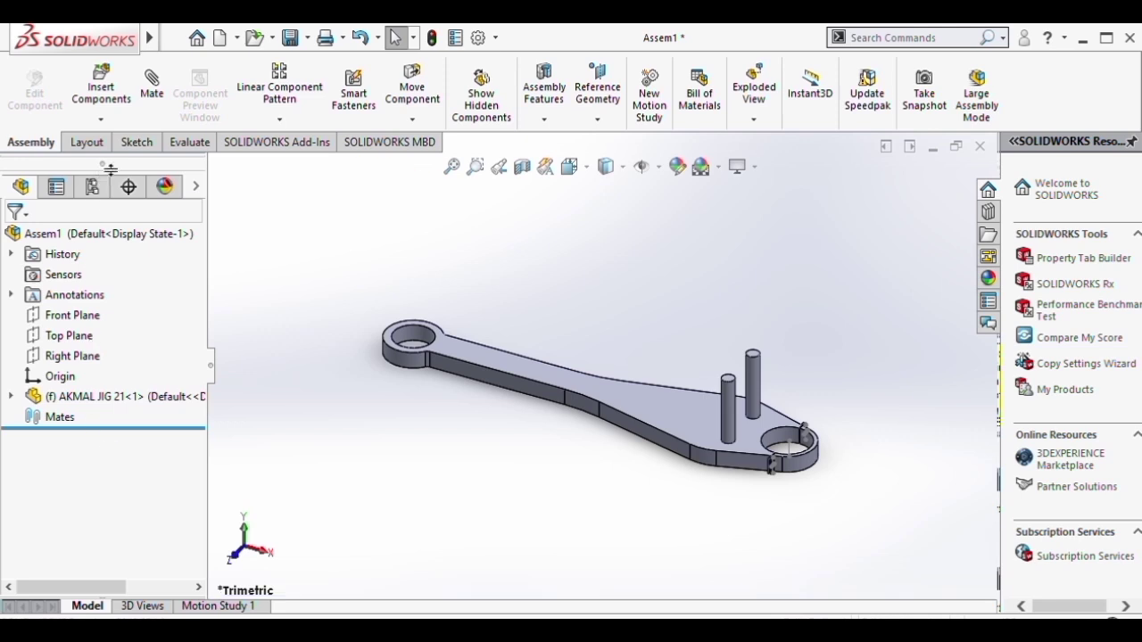
click(100, 92)
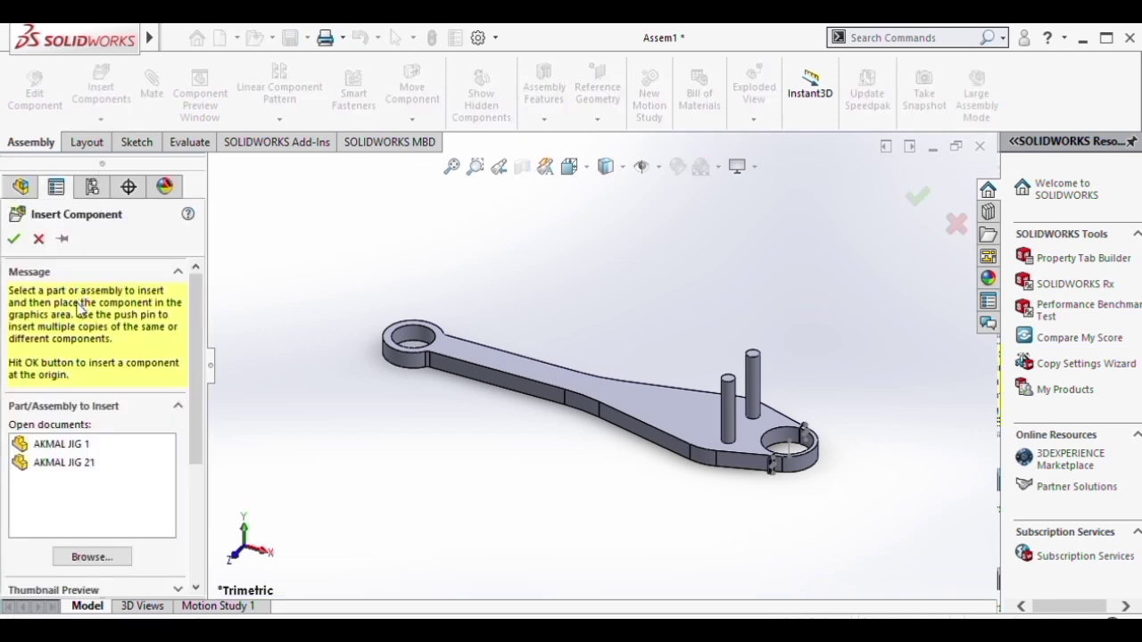
click(62, 444)
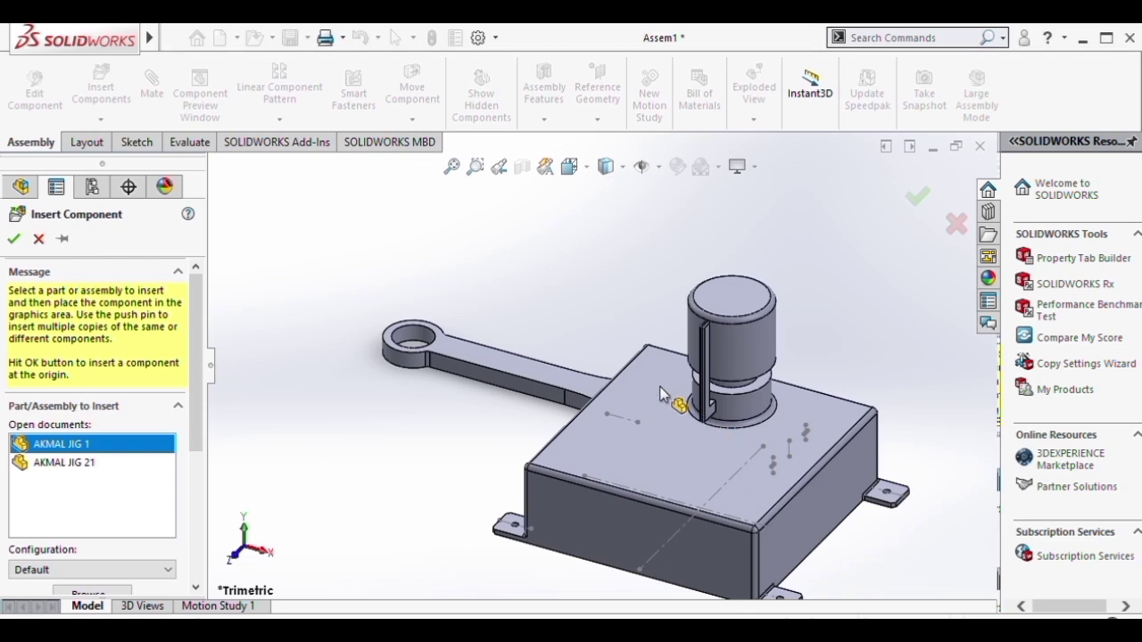
click(662, 394)
scroll(660, 411, up, 5)
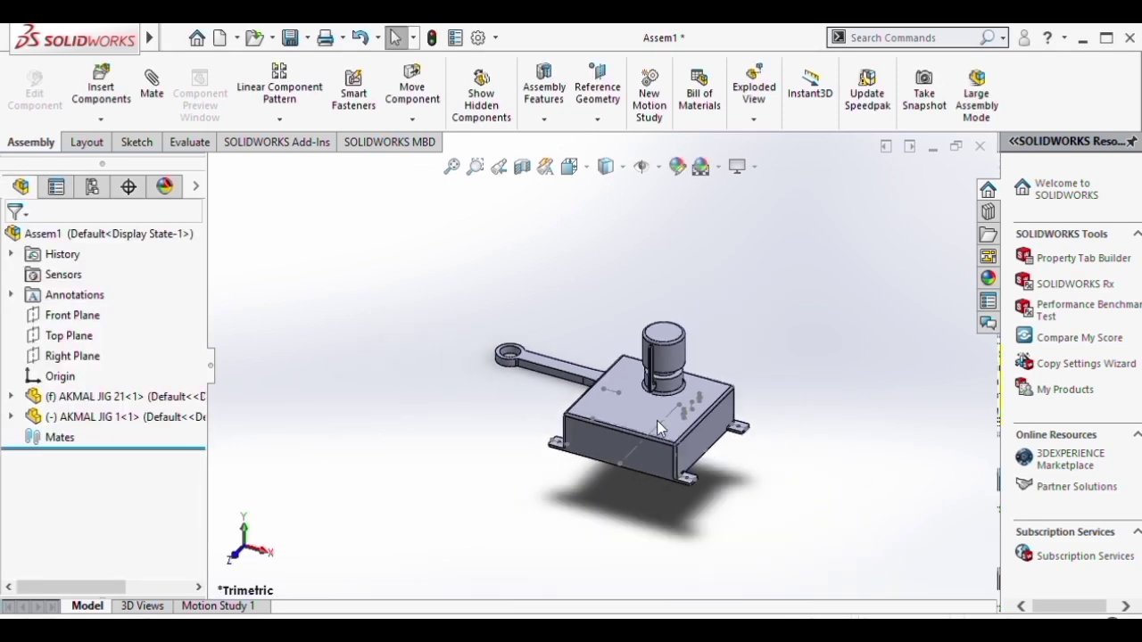
Move the base part clear of the handle and set the handle part to float
click(656, 420)
drag(702, 331, 798, 188)
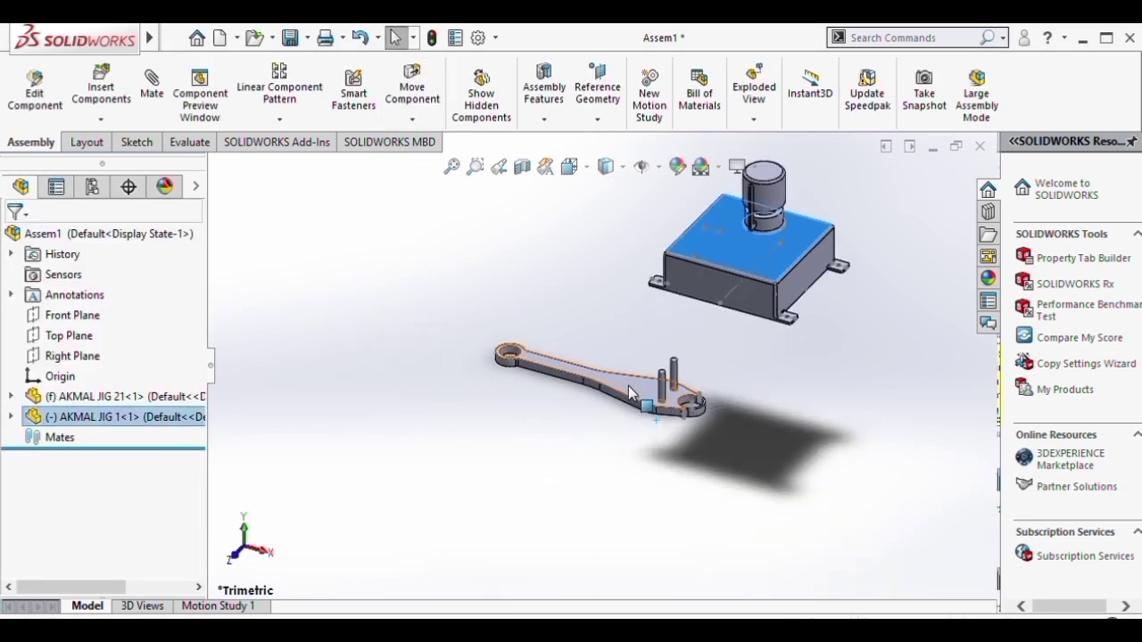
click(614, 405)
click(94, 394)
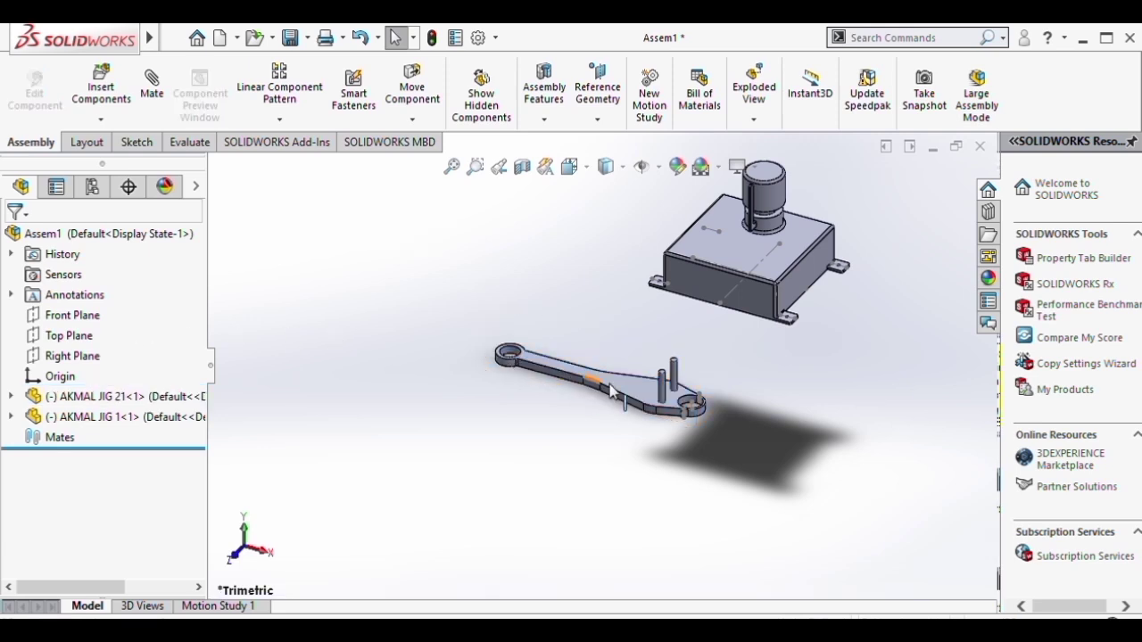
Place the handle and the base part side by side and fix the base part in position
drag(639, 383, 493, 343)
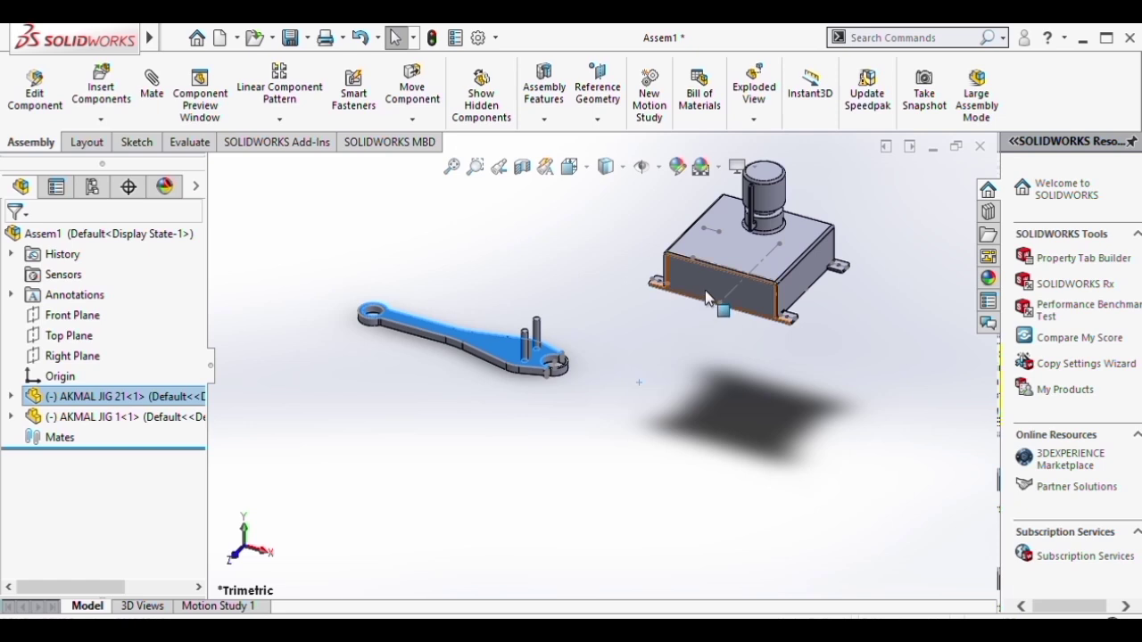
drag(706, 297, 630, 439)
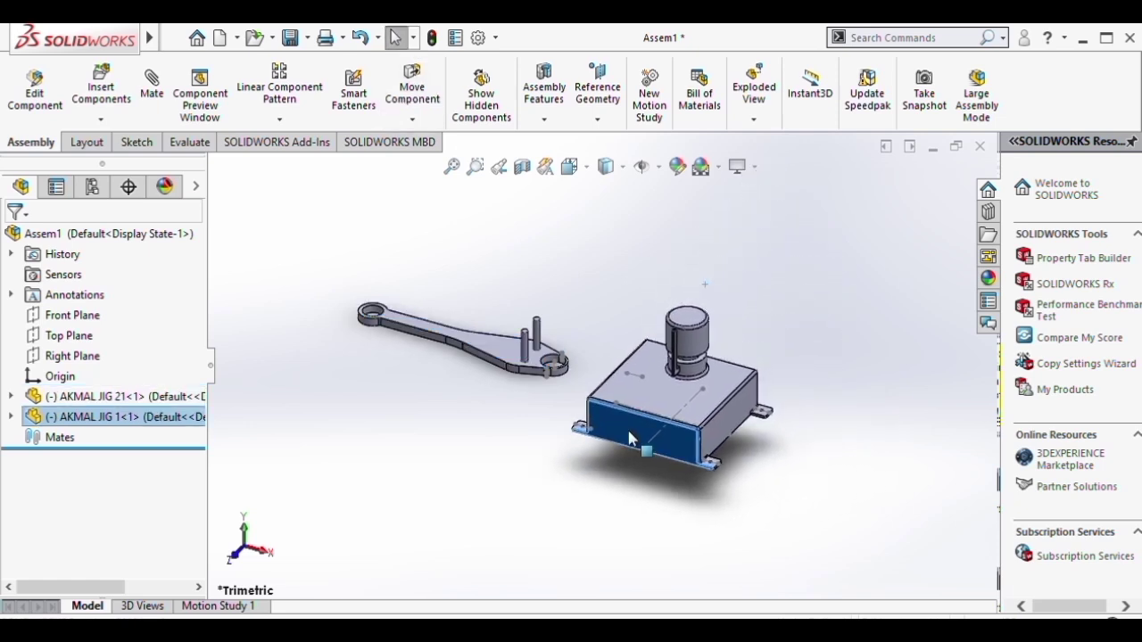
scroll(632, 428, down, 2)
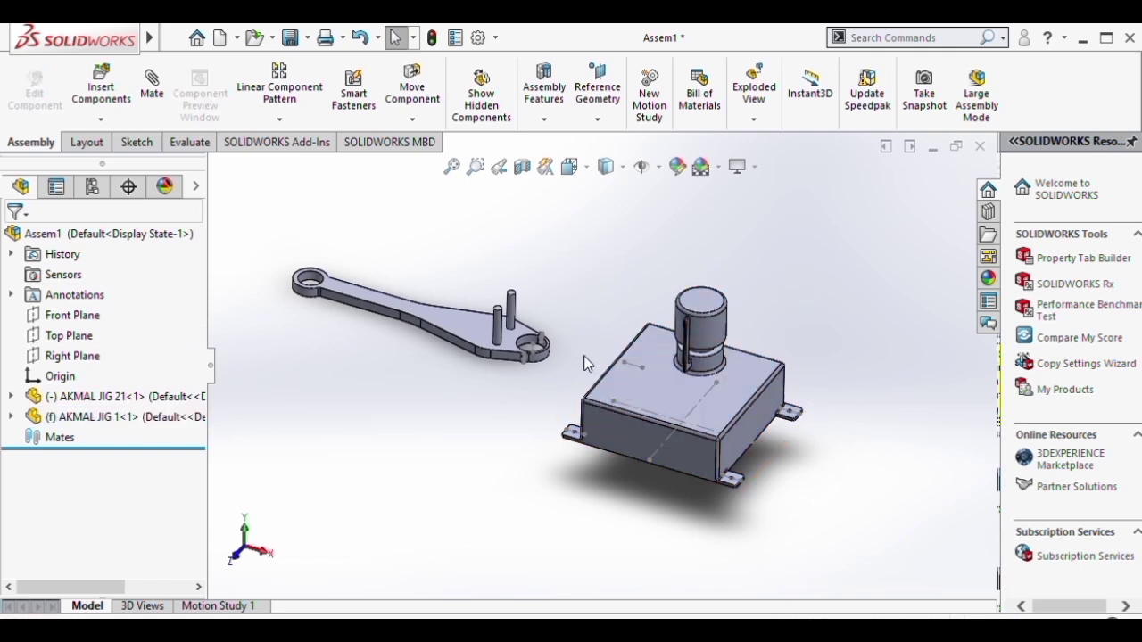
scroll(656, 418, up, 2)
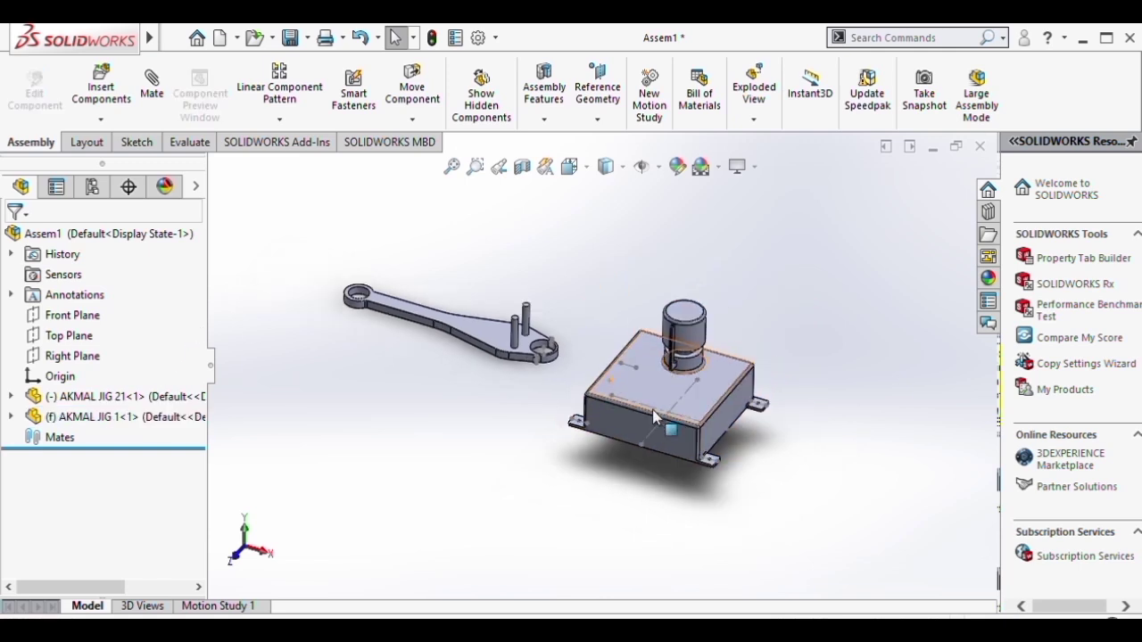
Reposition the floating handle part so that it lies beside the base, with its clamp ring toward the post
middle_drag(656, 418, 475, 312)
click(475, 312)
middle_drag(502, 398, 529, 306)
drag(516, 302, 598, 186)
scroll(633, 259, down, 3)
middle_drag(635, 268, 669, 389)
scroll(666, 309, up, 2)
scroll(660, 286, up, 3)
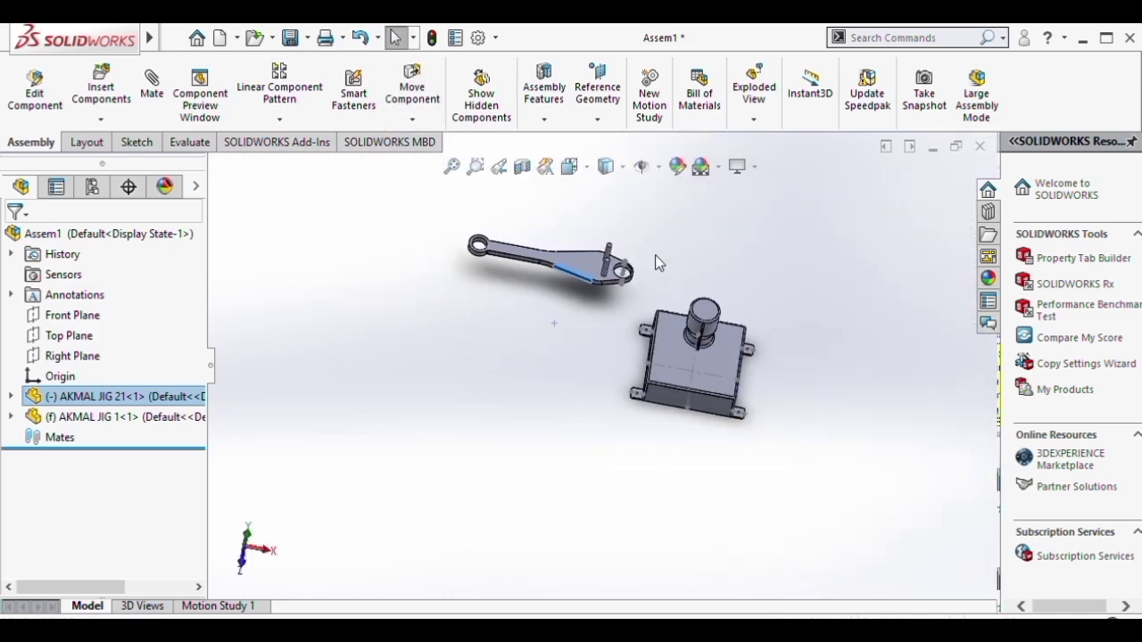
middle_drag(655, 257, 663, 379)
click(583, 284)
drag(582, 284, 559, 357)
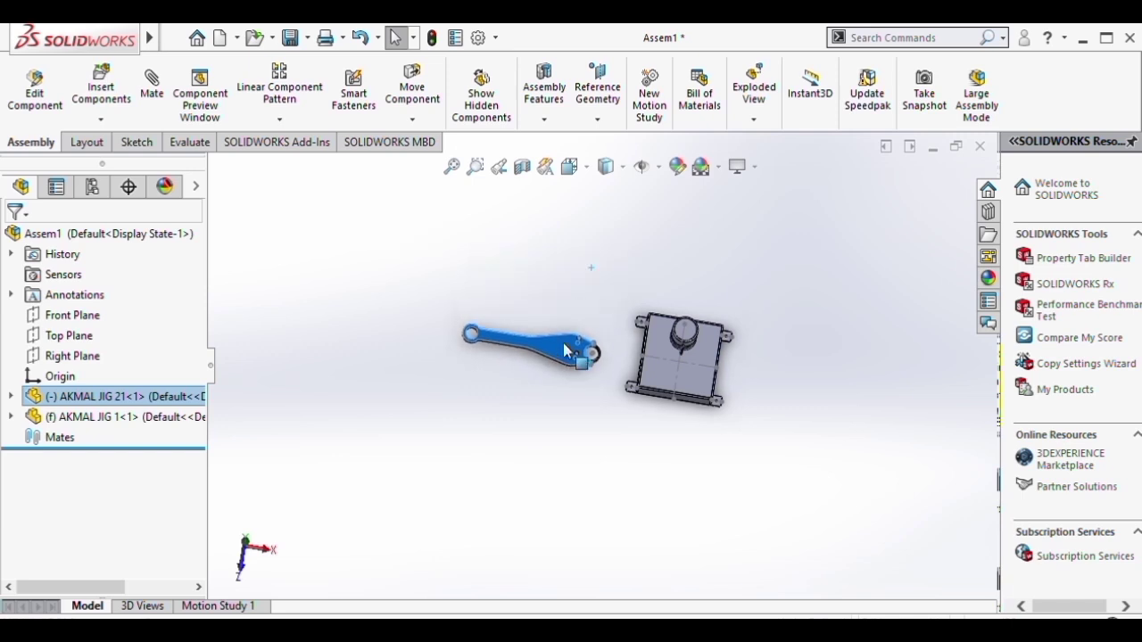
Examine the handle's clamp ring with its bolted lugs and the grooved post on the base part
scroll(566, 355, down, 3)
middle_drag(571, 359, 589, 290)
scroll(611, 388, down, 2)
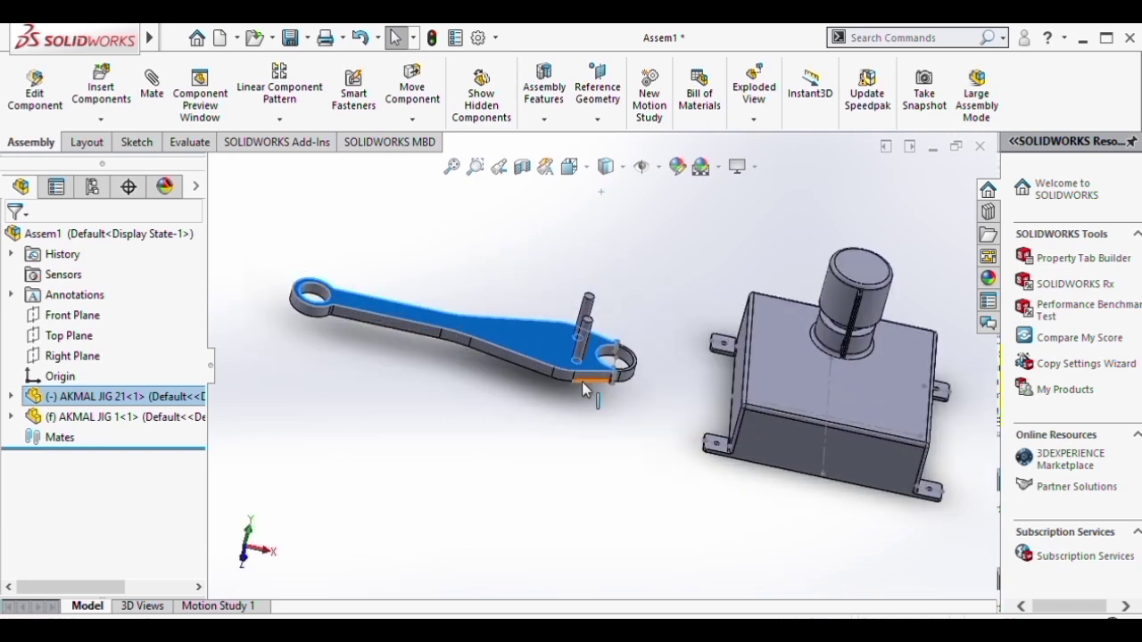
scroll(582, 381, up, 1)
scroll(582, 362, down, 2)
middle_drag(585, 360, 557, 384)
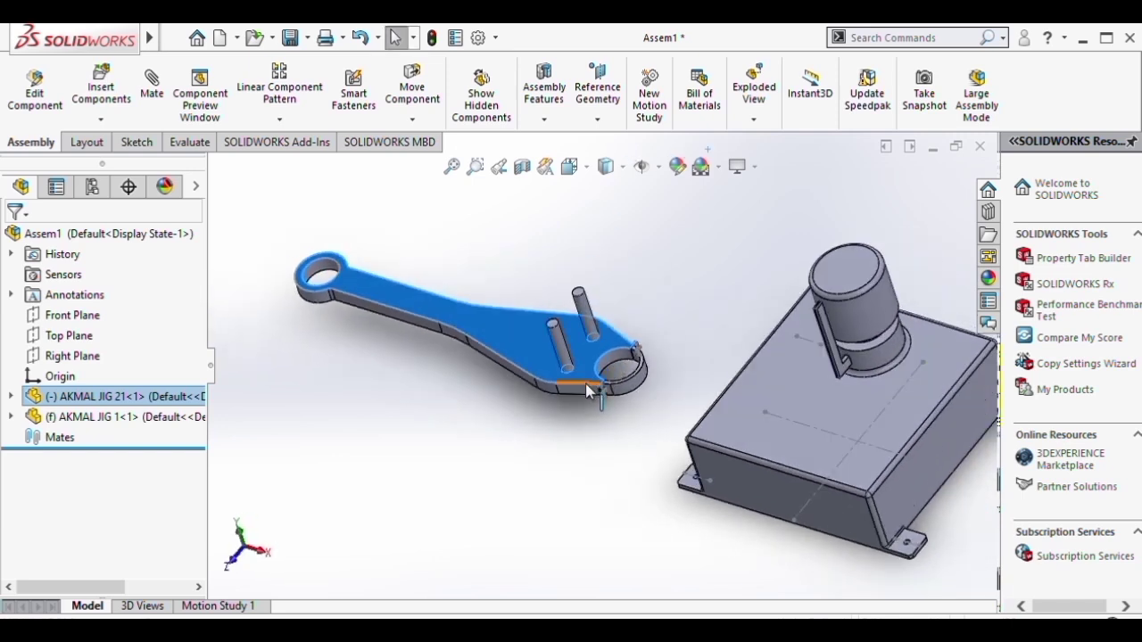
scroll(603, 383, down, 3)
scroll(638, 403, down, 2)
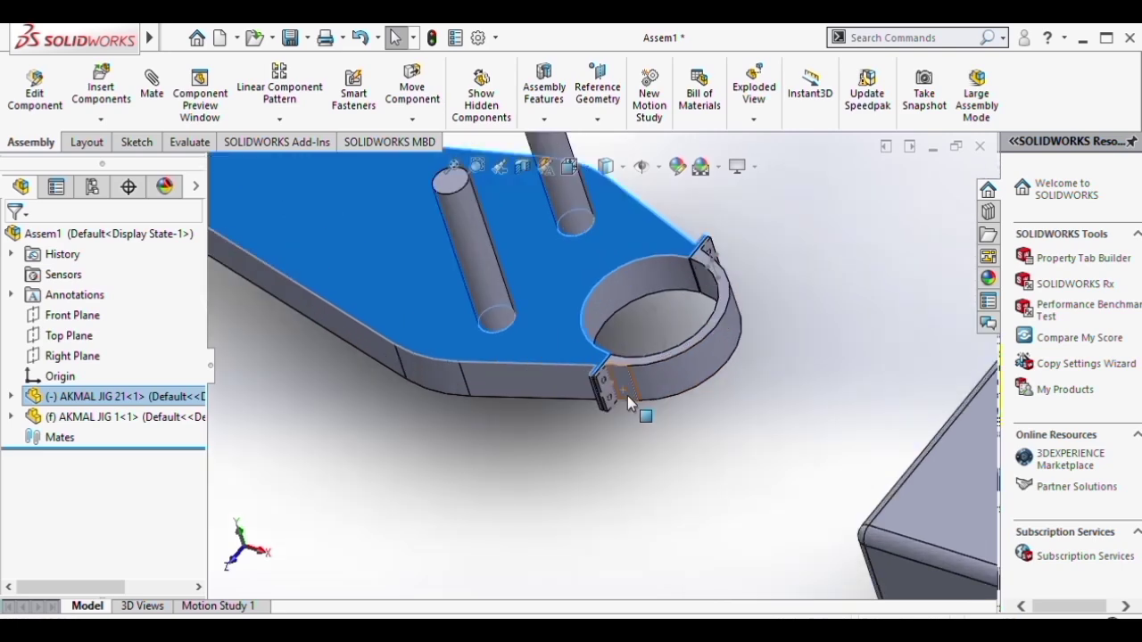
scroll(622, 391, down, 2)
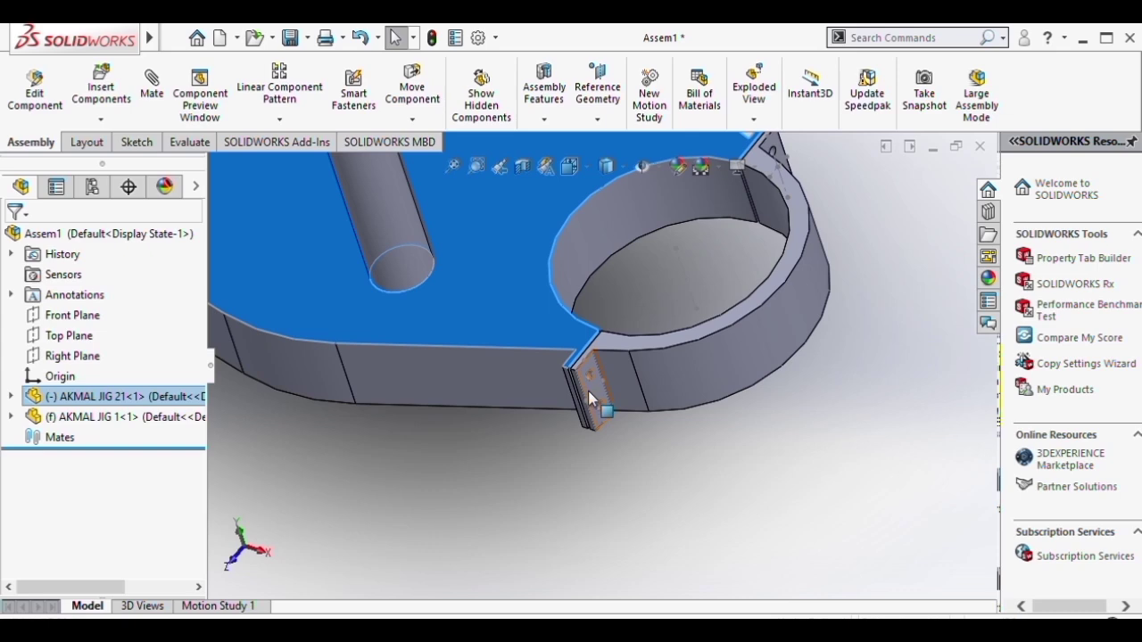
scroll(591, 398, up, 1)
scroll(598, 389, up, 1)
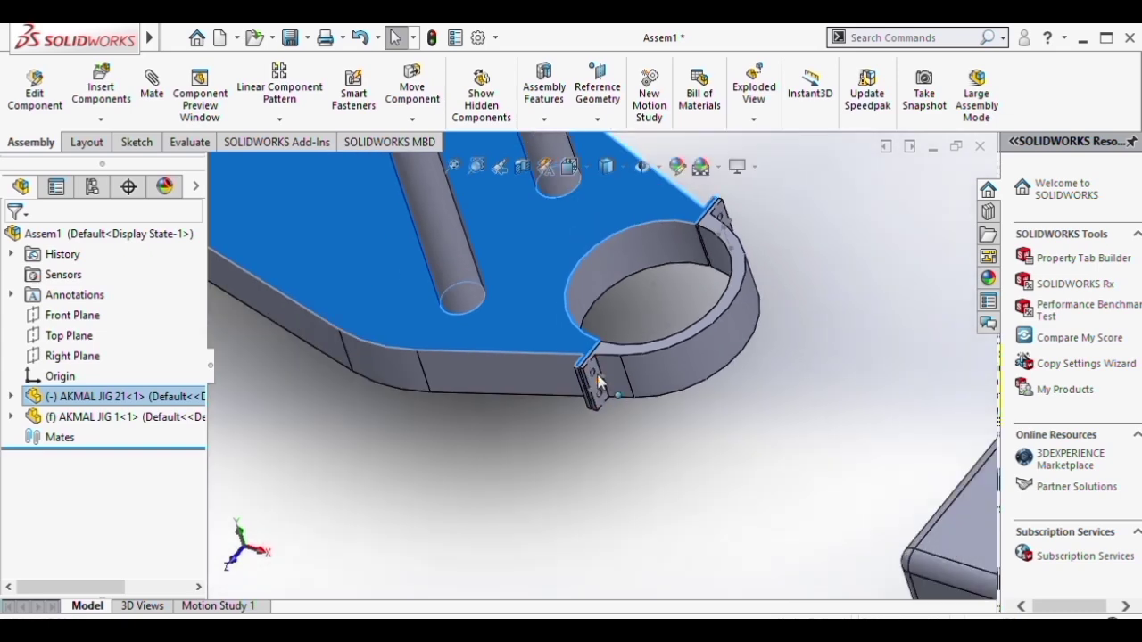
scroll(598, 384, down, 1)
scroll(591, 386, up, 2)
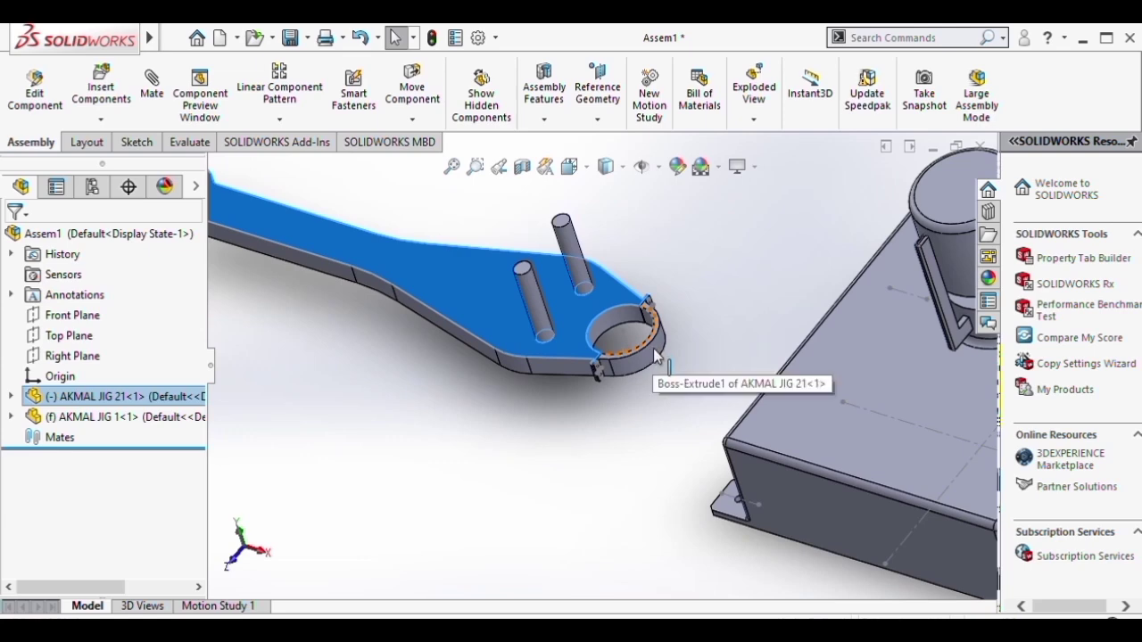
scroll(653, 350, up, 3)
scroll(926, 300, down, 3)
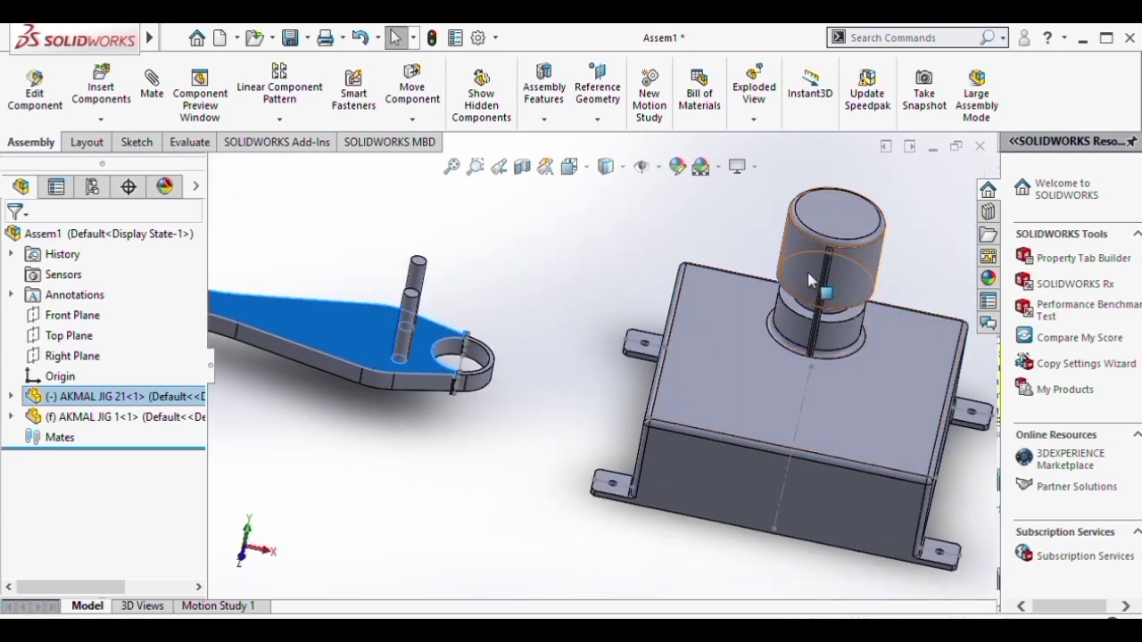
scroll(604, 324, down, 2)
middle_drag(604, 326, 607, 353)
scroll(607, 355, up, 5)
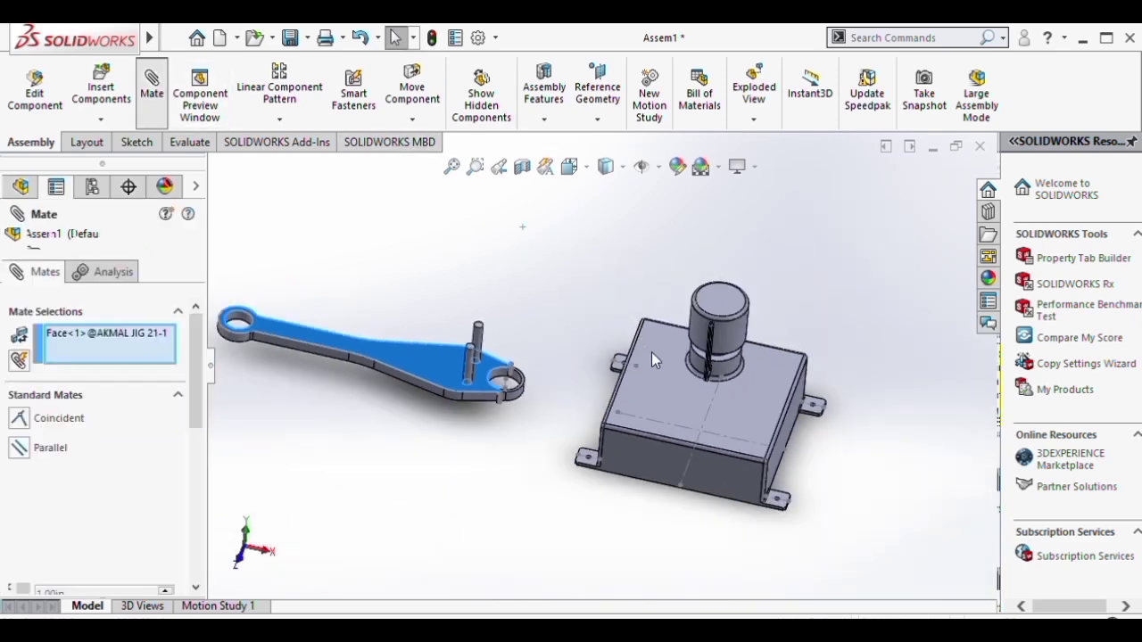
scroll(651, 357, down, 1)
middle_drag(651, 367, 696, 350)
scroll(699, 357, down, 2)
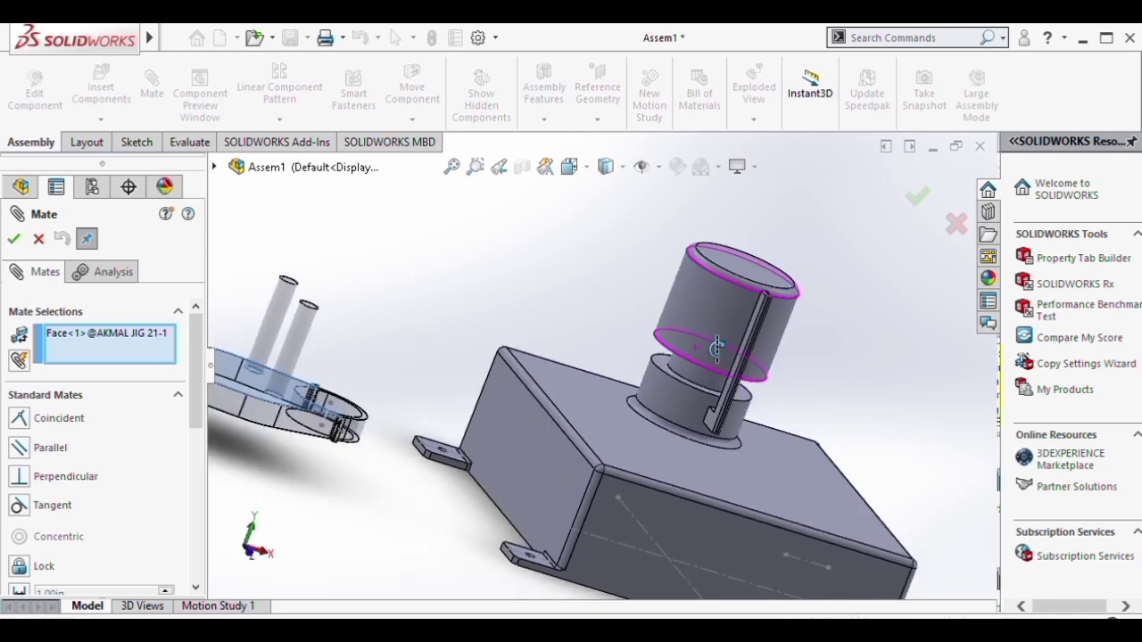
click(695, 376)
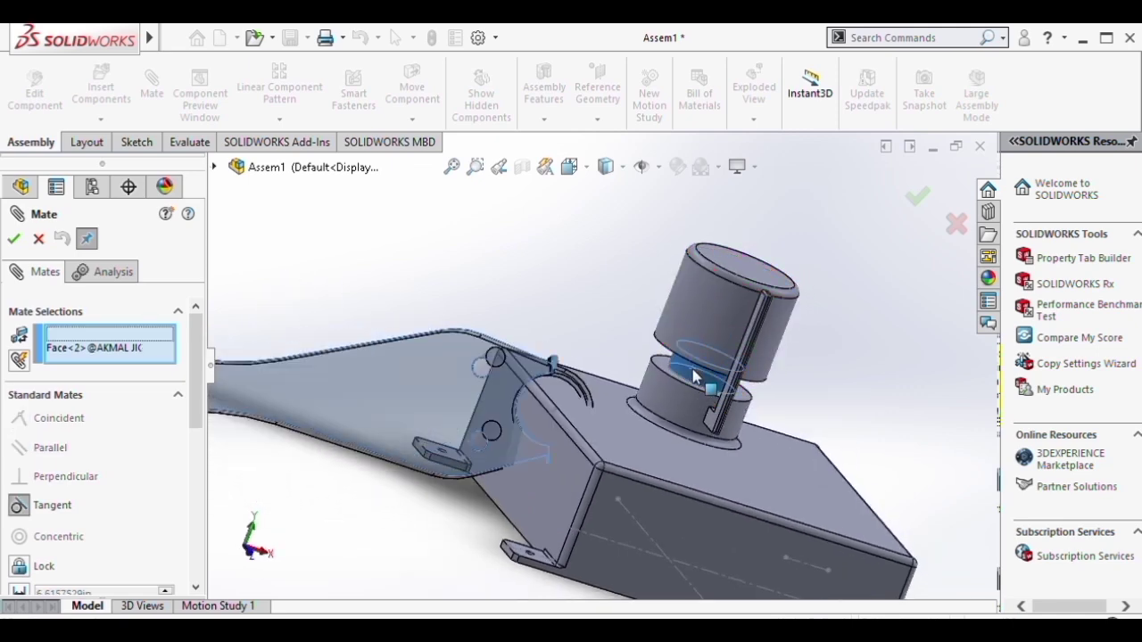
click(39, 239)
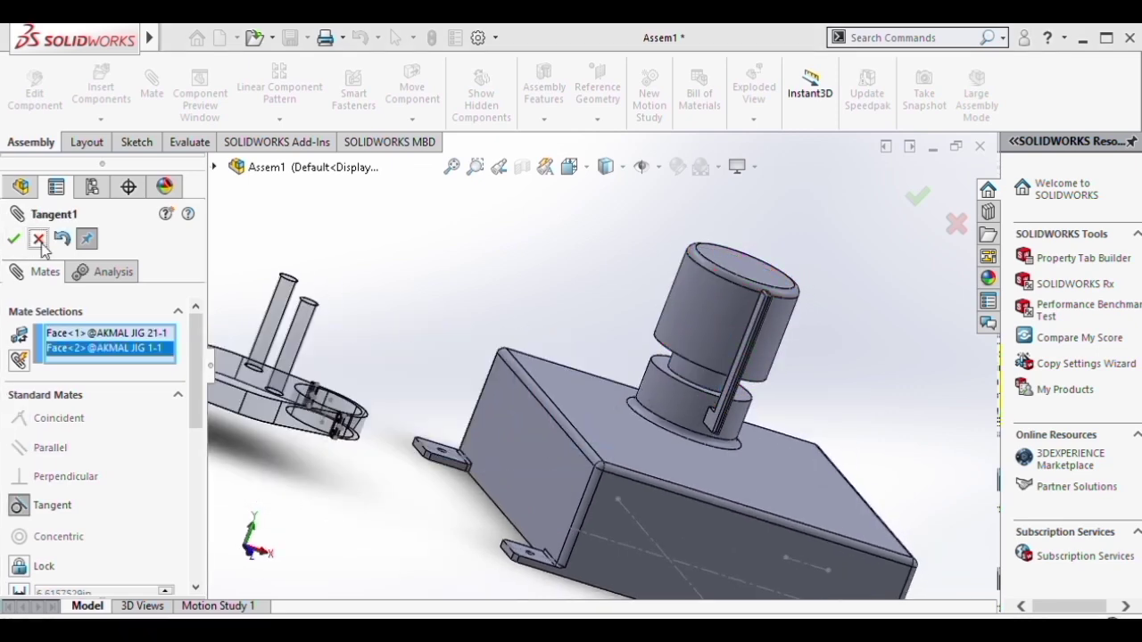
Move the handle nearer the post and add a concentric mate between the clamp ring's inner face and the post's narrow neck
mouse_move(459, 321)
middle_down()
mouse_move(460, 355)
mouse_move(457, 323)
middle_up()
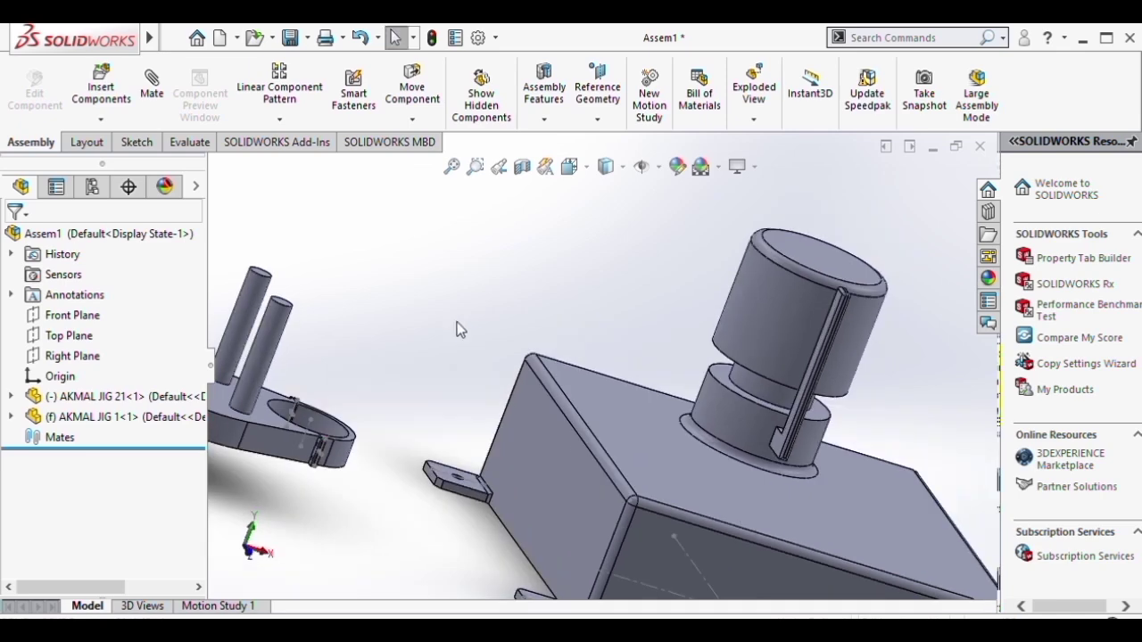
scroll(457, 324, up, 2)
drag(366, 415, 418, 279)
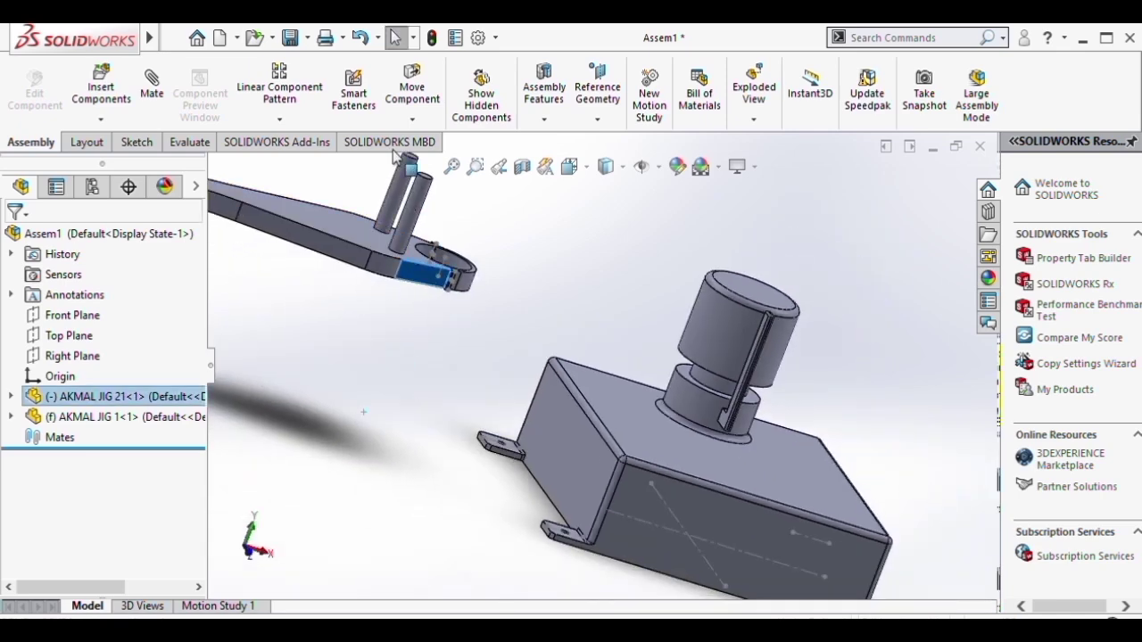
click(152, 85)
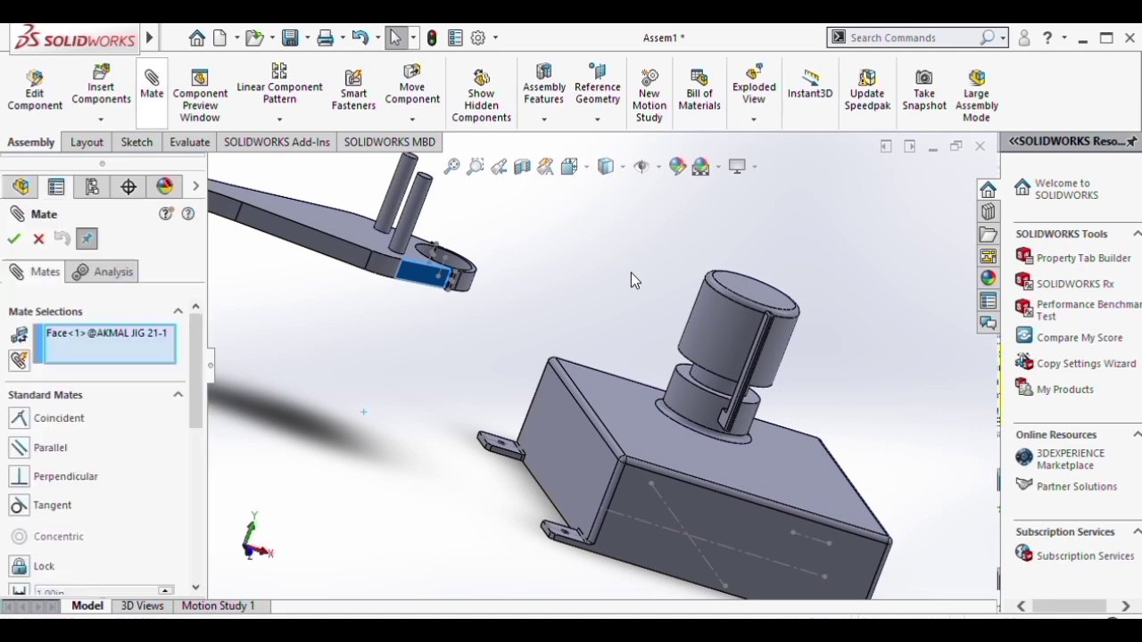
click(141, 339)
key(Delete)
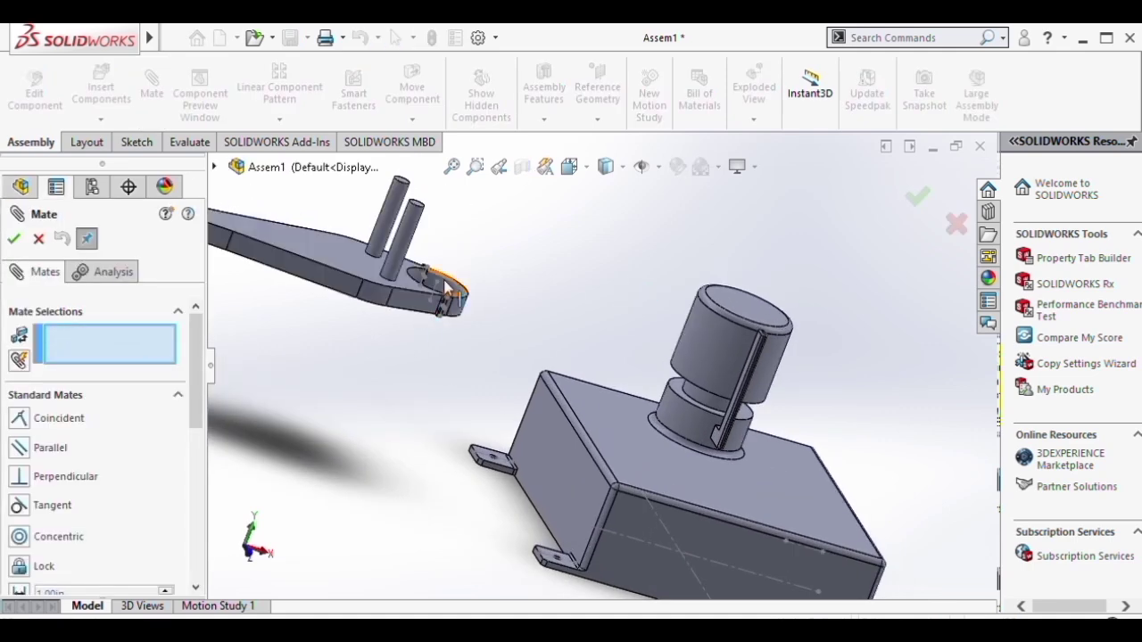
click(446, 289)
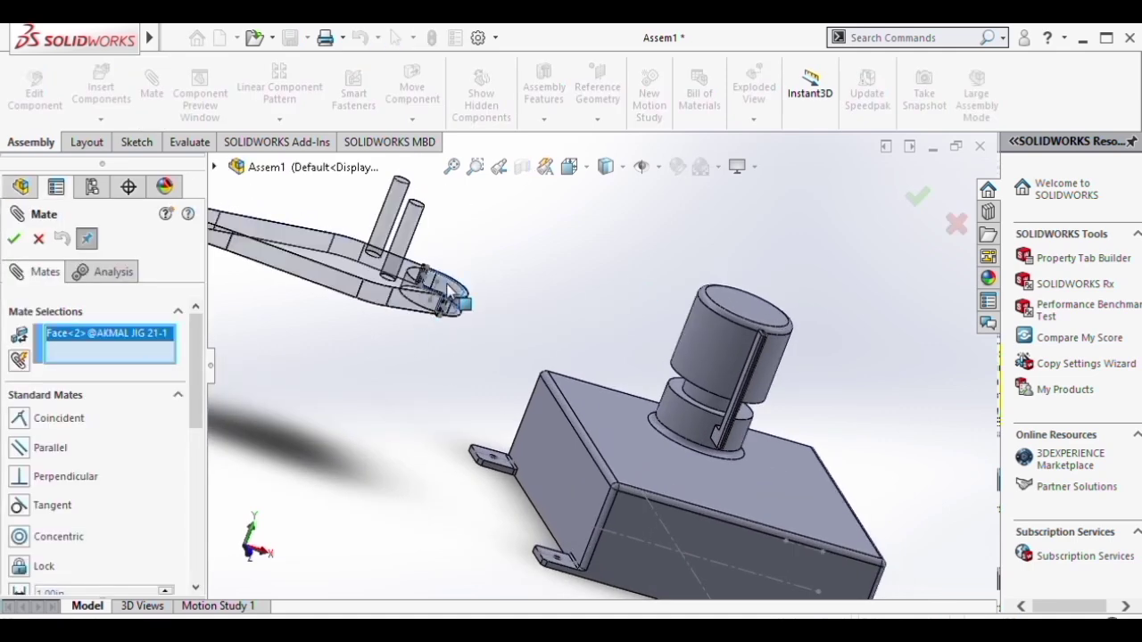
click(692, 399)
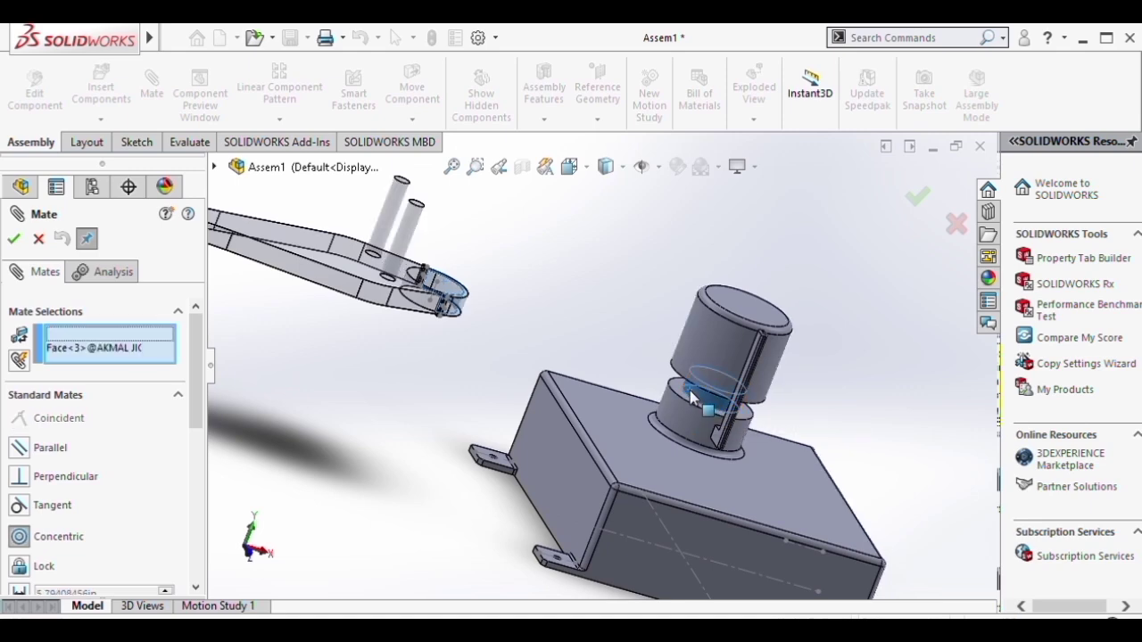
click(15, 238)
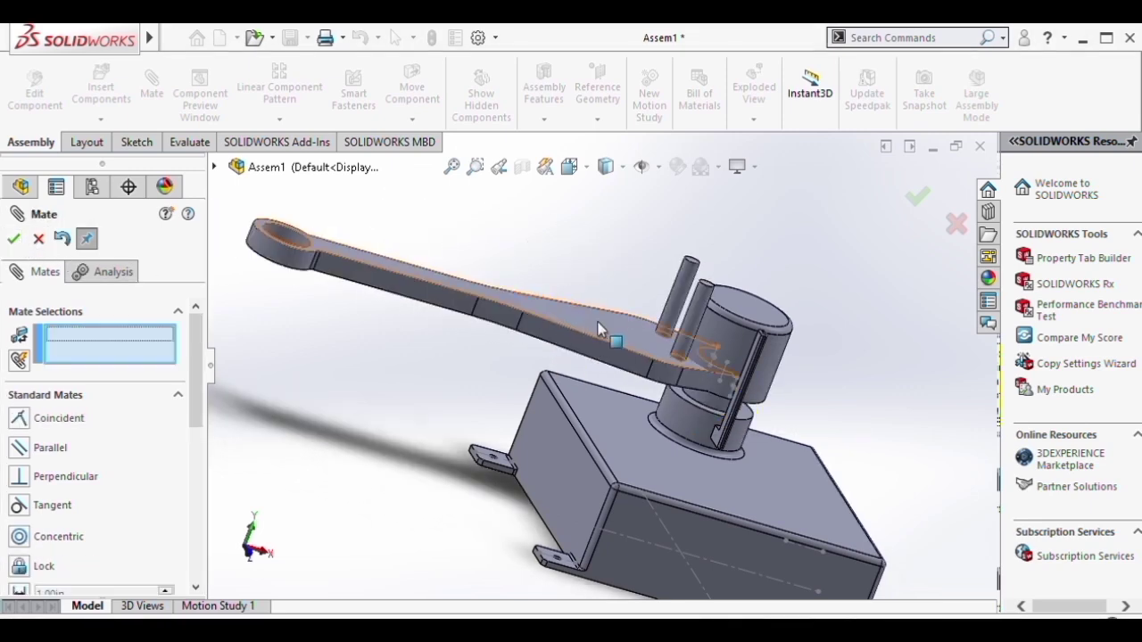
Lift the handle off the post and add a coincident mate between the clamp ring's underside and the ledge below the post's neck
drag(614, 247, 639, 170)
scroll(705, 186, down, 2)
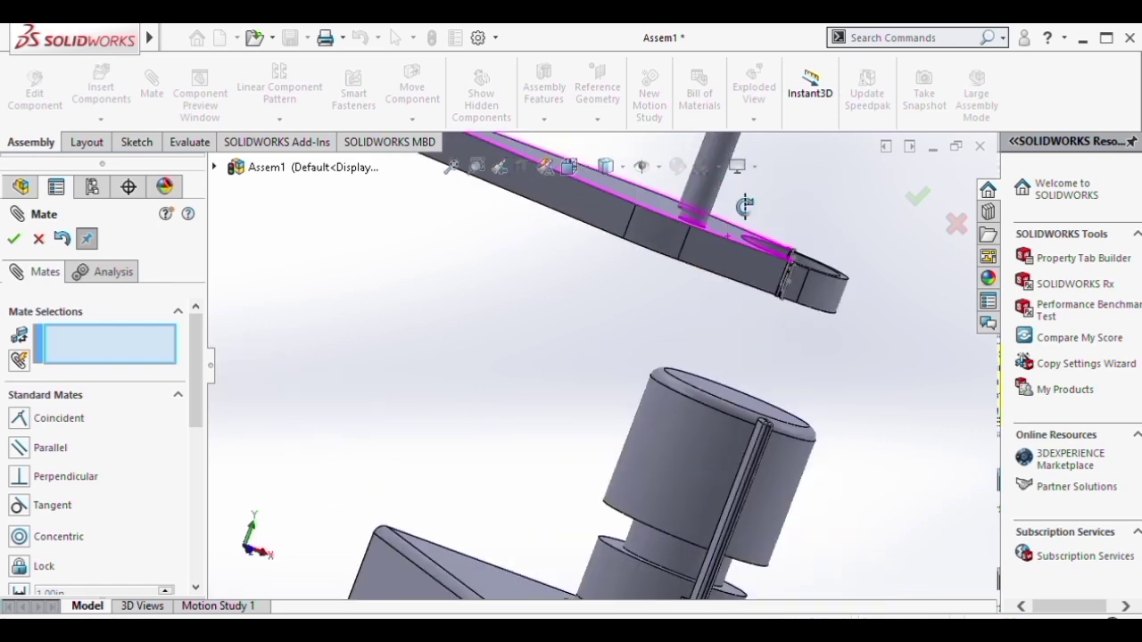
middle_drag(744, 204, 760, 120)
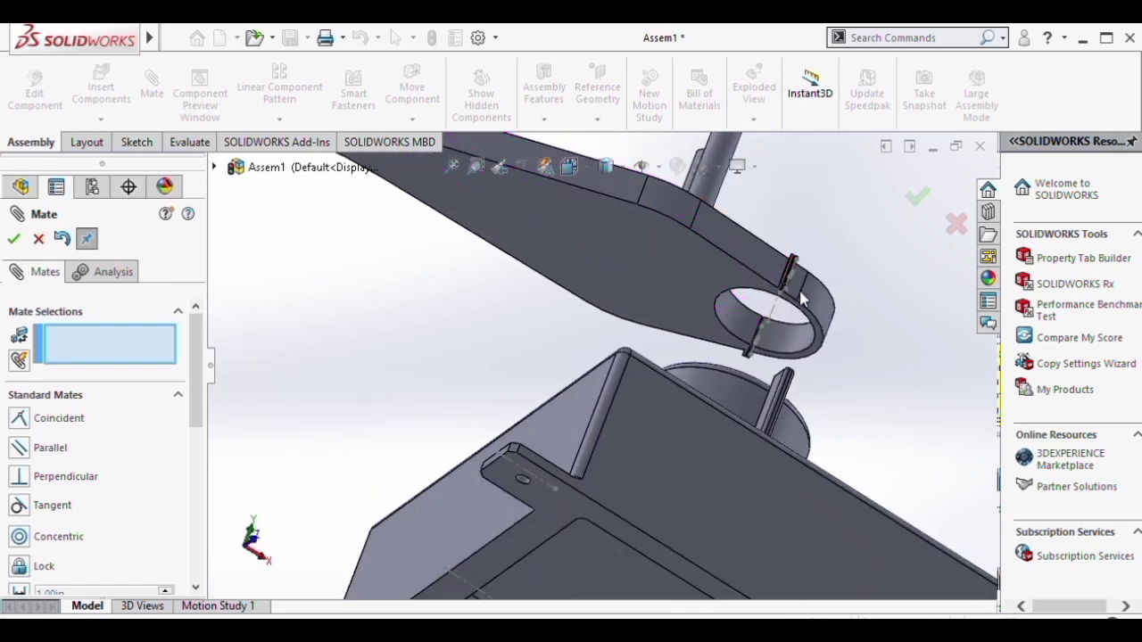
click(821, 344)
middle_drag(821, 343, 645, 526)
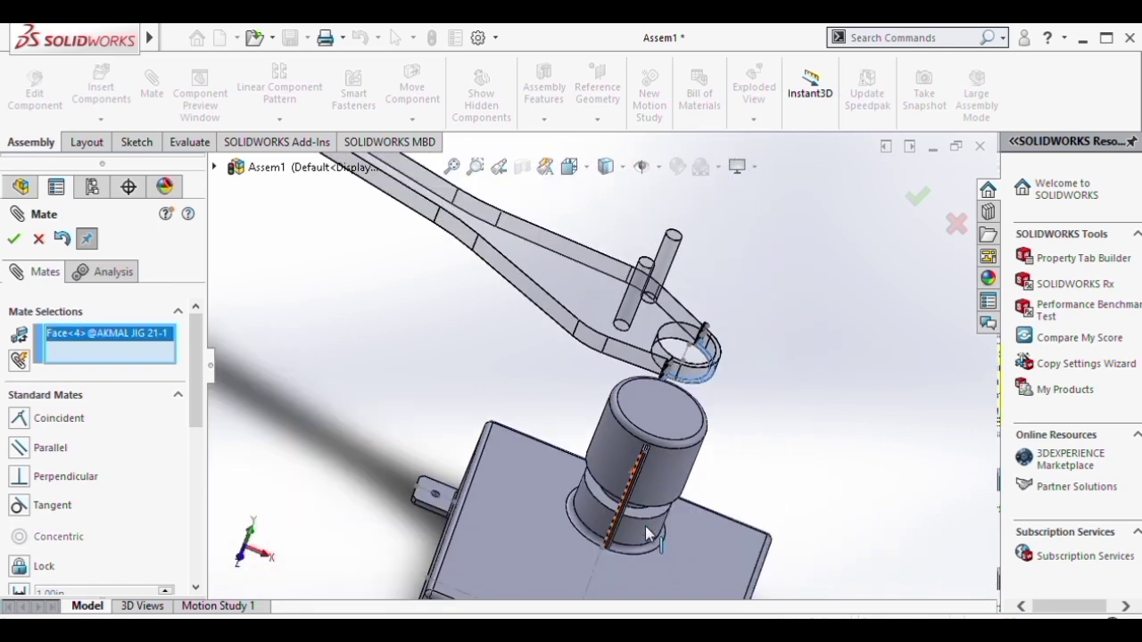
click(591, 499)
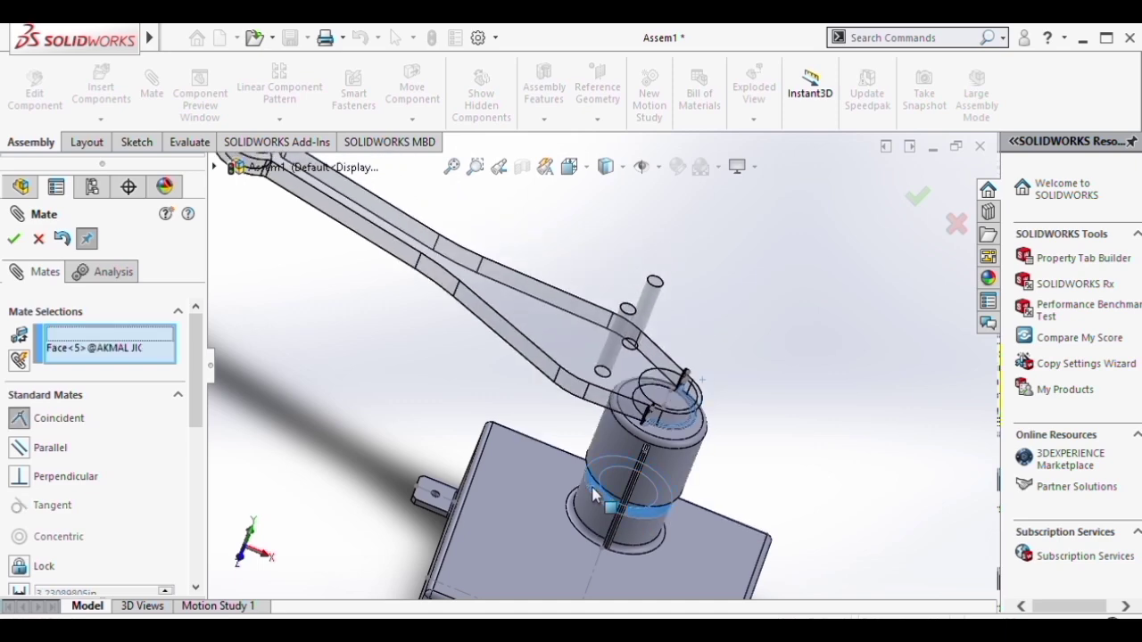
click(13, 238)
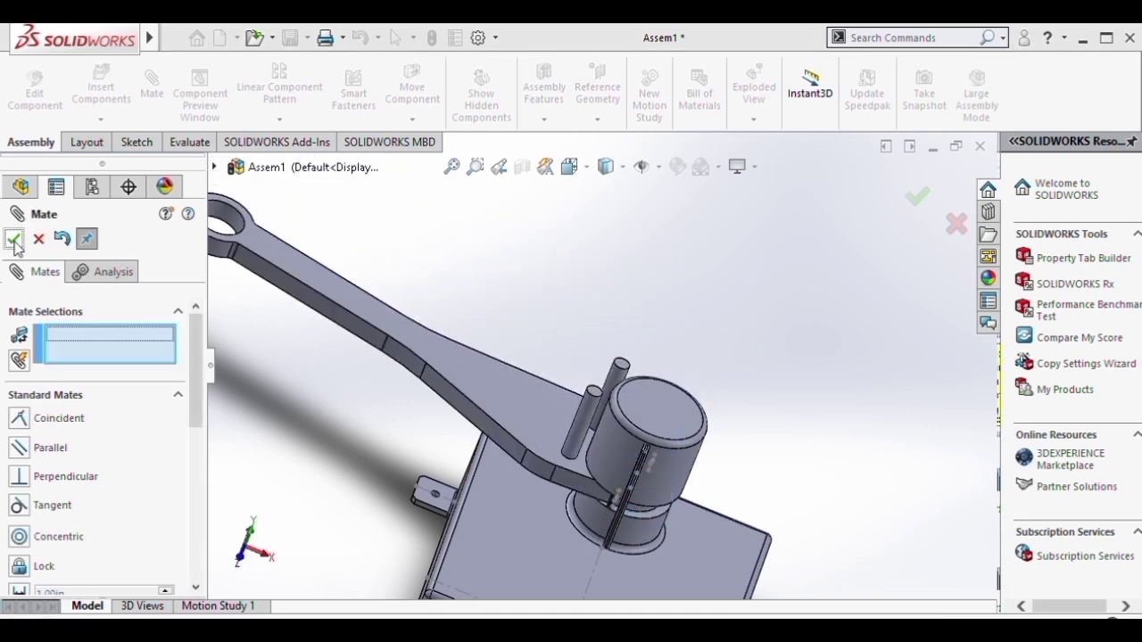
click(14, 238)
Swing the mated handle around the post in both directions to check that it rotates about the neck
scroll(507, 343, up, 5)
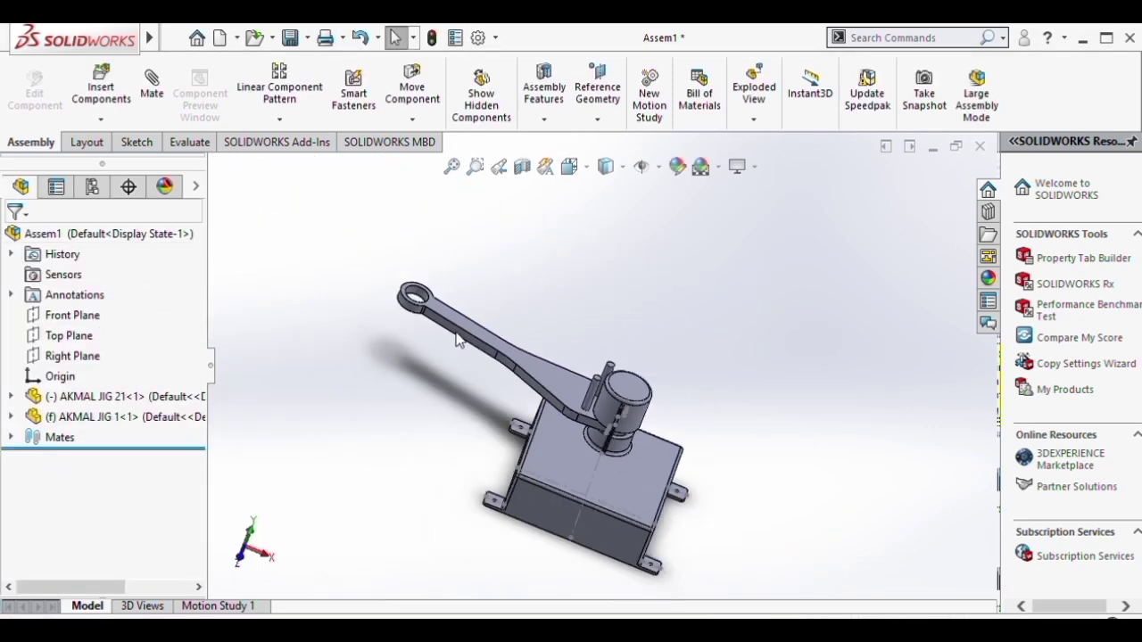
middle_drag(507, 344, 504, 389)
drag(541, 363, 613, 313)
middle_drag(613, 315, 587, 268)
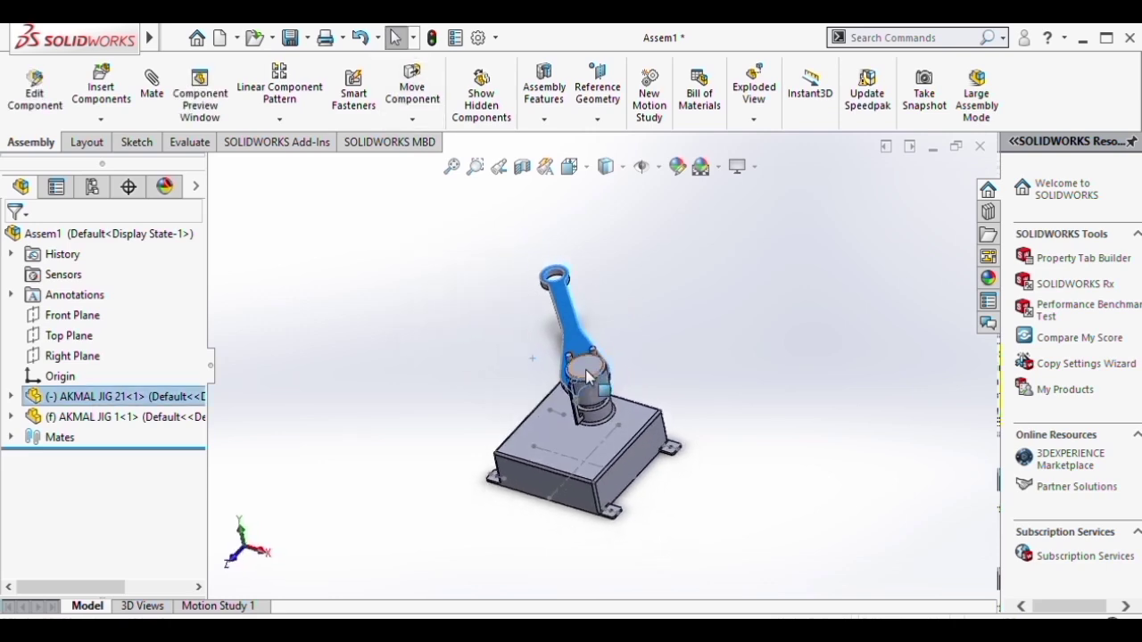
scroll(585, 371, down, 3)
middle_drag(585, 378, 502, 367)
drag(503, 367, 473, 336)
Browse the Design Library's JIS Bolts and Screws to the first Hexagon Head Bolts category
scroll(631, 446, down, 6)
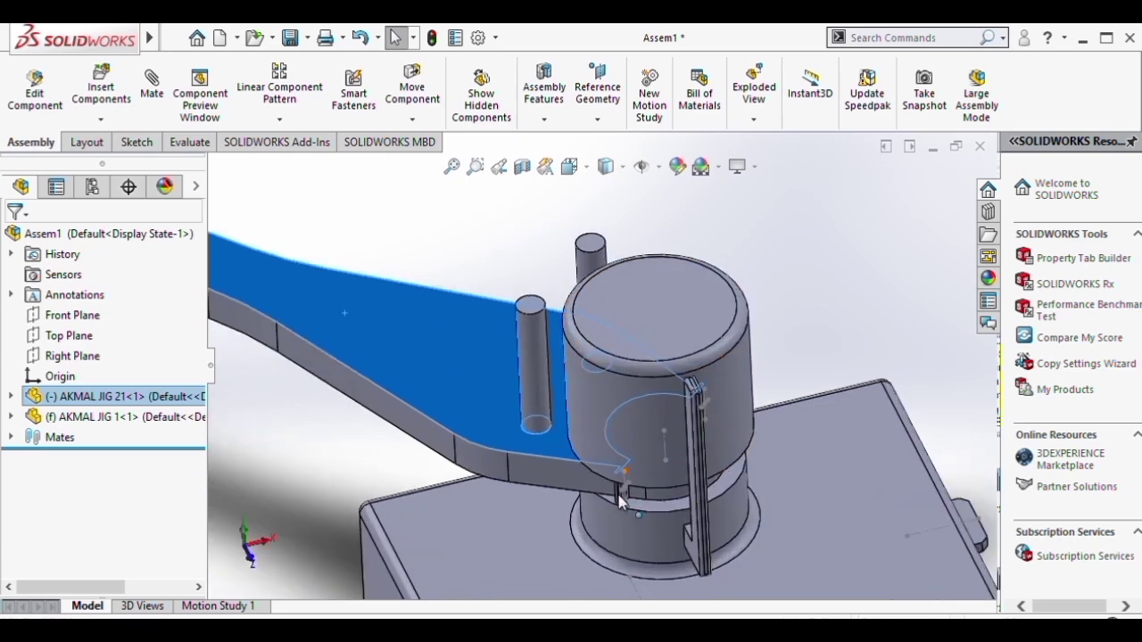
middle_drag(630, 473, 631, 450)
scroll(632, 359, down, 1)
mouse_move(632, 362)
middle_down()
mouse_move(636, 370)
mouse_move(629, 352)
middle_up()
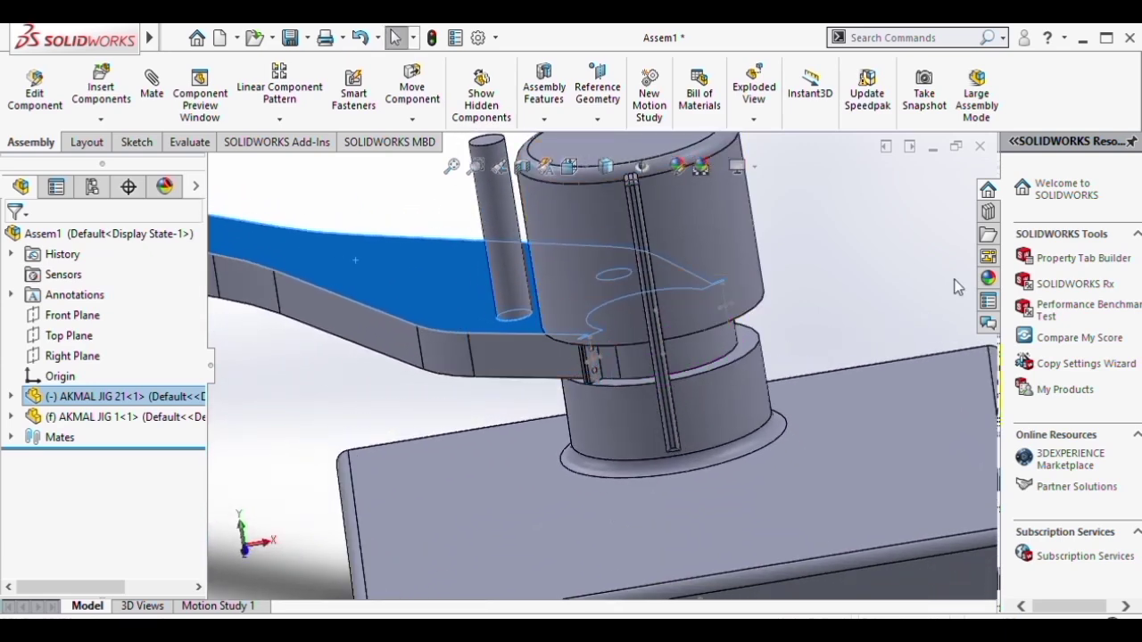
click(988, 212)
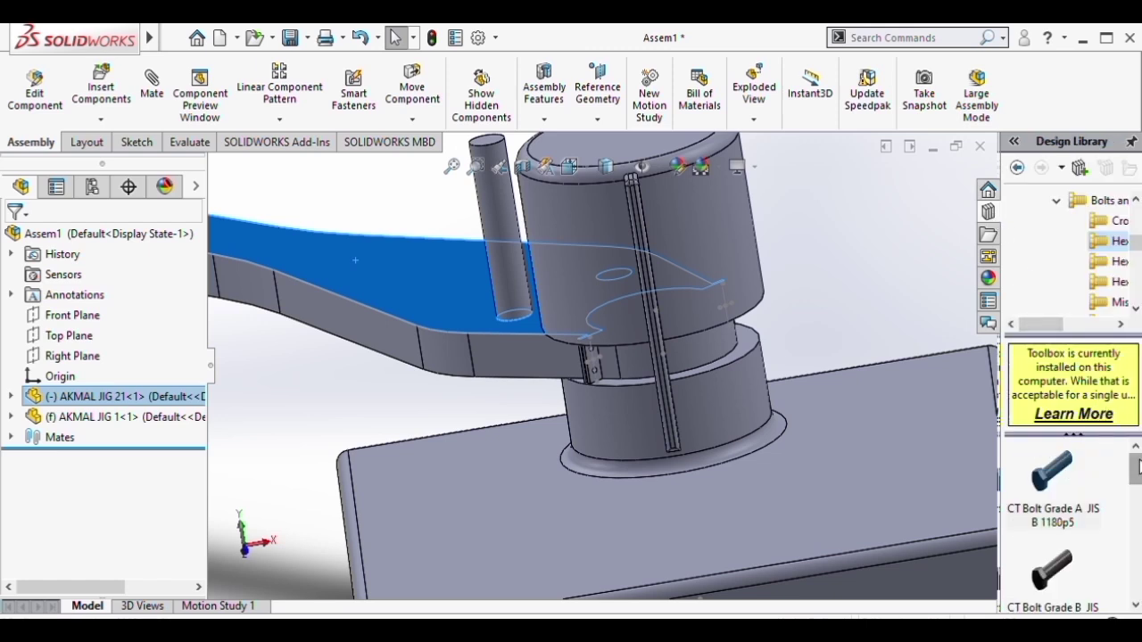
click(1058, 202)
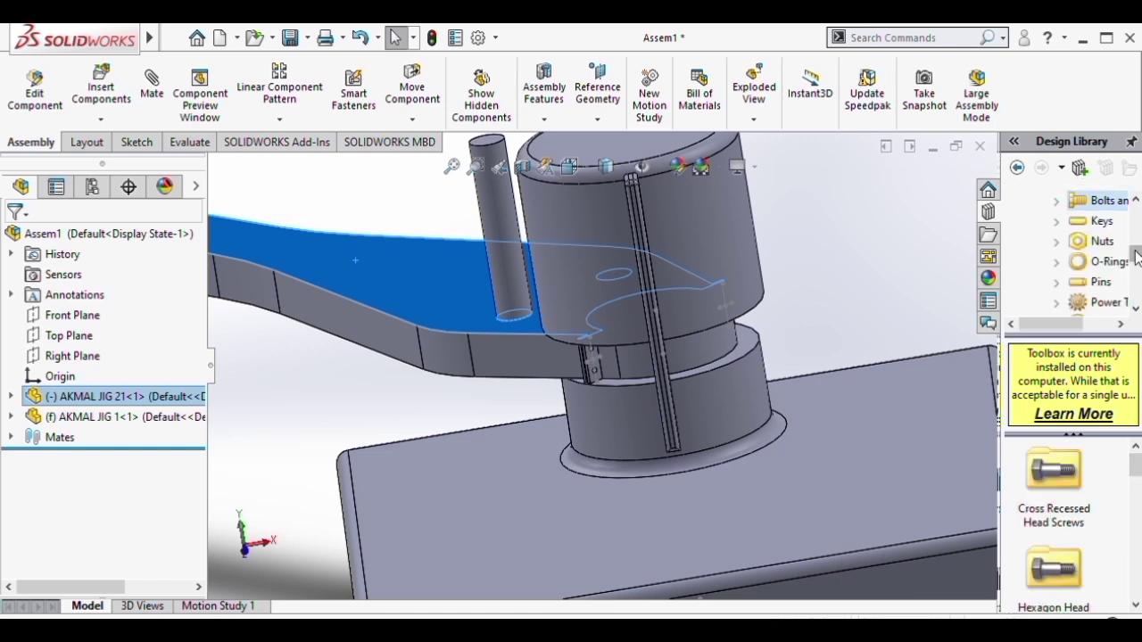
drag(1137, 256, 1111, 250)
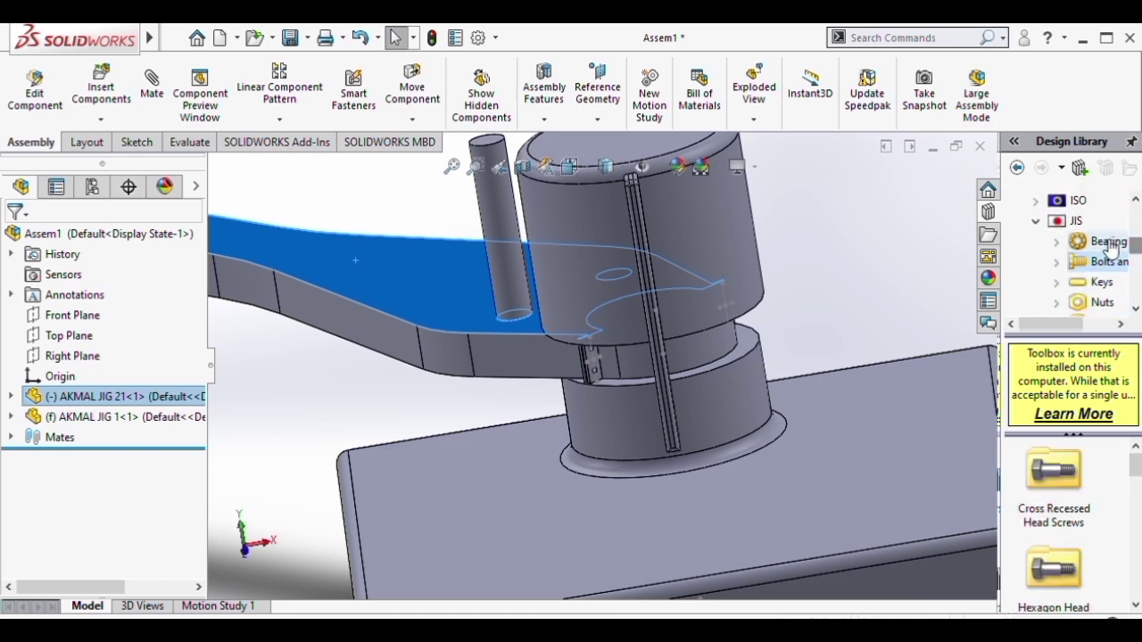
click(1059, 263)
drag(1061, 322, 1093, 323)
click(1033, 223)
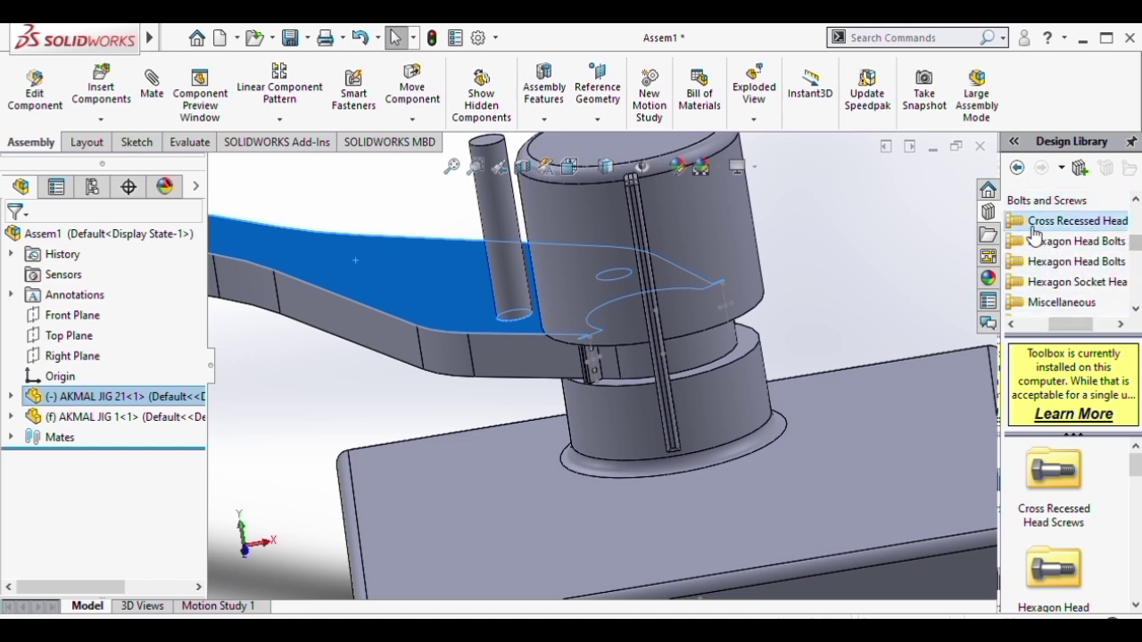
click(1044, 241)
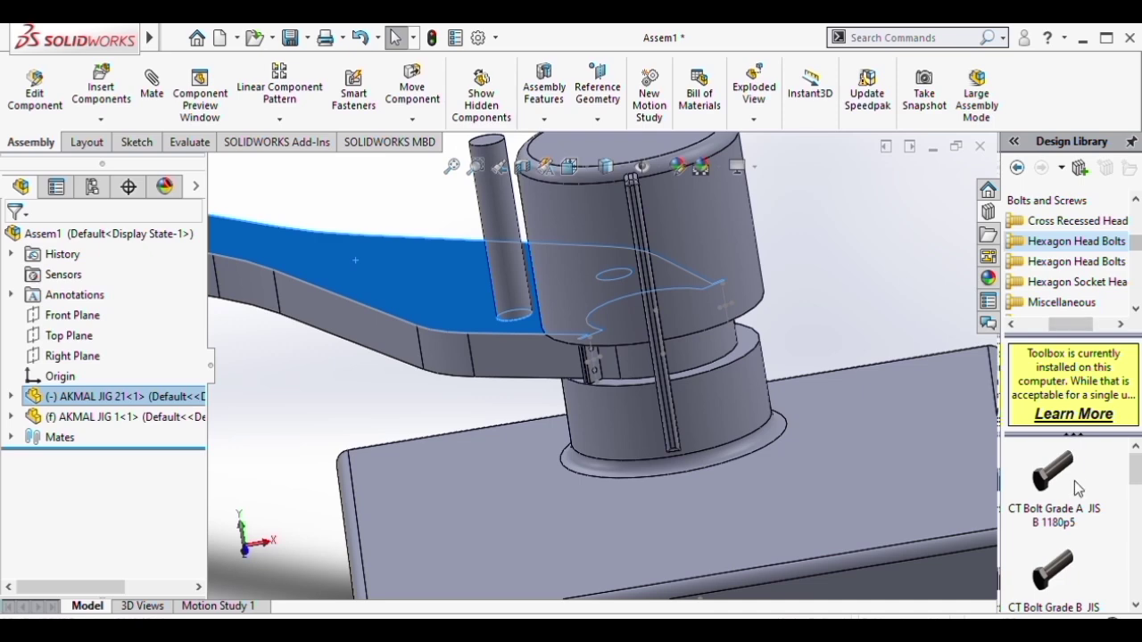
Insert a CT Bolt Grade A JIS B 1180p5 beside the post with size M1.6, length 2 and simplified thread display
key(f)
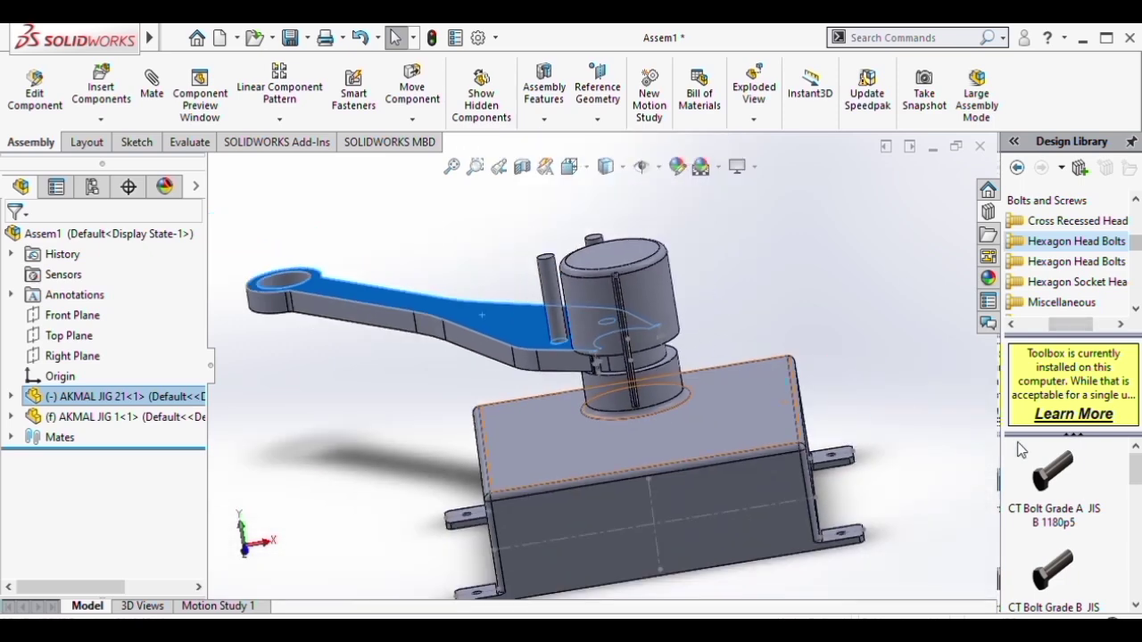
drag(1051, 495, 816, 256)
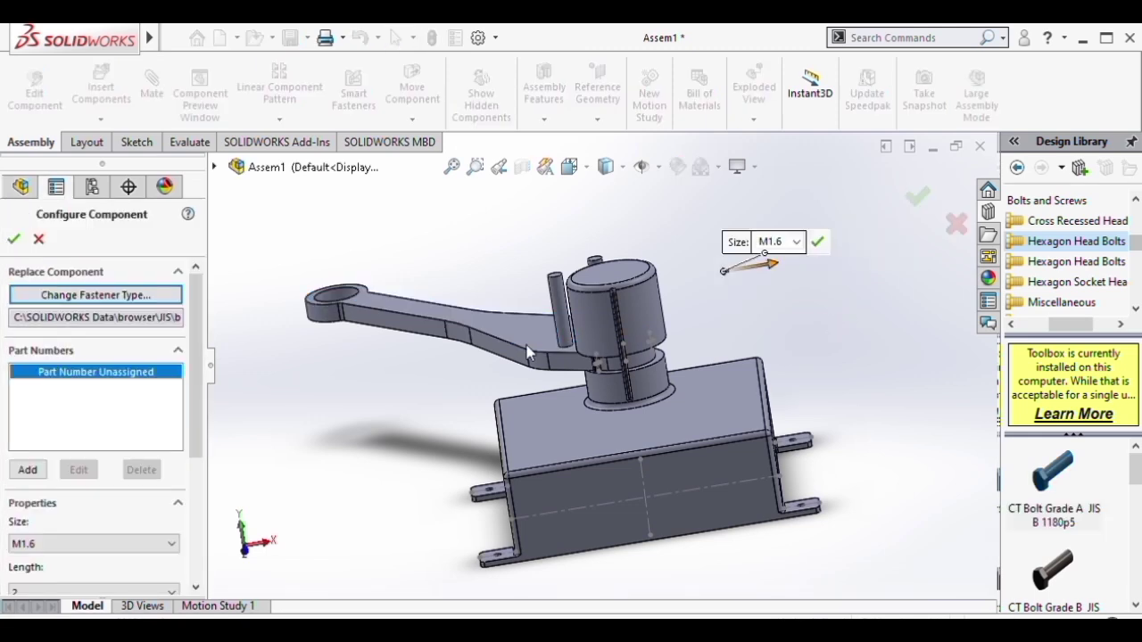
scroll(198, 361, down, 3)
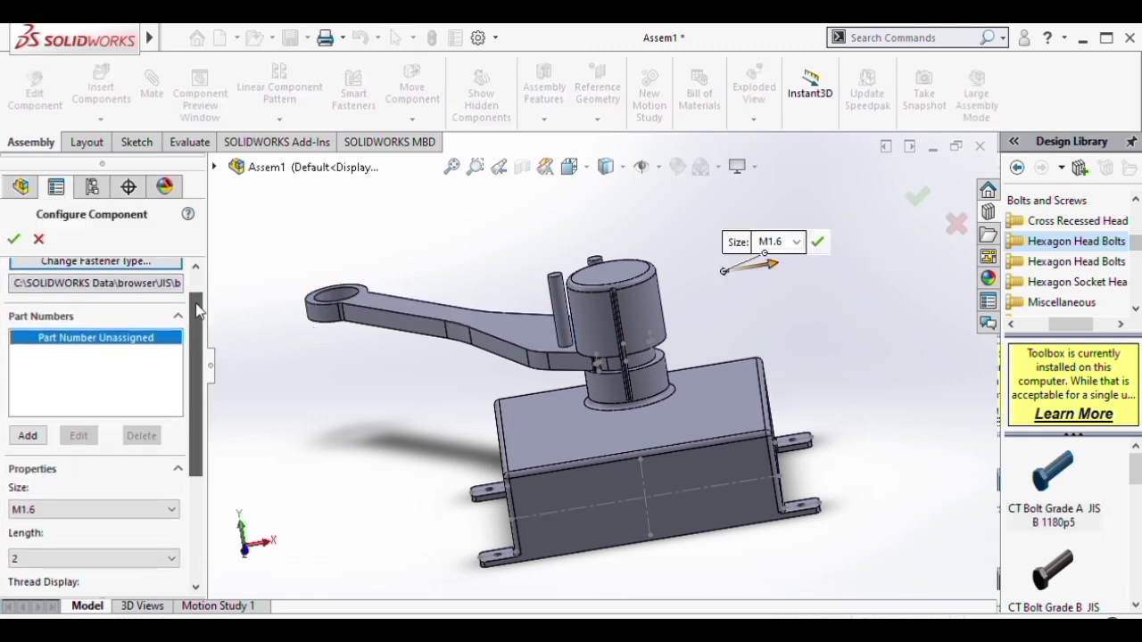
drag(198, 361, 198, 394)
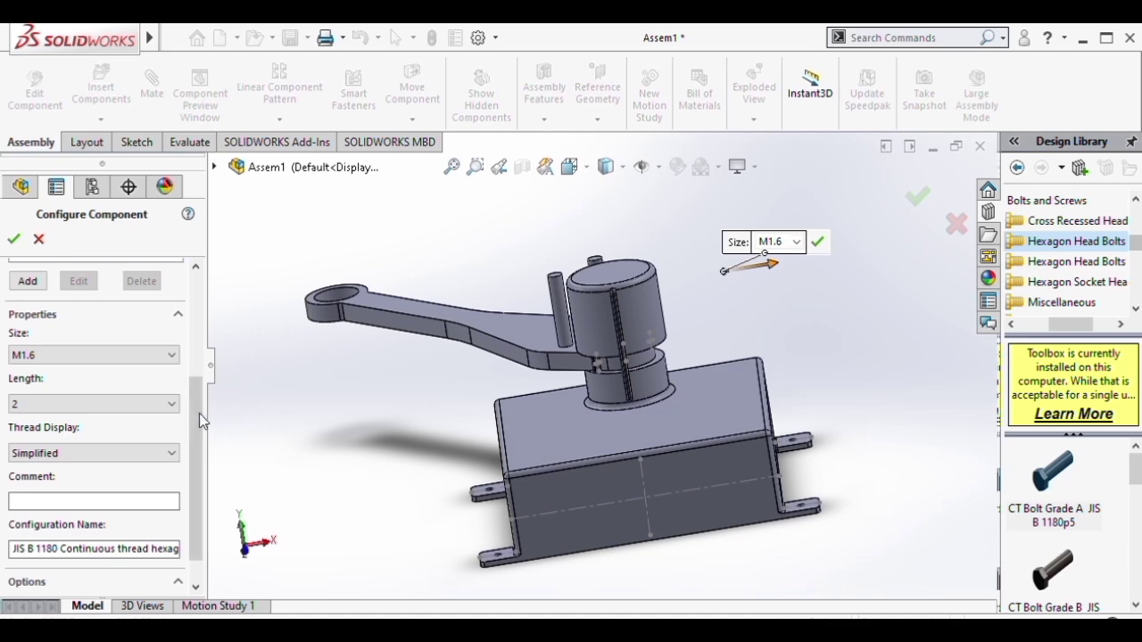
mouse_move(199, 413)
mouse_down()
mouse_move(204, 361)
mouse_move(206, 393)
mouse_up()
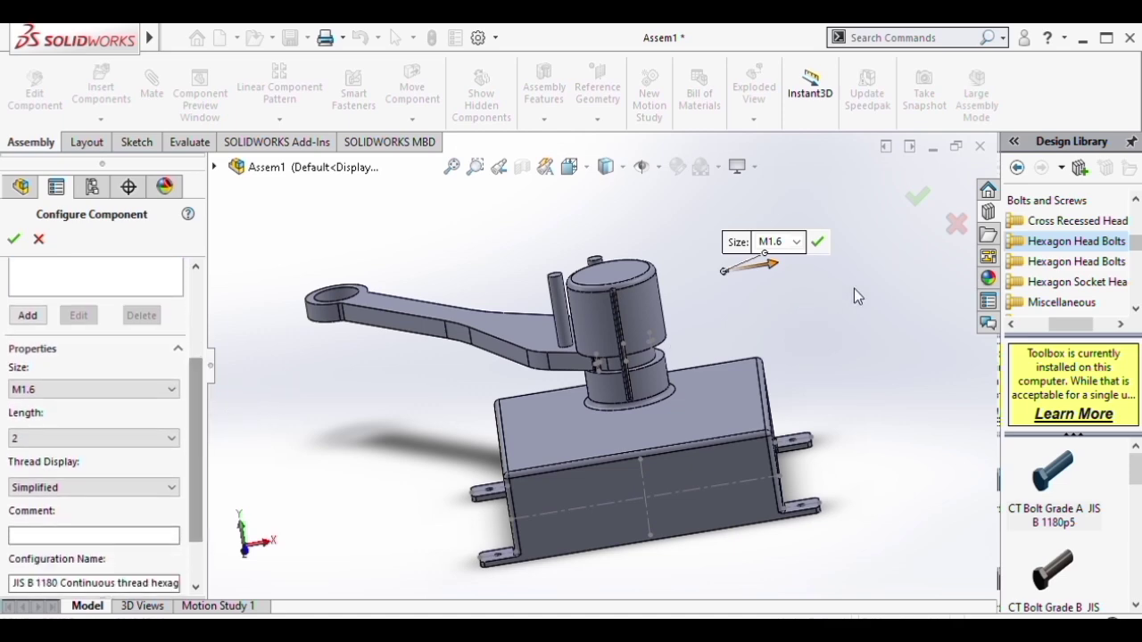
scroll(730, 319, down, 5)
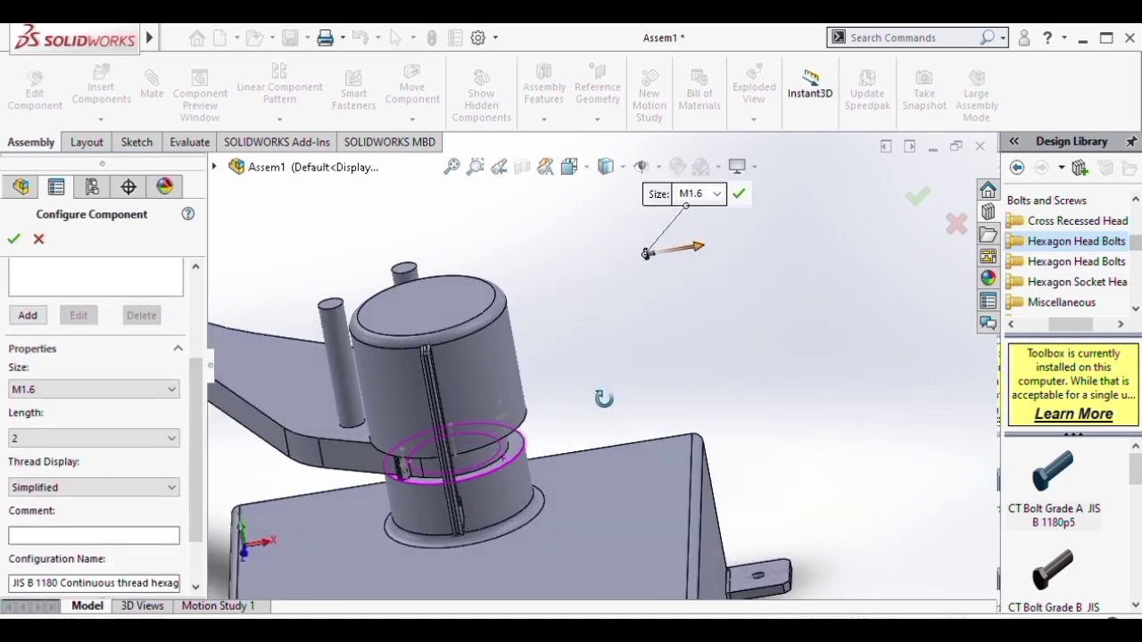
middle_drag(605, 398, 702, 319)
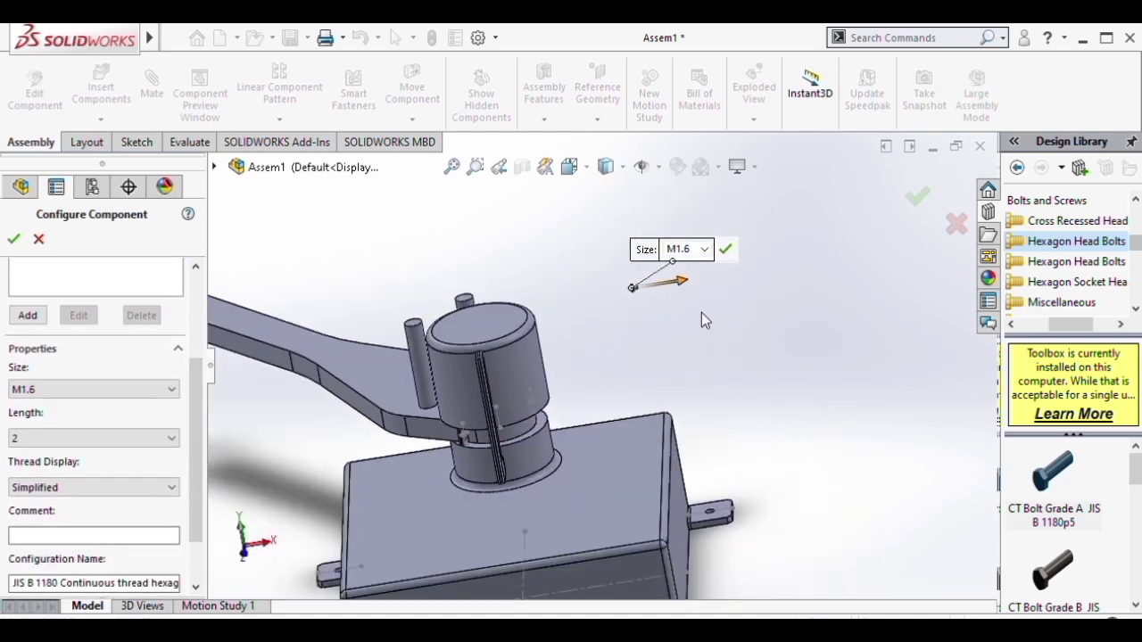
click(1054, 476)
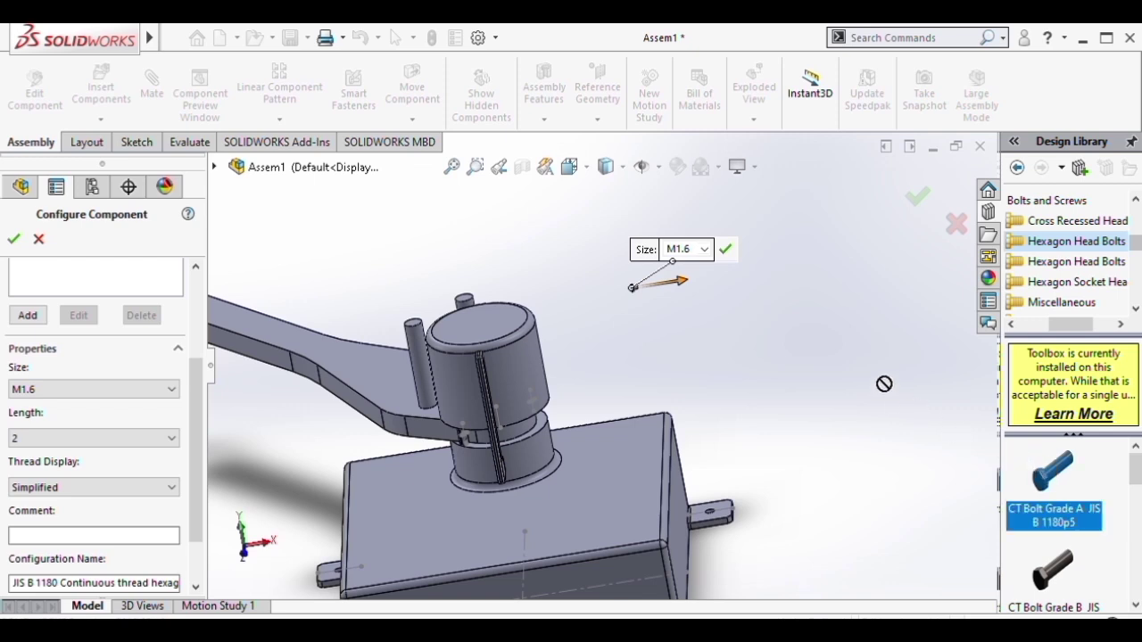
click(20, 247)
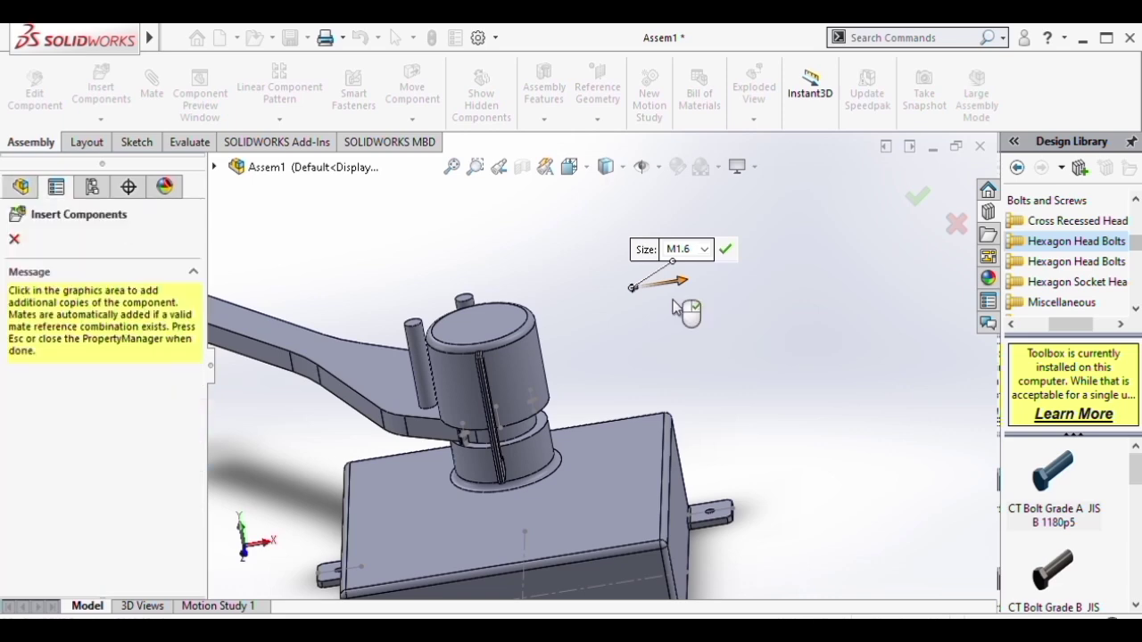
Place two more copies of the M1.6 bolt in the free space beside the base and end the insertion
scroll(658, 360, up, 3)
scroll(661, 359, down, 2)
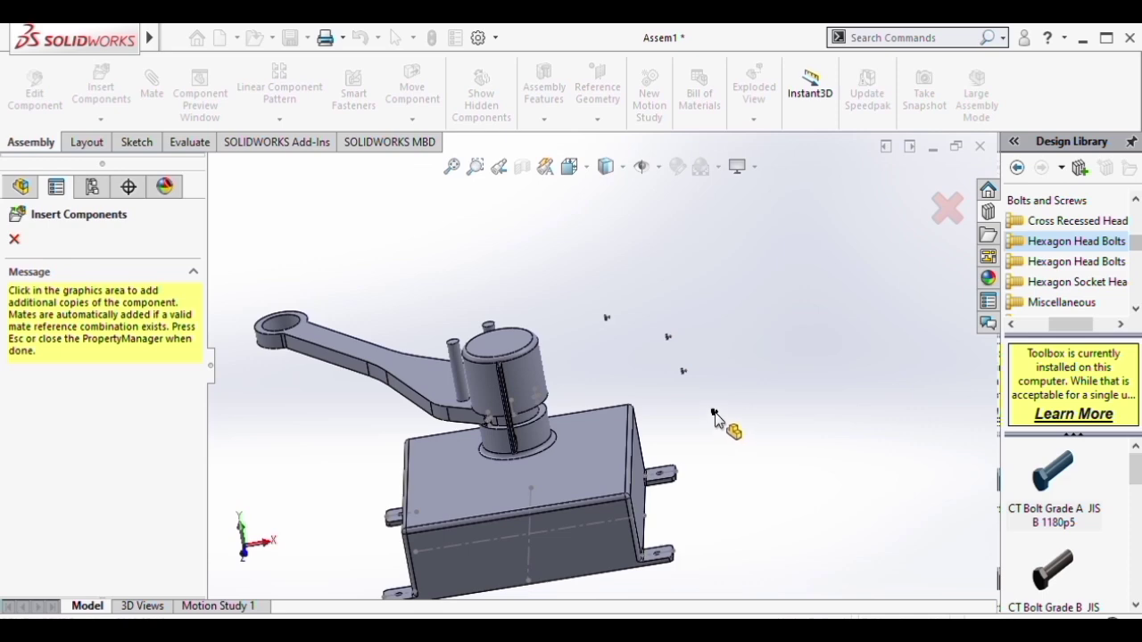
key(Escape)
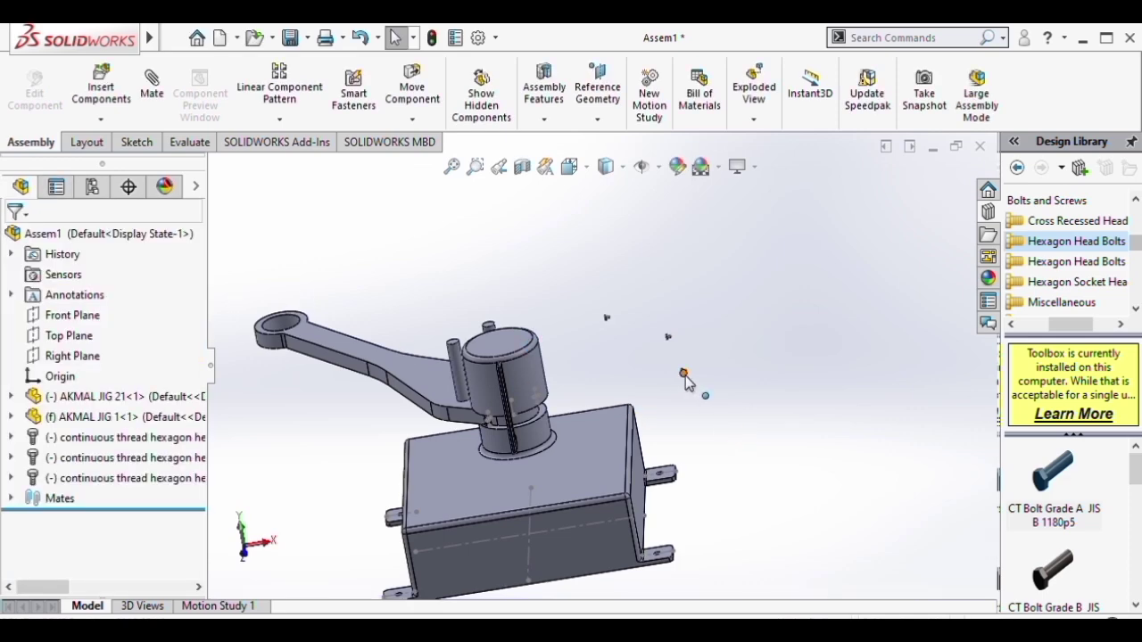
Delete the third bolt, the one placed lowest beside the base
click(684, 375)
scroll(686, 374, down, 8)
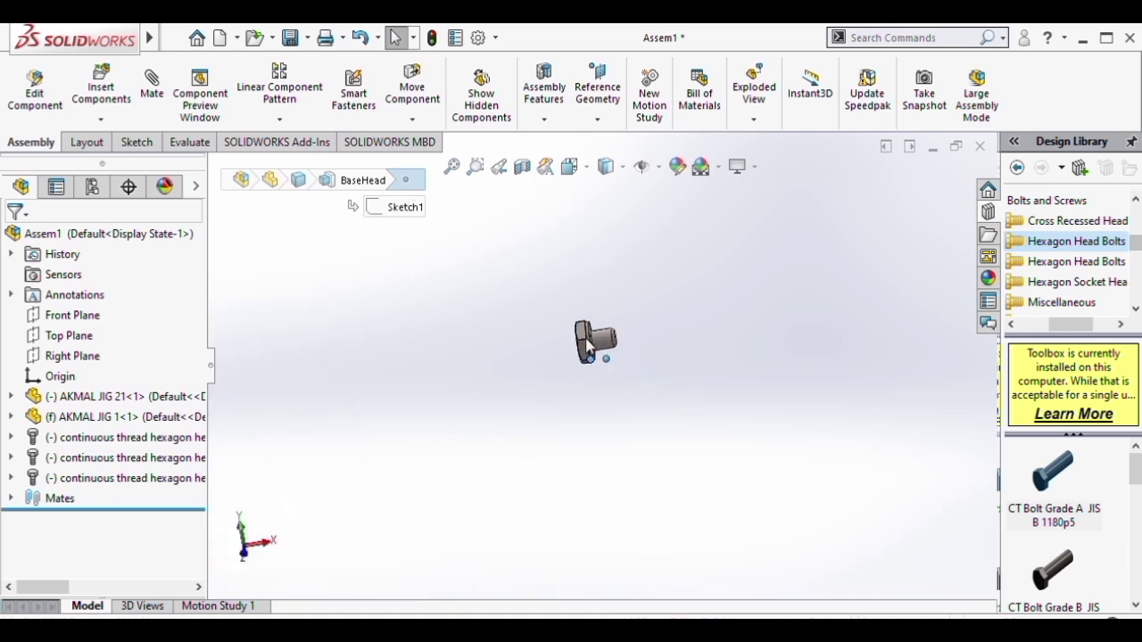
click(585, 328)
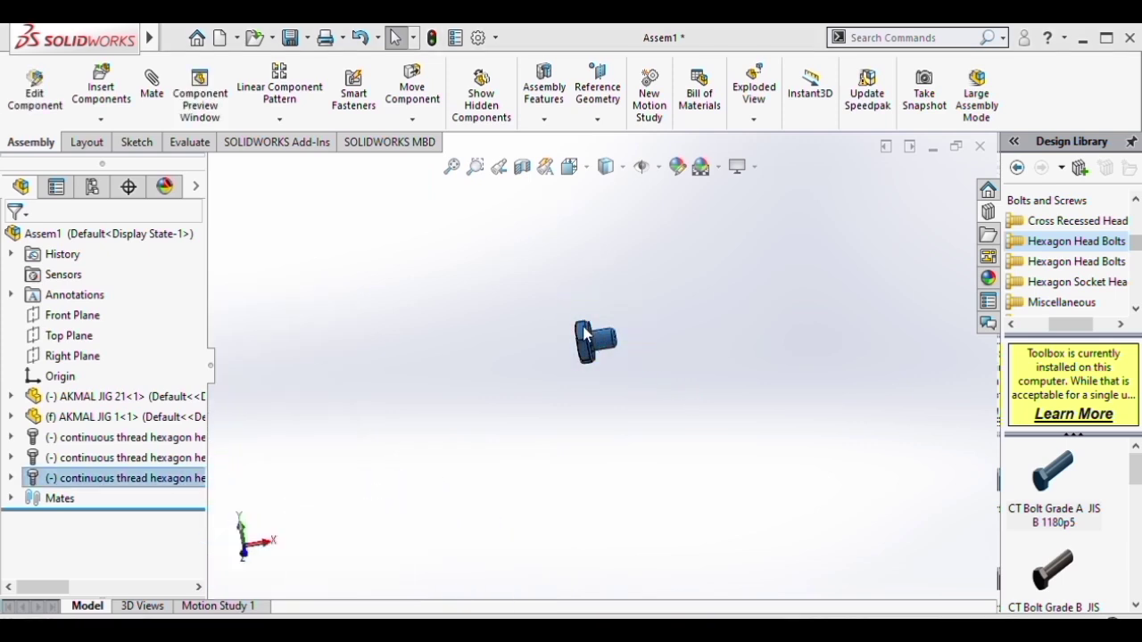
key(Delete)
scroll(538, 339, up, 5)
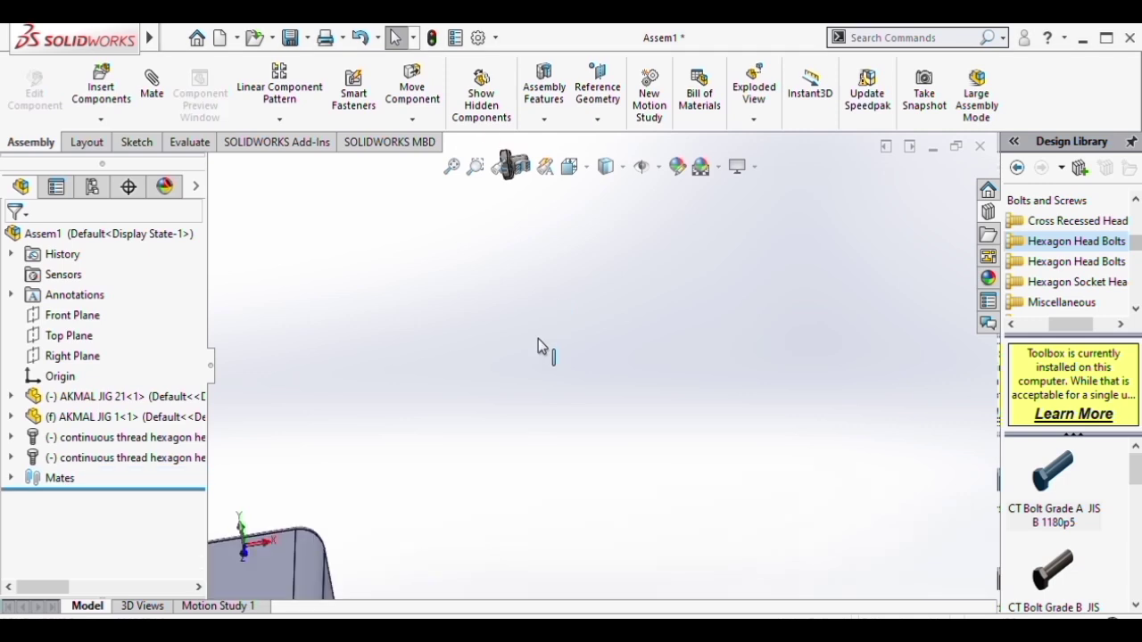
scroll(548, 313, up, 5)
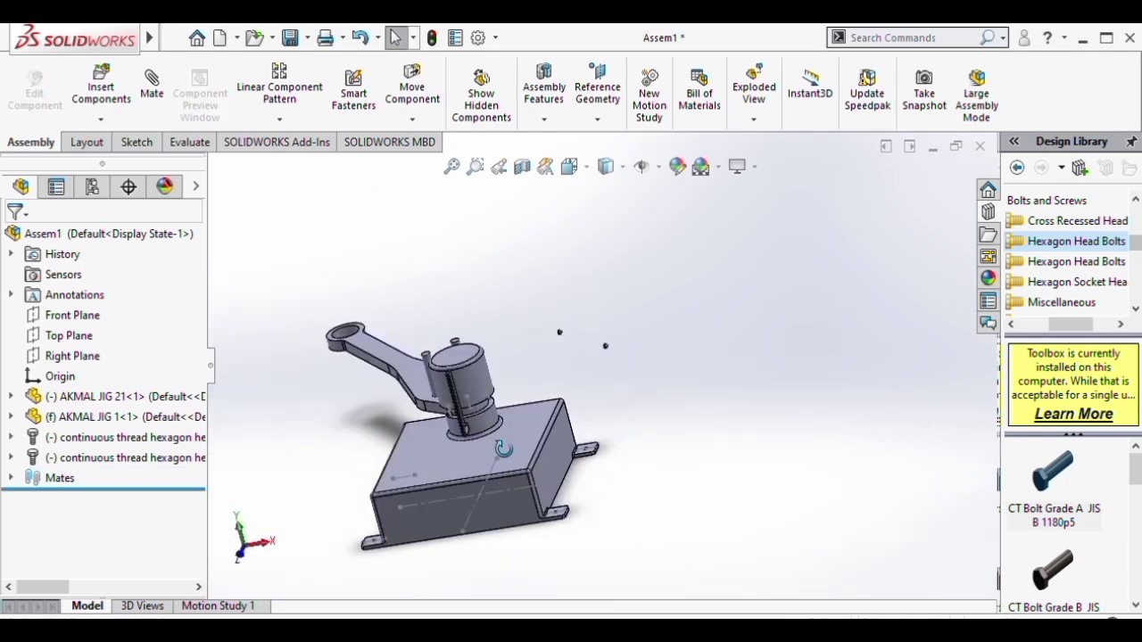
Move the bolt farther from the post to a spot closer to the post's side
scroll(565, 382, down, 3)
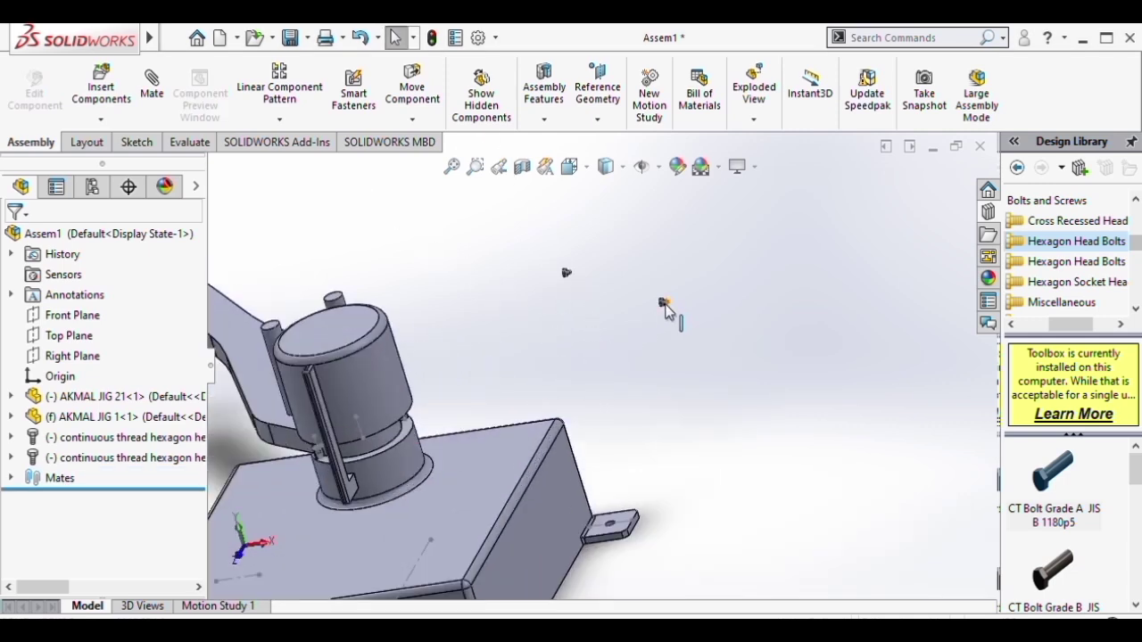
drag(665, 304, 624, 362)
drag(505, 370, 461, 371)
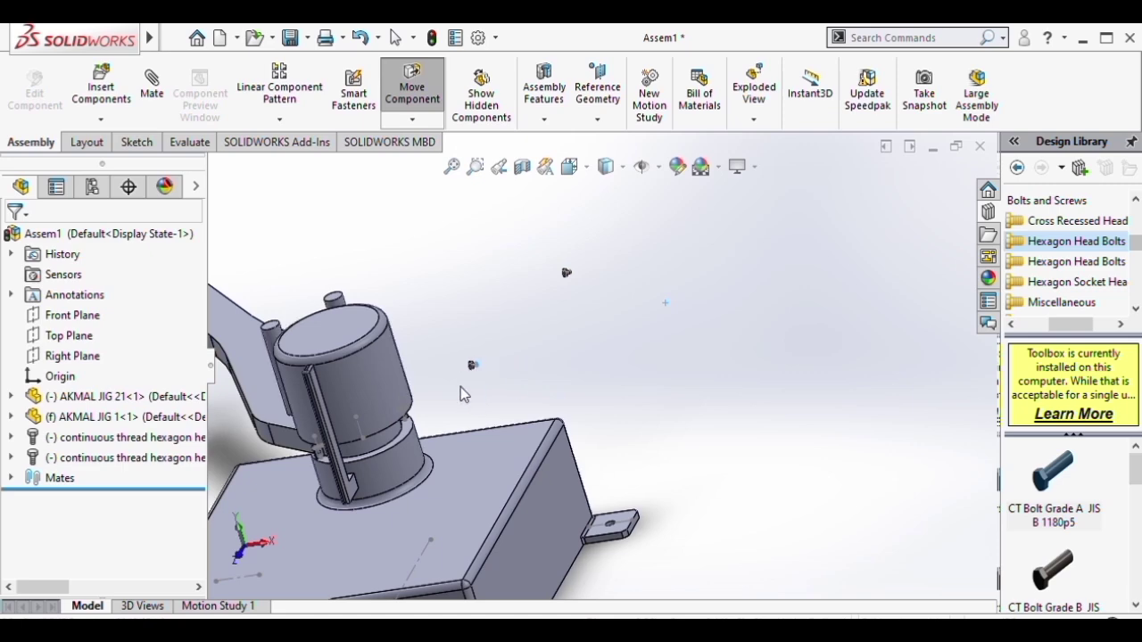
Examine the clamp ring's lugs and their small bolt holes around the post's neck from several sides
scroll(456, 392, down, 2)
middle_drag(456, 397, 409, 428)
scroll(411, 429, down, 3)
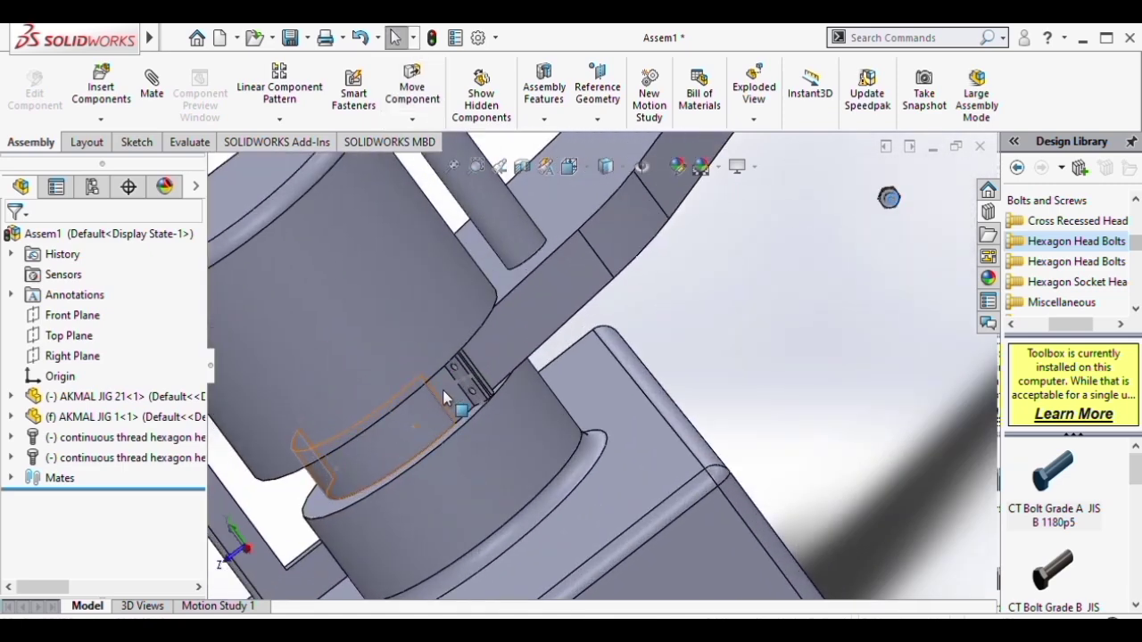
middle_drag(443, 393, 496, 424)
scroll(562, 363, up, 5)
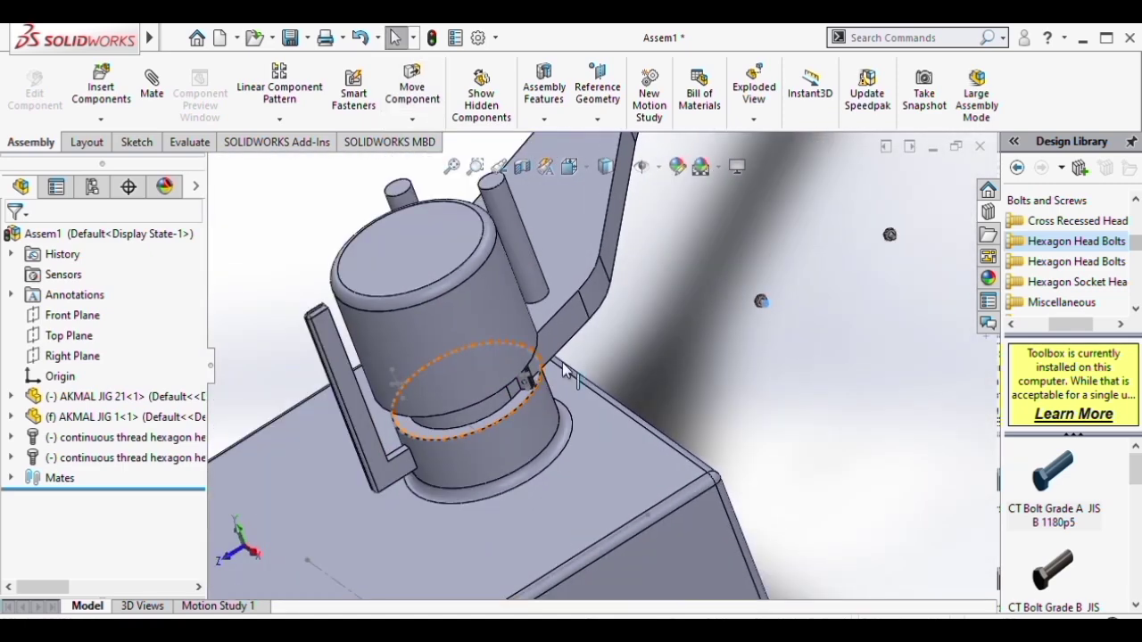
scroll(552, 390, down, 7)
middle_drag(566, 360, 571, 333)
scroll(577, 335, up, 3)
Insert two more M1.6 CT Bolt Grade A JIS B 1180p5 bolts in the free space beside the post and end the insertion
drag(1057, 480, 944, 349)
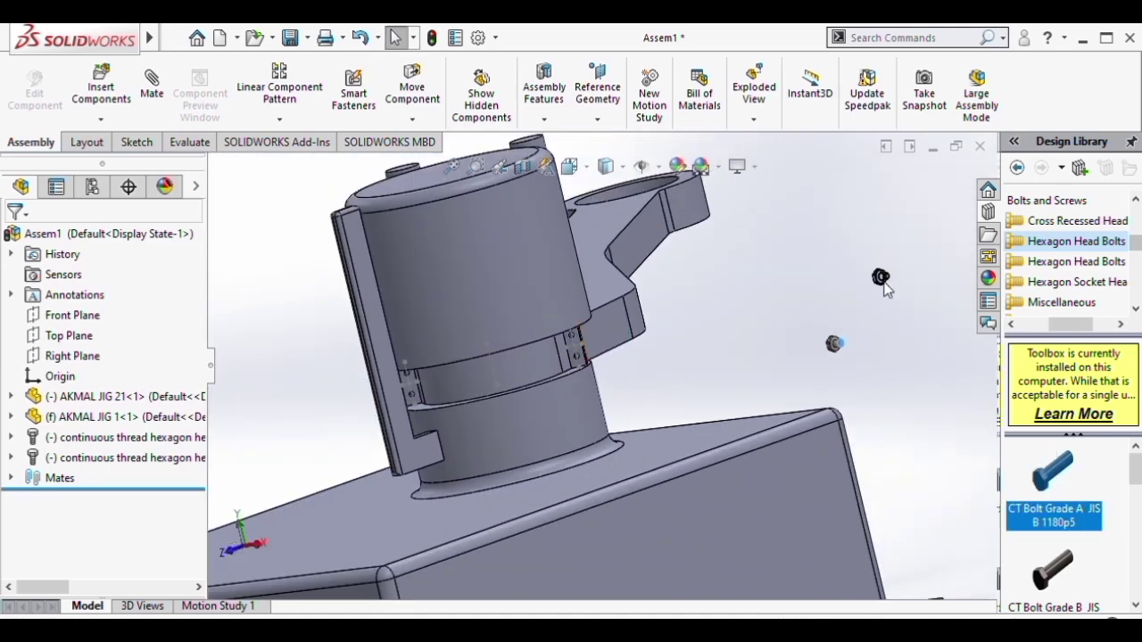
drag(883, 284, 893, 308)
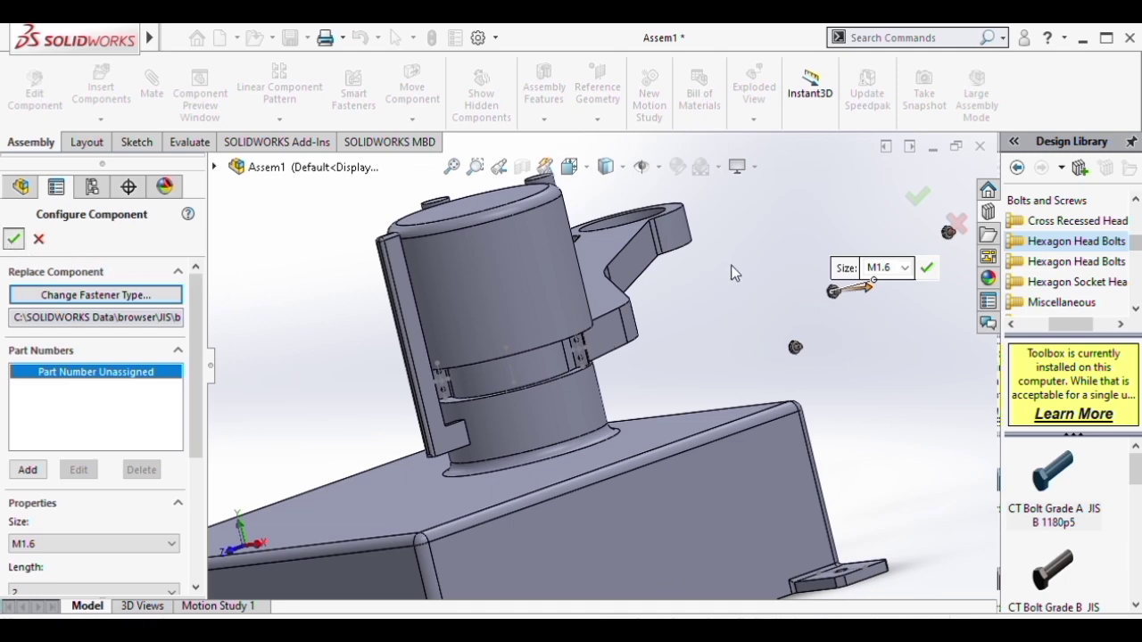
click(765, 266)
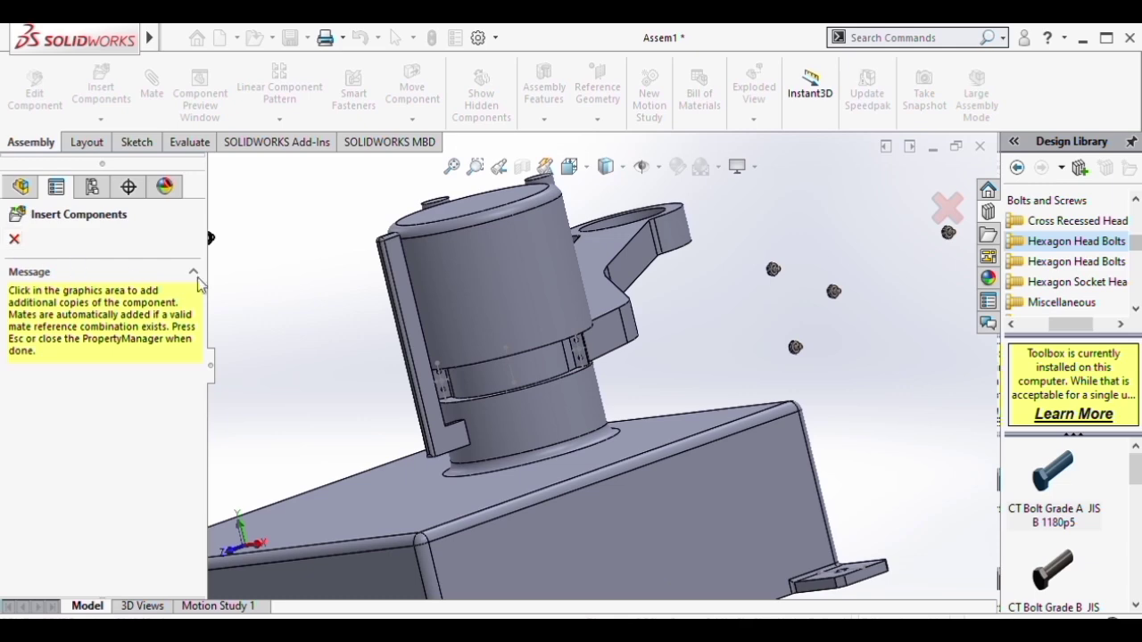
click(18, 241)
scroll(825, 311, up, 1)
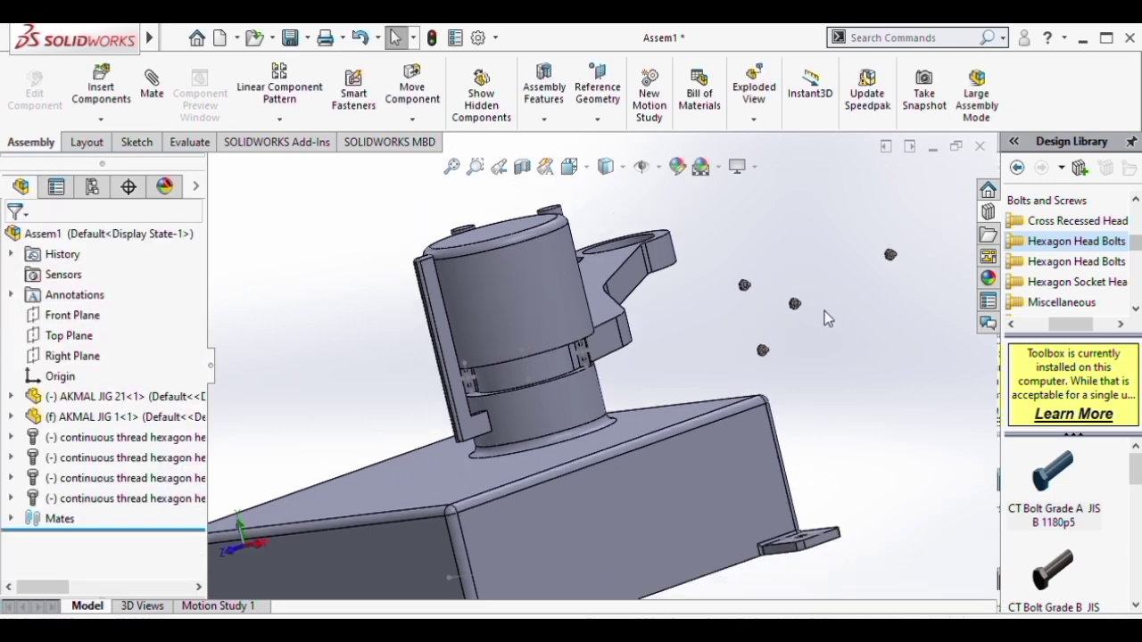
middle_drag(824, 311, 821, 348)
scroll(769, 343, down, 3)
middle_drag(689, 414, 534, 366)
scroll(702, 411, down, 1)
scroll(685, 408, up, 2)
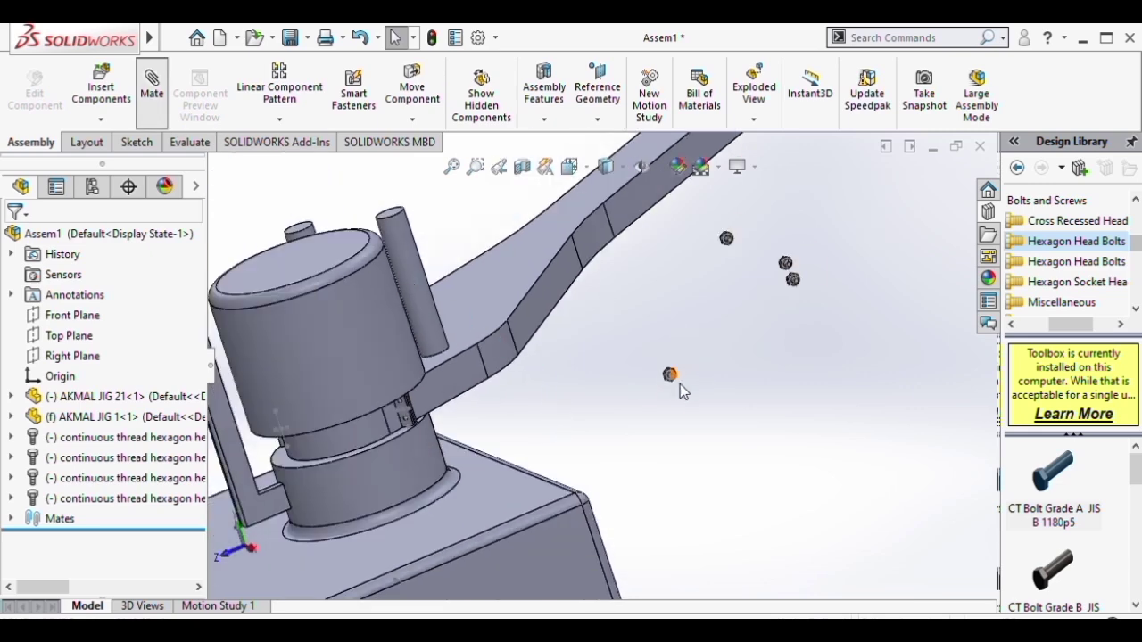
scroll(652, 387, down, 2)
mouse_move(653, 387)
middle_down()
mouse_move(671, 394)
mouse_move(669, 382)
middle_up()
scroll(671, 378, down, 4)
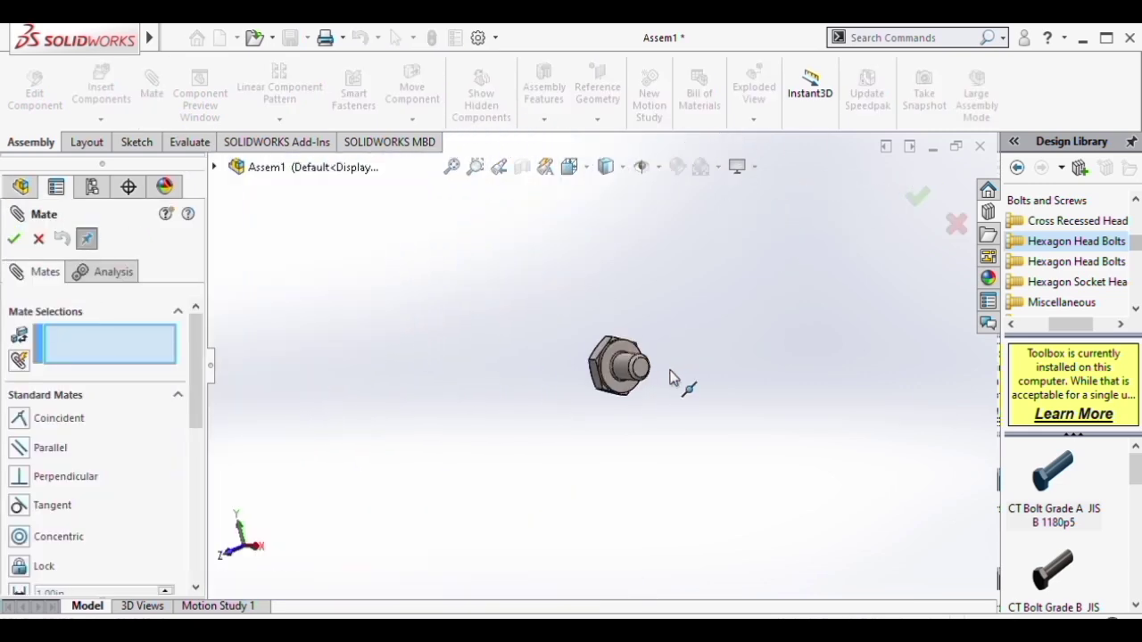
click(622, 373)
scroll(456, 323, up, 6)
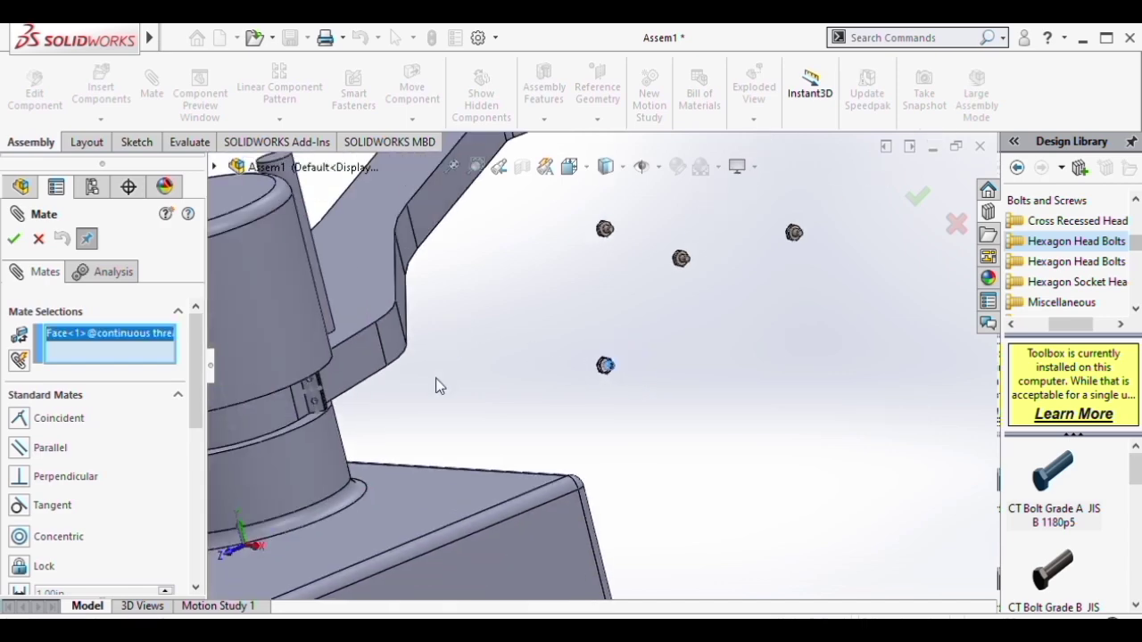
scroll(427, 392, down, 6)
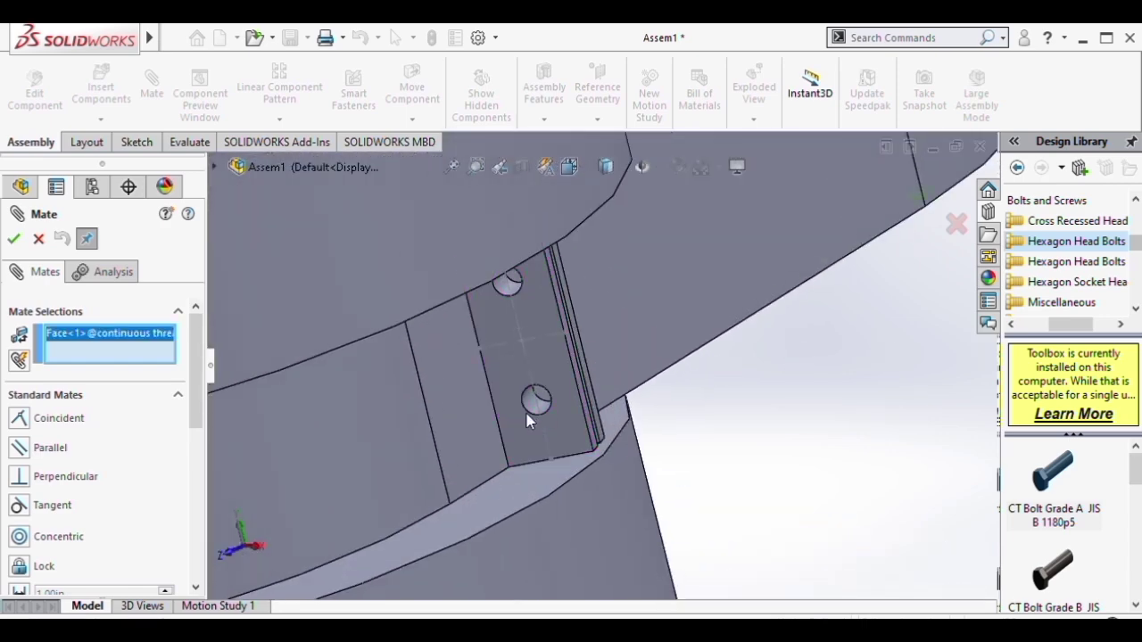
scroll(544, 375, up, 6)
middle_drag(559, 307, 755, 327)
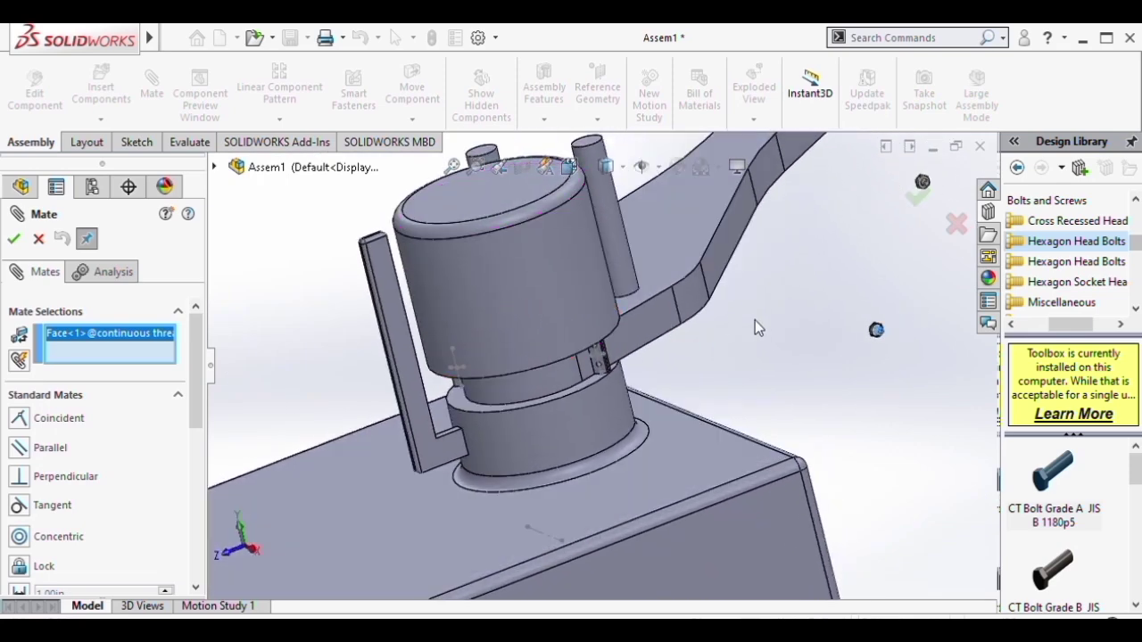
click(40, 239)
Move the bolt nearest the post closer to the handle and rotate it to face another direction
drag(880, 334, 772, 277)
right_drag(795, 263, 592, 344)
click(562, 354)
scroll(565, 348, up, 8)
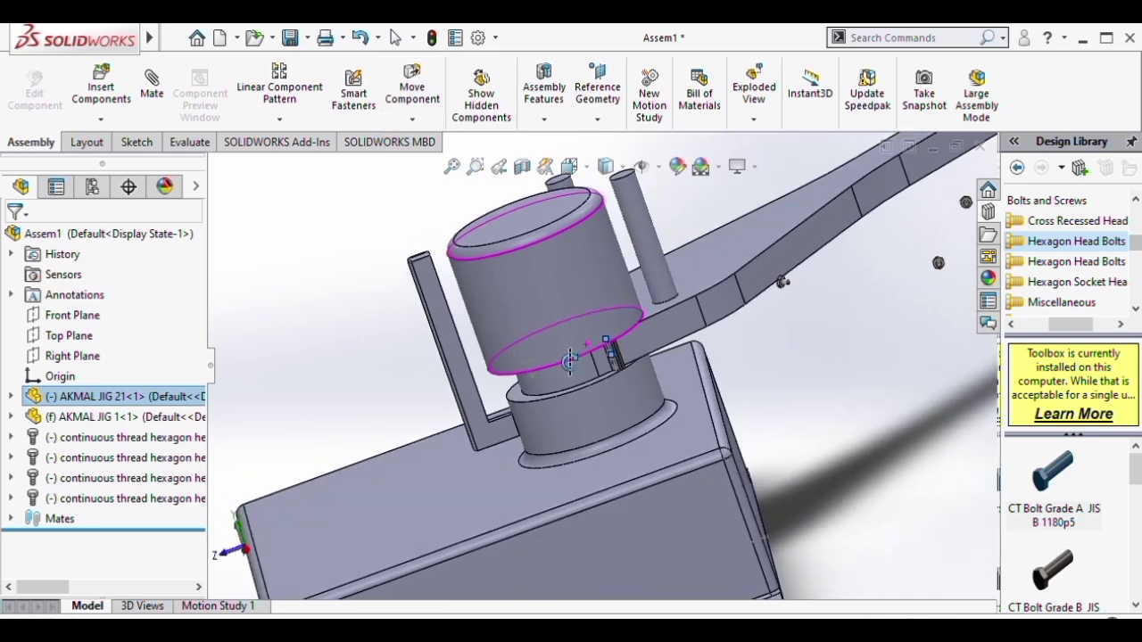
Swing the handle around the post so its arm clears the bolts and the clamp ring's lugs are exposed
middle_drag(569, 365, 590, 389)
scroll(640, 338, down, 5)
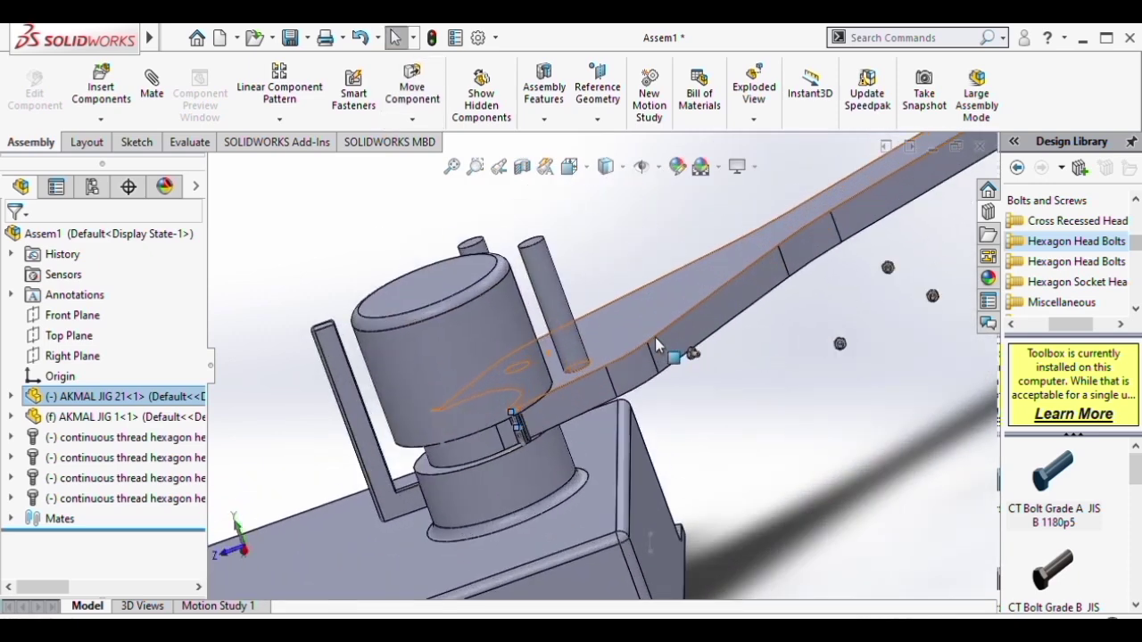
scroll(657, 343, up, 1)
middle_drag(662, 376, 676, 423)
drag(698, 268, 314, 211)
middle_drag(636, 343, 595, 370)
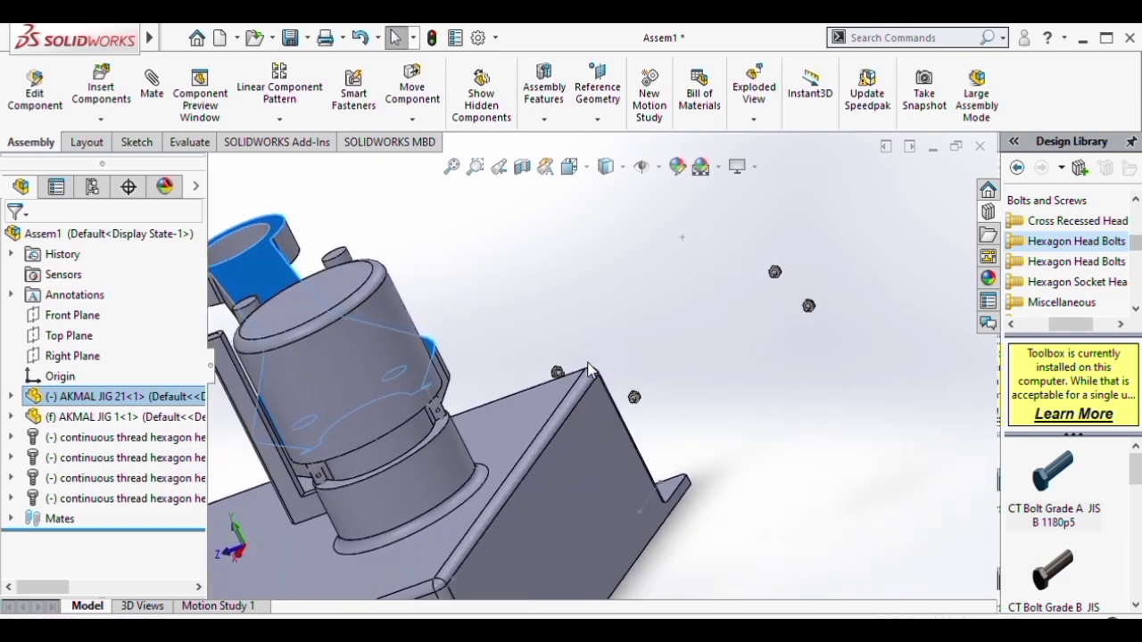
Rotate the bolt nearest the post so its shank points toward the clamp ring's lug
scroll(551, 380, down, 5)
click(541, 379)
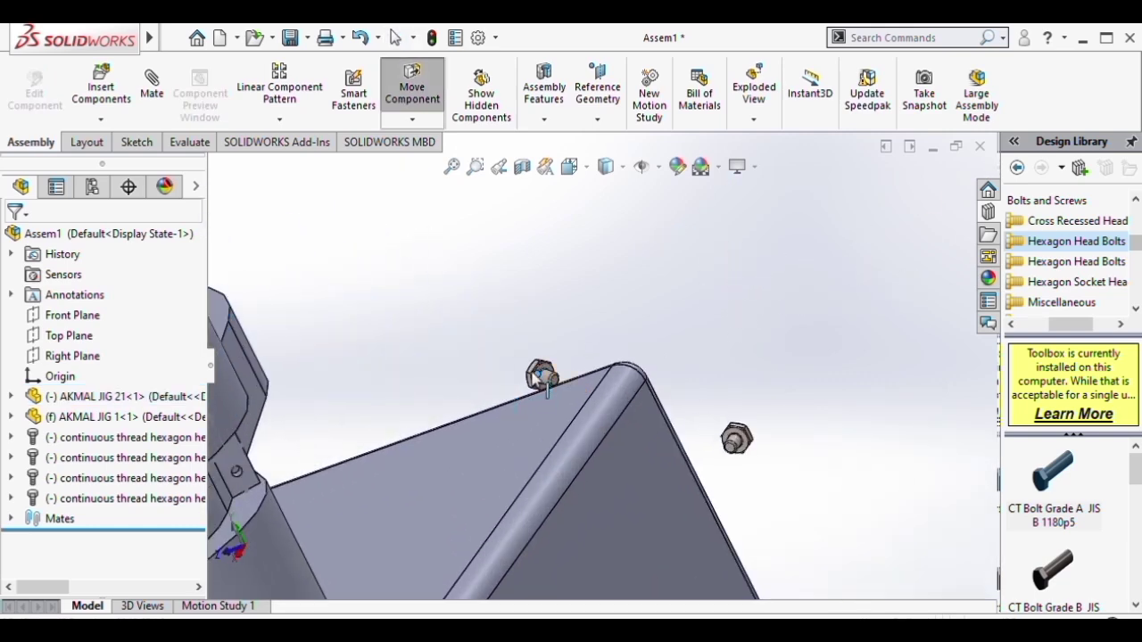
right_drag(507, 384, 415, 401)
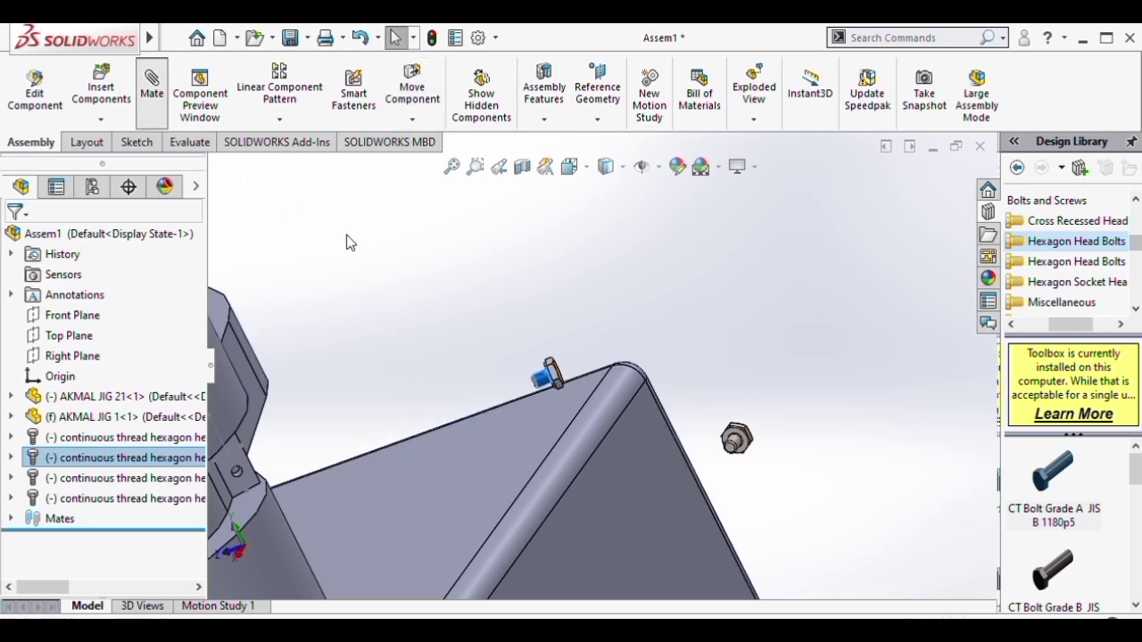
Mate the turned bolt's shank concentric with the lower hole of the clamp ring's lug
scroll(376, 382, up, 6)
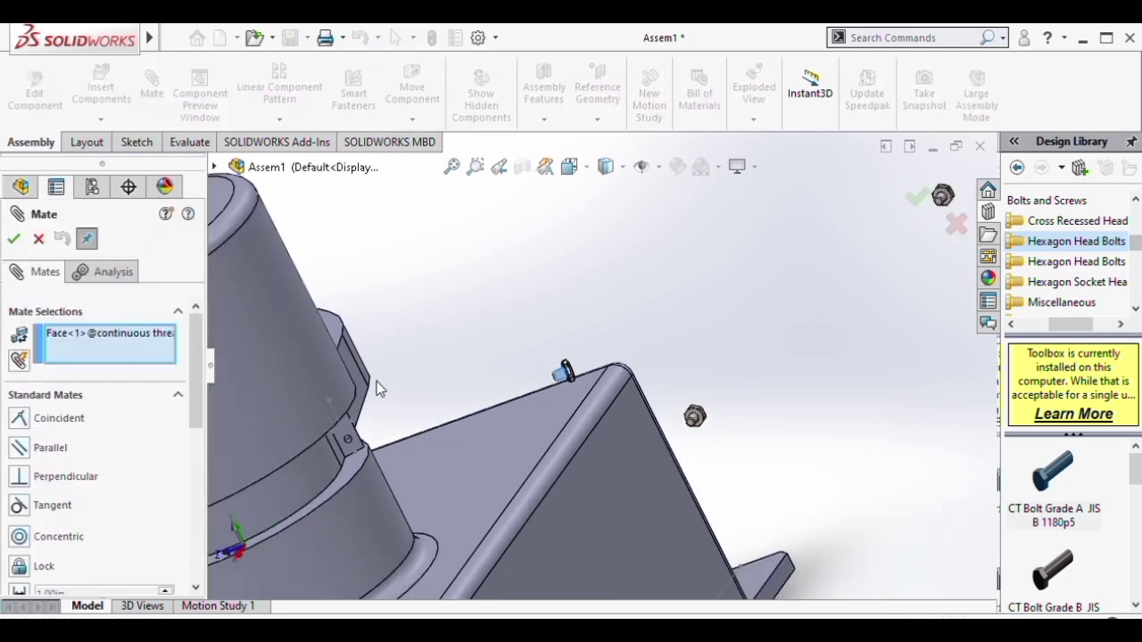
scroll(455, 412, down, 4)
scroll(566, 382, down, 5)
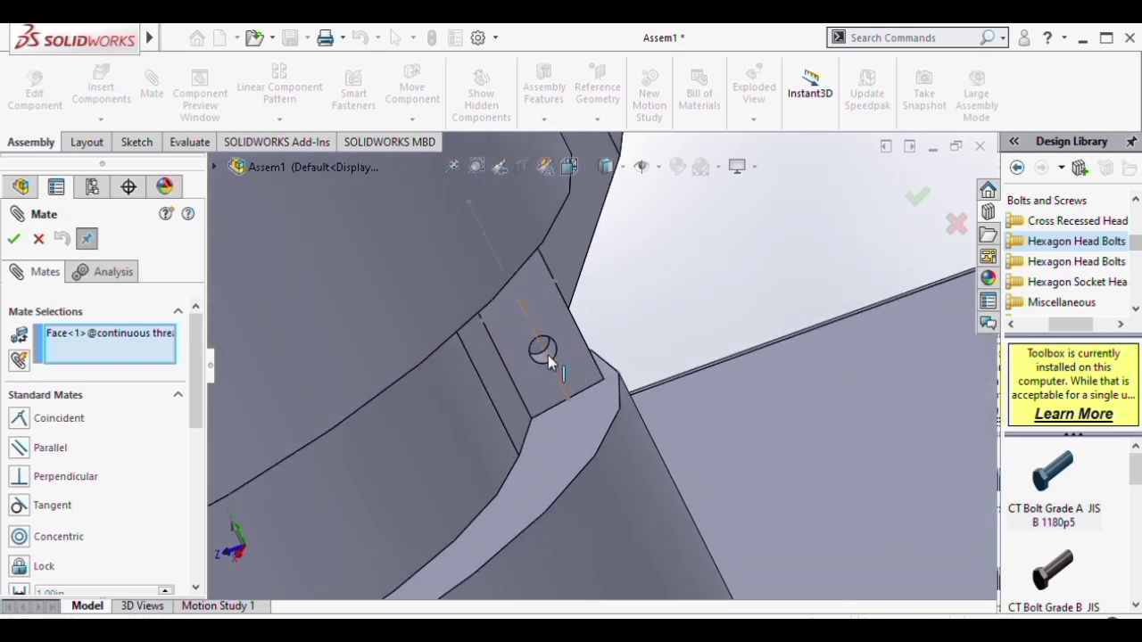
middle_drag(548, 356, 625, 483)
scroll(626, 483, down, 8)
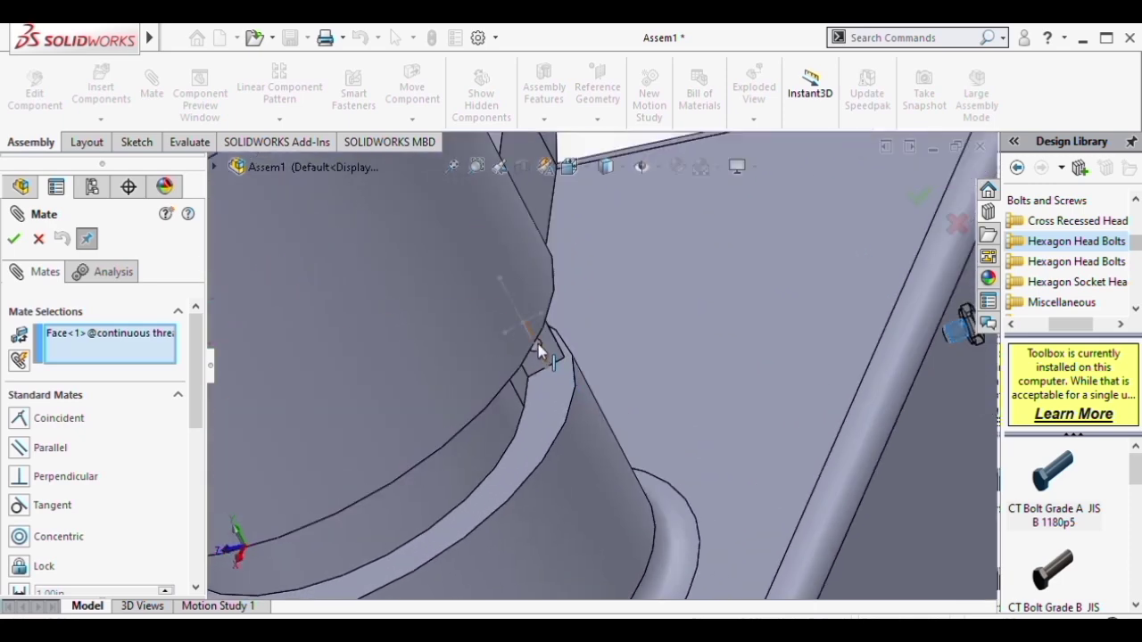
scroll(539, 352, down, 5)
scroll(608, 362, down, 2)
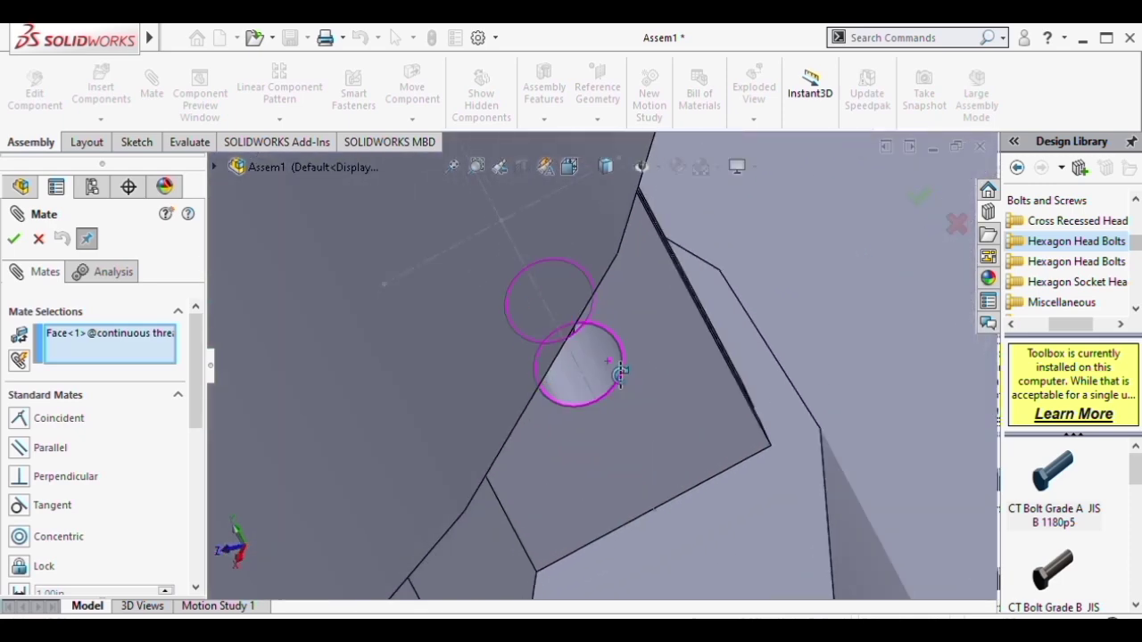
click(612, 375)
scroll(614, 375, up, 6)
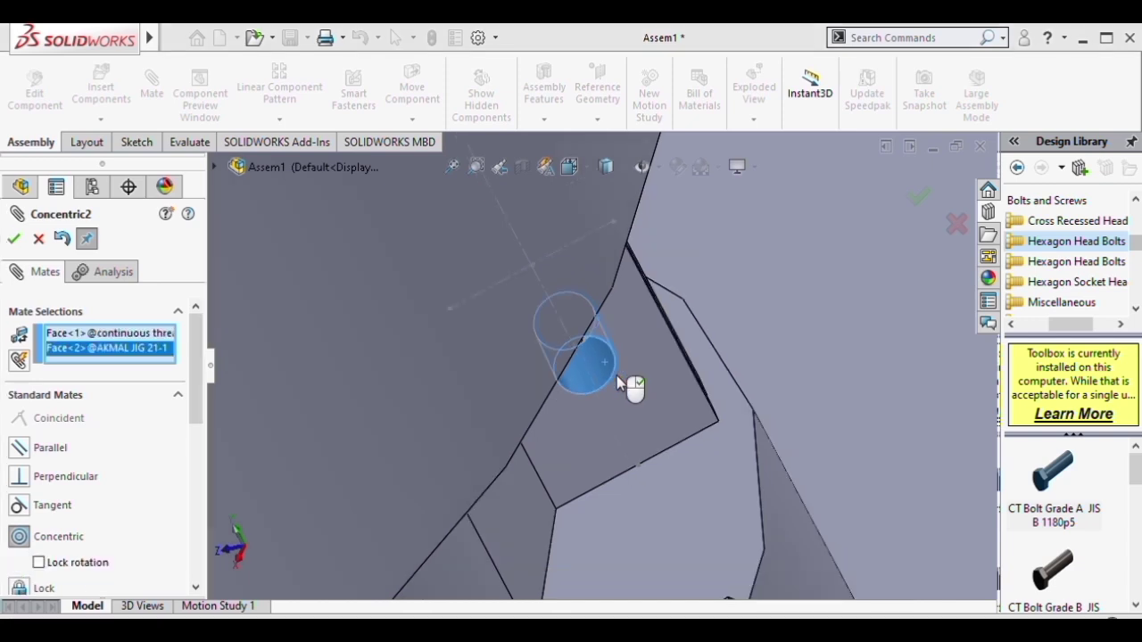
click(14, 239)
Add a coincident mate between the lug's outer face and the underside of the bolt's head to seat the bolt
middle_drag(589, 419, 634, 433)
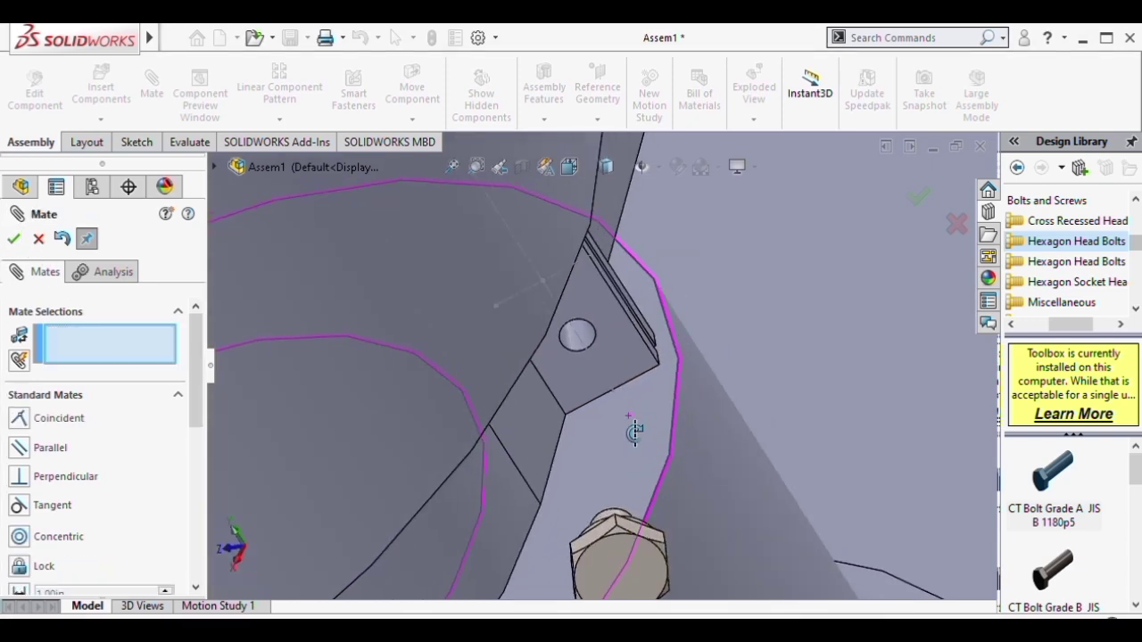
click(619, 323)
middle_drag(618, 325, 462, 459)
scroll(464, 457, up, 5)
middle_drag(482, 404, 503, 503)
scroll(502, 508, up, 4)
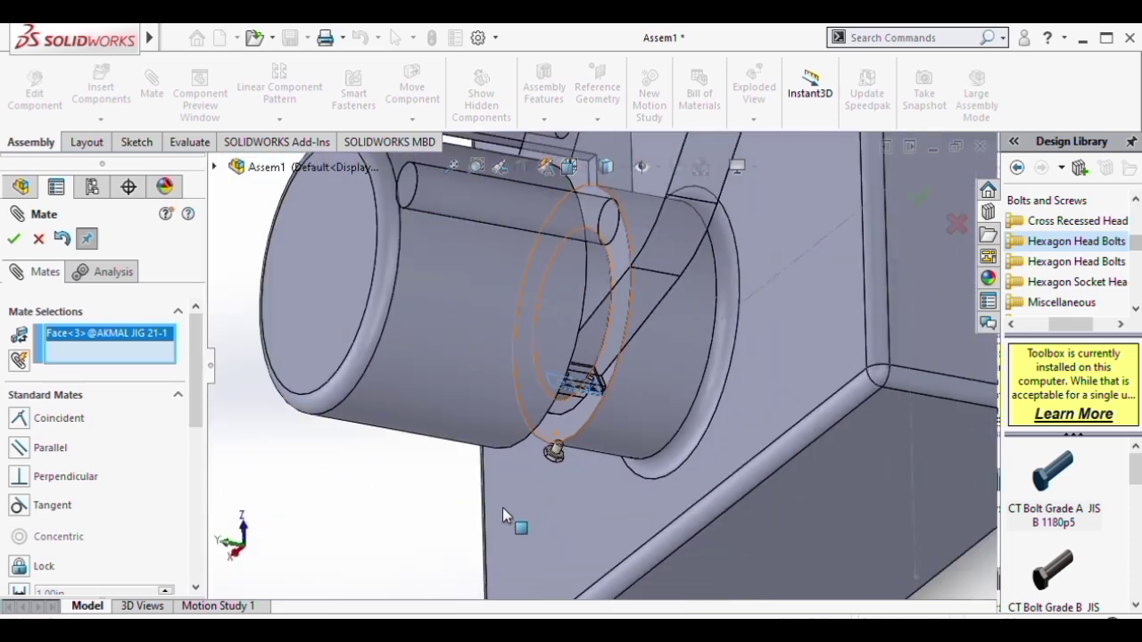
scroll(502, 508, down, 3)
scroll(614, 390, down, 3)
middle_drag(616, 393, 636, 450)
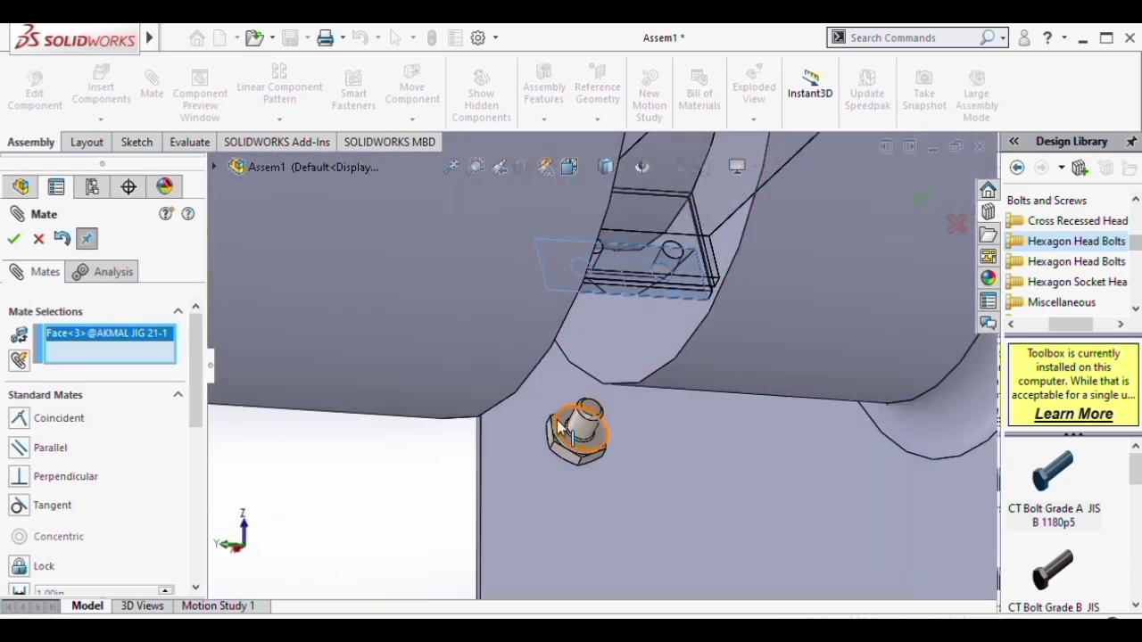
click(561, 423)
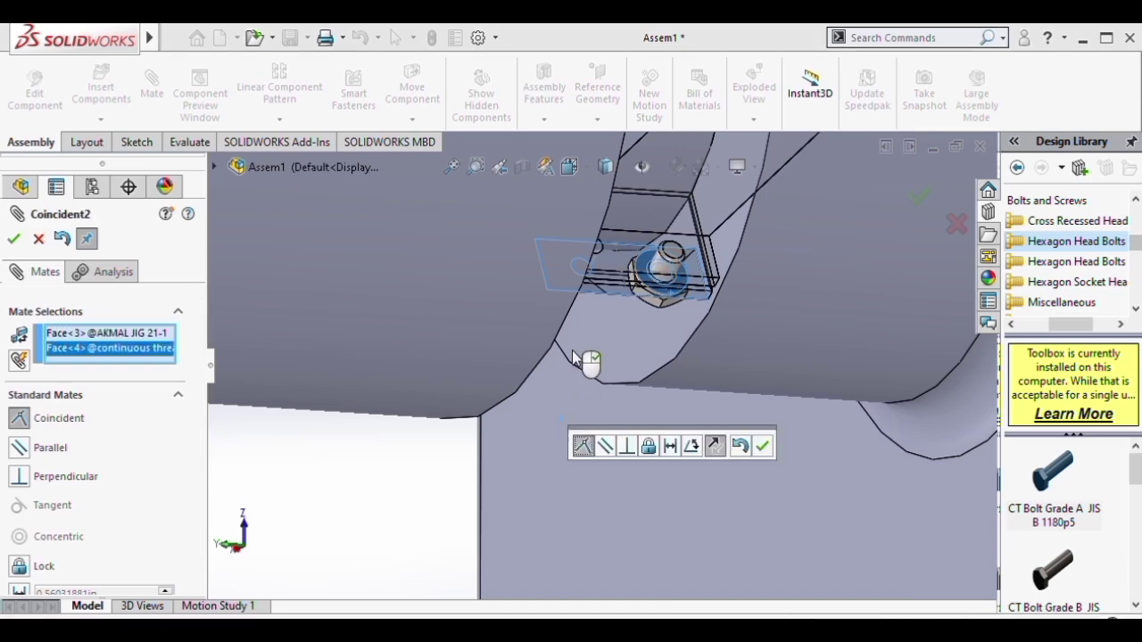
middle_drag(572, 352, 549, 322)
scroll(545, 323, up, 3)
scroll(721, 283, up, 3)
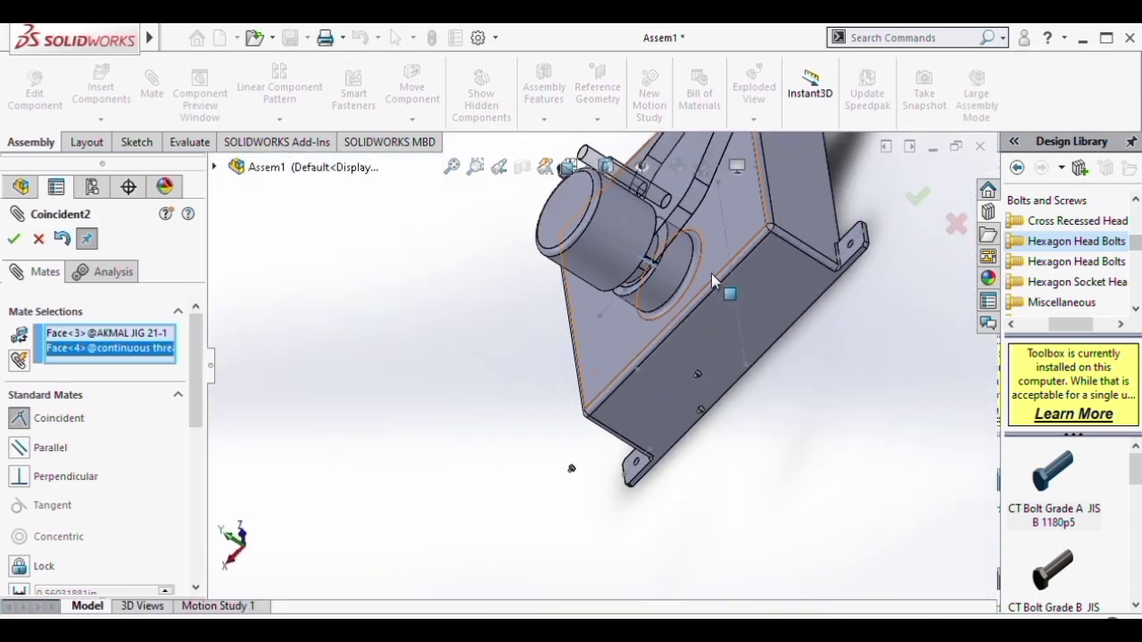
scroll(705, 254, down, 2)
scroll(704, 250, up, 3)
middle_drag(704, 249, 641, 322)
scroll(641, 322, up, 2)
scroll(597, 389, down, 5)
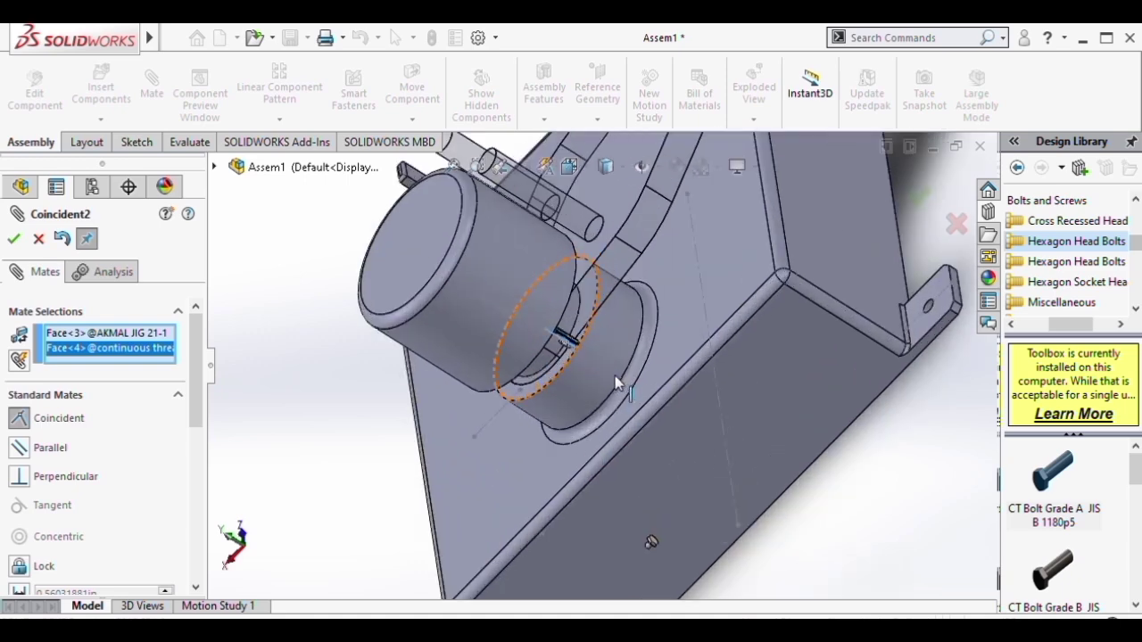
middle_drag(615, 376, 652, 309)
scroll(699, 464, up, 2)
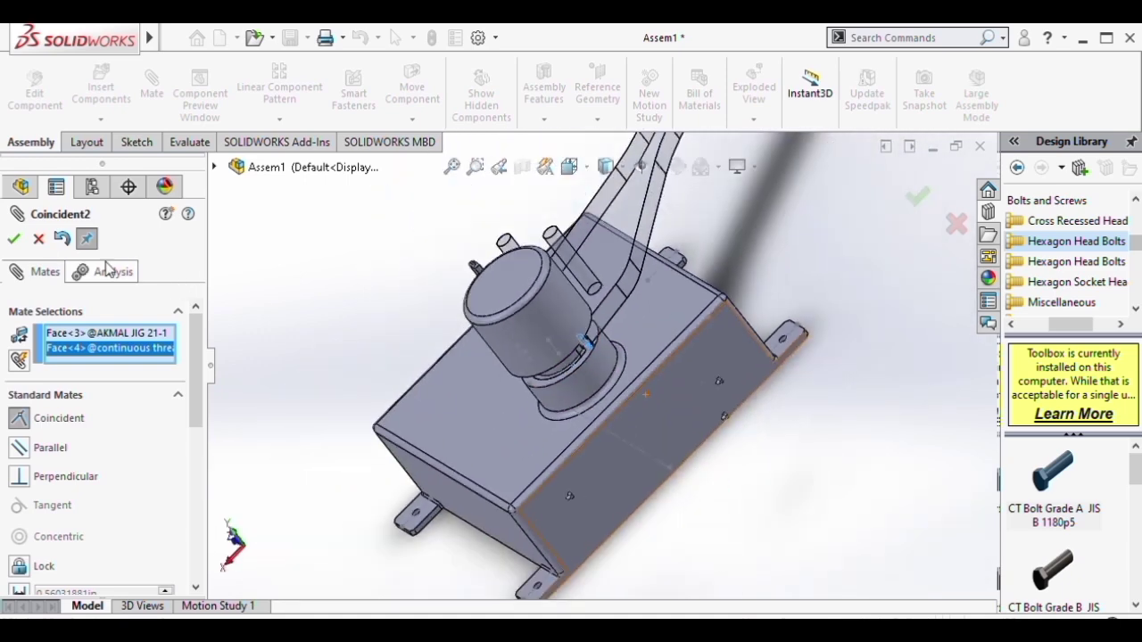
click(14, 240)
Move one of the loose bolts from the base's side face to a spot beside the post's foot, near the seated bolt
scroll(714, 370, down, 6)
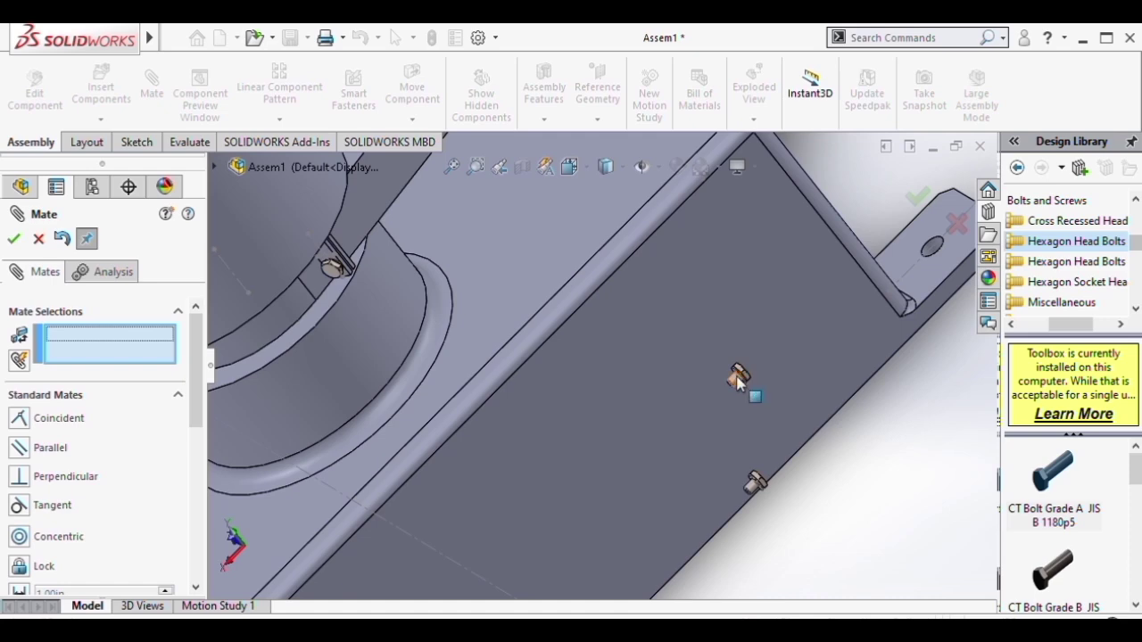
drag(259, 408, 420, 384)
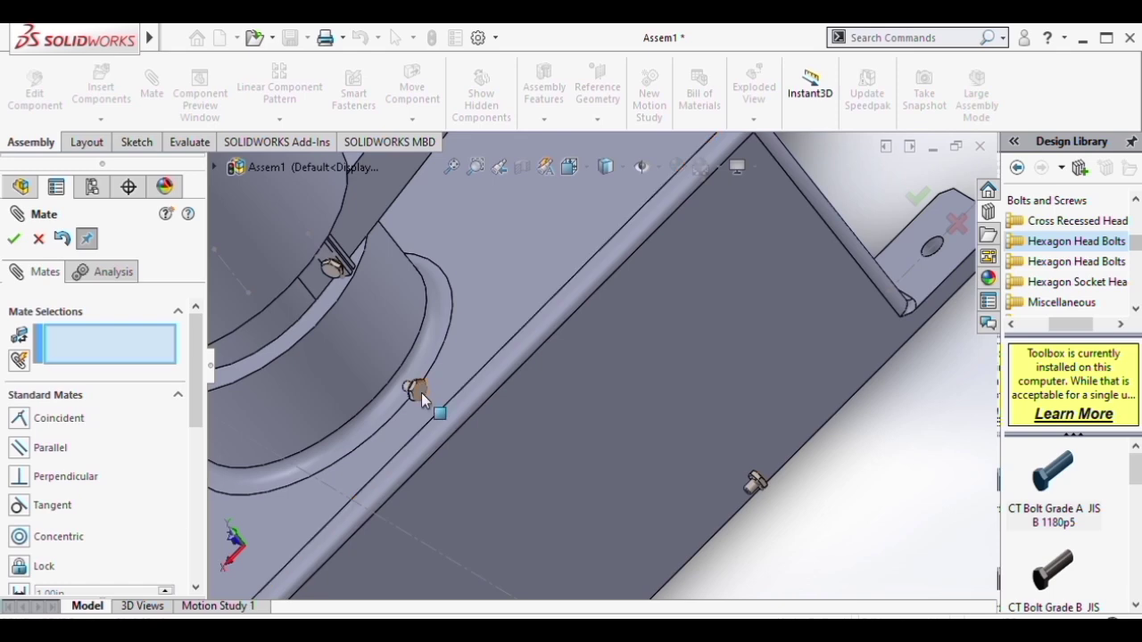
scroll(389, 255, up, 2)
Mate a loose bolt's shank concentric with the upper hole of the clamp ring's lug, above the seated bolt
middle_drag(338, 252, 348, 232)
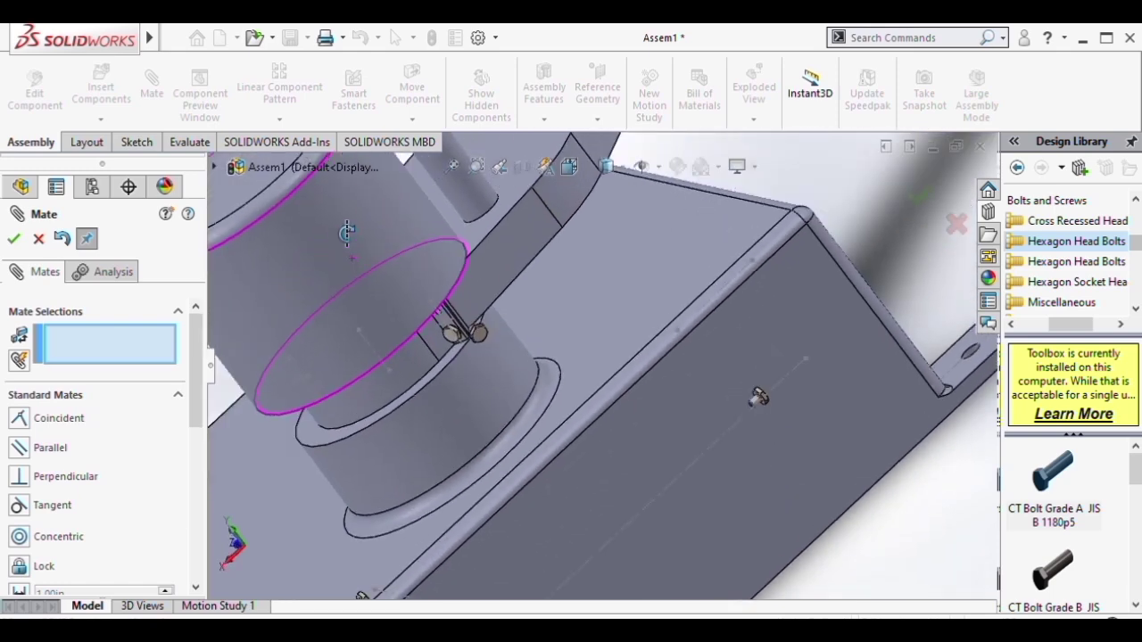
scroll(433, 314, down, 4)
scroll(434, 314, down, 4)
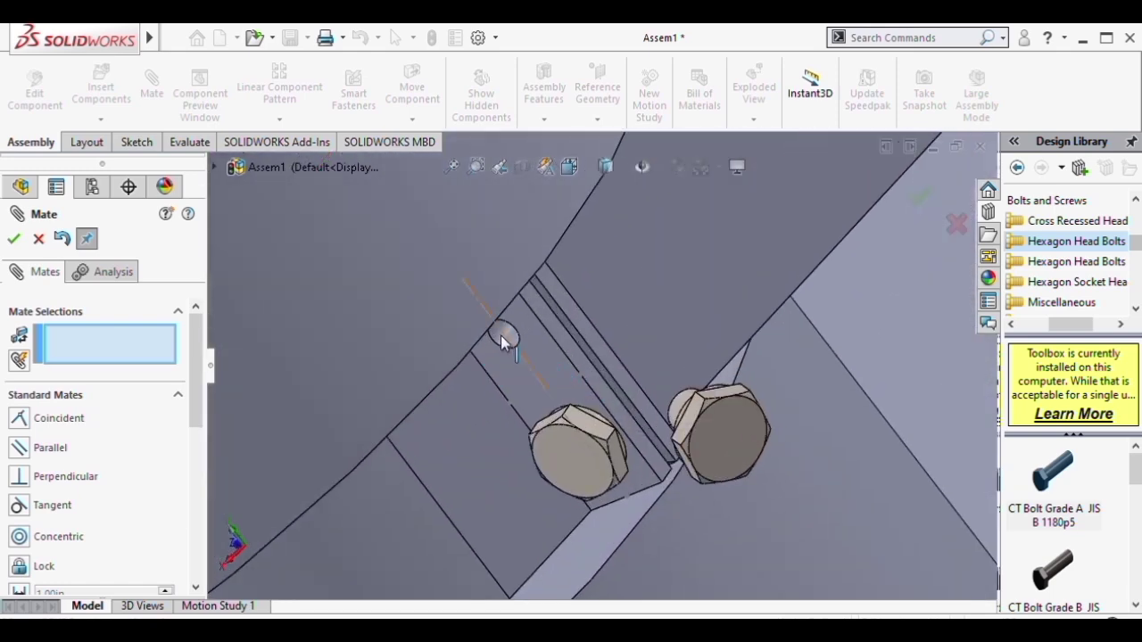
click(494, 334)
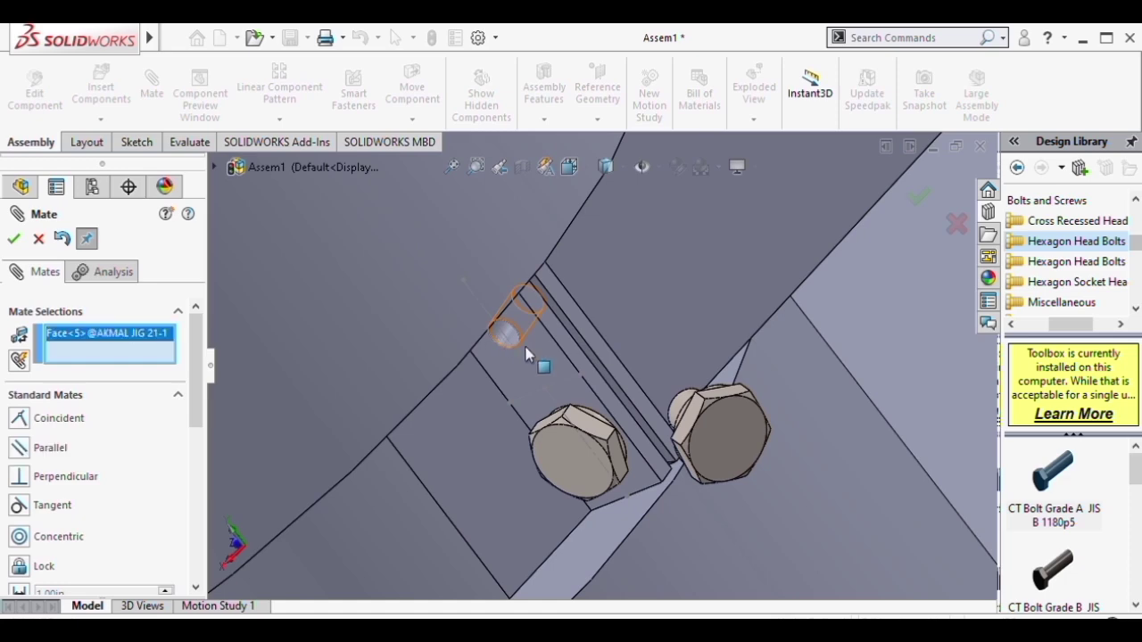
middle_drag(527, 352, 572, 400)
scroll(643, 427, up, 5)
scroll(566, 396, up, 3)
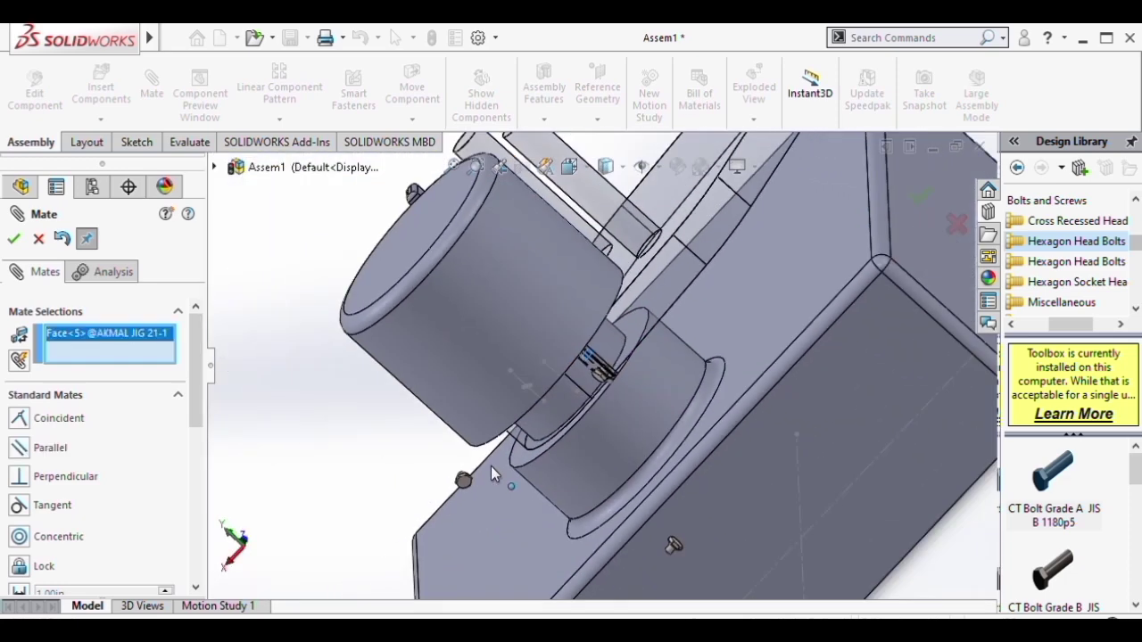
scroll(491, 466, down, 3)
middle_drag(472, 476, 483, 499)
scroll(483, 499, down, 5)
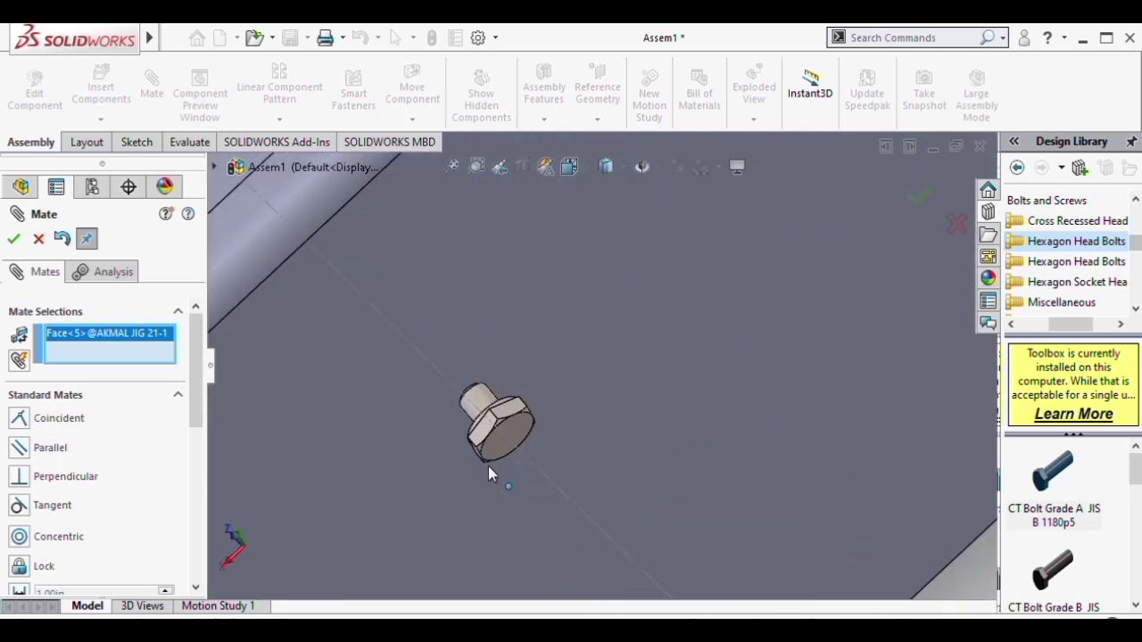
click(483, 402)
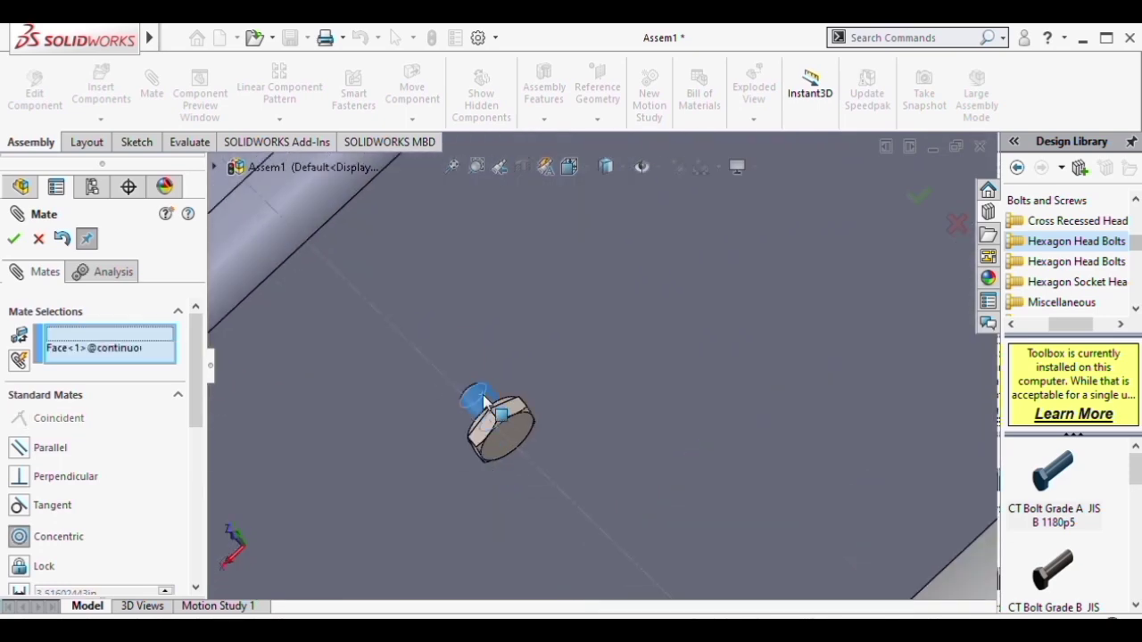
click(407, 288)
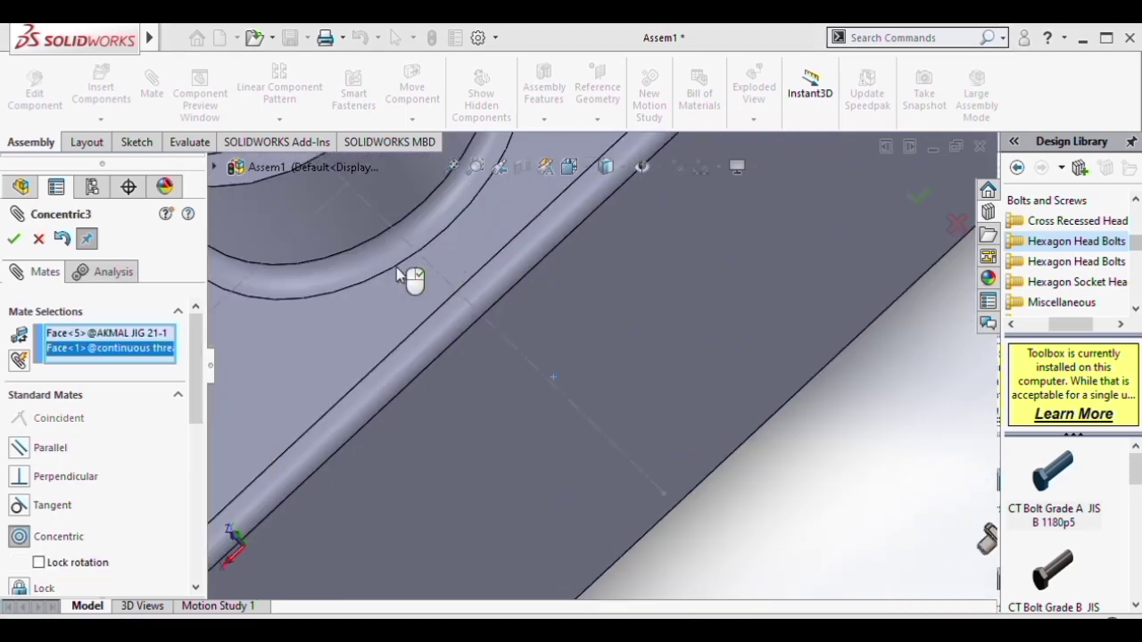
click(13, 240)
Add a coincident mate between the lug's outer face and the underside of the upper bolt's head
scroll(370, 217, up, 5)
scroll(538, 273, down, 4)
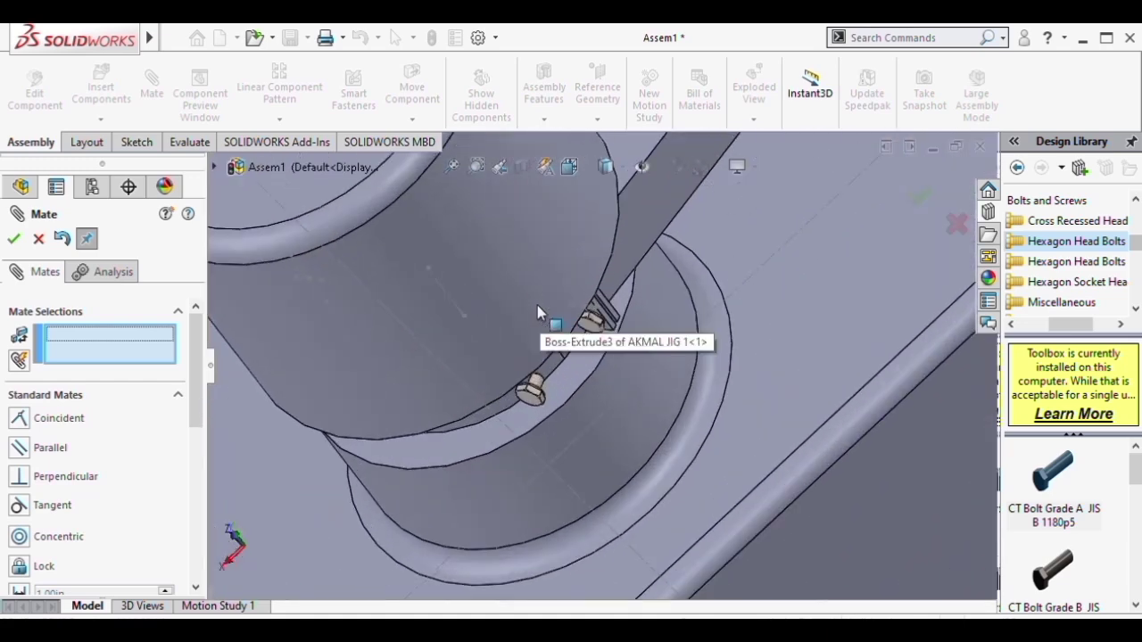
middle_drag(537, 307, 505, 255)
scroll(553, 380, down, 1)
middle_drag(553, 381, 606, 355)
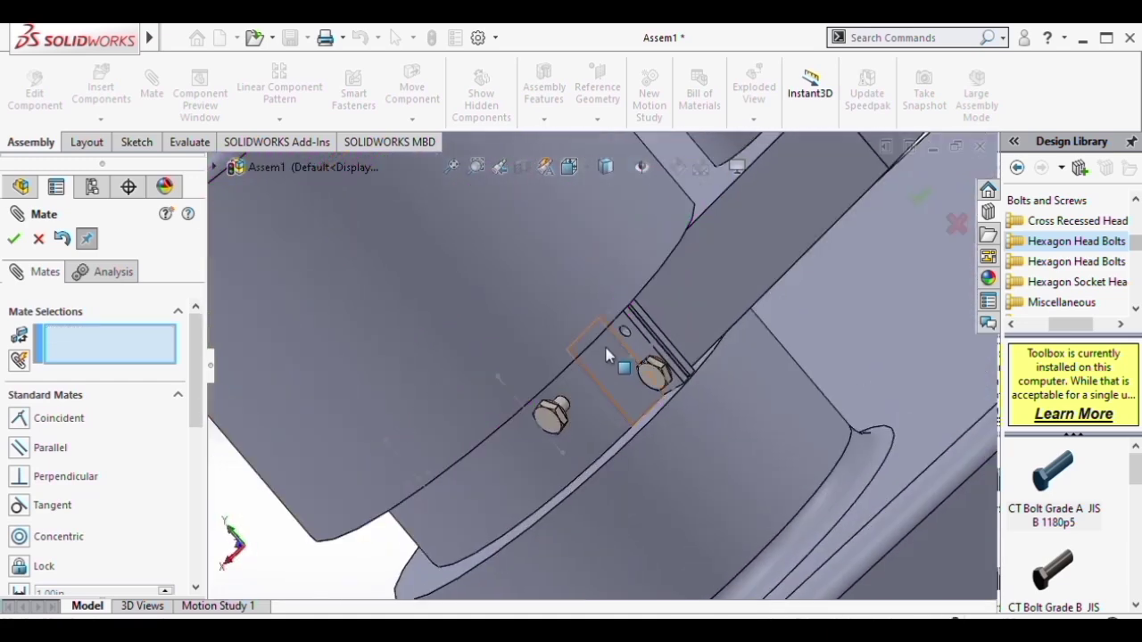
scroll(636, 340, down, 3)
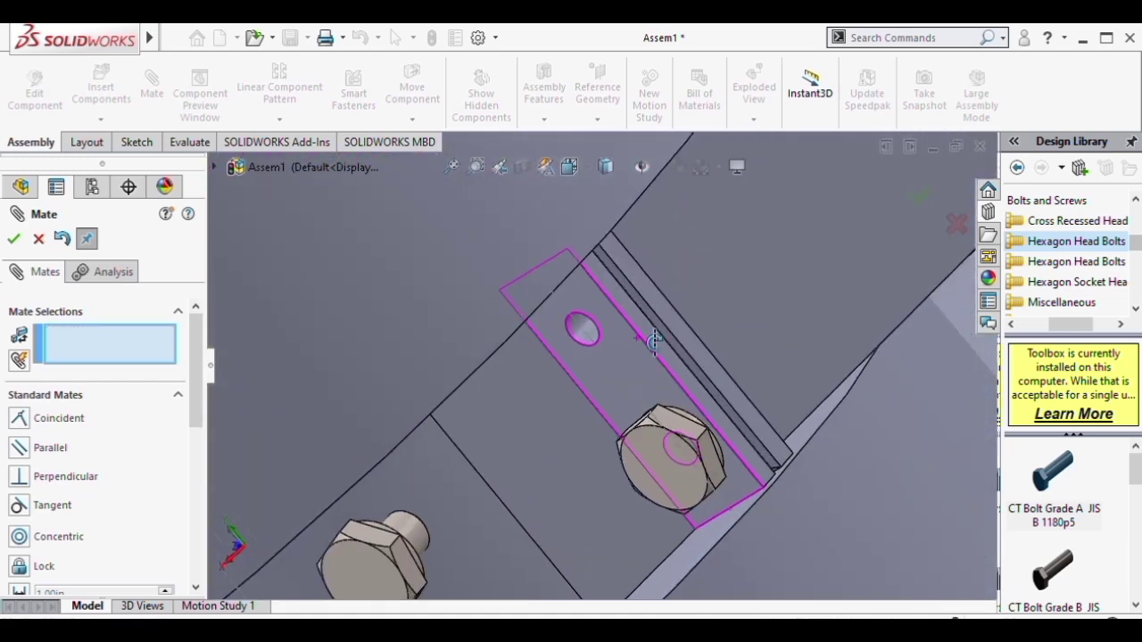
click(627, 337)
scroll(555, 365, up, 2)
middle_drag(519, 376, 457, 498)
scroll(474, 462, up, 2)
scroll(472, 462, up, 1)
scroll(537, 430, down, 4)
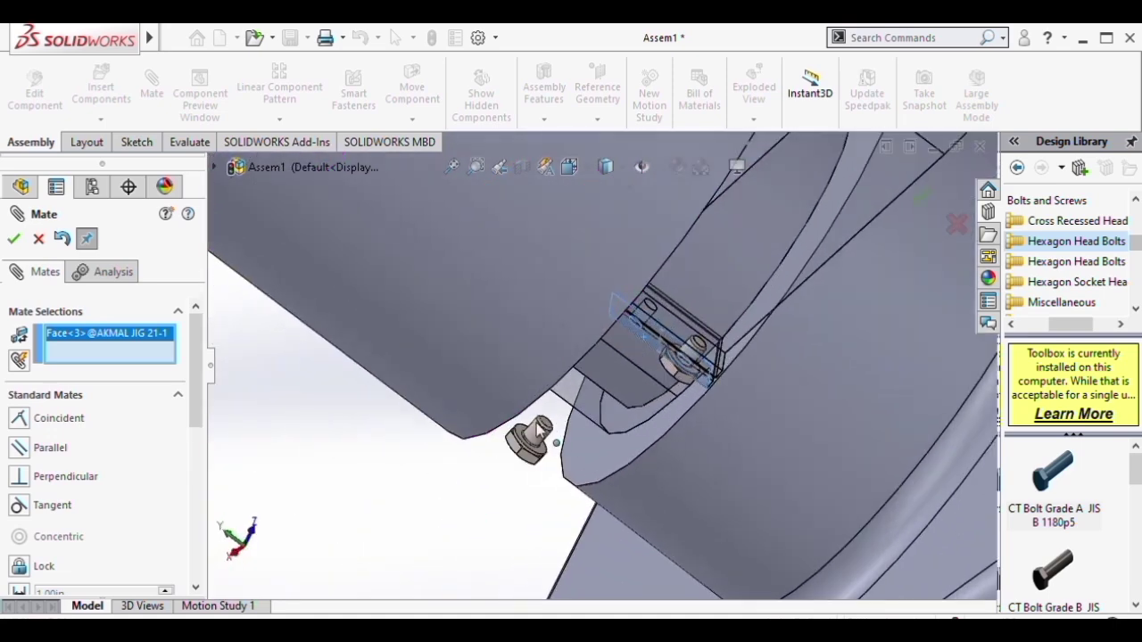
click(520, 435)
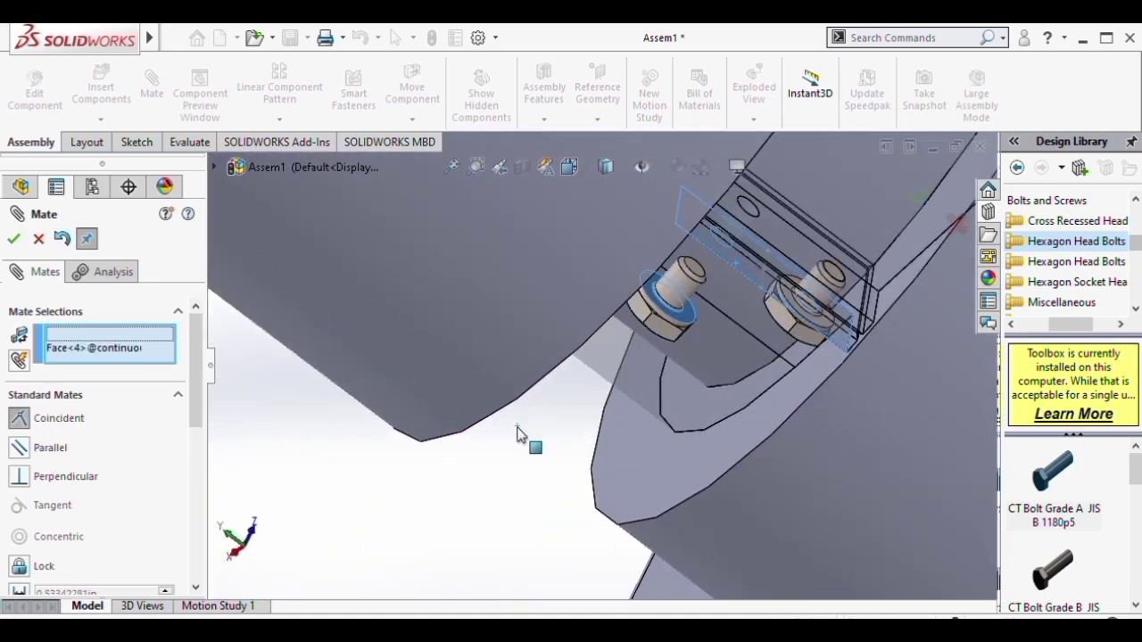
click(13, 240)
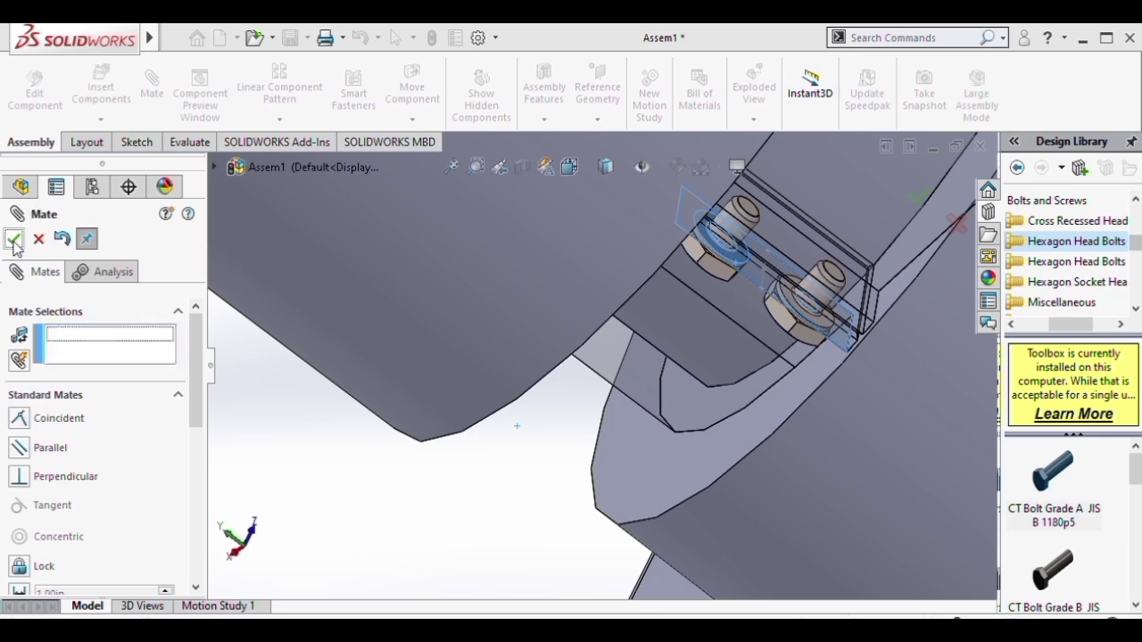
Swing the handle around the post to a new angle, with its ring end reaching past the base's side edge
scroll(563, 332, down, 6)
scroll(633, 330, up, 10)
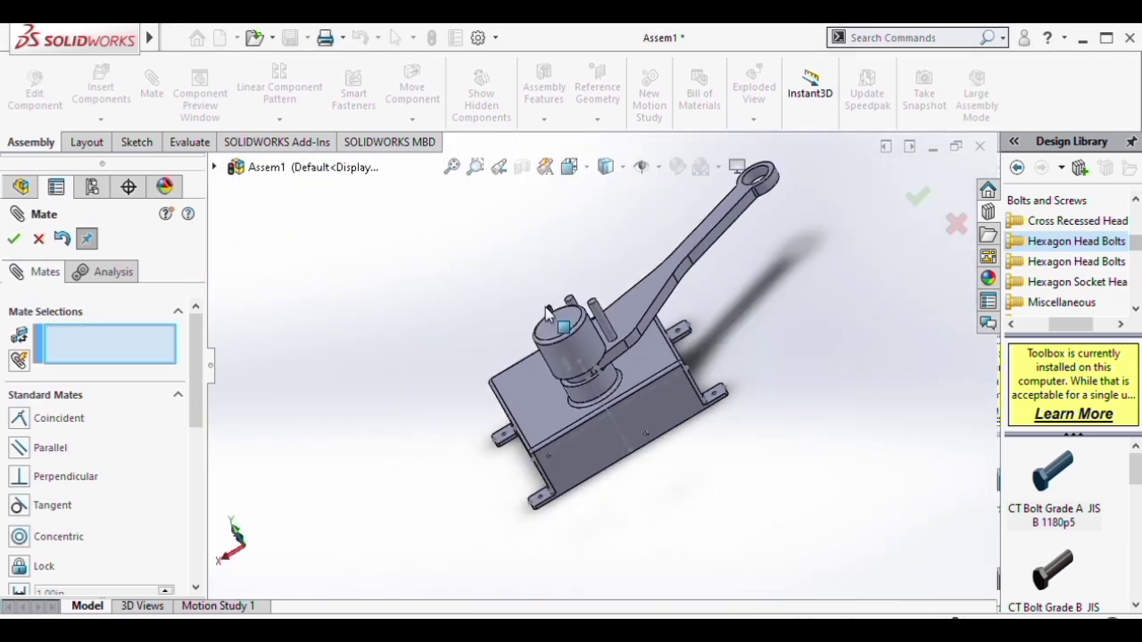
middle_drag(548, 312, 646, 344)
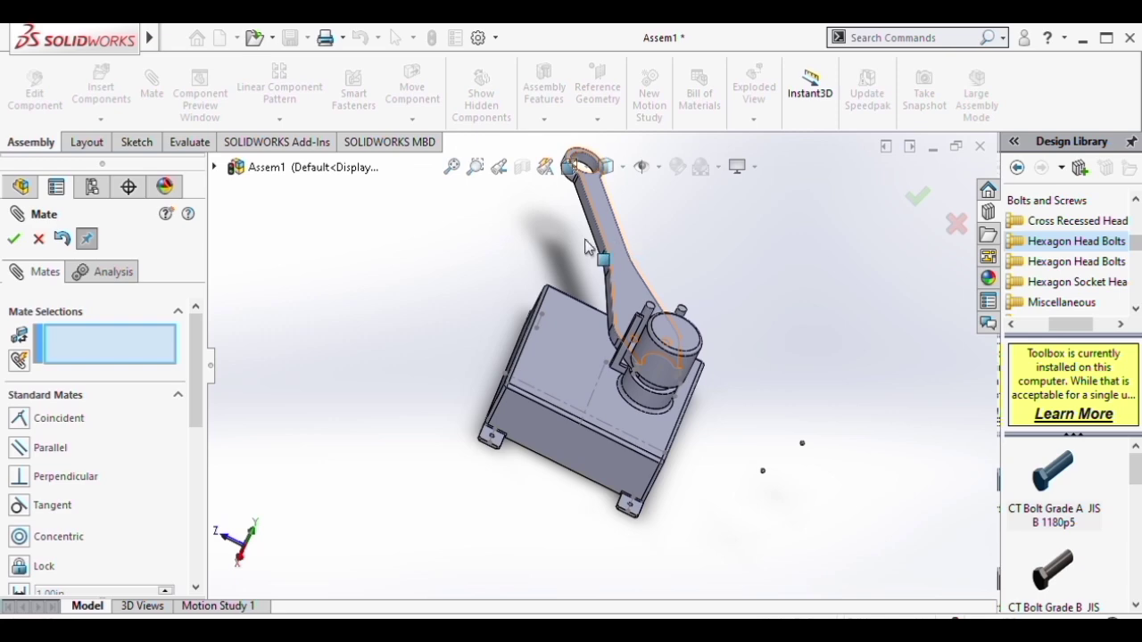
drag(585, 246, 392, 420)
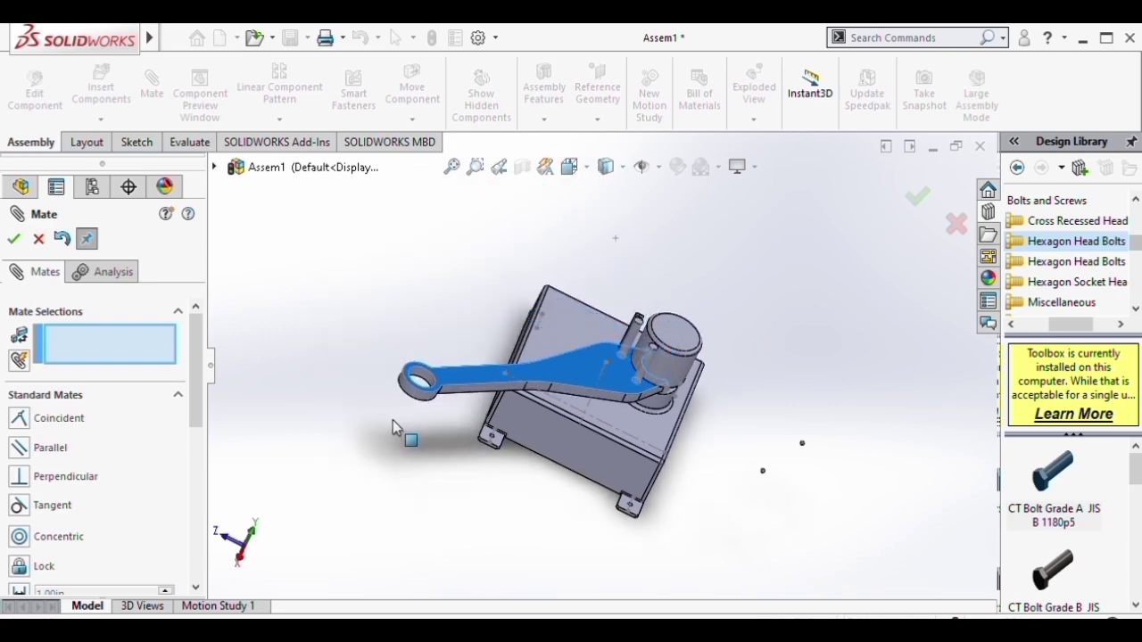
Mate another loose bolt's shank concentric with the lower hole of the clamp ring's opposite, still unbolted lug
middle_drag(762, 425, 606, 422)
scroll(607, 422, down, 3)
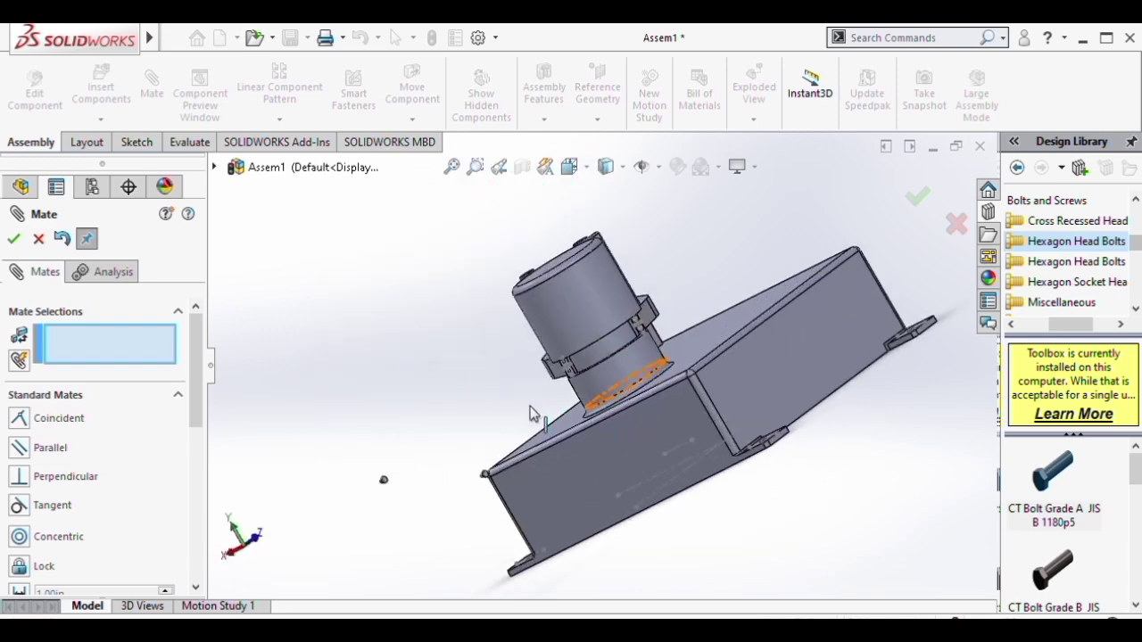
middle_drag(531, 413, 554, 446)
scroll(592, 435, down, 3)
scroll(573, 308, down, 5)
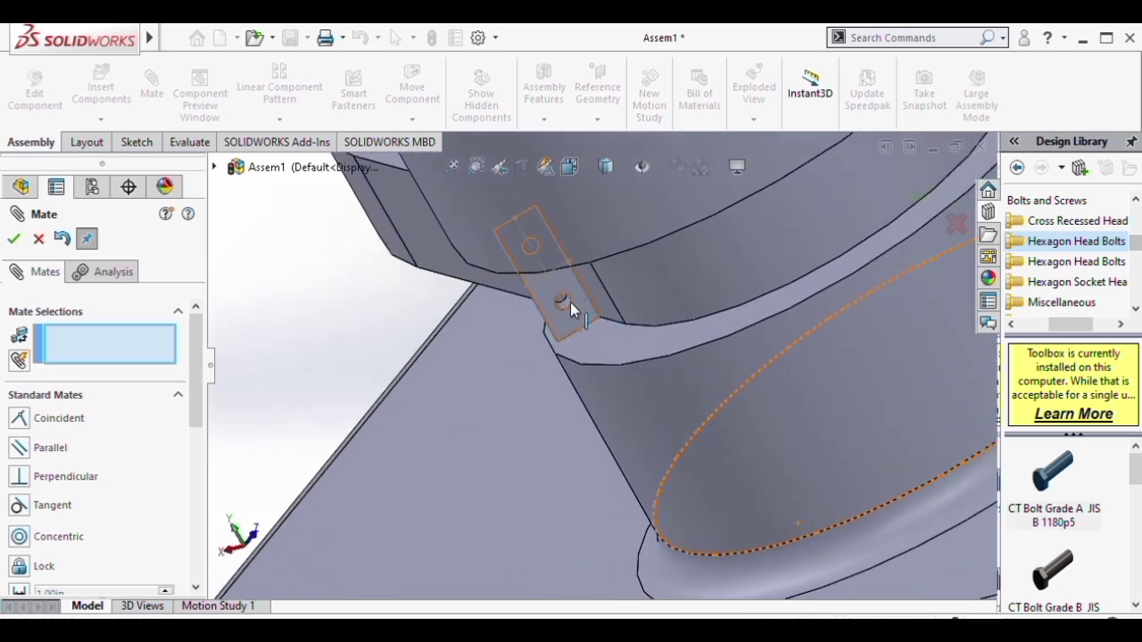
scroll(568, 302, down, 5)
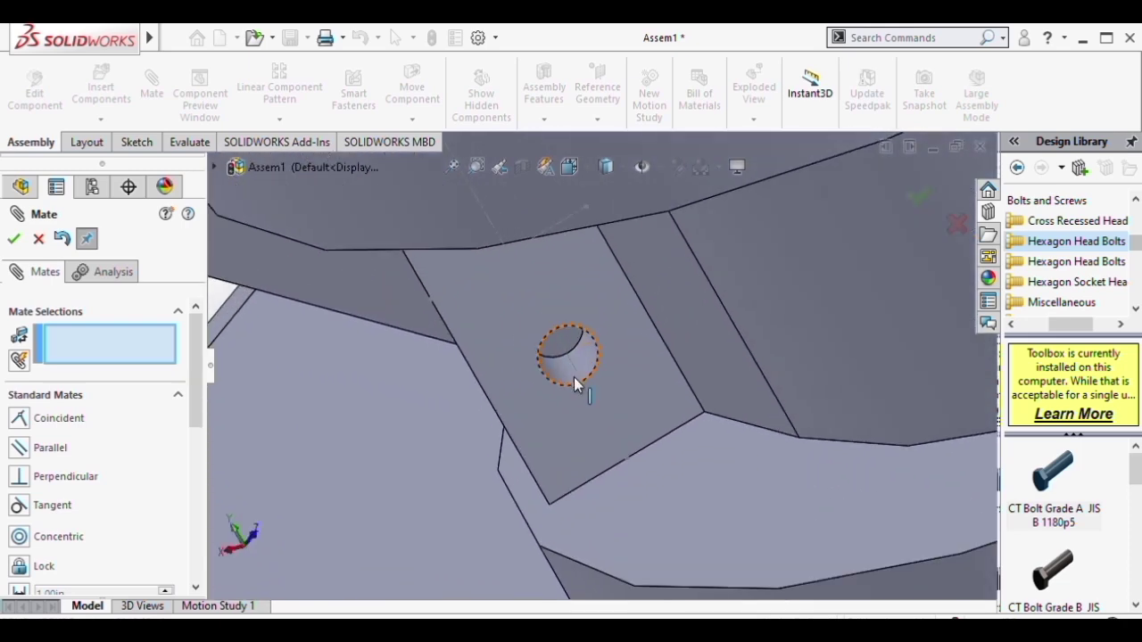
click(558, 369)
scroll(562, 366, up, 10)
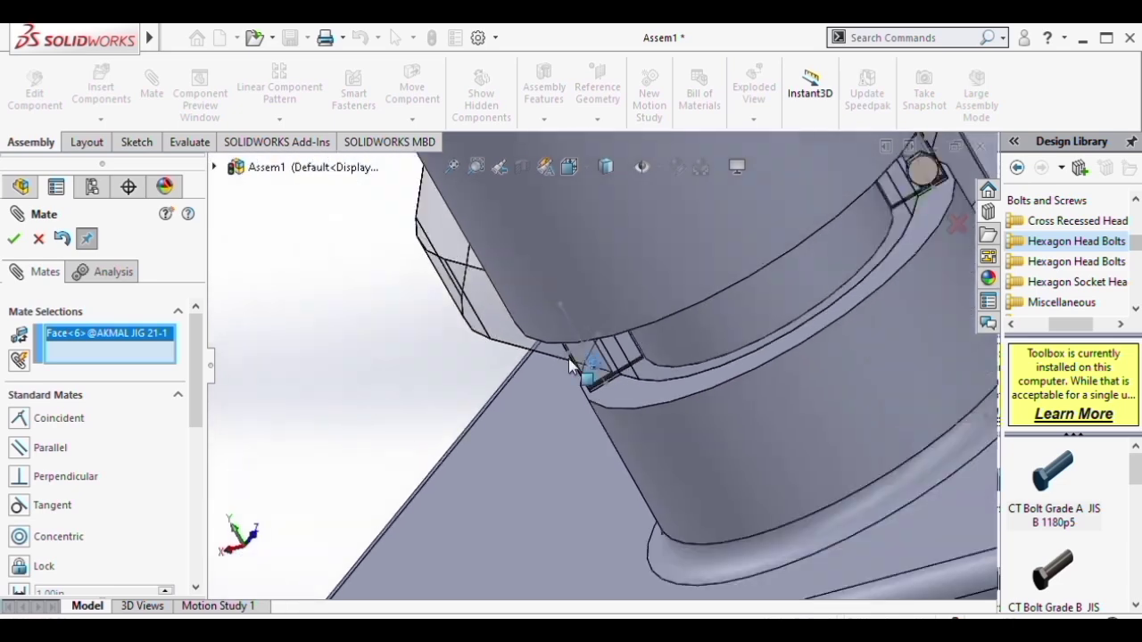
scroll(601, 360, up, 4)
scroll(423, 385, down, 3)
middle_drag(423, 385, 612, 490)
scroll(612, 490, up, 3)
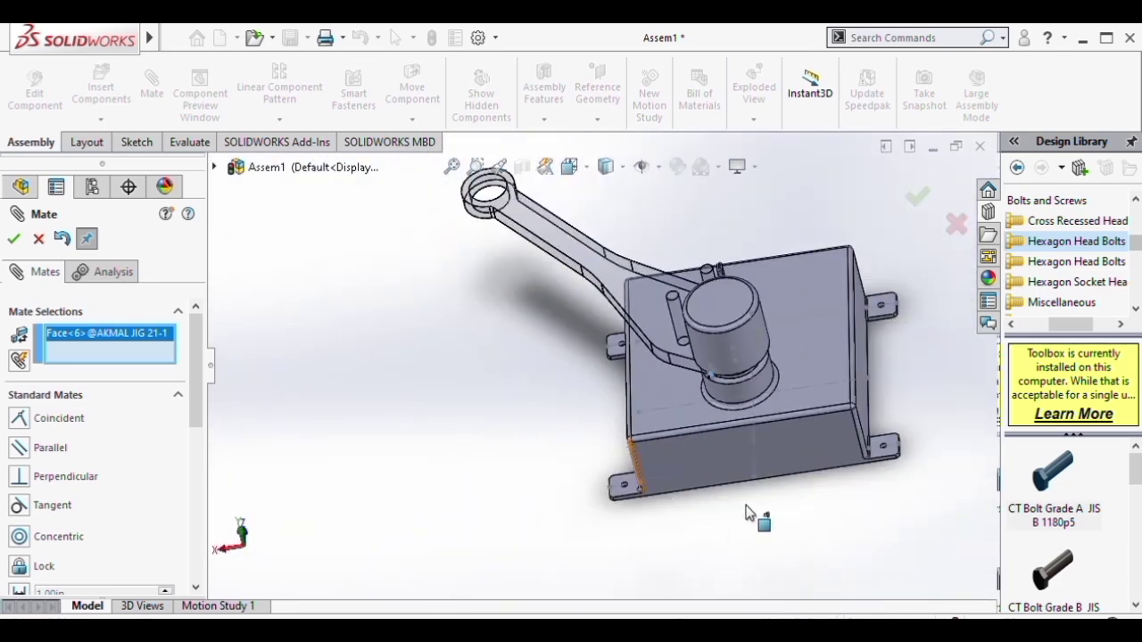
scroll(745, 505, down, 2)
scroll(696, 473, down, 3)
scroll(624, 482, down, 1)
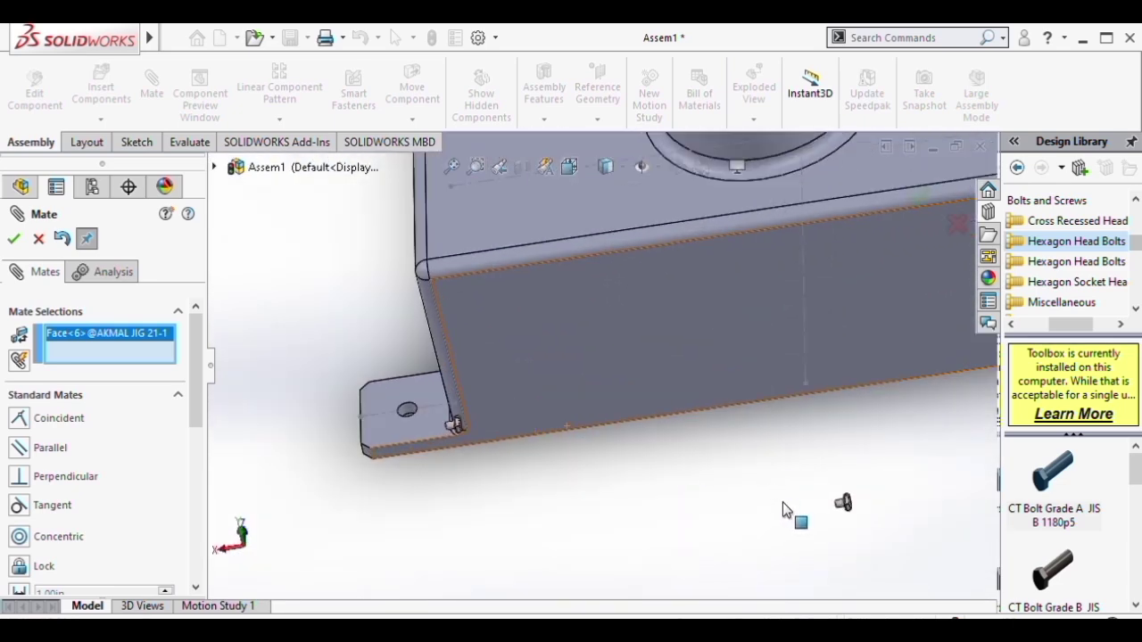
click(842, 509)
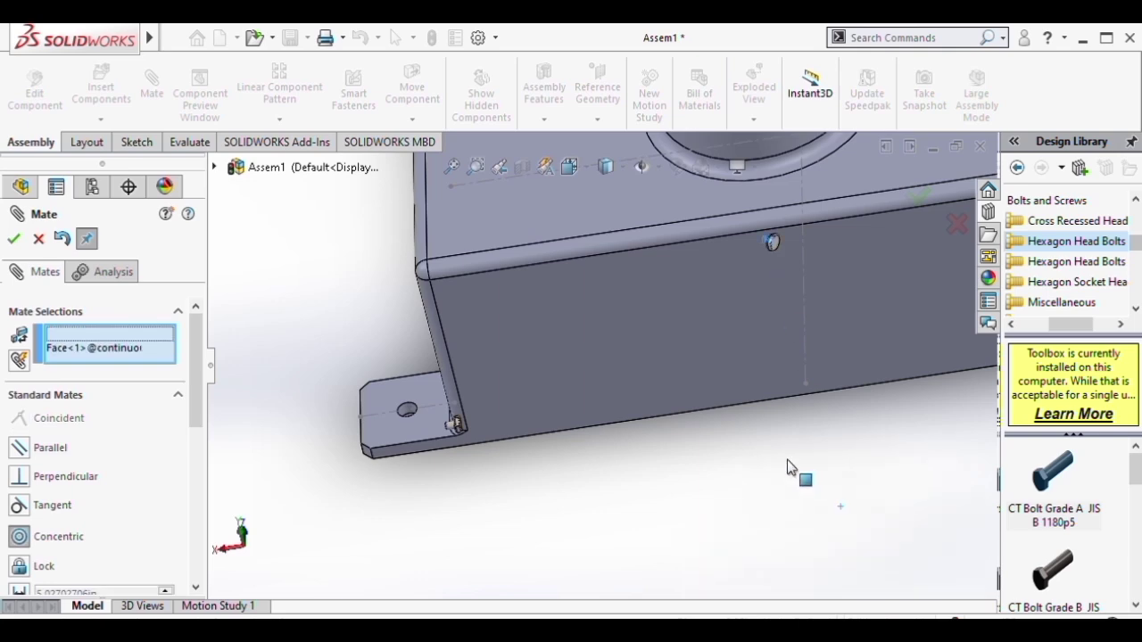
scroll(714, 254, up, 3)
scroll(648, 228, down, 4)
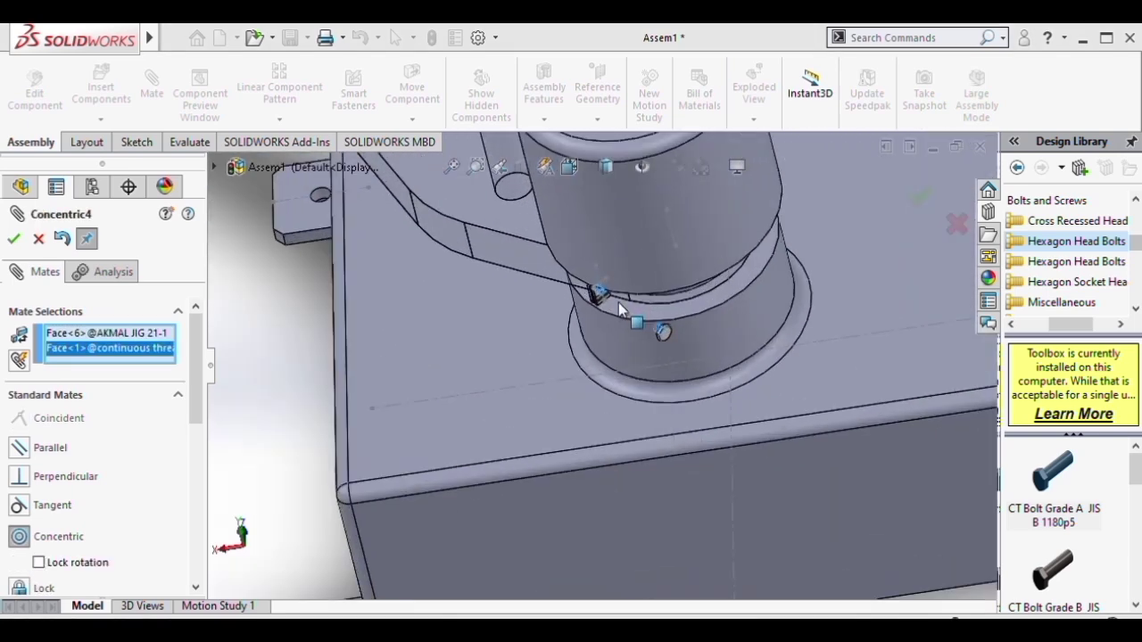
click(14, 239)
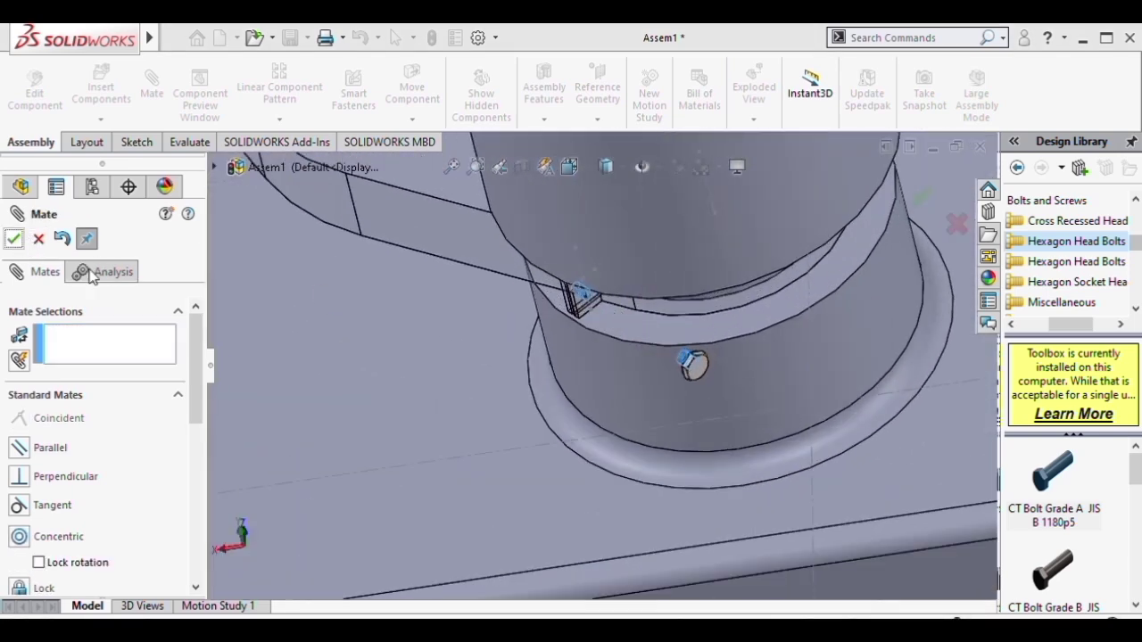
Add a coincident mate between the opposite lug's outer face and the underside of its lower bolt's head
scroll(607, 379, down, 3)
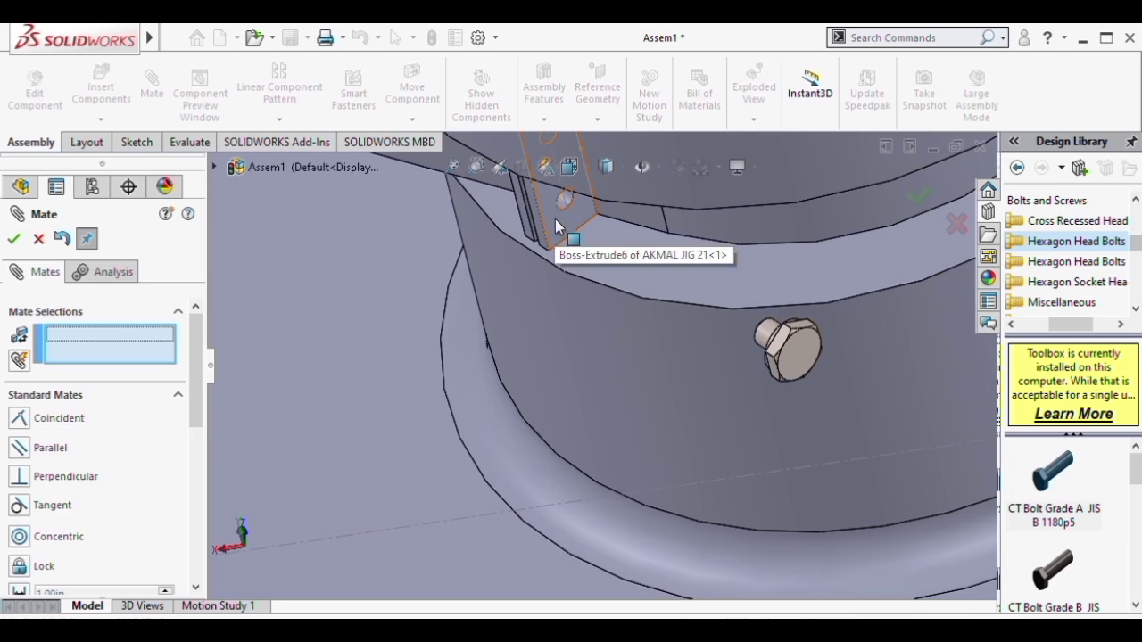
click(555, 220)
middle_drag(721, 319, 838, 351)
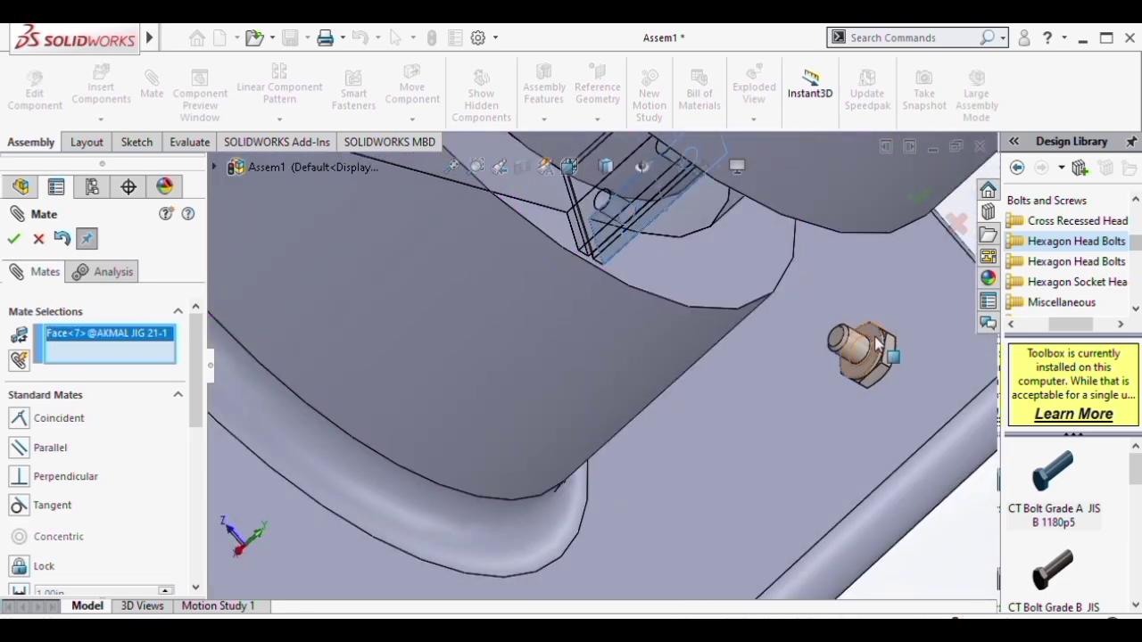
click(844, 354)
scroll(576, 317, up, 4)
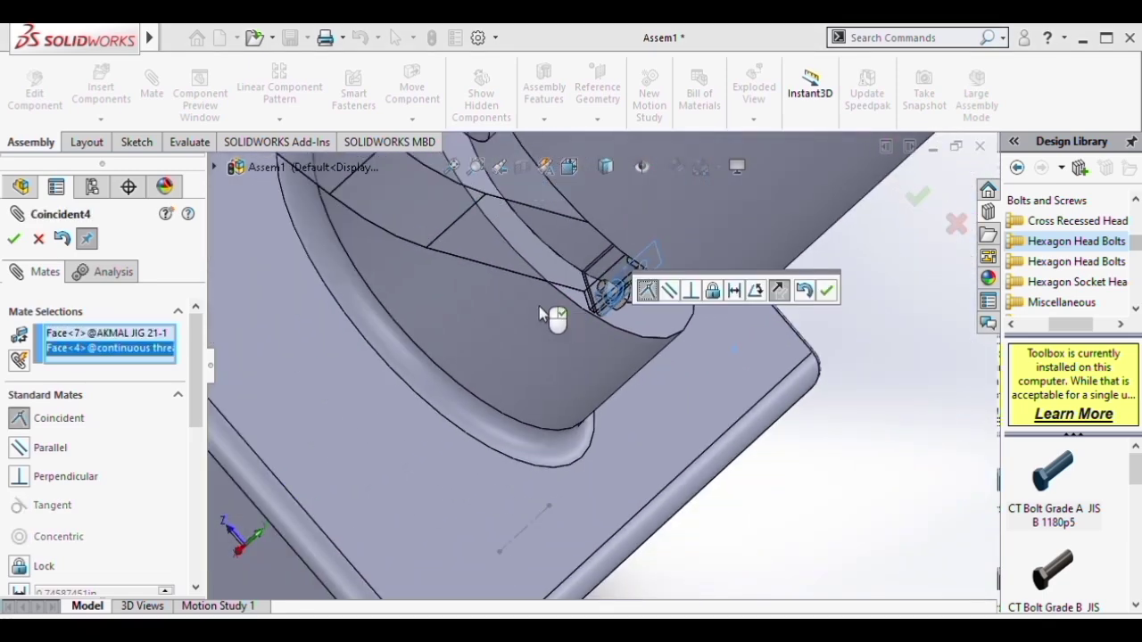
middle_drag(539, 306, 437, 294)
click(14, 239)
Move the last loose bolt from the base's mounting tab to a spot beside the post's foot
middle_drag(392, 348, 475, 359)
scroll(474, 359, up, 2)
scroll(574, 384, up, 7)
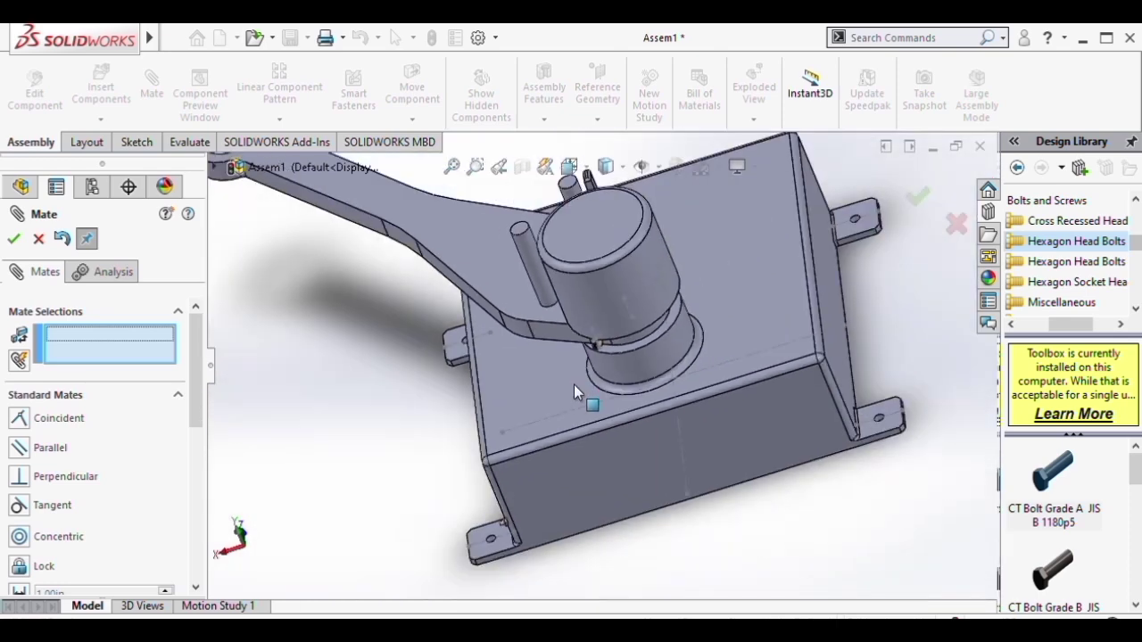
scroll(528, 459, down, 6)
scroll(551, 456, down, 5)
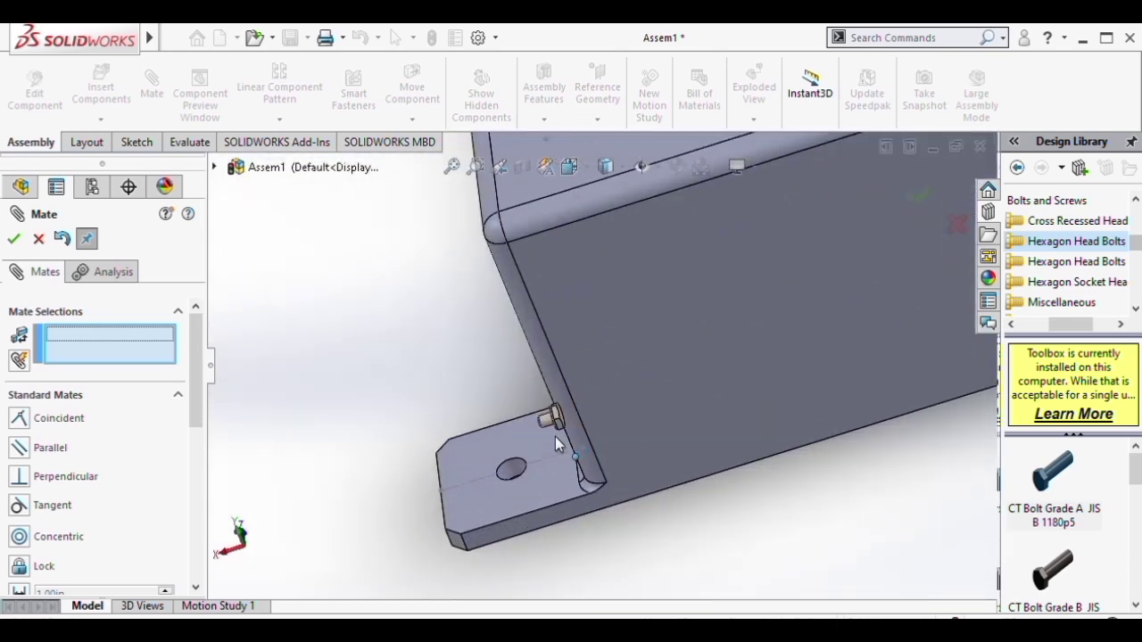
scroll(584, 375, up, 6)
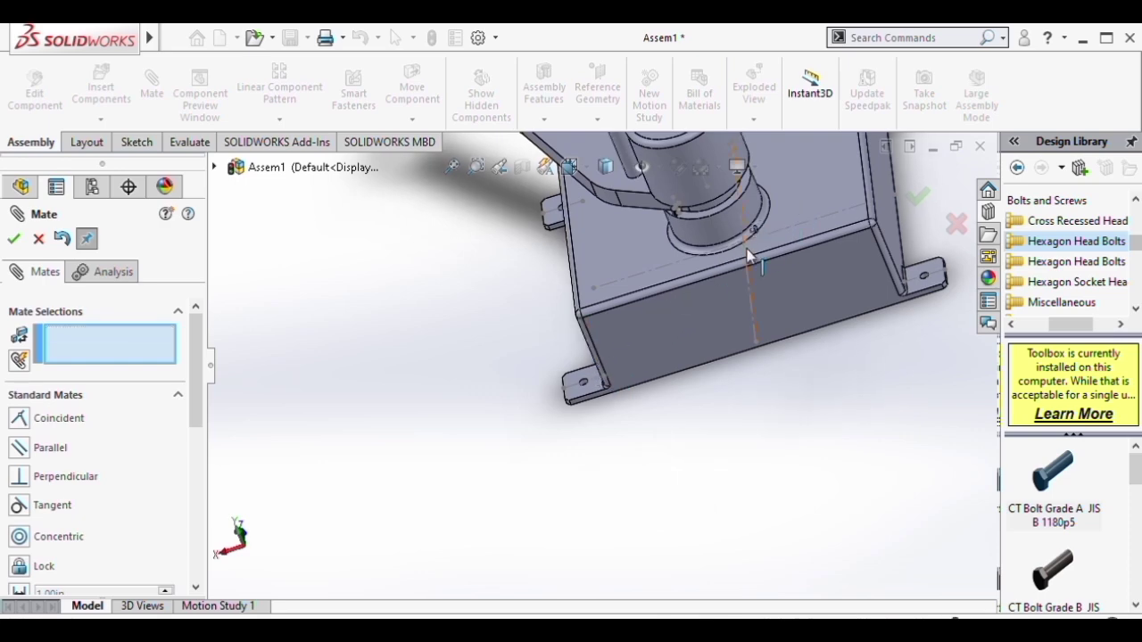
Mate the last loose bolt's shank concentric with the upper hole of the clamp ring's opposite lug
scroll(797, 197, down, 5)
click(627, 308)
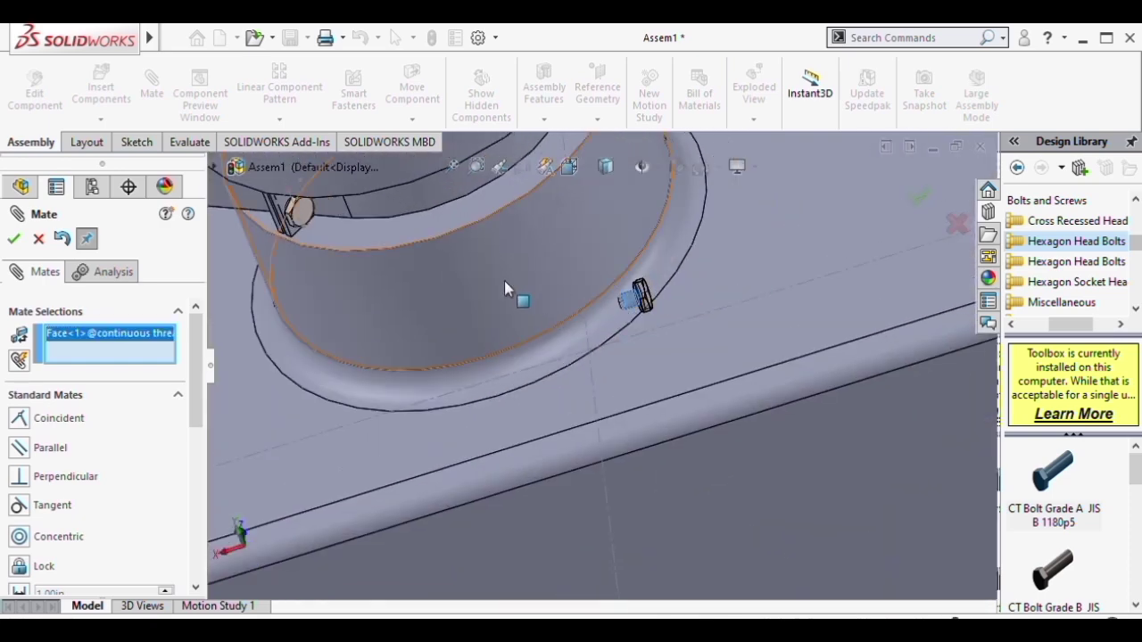
middle_drag(504, 280, 391, 225)
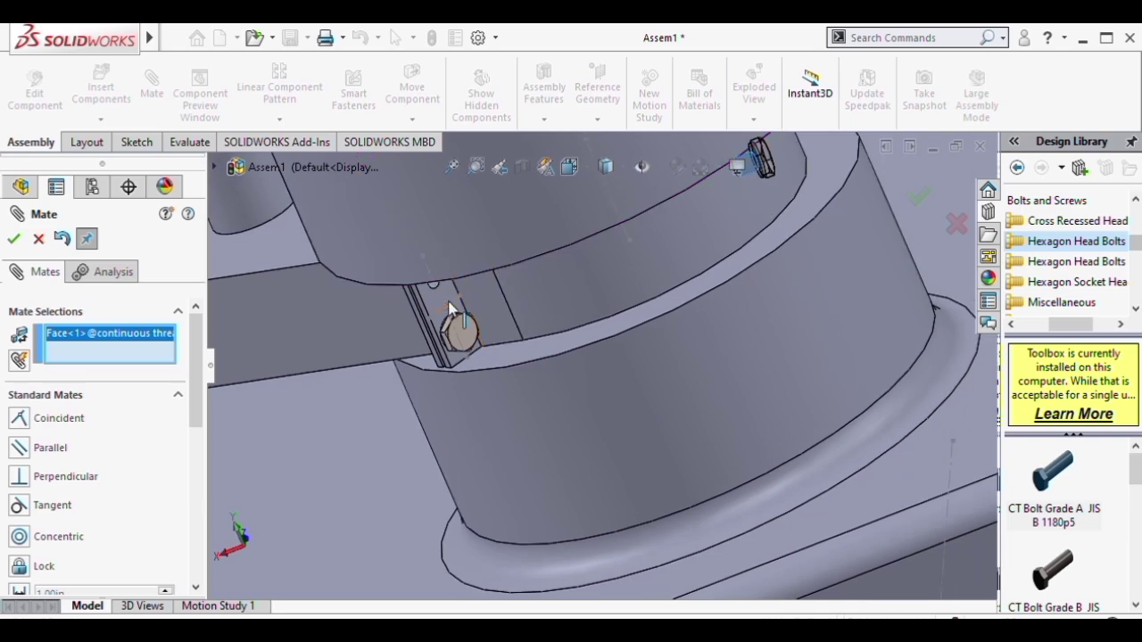
scroll(450, 273, down, 5)
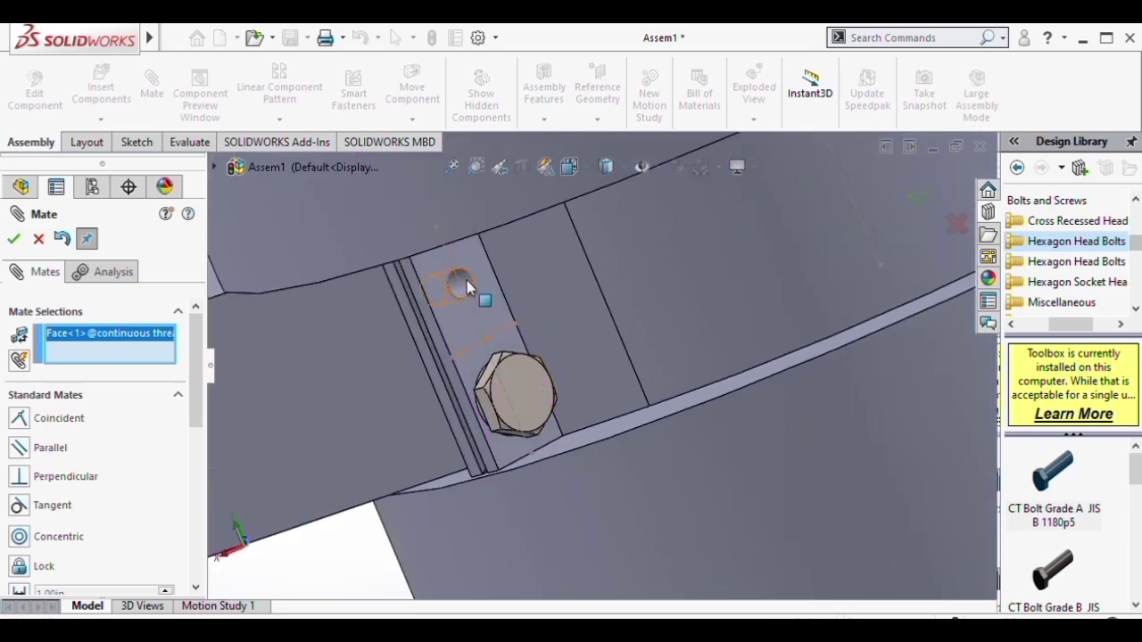
click(459, 284)
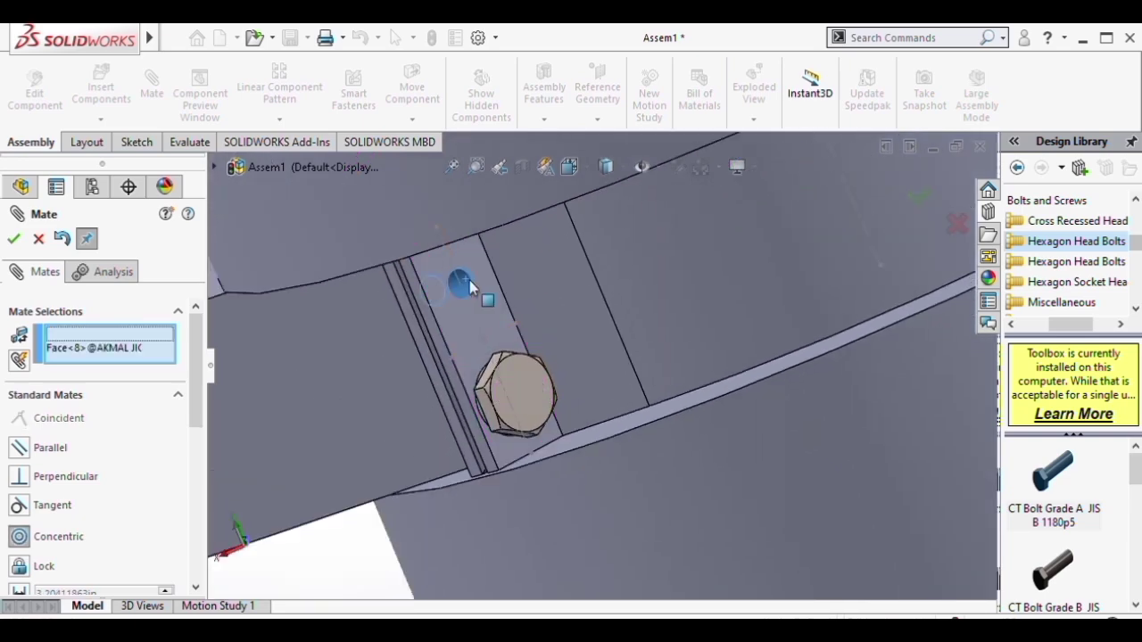
click(14, 238)
Add a coincident mate between the opposite lug's outer face and the underside of its upper bolt's head, then finish mating
scroll(654, 308, up, 4)
middle_drag(653, 308, 628, 308)
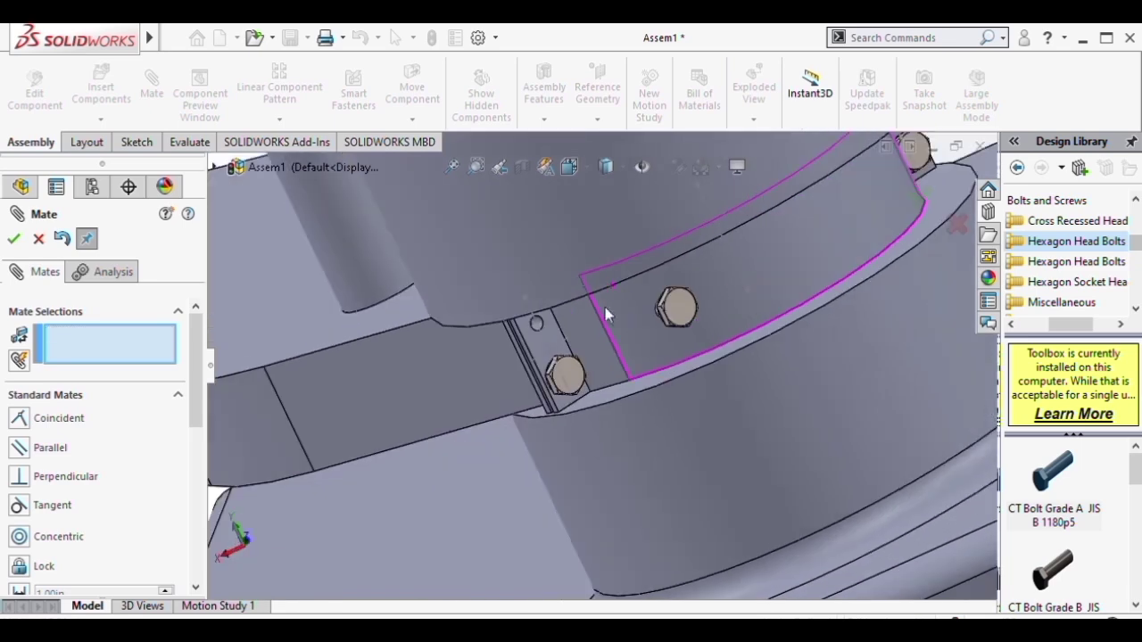
click(531, 333)
middle_drag(544, 328, 749, 321)
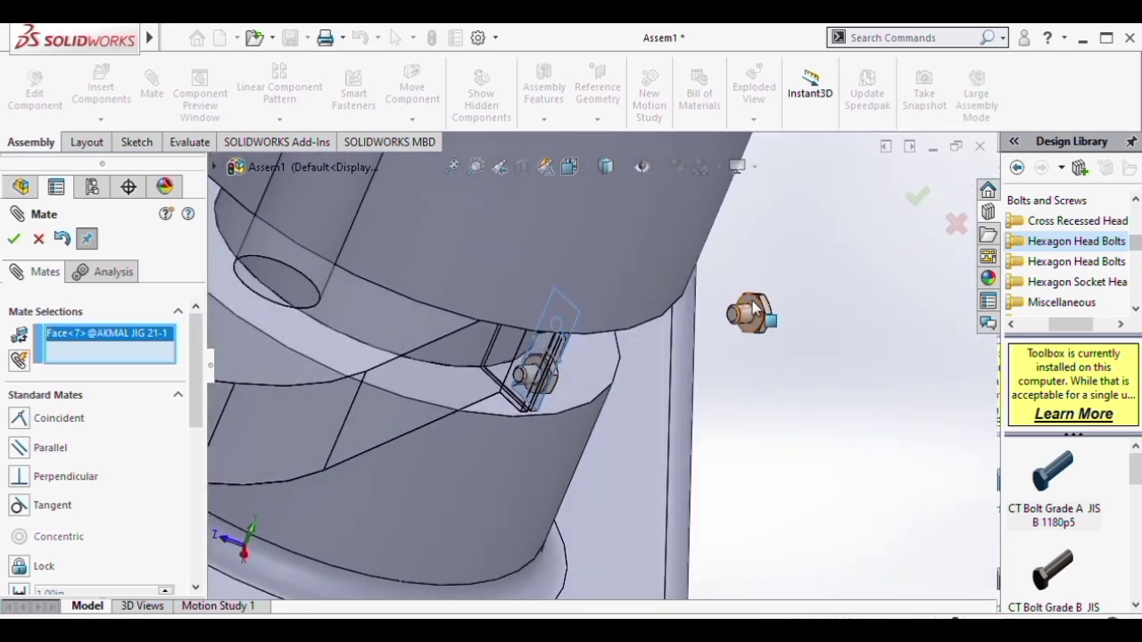
click(752, 308)
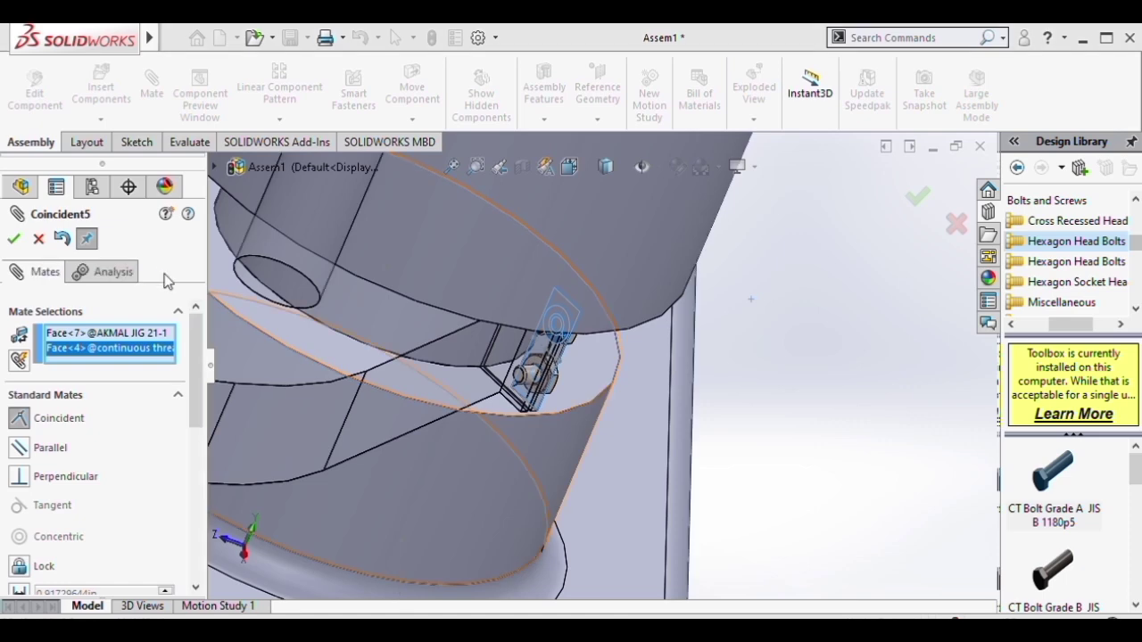
click(16, 239)
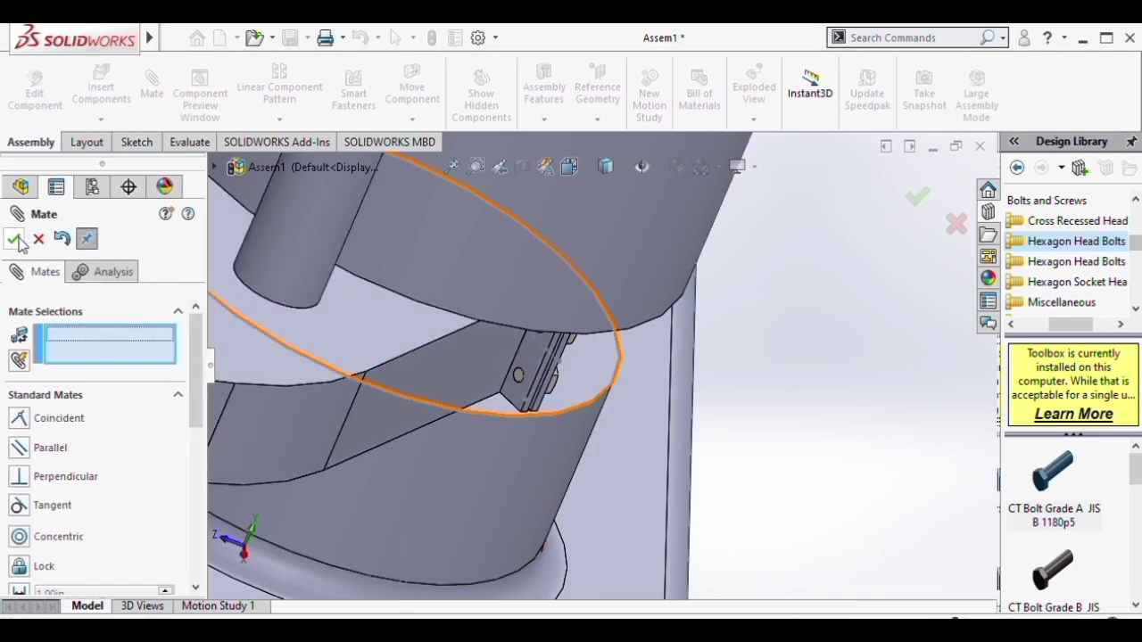
click(16, 240)
Examine the bolted clamp ring in the post's groove and the whole jig assembly from several angles
middle_drag(341, 291, 595, 392)
scroll(625, 388, up, 3)
middle_drag(726, 381, 667, 440)
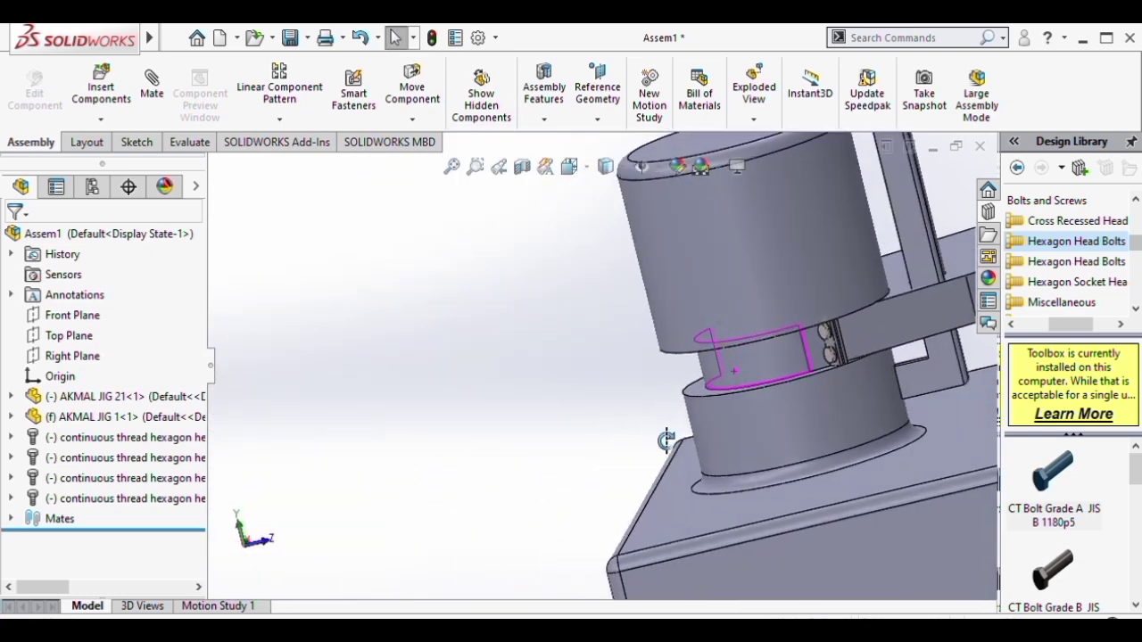
scroll(803, 309, up, 3)
middle_drag(806, 310, 791, 320)
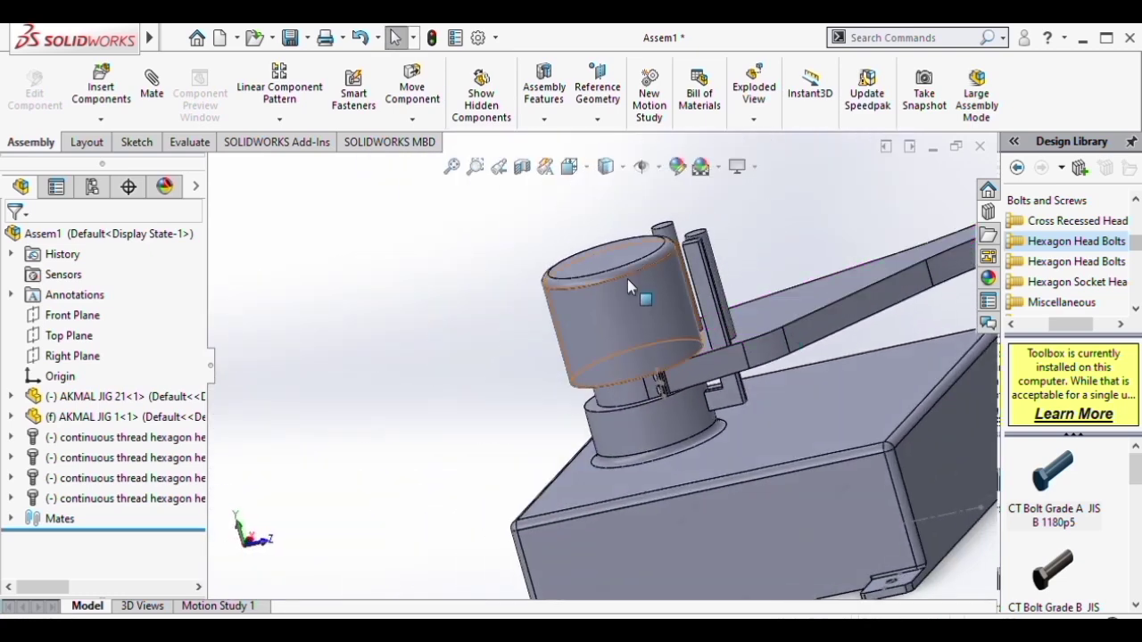
scroll(627, 285, down, 1)
scroll(628, 288, up, 2)
scroll(619, 362, up, 2)
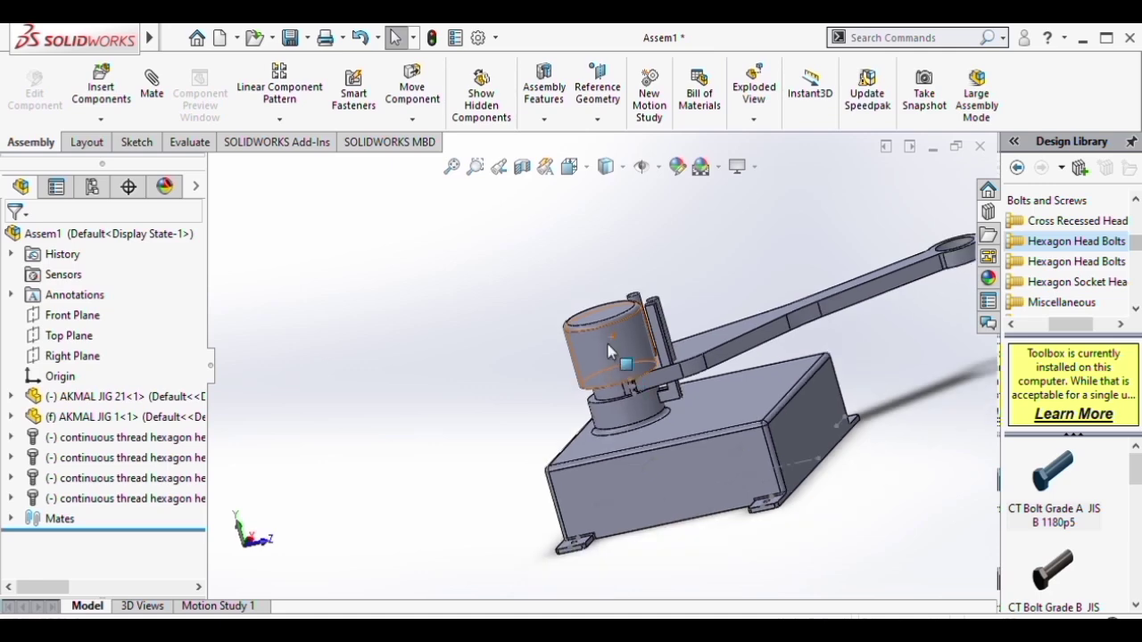
Swing the handle around the post to the other side of the base and on toward the L-shaped bracket
mouse_move(619, 362)
middle_down()
mouse_move(612, 483)
mouse_move(625, 349)
middle_up()
scroll(624, 350, down, 3)
drag(772, 287, 435, 355)
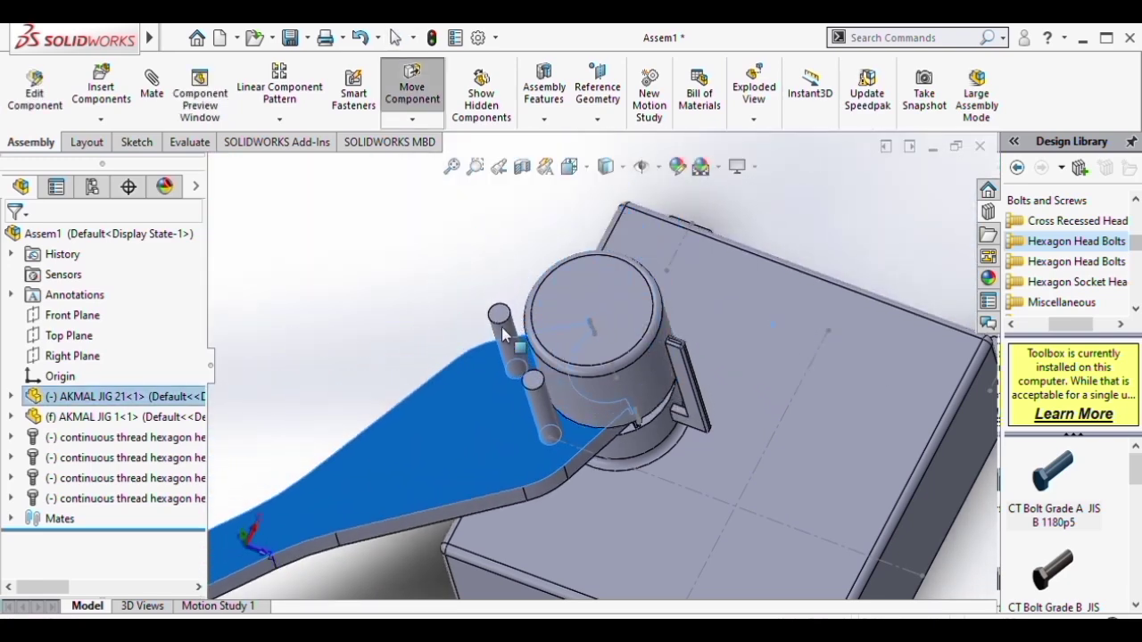
scroll(708, 310, up, 3)
middle_drag(708, 310, 707, 203)
scroll(703, 211, up, 3)
scroll(689, 229, down, 4)
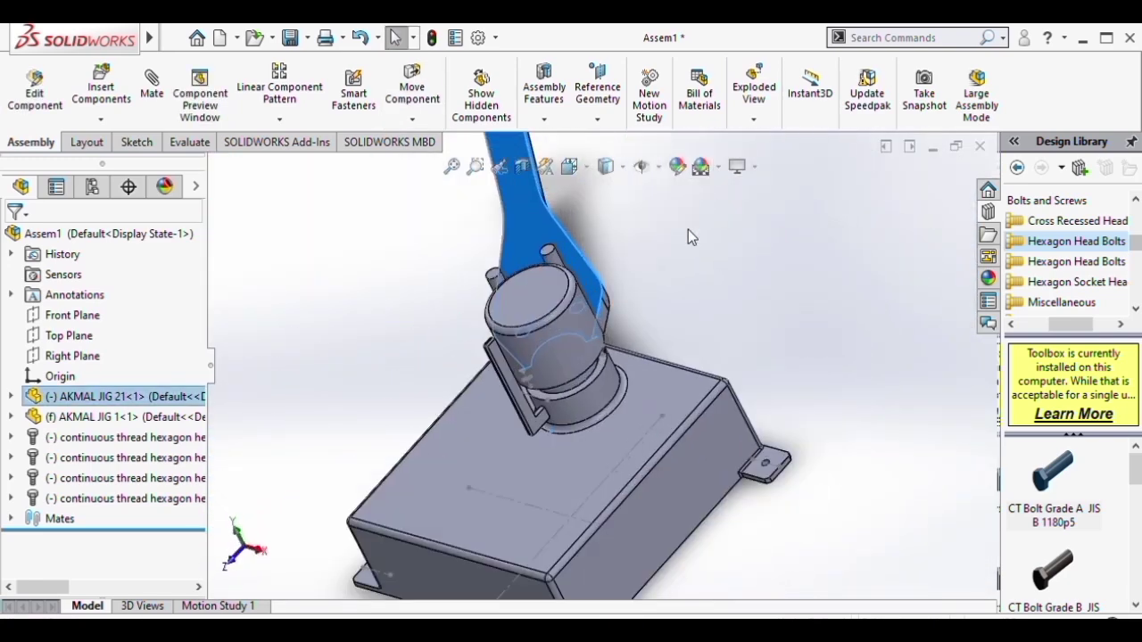
scroll(688, 231, up, 3)
drag(551, 257, 455, 275)
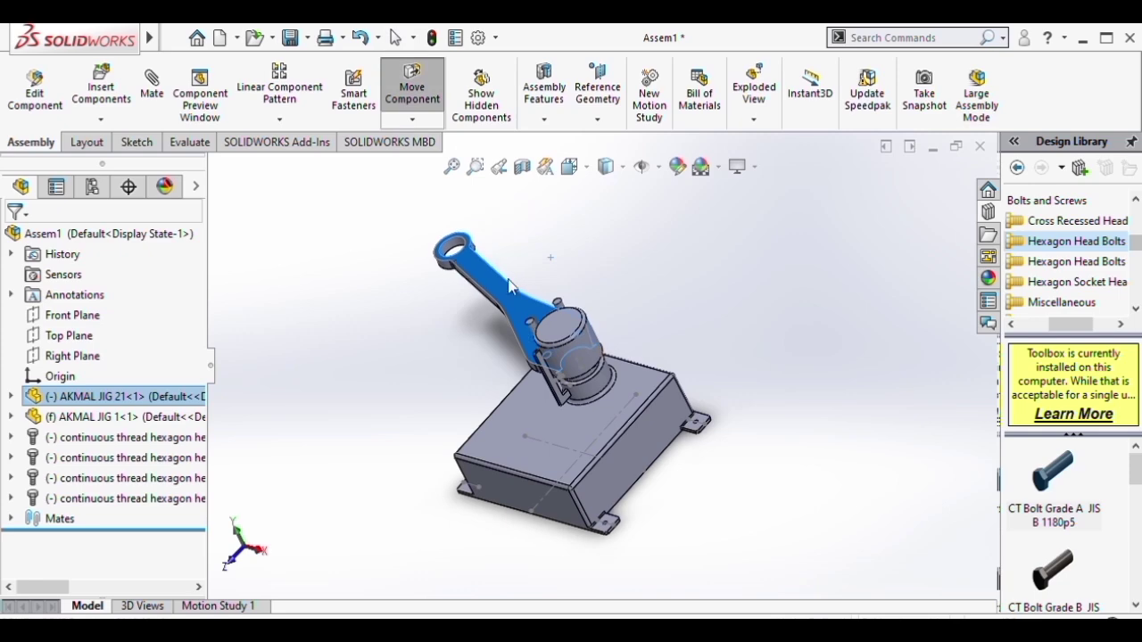
Swing the handle further around the post, up close to the upright L-shaped bracket
scroll(555, 322, down, 3)
middle_drag(625, 386, 603, 397)
scroll(513, 373, down, 4)
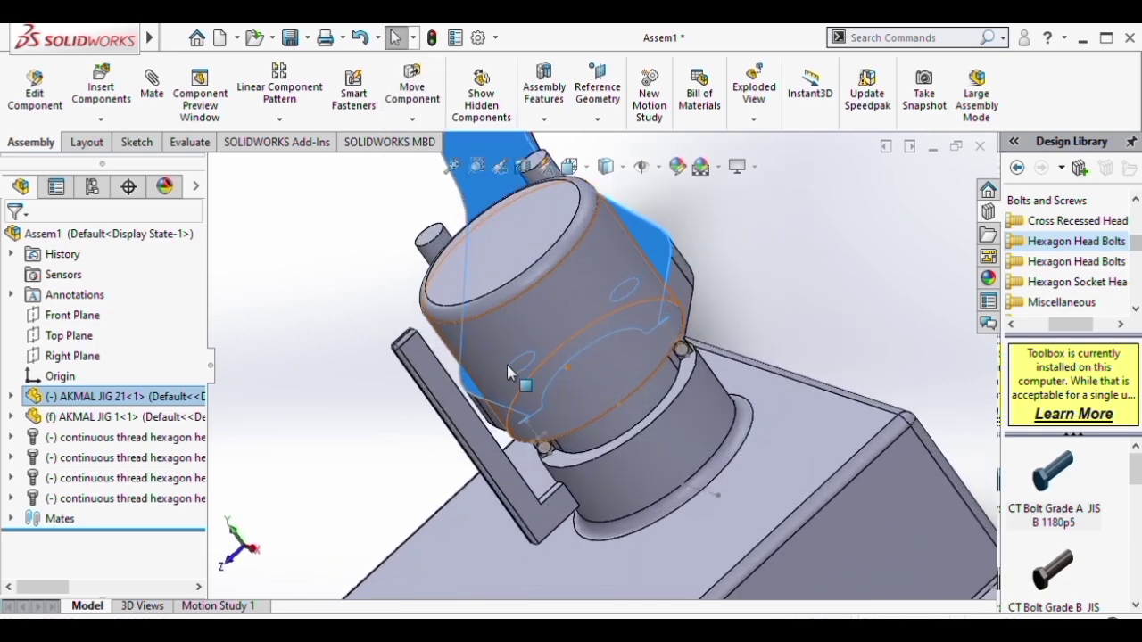
scroll(504, 343, up, 2)
middle_drag(504, 330, 501, 355)
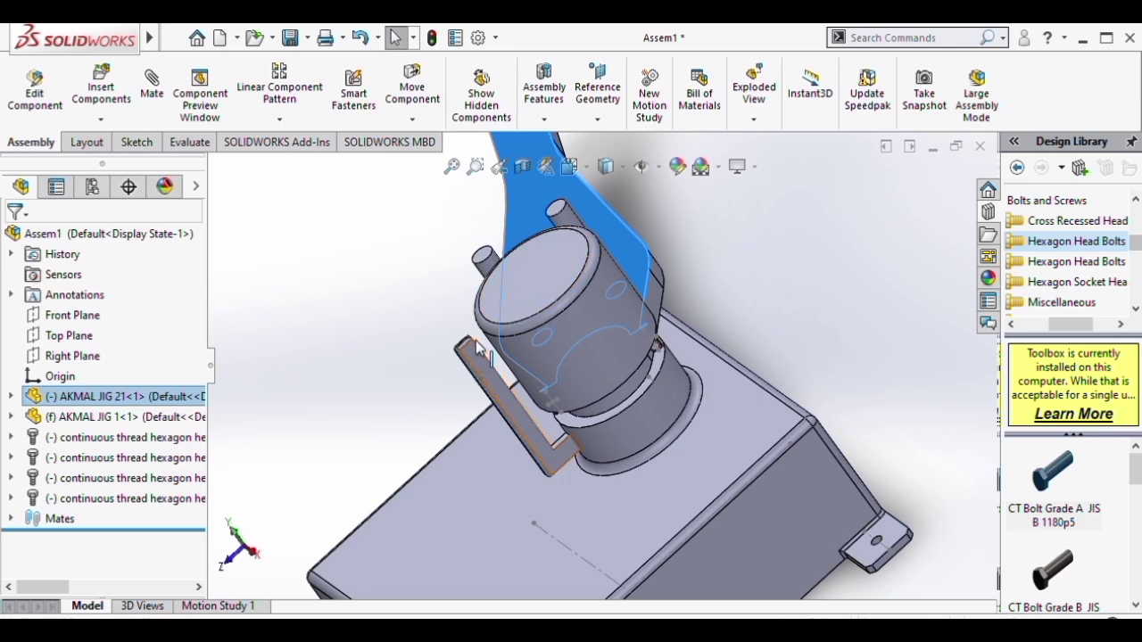
mouse_move(494, 301)
middle_down()
mouse_move(514, 303)
mouse_move(508, 293)
middle_up()
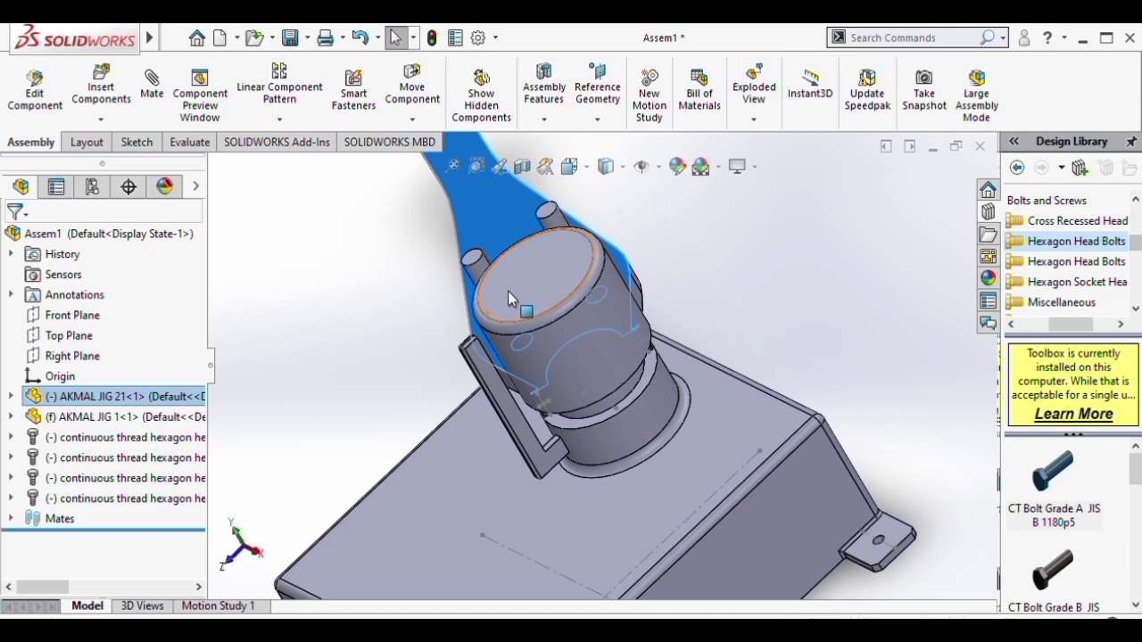
click(476, 207)
drag(477, 207, 389, 248)
Rotate the handle slightly away from the L-shaped bracket and back toward it to test its travel
scroll(500, 323, up, 2)
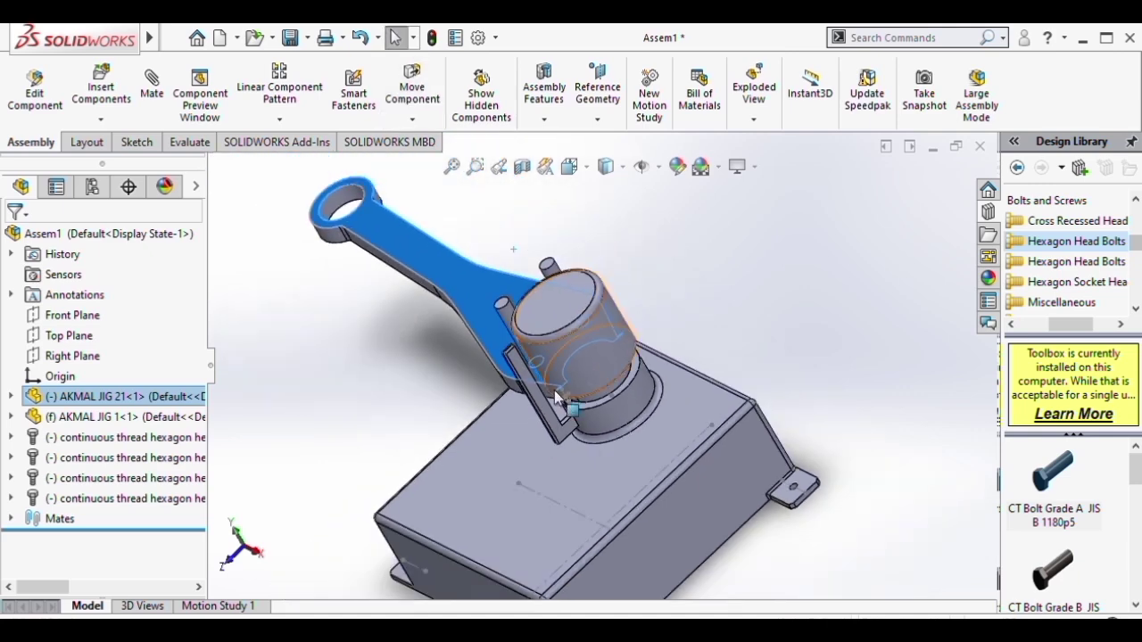
middle_drag(558, 392, 550, 400)
scroll(528, 319, down, 4)
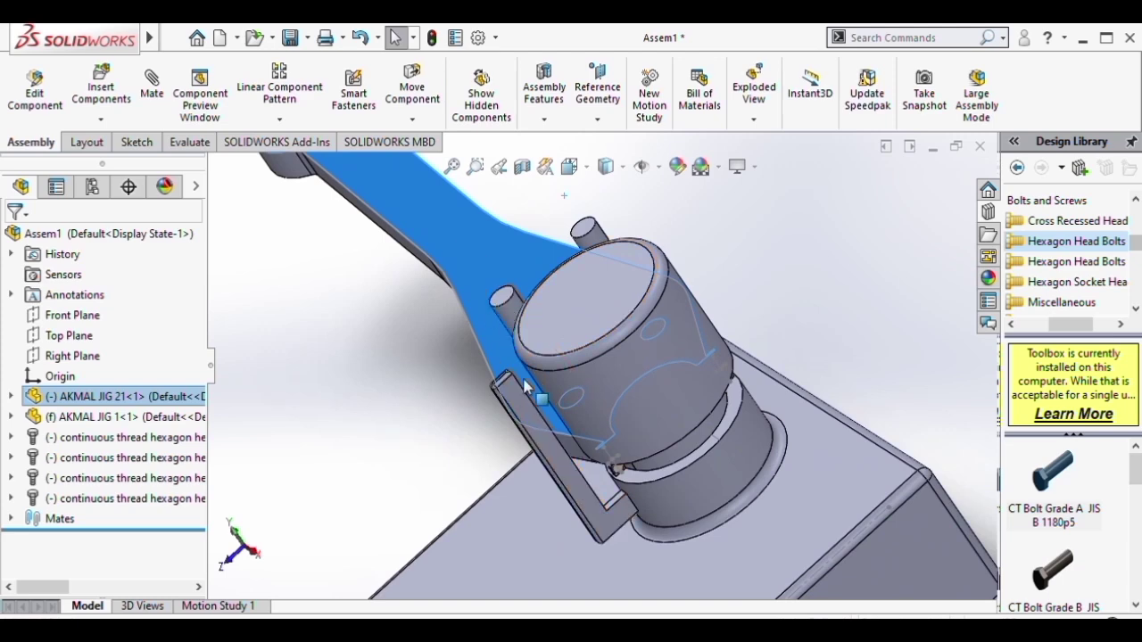
scroll(488, 271, up, 3)
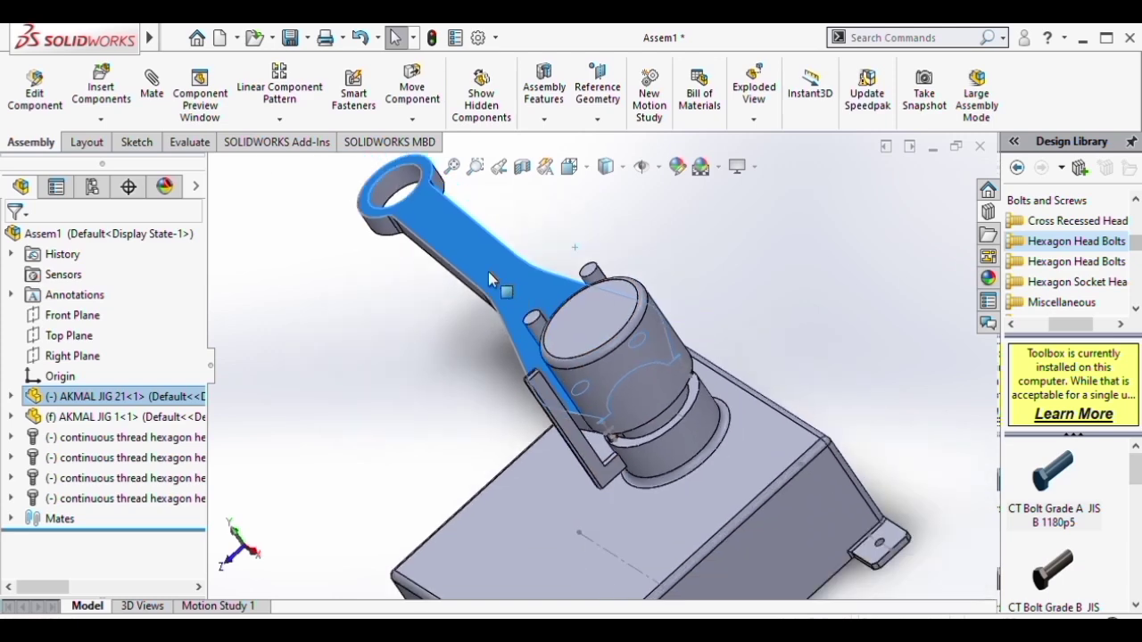
scroll(580, 384, down, 3)
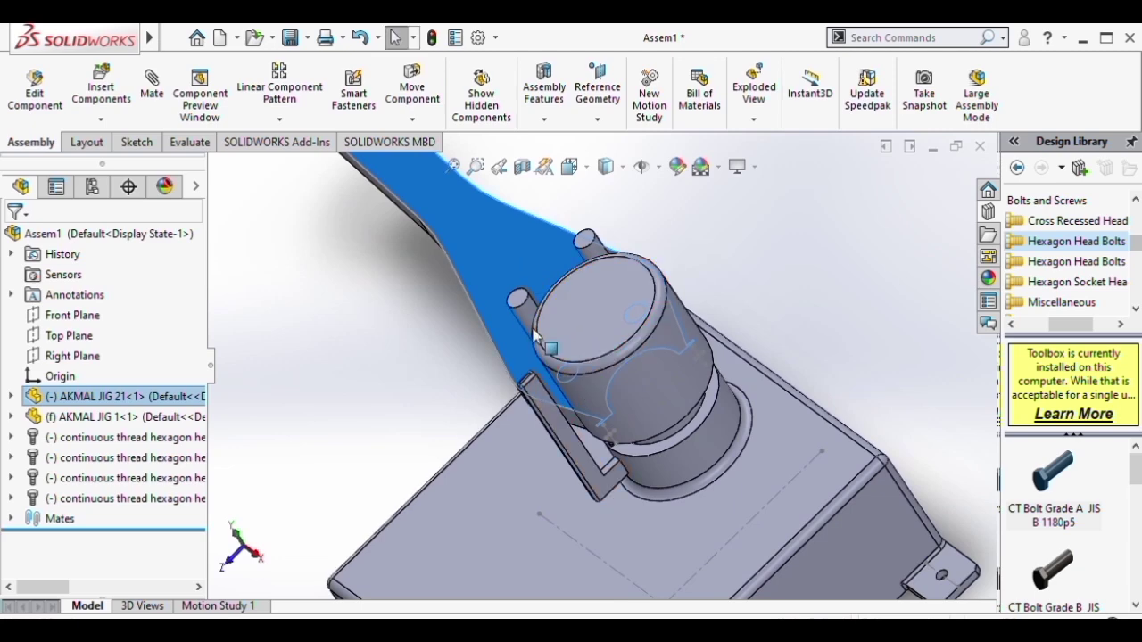
middle_drag(534, 332, 562, 318)
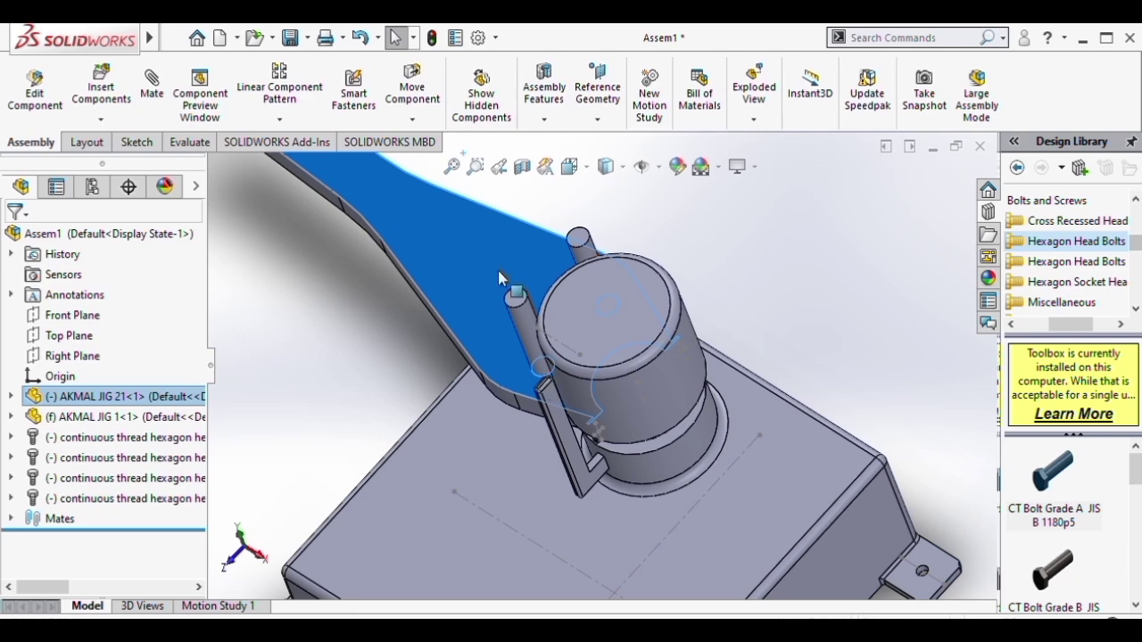
drag(437, 204, 499, 146)
scroll(492, 237, up, 1)
scroll(492, 236, down, 2)
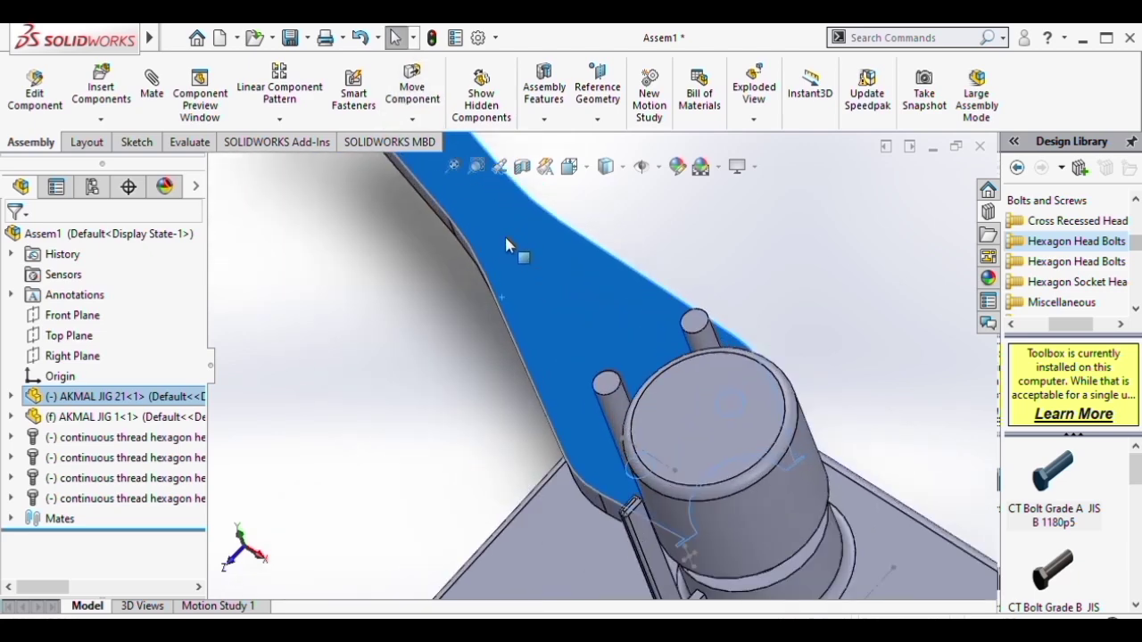
drag(505, 237, 416, 250)
Examine the handle's wide end, its two upright pins and their clearance to the post and L-shaped bracket
scroll(582, 377, up, 2)
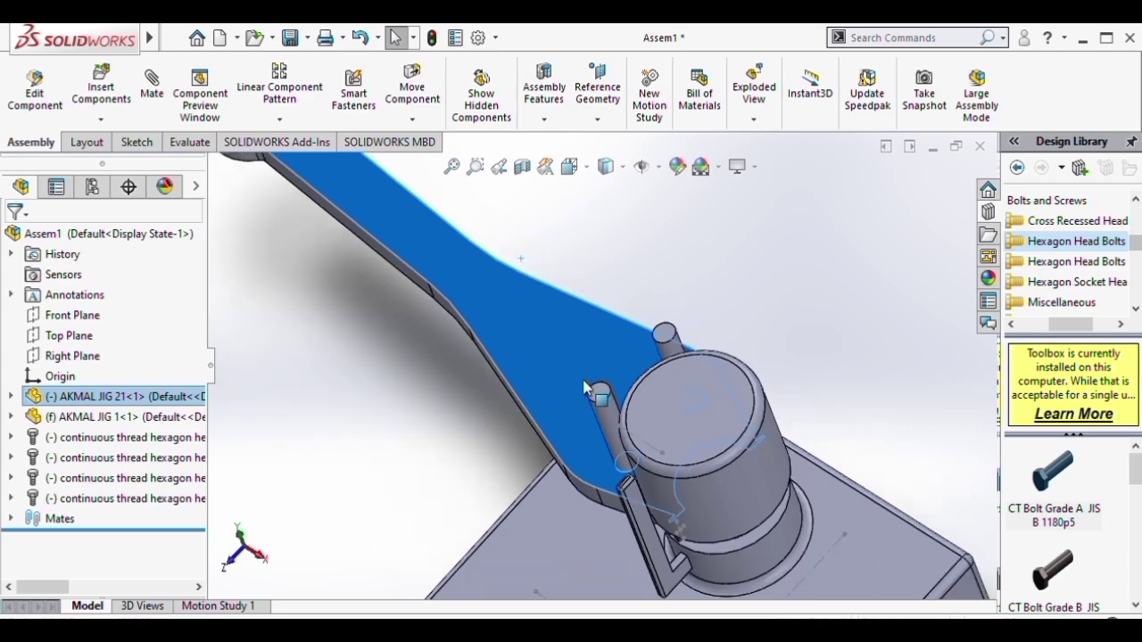
scroll(580, 367, down, 2)
scroll(576, 358, up, 2)
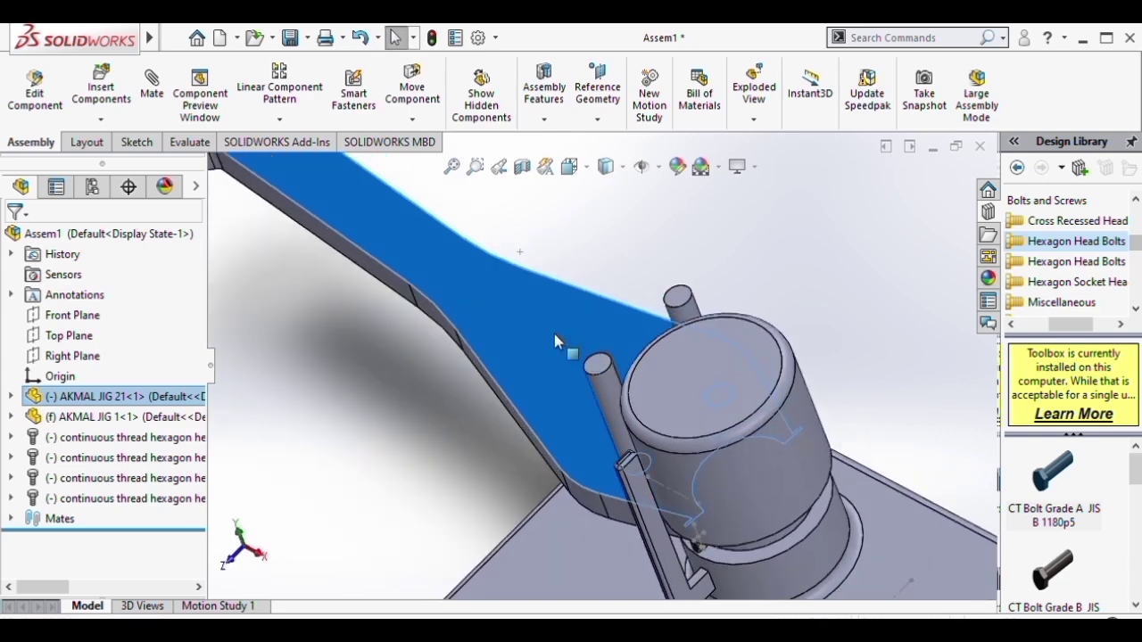
scroll(554, 334, up, 1)
scroll(554, 334, down, 1)
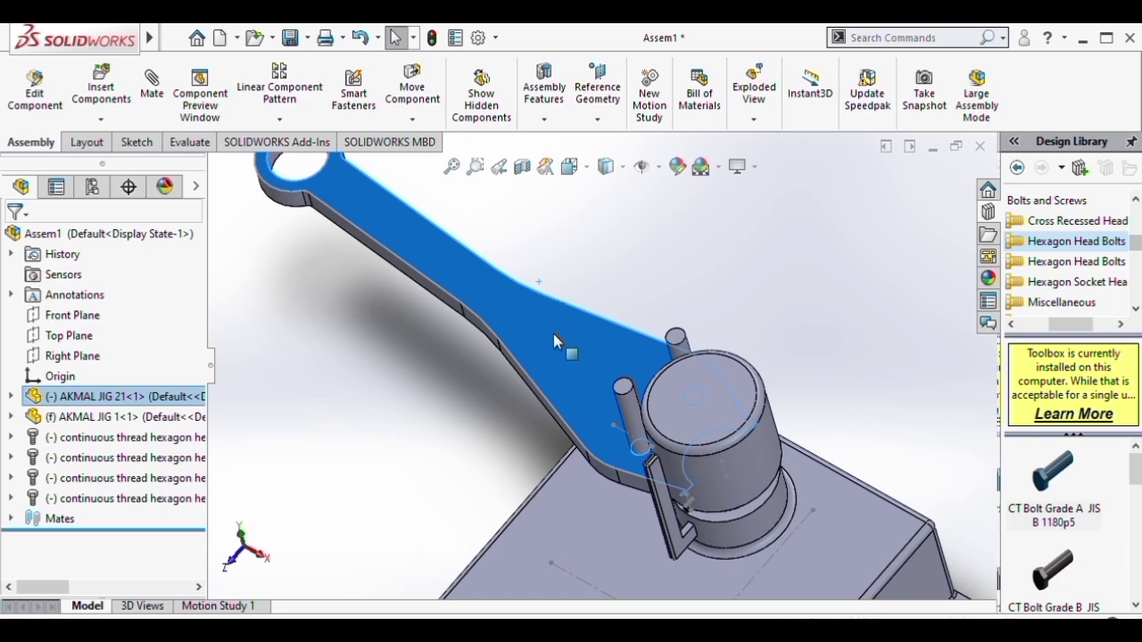
scroll(548, 334, up, 1)
middle_drag(581, 347, 602, 377)
scroll(562, 344, down, 3)
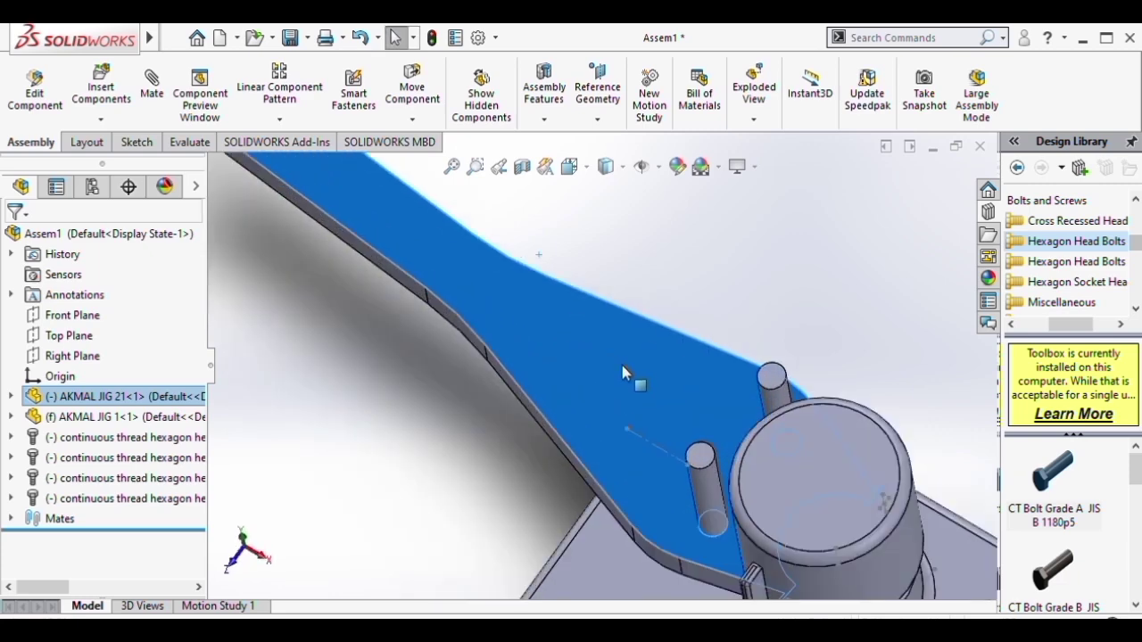
scroll(622, 365, up, 3)
middle_drag(623, 368, 577, 347)
scroll(599, 355, down, 1)
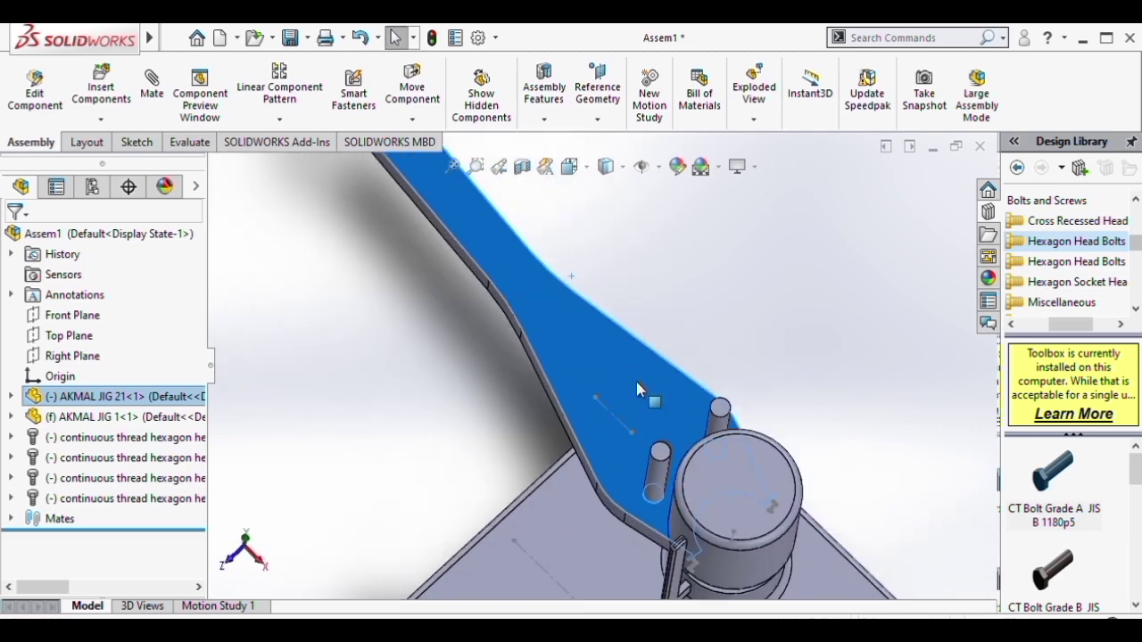
Swing the handle away from the L-shaped bracket to the rear of the post
scroll(637, 385, up, 2)
drag(548, 273, 584, 275)
scroll(622, 384, up, 2)
mouse_move(622, 385)
middle_down()
mouse_move(632, 389)
mouse_move(616, 364)
mouse_move(665, 400)
mouse_move(630, 389)
middle_up()
scroll(614, 362, down, 2)
scroll(578, 256, up, 2)
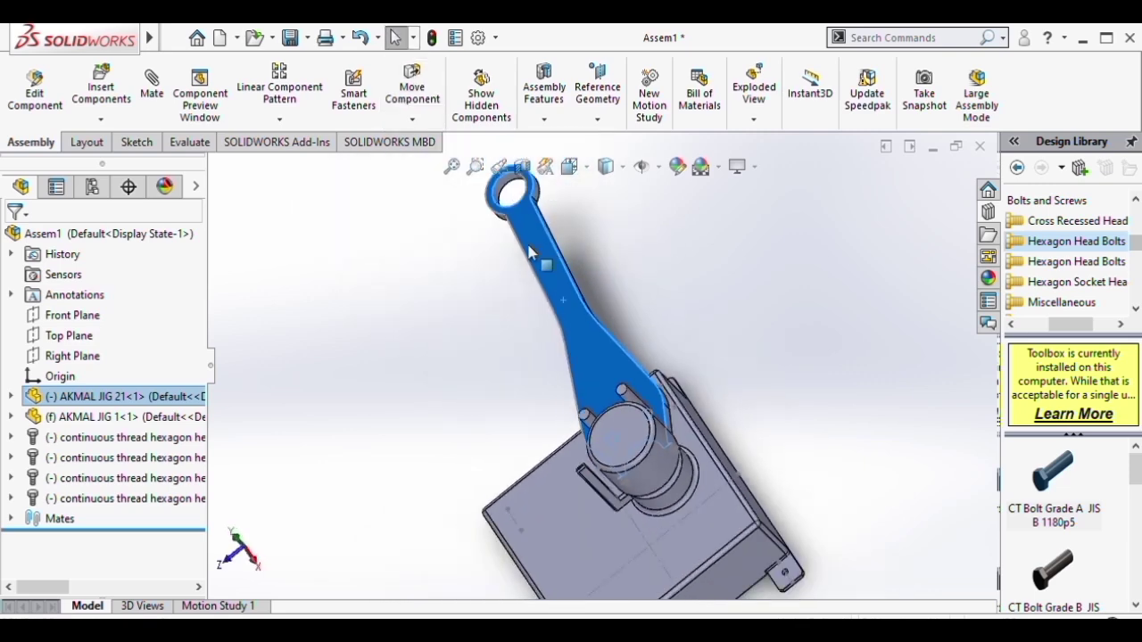
drag(571, 257, 784, 354)
scroll(616, 336, up, 2)
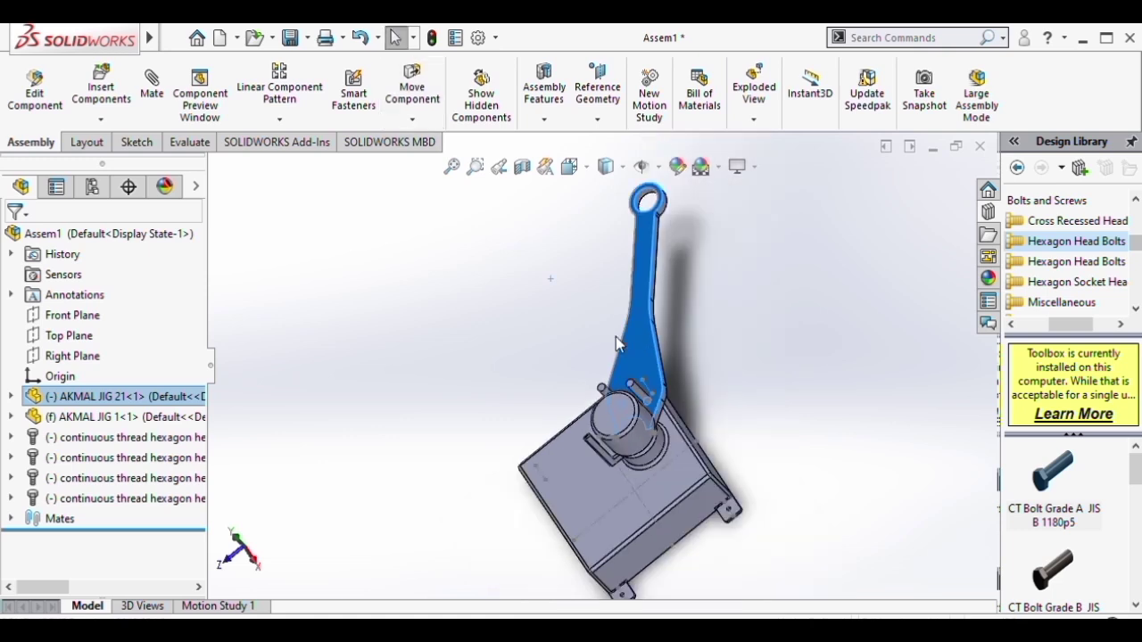
Swing the handle further from the bracket, with its ring end beyond the base's rear edge, and select the post's top face
middle_drag(615, 336, 666, 355)
scroll(670, 414, down, 2)
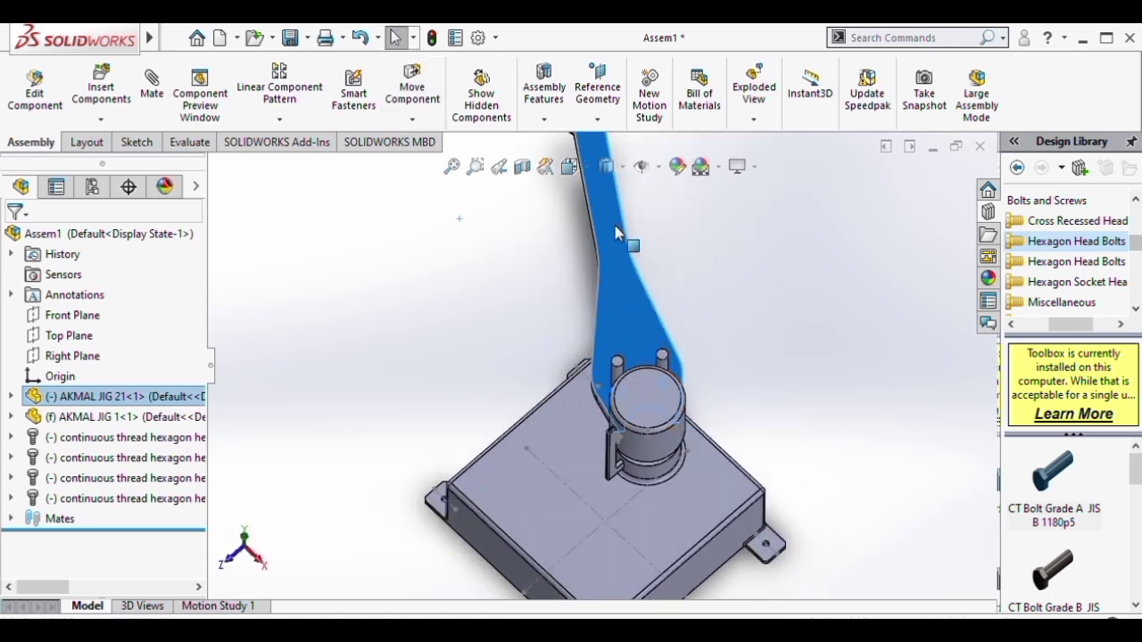
drag(625, 233, 694, 245)
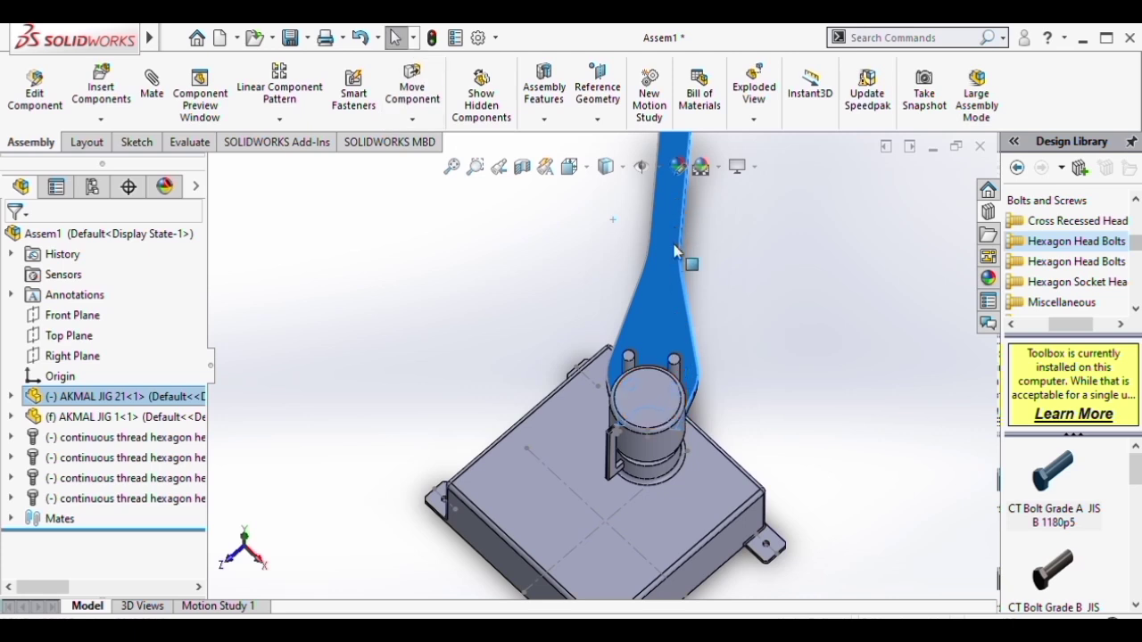
mouse_move(675, 204)
mouse_down()
mouse_move(645, 195)
mouse_move(671, 197)
mouse_up()
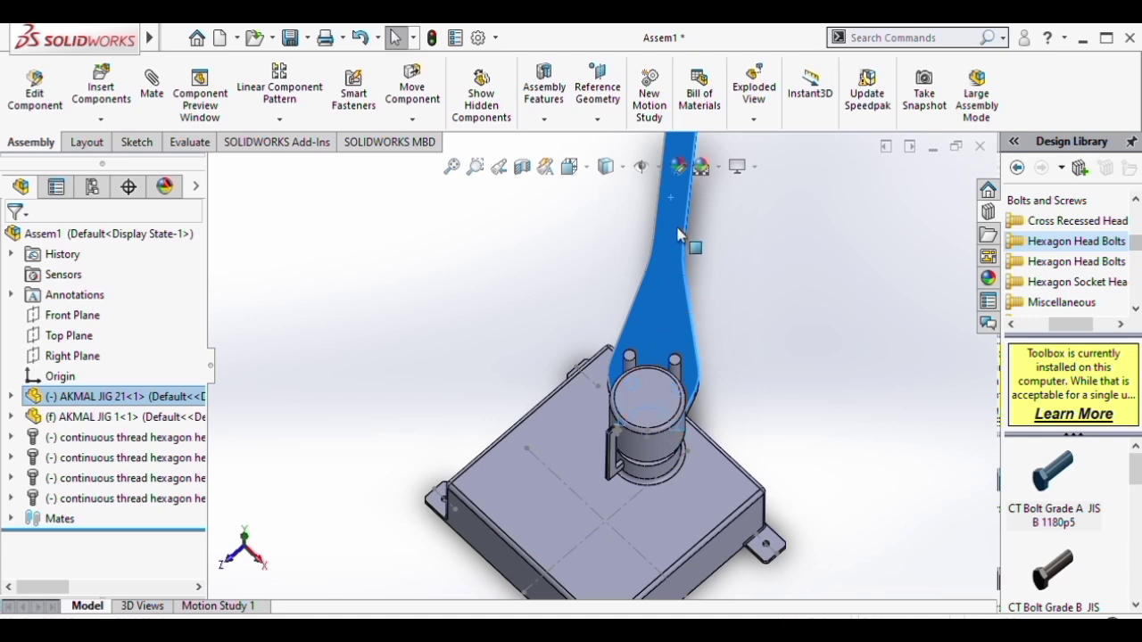
drag(678, 234, 710, 317)
key(f)
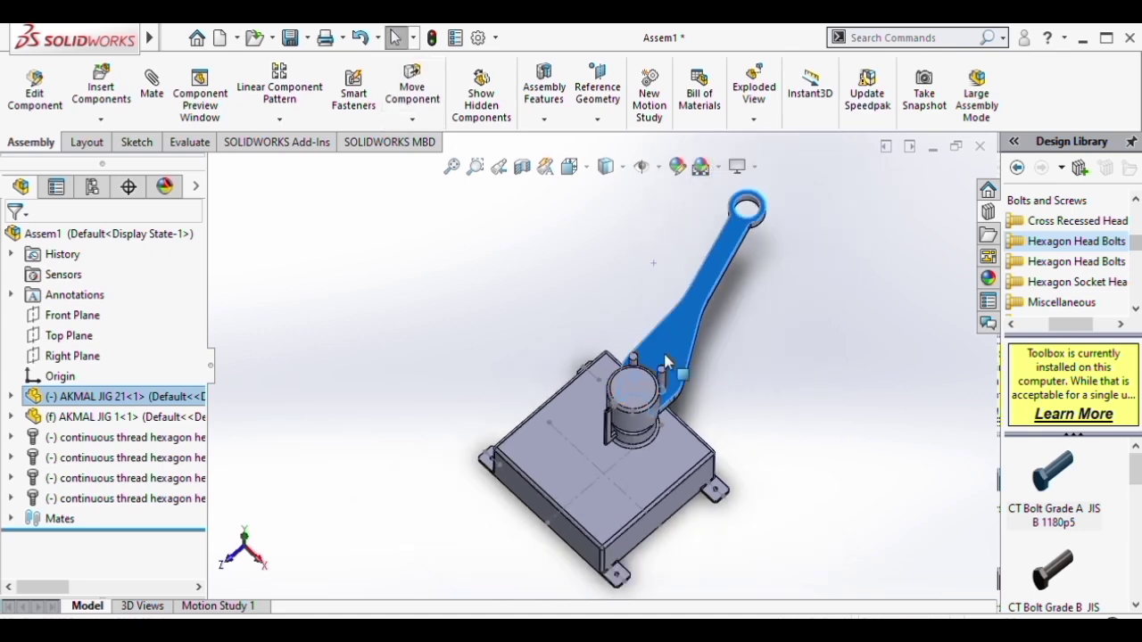
scroll(654, 391, down, 4)
middle_drag(653, 385, 662, 387)
click(662, 386)
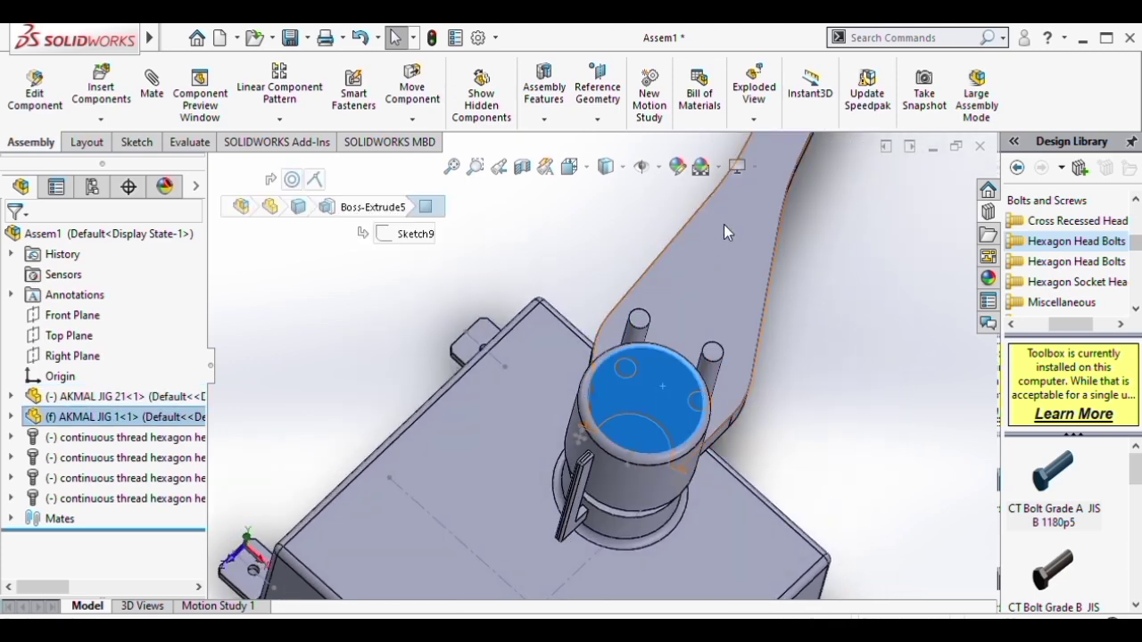
Swing the handle further clockwise around the post, away from the L-shaped bracket, and check its position over the base
drag(724, 224, 775, 257)
scroll(737, 373, up, 2)
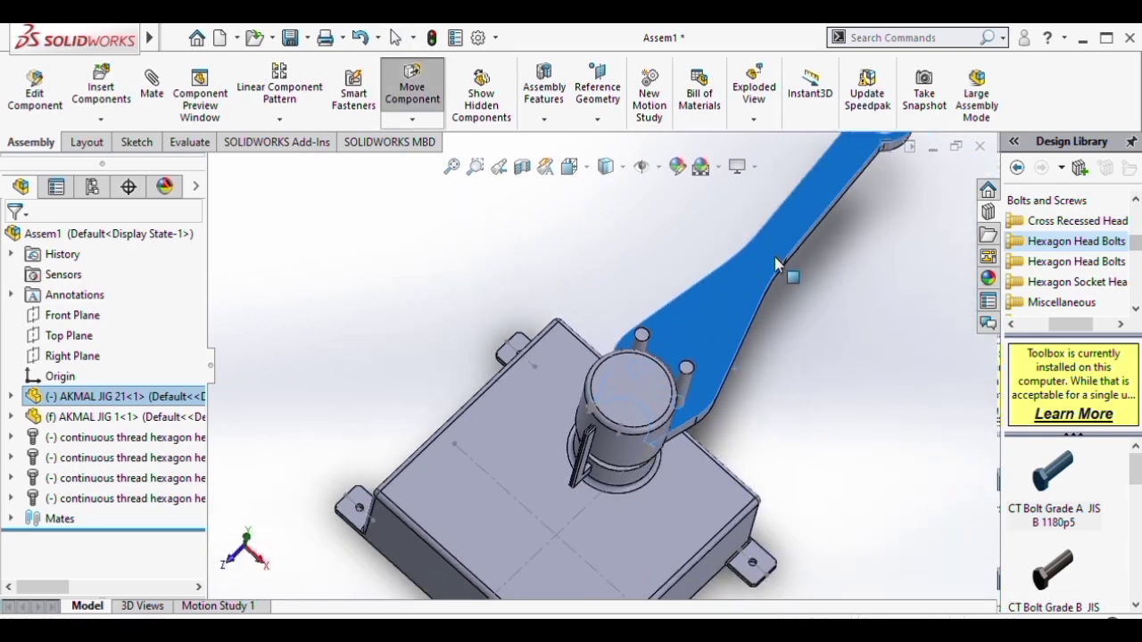
key(Escape)
scroll(665, 392, up, 3)
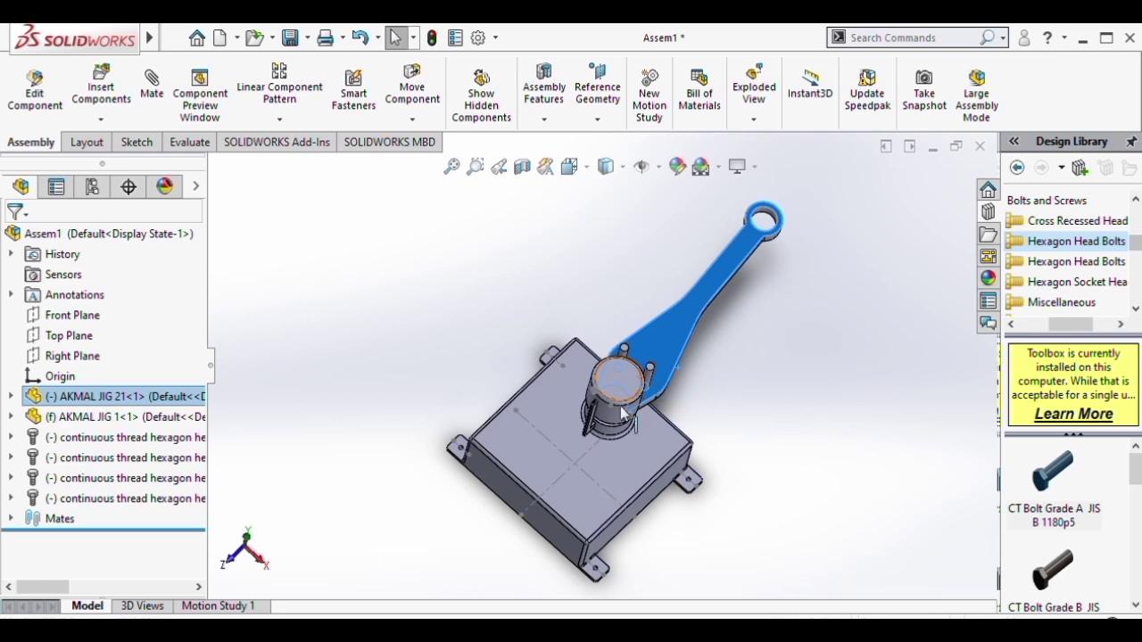
scroll(610, 452, down, 3)
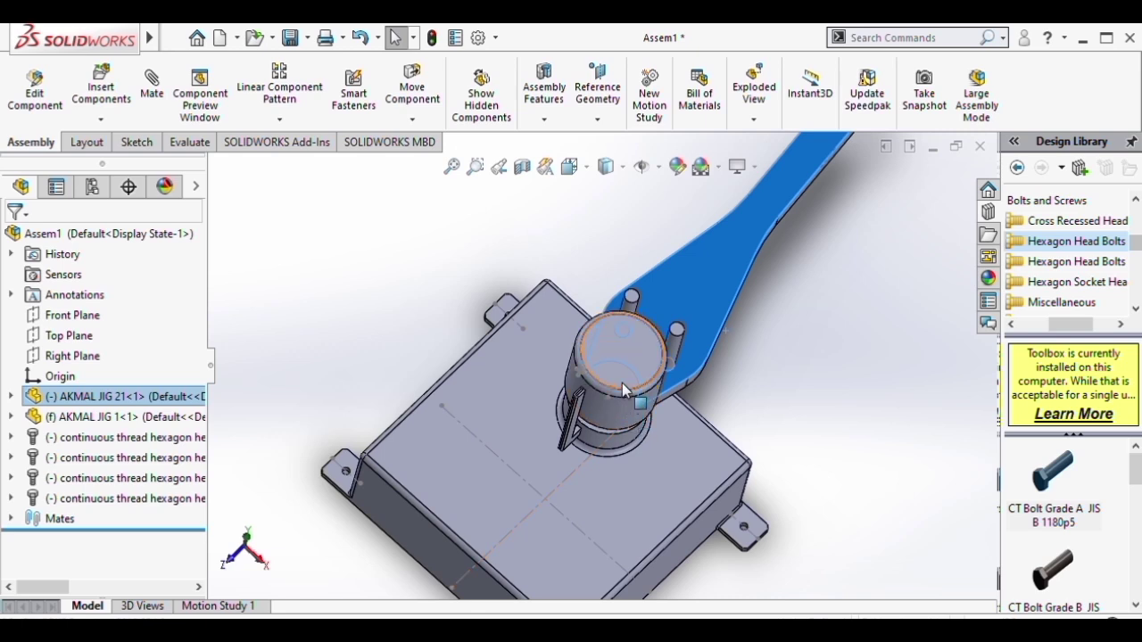
Swing the handle back around the post until its wide end meets the L-shaped bracket, and select the bracket's narrow face
drag(705, 261, 504, 273)
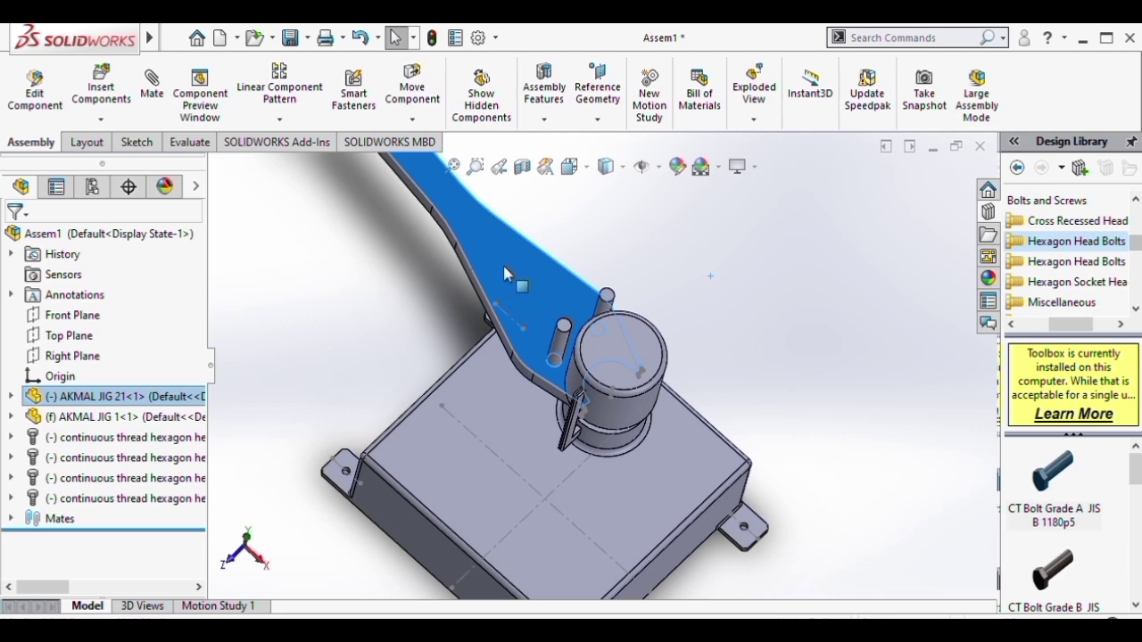
click(615, 343)
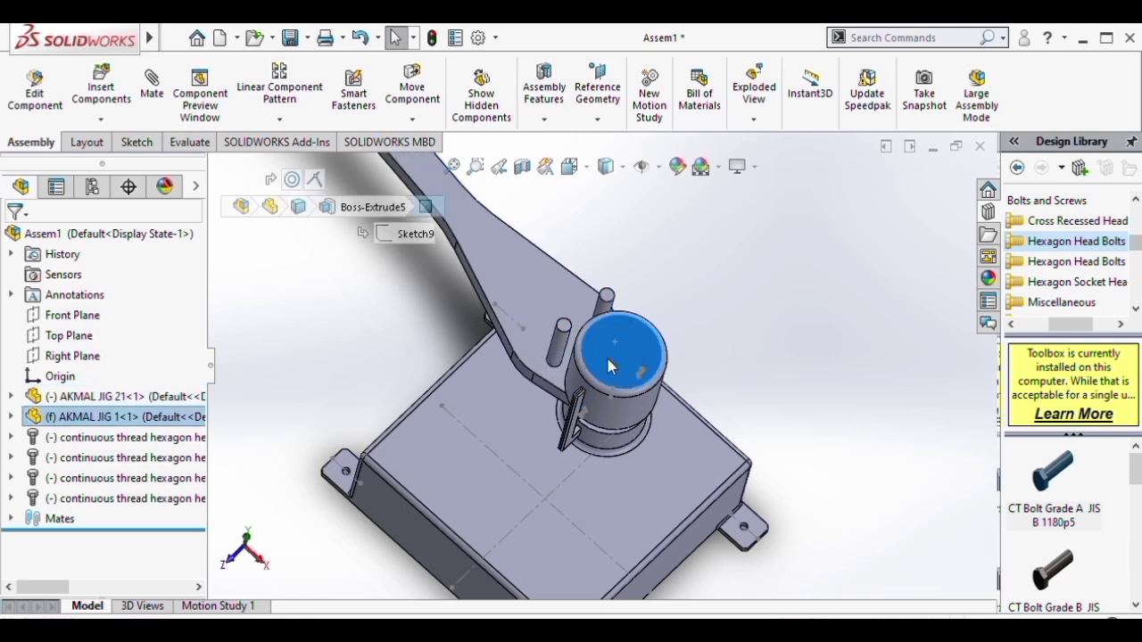
click(578, 418)
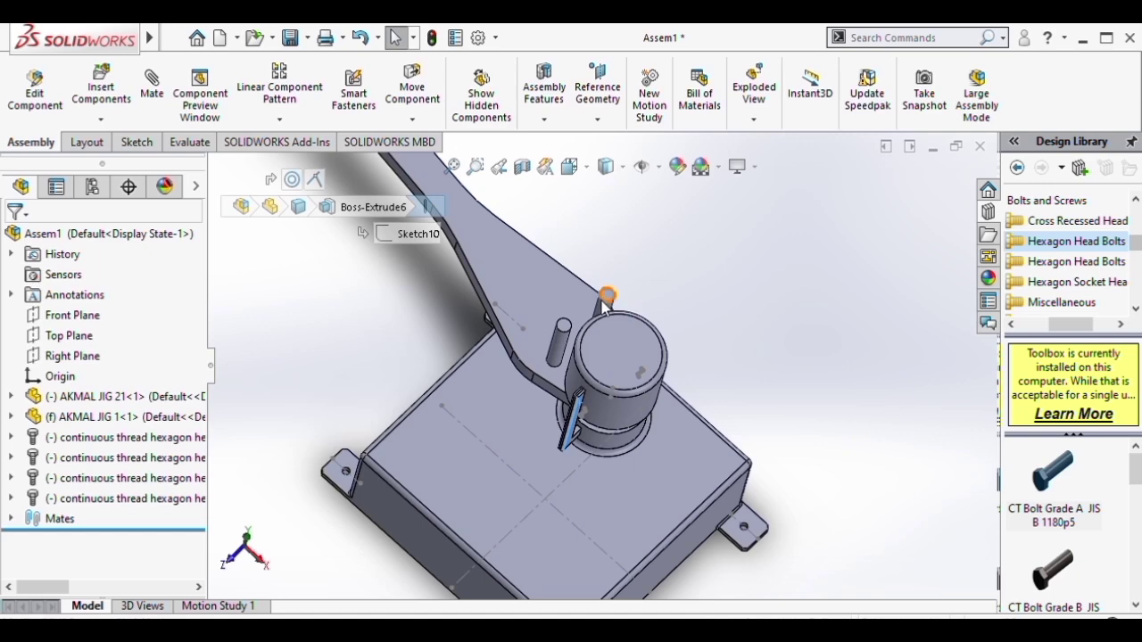
Rotate the handle slightly away from the L-shaped bracket and inspect the whole jig from a lower and a higher angle
click(549, 238)
drag(550, 237, 572, 228)
scroll(591, 486, up, 2)
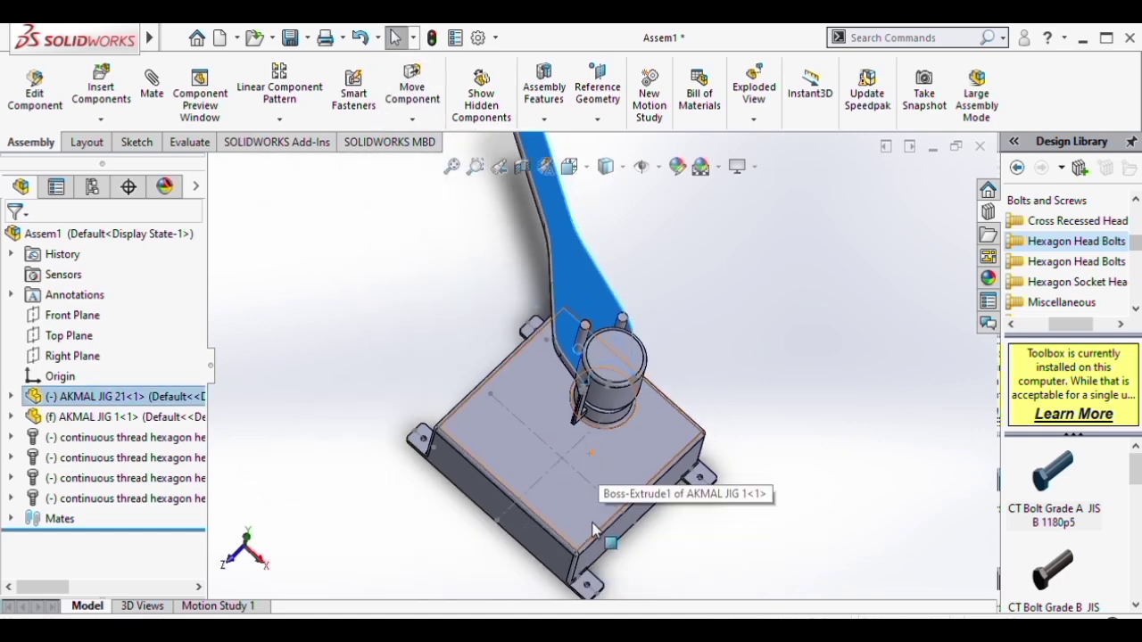
middle_drag(594, 524, 595, 537)
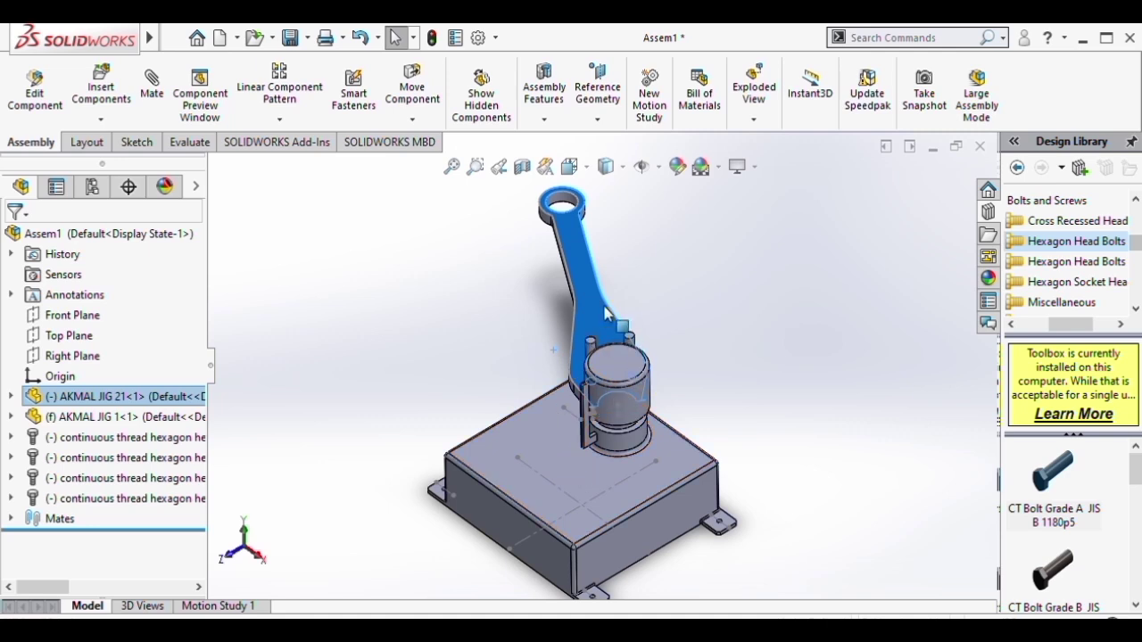
middle_drag(612, 332, 603, 354)
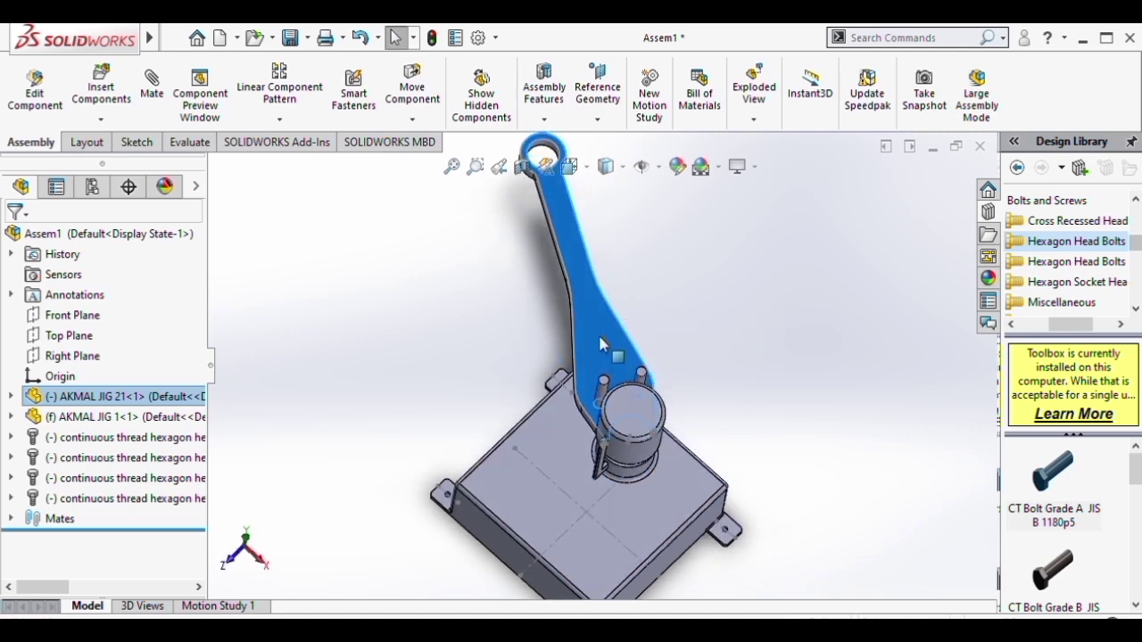